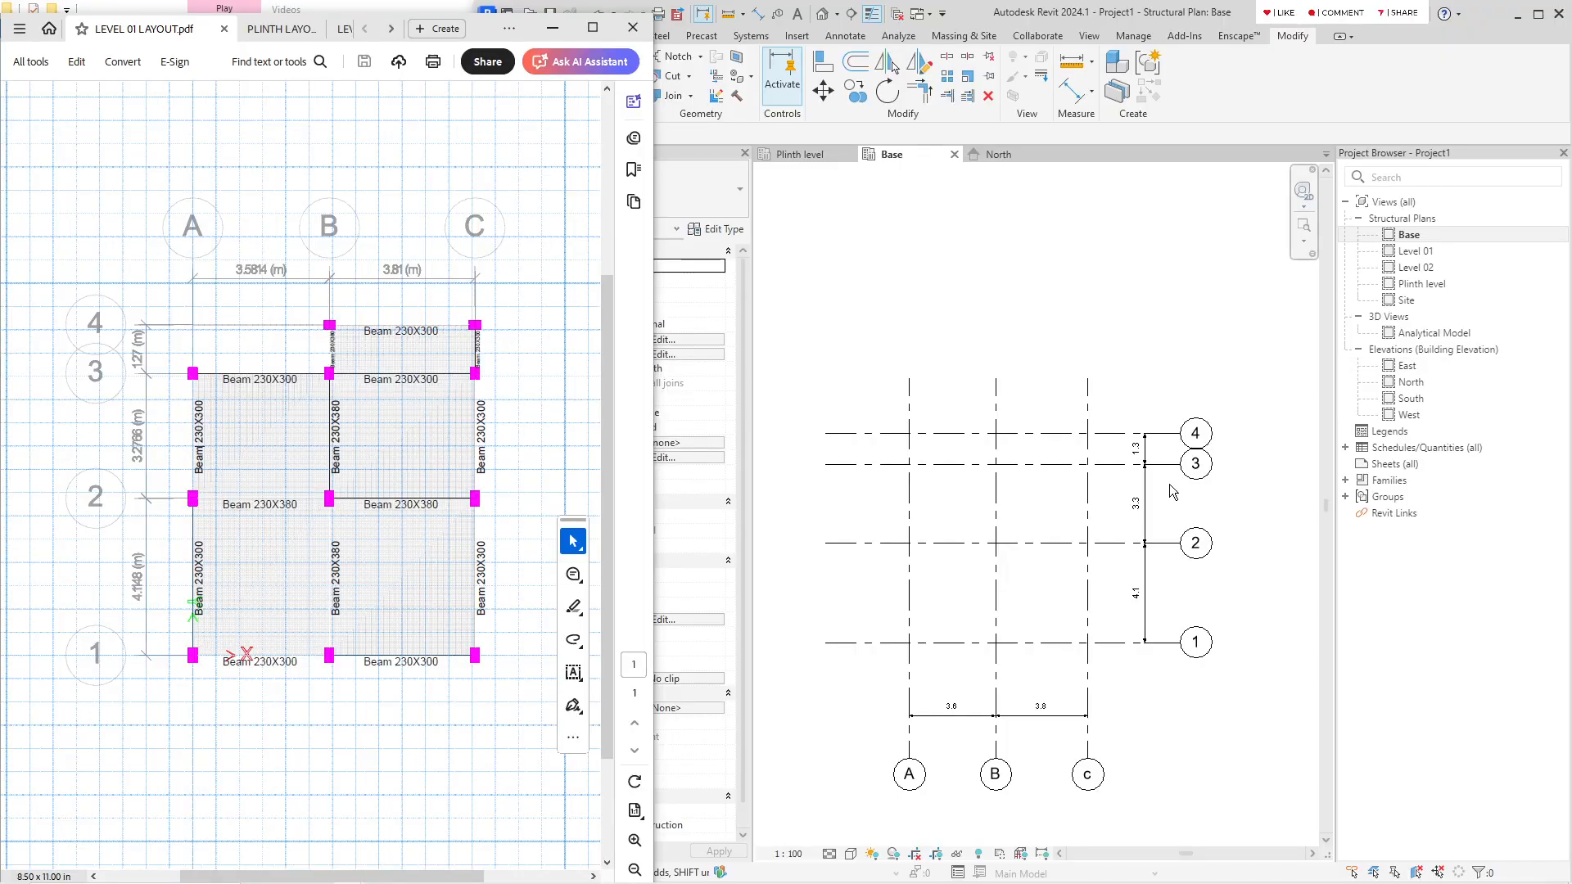
# Step: Examine the Base plan's grid alongside the column and beam arrangement in the Level 01 layout PDF
pyautogui.scroll(3, 1079, 504)
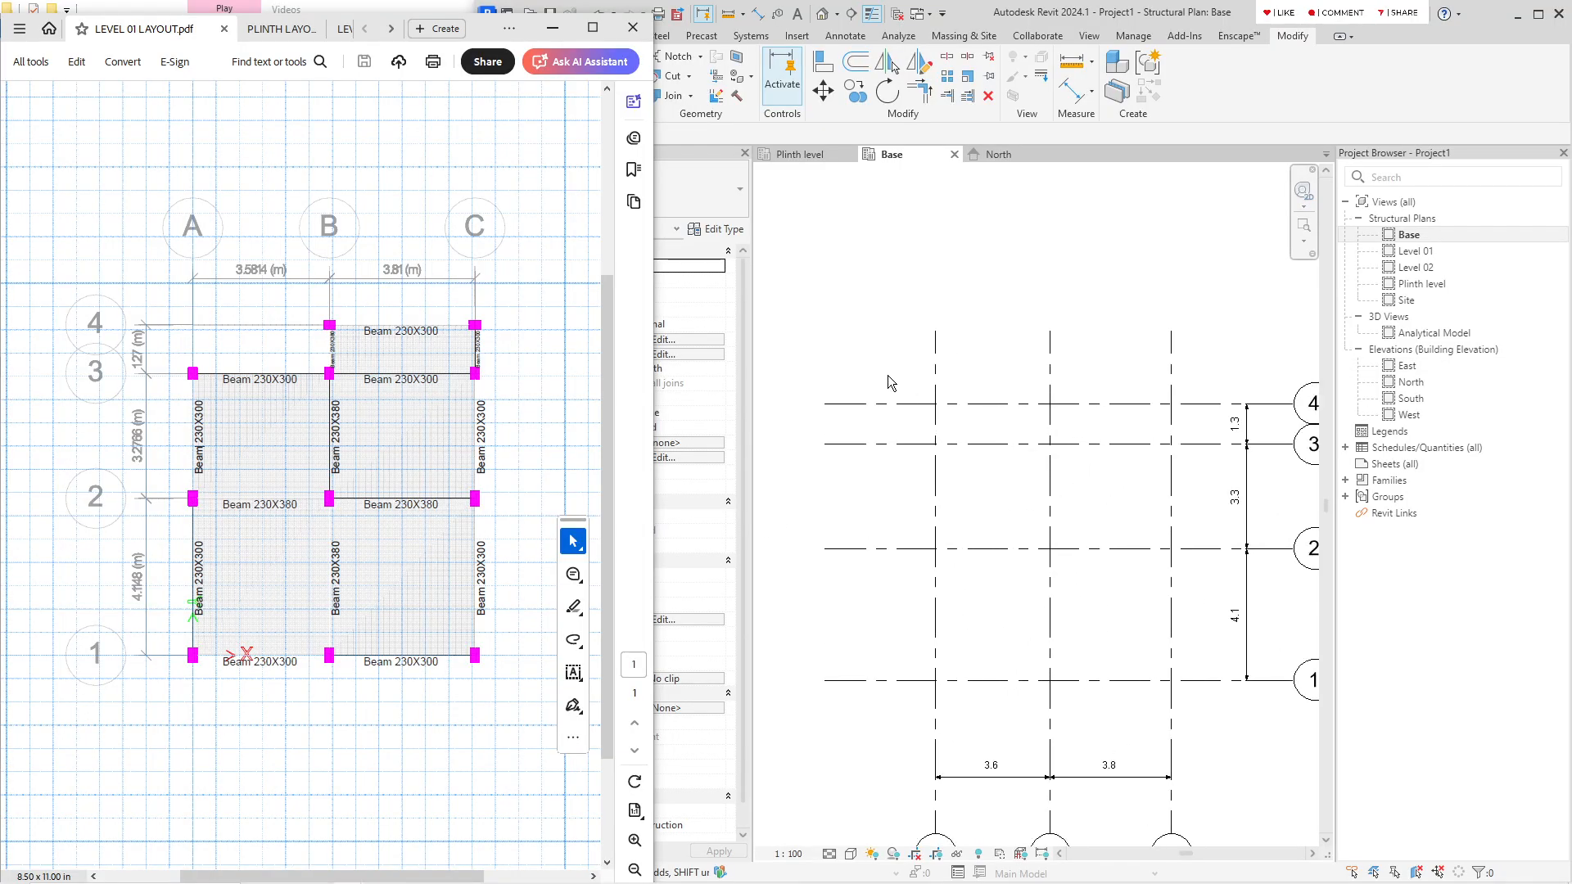
pyautogui.scroll(-2, 897, 386)
pyautogui.scroll(2, 942, 496)
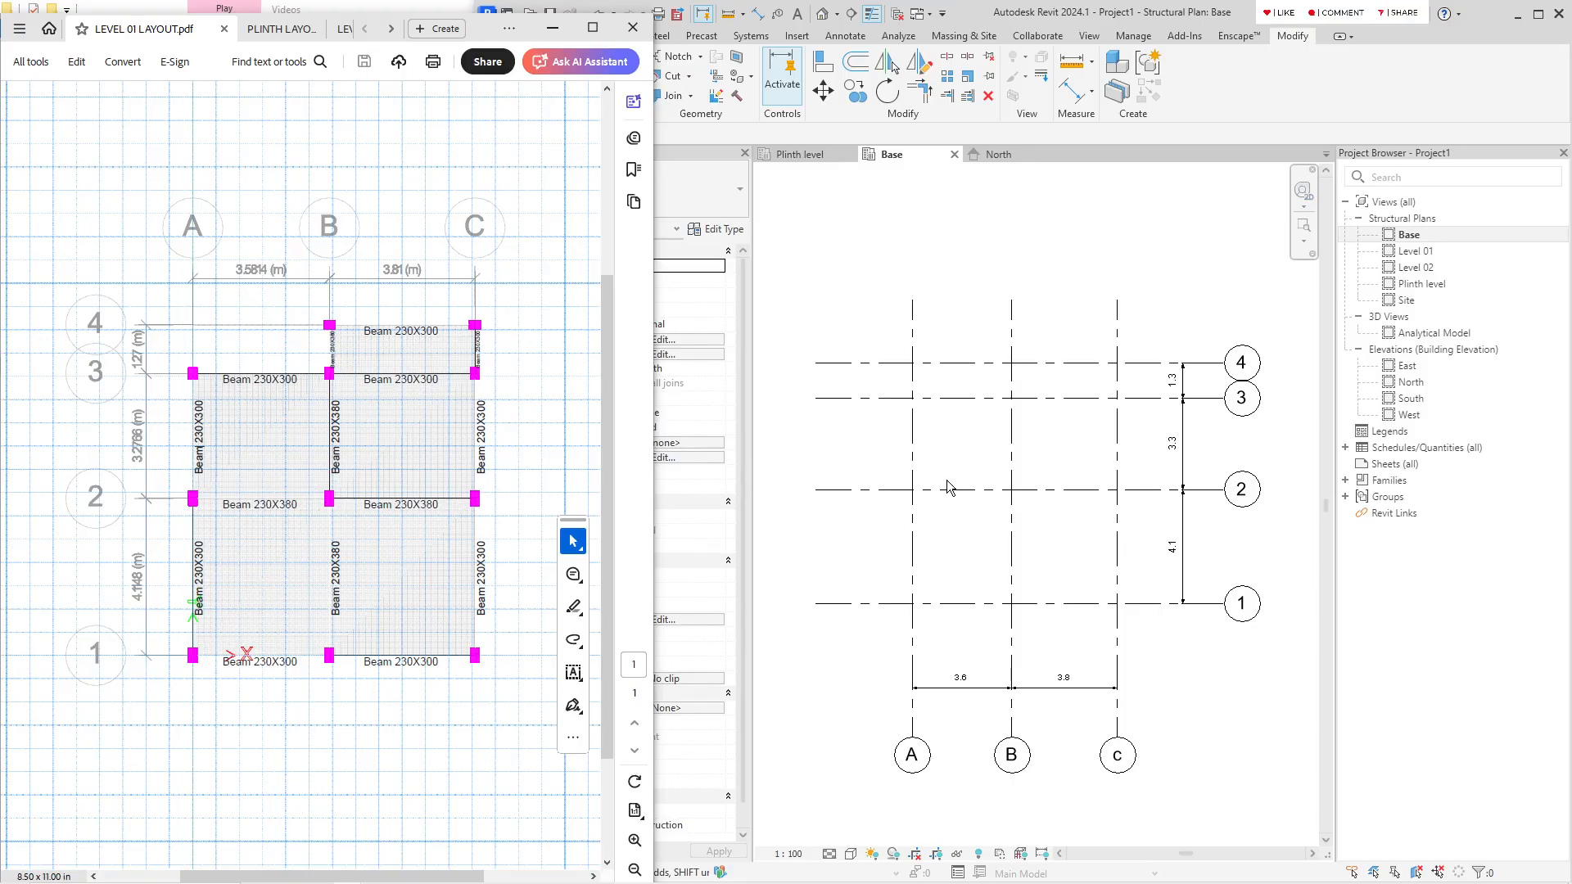
pyautogui.click(948, 488)
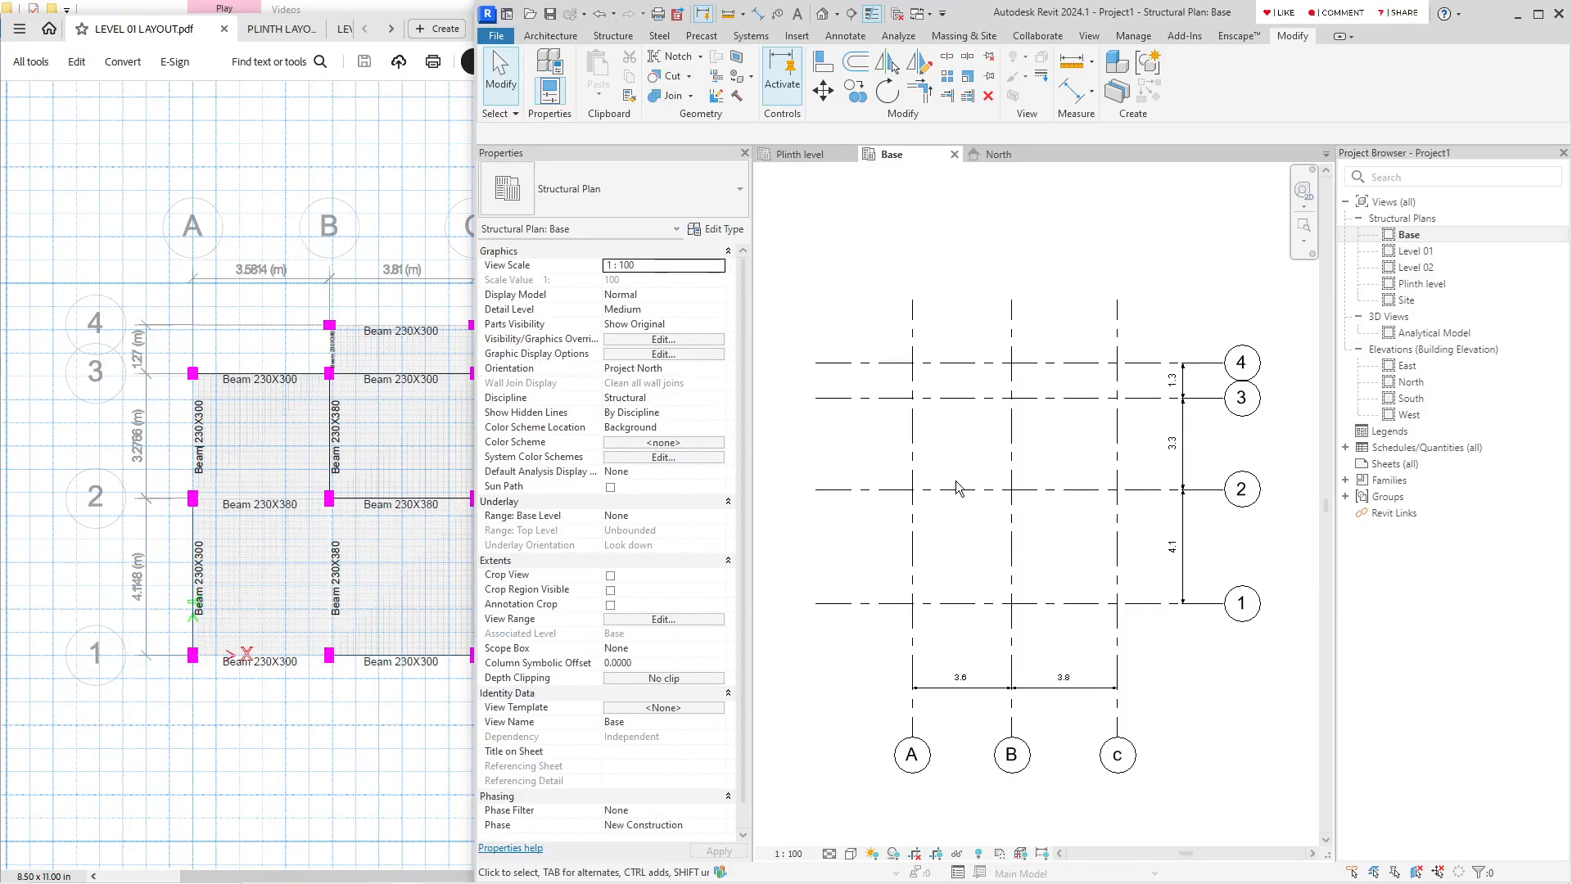
pyautogui.scroll(-2, 939, 458)
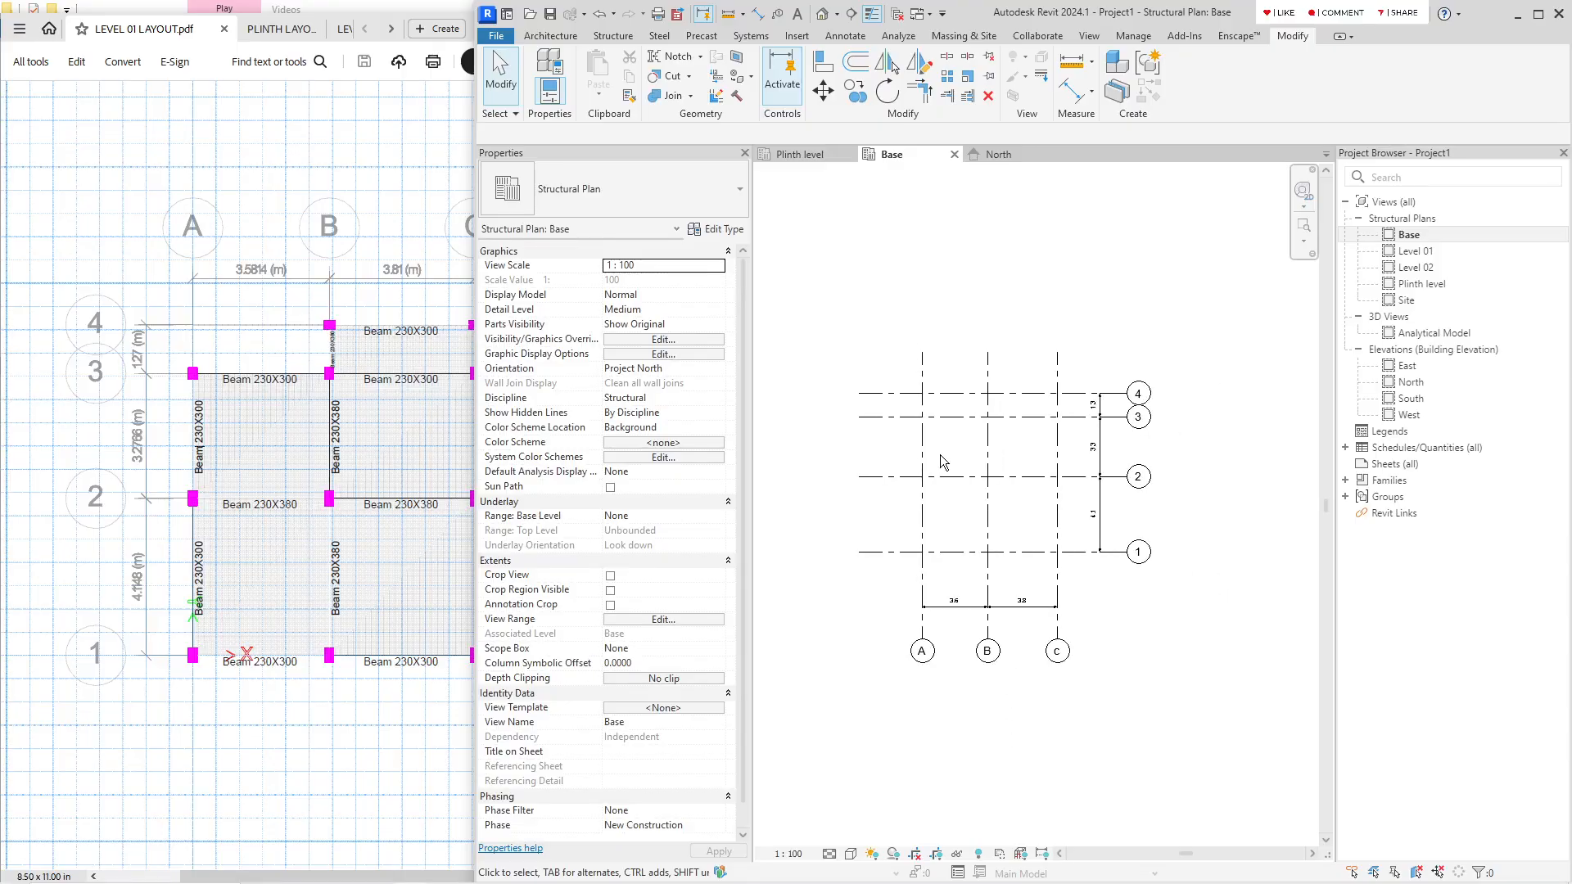
pyautogui.scroll(2, 942, 461)
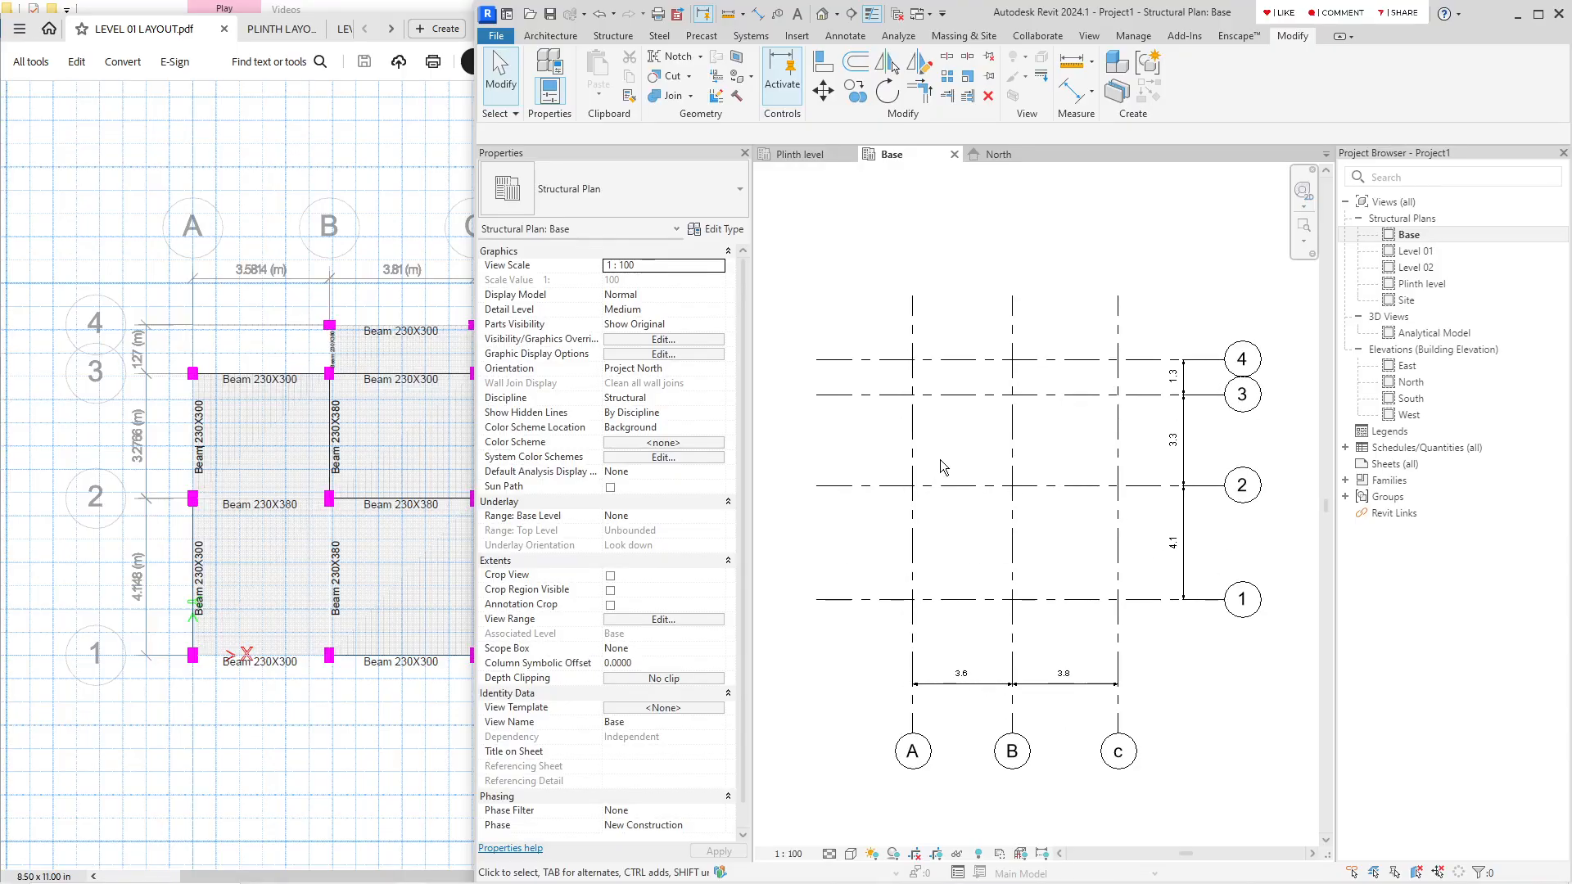
pyautogui.click(238, 433)
pyautogui.scroll(-3, 360, 427)
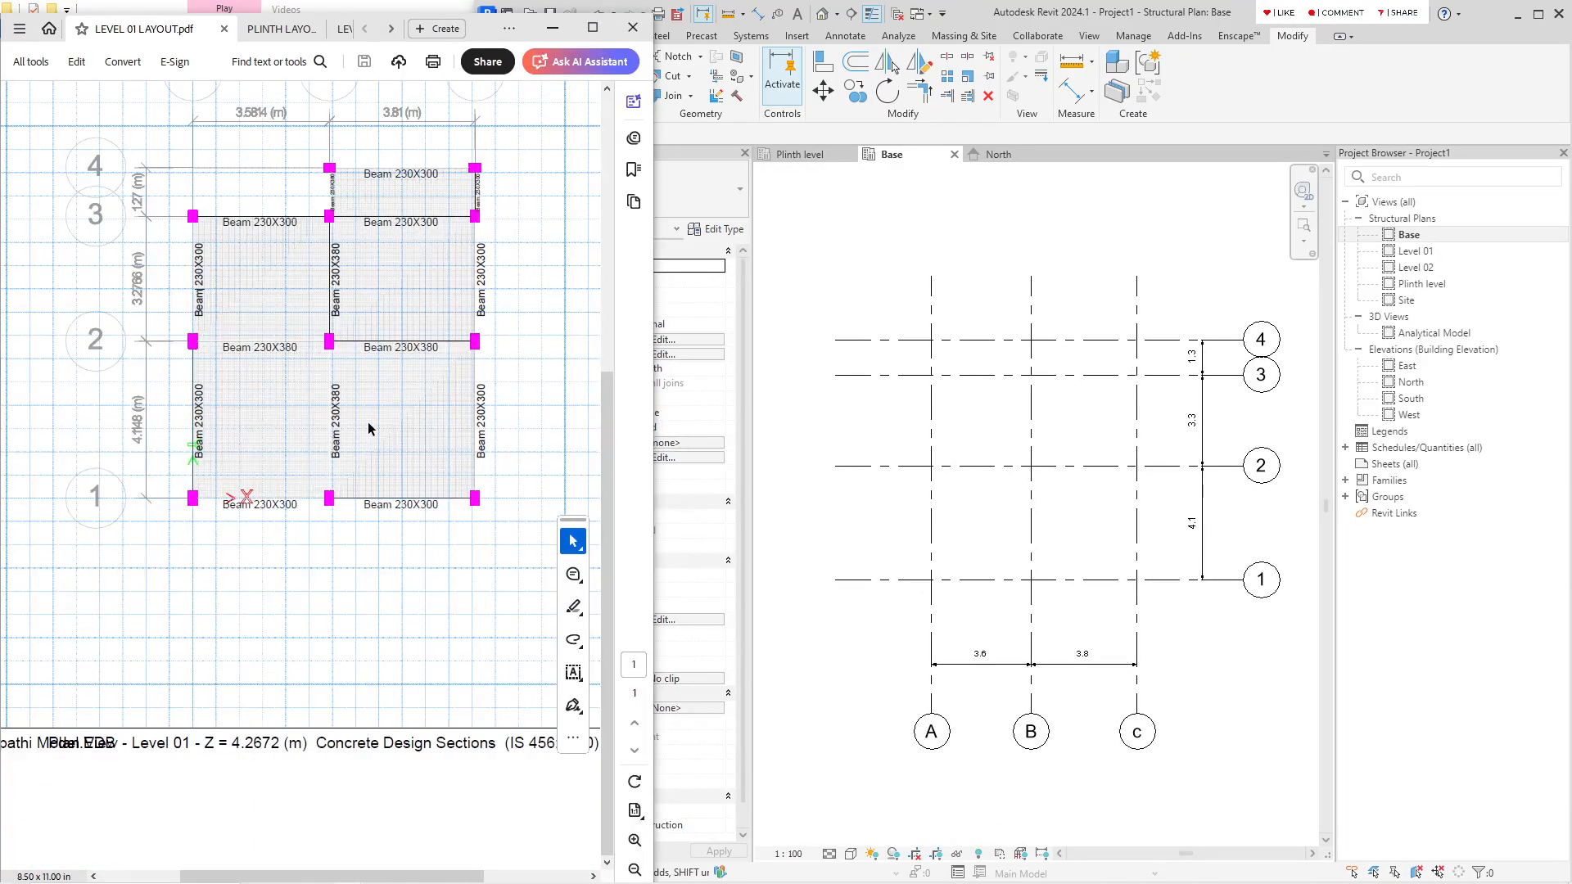
pyautogui.scroll(1, 367, 421)
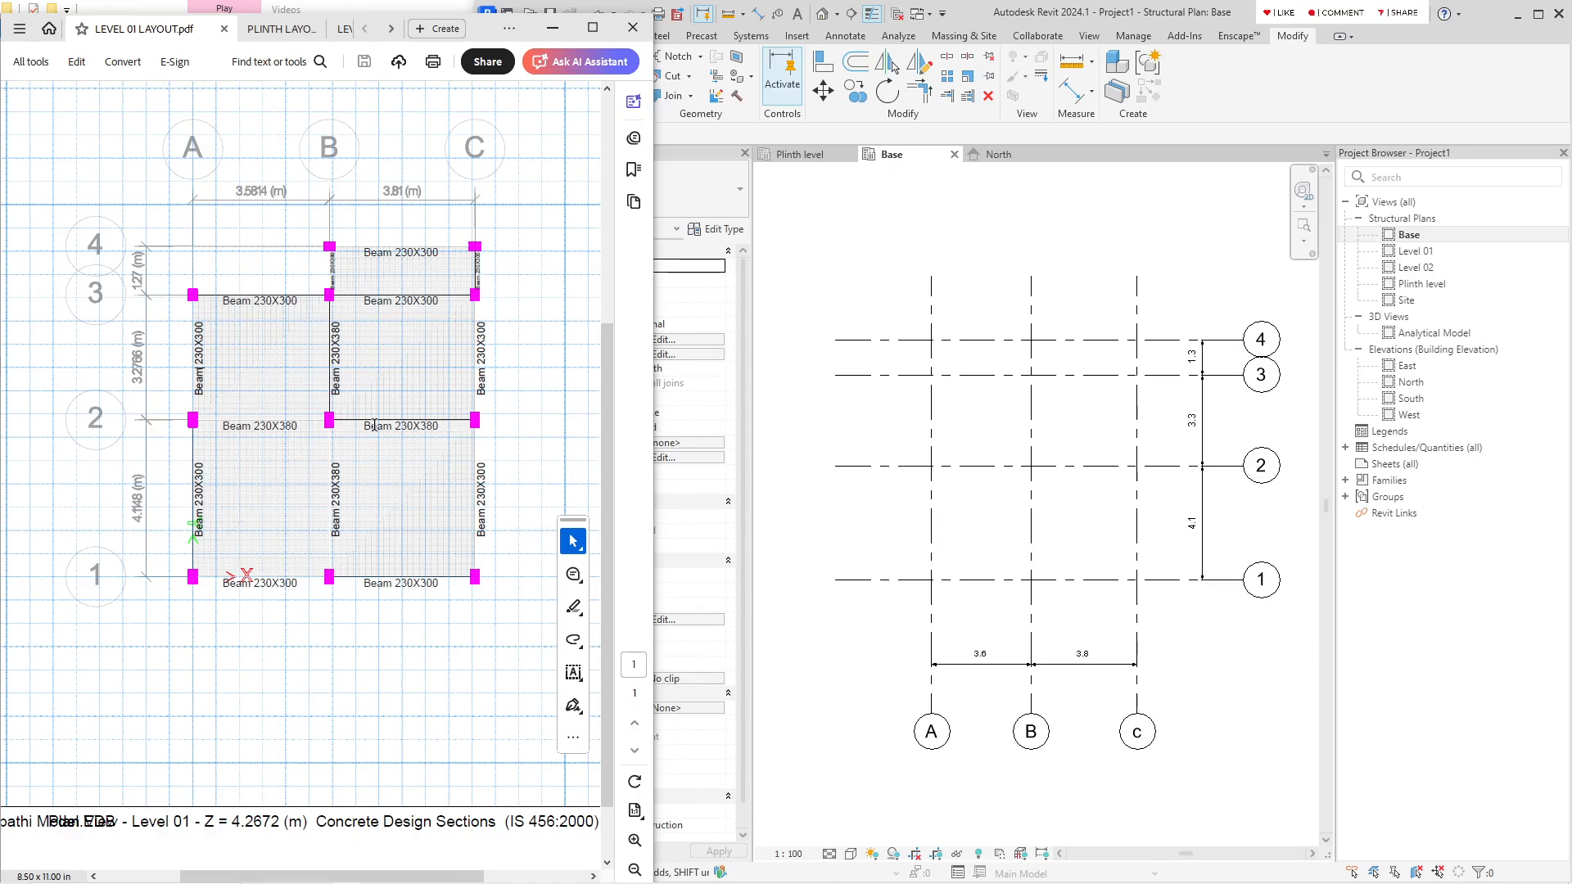
pyautogui.scroll(5, 373, 425)
pyautogui.scroll(-2, 378, 430)
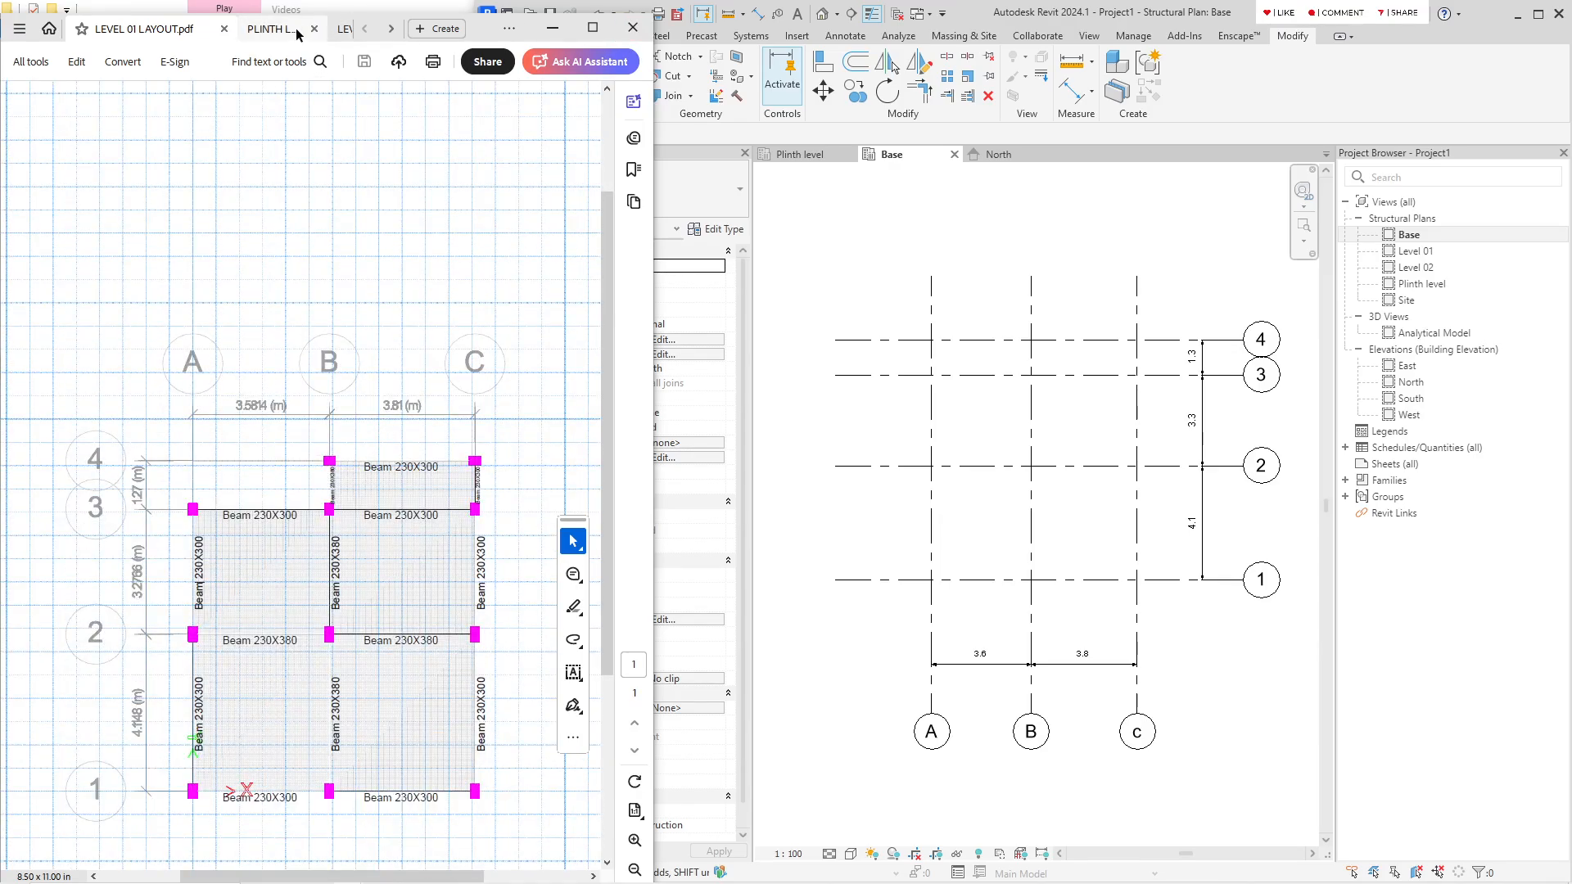
pyautogui.moveTo(308, 11); pyautogui.dragTo(310, 0)
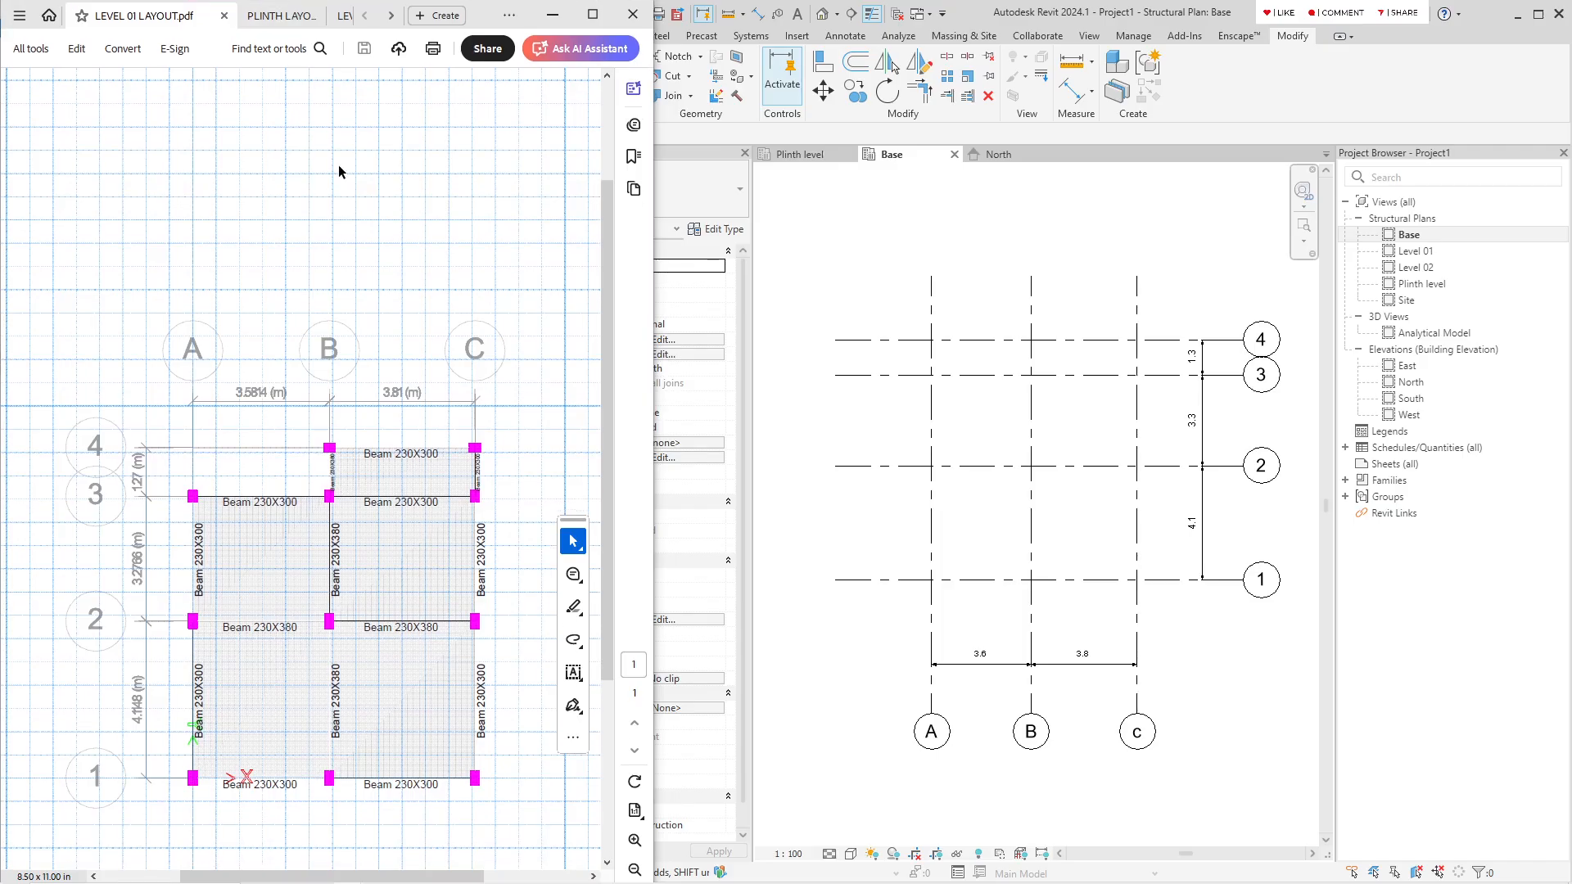
# Step: Open the plinth layout PDF and compare its columns and beams with the grid in the Base plan
pyautogui.click(270, 17)
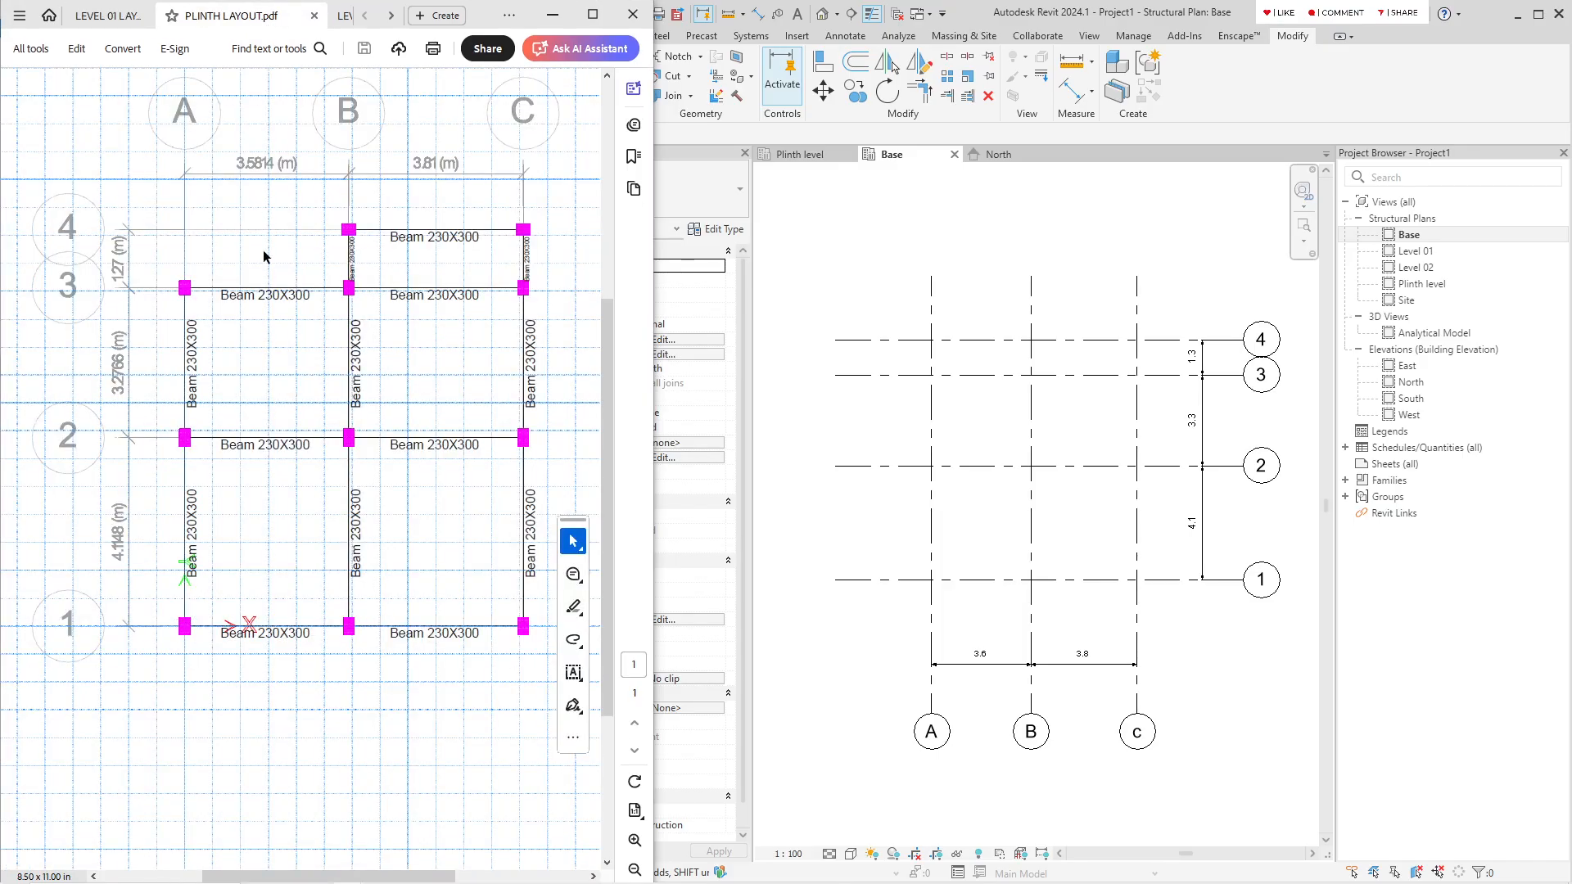
pyautogui.click(1079, 532)
pyautogui.scroll(-2, 1058, 509)
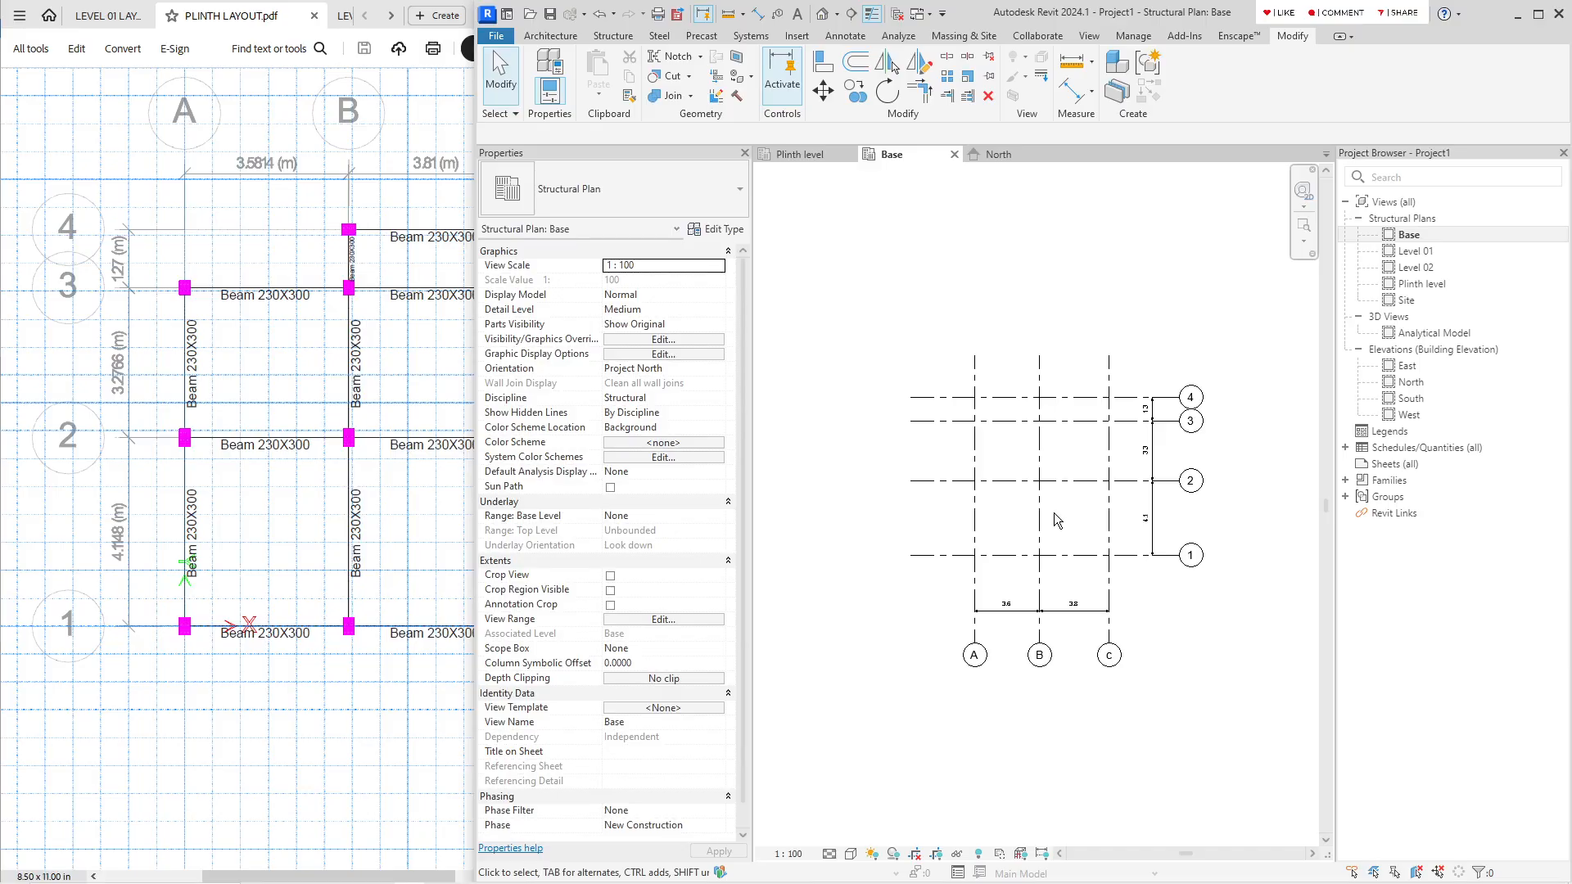
pyautogui.scroll(2, 1067, 461)
pyautogui.moveTo(1068, 465)
pyautogui.mouseDown(button='middle')
pyautogui.moveTo(1030, 479)
pyautogui.moveTo(1055, 491)
pyautogui.mouseUp(button='middle')
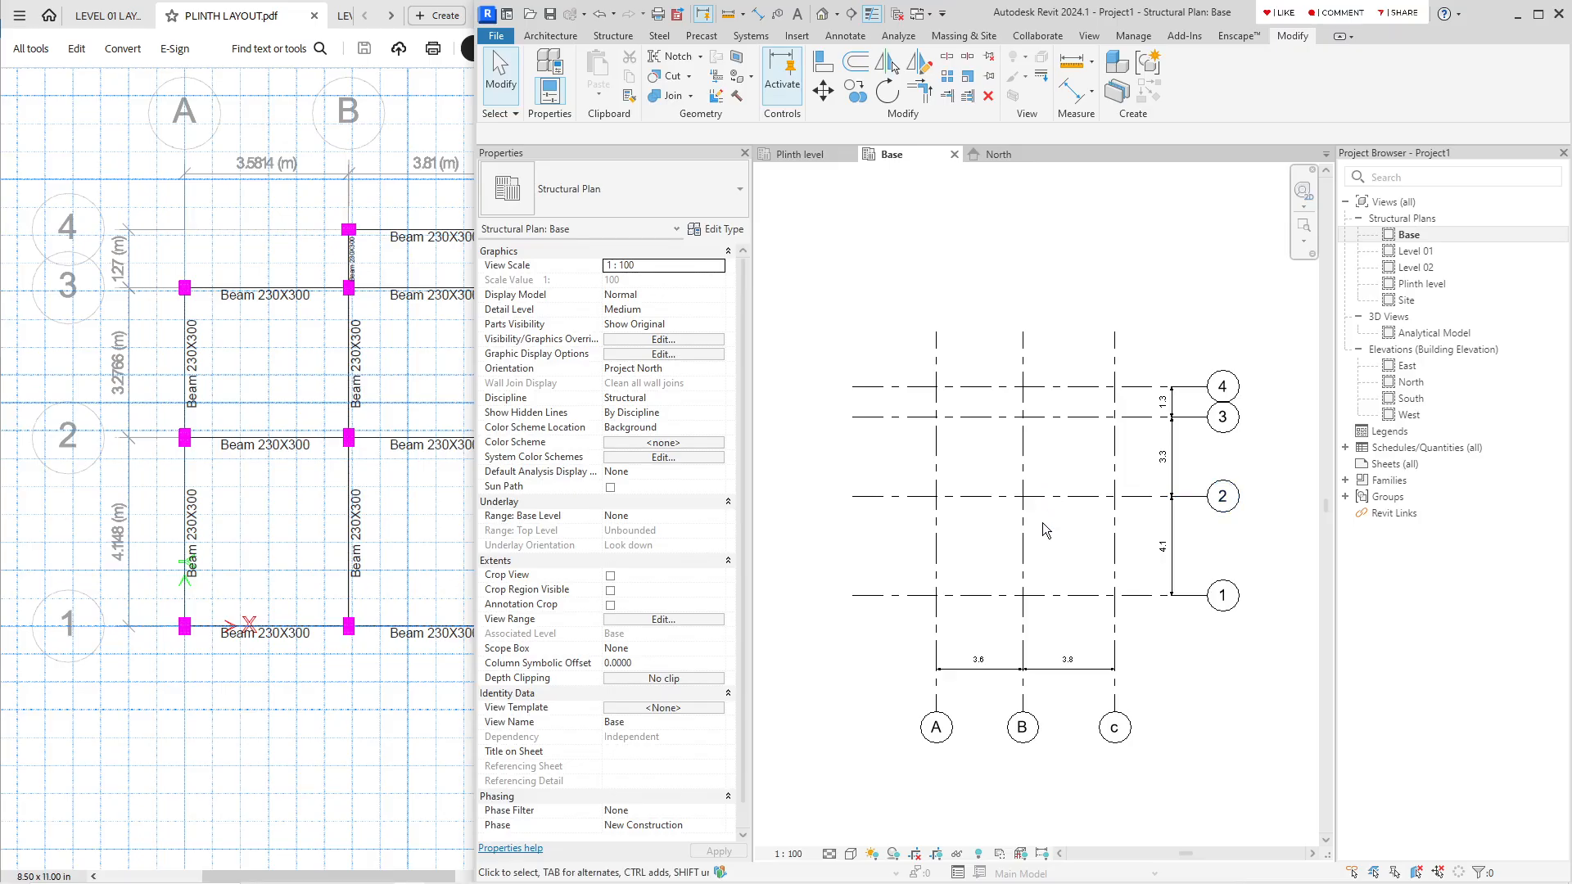
pyautogui.click(610, 36)
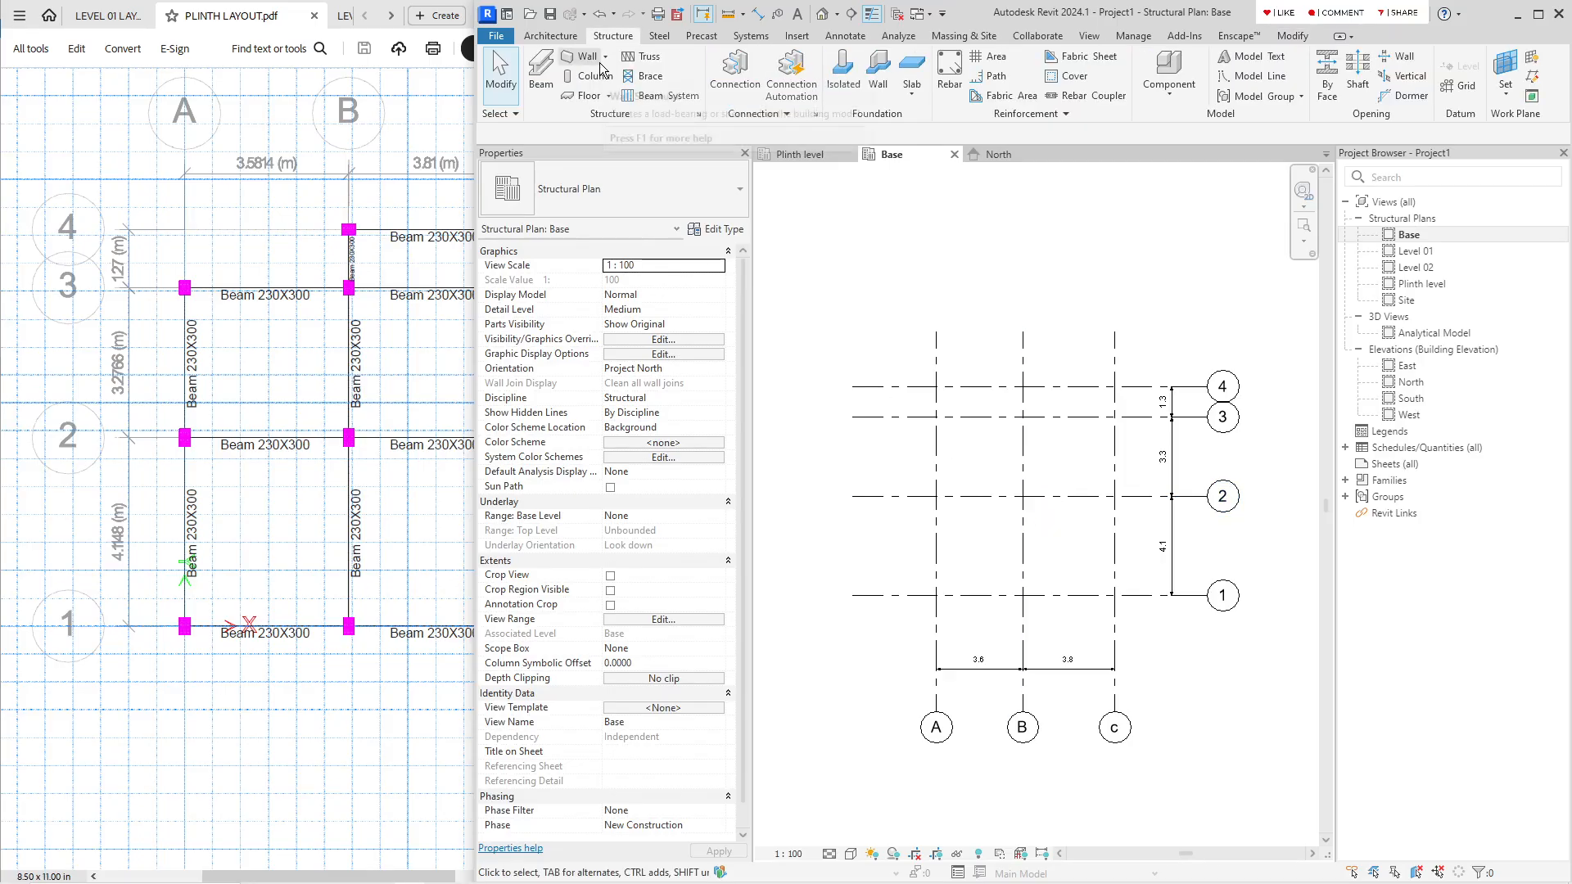
pyautogui.click(241, 266)
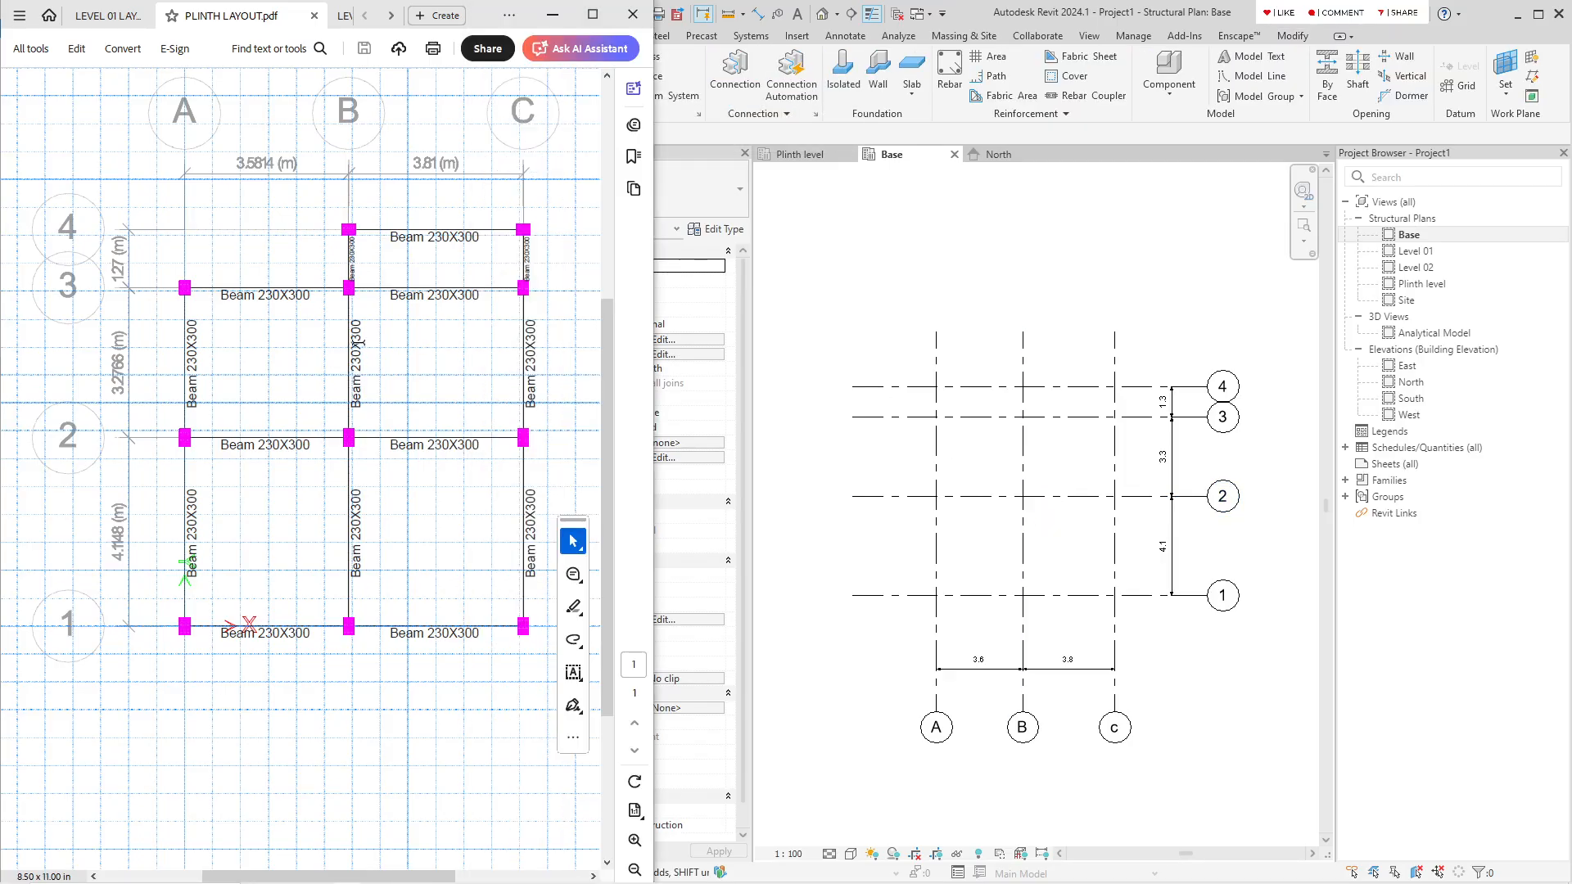
pyautogui.scroll(2, 320, 341)
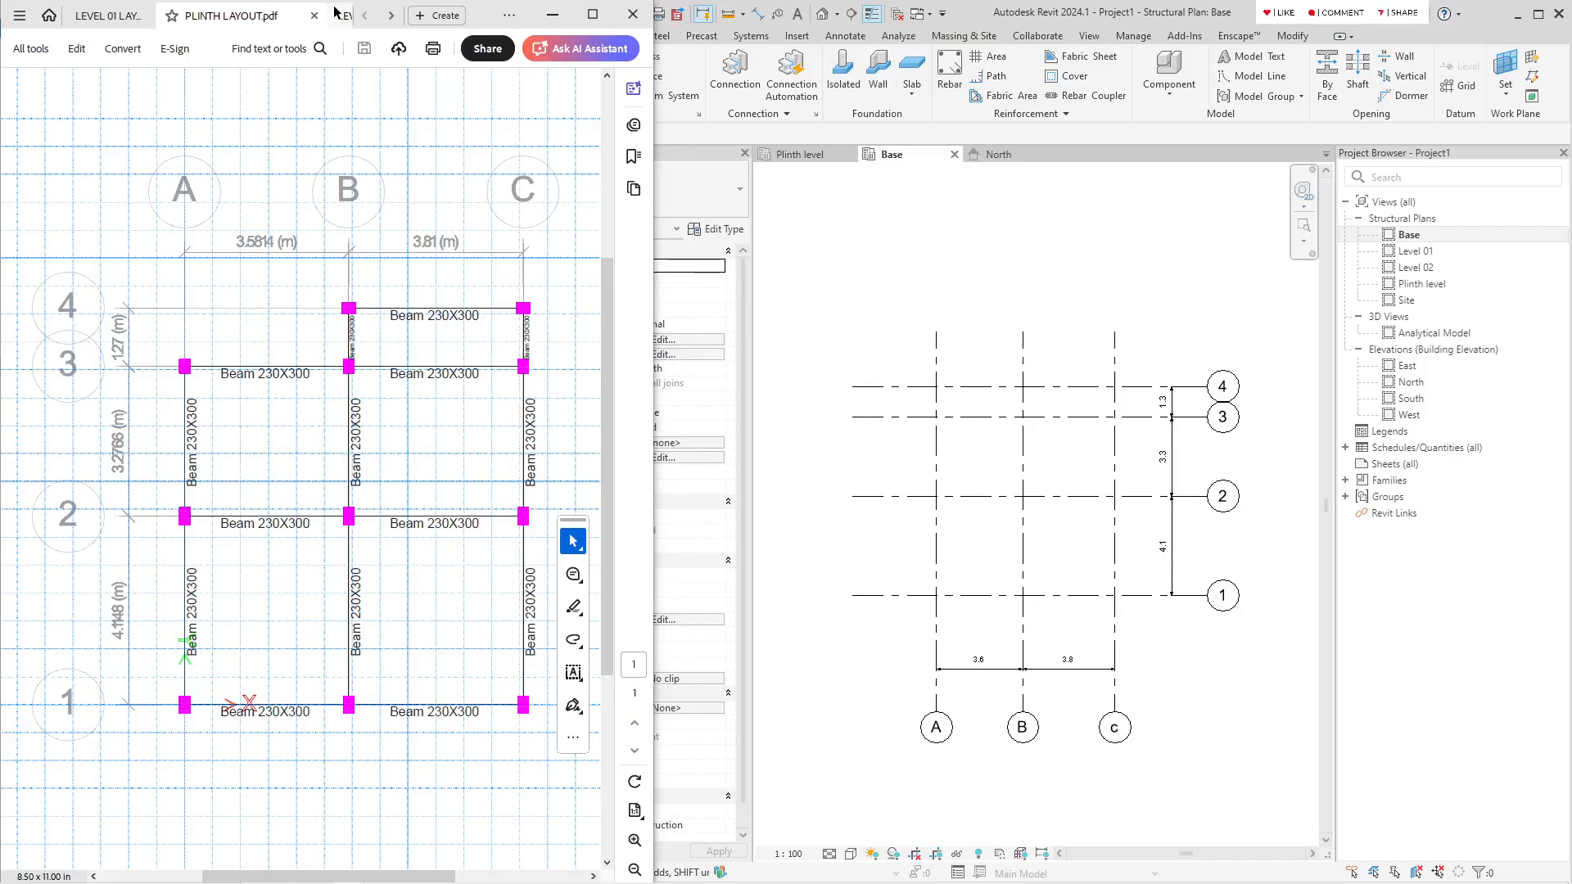
# Step: Review the Level 02 layout PDF and the building section PDF's elevation along grid C
pyautogui.click(391, 18)
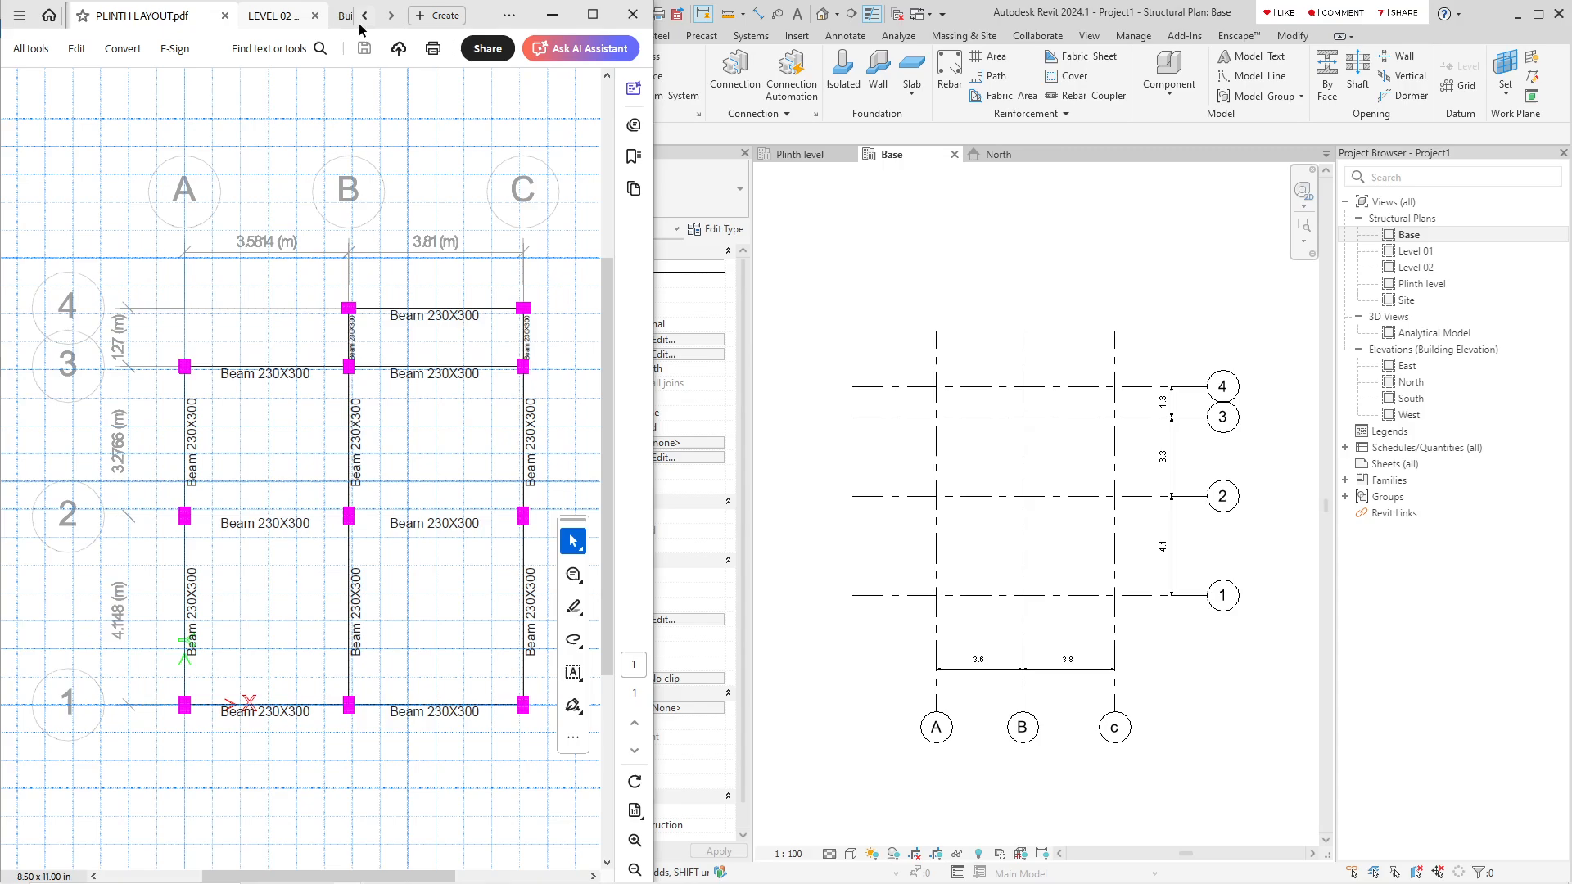
pyautogui.click(270, 18)
pyautogui.scroll(-1, 293, 427)
pyautogui.moveTo(293, 428); pyautogui.dragTo(373, 429, button='middle')
pyautogui.scroll(2, 322, 428)
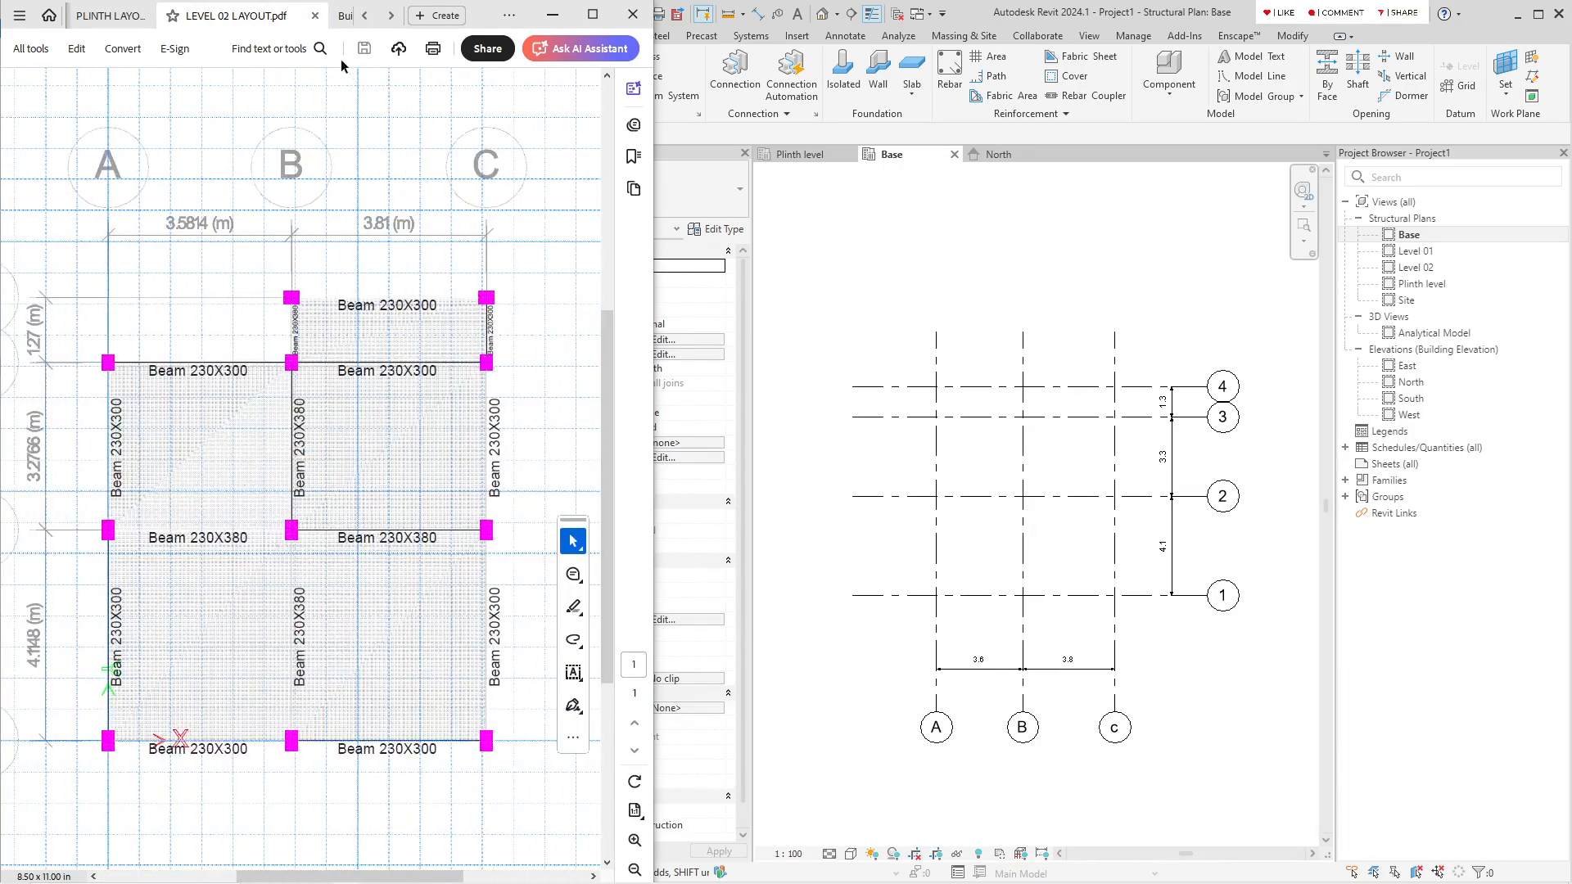
pyautogui.click(342, 15)
pyautogui.scroll(3, 347, 385)
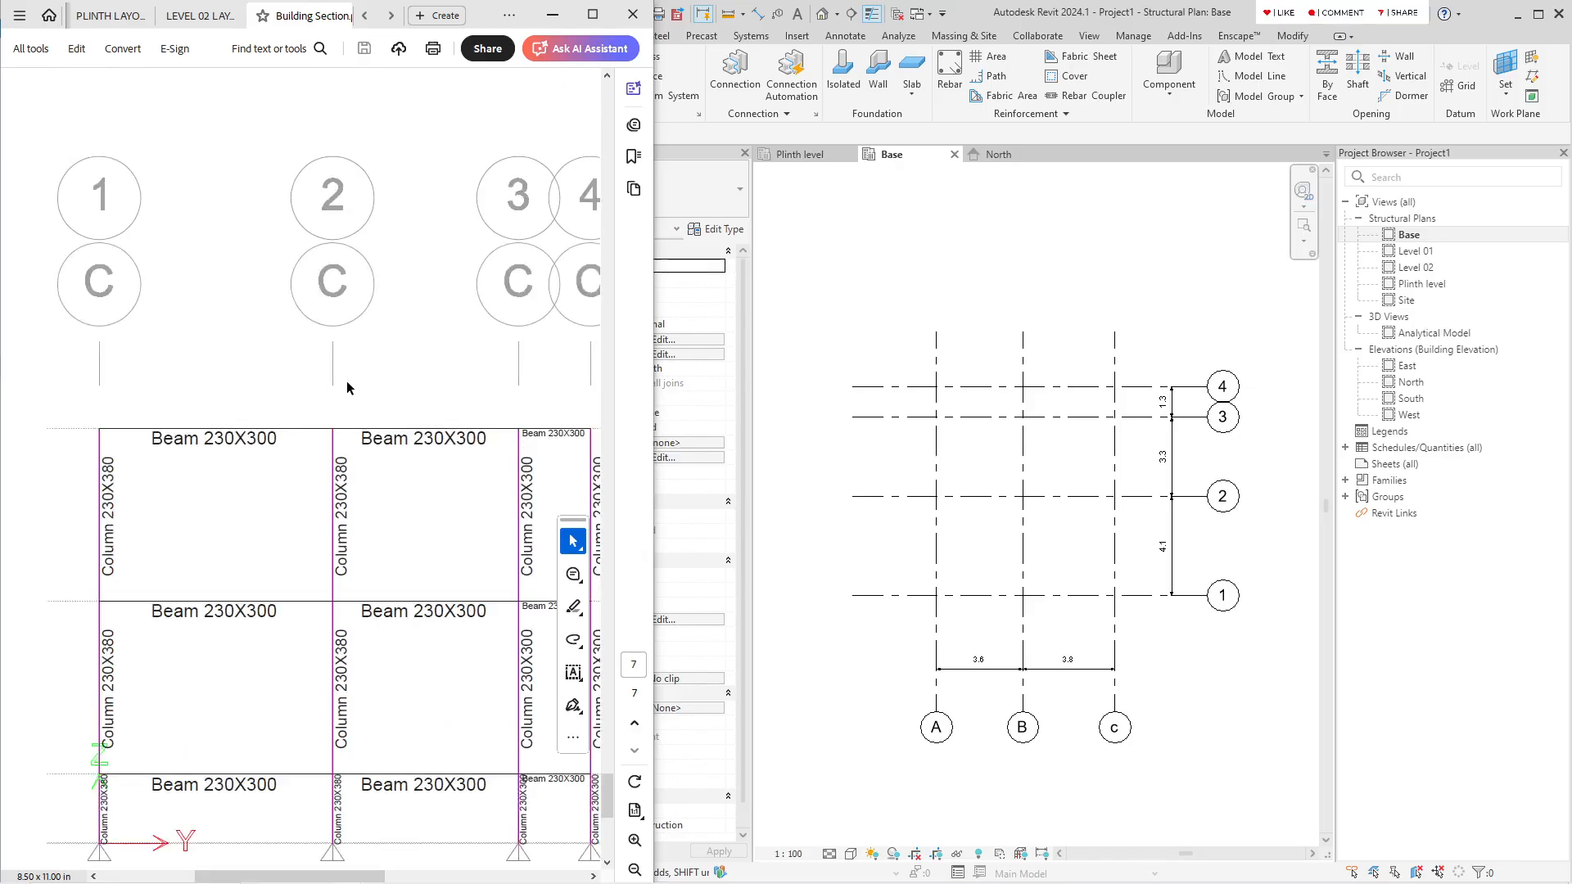
pyautogui.moveTo(292, 383); pyautogui.dragTo(297, 388, button='middle')
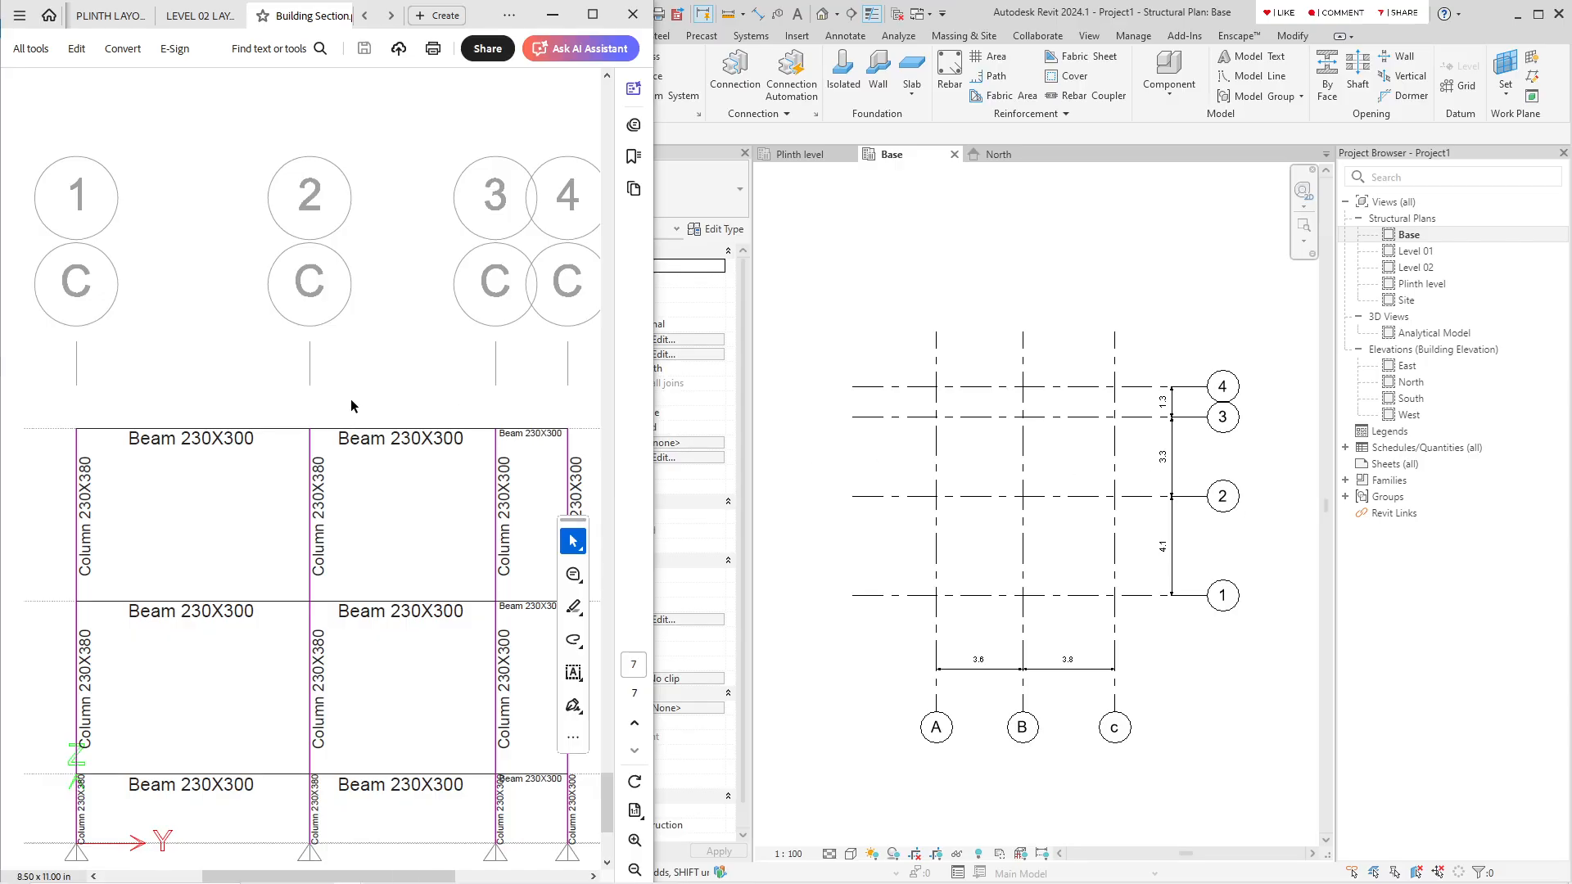
pyautogui.keyDown('ctrl'); pyautogui.scroll(-2, 351, 399); pyautogui.keyUp('ctrl')
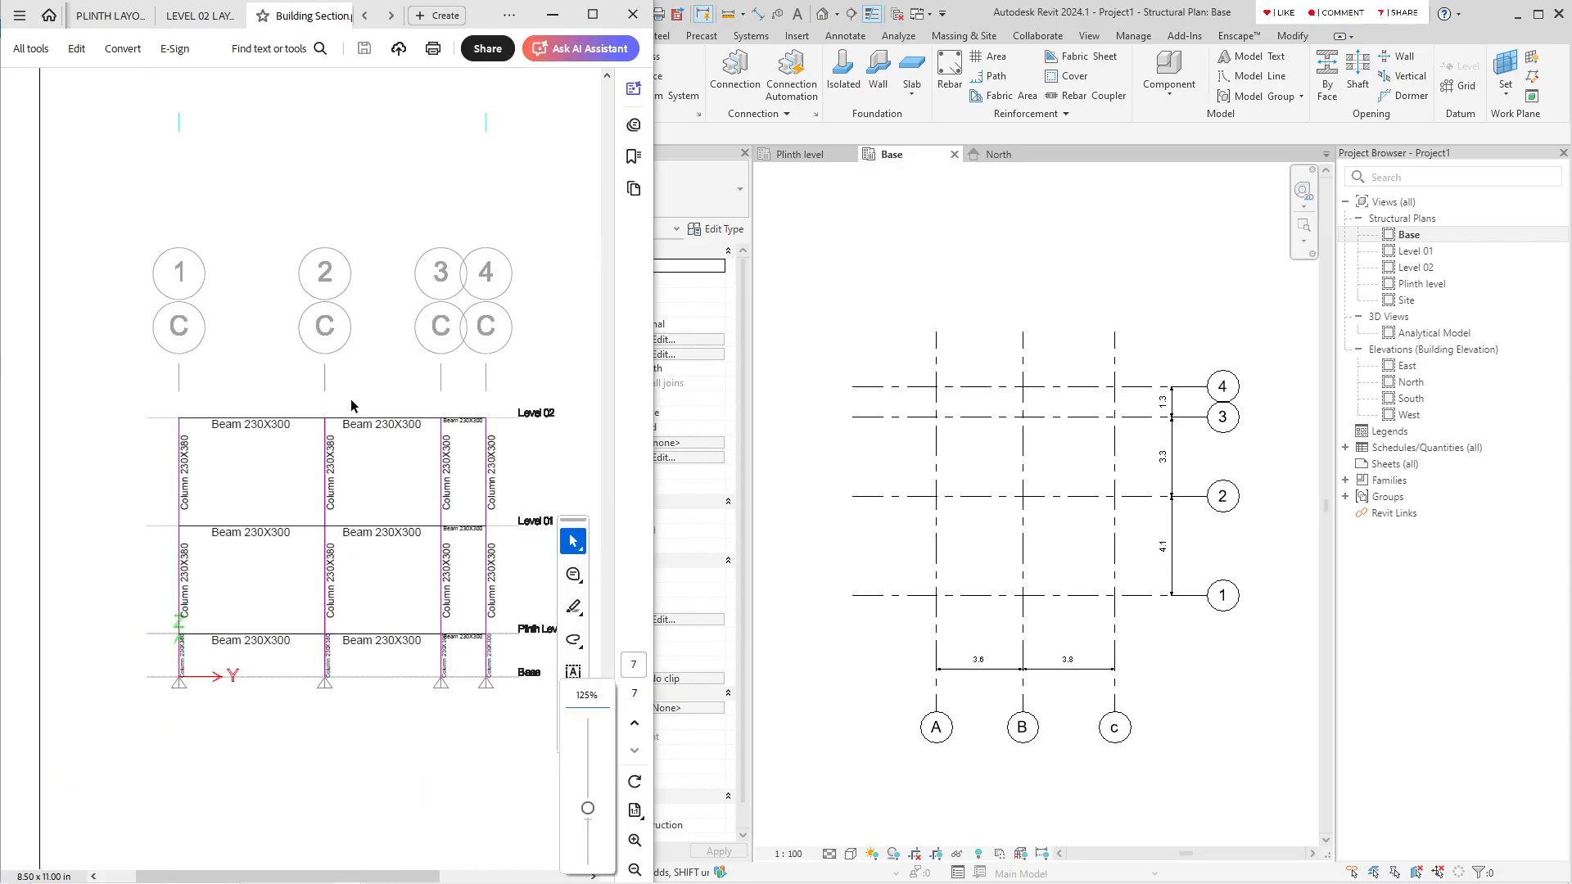
pyautogui.click(1118, 577)
pyautogui.click(1115, 565)
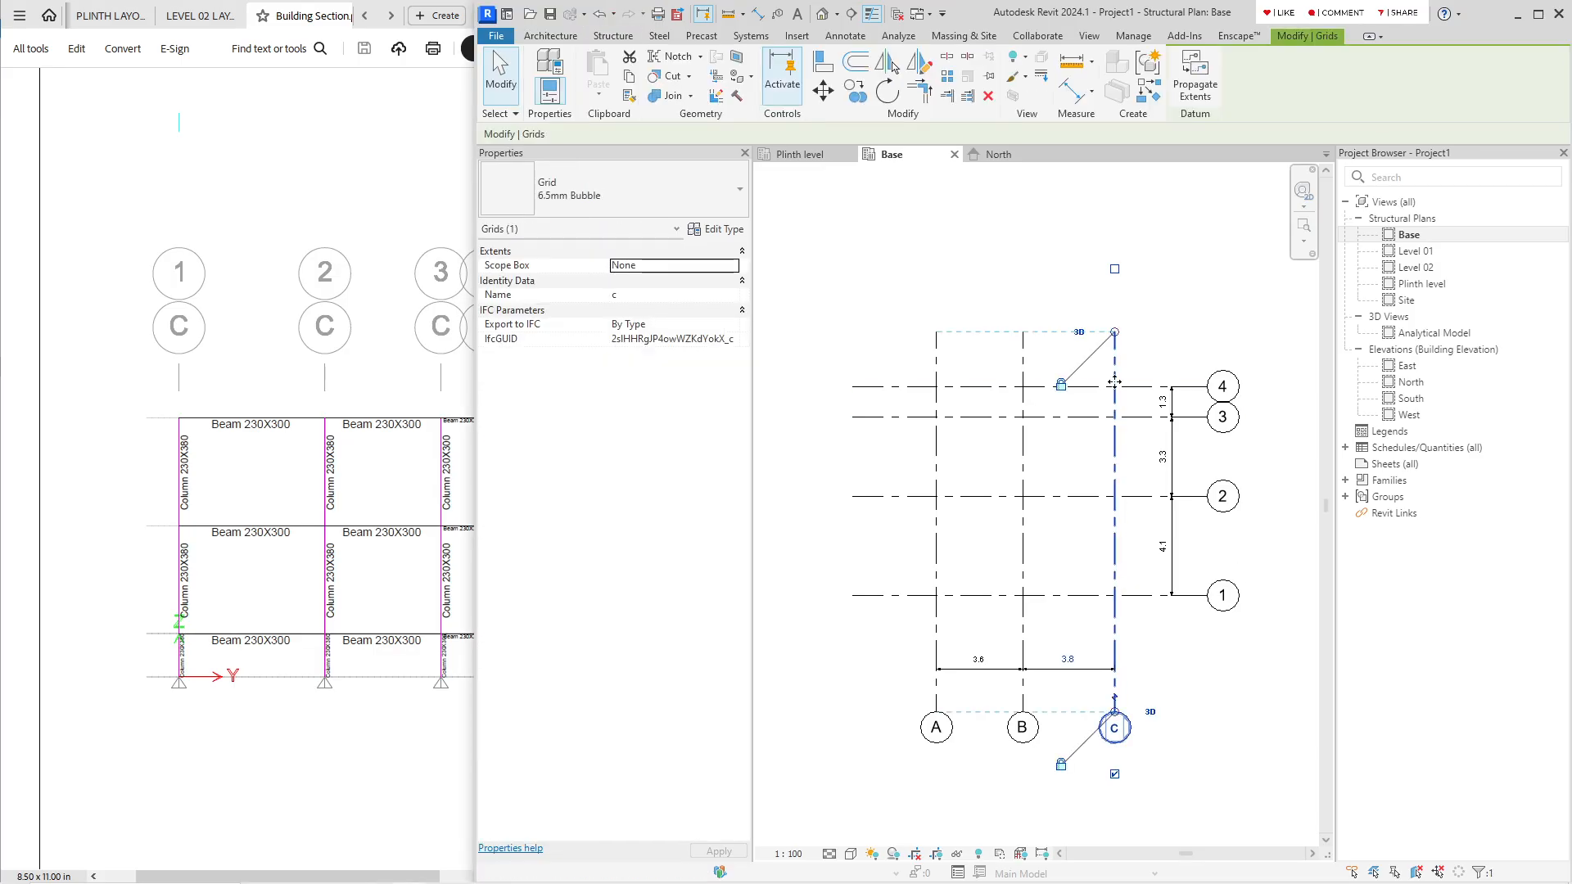
pyautogui.press('Escape')
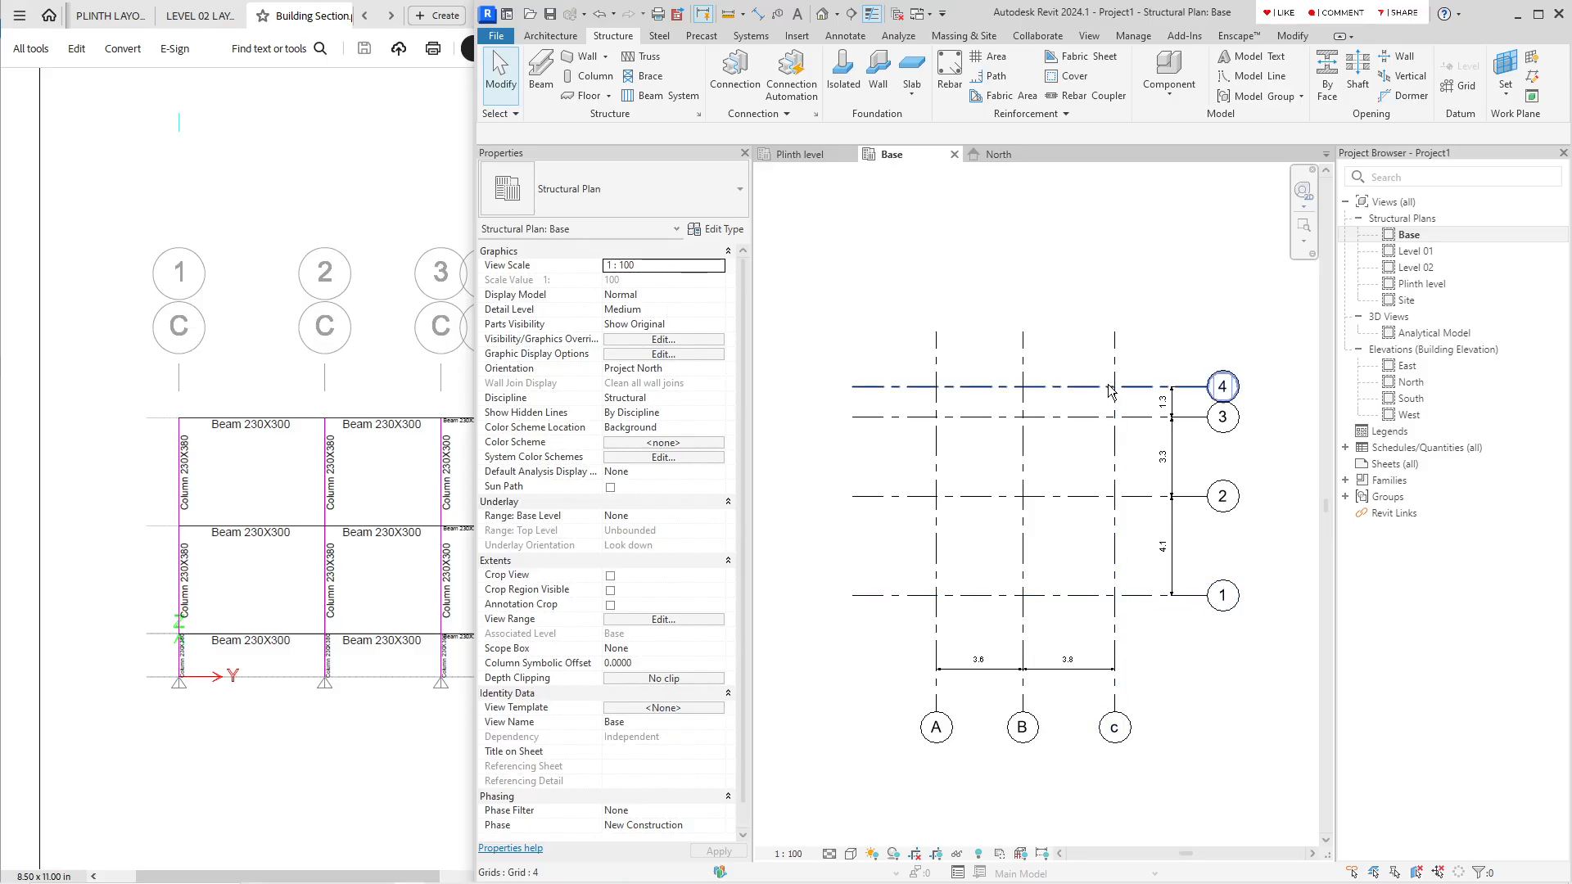
# Step: Look through the building section PDF's elevation views from grid C back to grid 1, checking beam and column sizes
pyautogui.click(211, 565)
pyautogui.scroll(-3, 298, 552)
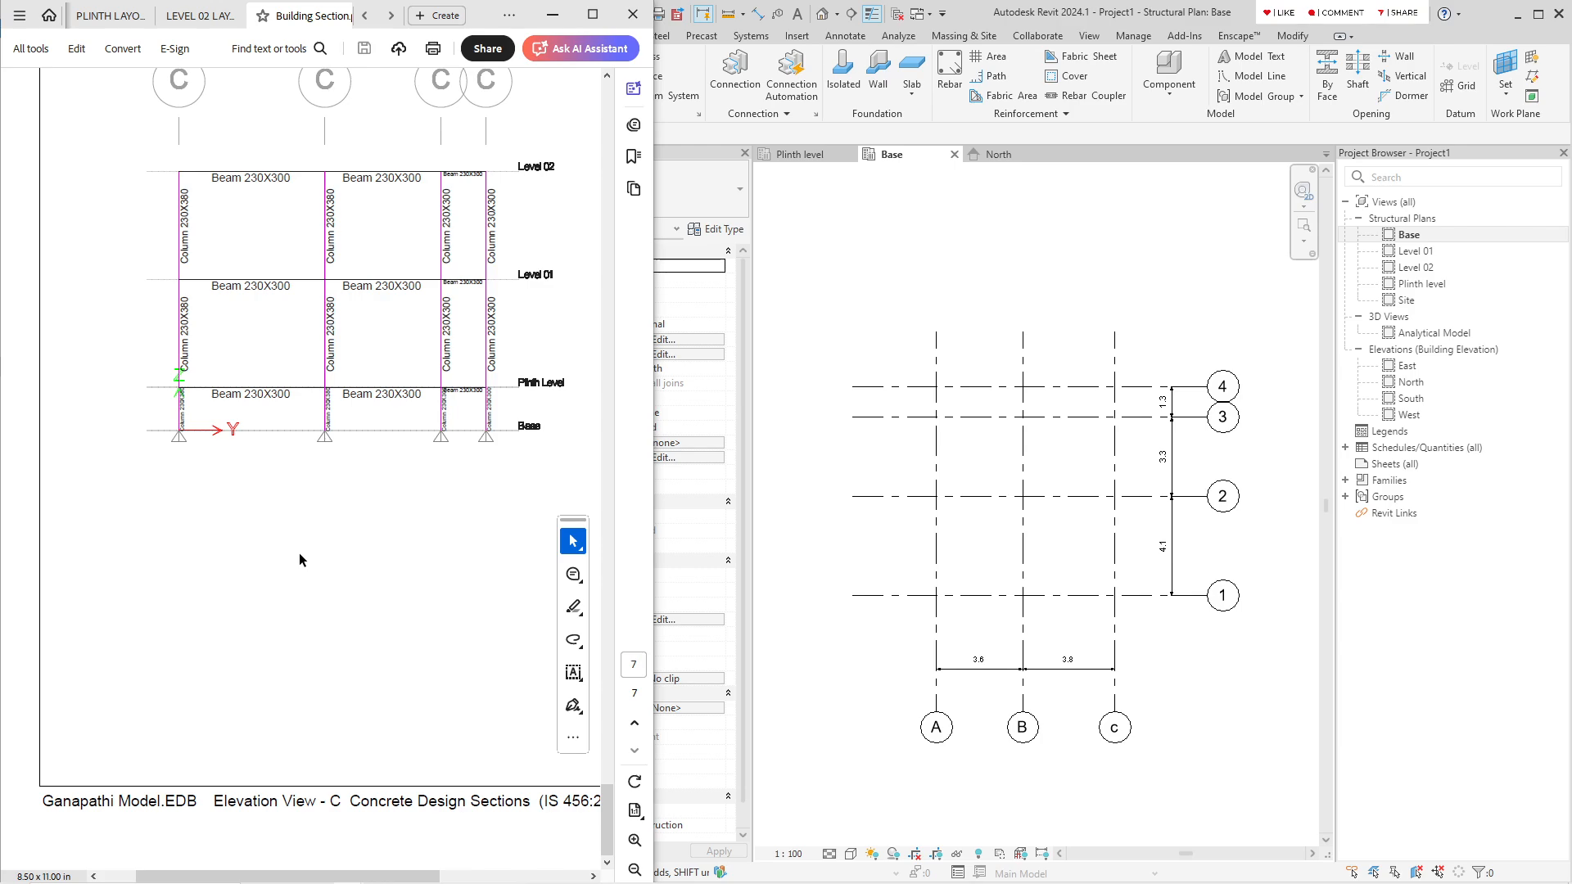
pyautogui.keyDown('ctrl'); pyautogui.scroll(-1, 298, 553); pyautogui.keyUp('ctrl')
pyautogui.scroll(3, 429, 553)
pyautogui.keyDown('ctrl'); pyautogui.scroll(3, 429, 553); pyautogui.keyUp('ctrl')
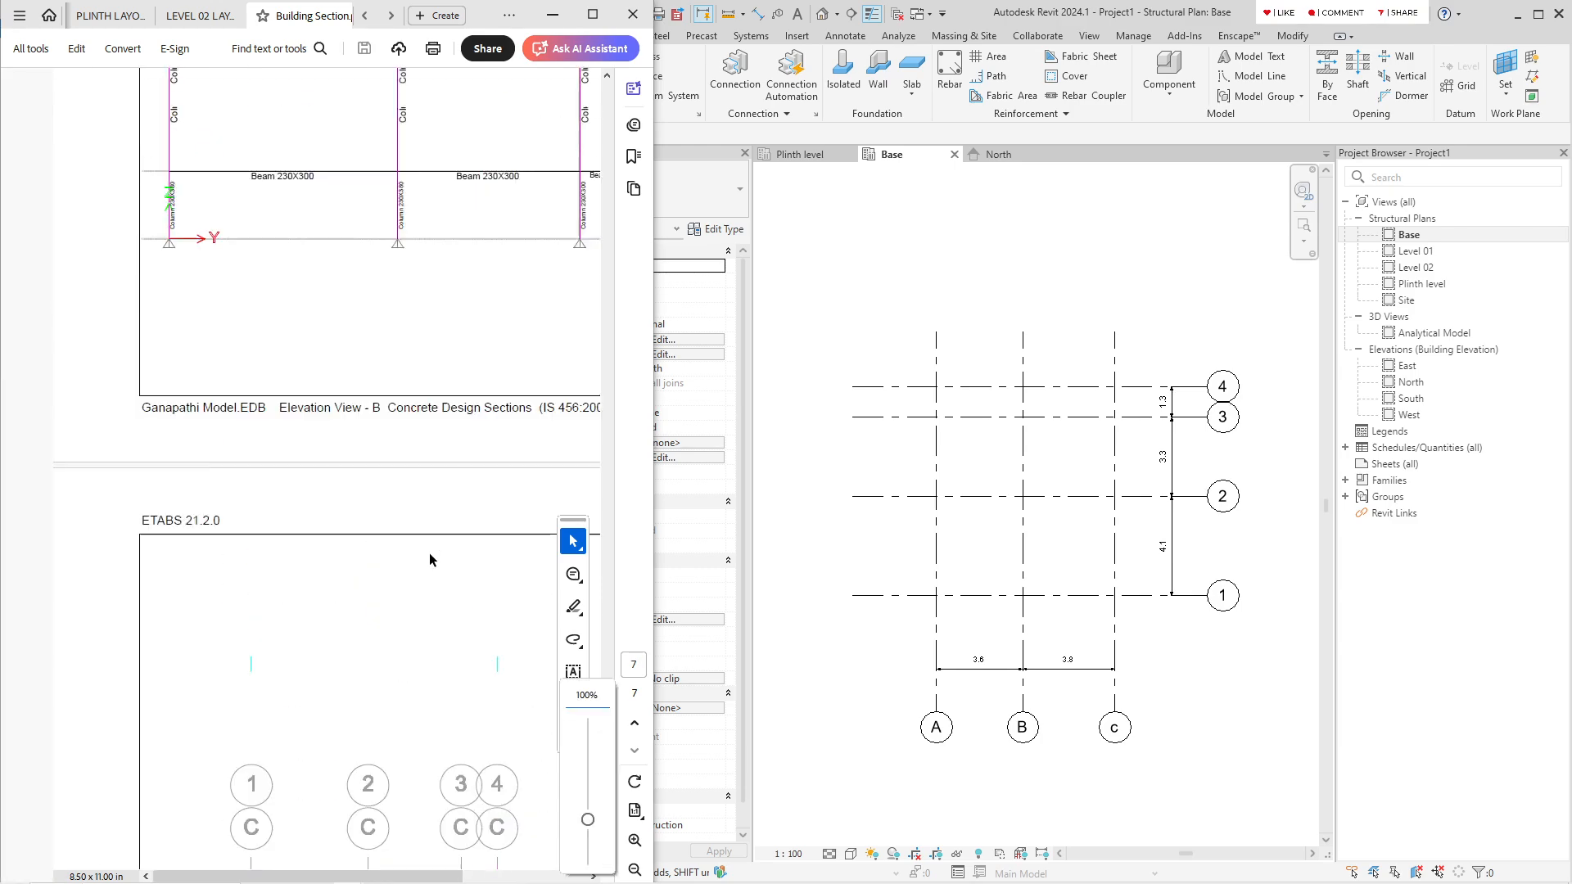
pyautogui.scroll(11, 429, 554)
pyautogui.keyDown('ctrl'); pyautogui.scroll(-2, 316, 571); pyautogui.keyUp('ctrl')
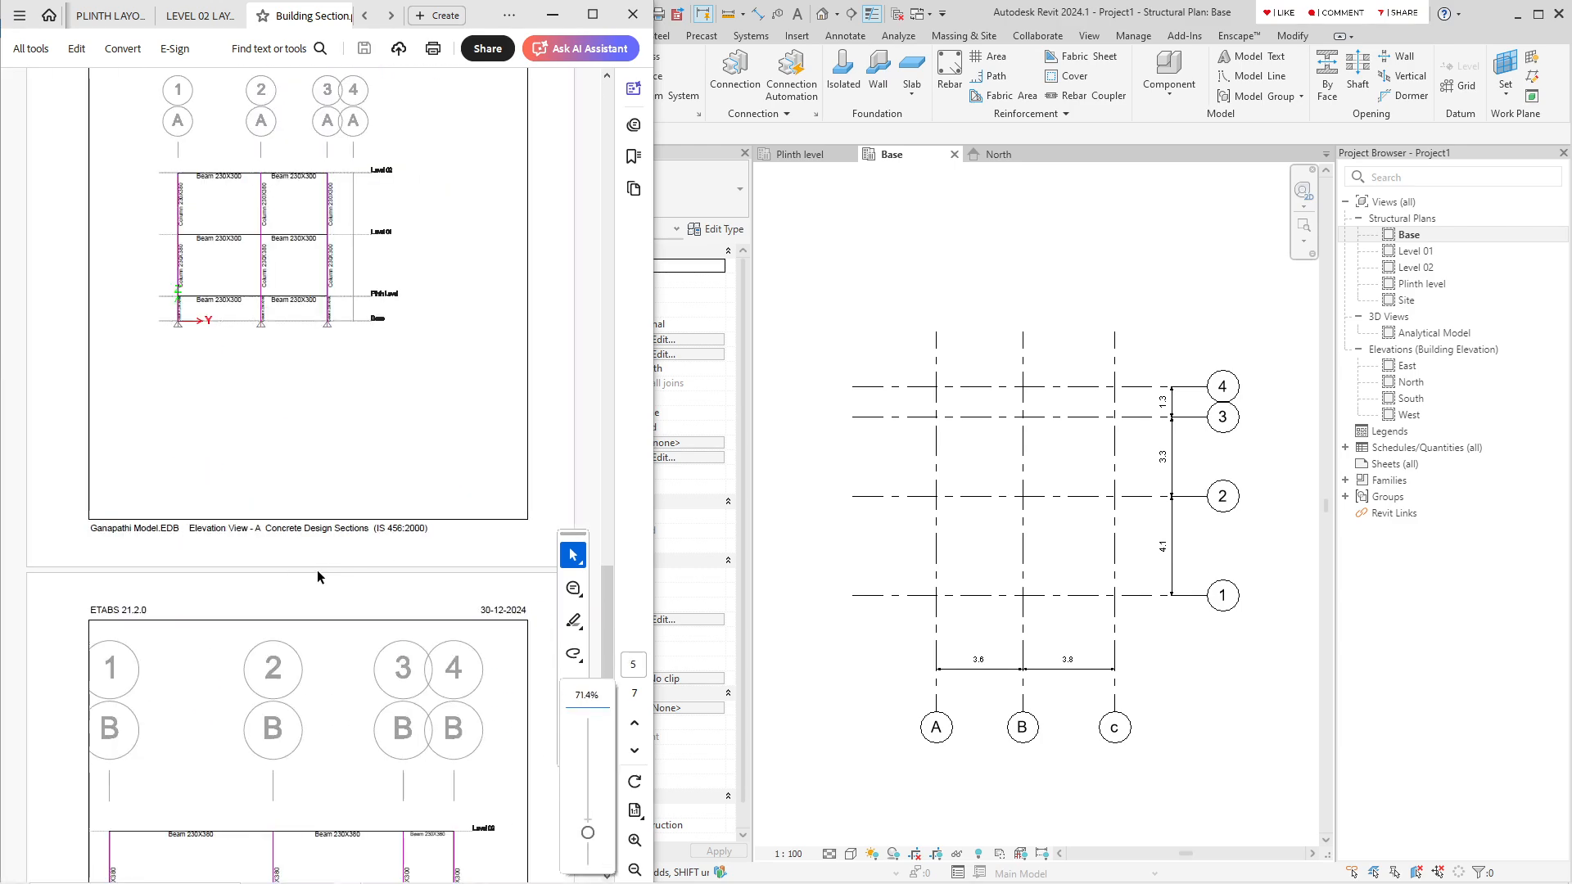
pyautogui.scroll(10, 317, 570)
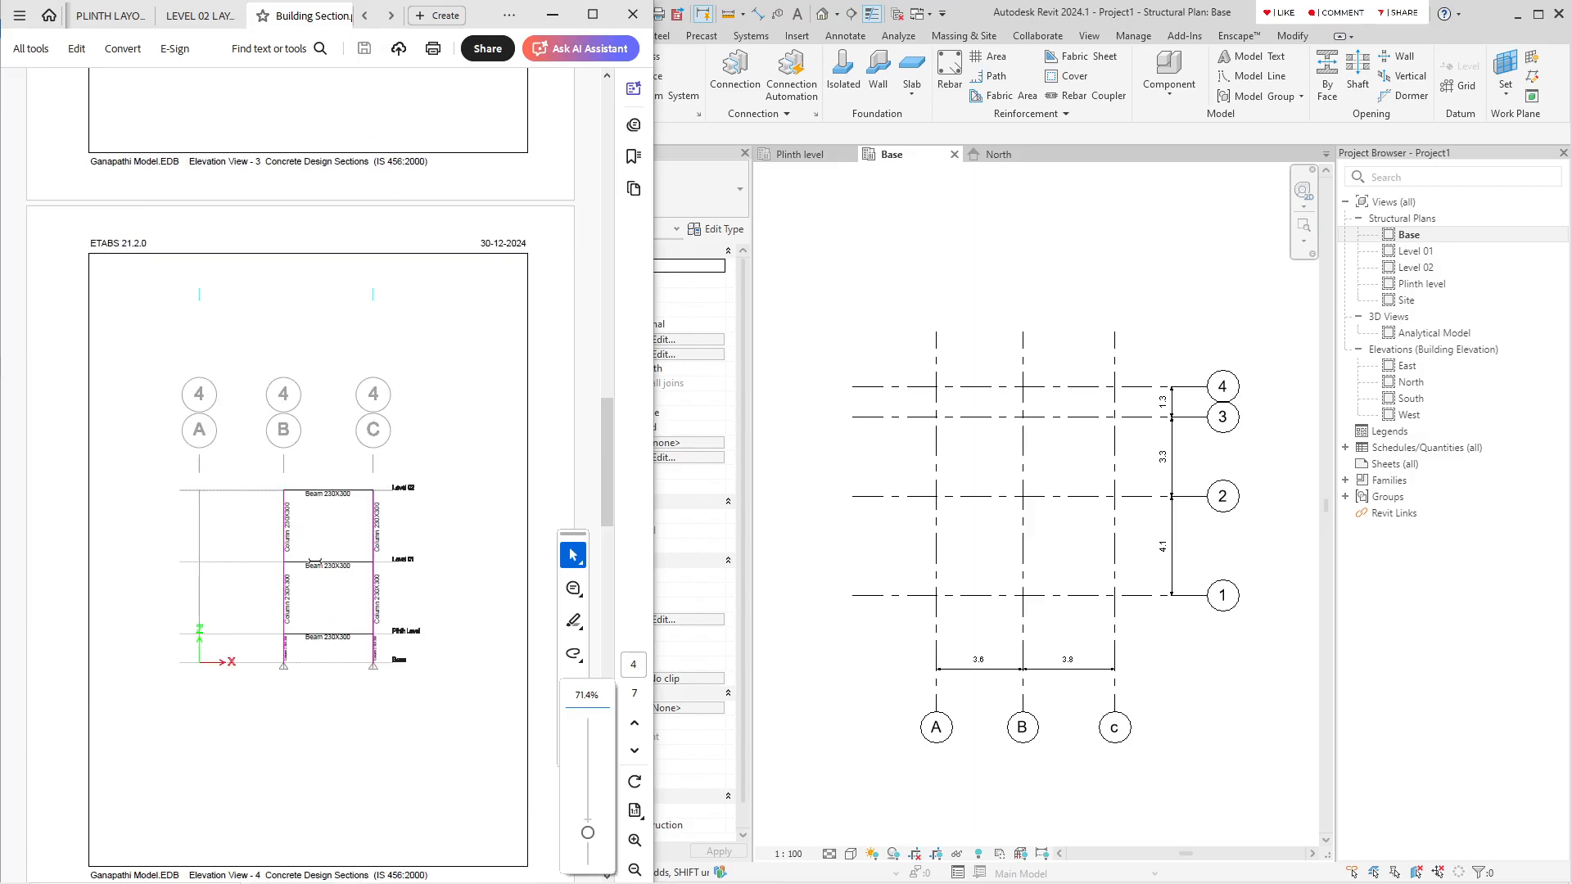
pyautogui.scroll(15, 315, 562)
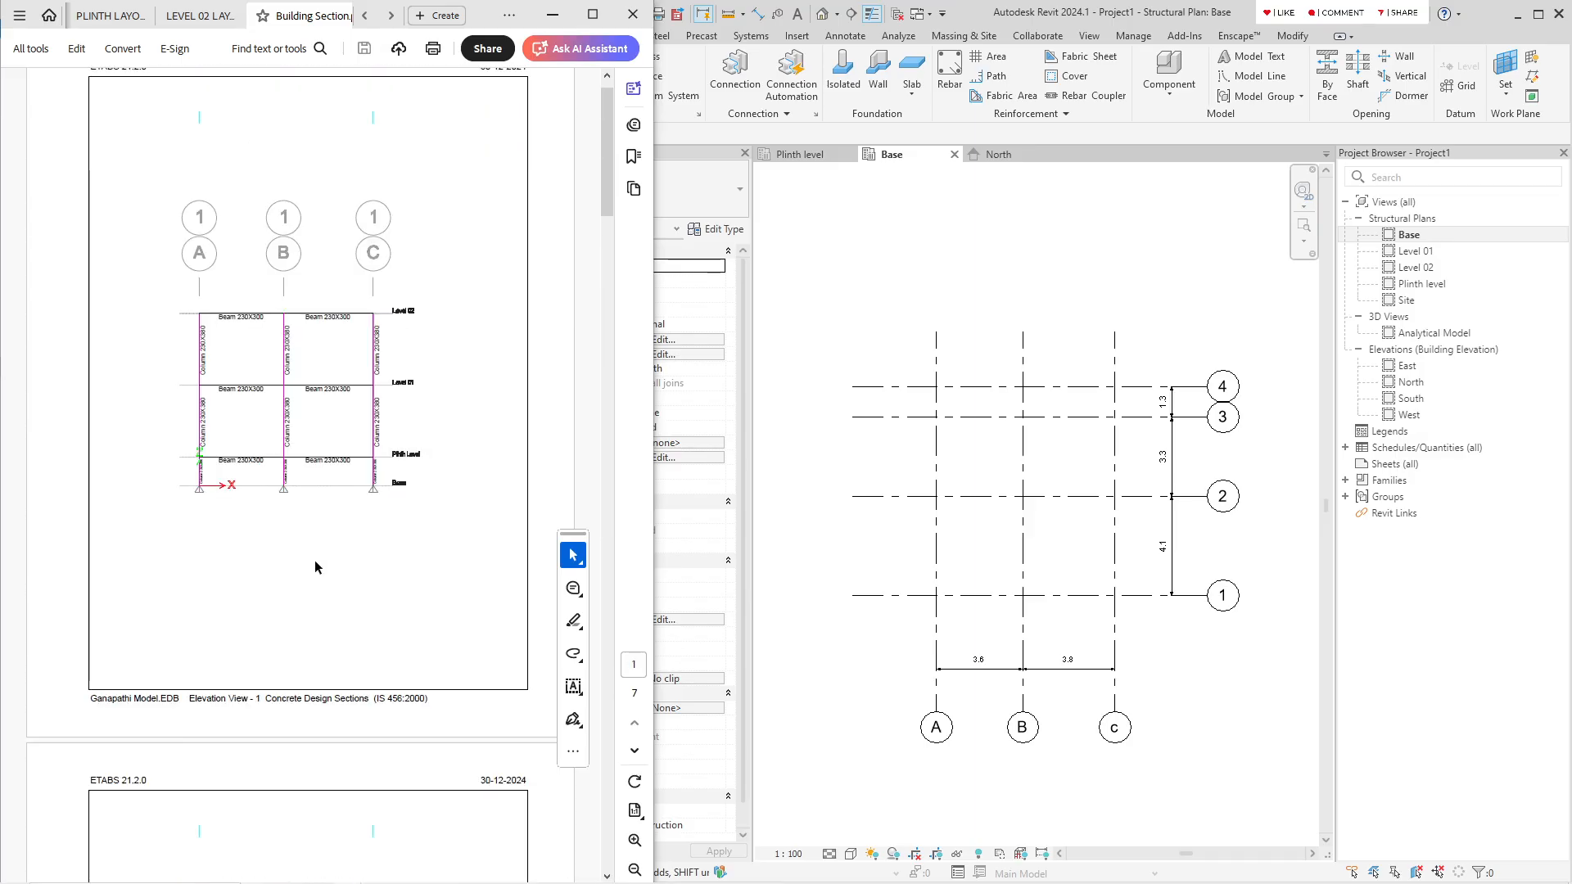
pyautogui.scroll(1, 315, 566)
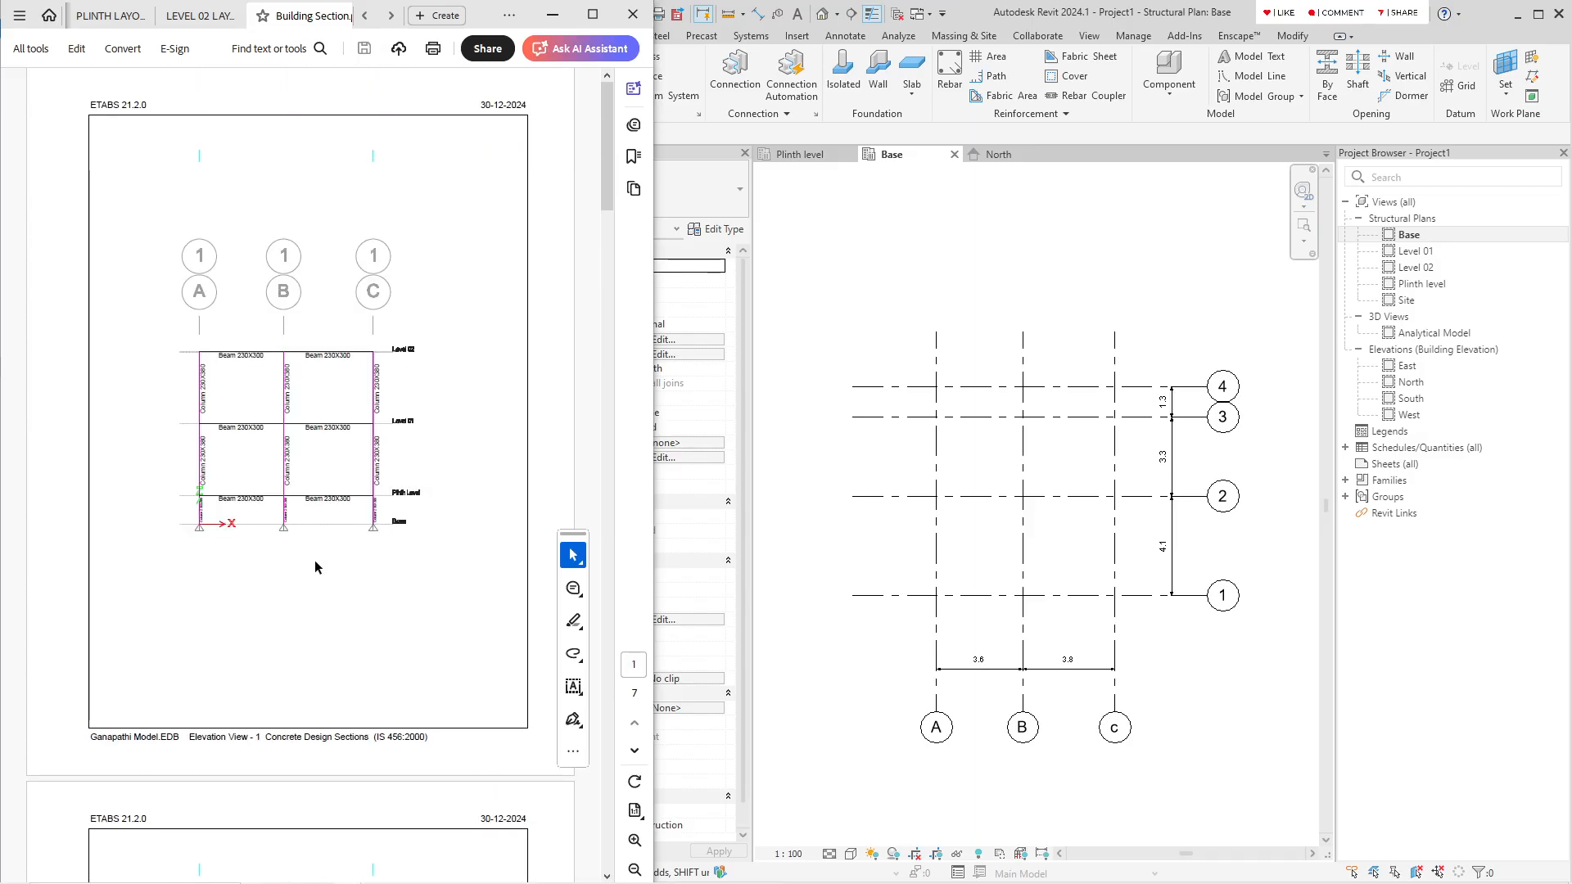
# Step: Bring up the plinth layout PDF for reference and open the Plinth level structural plan in Revit, framing its grid
pyautogui.click(110, 16)
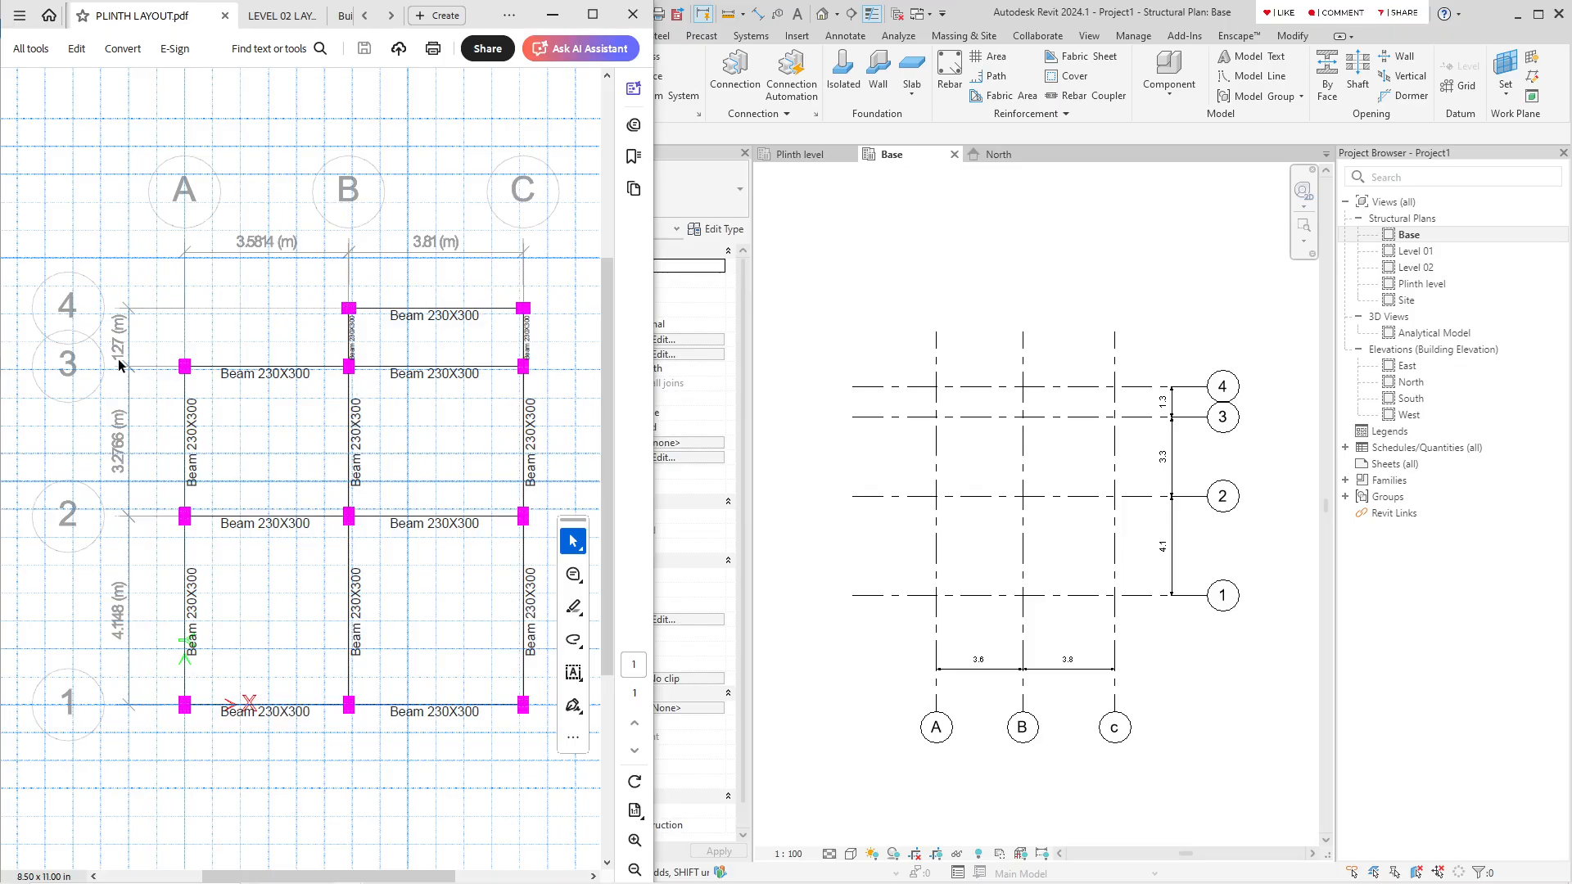
pyautogui.doubleClick(1421, 285)
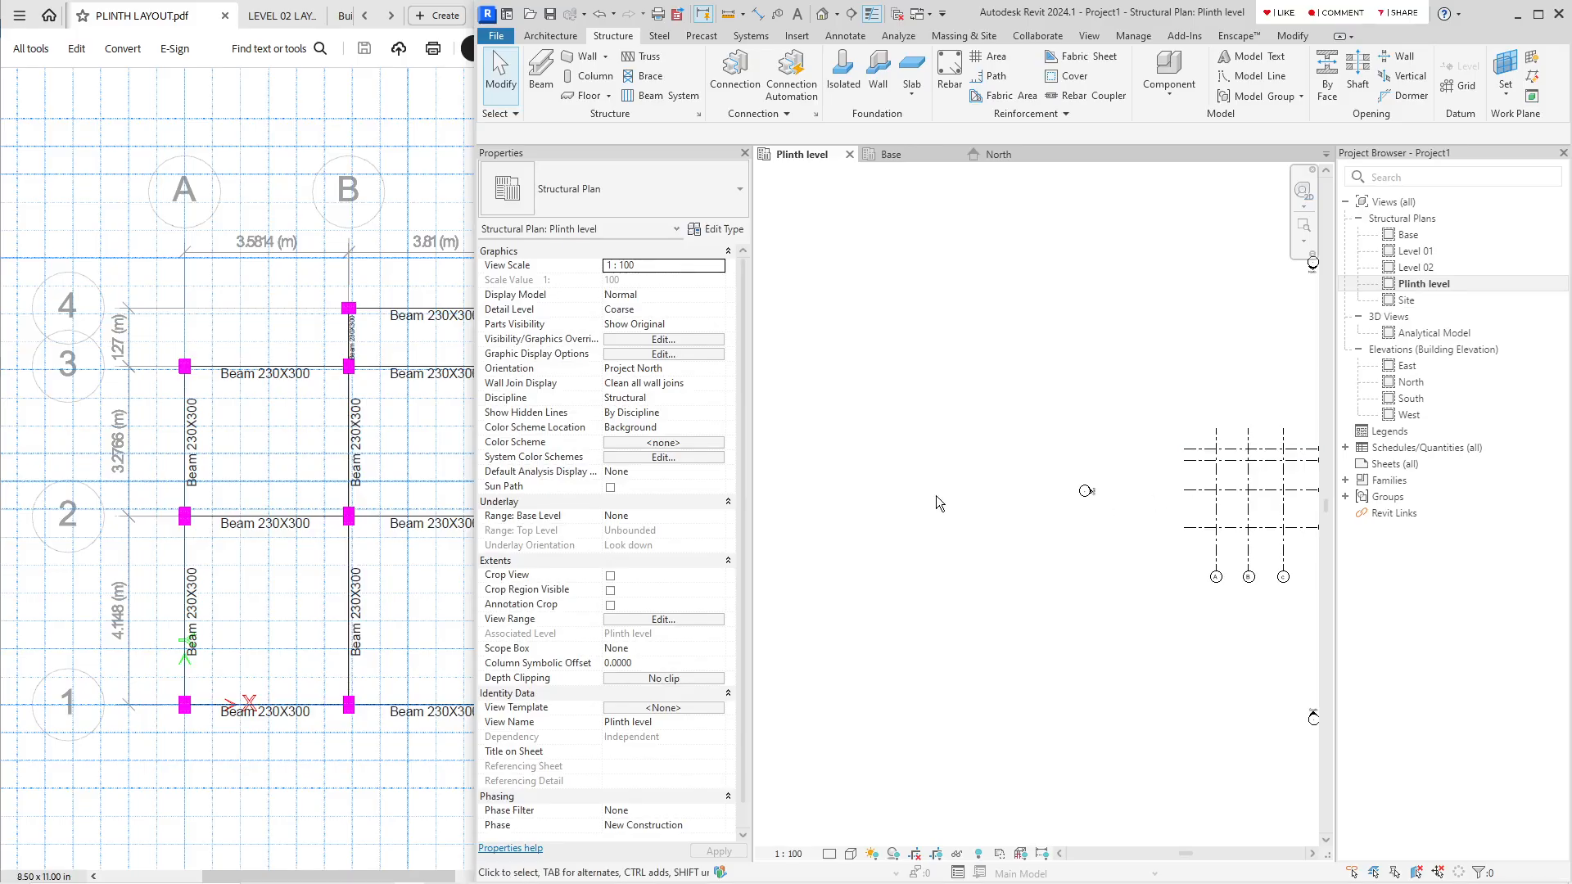
pyautogui.scroll(8, 1129, 492)
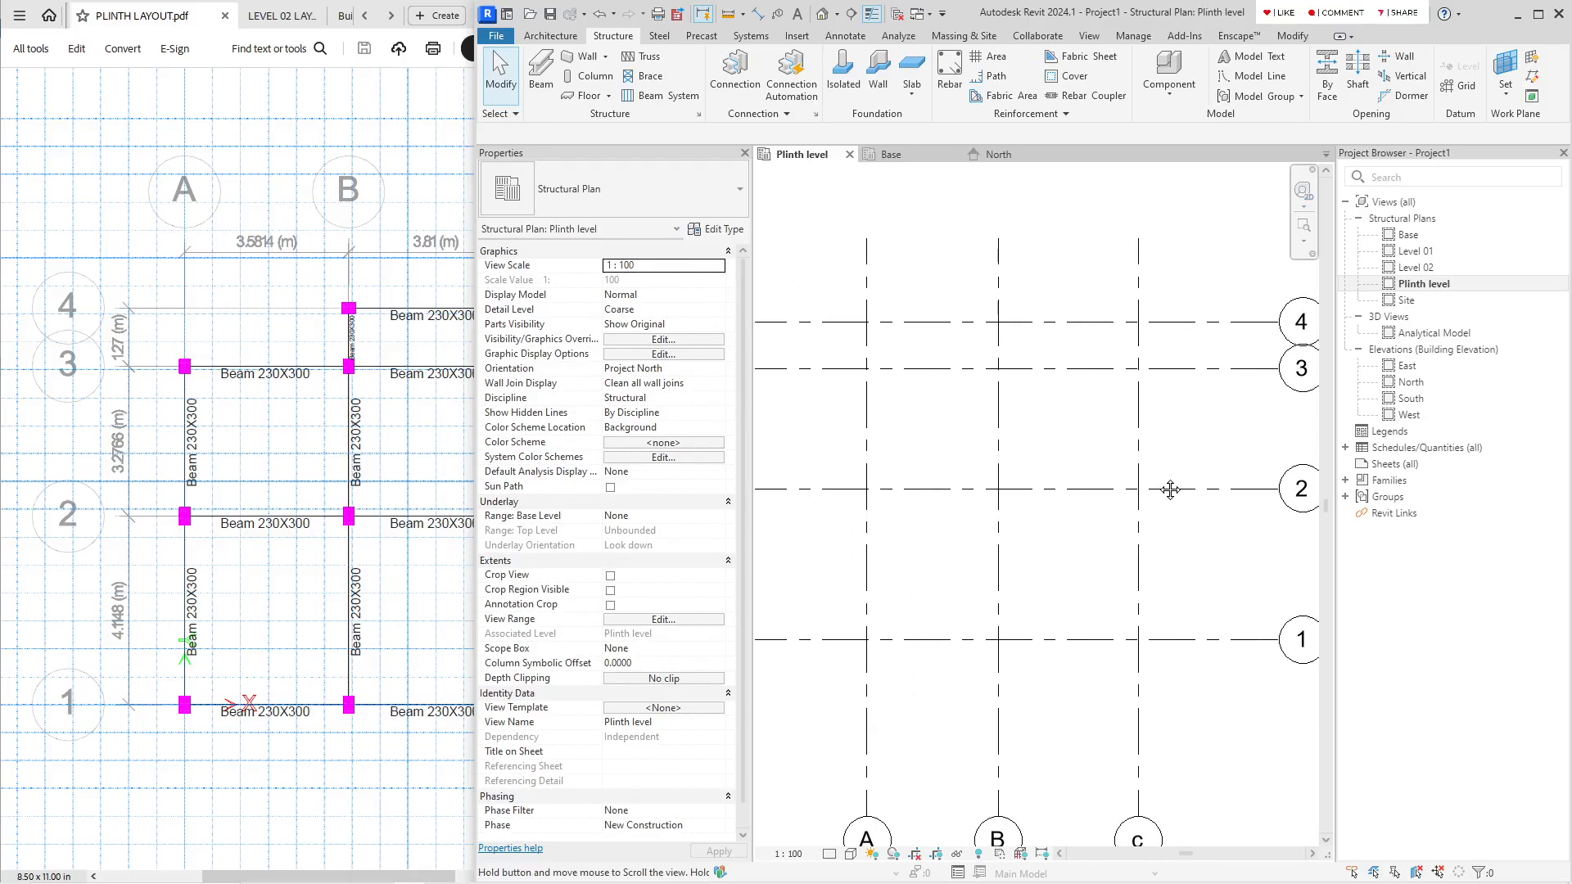
pyautogui.moveTo(1158, 484); pyautogui.dragTo(1133, 456, button='middle')
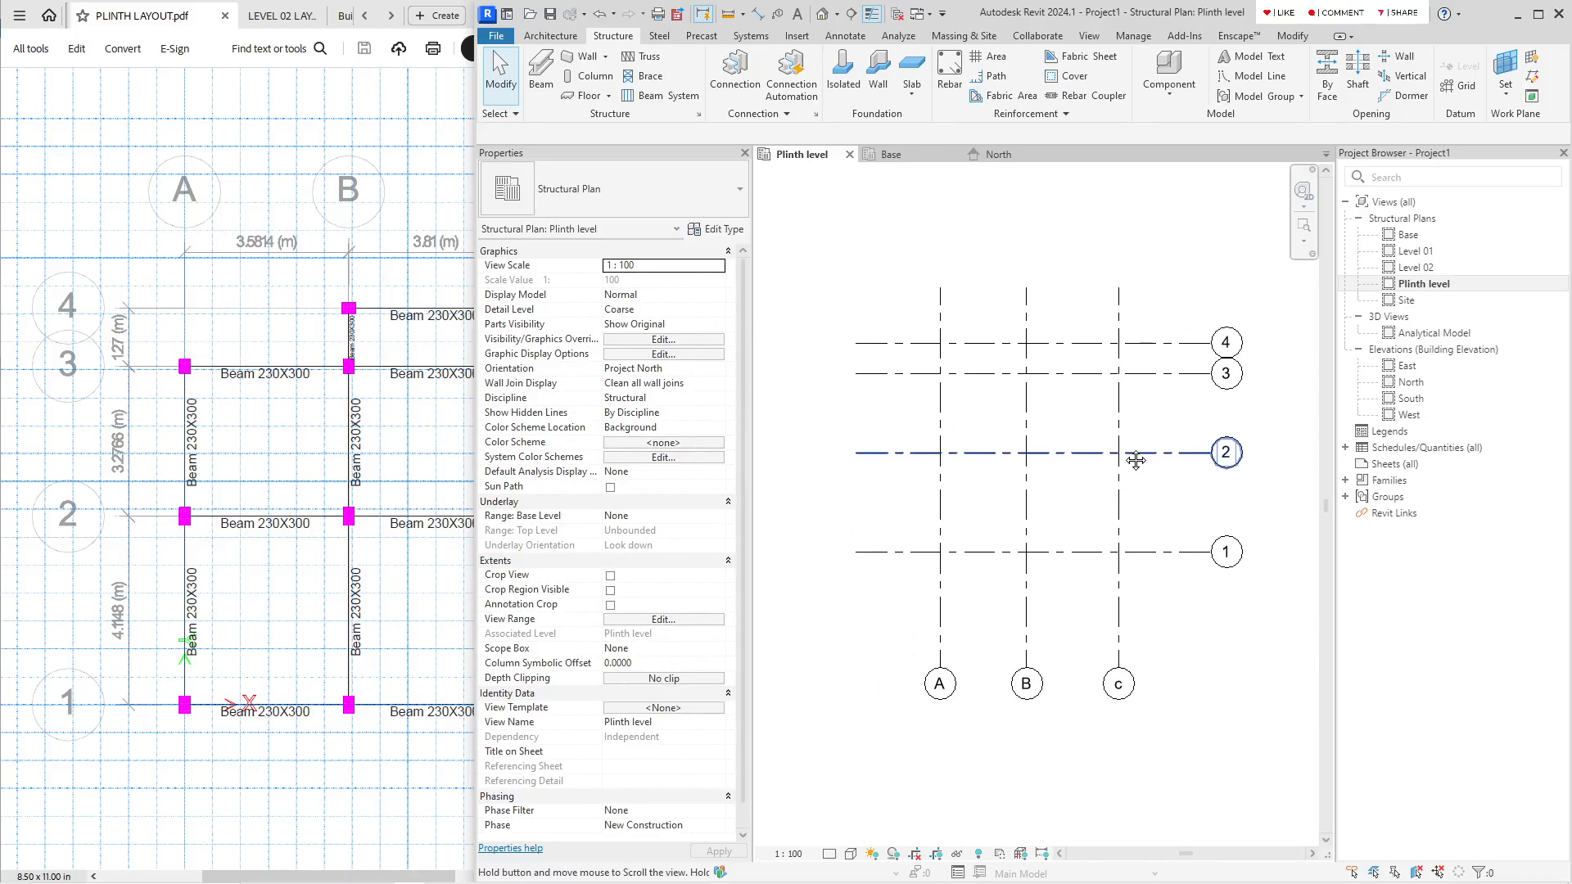
# Step: Show the grid bubbles at the upper ends of grids A, B and c in the Plinth level plan
pyautogui.click(941, 610)
pyautogui.moveTo(1191, 619); pyautogui.dragTo(909, 610)
pyautogui.click(980, 290)
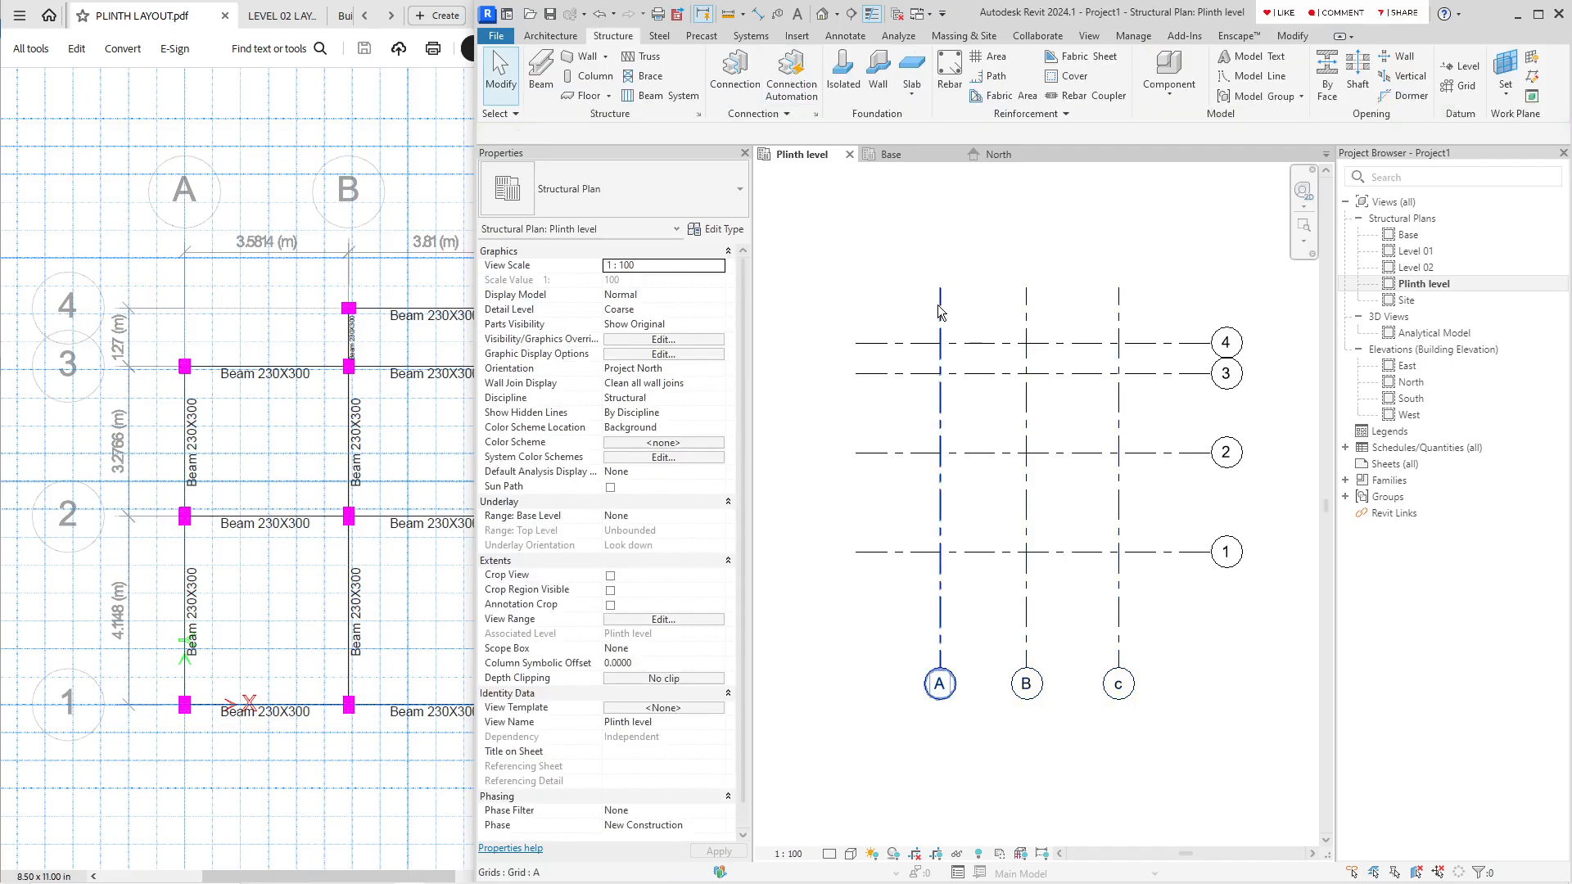
pyautogui.click(940, 311)
pyautogui.click(939, 225)
pyautogui.click(1027, 312)
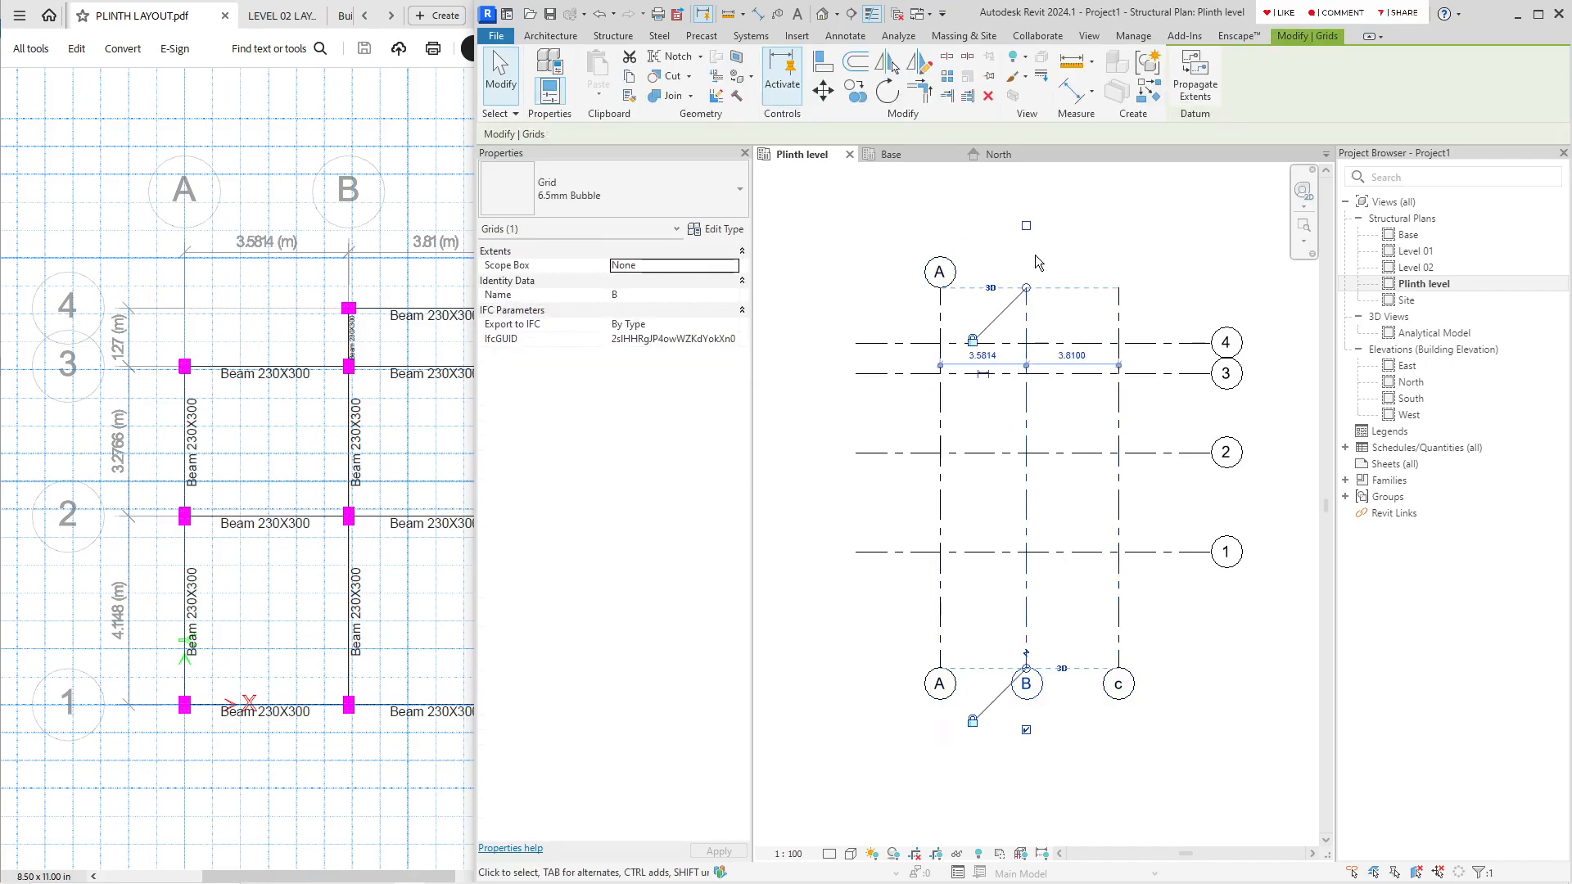
pyautogui.click(1030, 231)
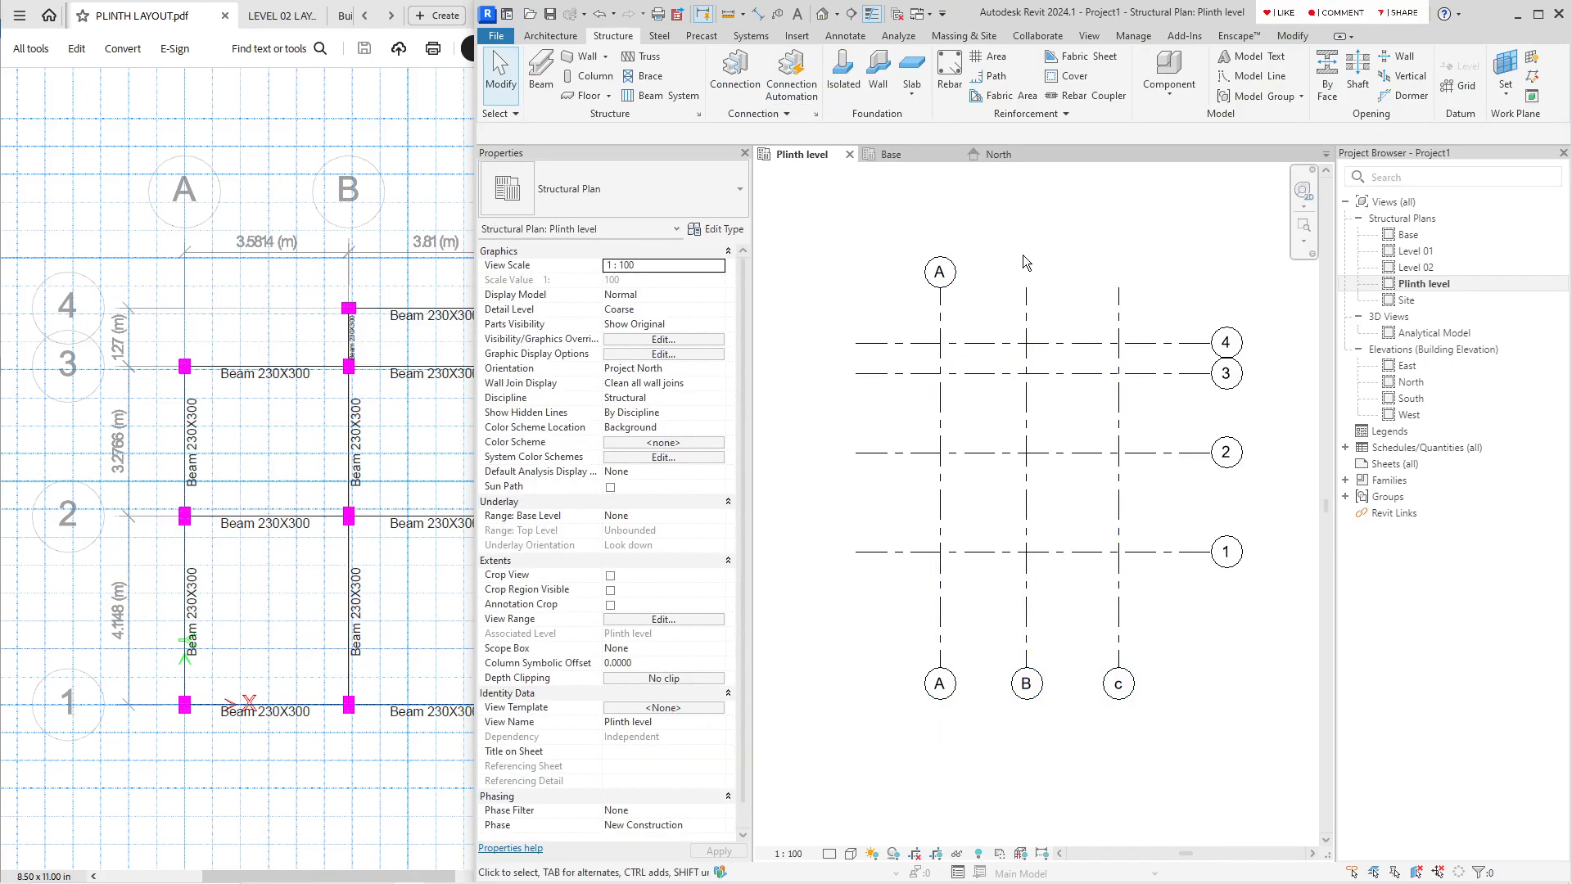
pyautogui.click(1028, 312)
pyautogui.click(1027, 225)
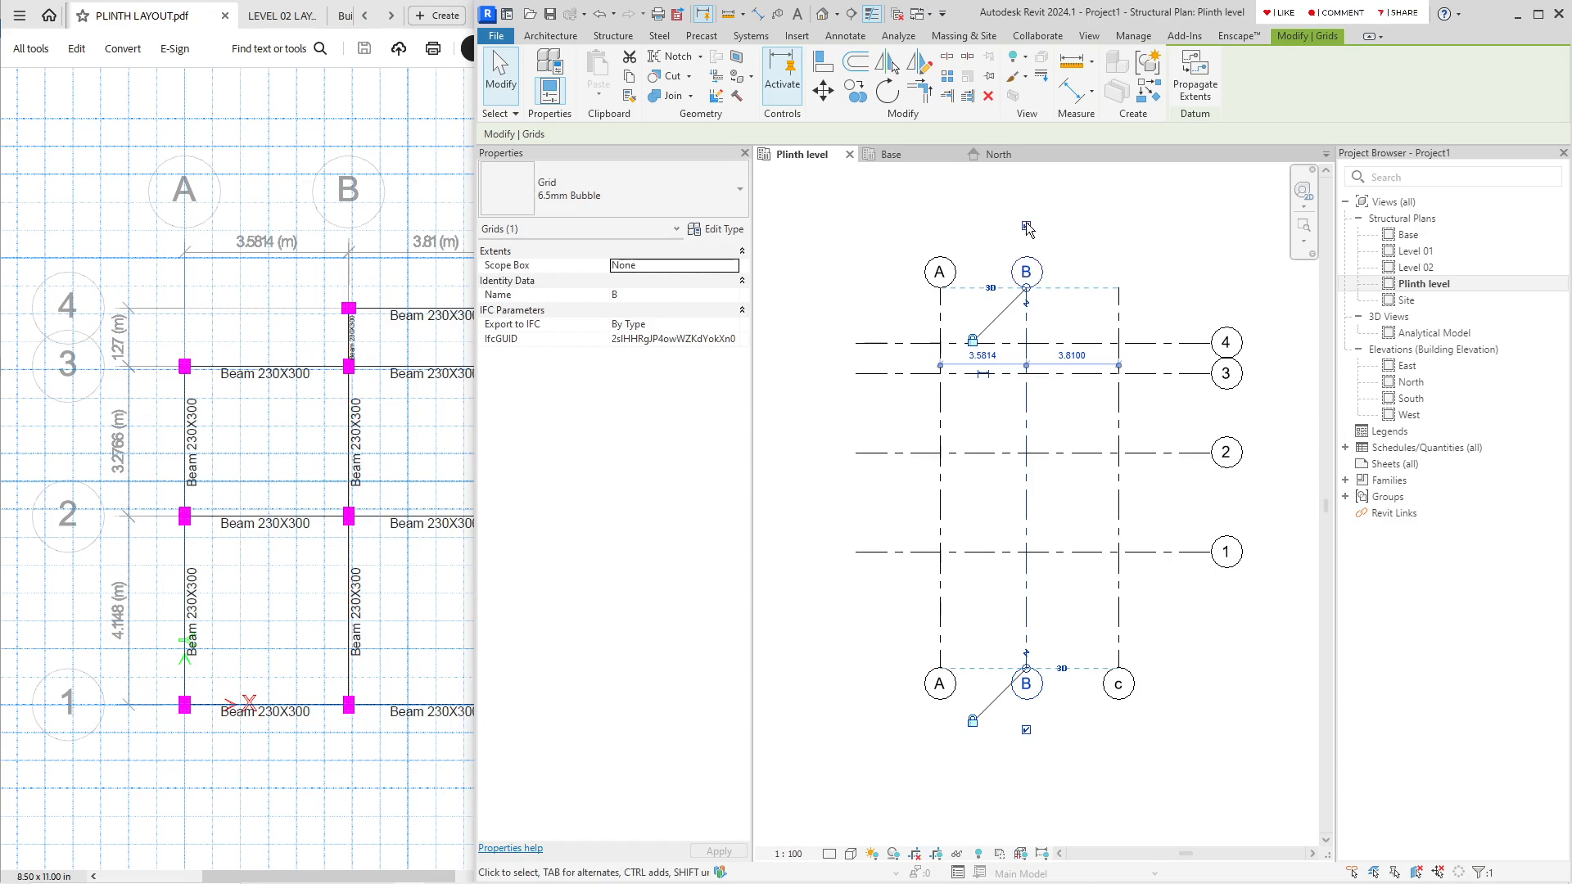
pyautogui.click(1119, 310)
pyautogui.click(1117, 225)
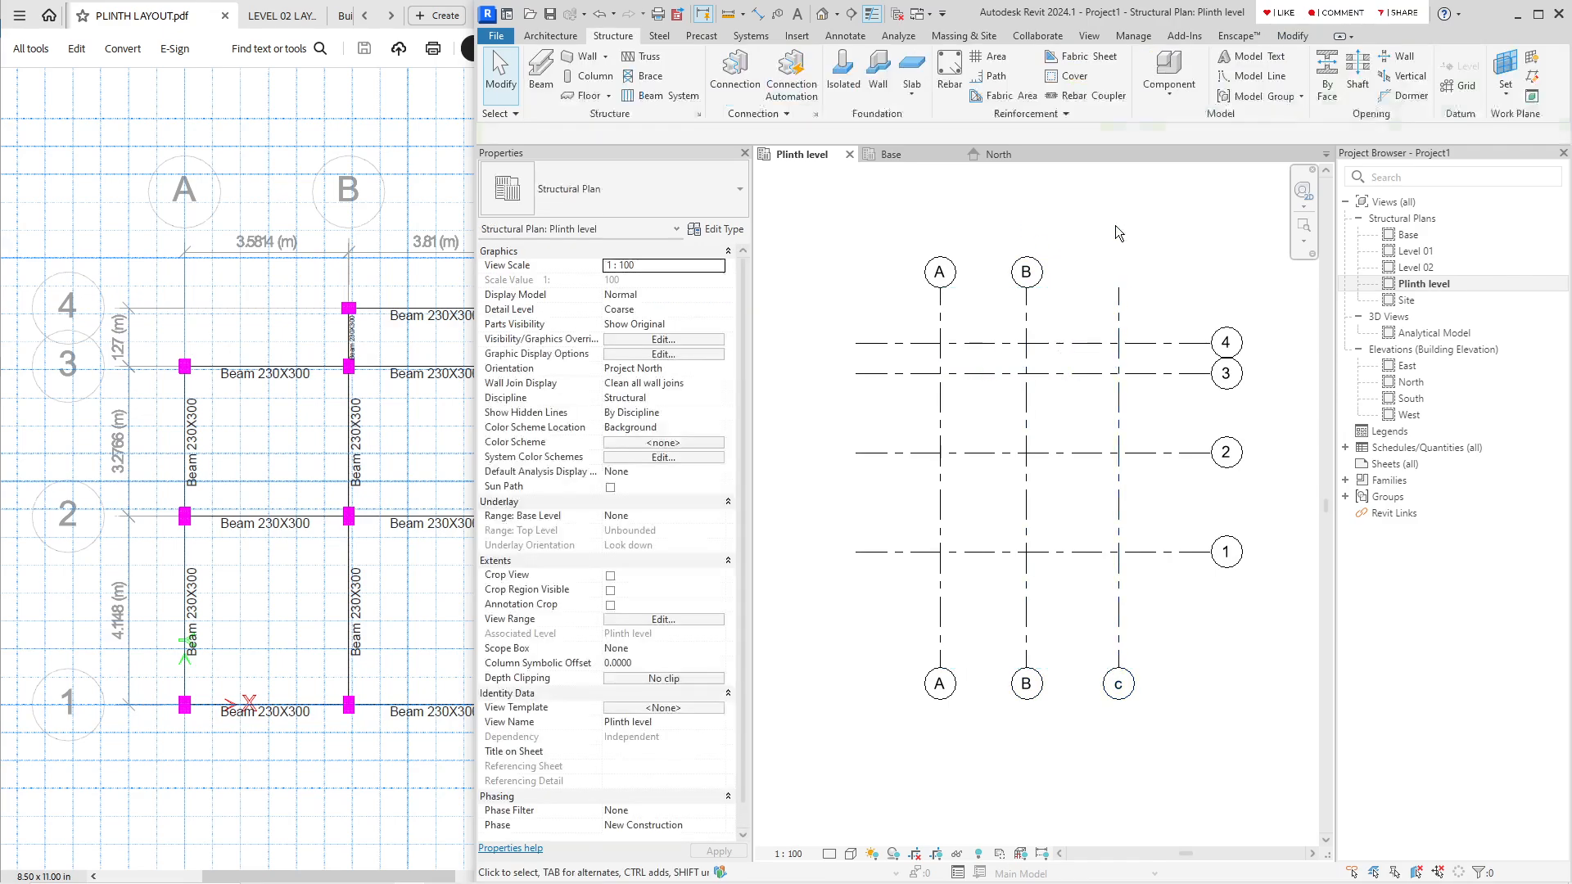
pyautogui.click(1123, 317)
pyautogui.click(1117, 225)
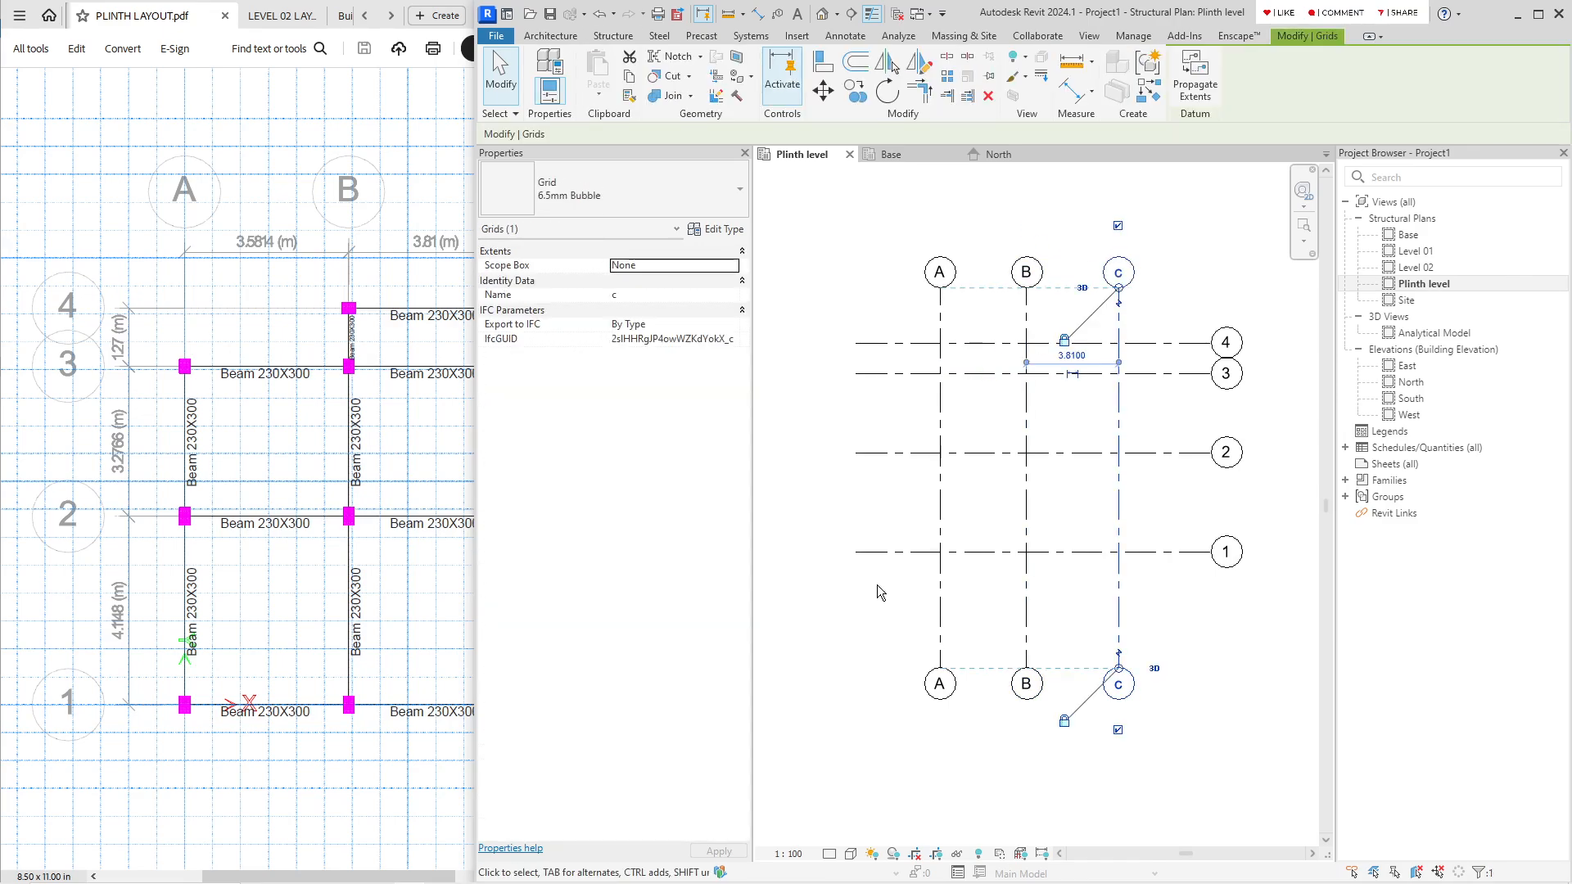
# Step: Show the grid bubbles at the left ends of grids 1, 2, 3 and 4
pyautogui.click(881, 553)
pyautogui.click(794, 552)
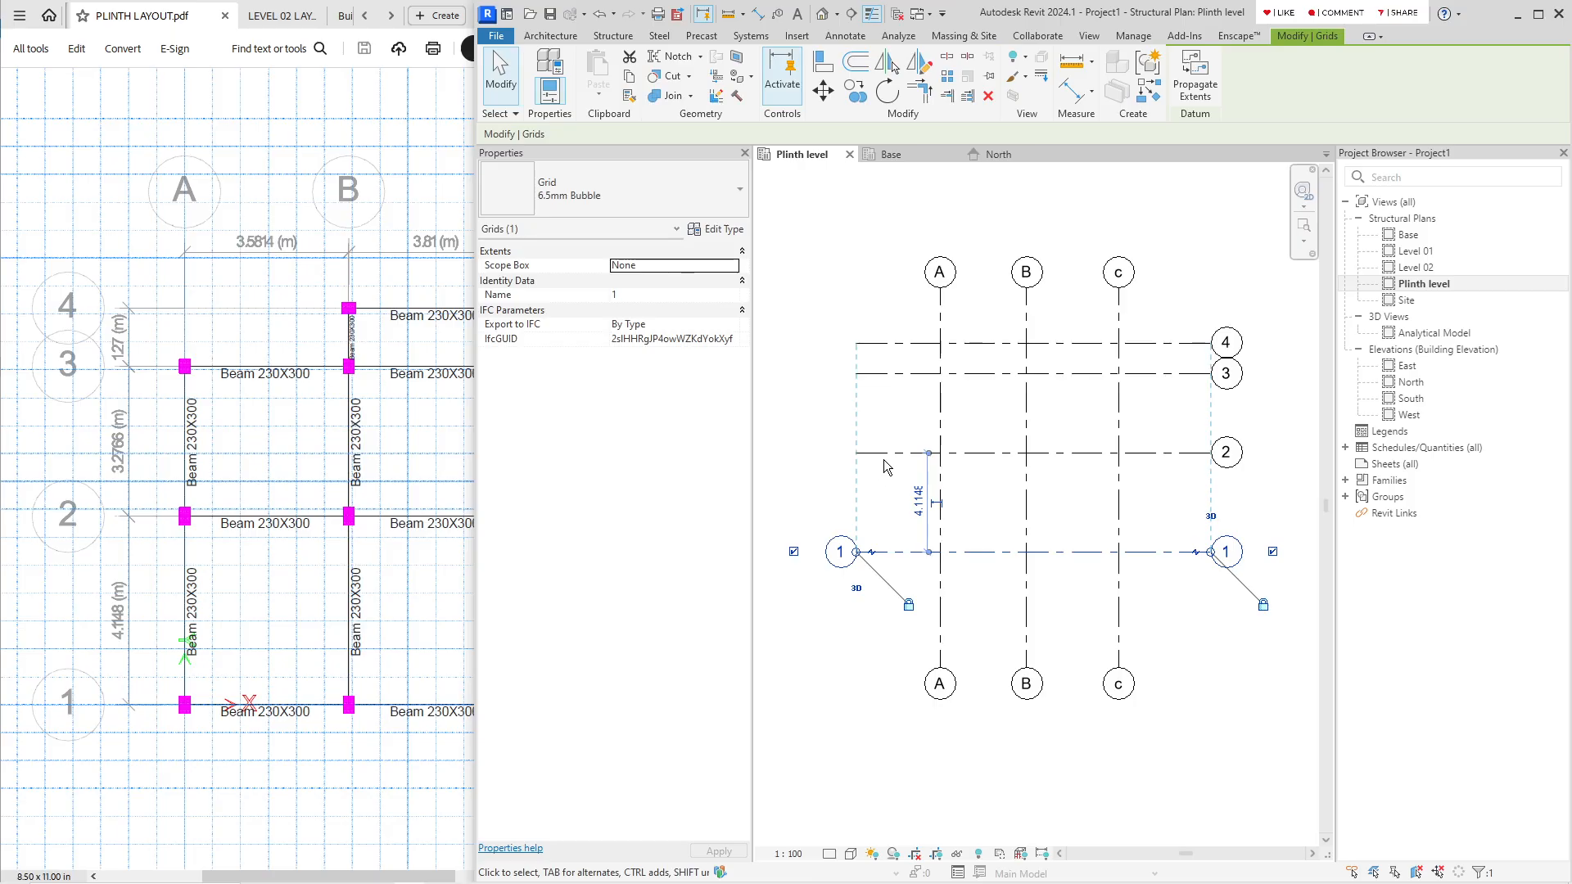
pyautogui.click(882, 454)
pyautogui.click(793, 452)
pyautogui.click(888, 374)
pyautogui.click(793, 373)
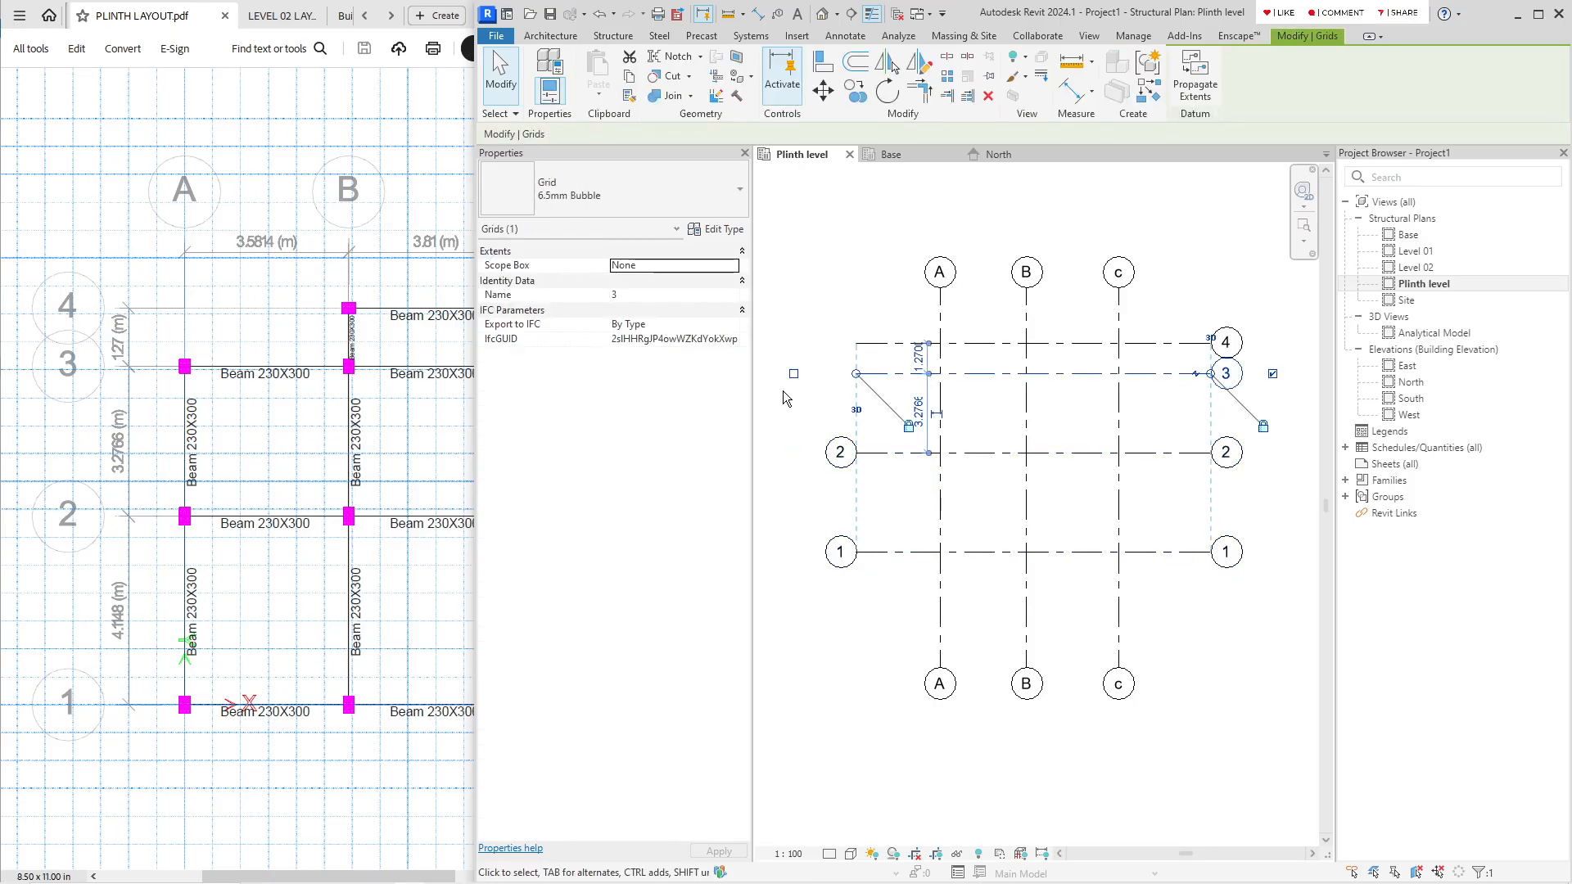
pyautogui.click(896, 343)
pyautogui.click(793, 342)
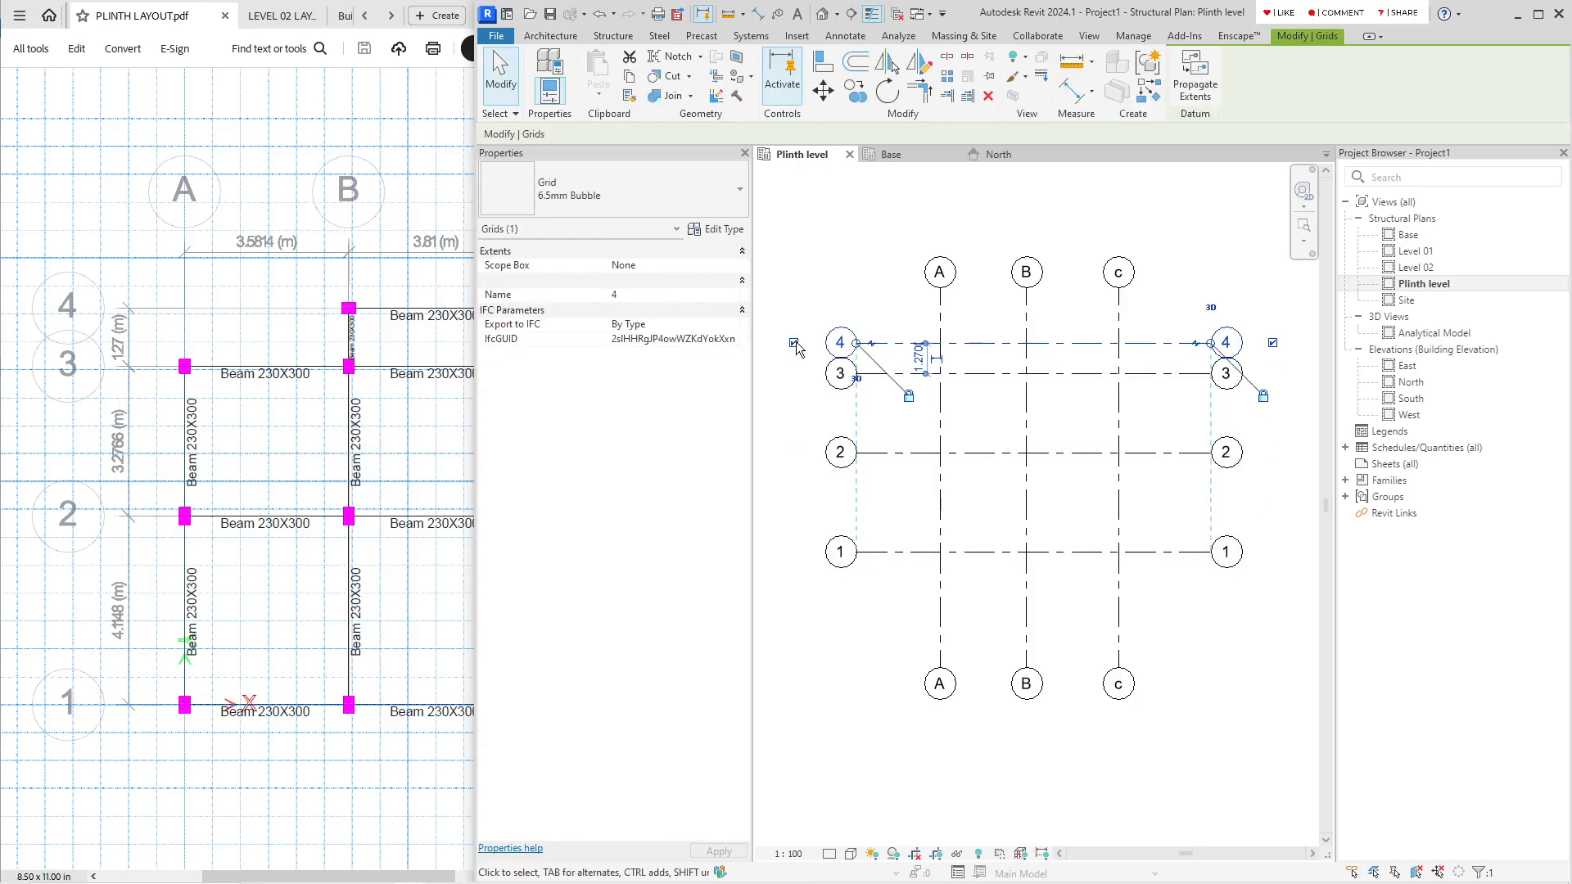
pyautogui.click(850, 307)
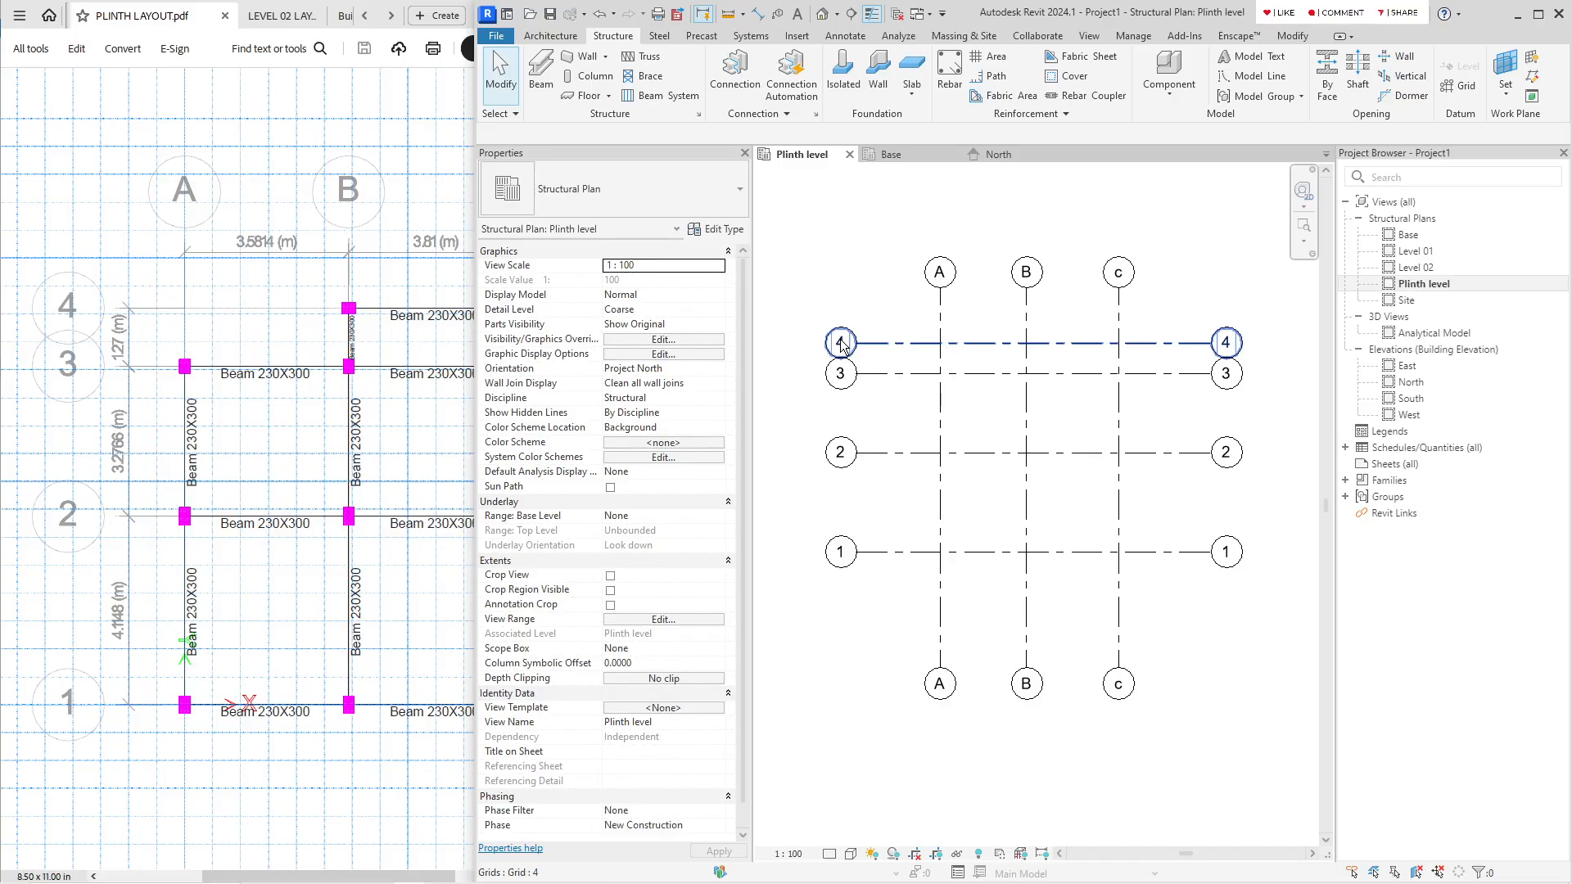
pyautogui.scroll(-3, 863, 496)
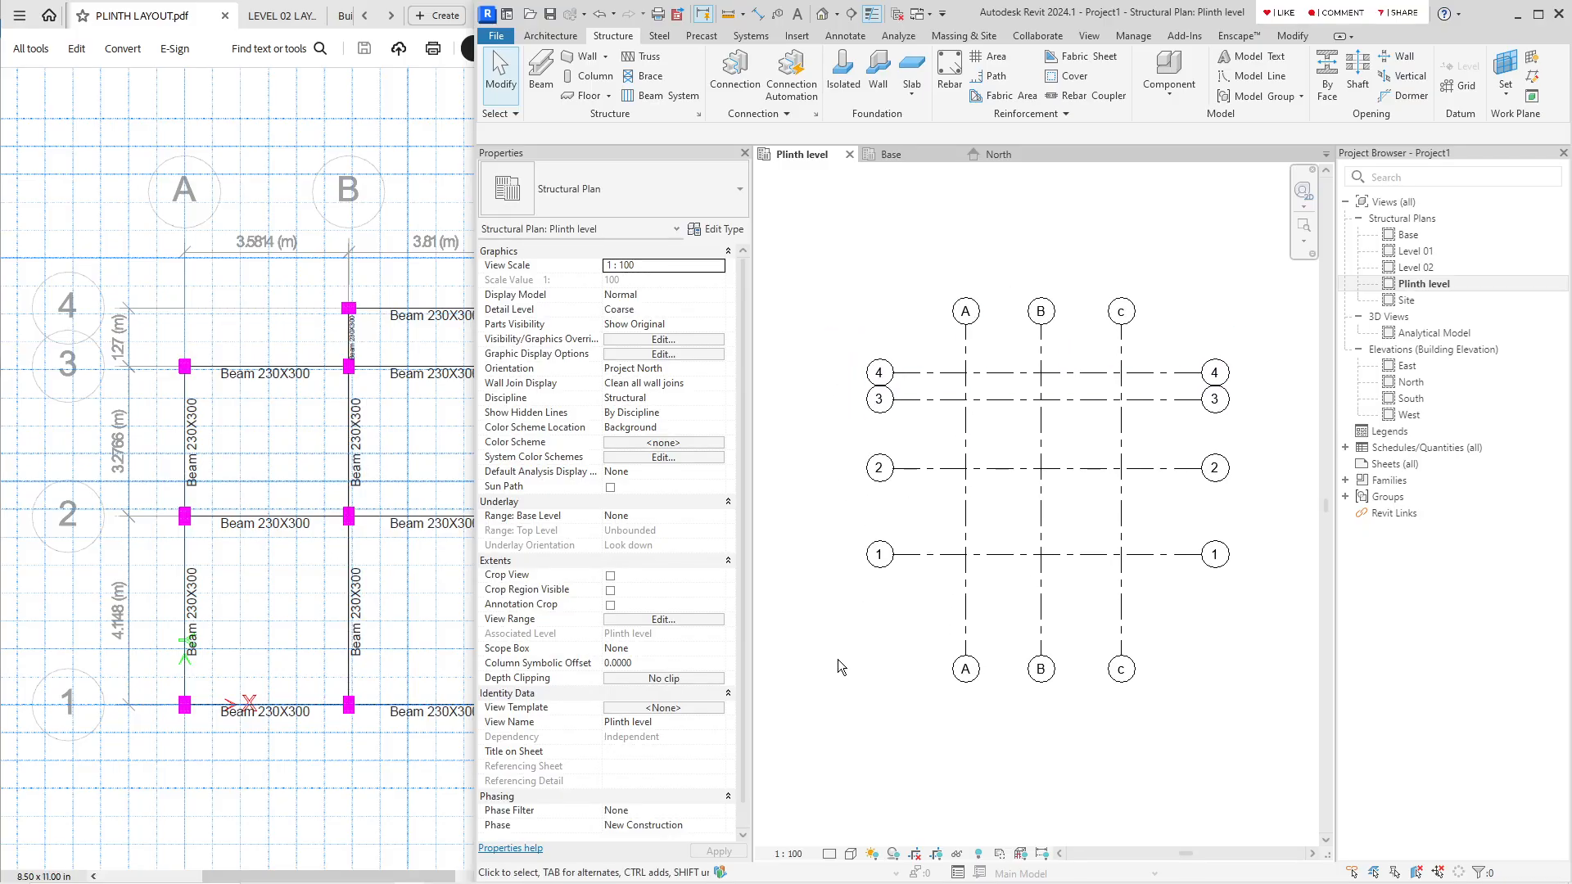
# Step: Compare the plinth layout PDF's column positions with the grid in the Plinth level plan
pyautogui.click(253, 456)
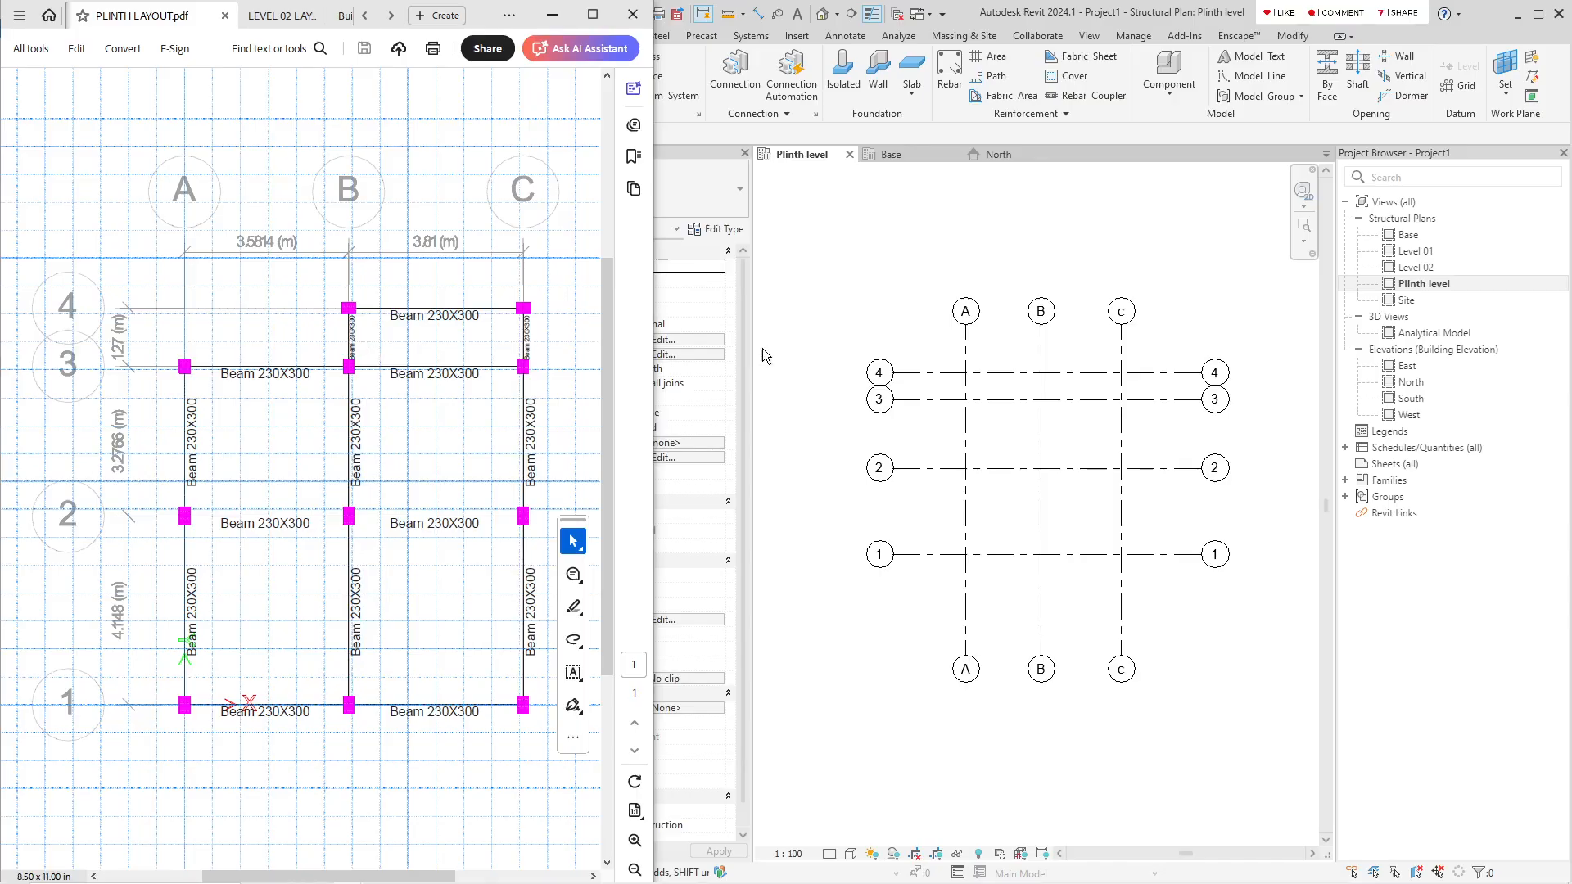
pyautogui.scroll(3, 1133, 416)
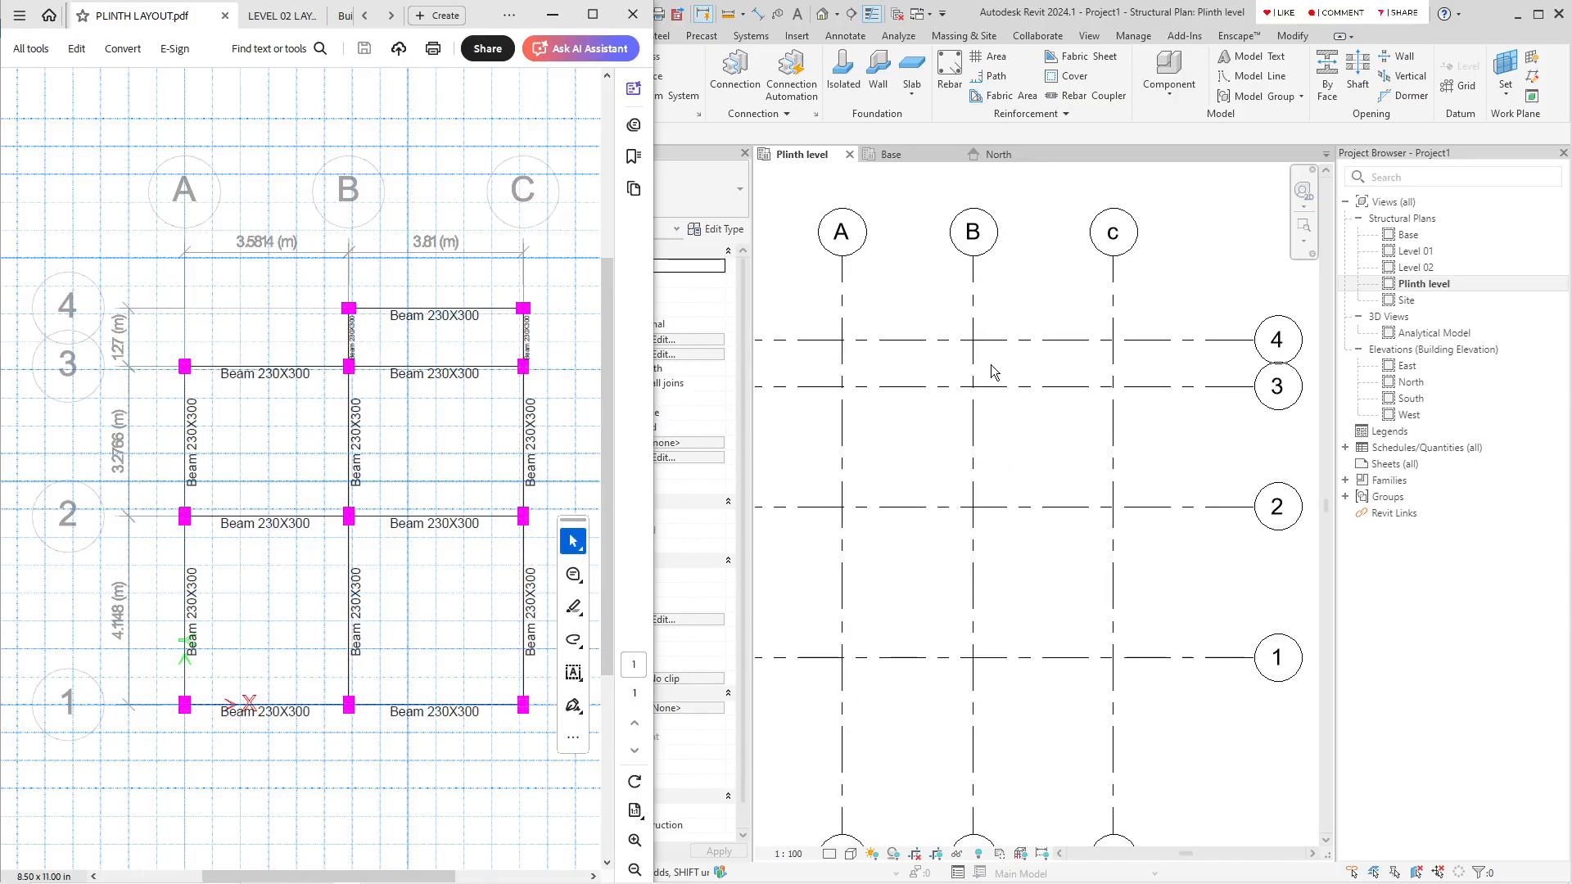
pyautogui.scroll(-2, 1040, 373)
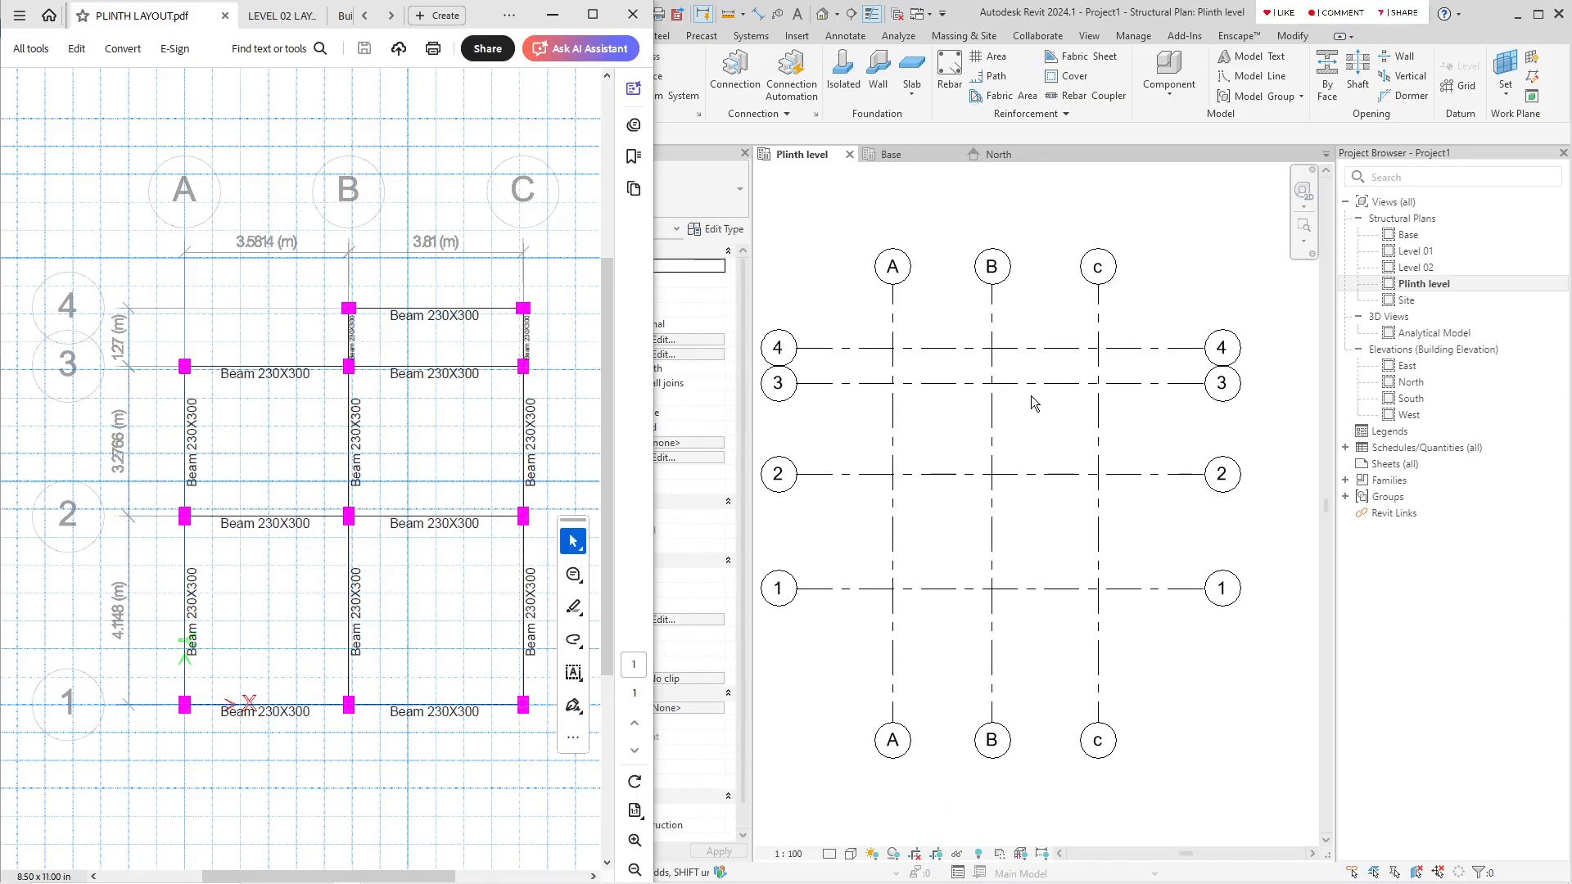
pyautogui.click(1033, 396)
pyautogui.click(261, 276)
# Step: Open the building section PDF and examine the column and beam sizes in the grid 1 elevation
pyautogui.click(342, 17)
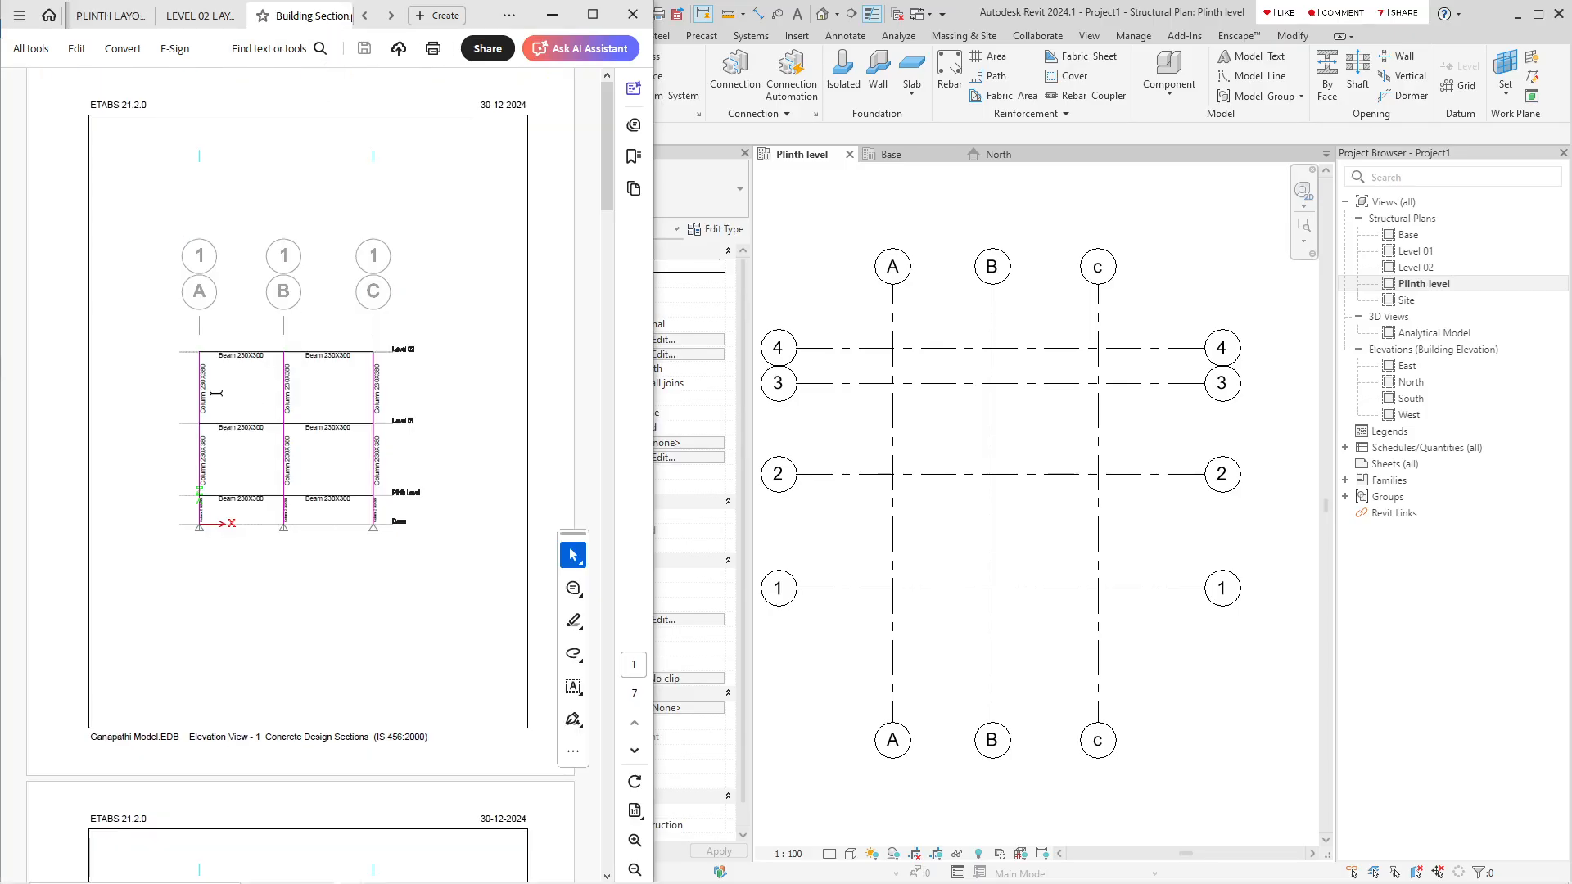
pyautogui.keyDown('ctrl'); pyautogui.scroll(2, 190, 361); pyautogui.keyUp('ctrl')
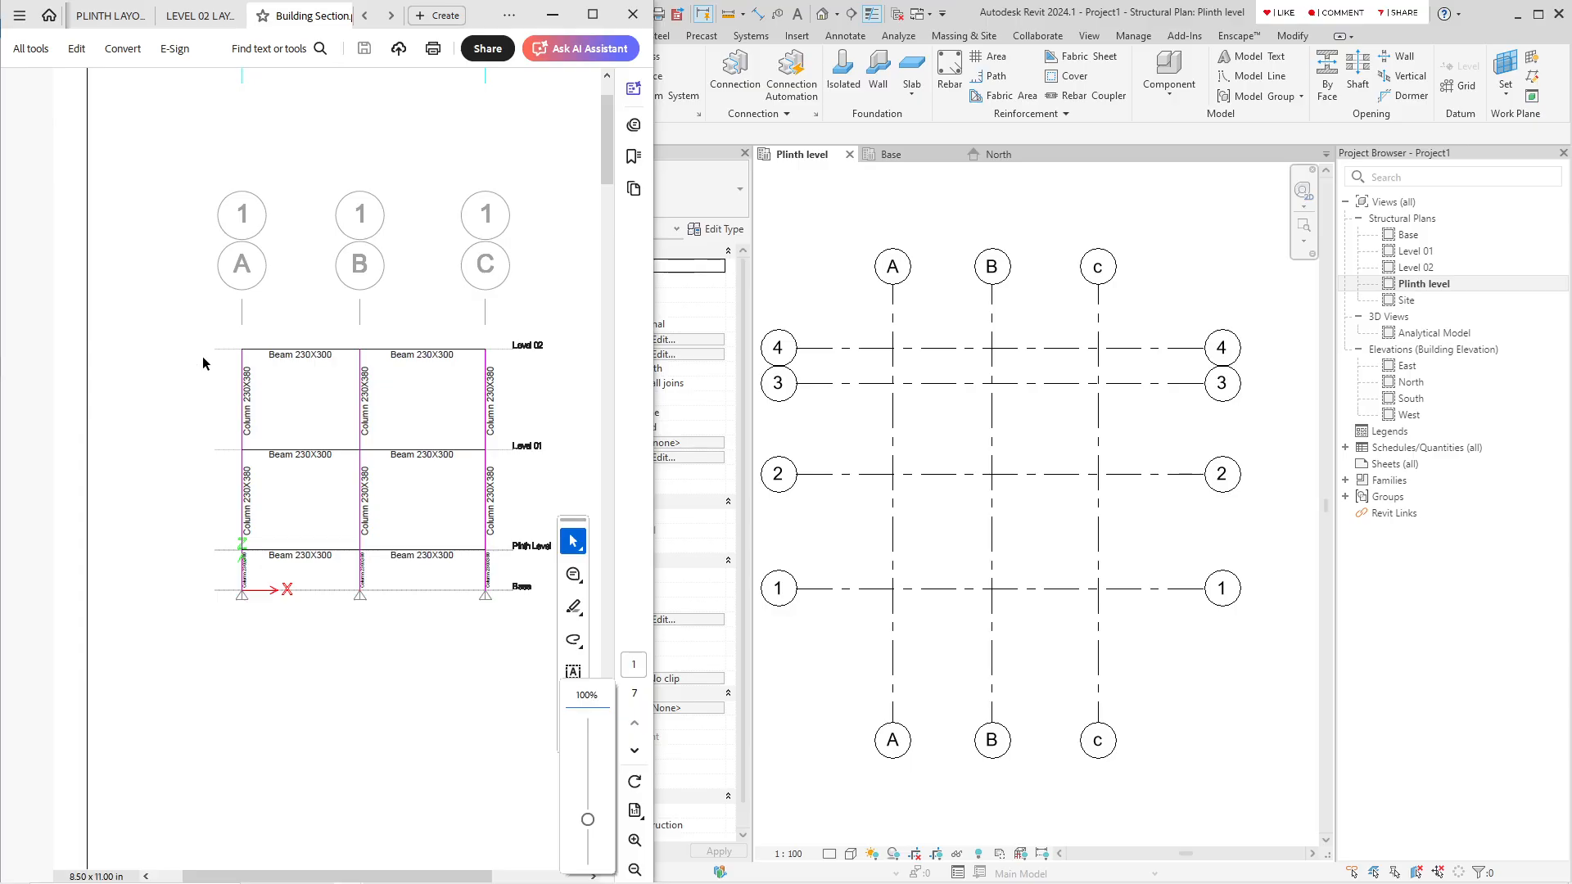
pyautogui.click(874, 585)
pyautogui.click(894, 601)
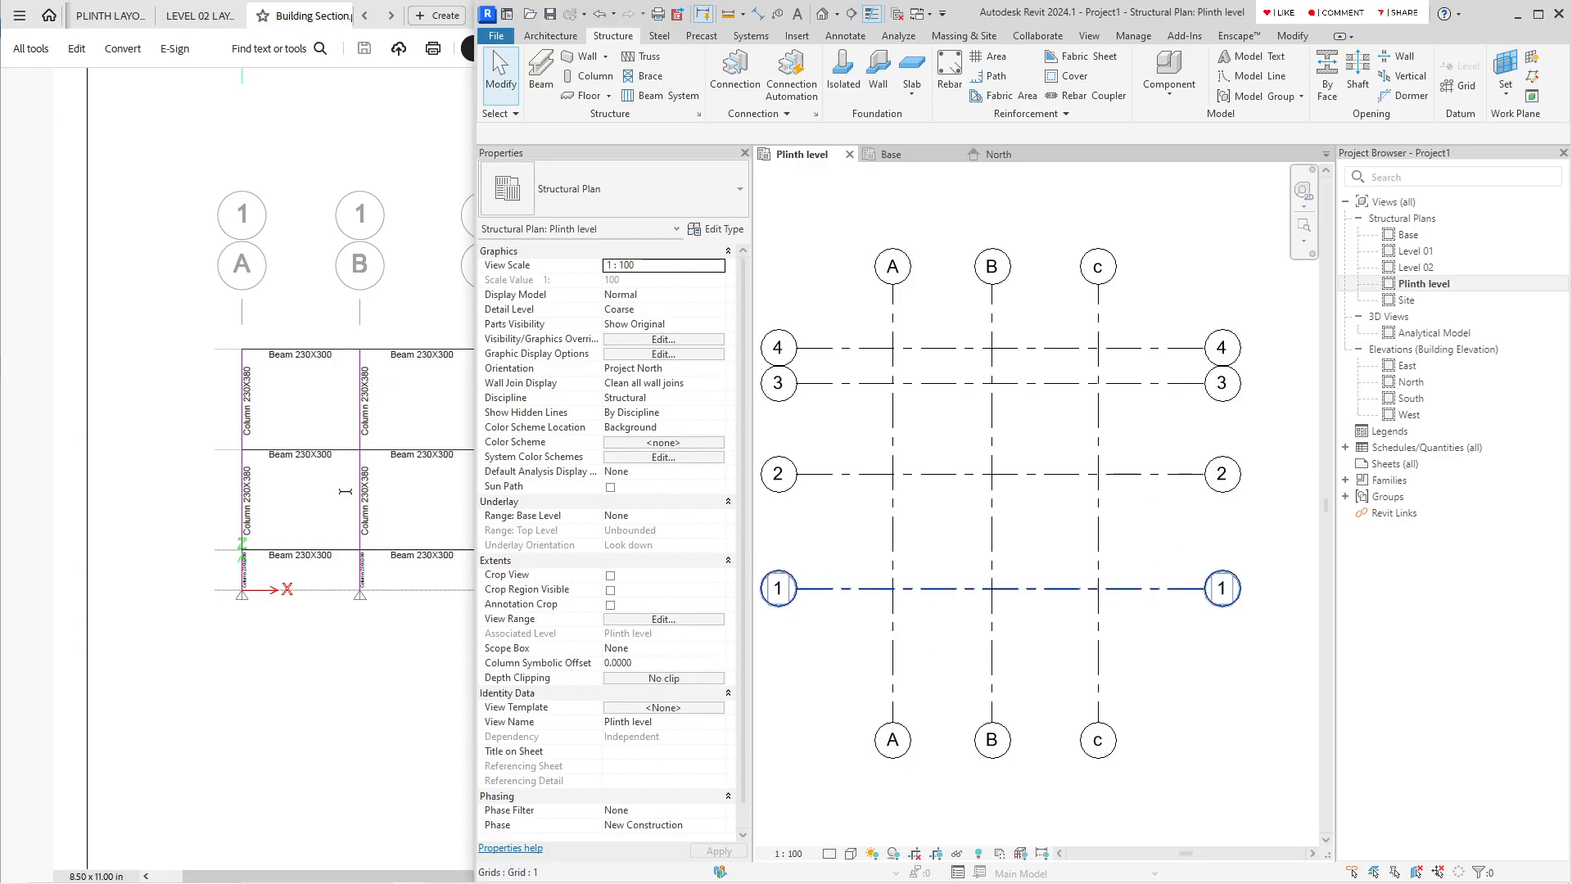
pyautogui.click(340, 517)
pyautogui.keyDown('ctrl'); pyautogui.scroll(1, 372, 563); pyautogui.keyUp('ctrl')
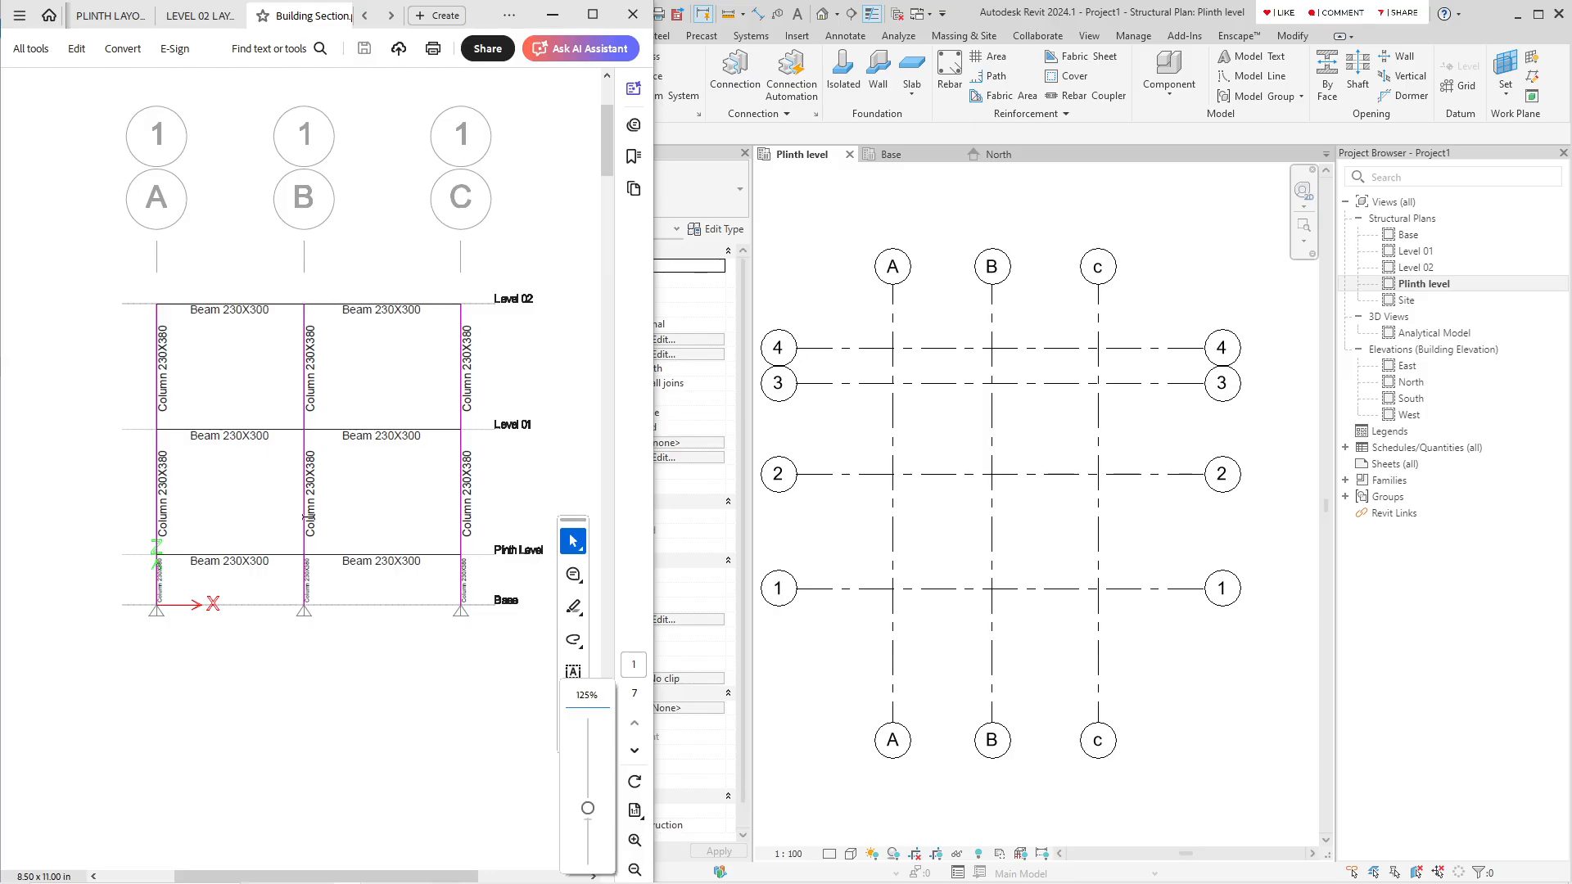
pyautogui.keyDown('ctrl'); pyautogui.scroll(1, 250, 464); pyautogui.keyUp('ctrl')
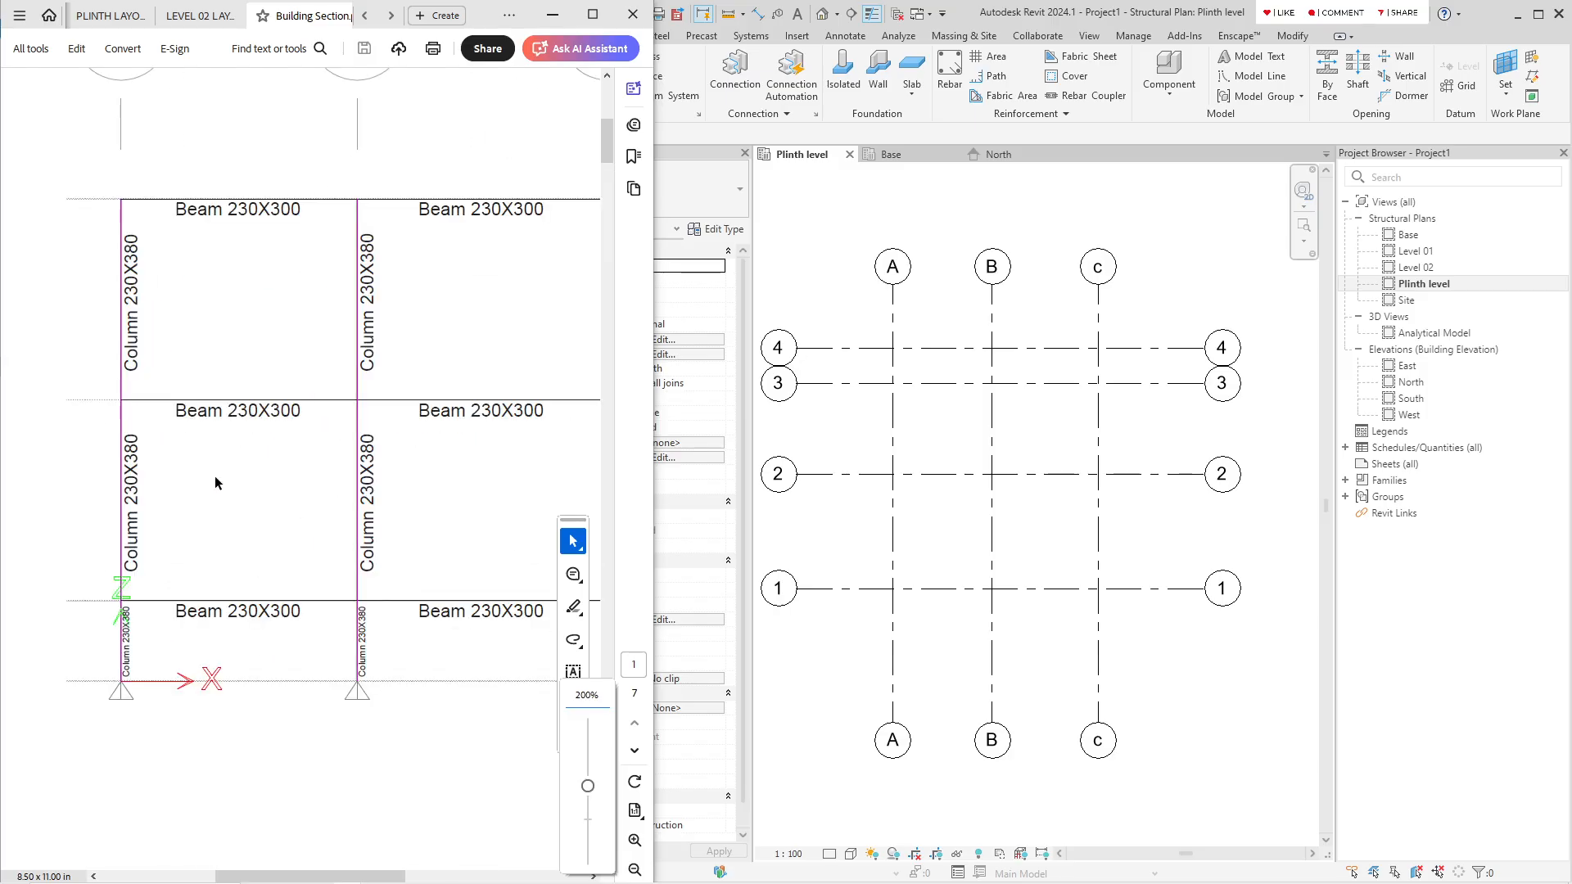
pyautogui.click(1059, 554)
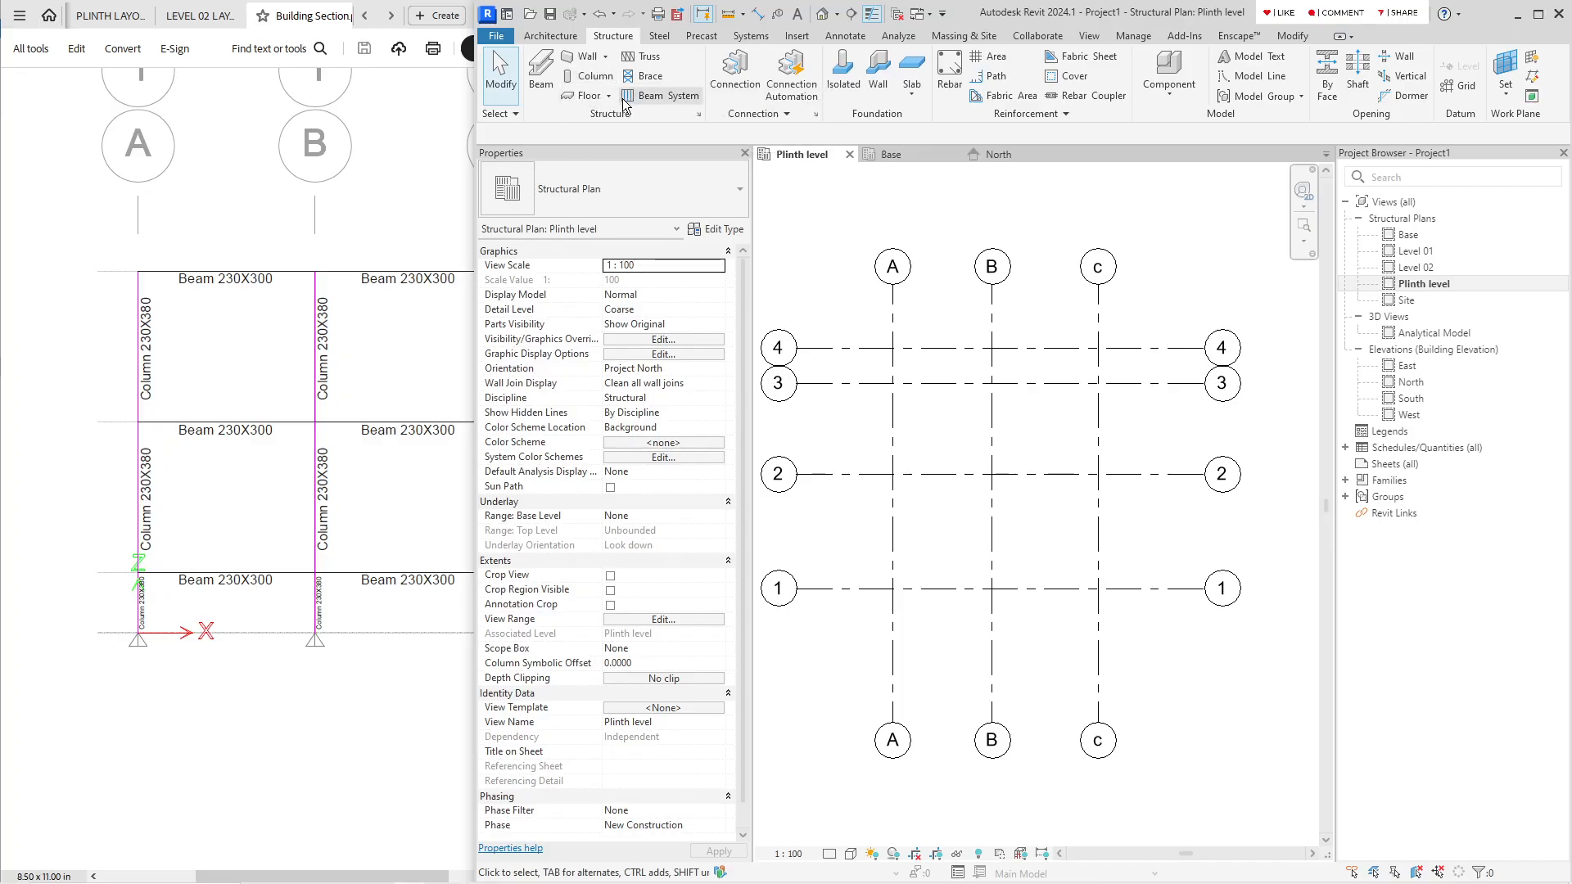
# Step: Set up a 230 x 380mm Concrete-Rectangular-Column for placement by Height up to Level 02
pyautogui.click(586, 78)
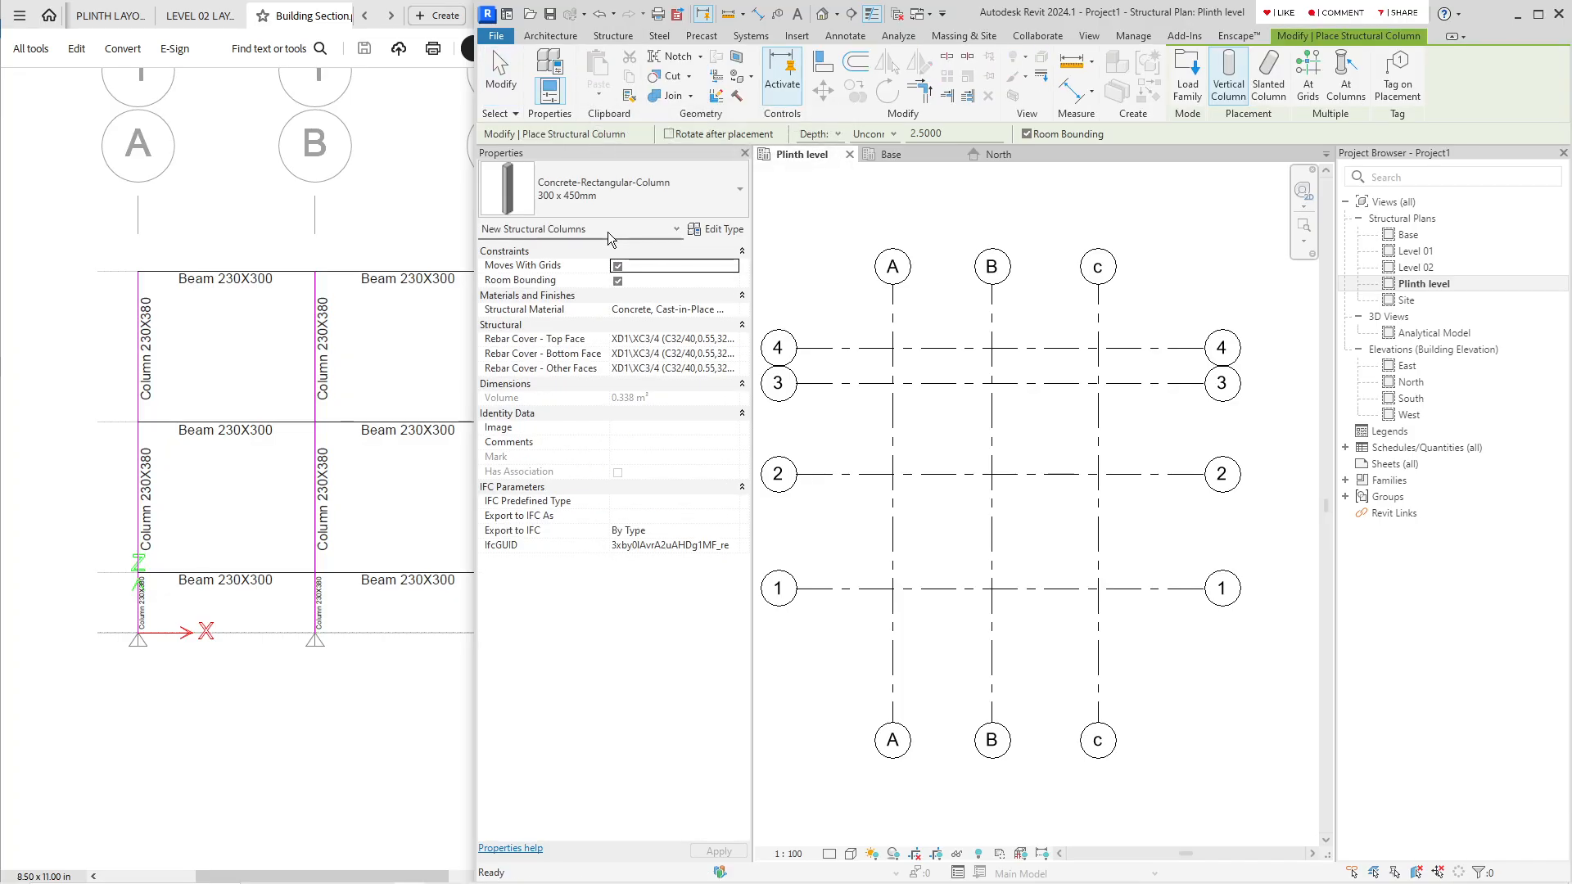
pyautogui.click(616, 204)
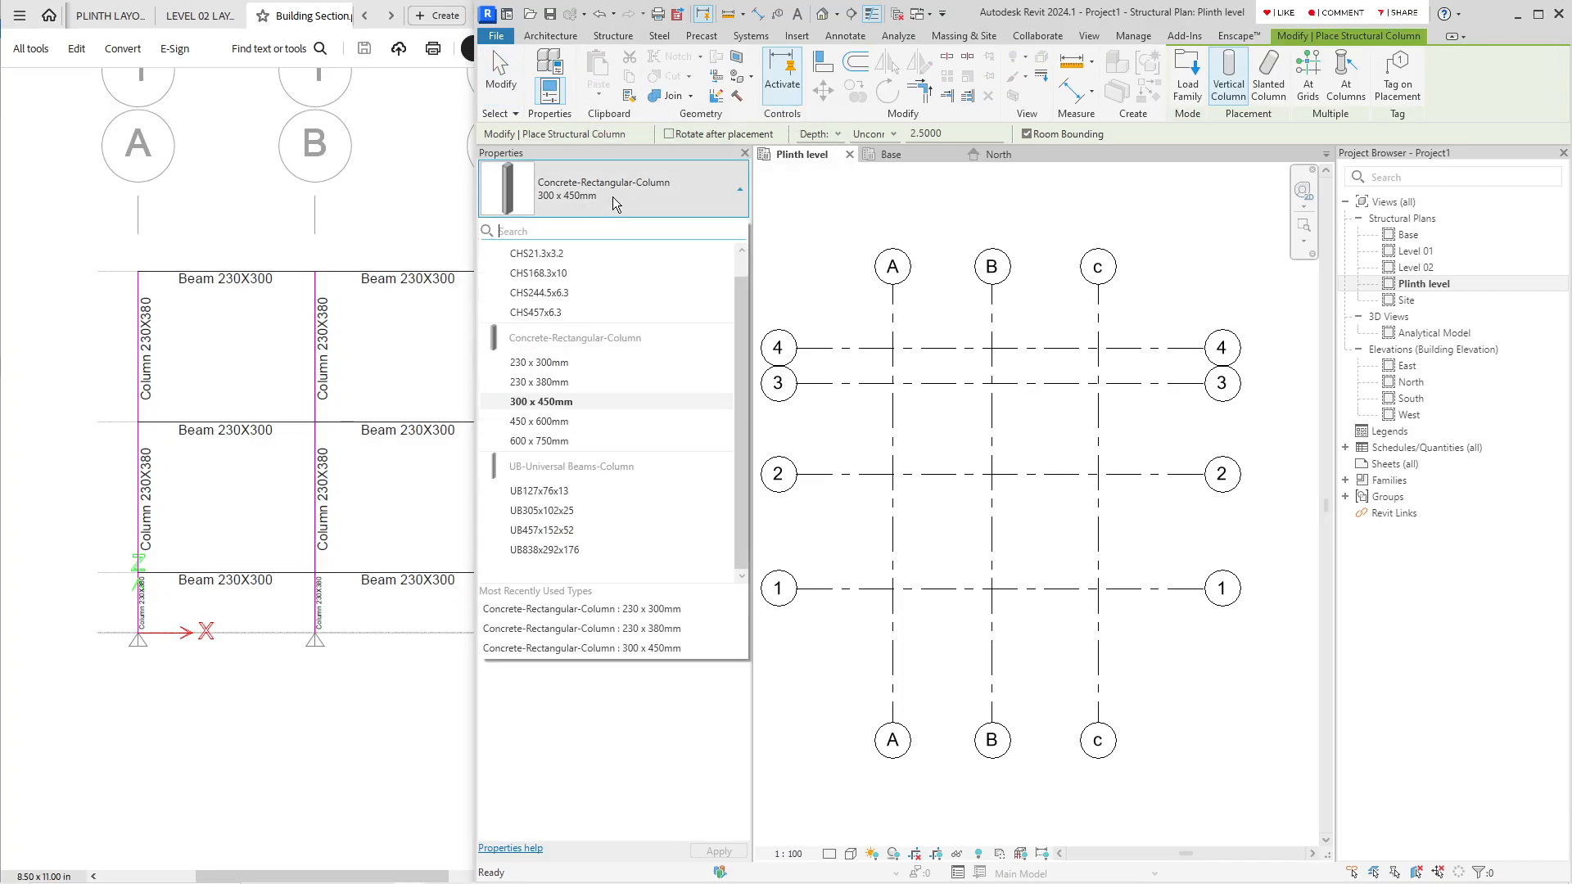
pyautogui.click(540, 381)
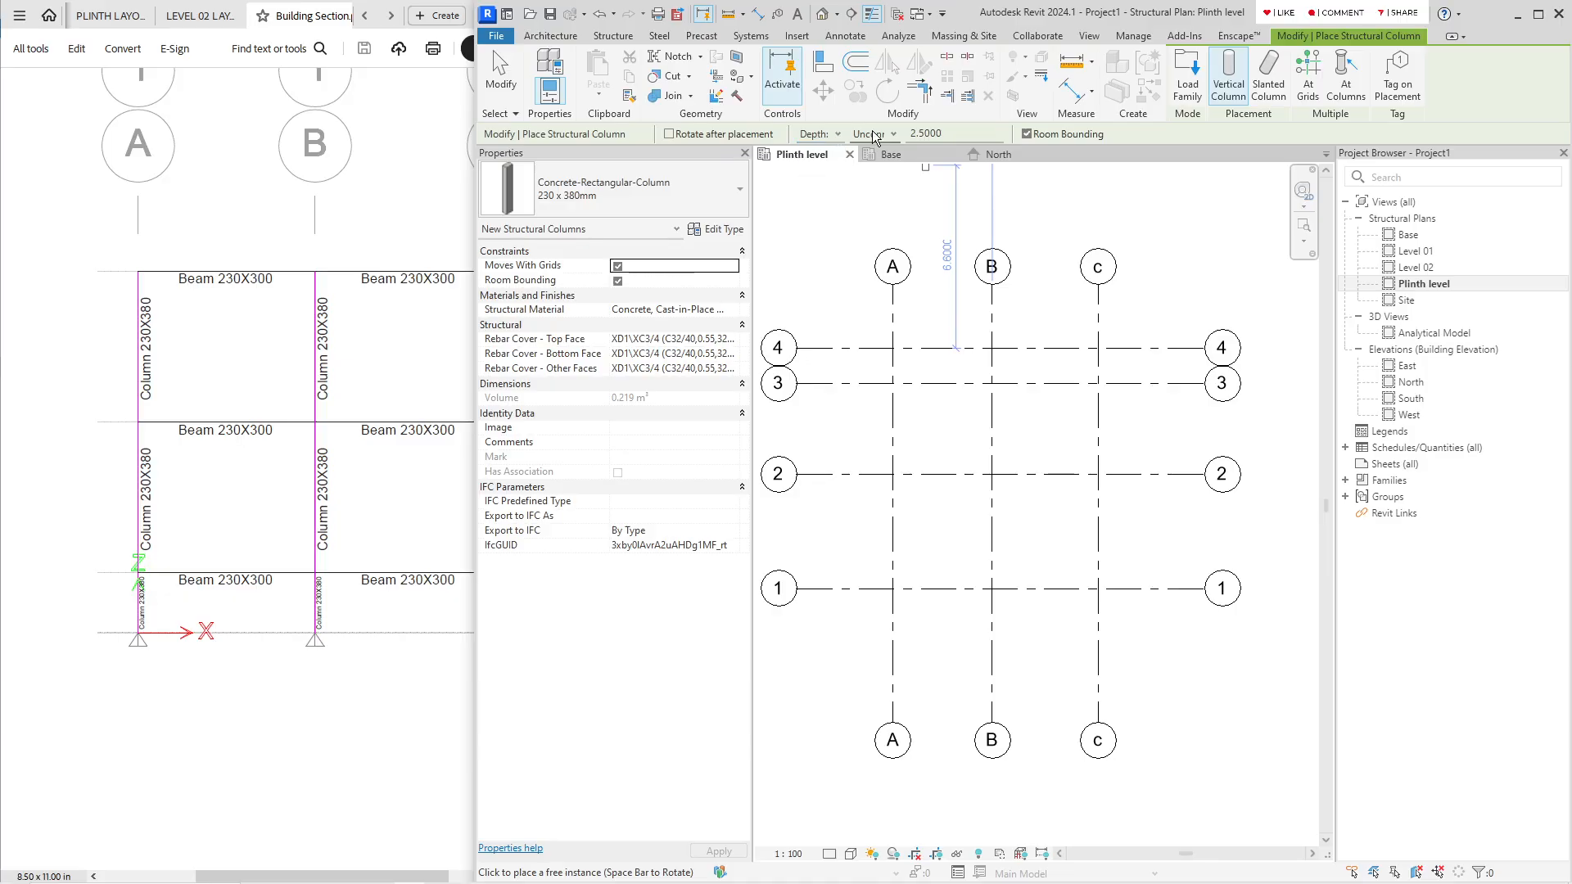
pyautogui.click(821, 134)
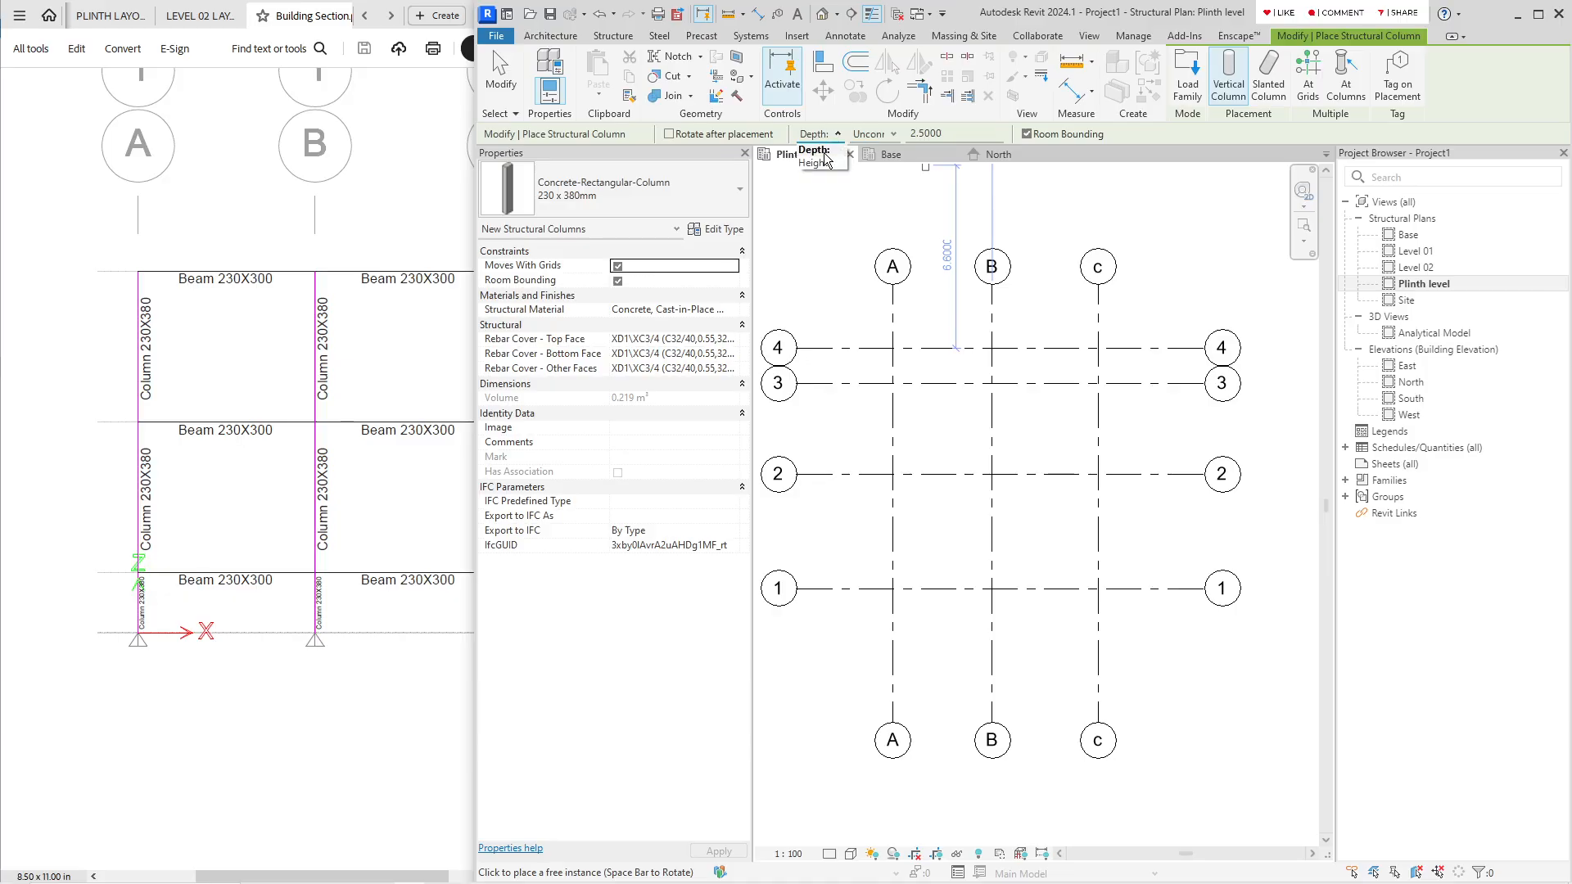
pyautogui.click(814, 163)
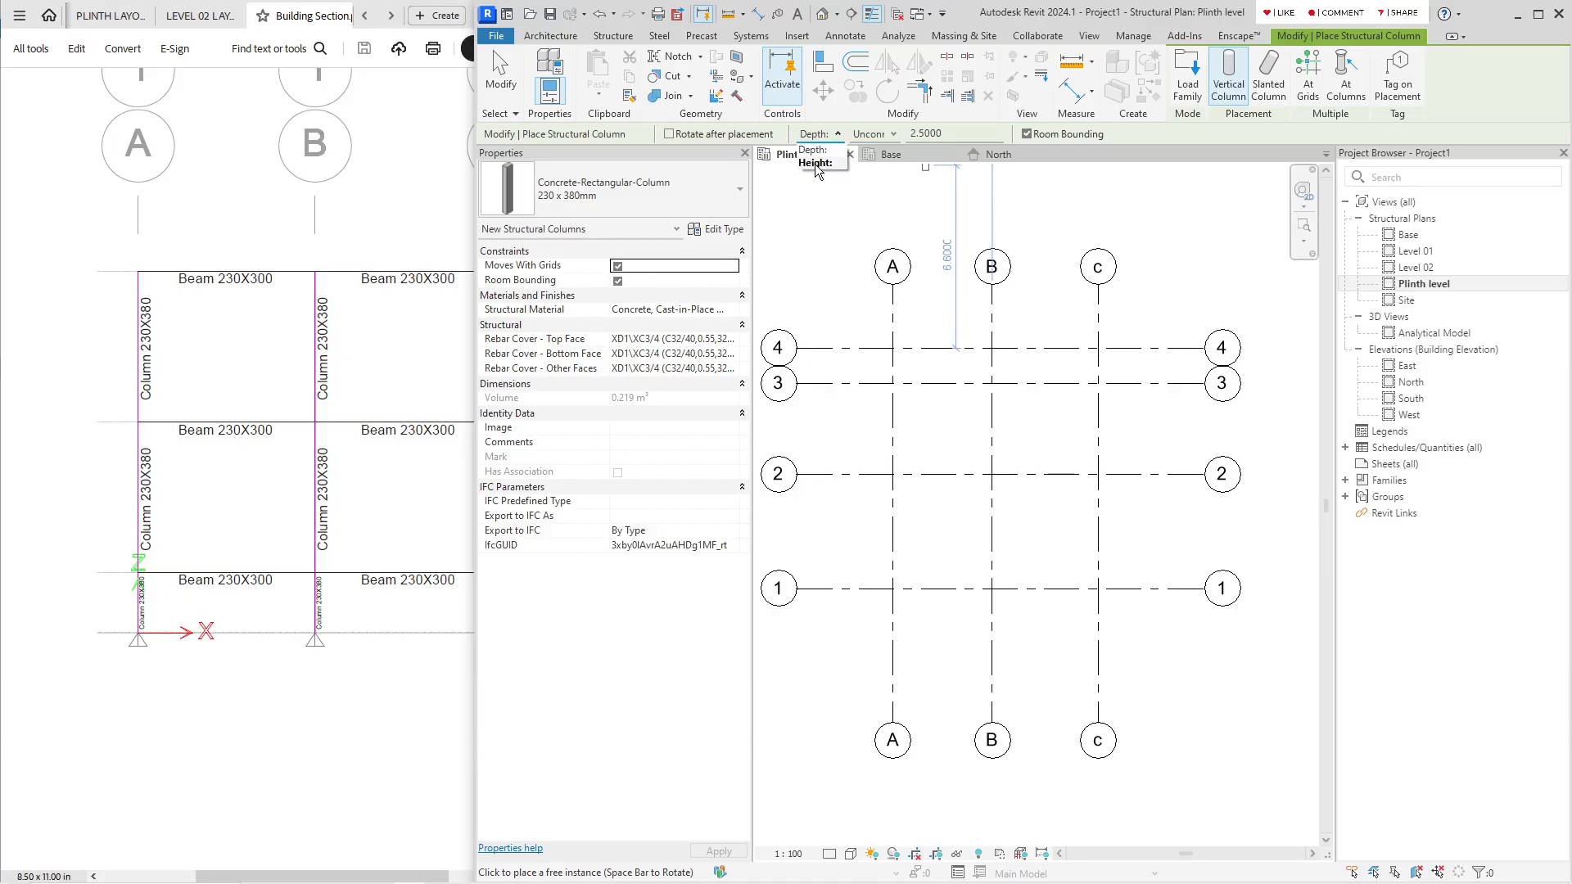
pyautogui.click(889, 135)
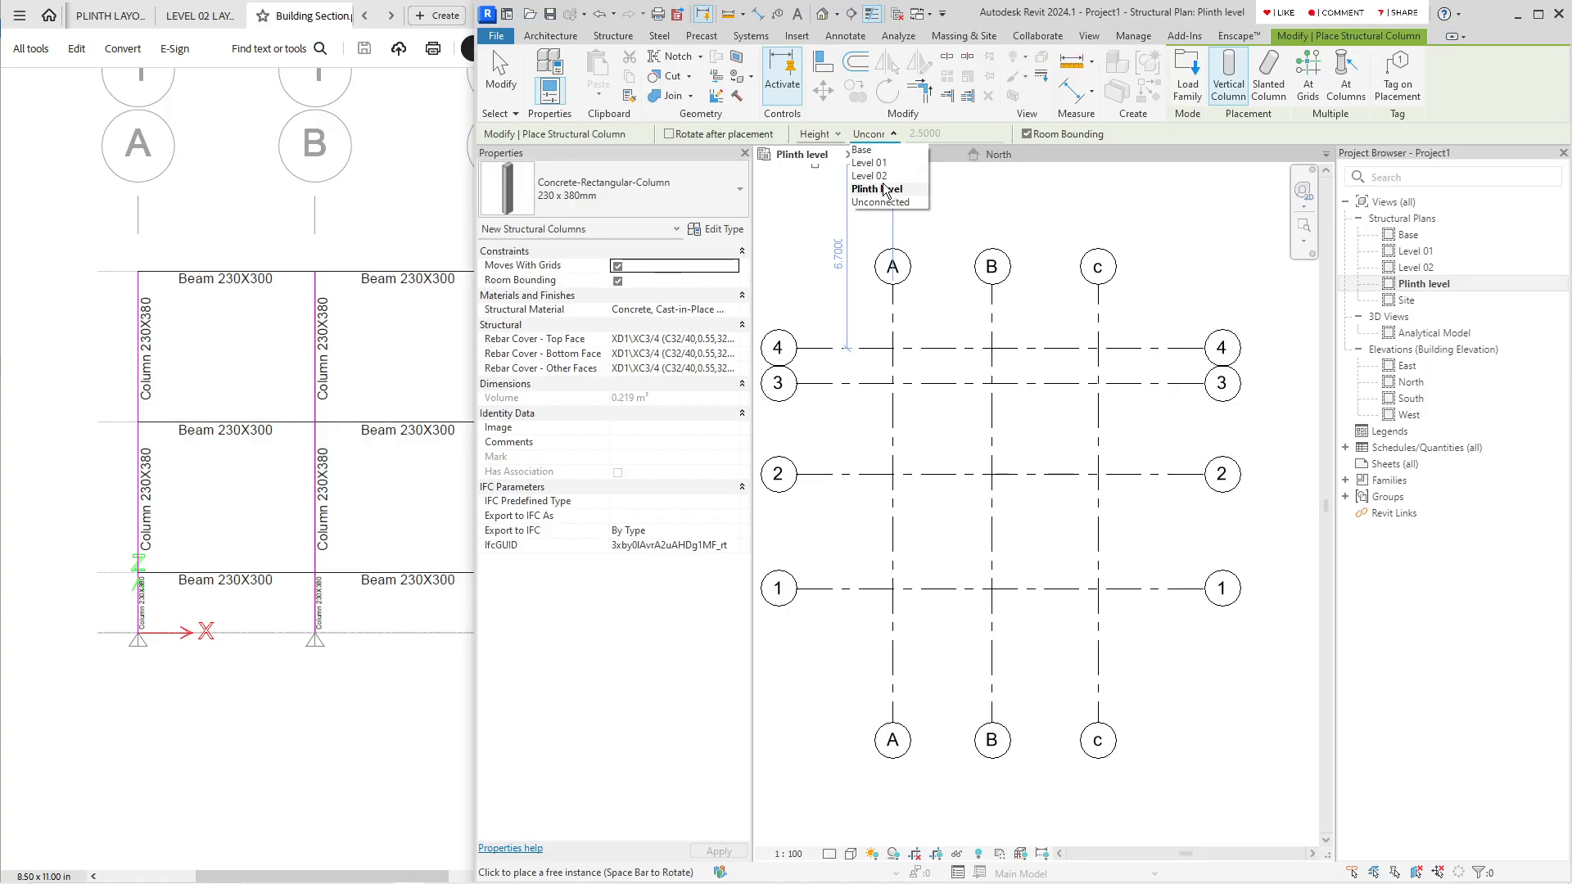
pyautogui.click(886, 176)
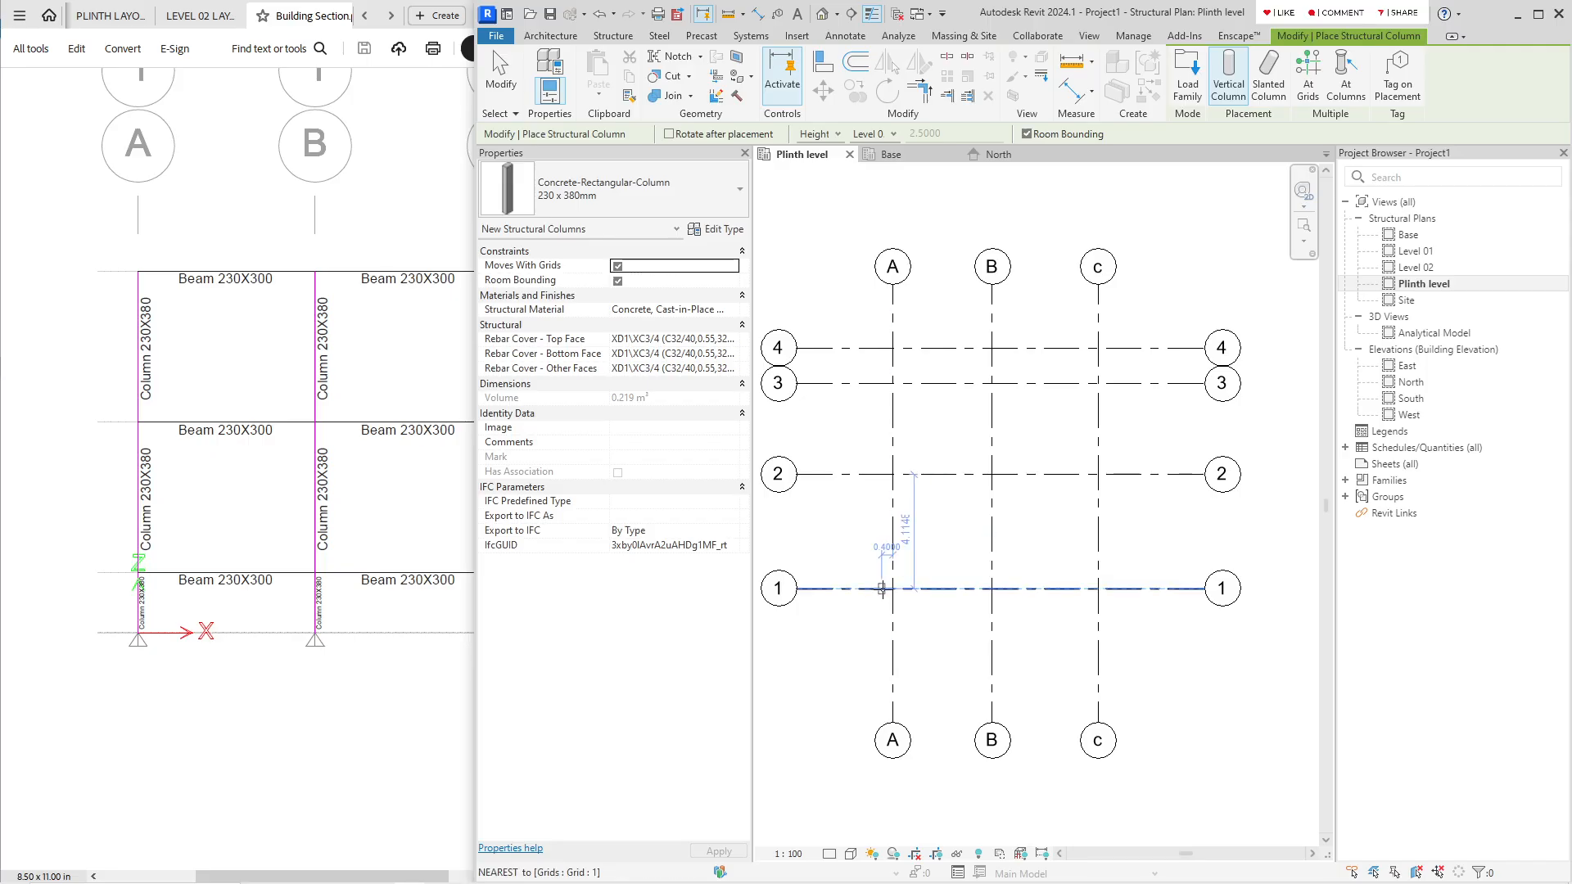
# Step: Place the 230 x 380mm columns where grid 1 crosses grids A, B and c, and end column placement
pyautogui.scroll(2, 893, 588)
pyautogui.scroll(2, 892, 588)
pyautogui.click(885, 584)
pyautogui.scroll(-2, 885, 584)
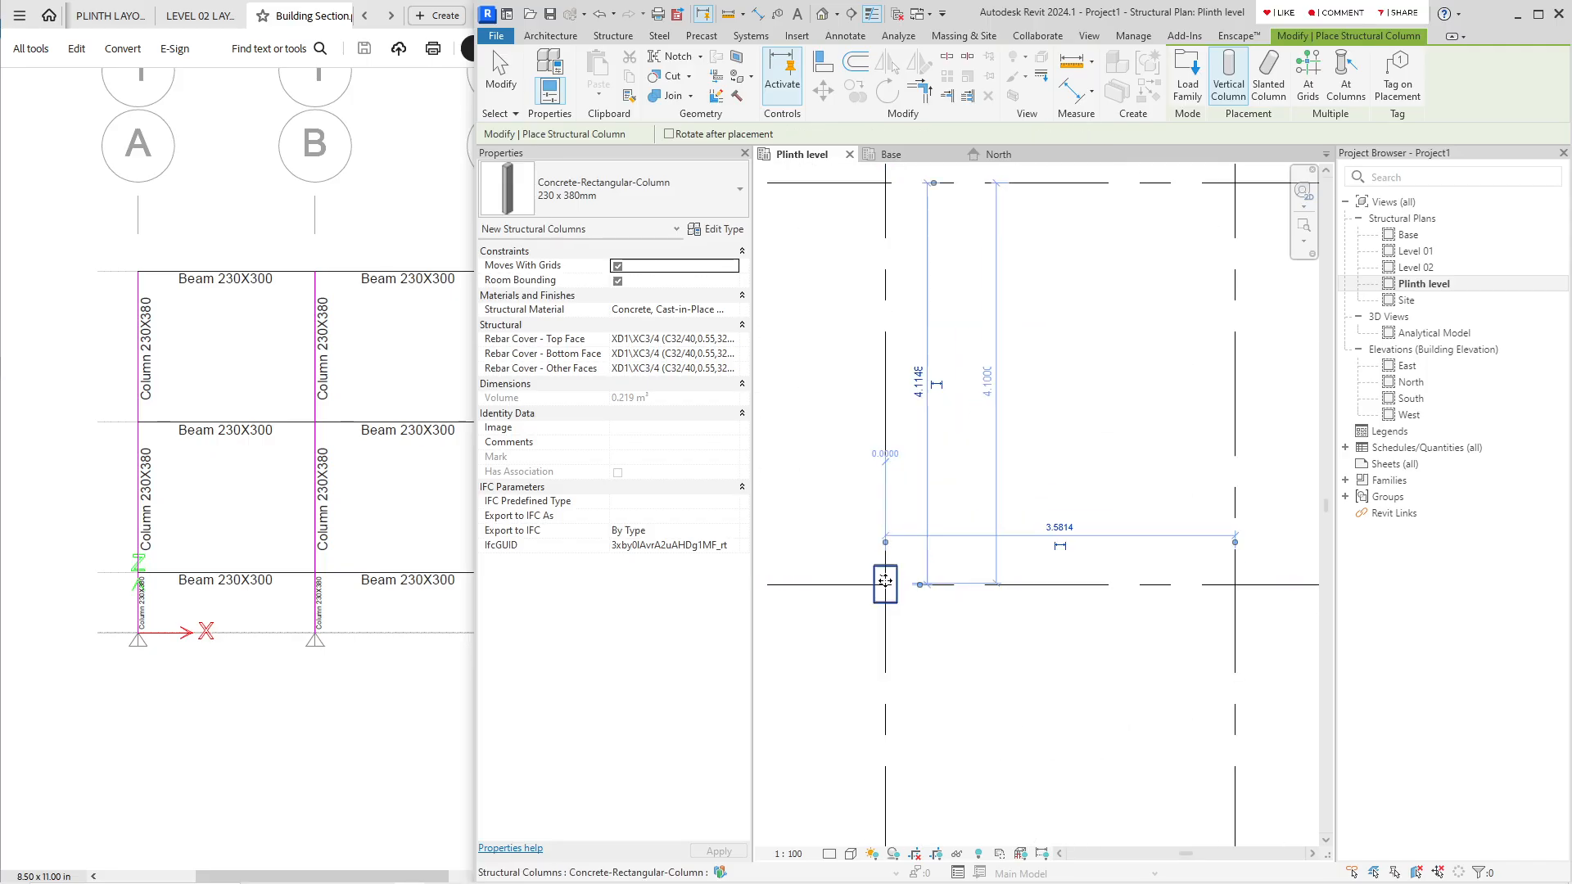
pyautogui.click(1058, 581)
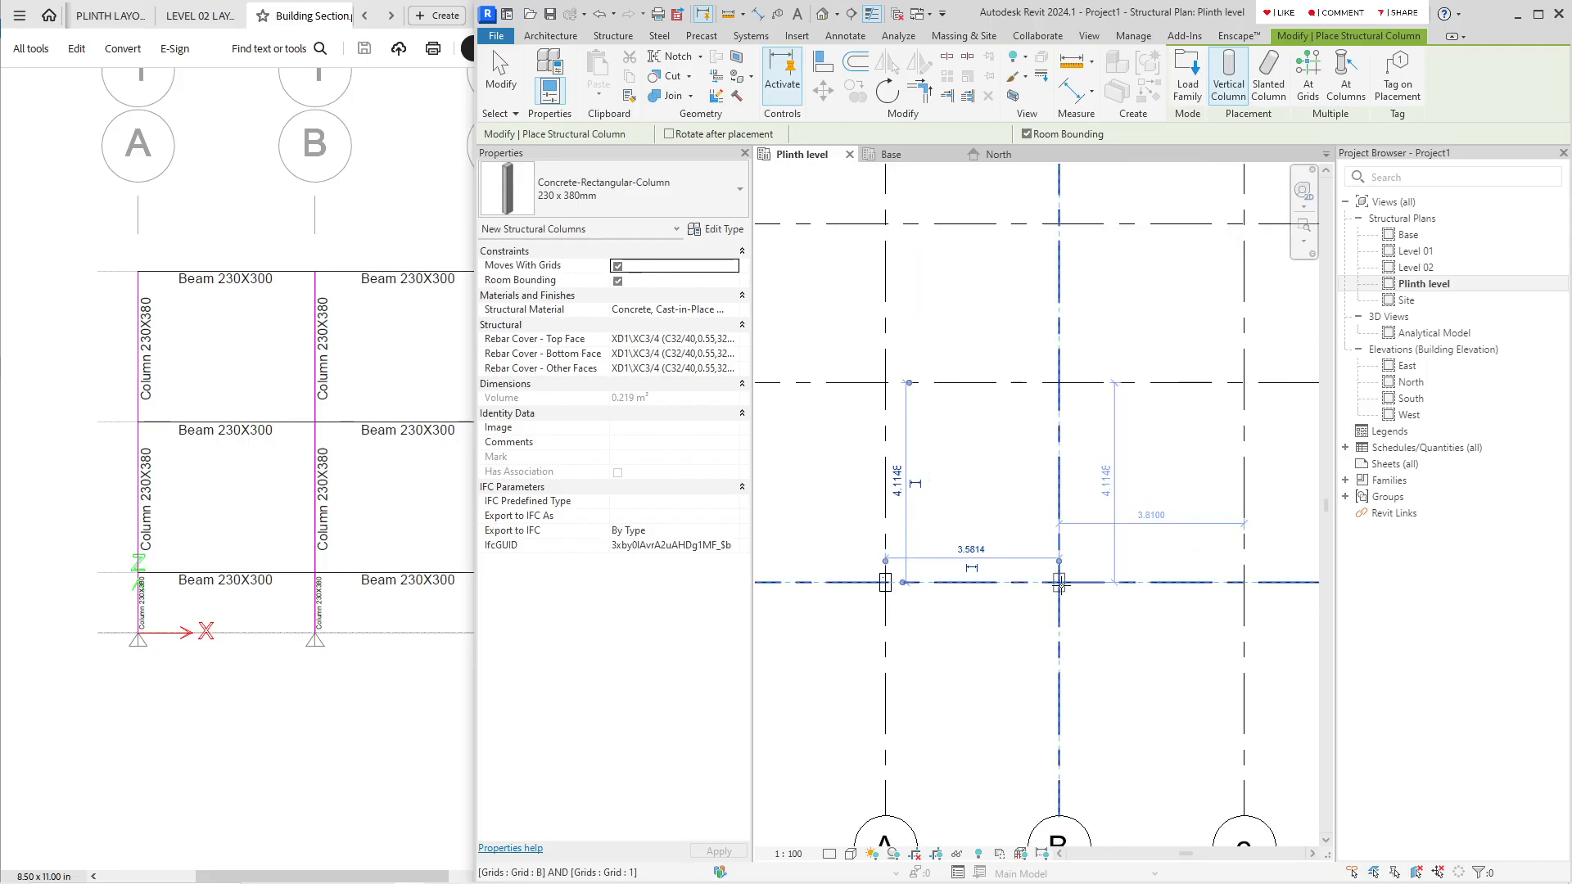
pyautogui.click(1238, 583)
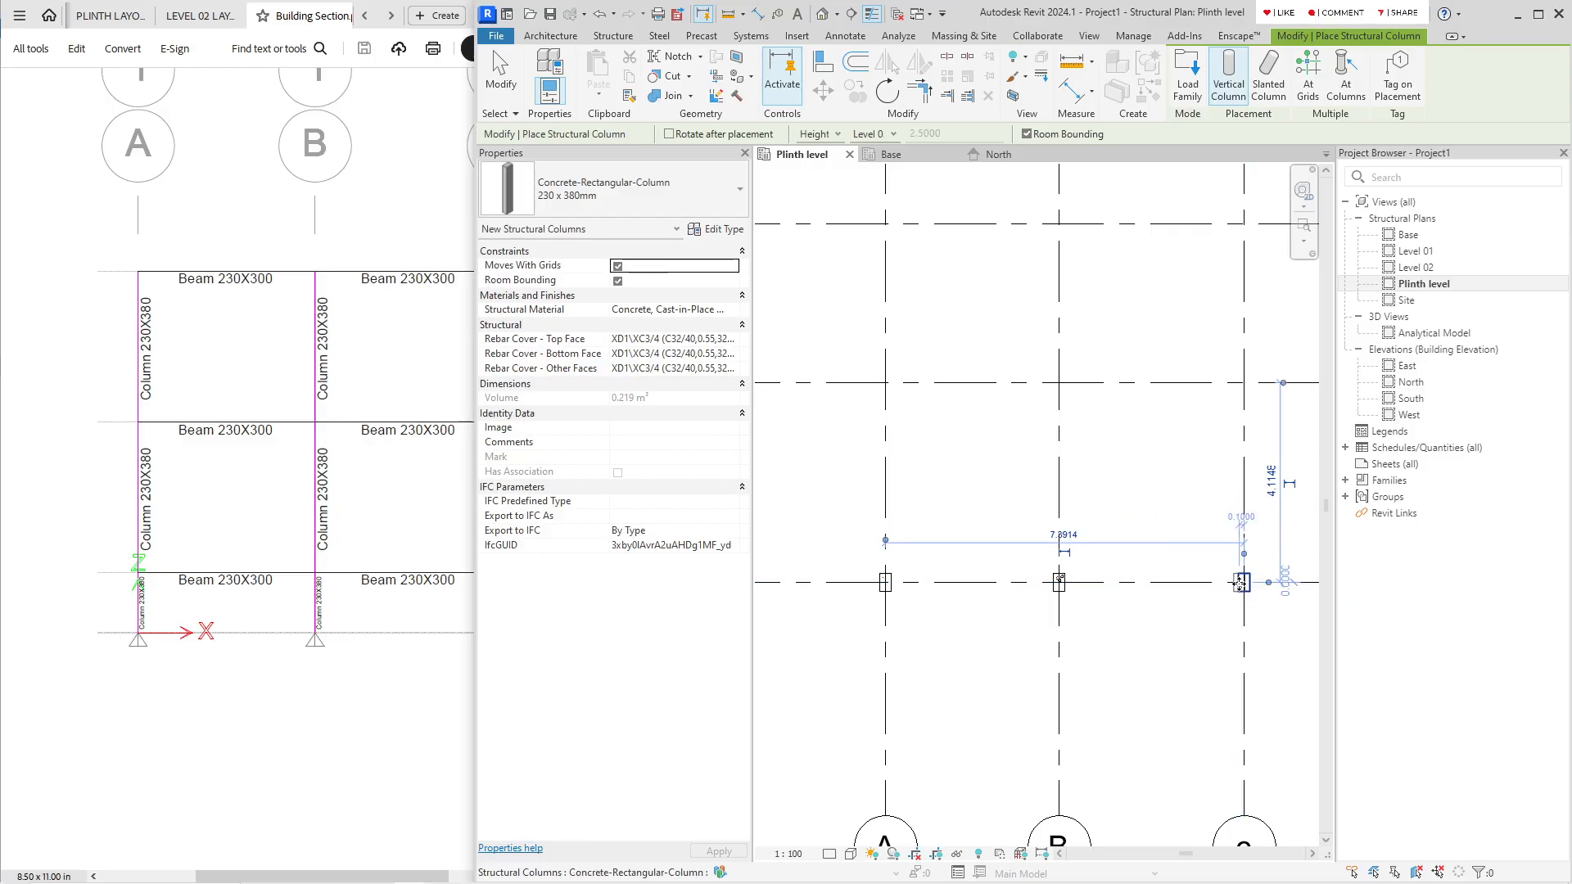
pyautogui.press('Escape')
pyautogui.press('Escape')
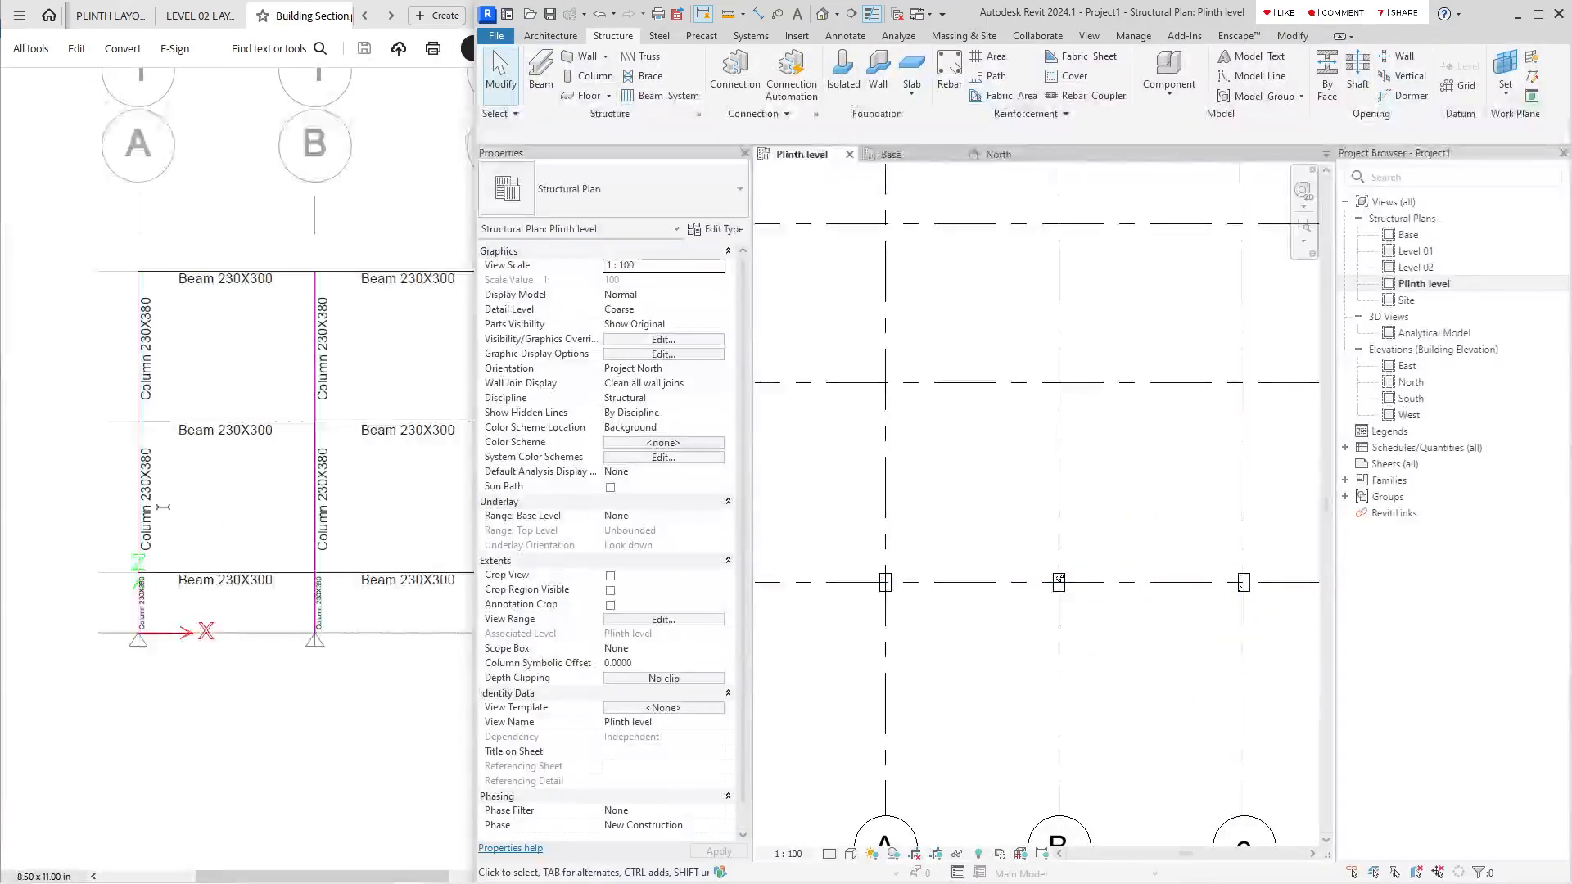
# Step: Compare the columns placed along grid 1 with the grid 1 elevation in the building section PDF
pyautogui.scroll(-1, 224, 498)
pyautogui.scroll(3, 224, 498)
pyautogui.click(221, 503)
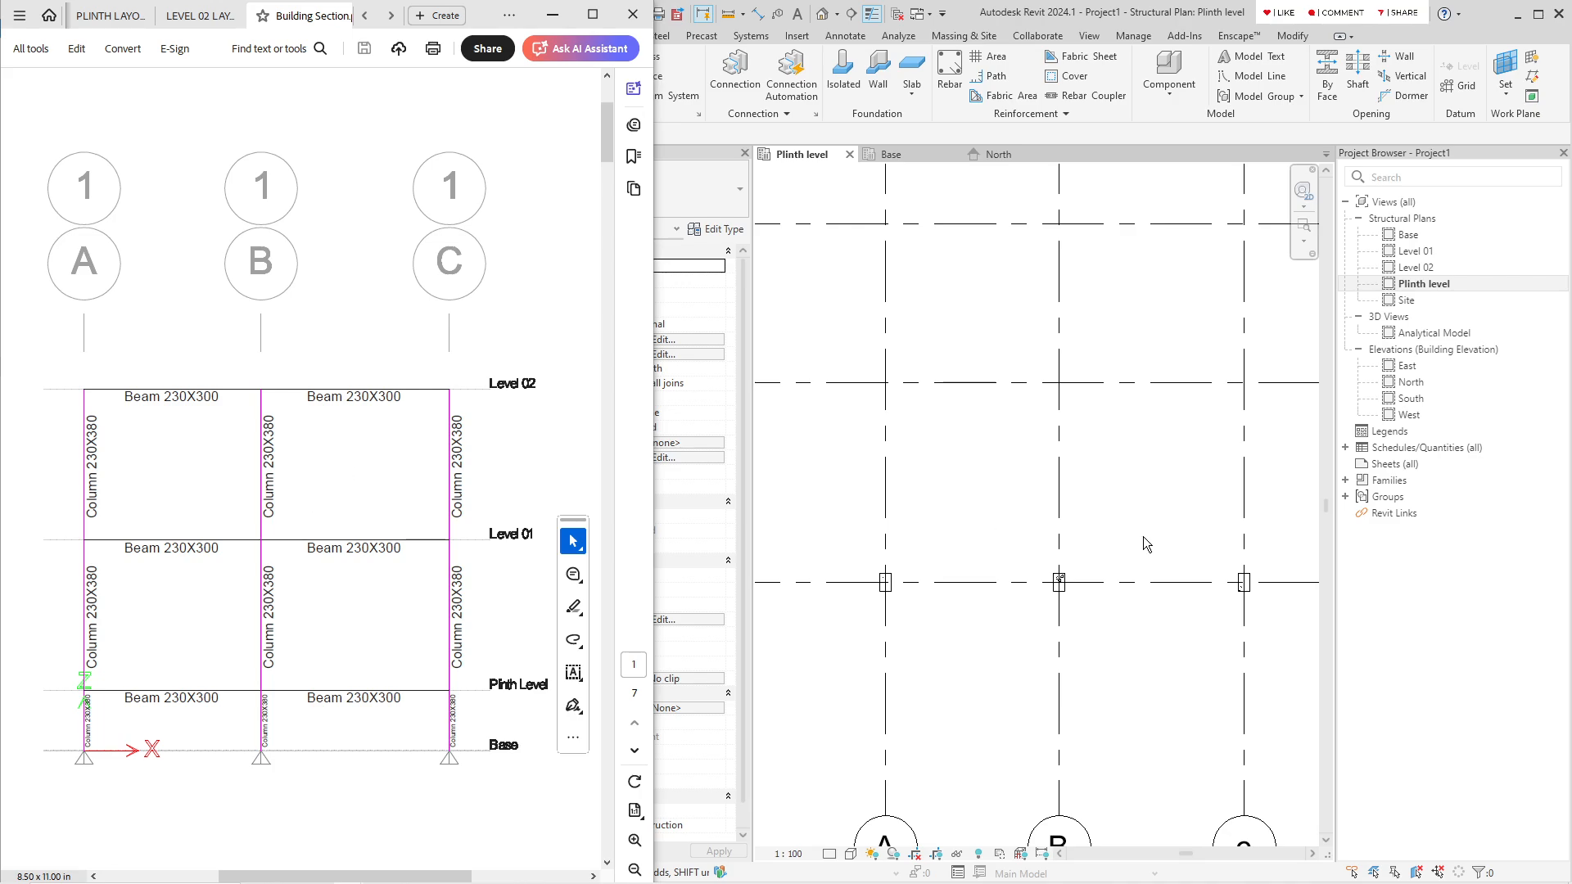
pyautogui.scroll(-1, 1143, 537)
pyautogui.scroll(1, 1046, 578)
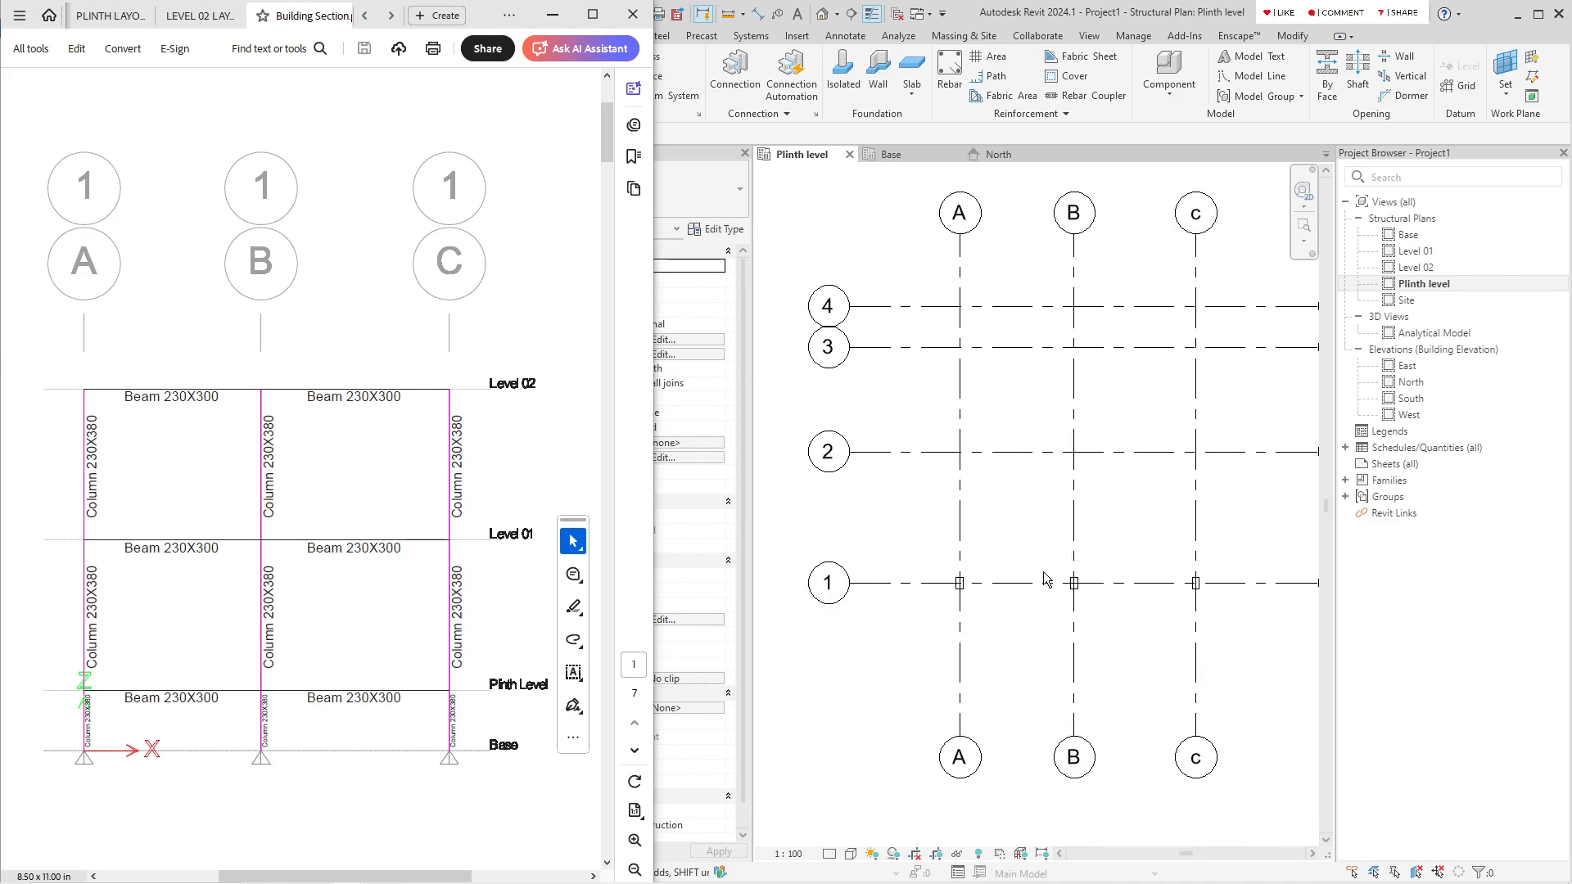
pyautogui.click(1003, 595)
pyautogui.moveTo(1010, 611); pyautogui.dragTo(978, 634, button='middle')
pyautogui.click(861, 608)
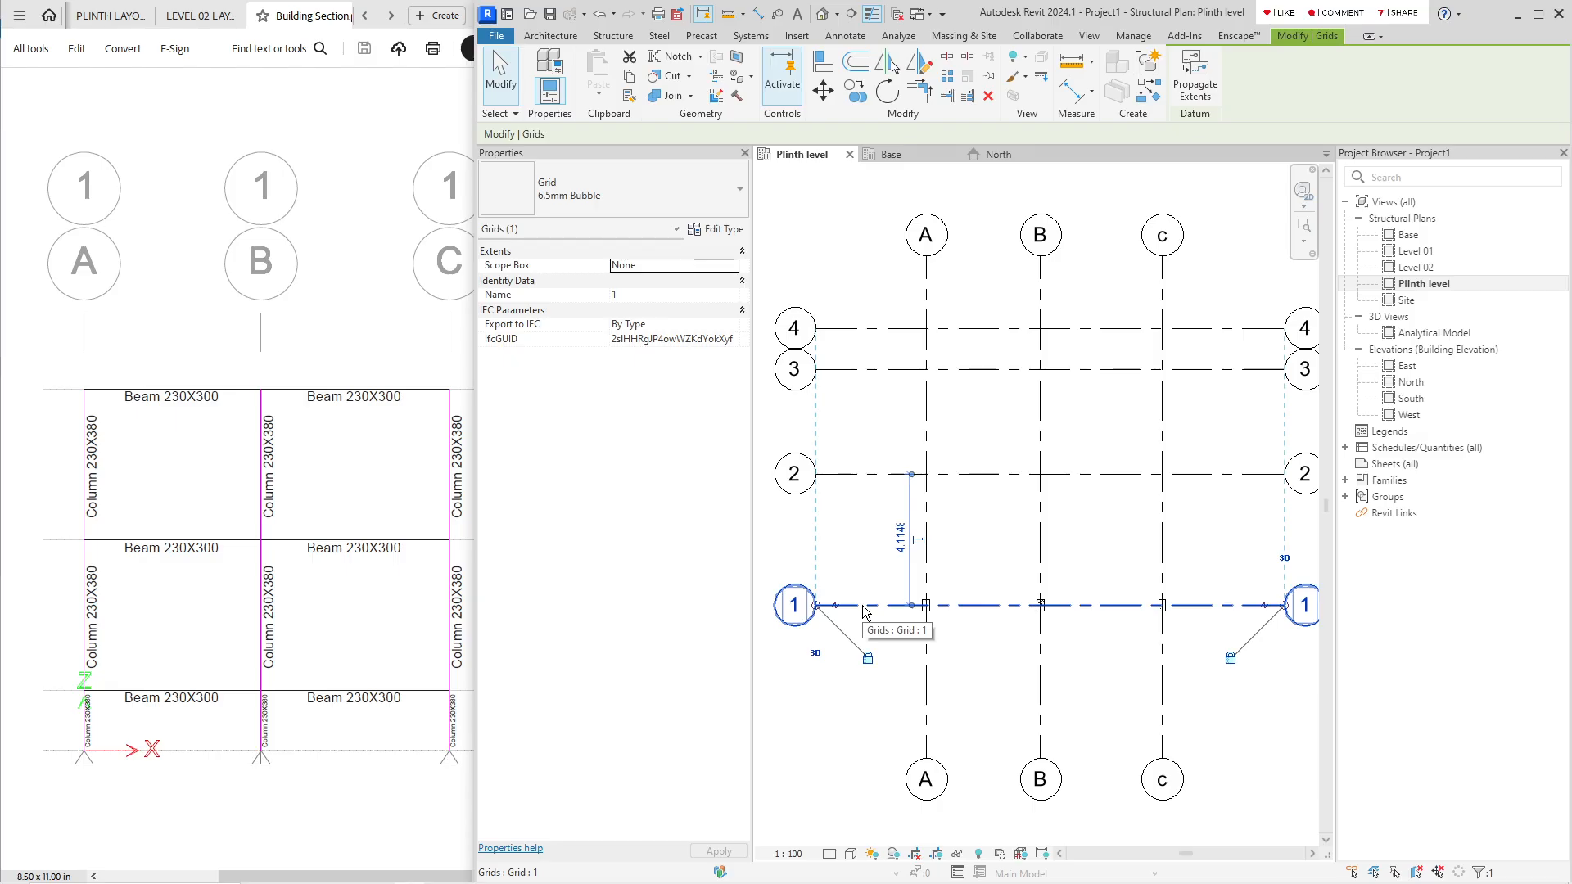
pyautogui.moveTo(1269, 694); pyautogui.dragTo(858, 649)
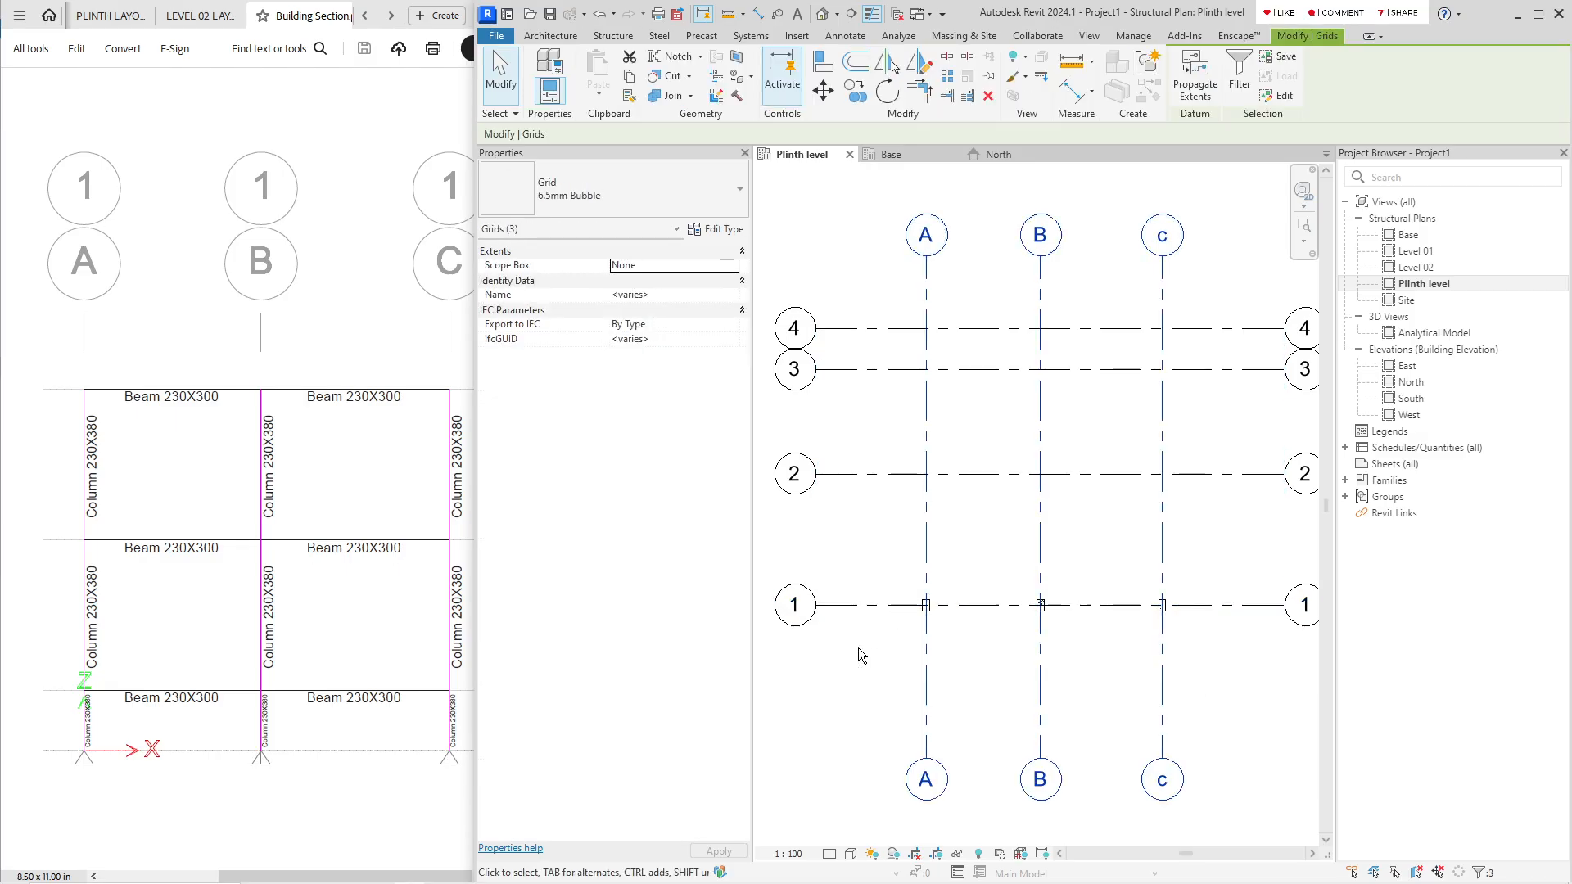
# Step: Cut a section between grids 1 and 2 across grids A to c, flip it to face the grid 1 columns, and open its view
pyautogui.click(858, 647)
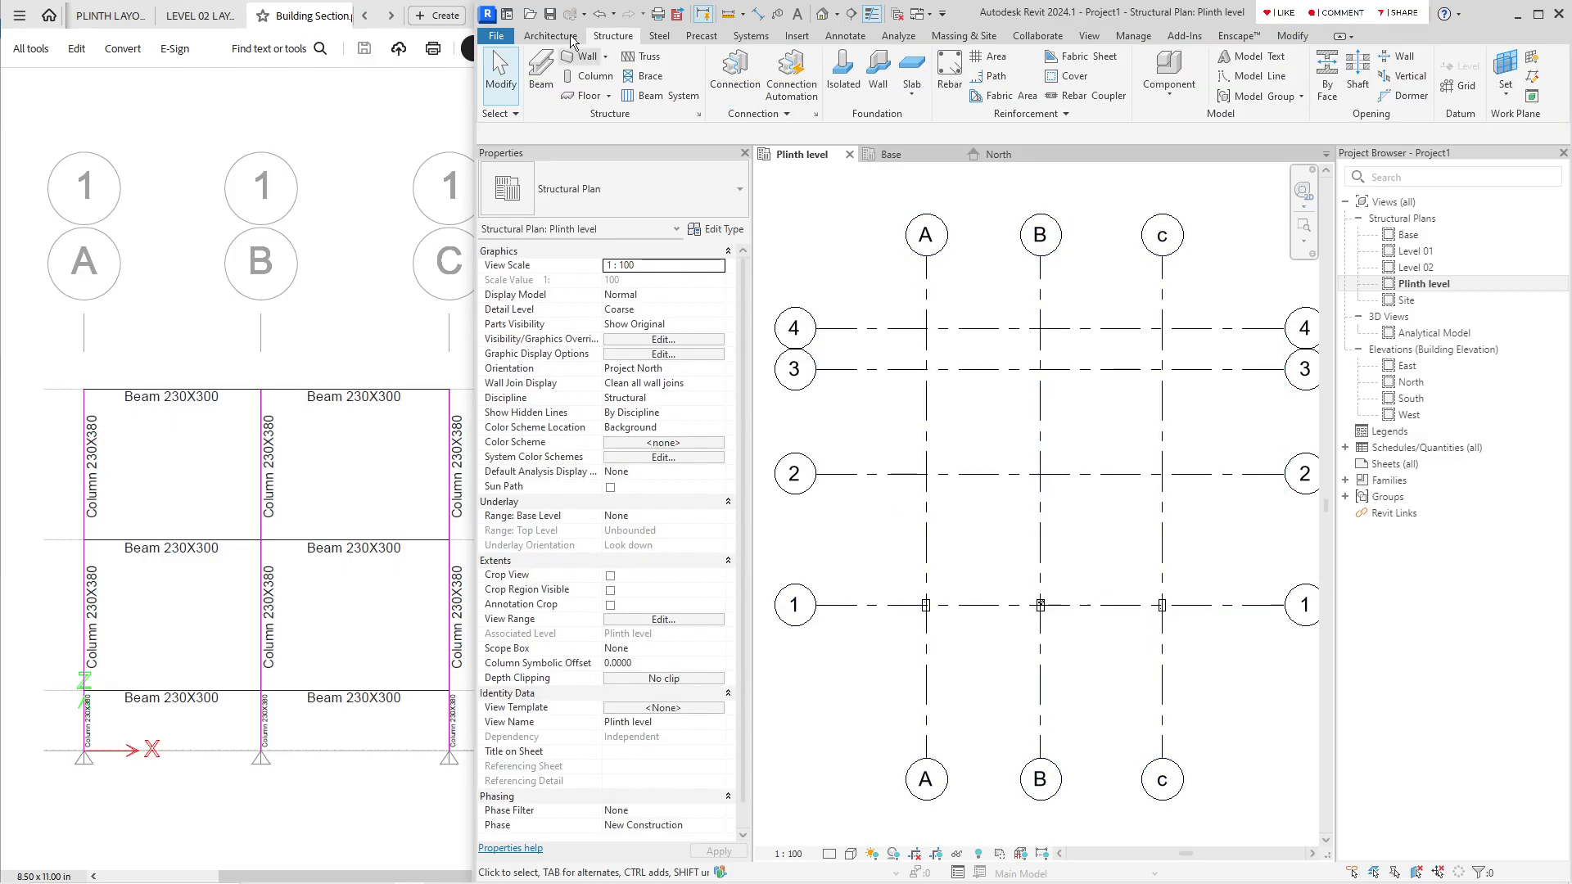
pyautogui.click(852, 13)
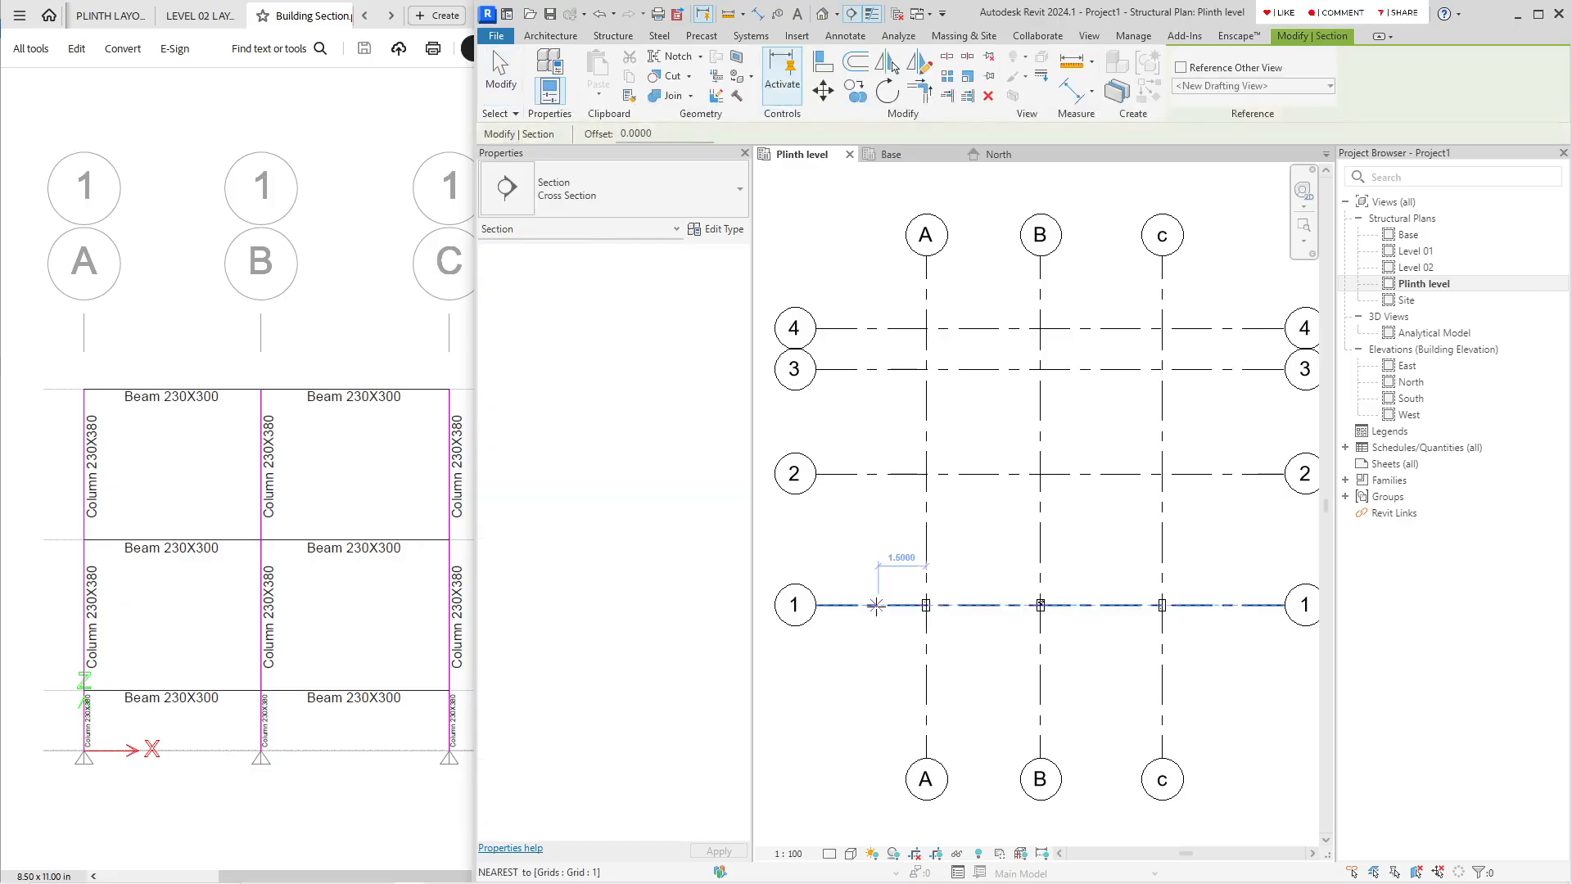
pyautogui.click(876, 579)
pyautogui.click(1207, 579)
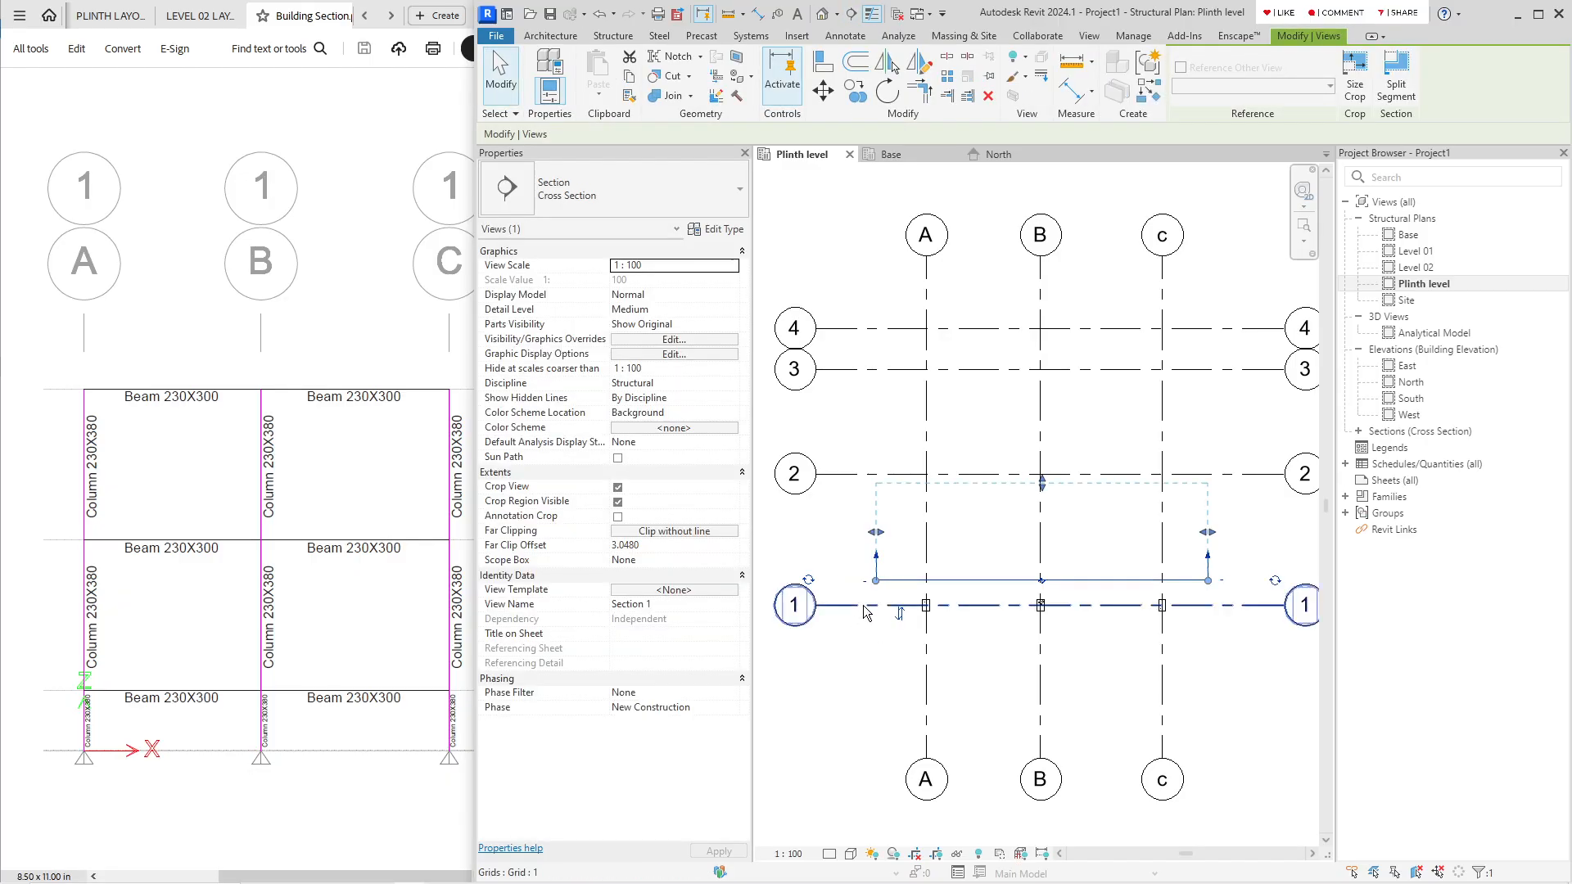
pyautogui.rightClick(1001, 583)
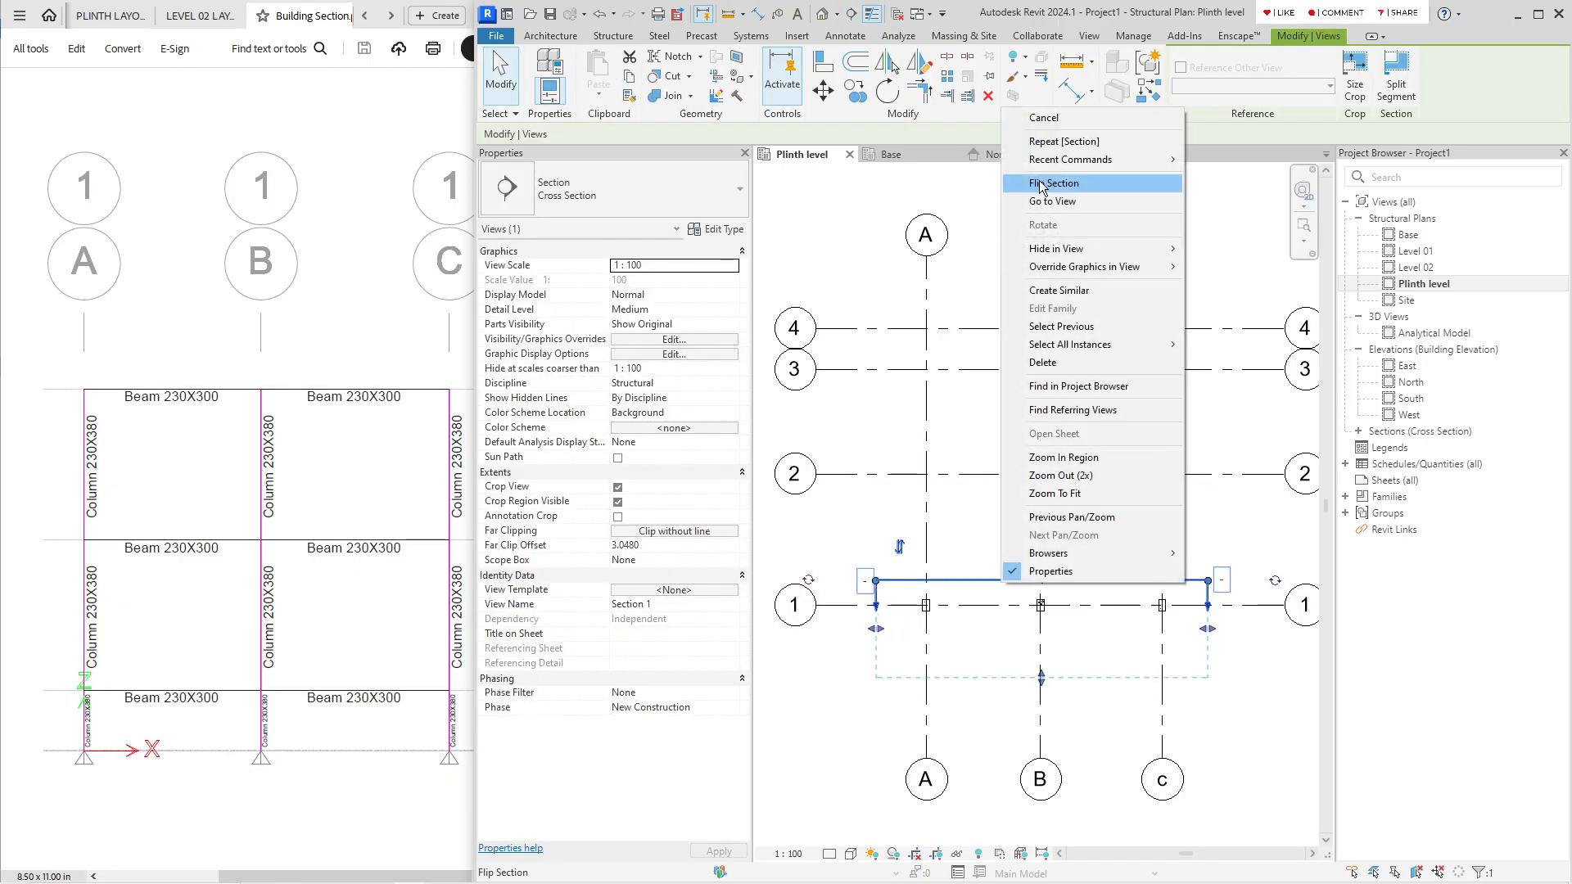
pyautogui.click(1075, 201)
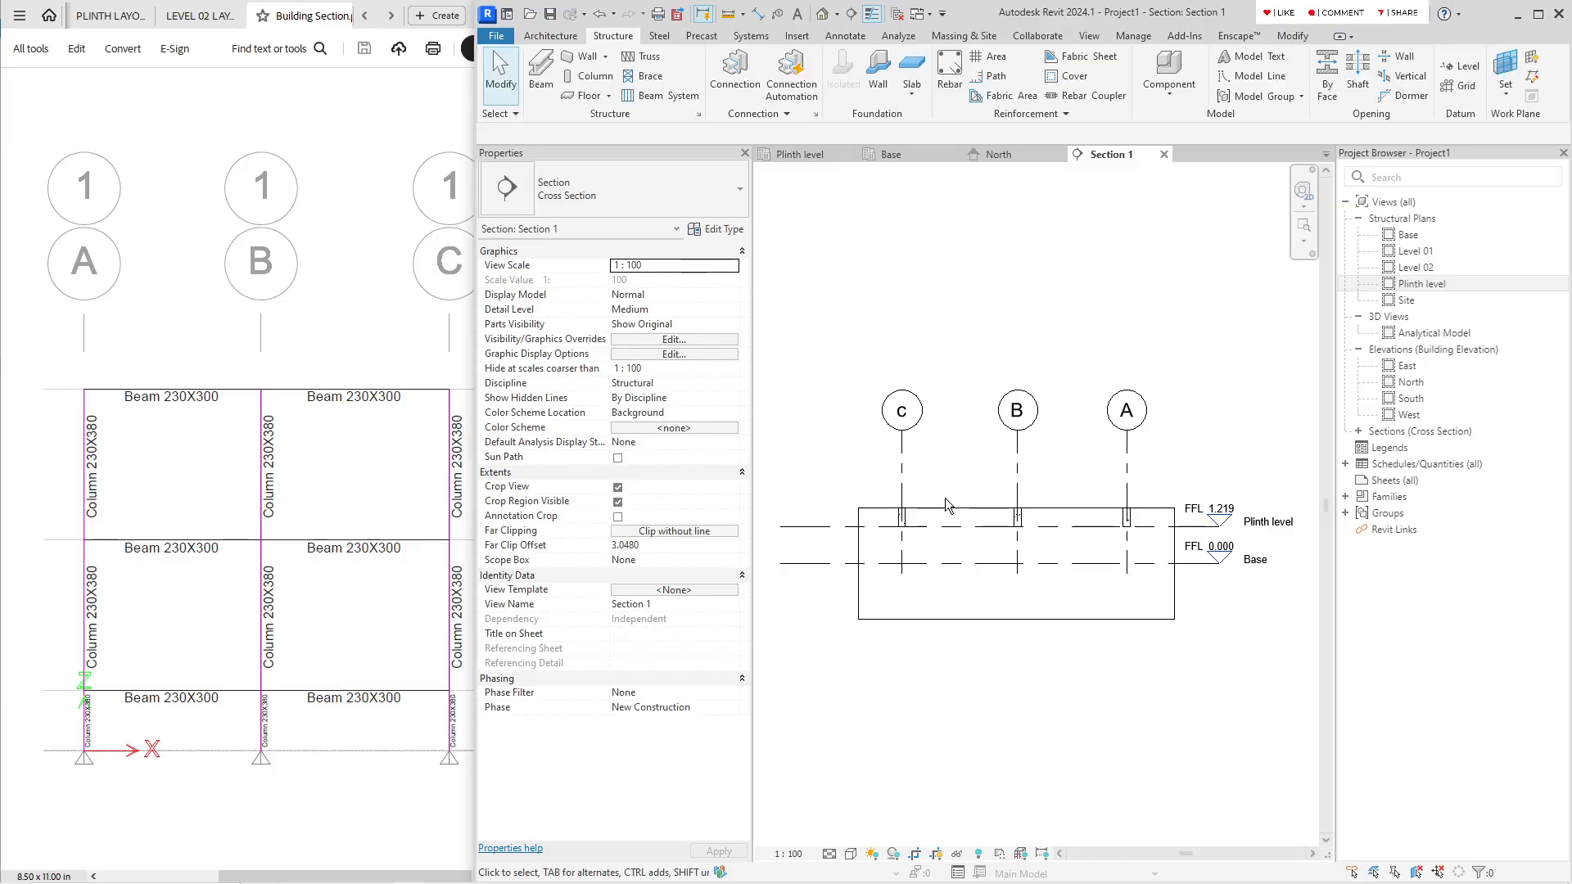
# Step: Examine the grid 1 columns in the section view and check the level constraints of the column at grid c
pyautogui.scroll(3, 945, 498)
pyautogui.scroll(-2, 924, 538)
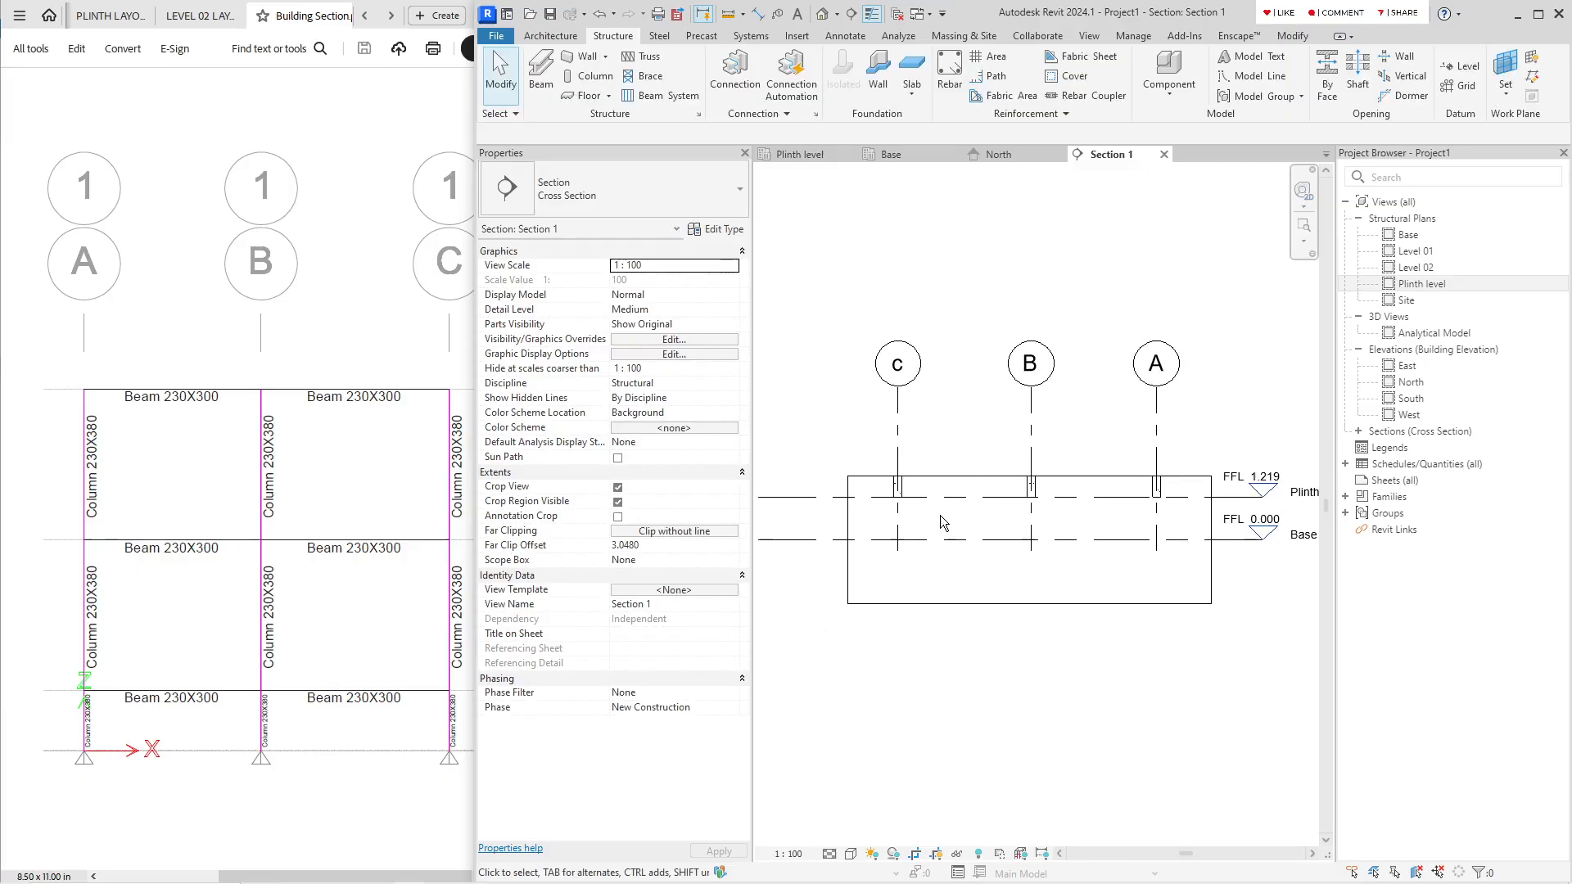
pyautogui.click(901, 490)
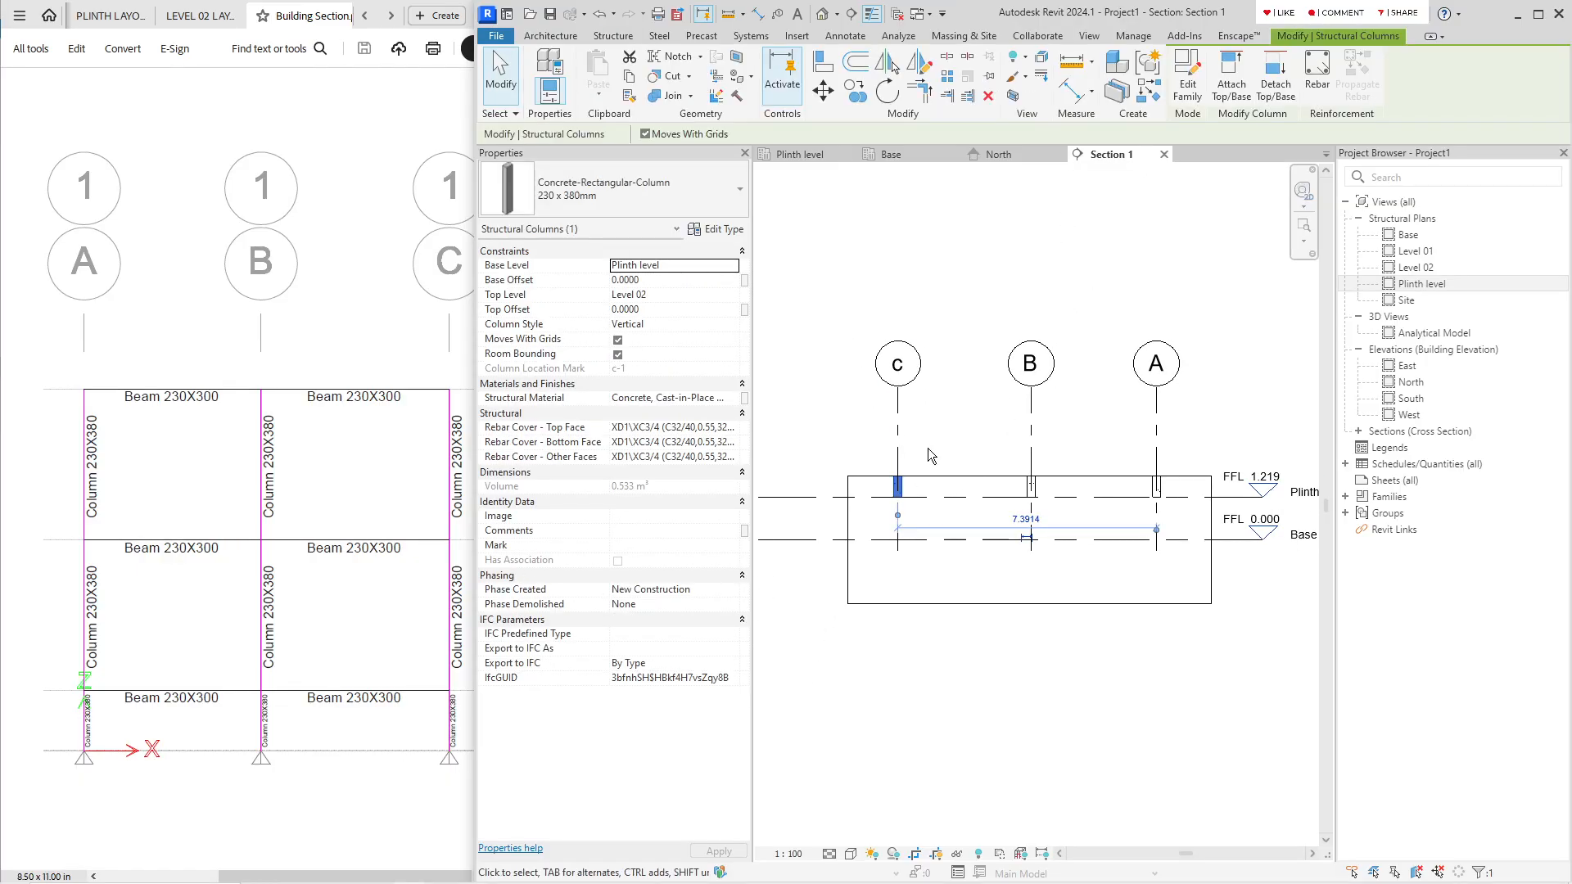
pyautogui.click(941, 425)
pyautogui.click(1012, 155)
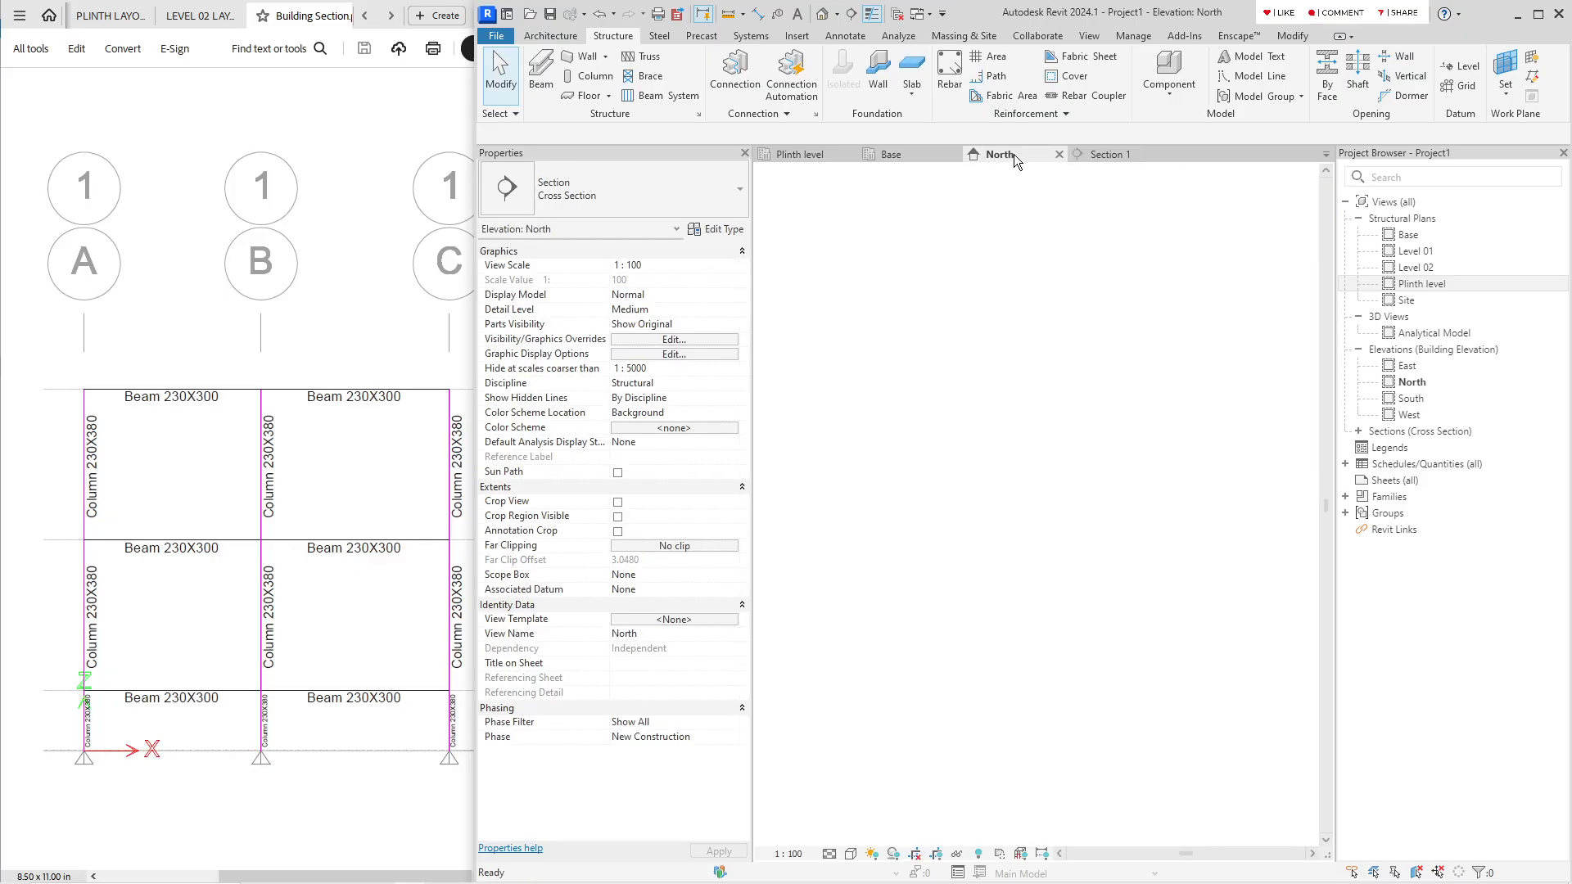
# Step: Move the section line to the outer side of grid 1, flip it to face the columns, and reopen its view
pyautogui.click(788, 156)
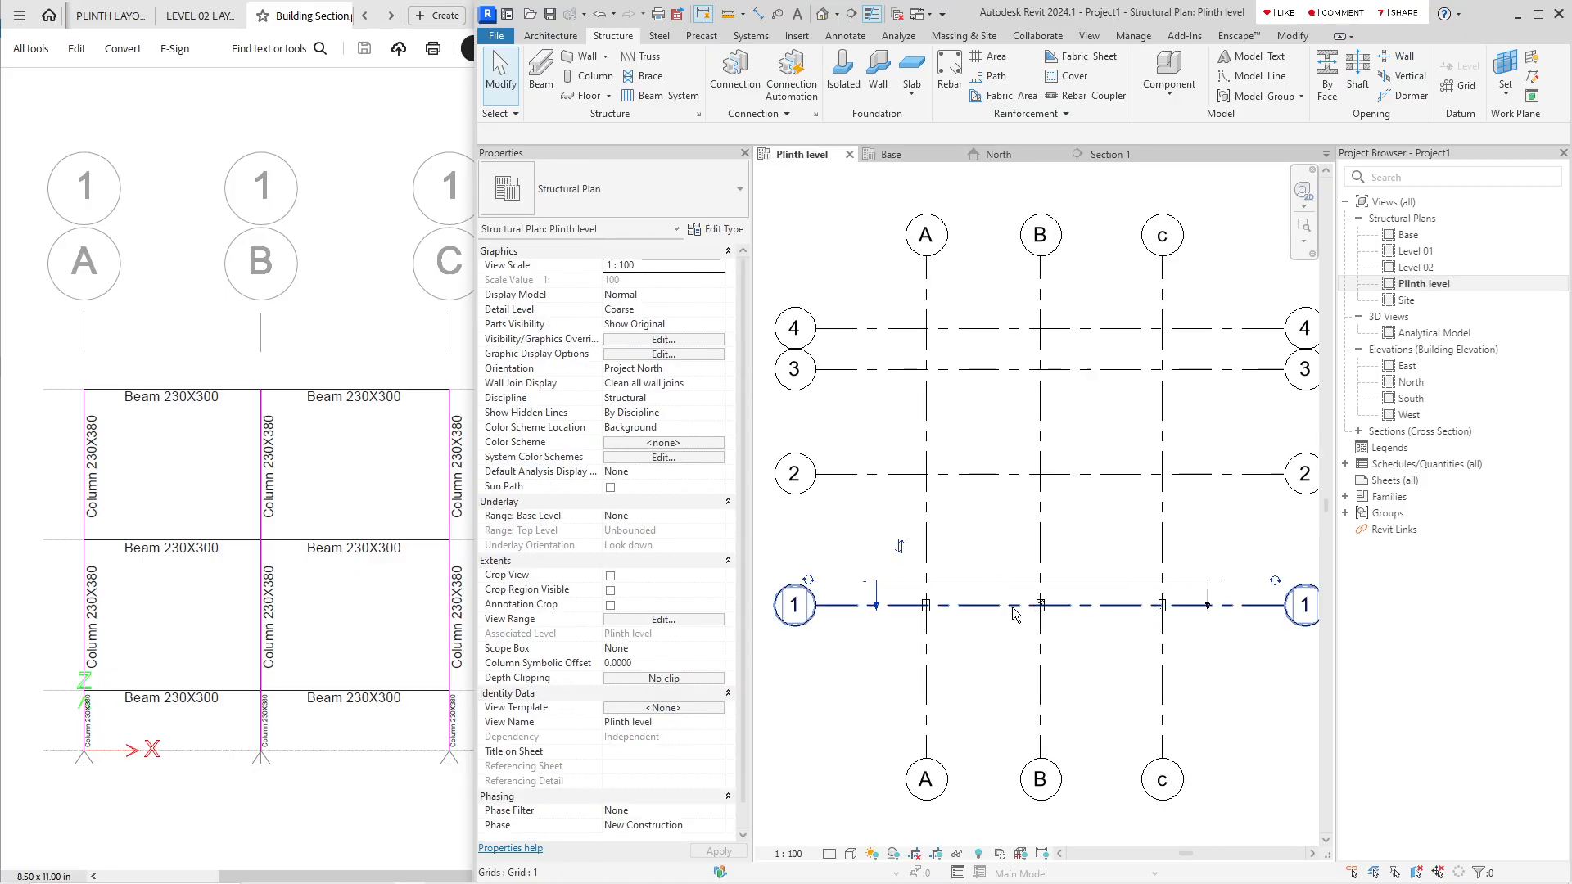
pyautogui.moveTo(939, 573); pyautogui.dragTo(939, 633)
pyautogui.click(894, 607)
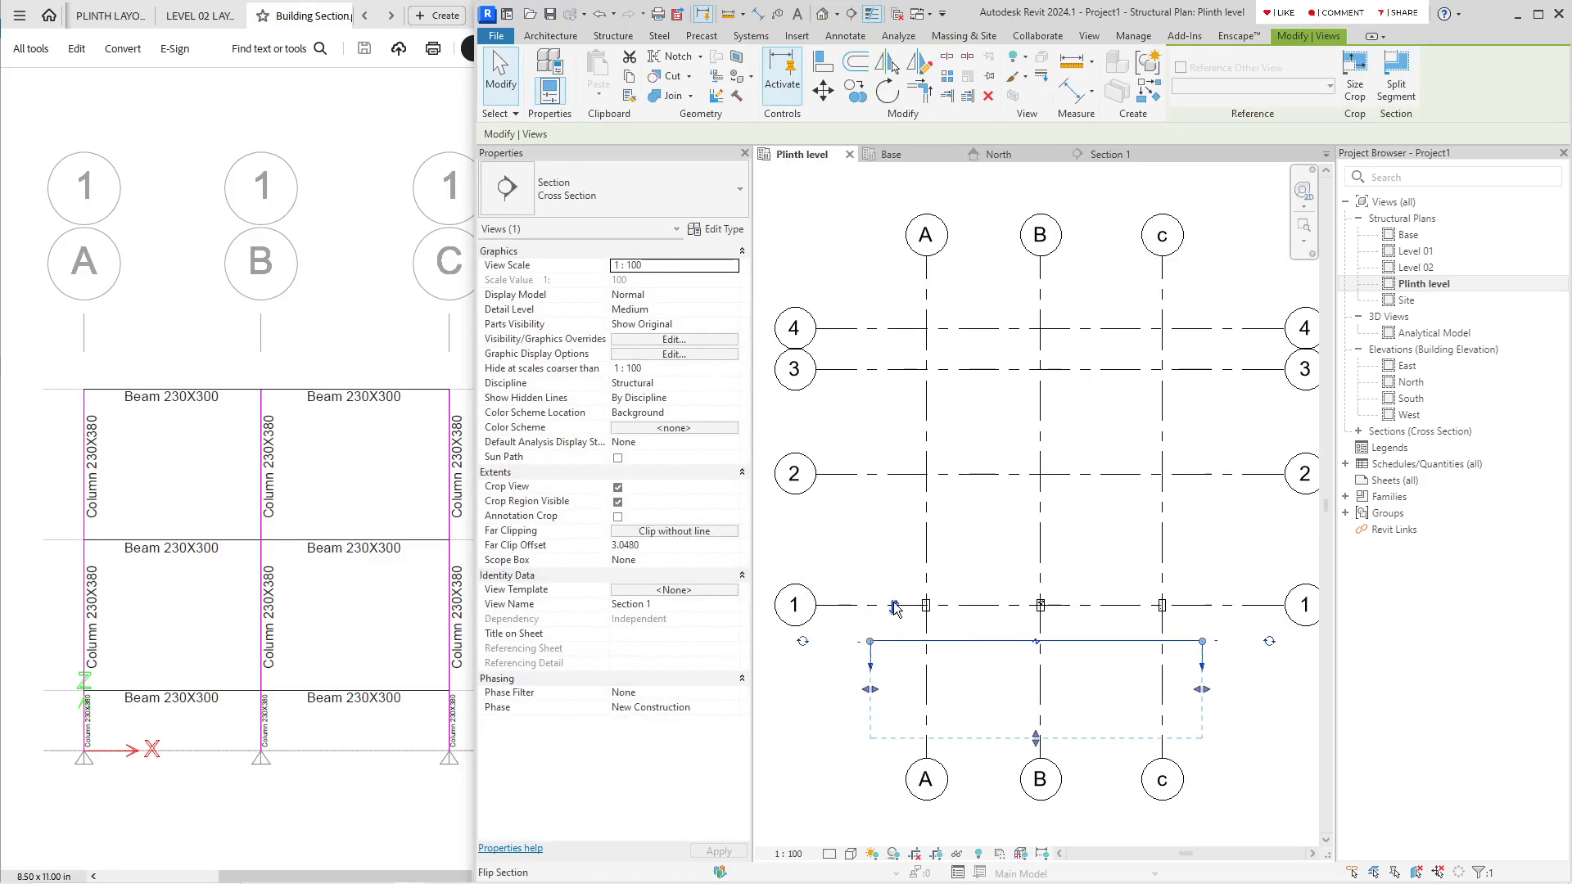
pyautogui.rightClick(999, 638)
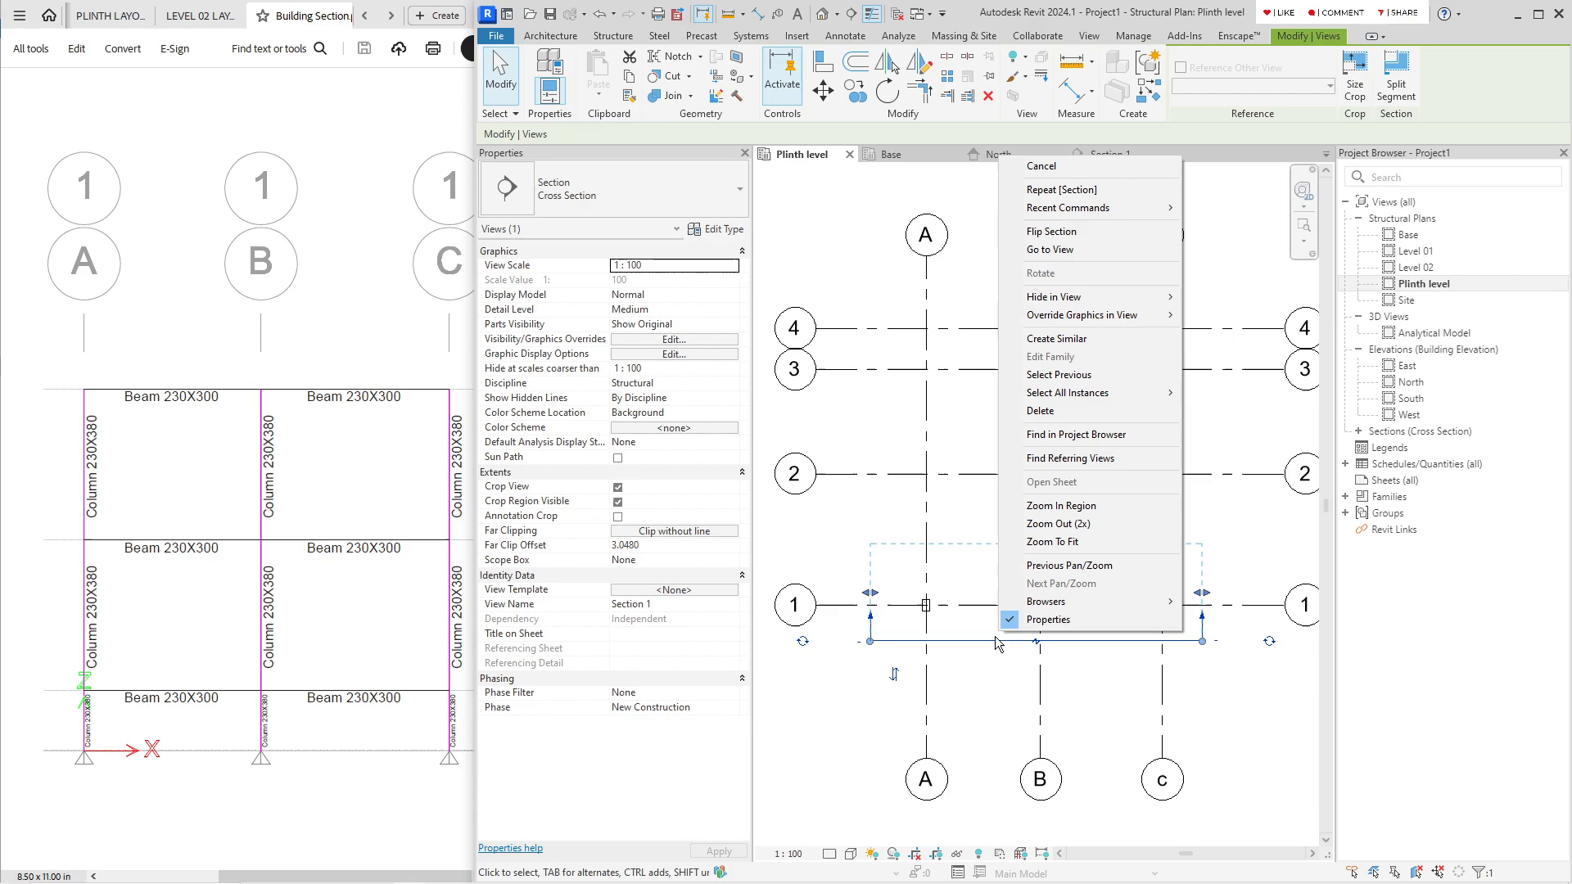
pyautogui.click(1049, 254)
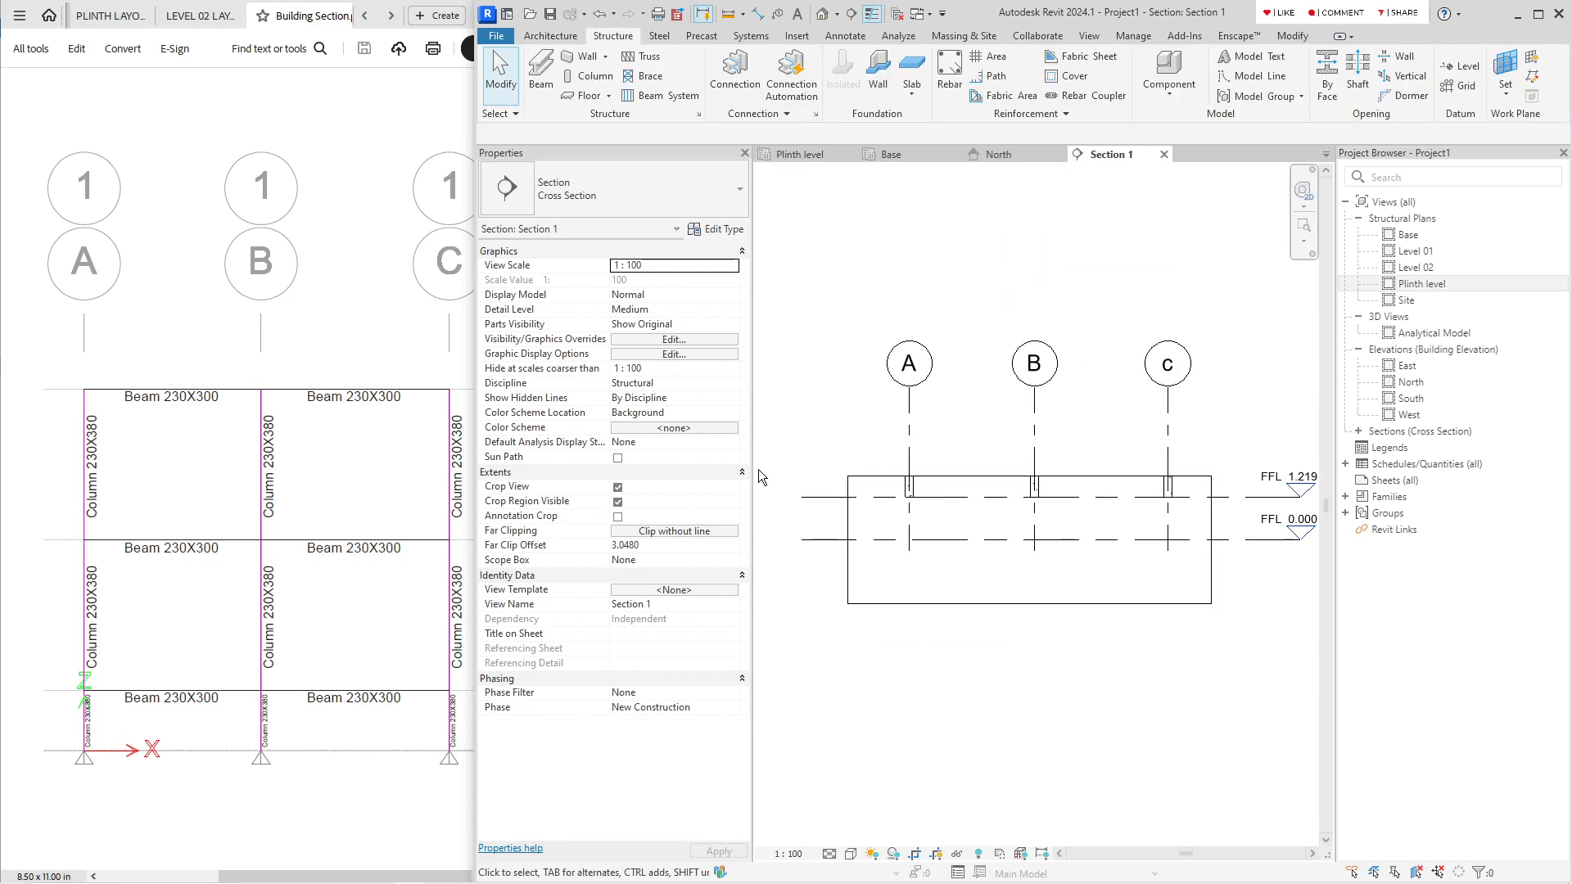
# Step: Create a similar section across grid 1 just outside grid A, facing the column, and open its view to check the column height
pyautogui.click(801, 155)
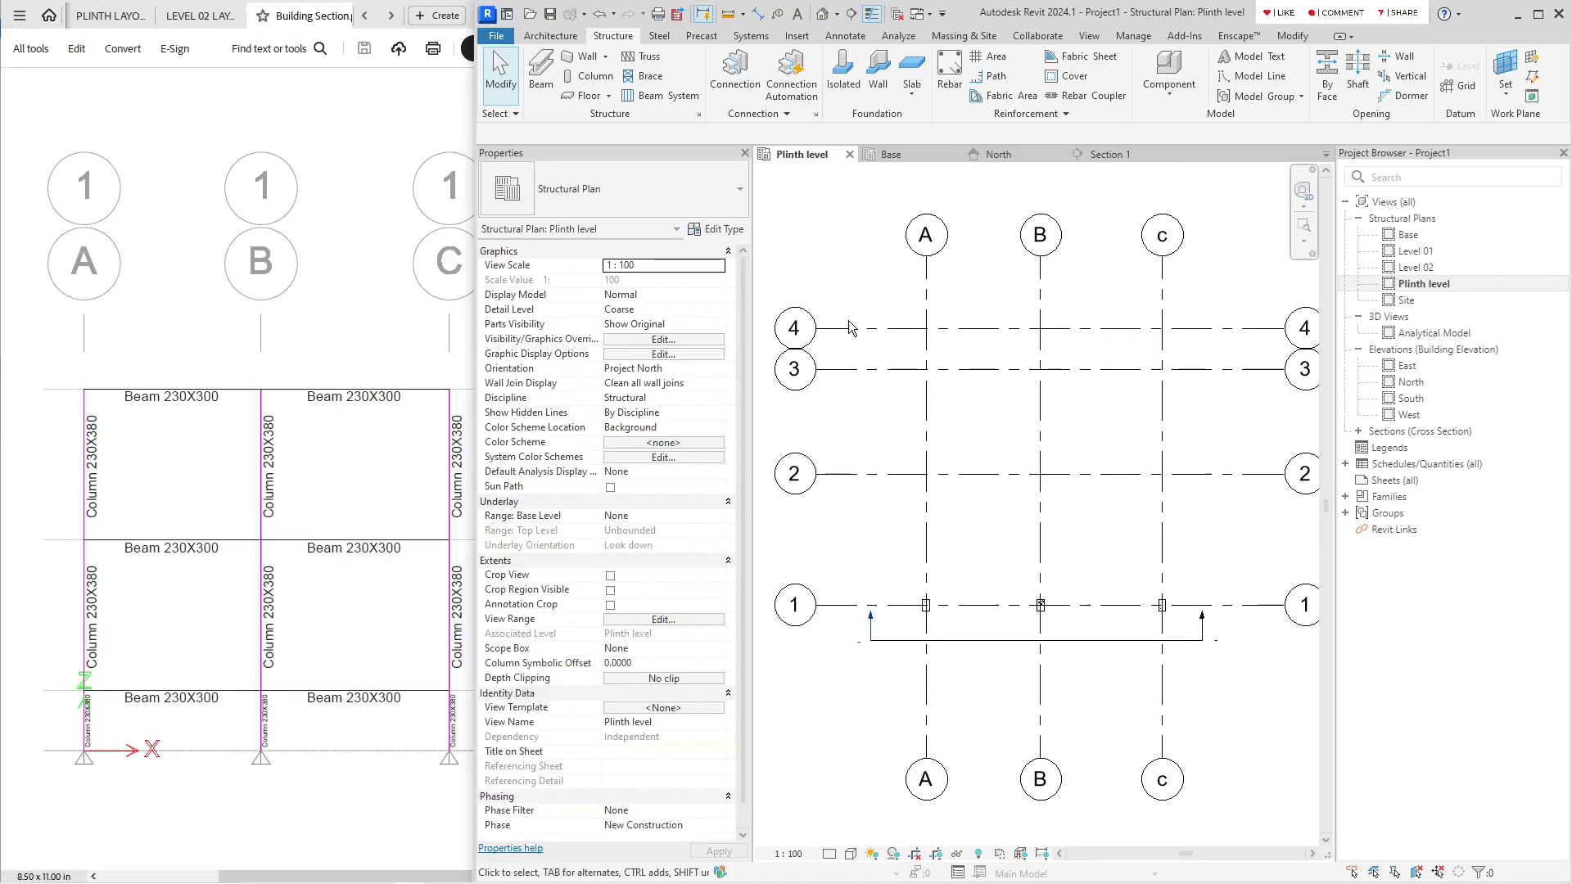
pyautogui.click(905, 639)
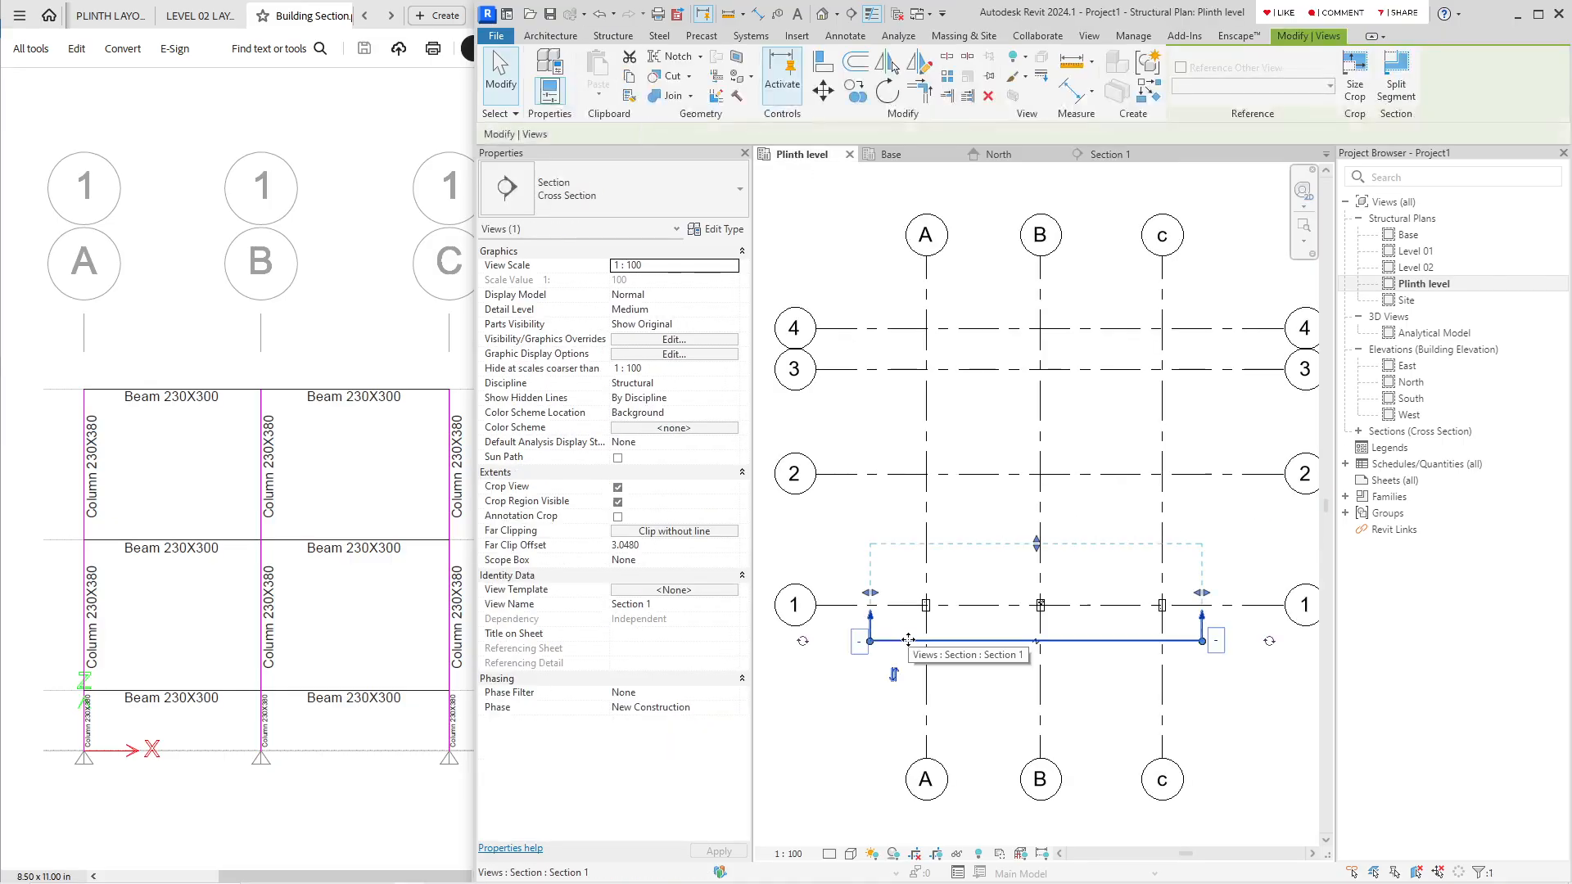
pyautogui.press('c')
pyautogui.press('s')
pyautogui.click(903, 566)
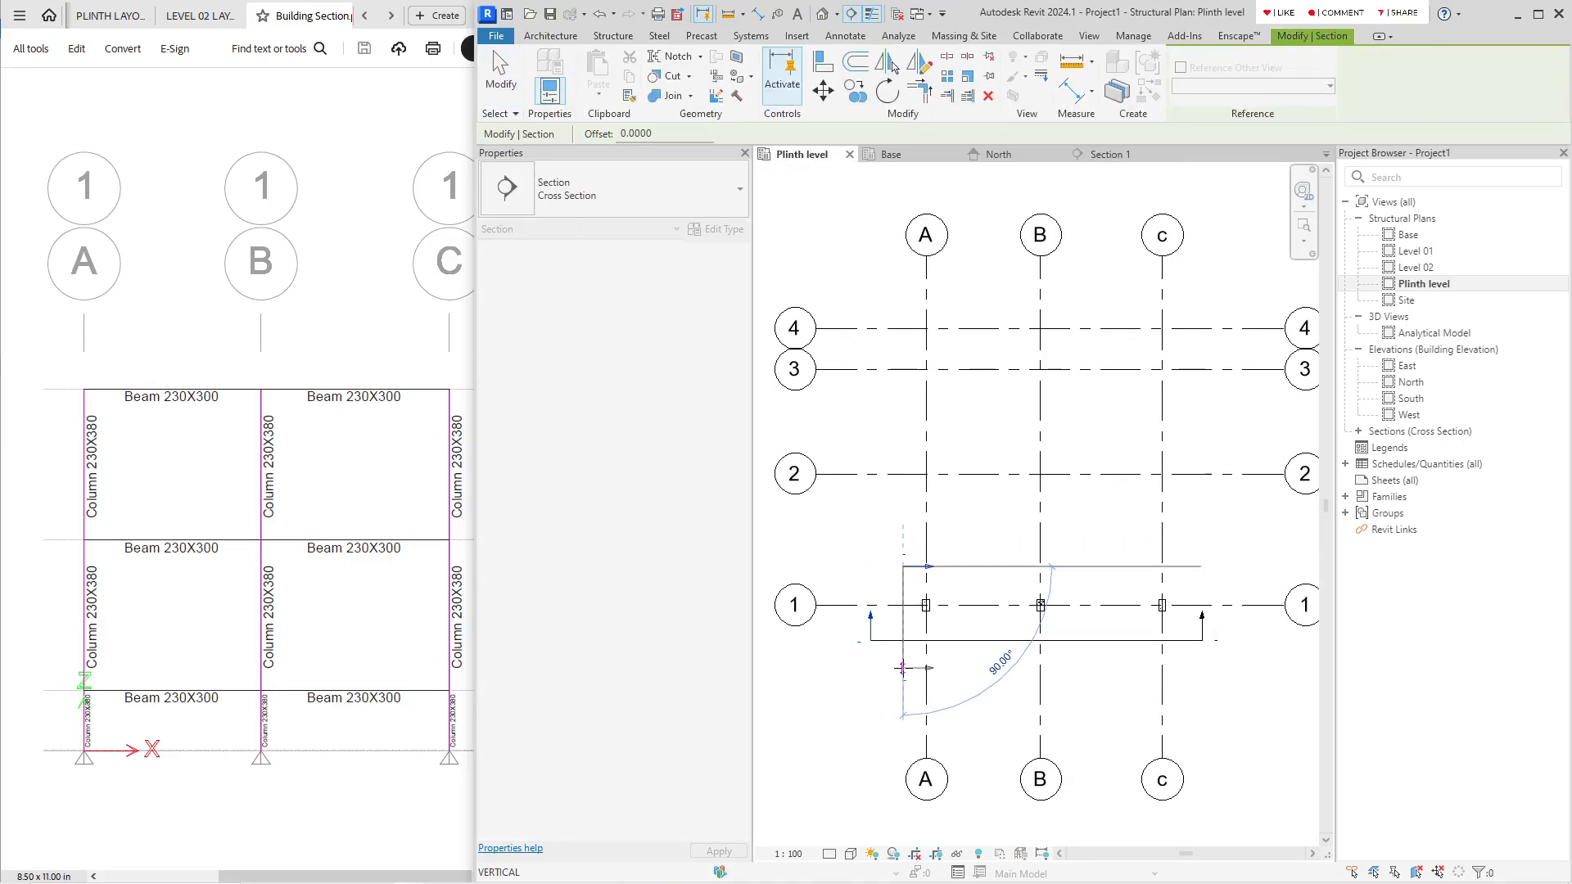
pyautogui.click(903, 667)
pyautogui.rightClick(899, 629)
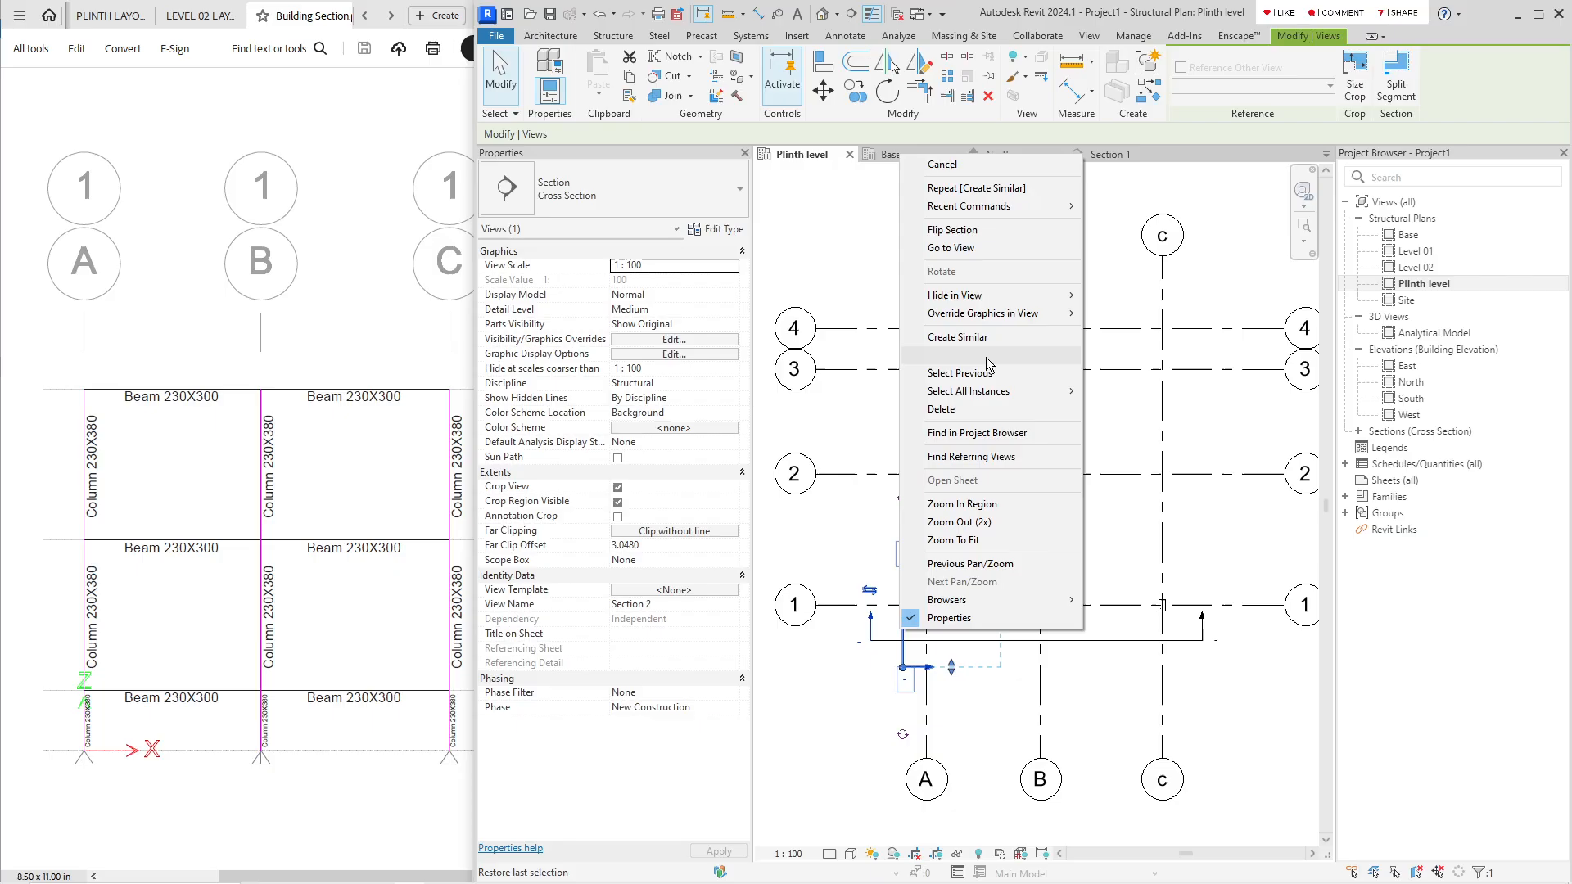
pyautogui.click(974, 259)
pyautogui.moveTo(990, 303); pyautogui.dragTo(958, 309, button='middle')
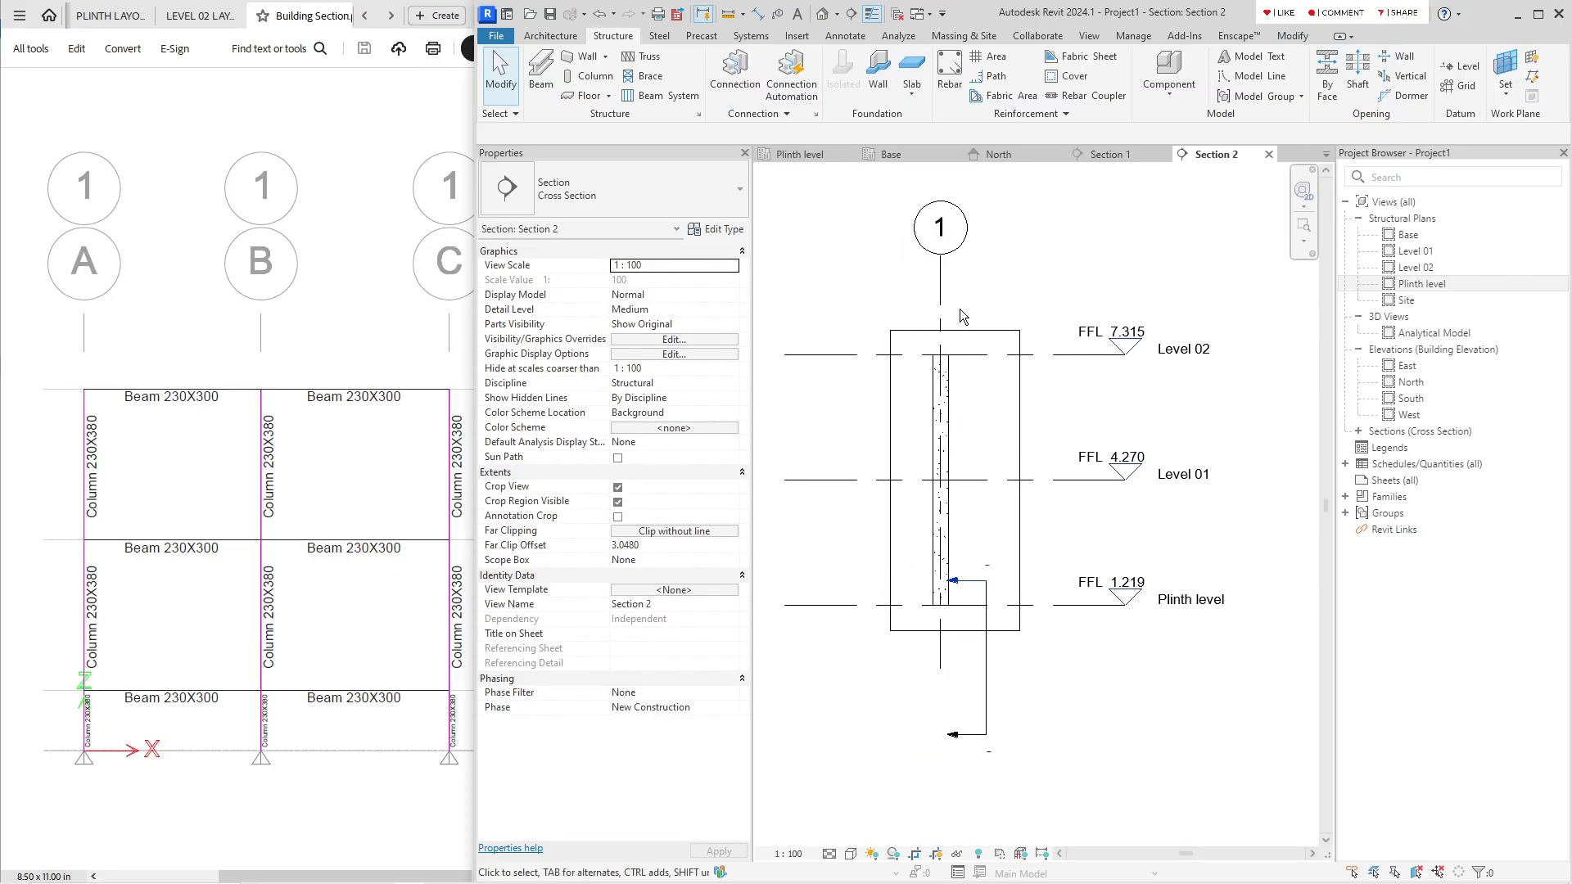
# Step: Set the base level of the column at grids A and 1 to Base in the Plinth level plan
pyautogui.click(793, 154)
pyautogui.click(930, 607)
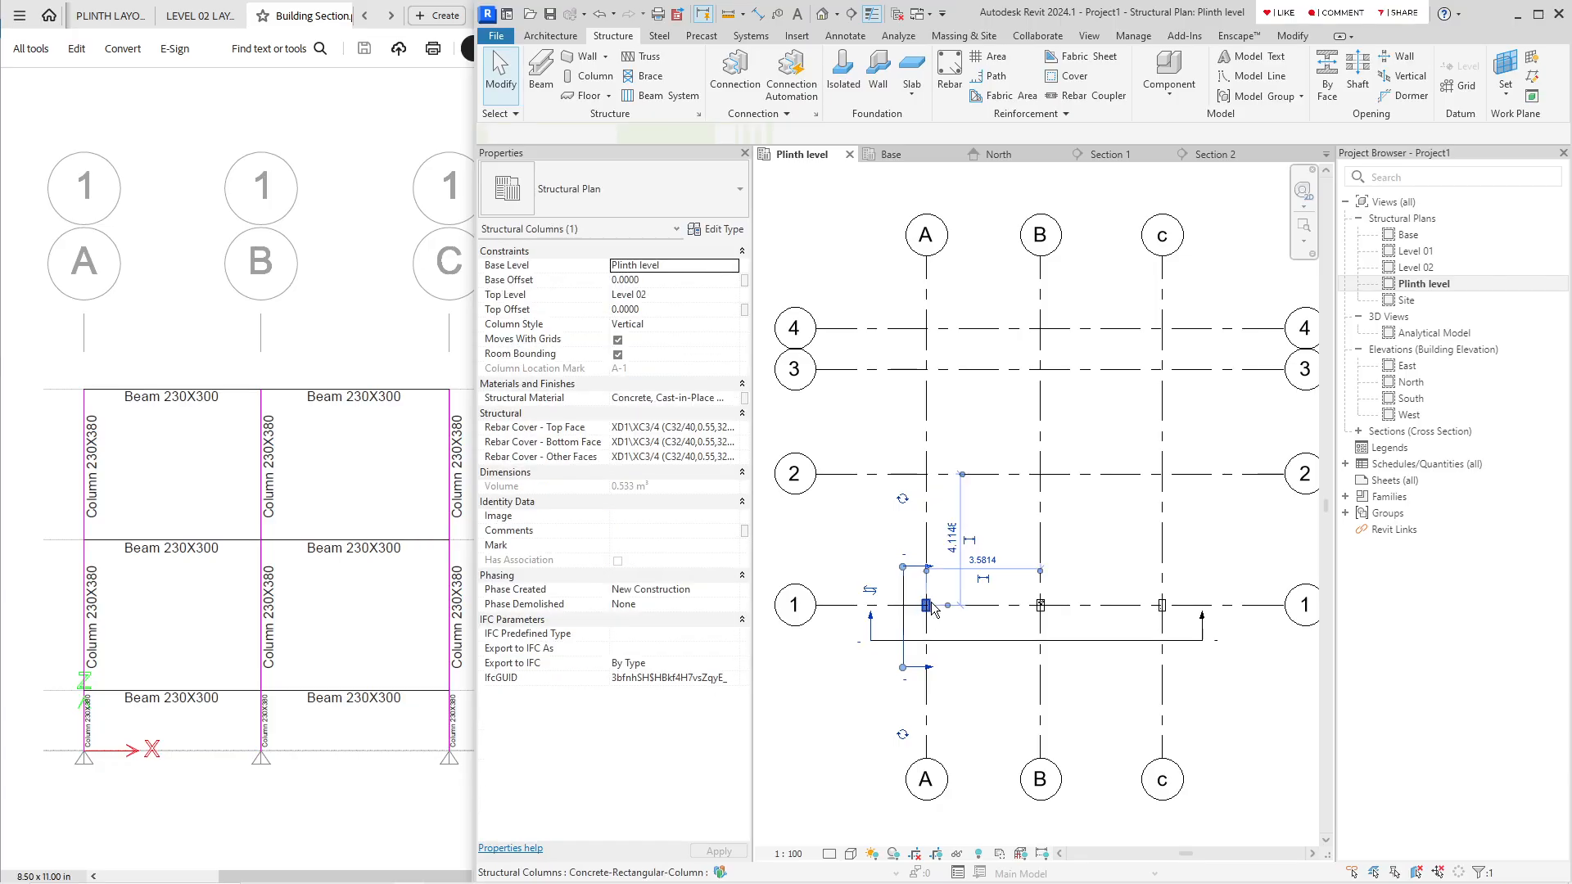
pyautogui.click(901, 156)
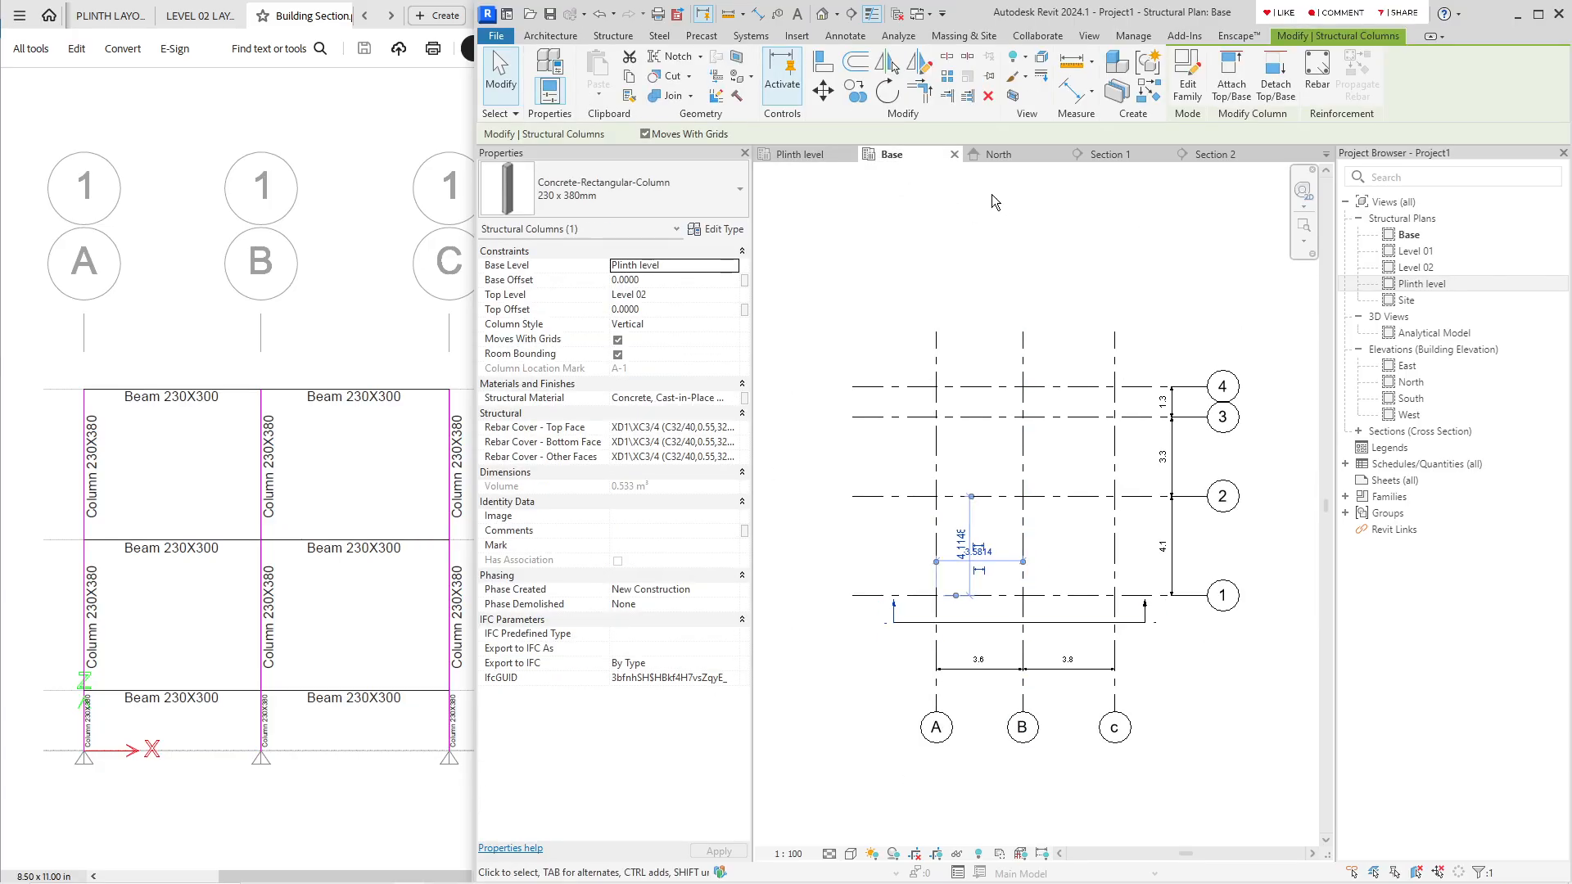
pyautogui.click(804, 157)
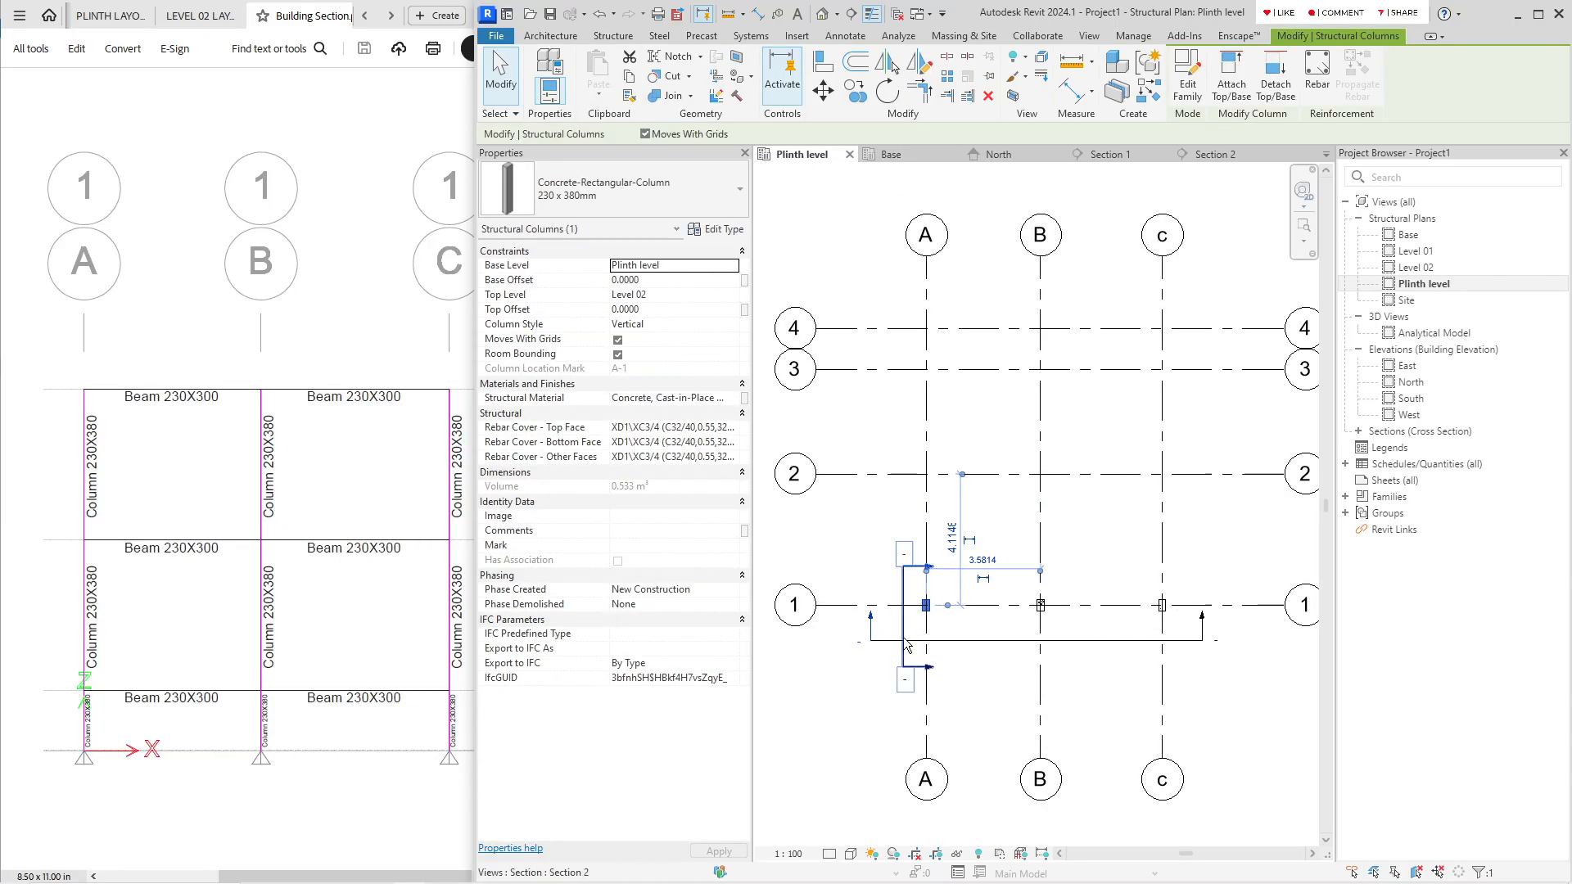
pyautogui.scroll(2, 906, 636)
pyautogui.click(734, 266)
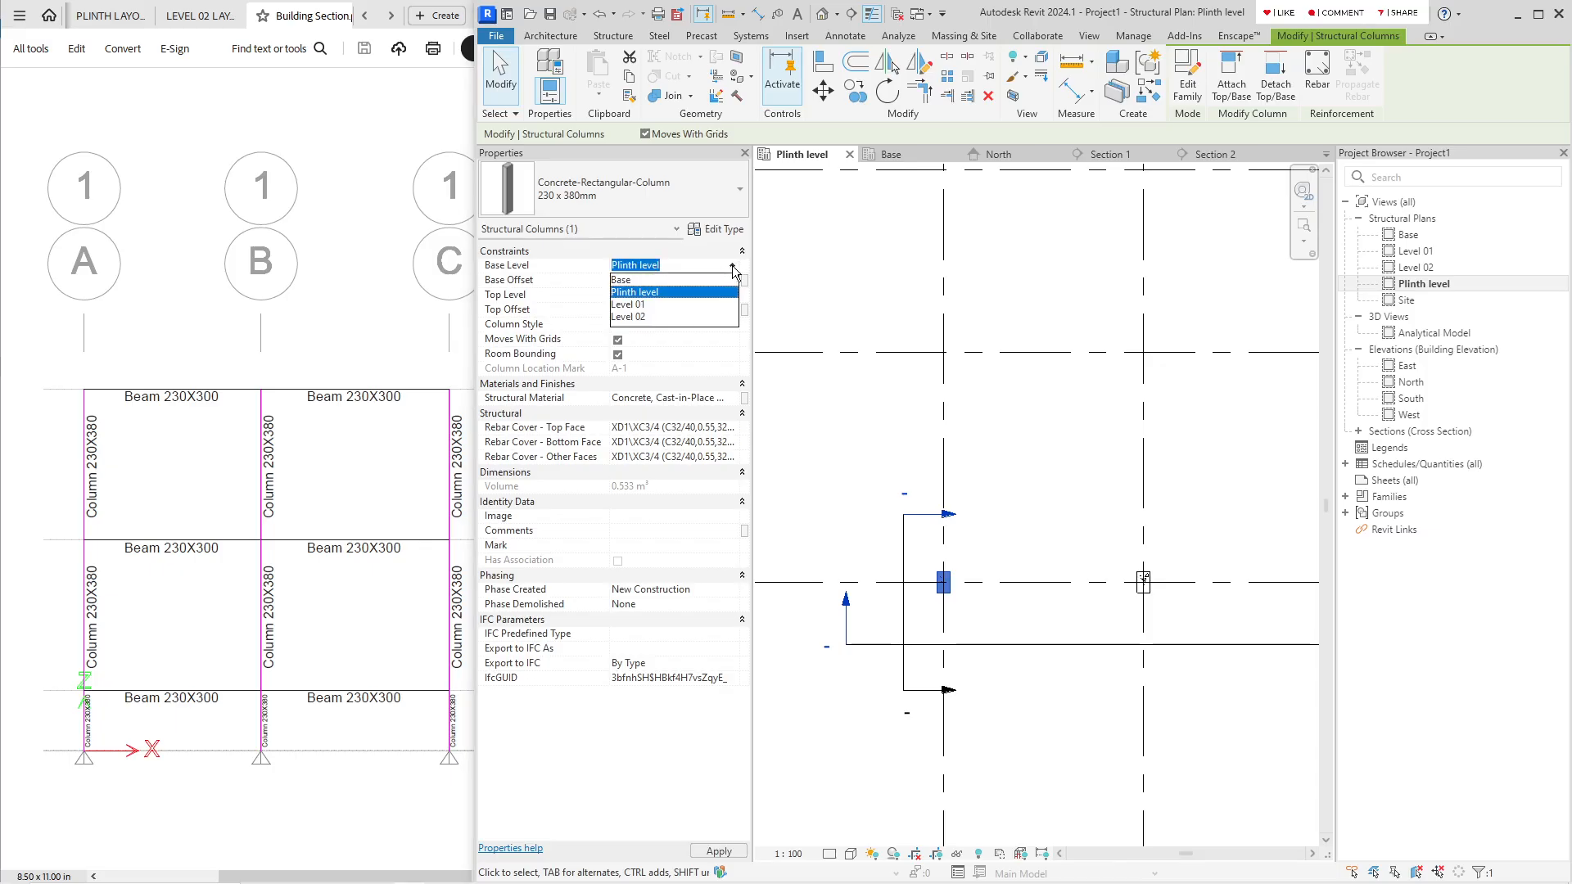
pyautogui.click(633, 279)
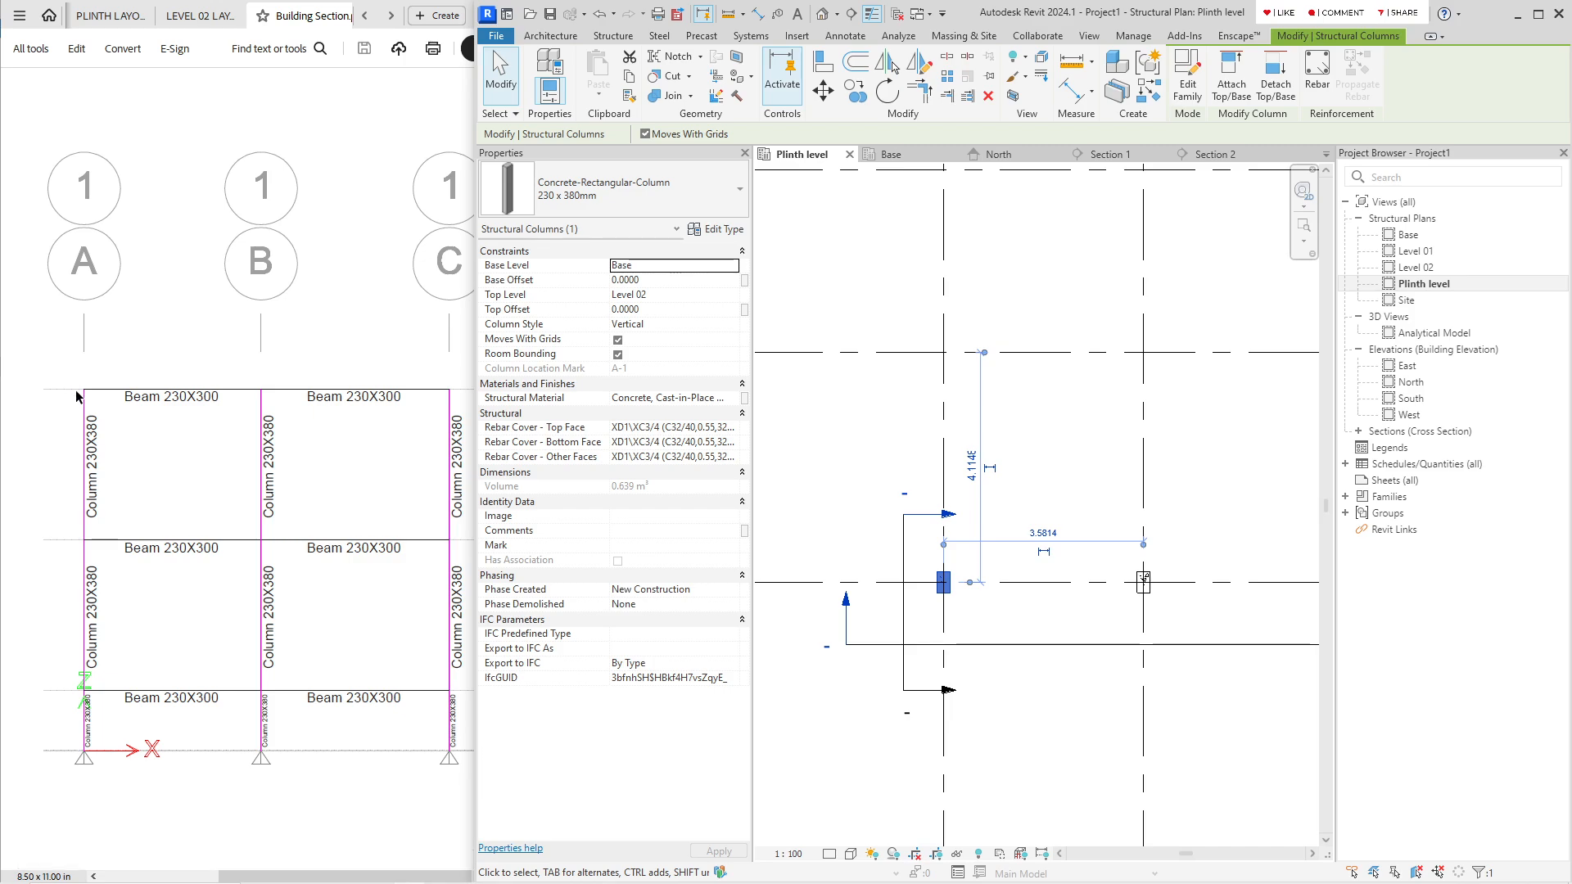
pyautogui.click(1024, 623)
# Step: Set the base level of the two grid 1 columns at grids B and c to Base
pyautogui.scroll(-1, 1044, 606)
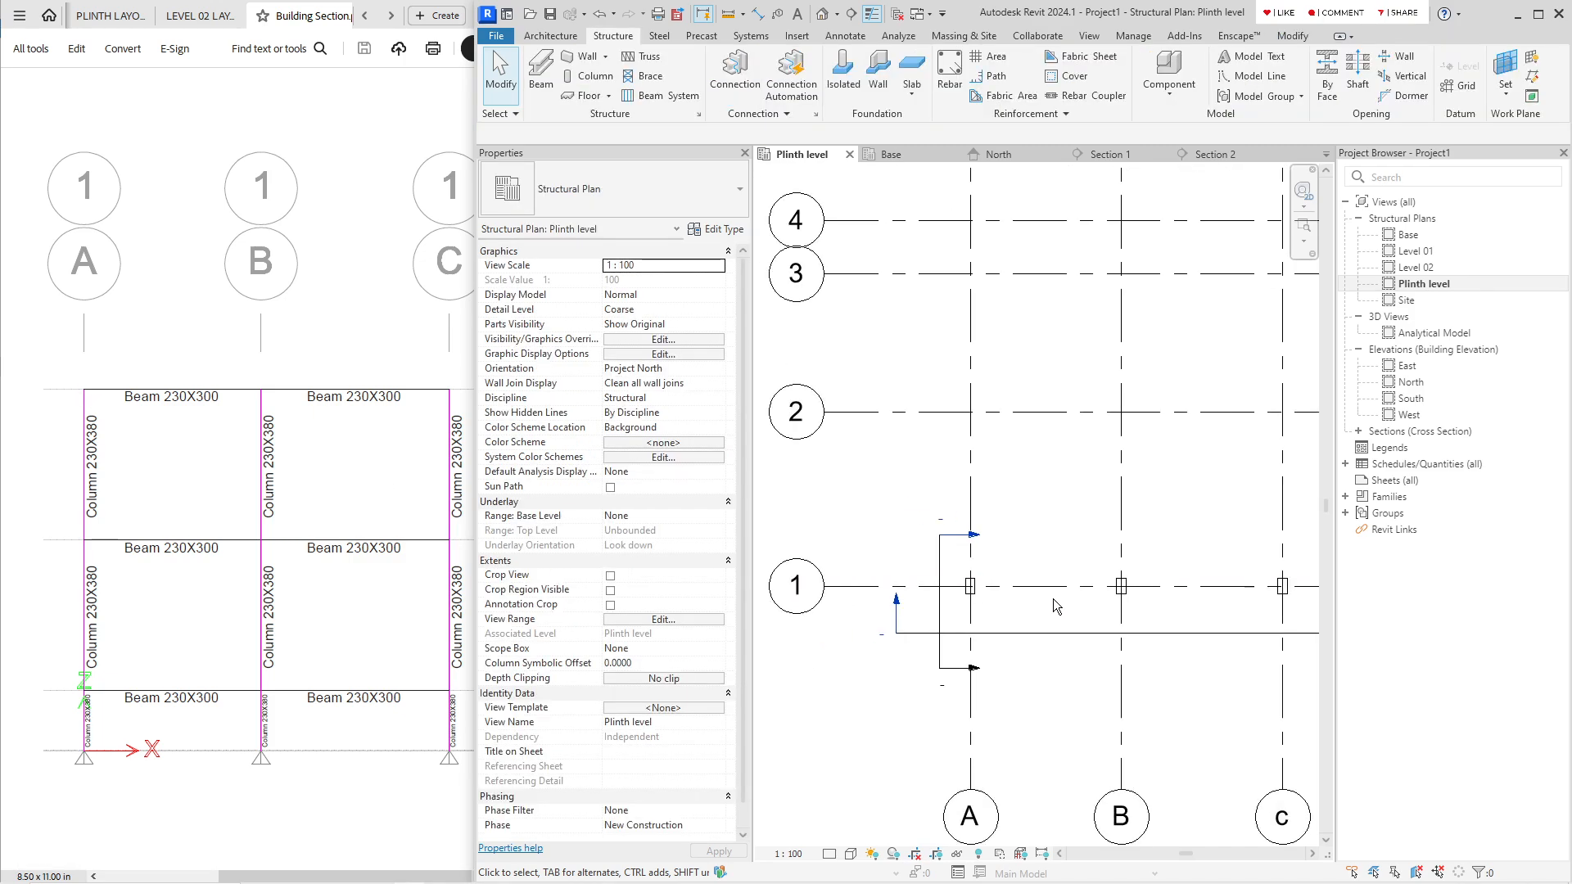
pyautogui.moveTo(1056, 604); pyautogui.dragTo(938, 588, button='middle')
pyautogui.moveTo(934, 525); pyautogui.dragTo(1228, 614)
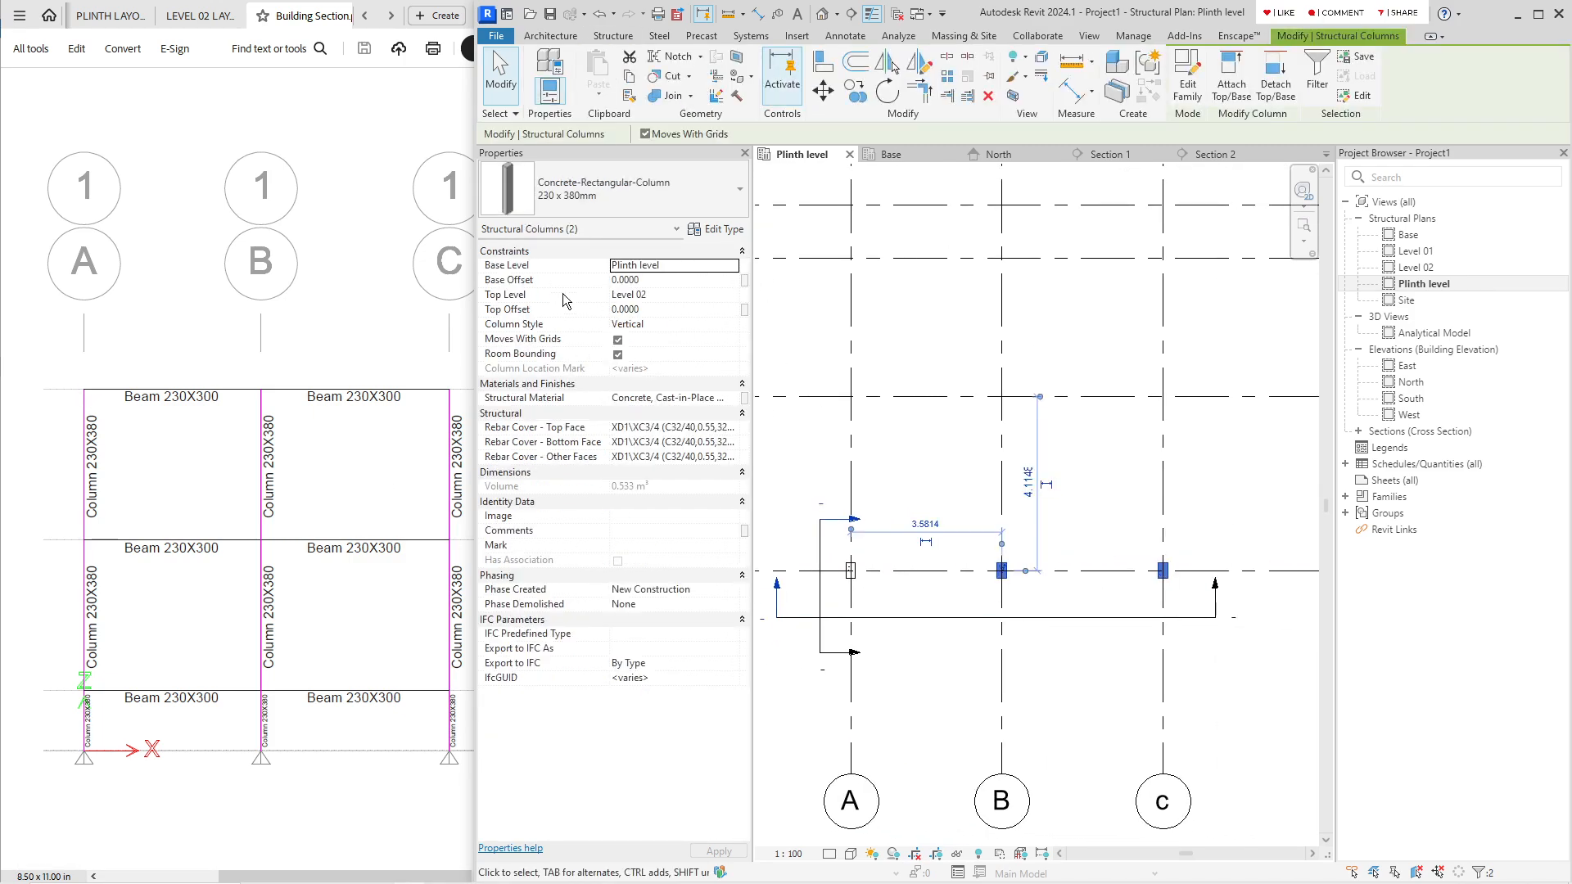
pyautogui.click(731, 268)
pyautogui.click(646, 280)
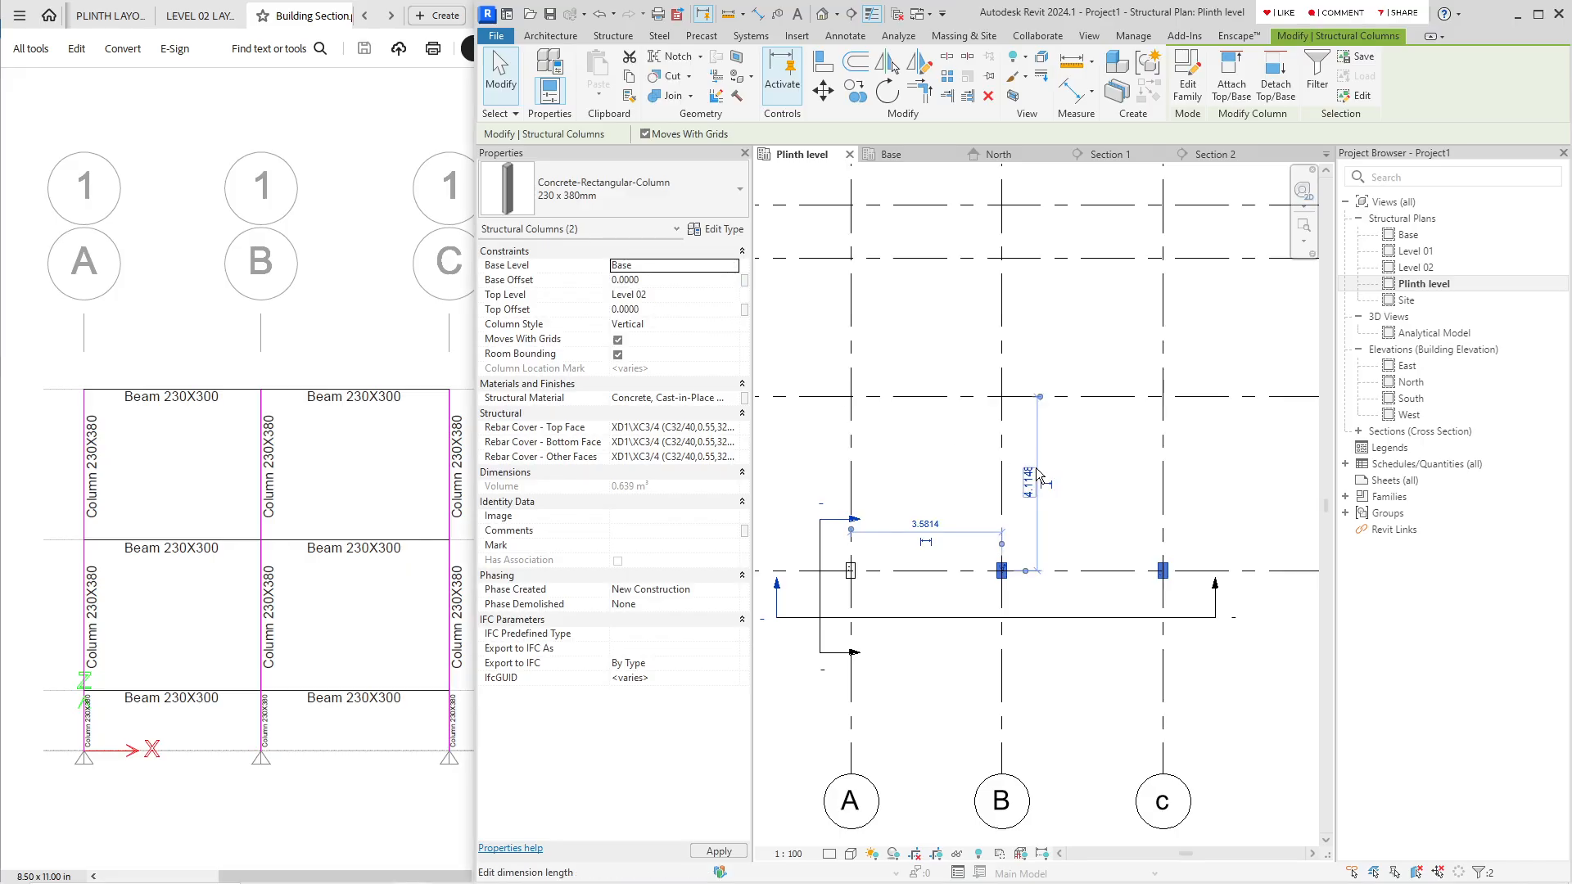
pyautogui.moveTo(963, 508); pyautogui.dragTo(1030, 575, button='middle')
pyautogui.click(980, 550)
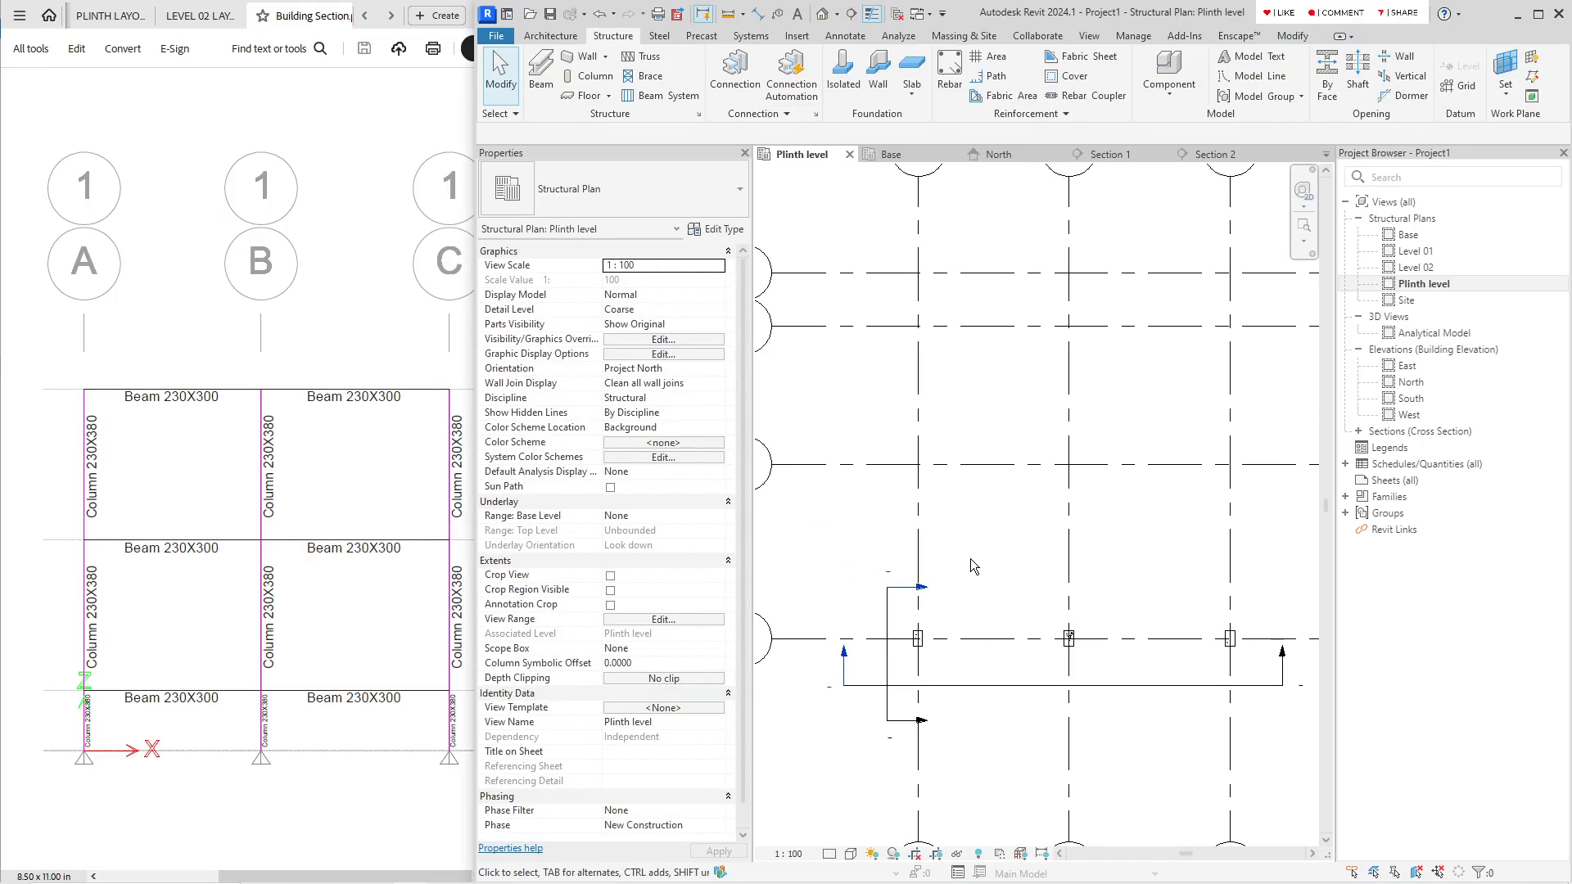
# Step: Cross out the modelled grid 1 columns at A, B and C on every storey in the building section PDF with red Line markups
pyautogui.click(258, 484)
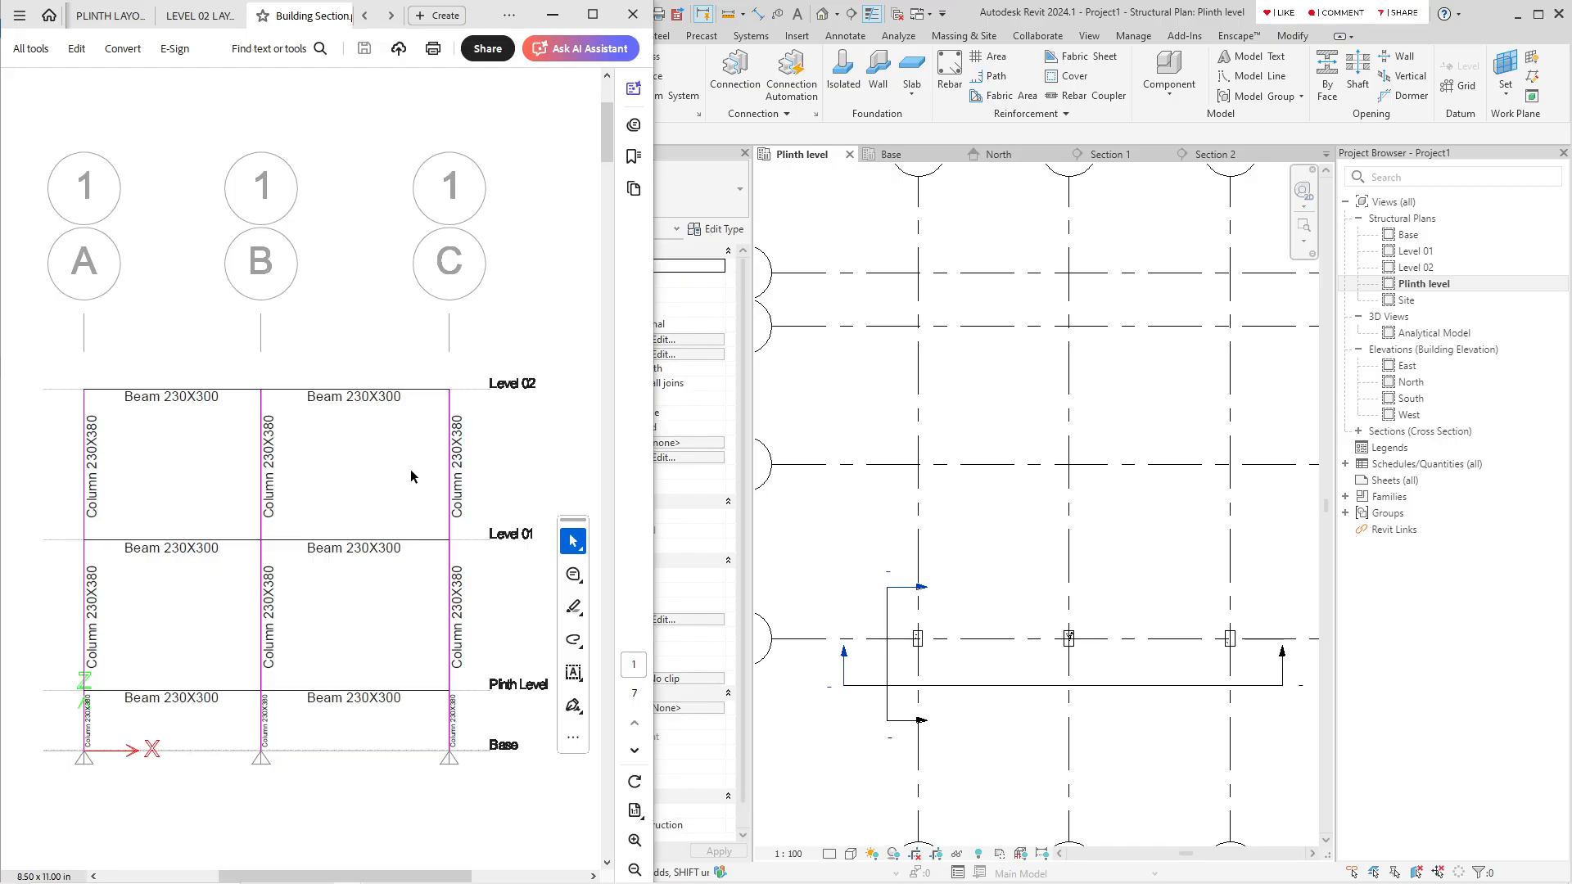
pyautogui.click(574, 612)
pyautogui.click(576, 640)
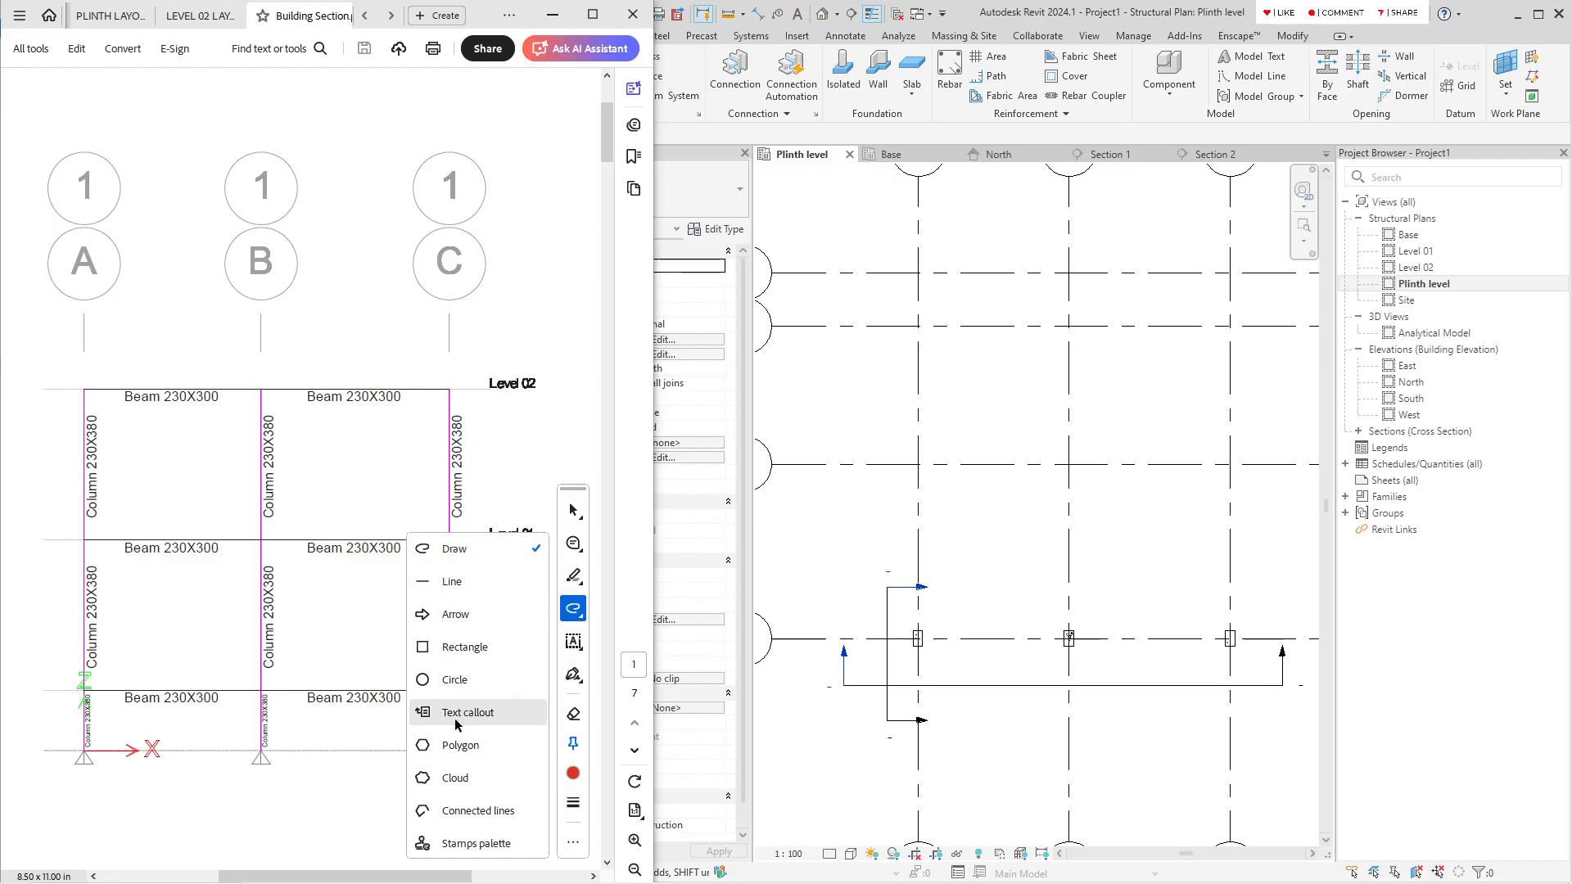
pyautogui.click(452, 582)
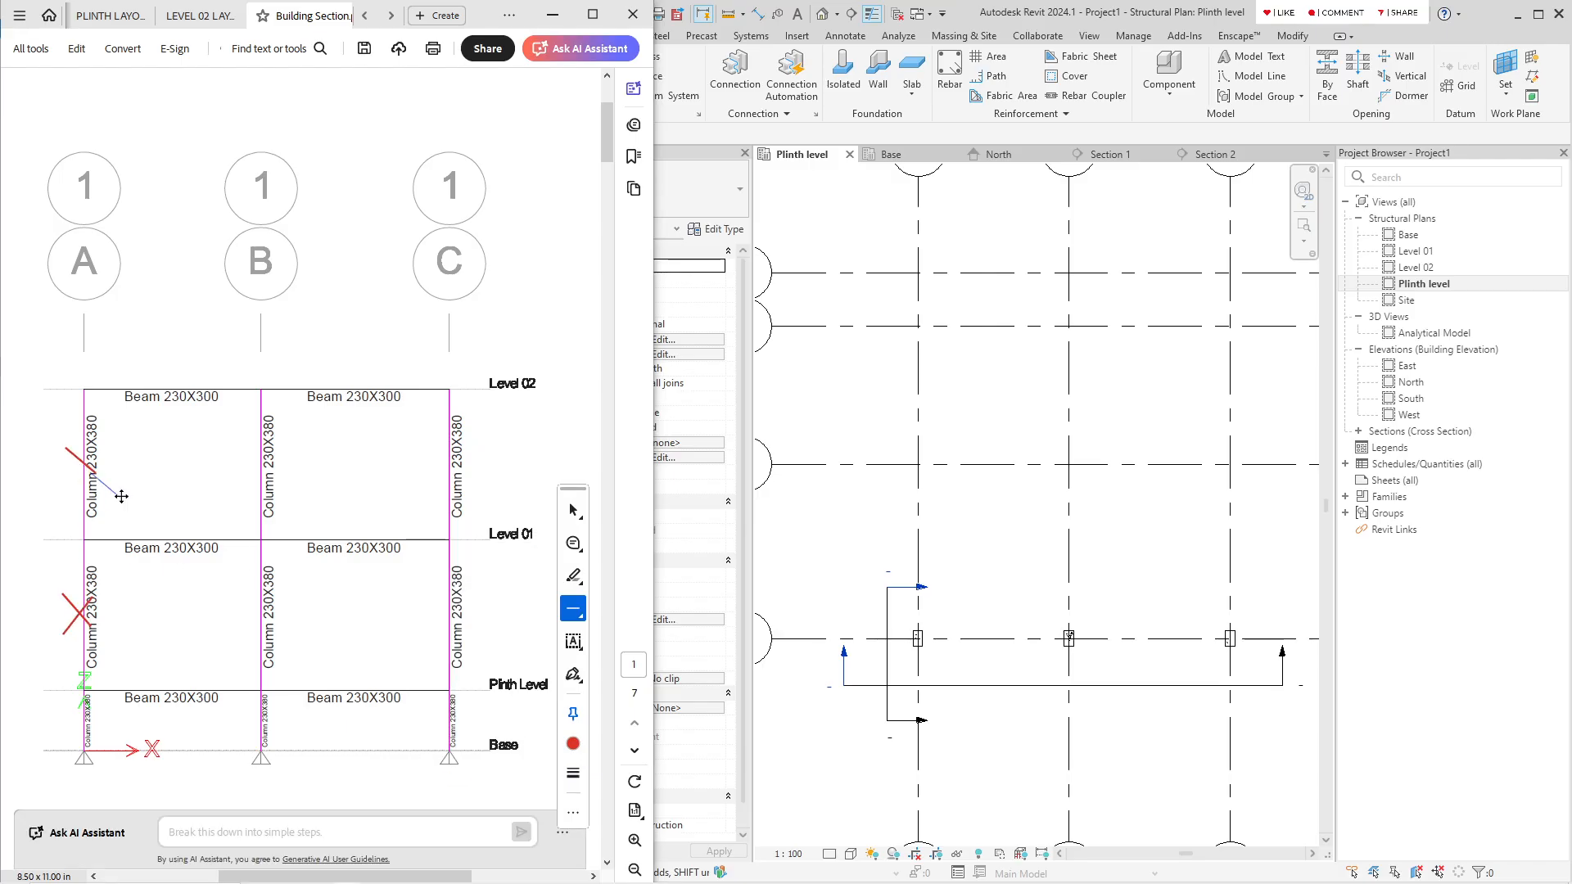
pyautogui.moveTo(121, 496); pyautogui.dragTo(121, 496)
pyautogui.moveTo(241, 456); pyautogui.dragTo(267, 491)
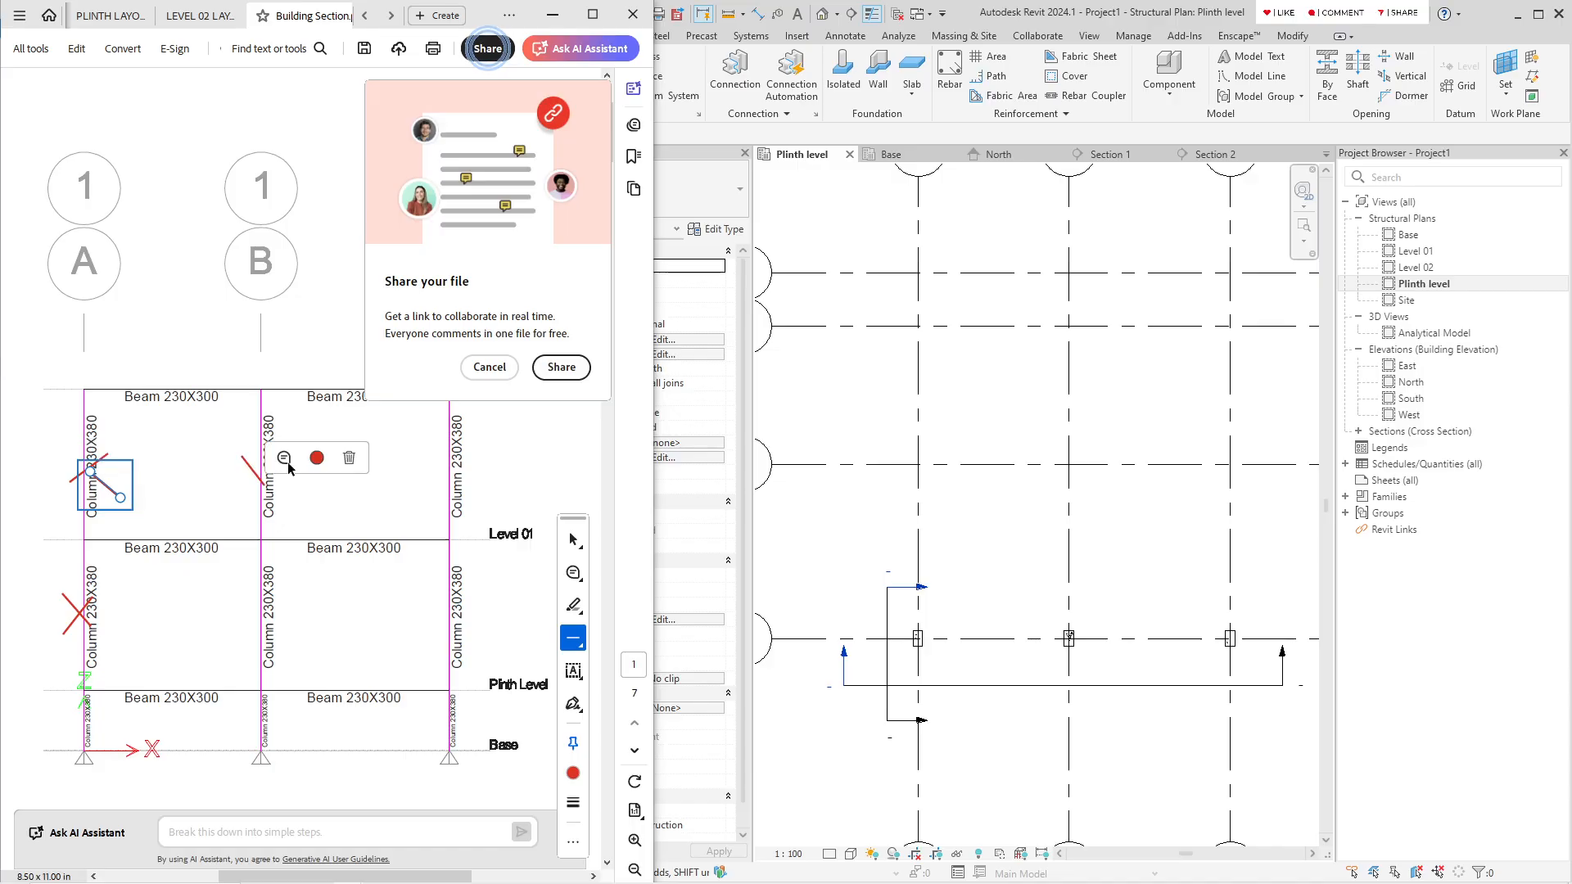
pyautogui.moveTo(270, 428); pyautogui.dragTo(230, 513)
pyautogui.moveTo(432, 448)
pyautogui.mouseDown()
pyautogui.moveTo(475, 496)
pyautogui.moveTo(410, 514)
pyautogui.mouseUp()
pyautogui.moveTo(487, 615); pyautogui.dragTo(408, 652)
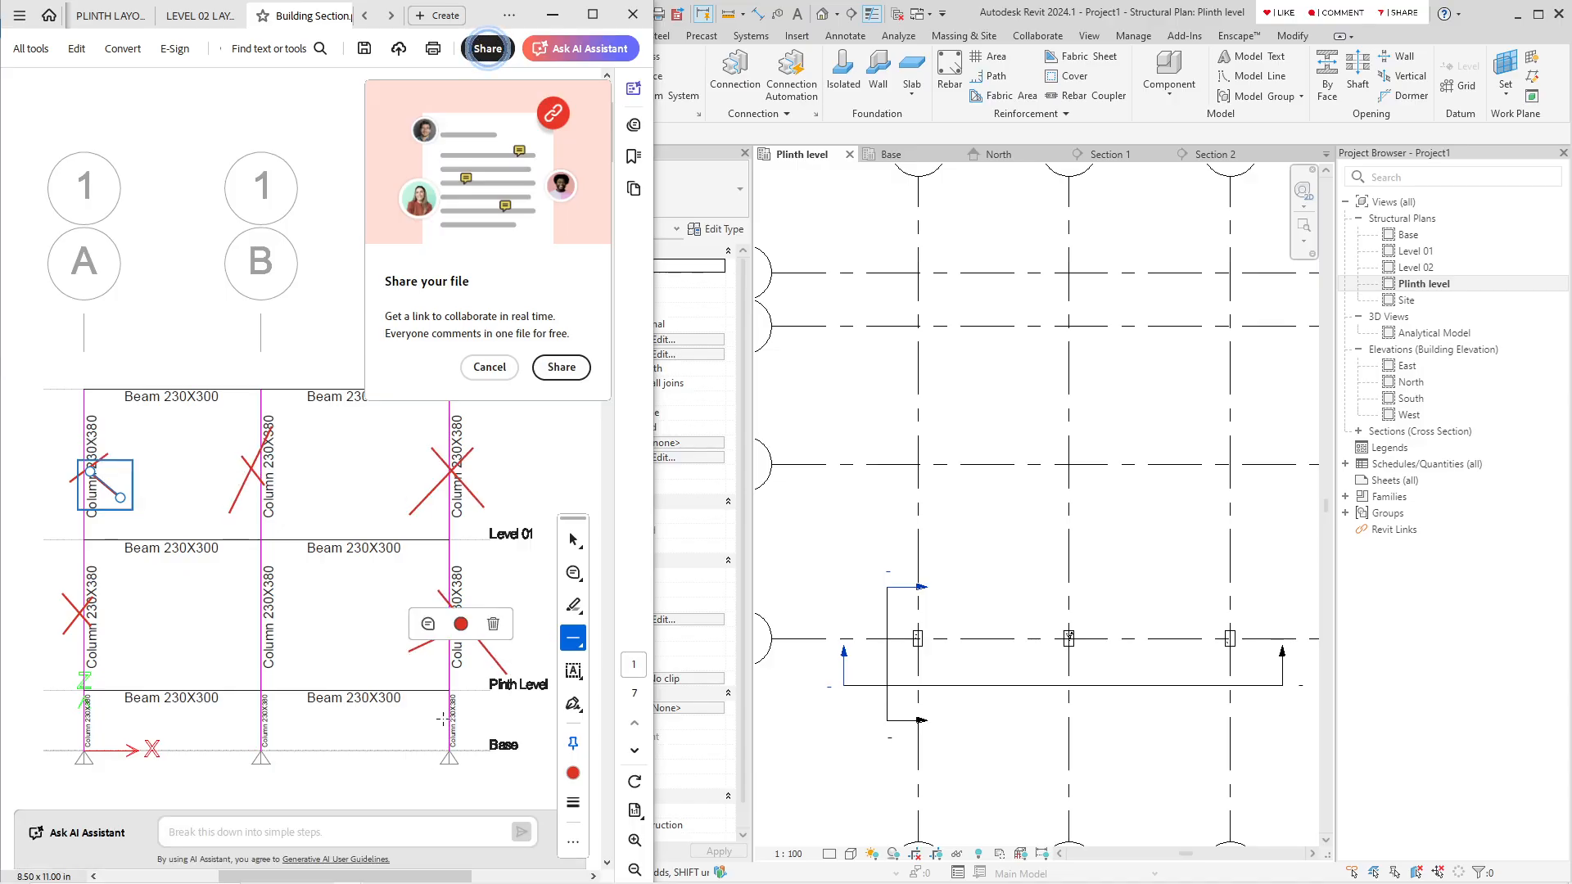
pyautogui.moveTo(446, 709)
pyautogui.mouseDown()
pyautogui.moveTo(465, 736)
pyautogui.moveTo(240, 717)
pyautogui.mouseUp()
pyautogui.moveTo(239, 737); pyautogui.dragTo(274, 719)
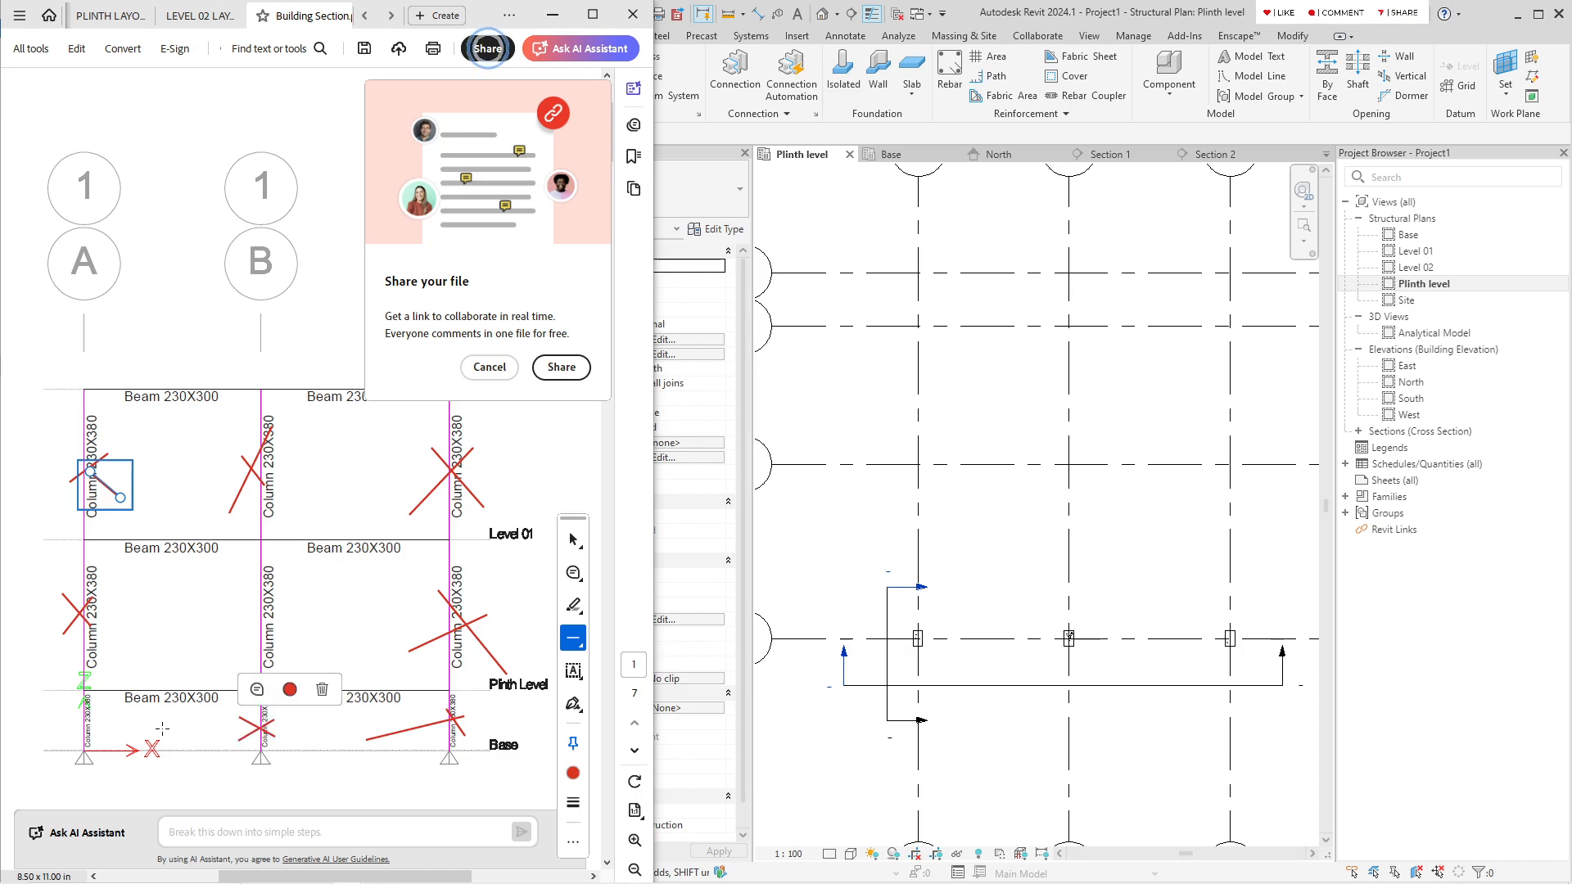
pyautogui.moveTo(68, 713)
pyautogui.mouseDown()
pyautogui.moveTo(108, 739)
pyautogui.moveTo(106, 720)
pyautogui.mouseUp()
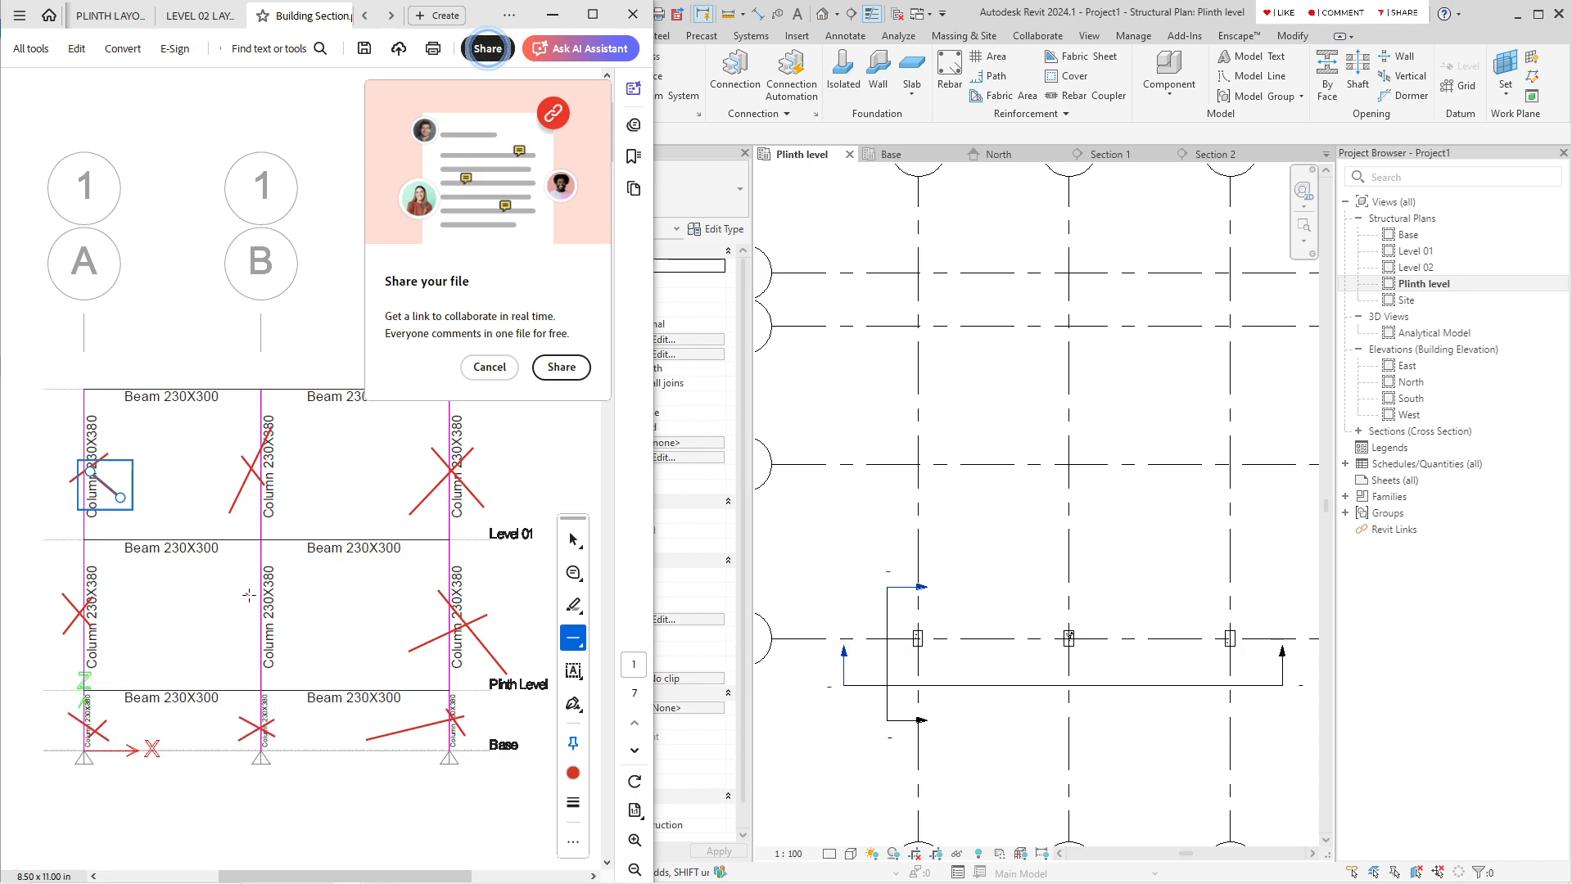
pyautogui.moveTo(246, 593)
pyautogui.mouseDown()
pyautogui.moveTo(291, 643)
pyautogui.moveTo(213, 644)
pyautogui.mouseUp()
# Step: Go to the grid 2 elevation page of the building section PDF to read its column sizes
pyautogui.keyDown('ctrl'); pyautogui.scroll(-1, 386, 559); pyautogui.keyUp('ctrl')
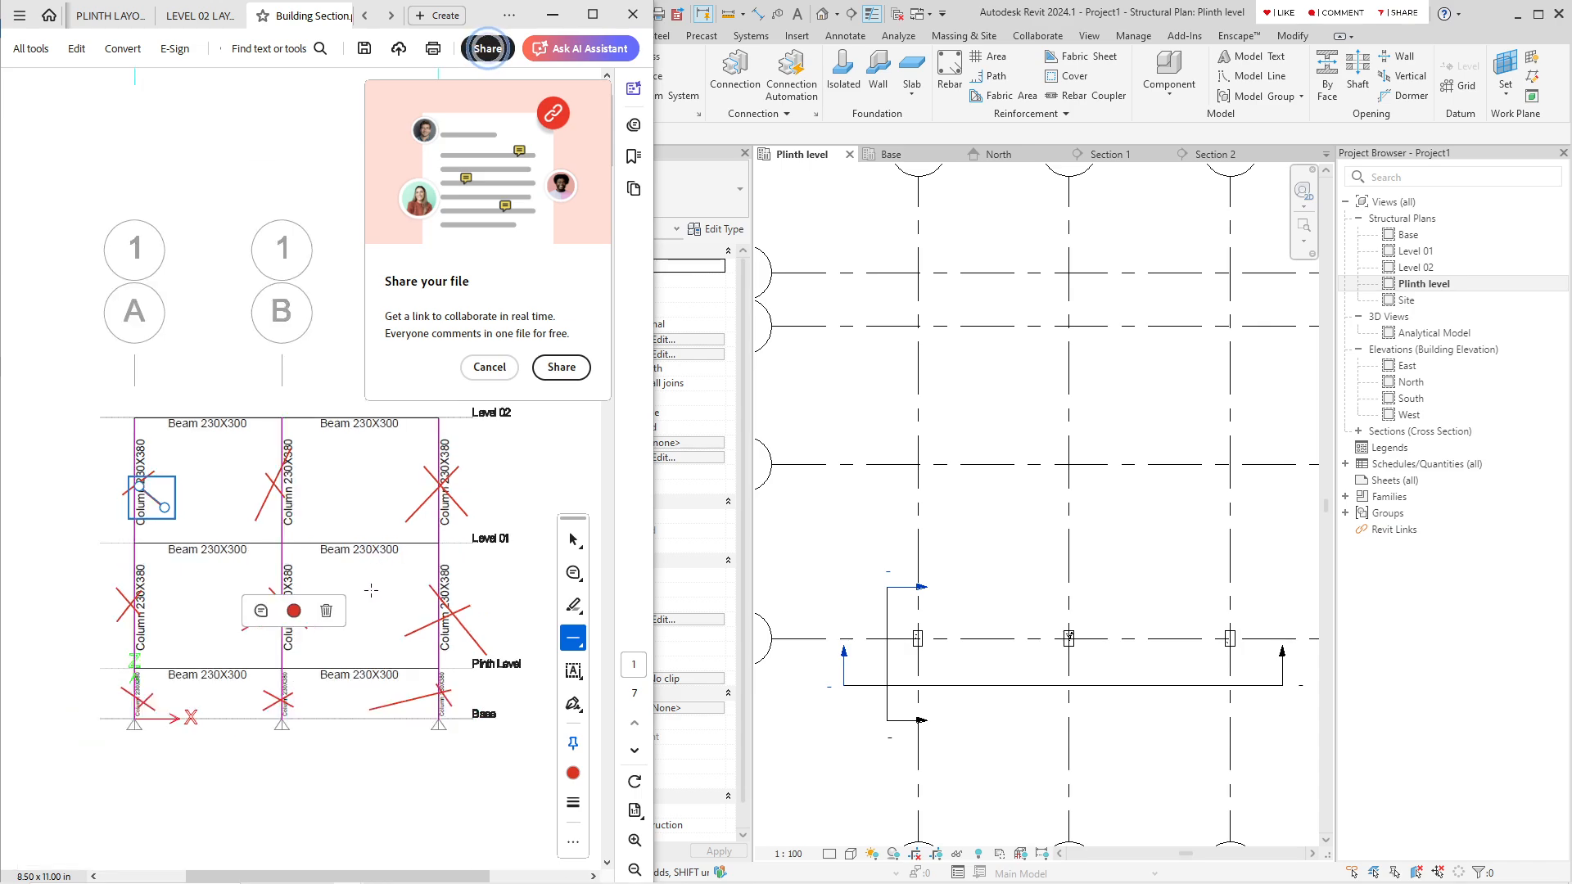
pyautogui.scroll(-5, 377, 592)
pyautogui.scroll(-3, 377, 592)
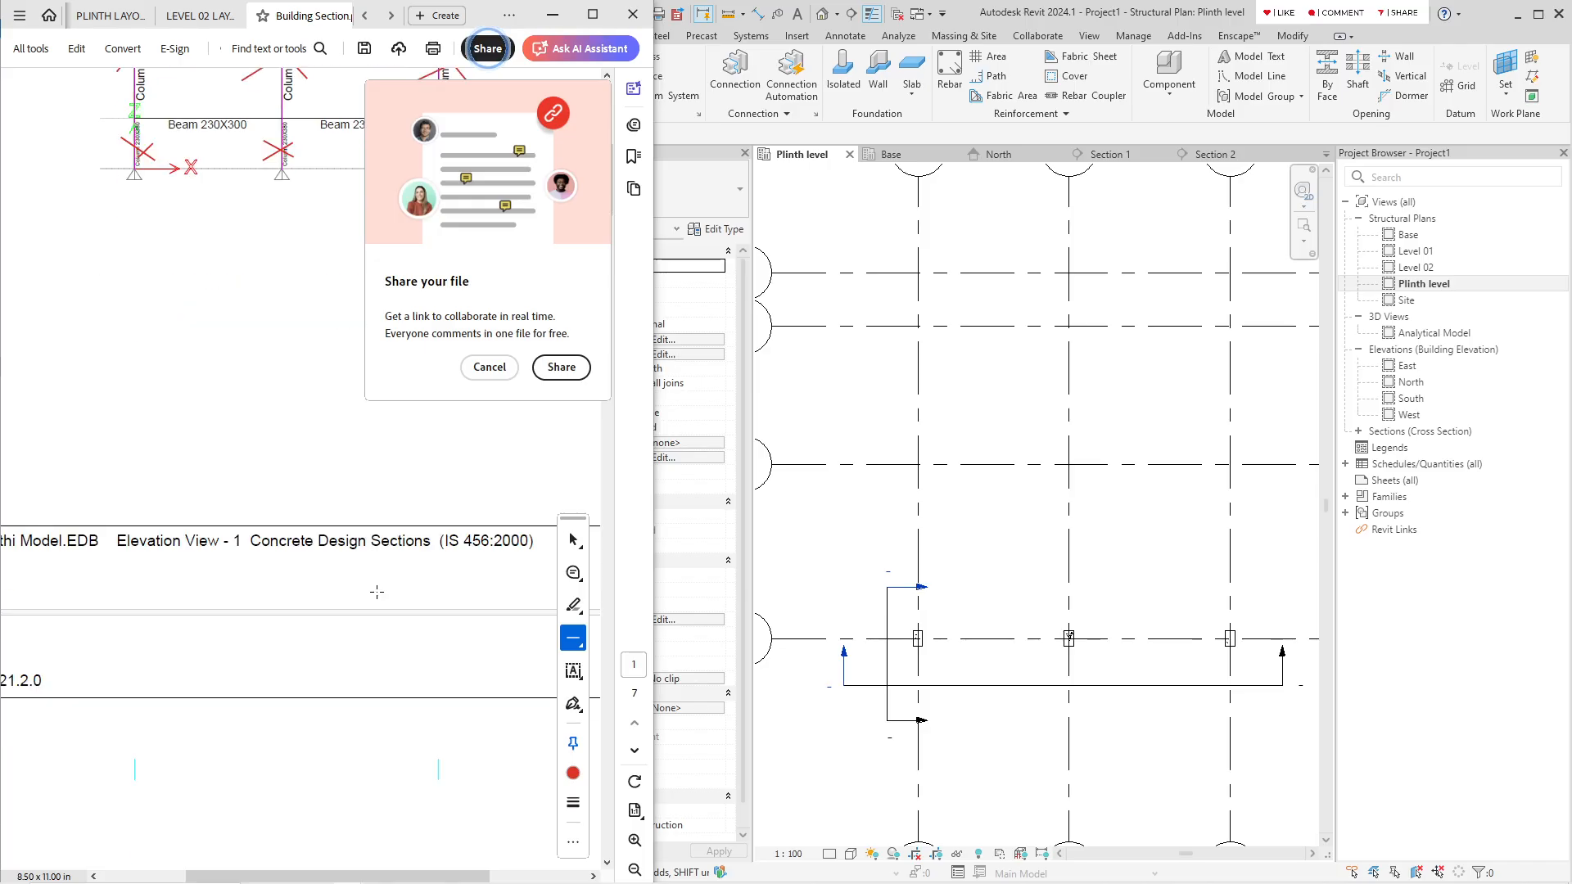
pyautogui.keyDown('ctrl'); pyautogui.scroll(-1, 377, 591); pyautogui.keyUp('ctrl')
pyautogui.scroll(-3, 377, 592)
pyautogui.scroll(-3, 376, 593)
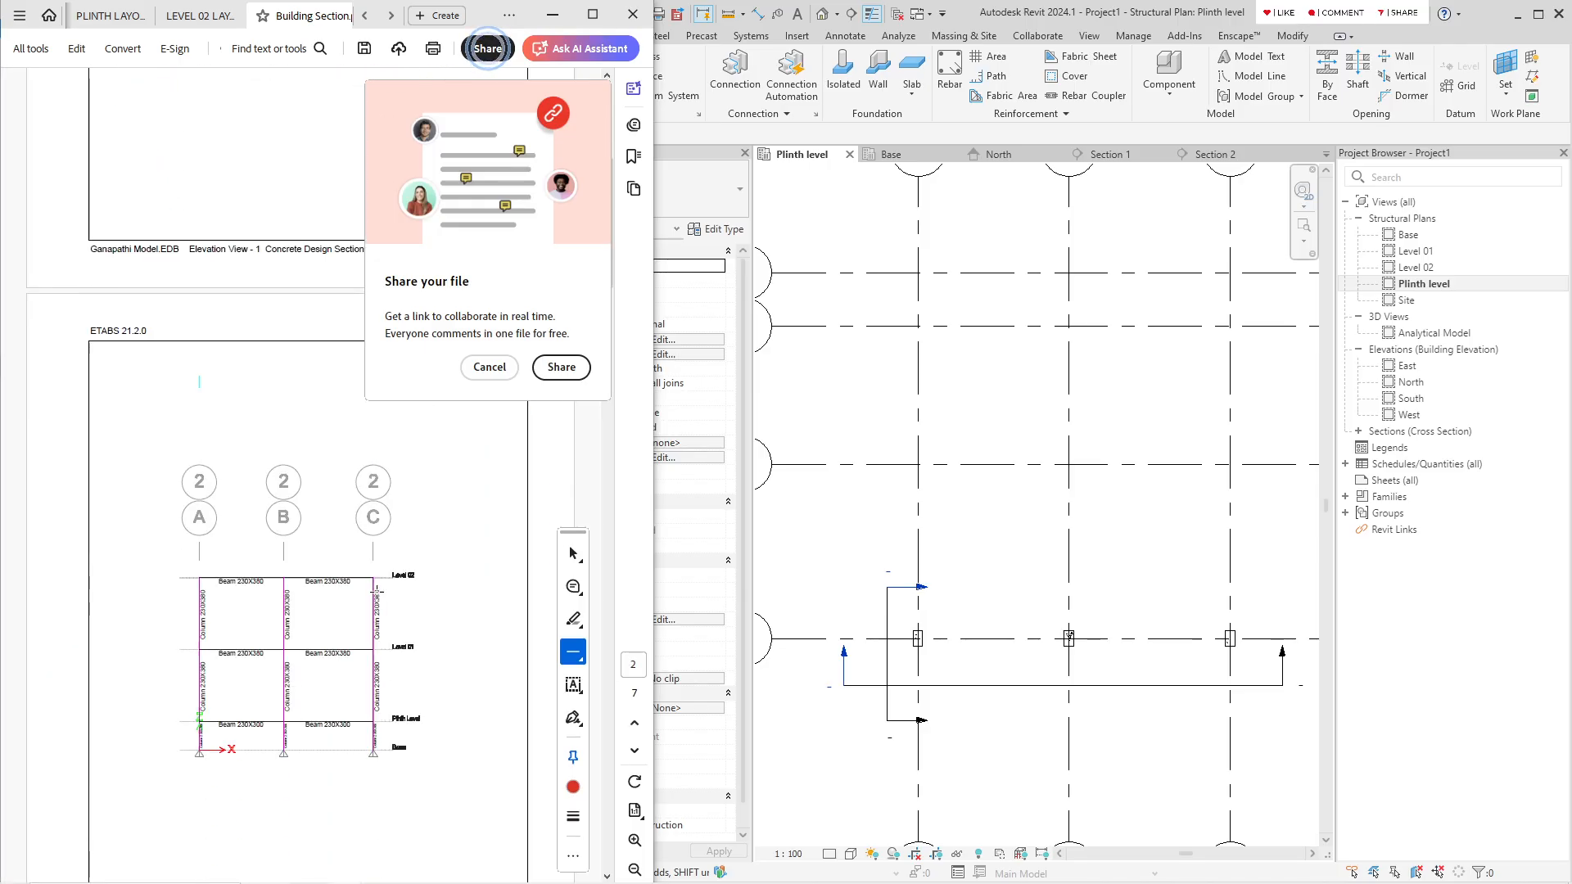
pyautogui.keyDown('ctrl'); pyautogui.scroll(1, 292, 639); pyautogui.keyUp('ctrl')
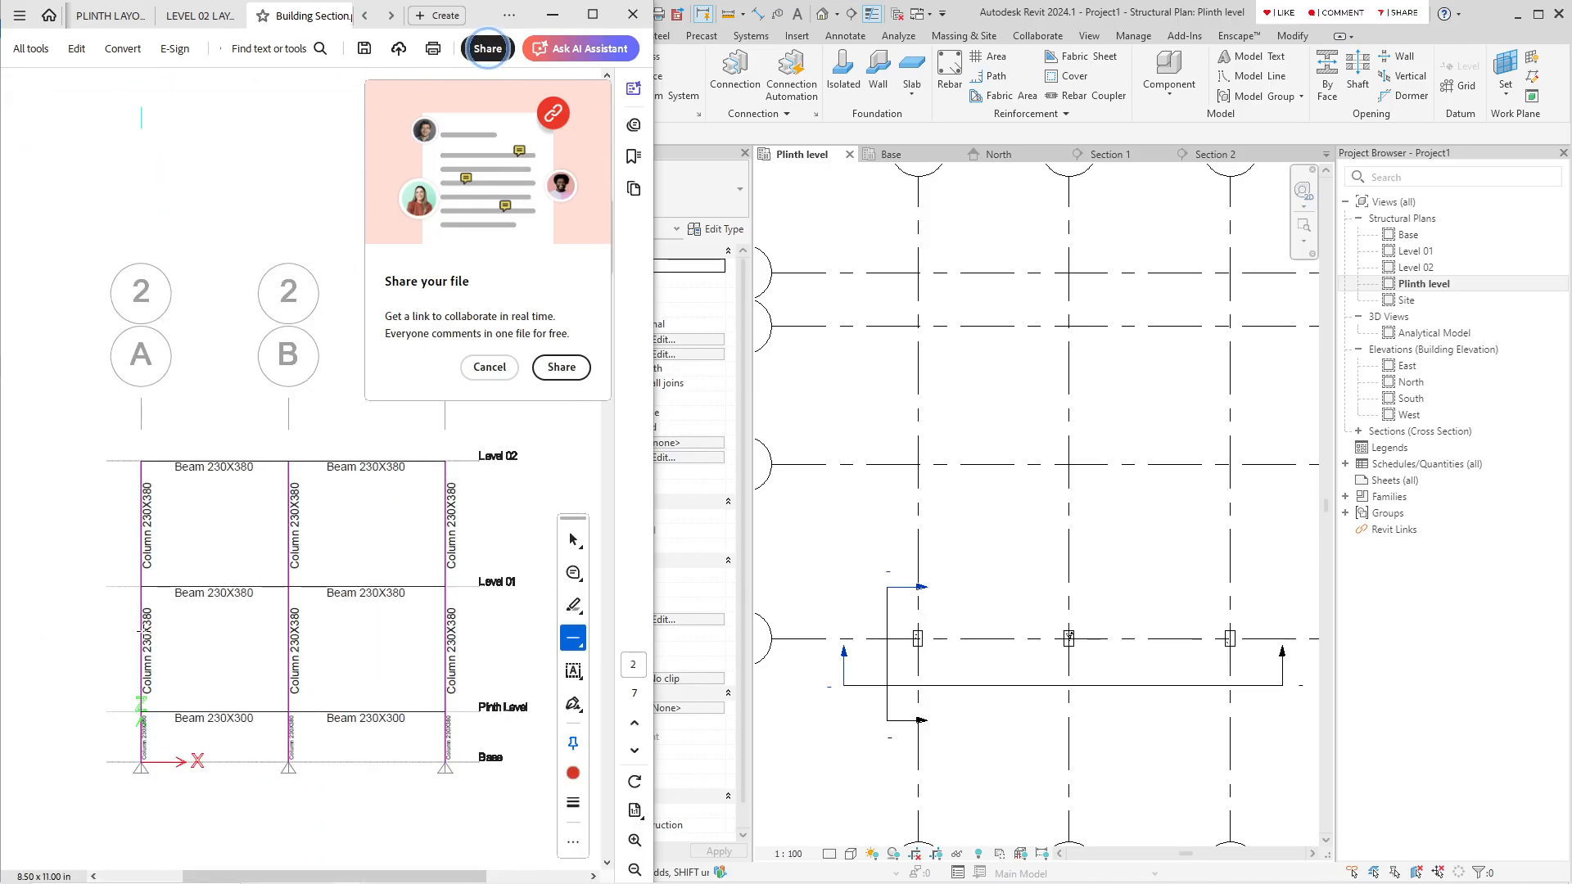
# Step: Copy the three grid 1 columns at A, B and c to grid 2 in the Plinth level plan
pyautogui.click(922, 578)
pyautogui.scroll(-2, 969, 589)
pyautogui.moveTo(970, 592); pyautogui.dragTo(919, 598, button='middle')
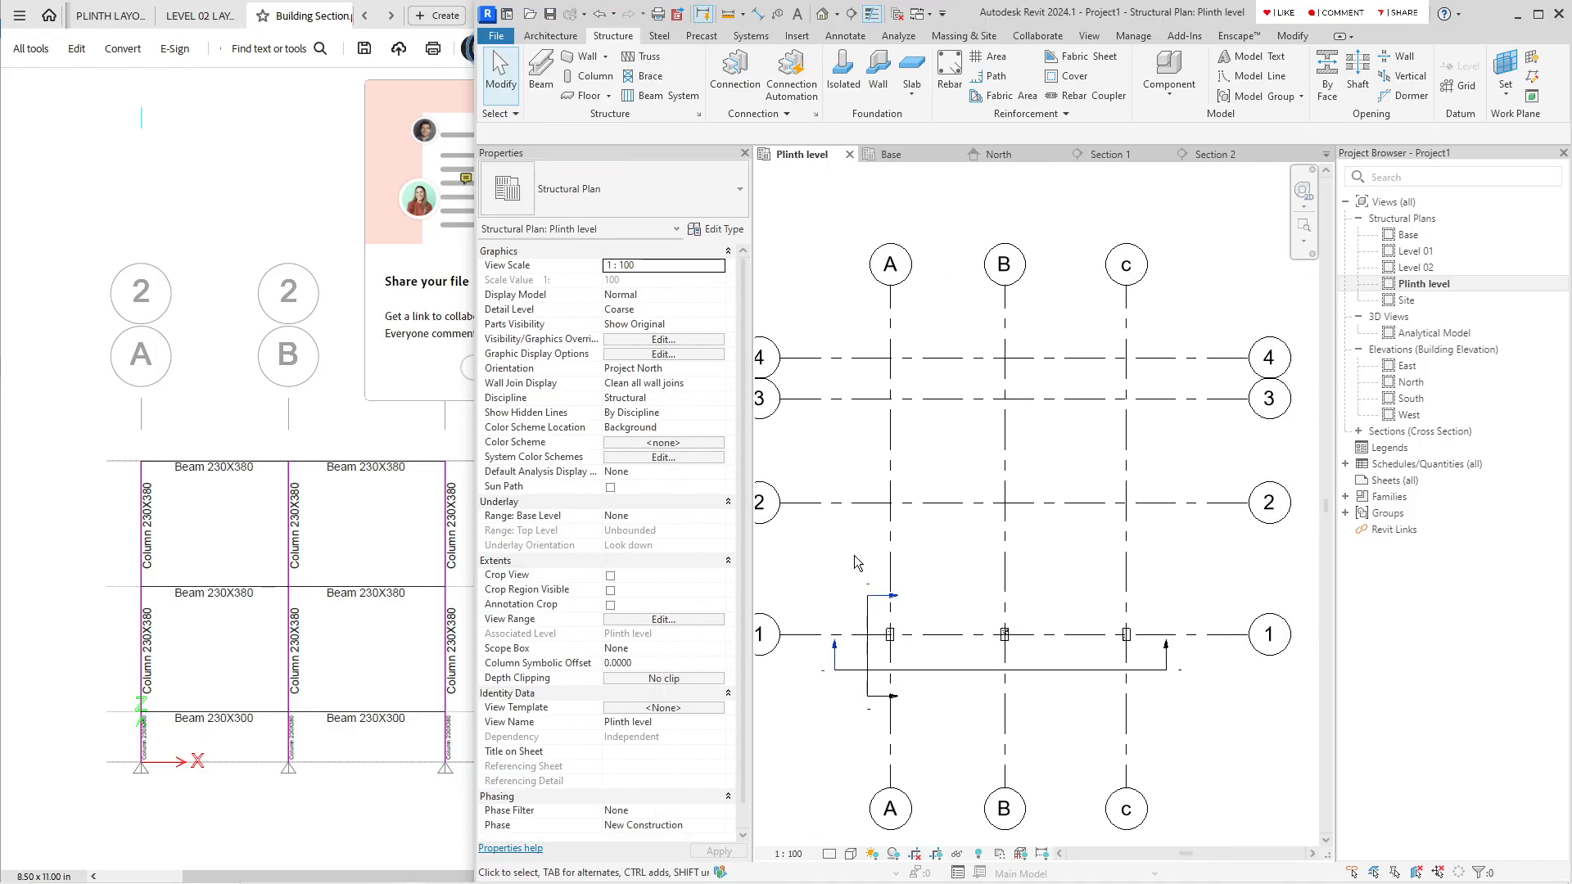
pyautogui.moveTo(865, 544); pyautogui.dragTo(1182, 672)
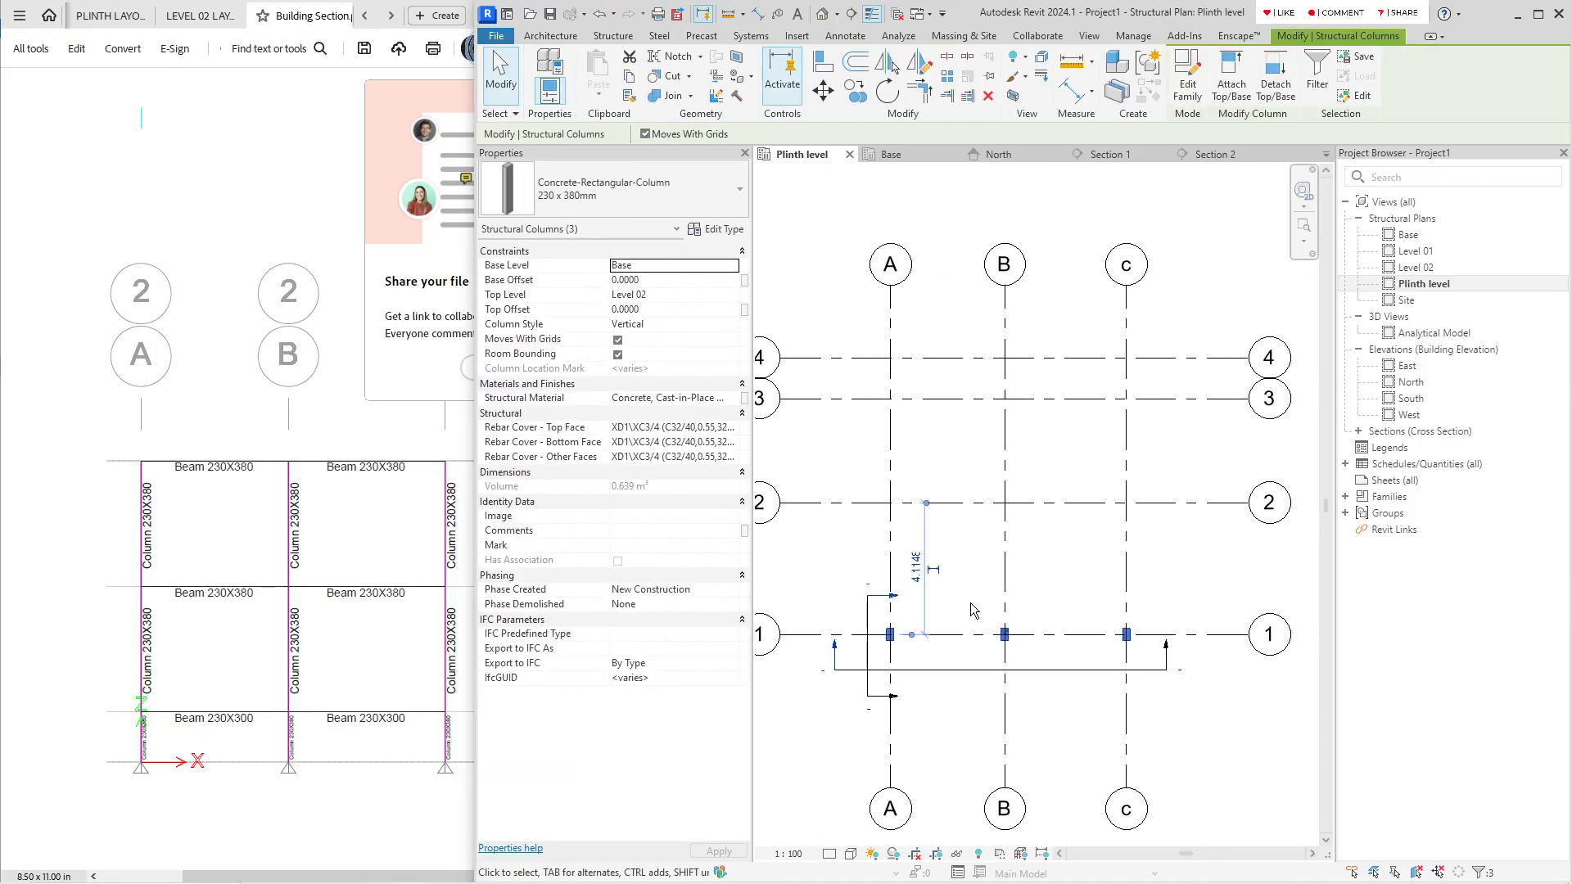
pyautogui.press('c')
pyautogui.press('o')
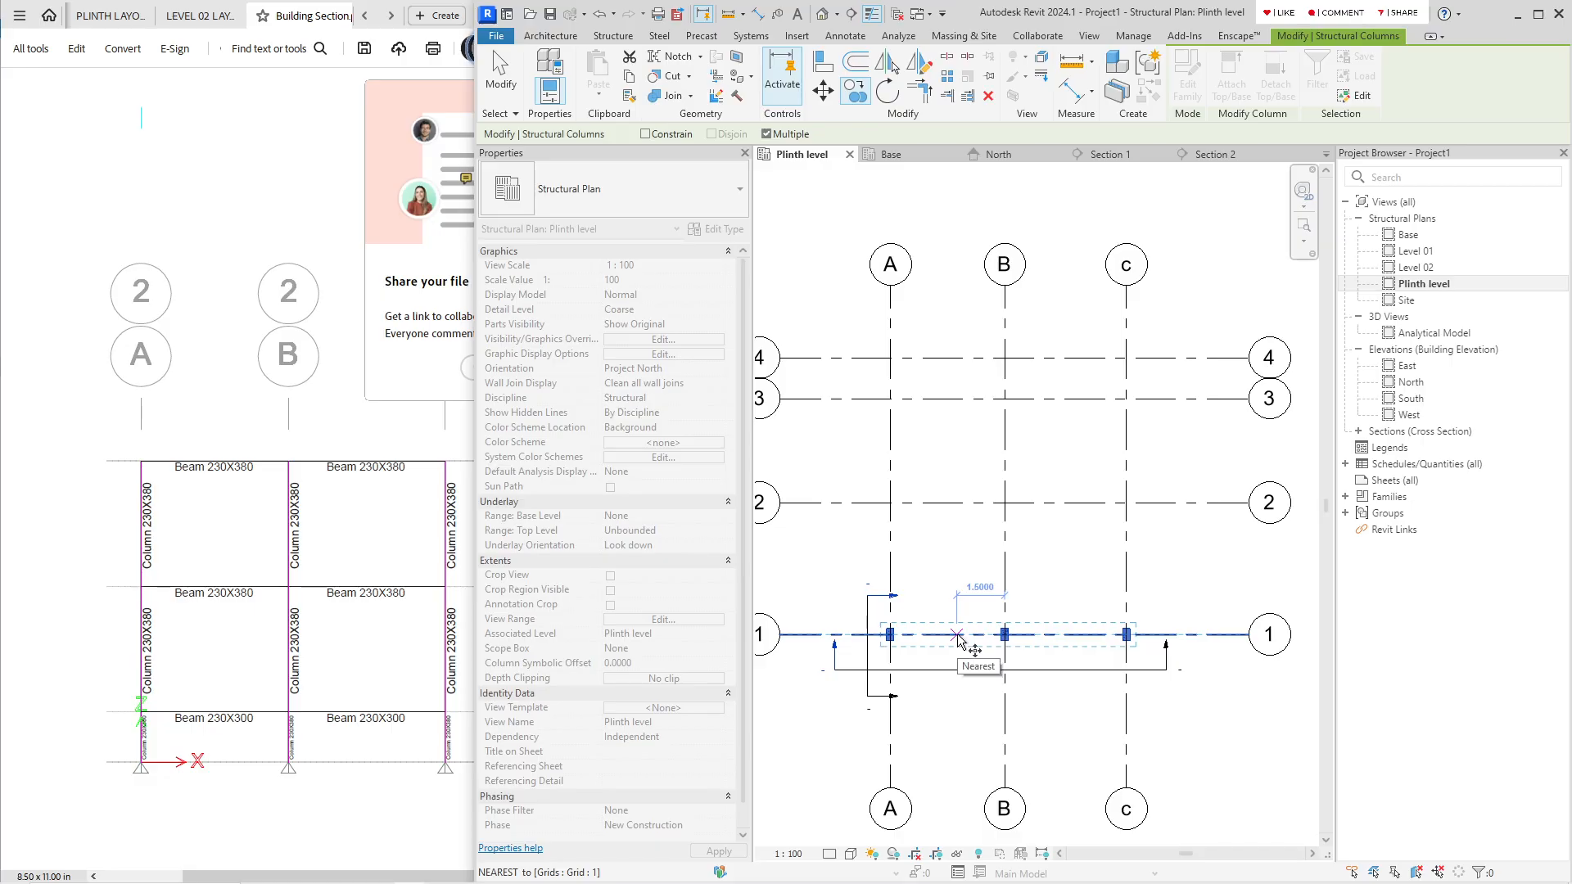
pyautogui.scroll(1, 959, 639)
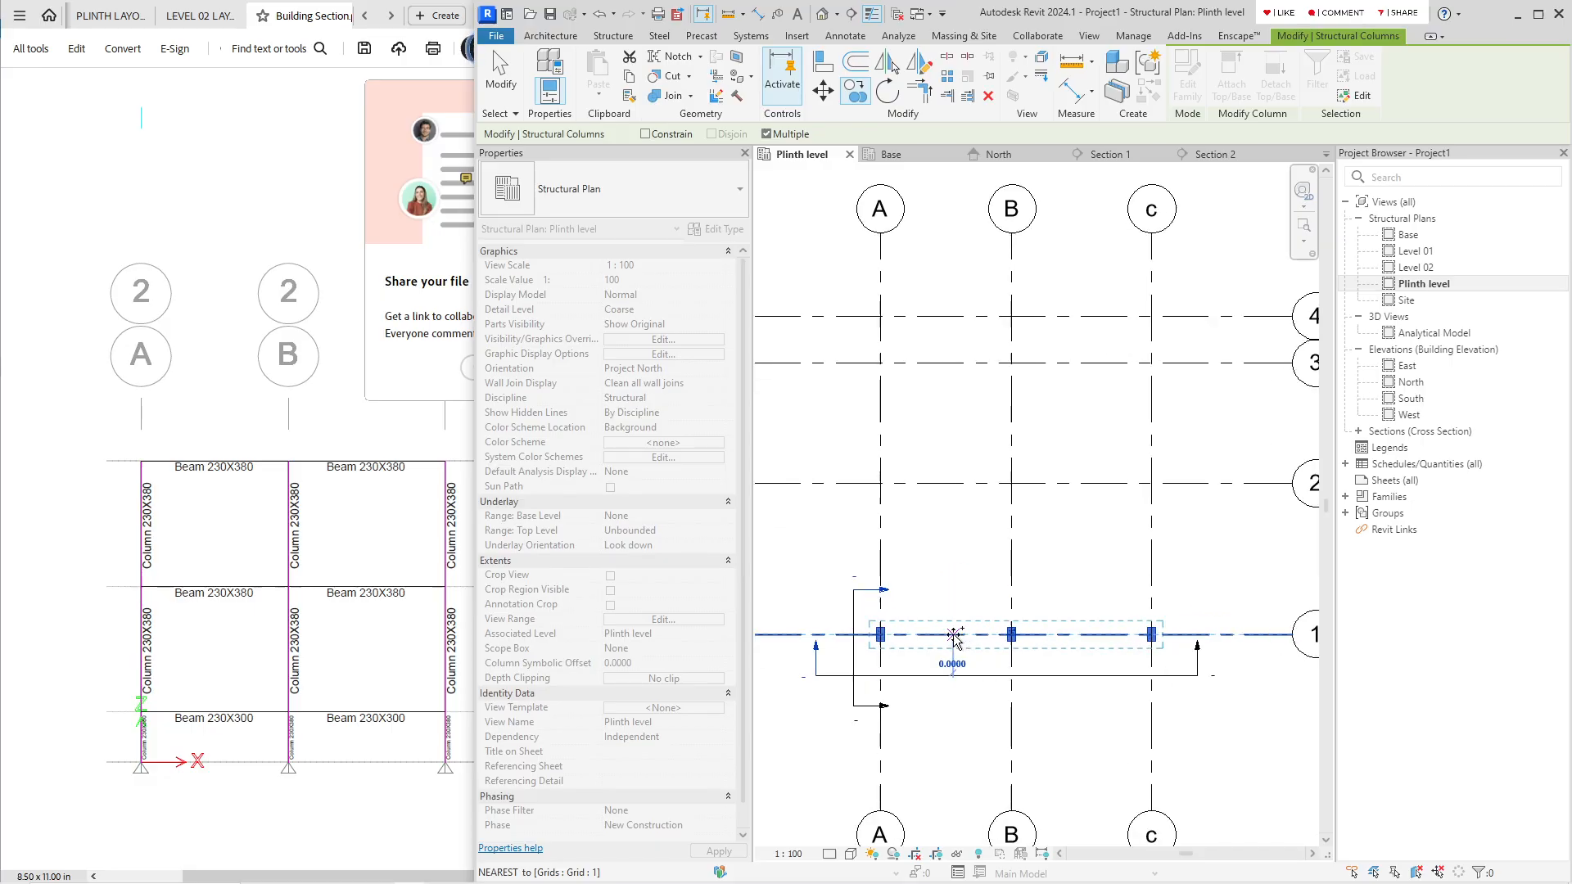
pyautogui.click(953, 485)
pyautogui.moveTo(959, 497); pyautogui.dragTo(958, 537, button='middle')
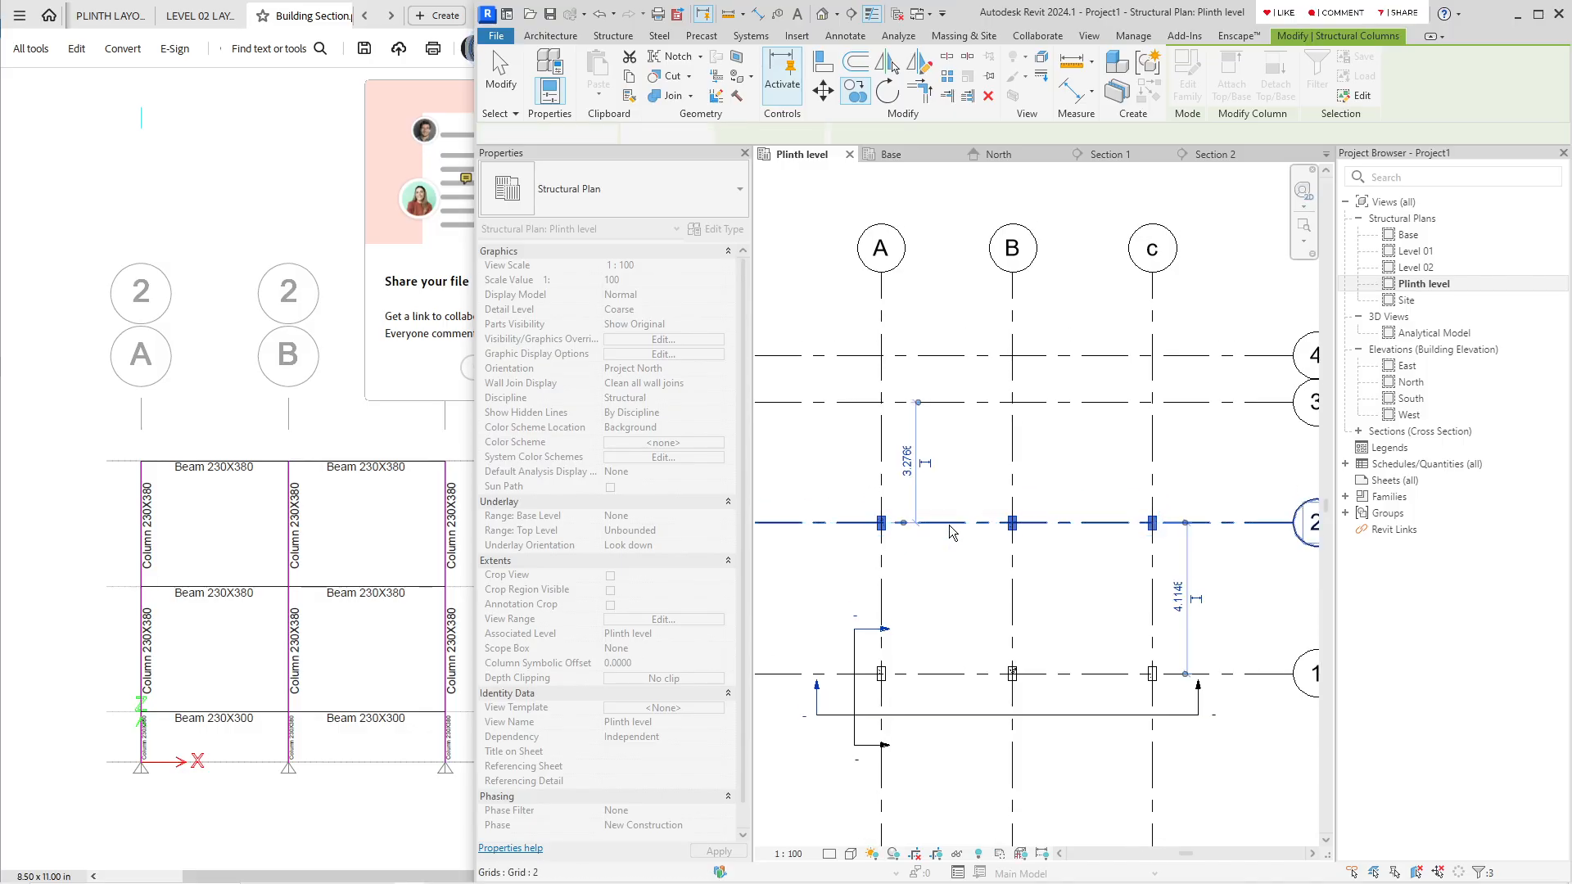
pyautogui.press('Escape')
pyautogui.press('Escape')
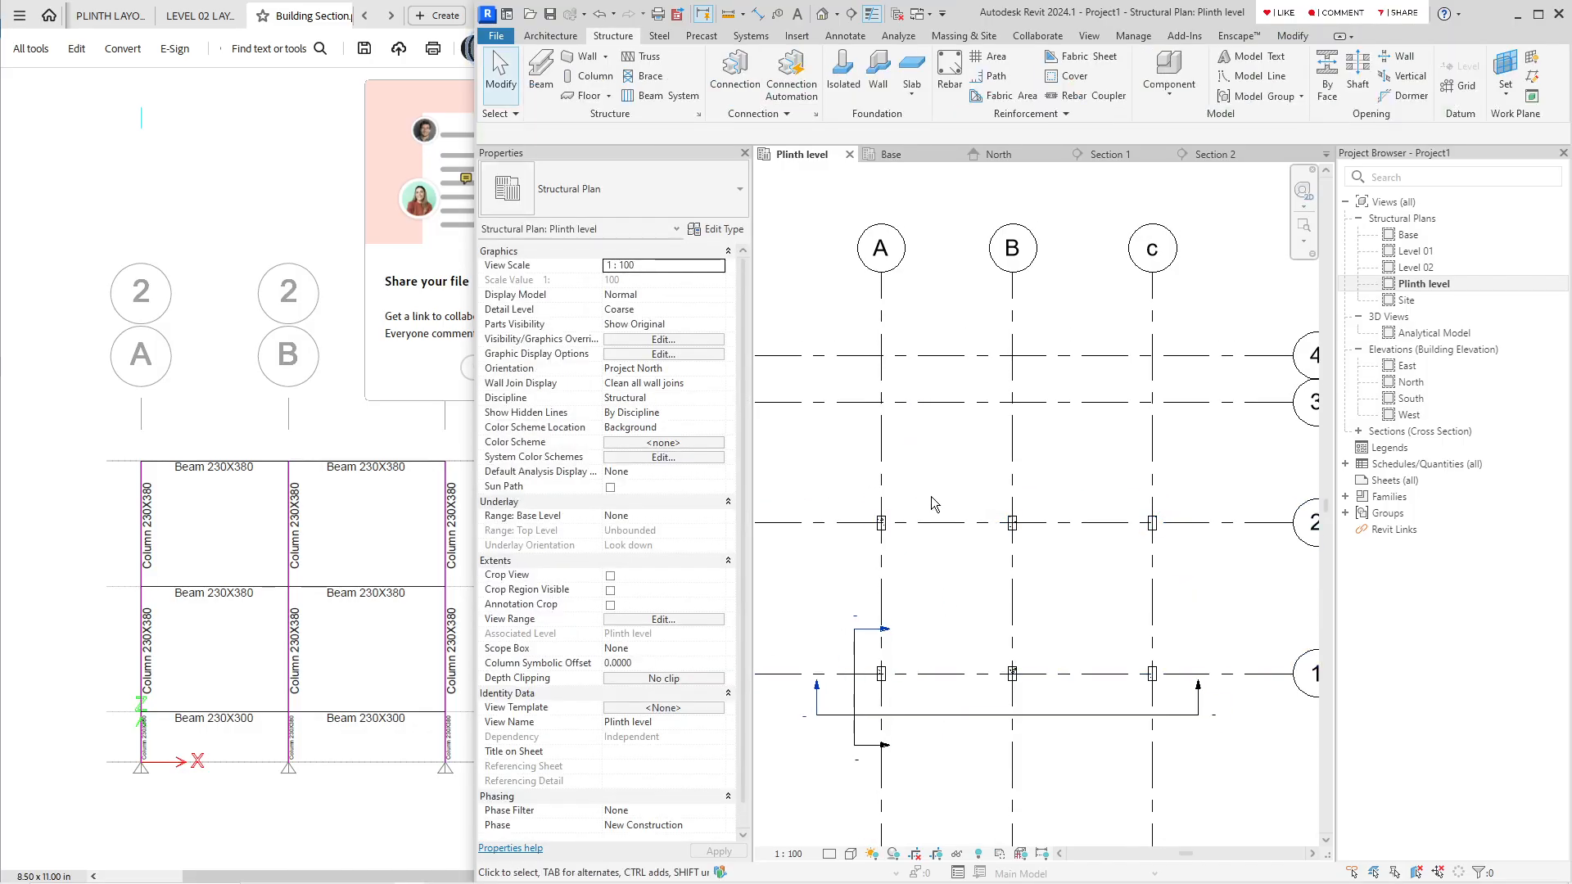
# Step: Move both section lines from grid 1 to grid 2 and open Section 1 to check the copied columns
pyautogui.scroll(-2, 976, 735)
pyautogui.click(975, 724)
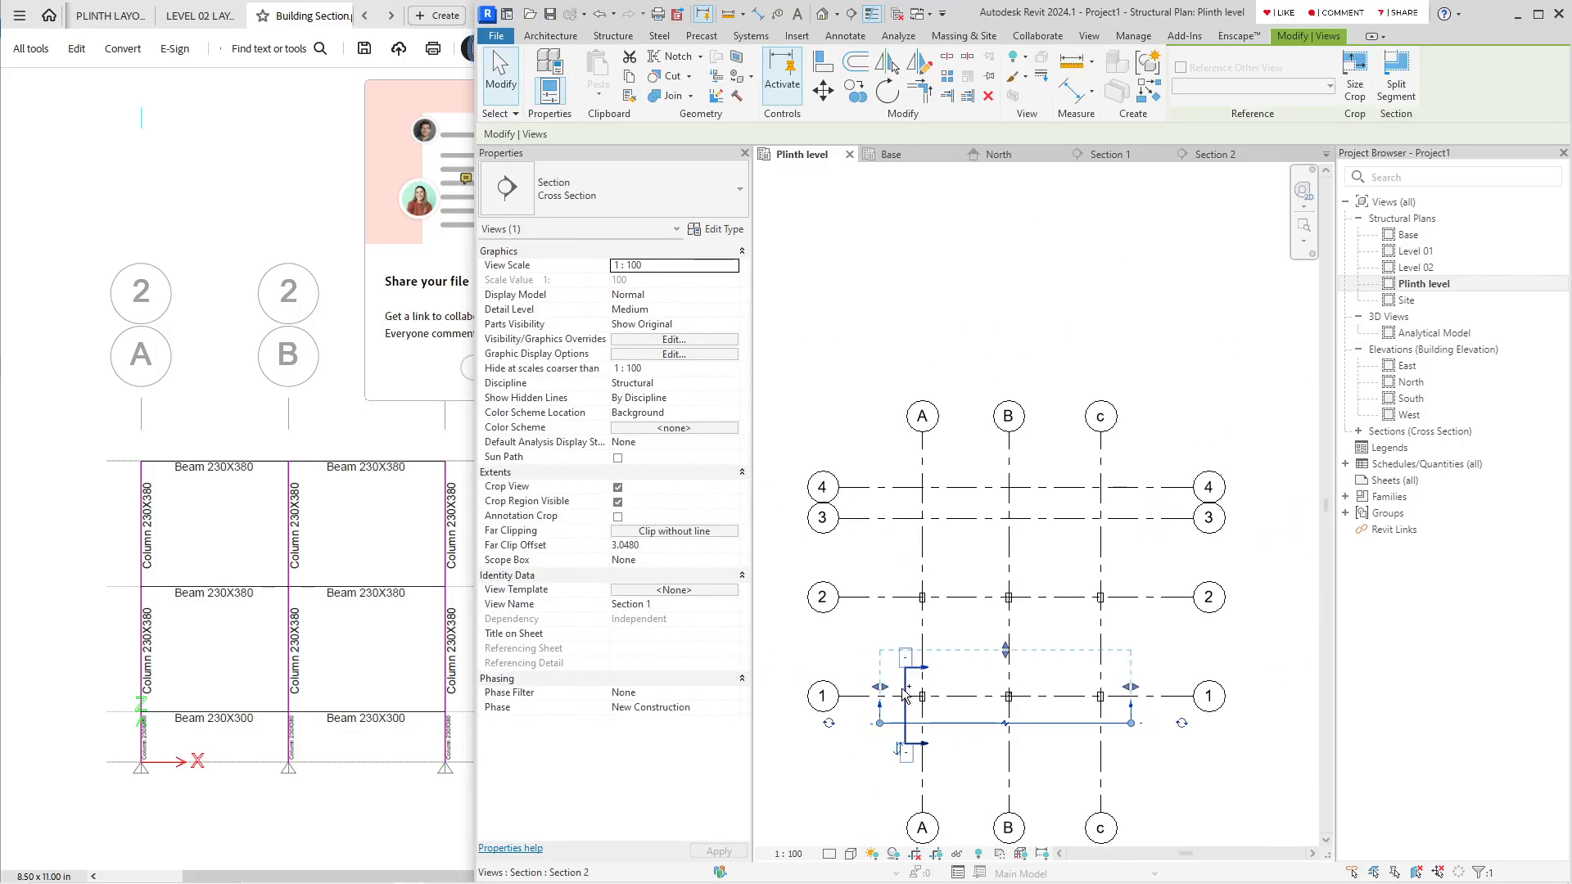
pyautogui.keyDown('ctrl'); pyautogui.click(905, 691); pyautogui.keyUp('ctrl')
pyautogui.moveTo(901, 687); pyautogui.dragTo(890, 590)
pyautogui.click(986, 631)
pyautogui.rightClick(964, 612)
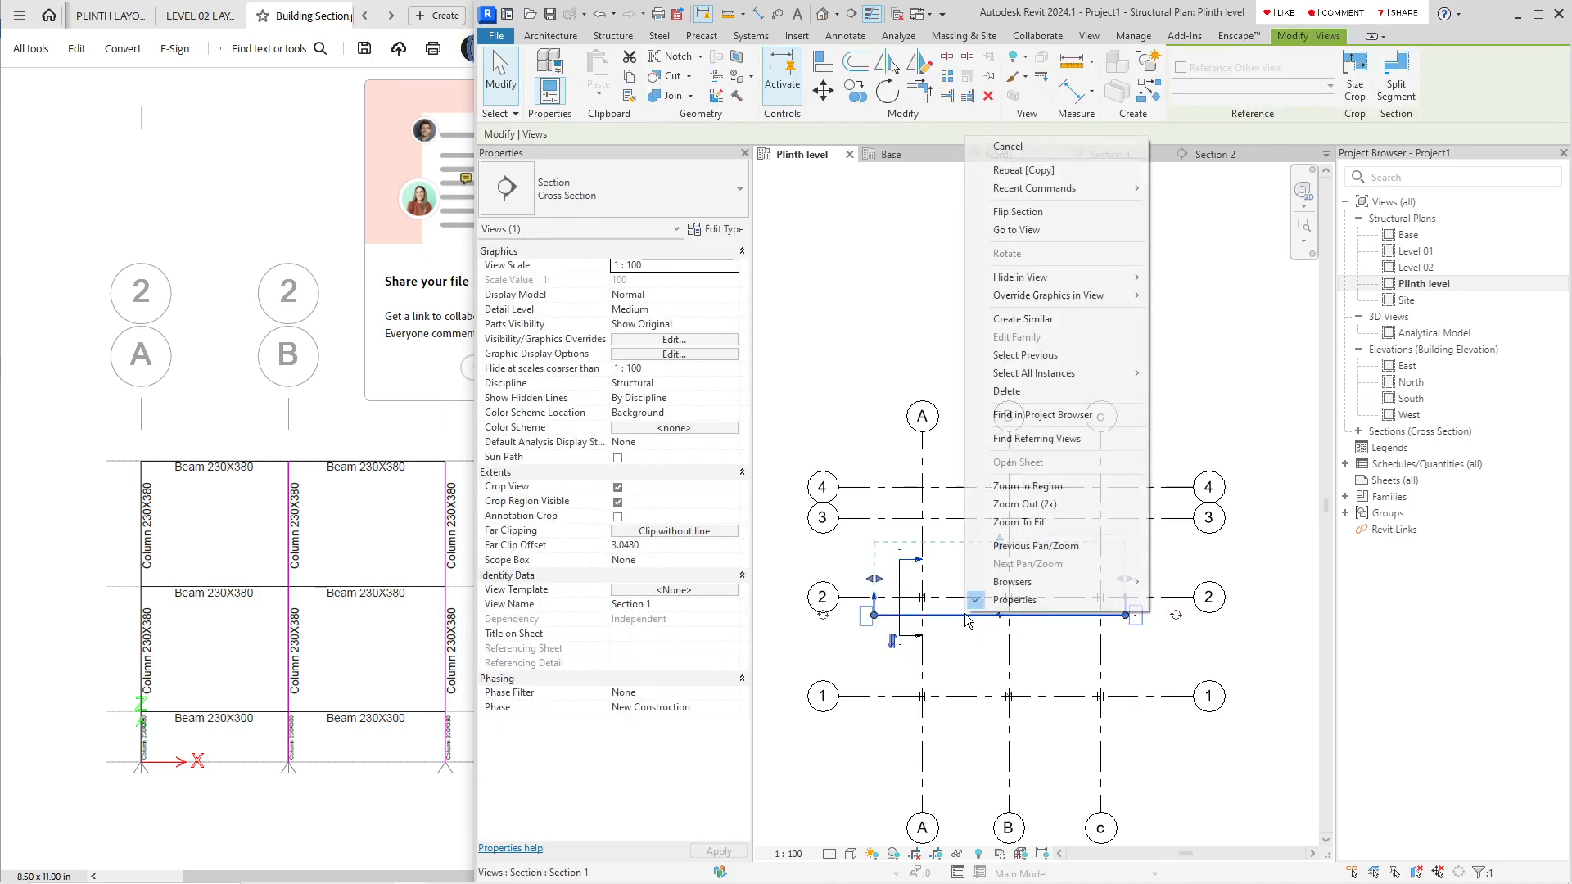
pyautogui.click(1020, 232)
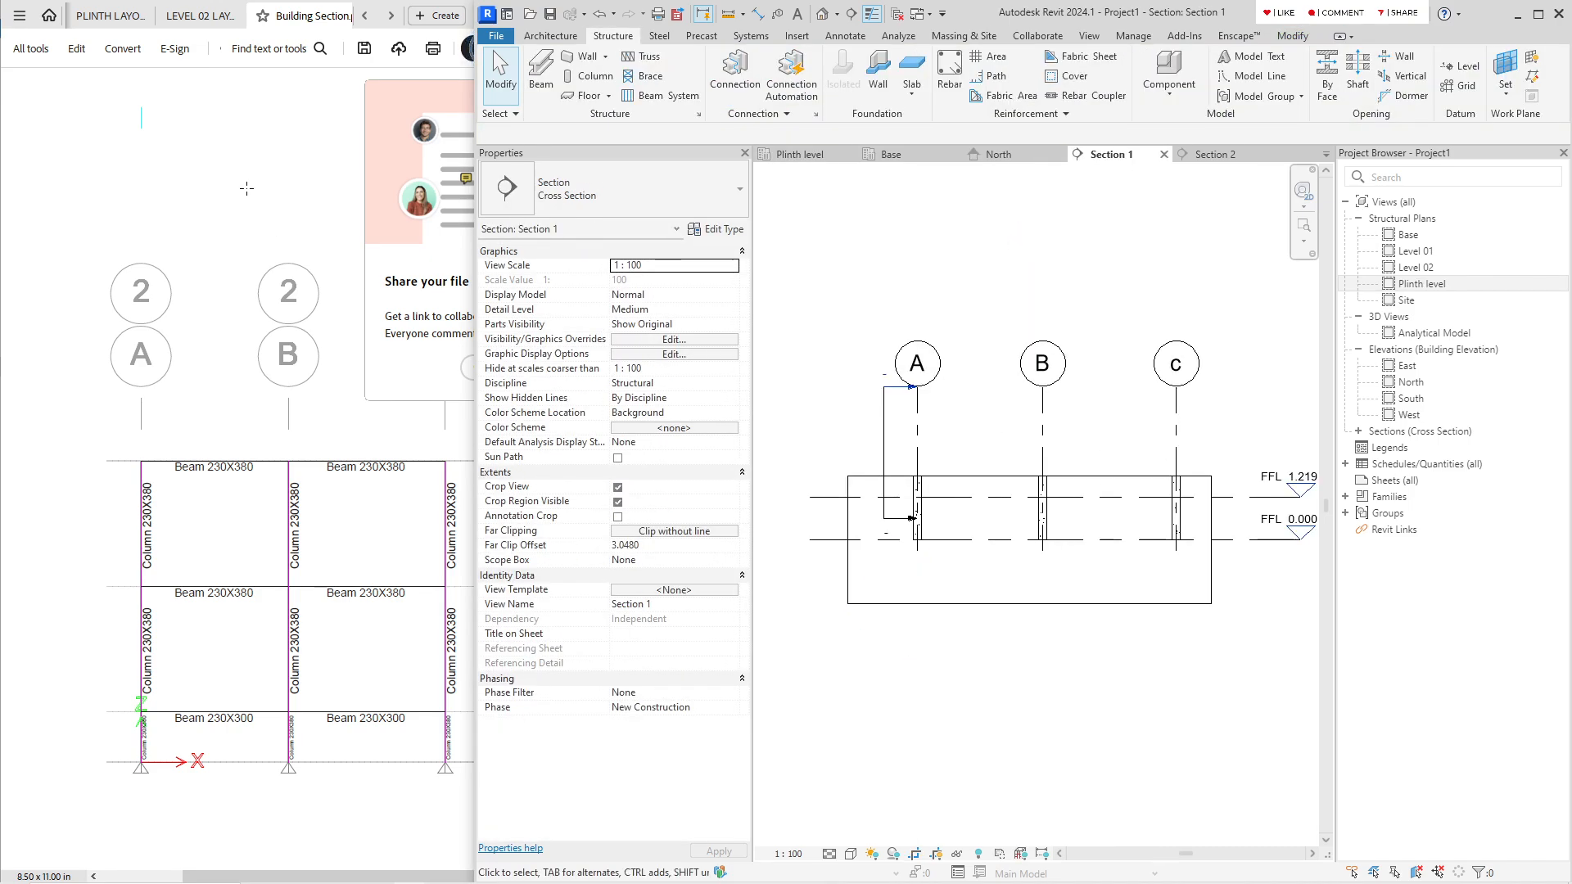
# Step: Dismiss the file-sharing prompt covering the grid 2 elevation in the PDF
pyautogui.click(449, 109)
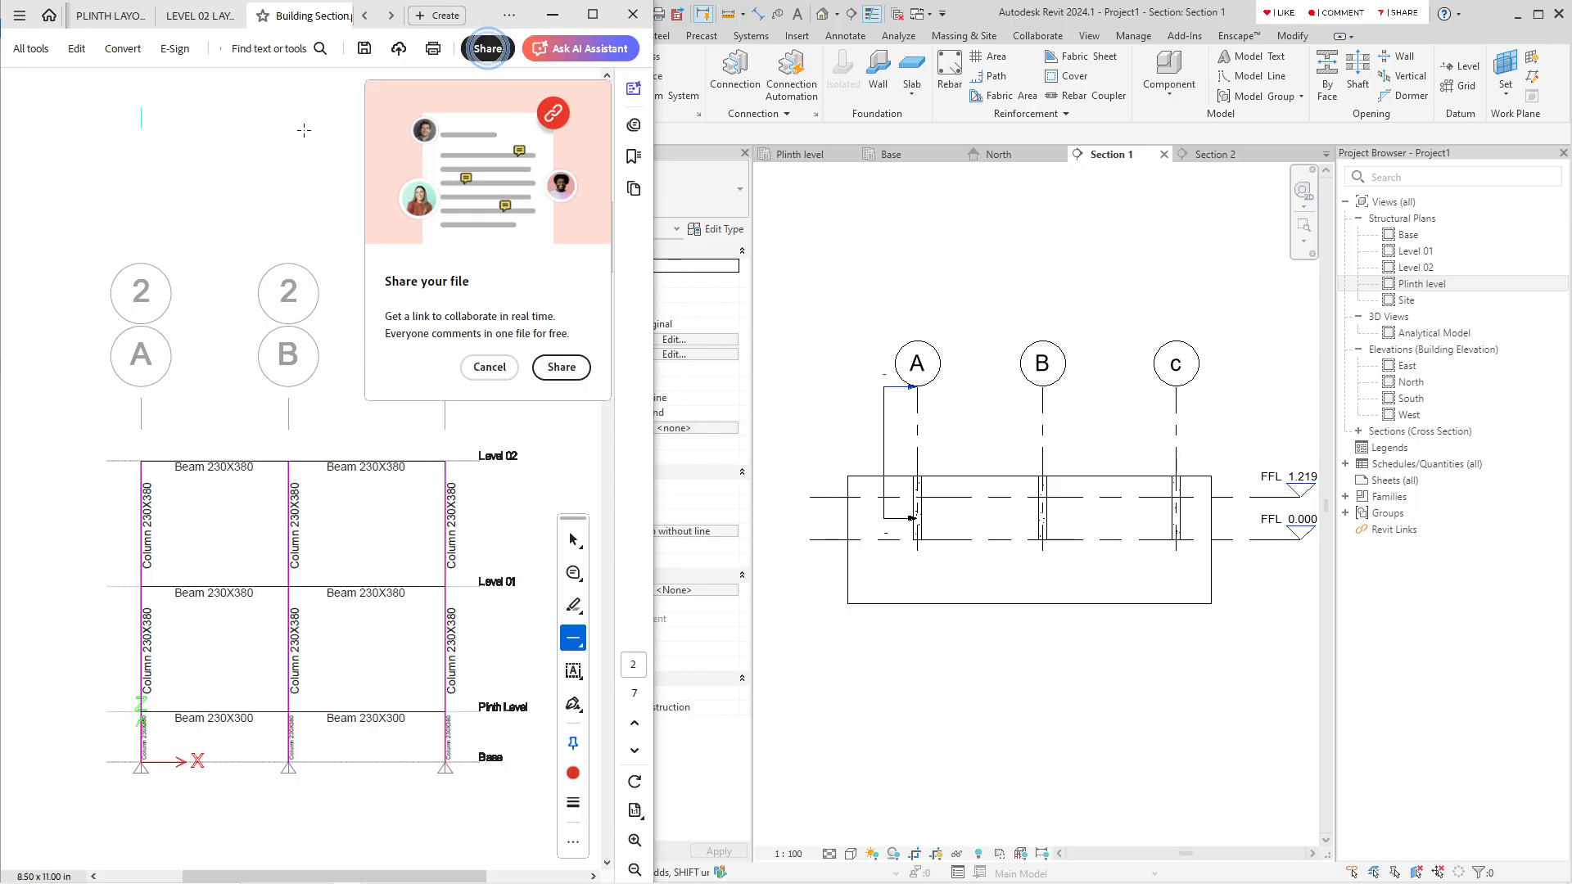
pyautogui.click(490, 367)
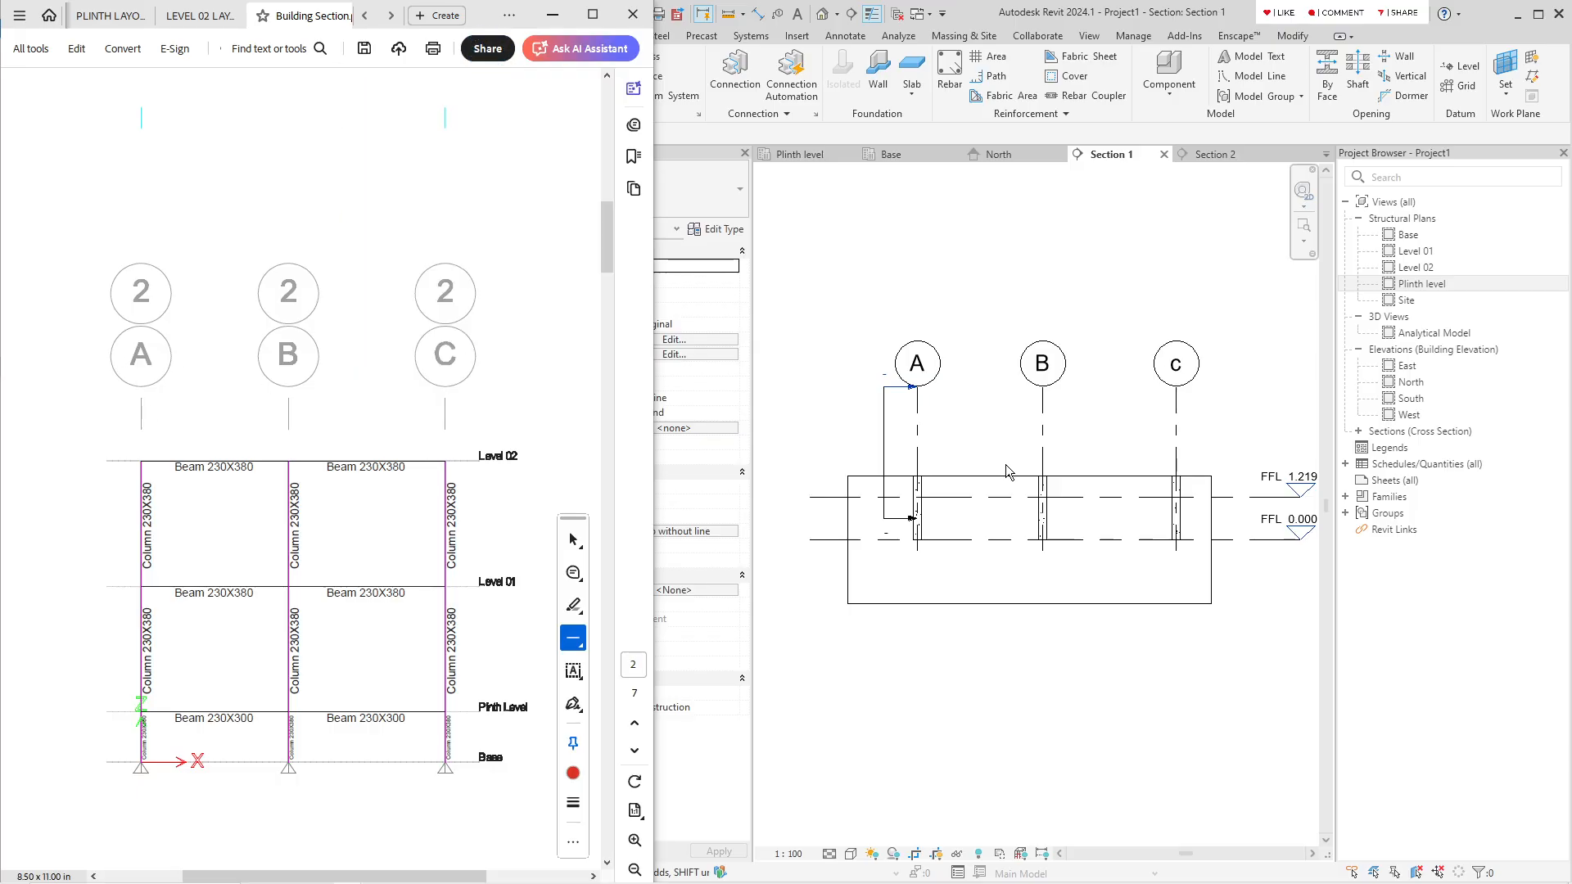
pyautogui.click(912, 494)
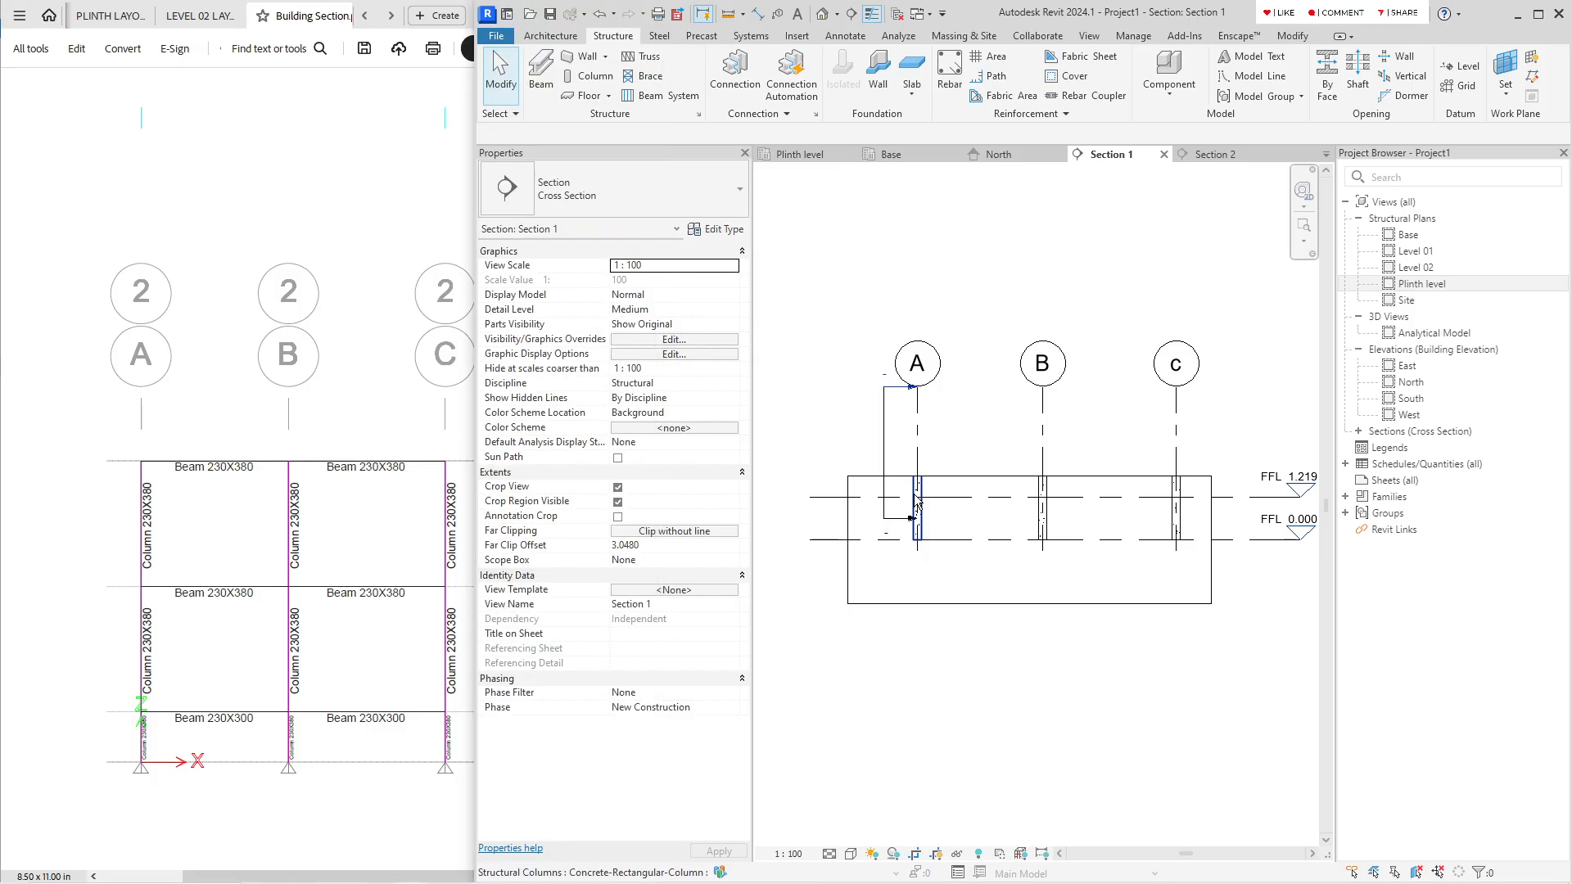
# Step: Return to the Plinth level plan and close all the inactive views
pyautogui.click(774, 152)
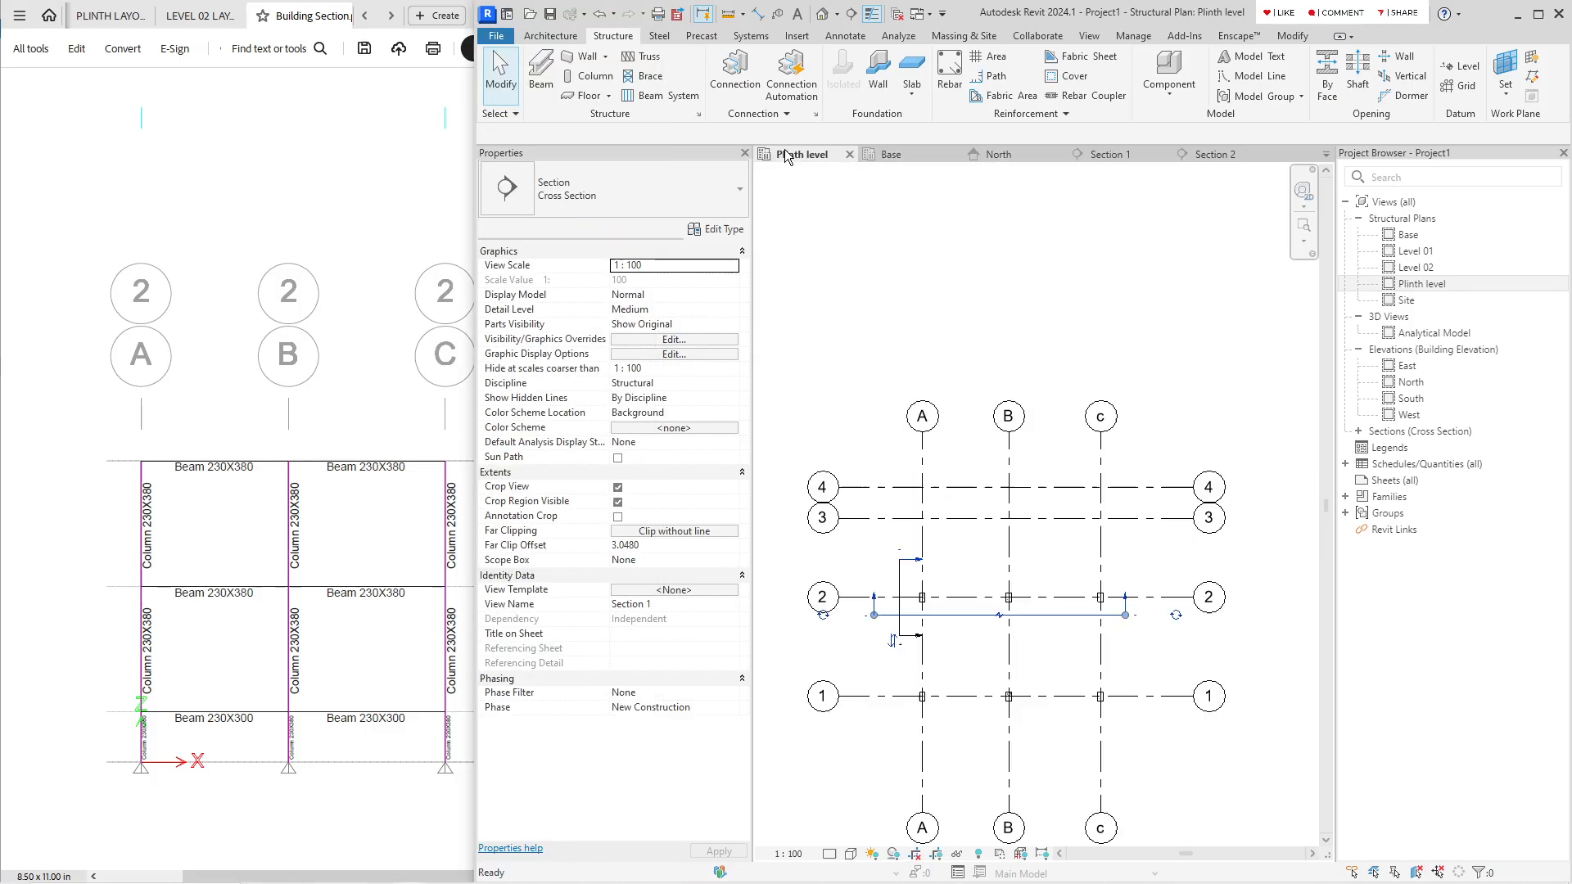
pyautogui.click(896, 20)
pyautogui.scroll(-3, 1042, 446)
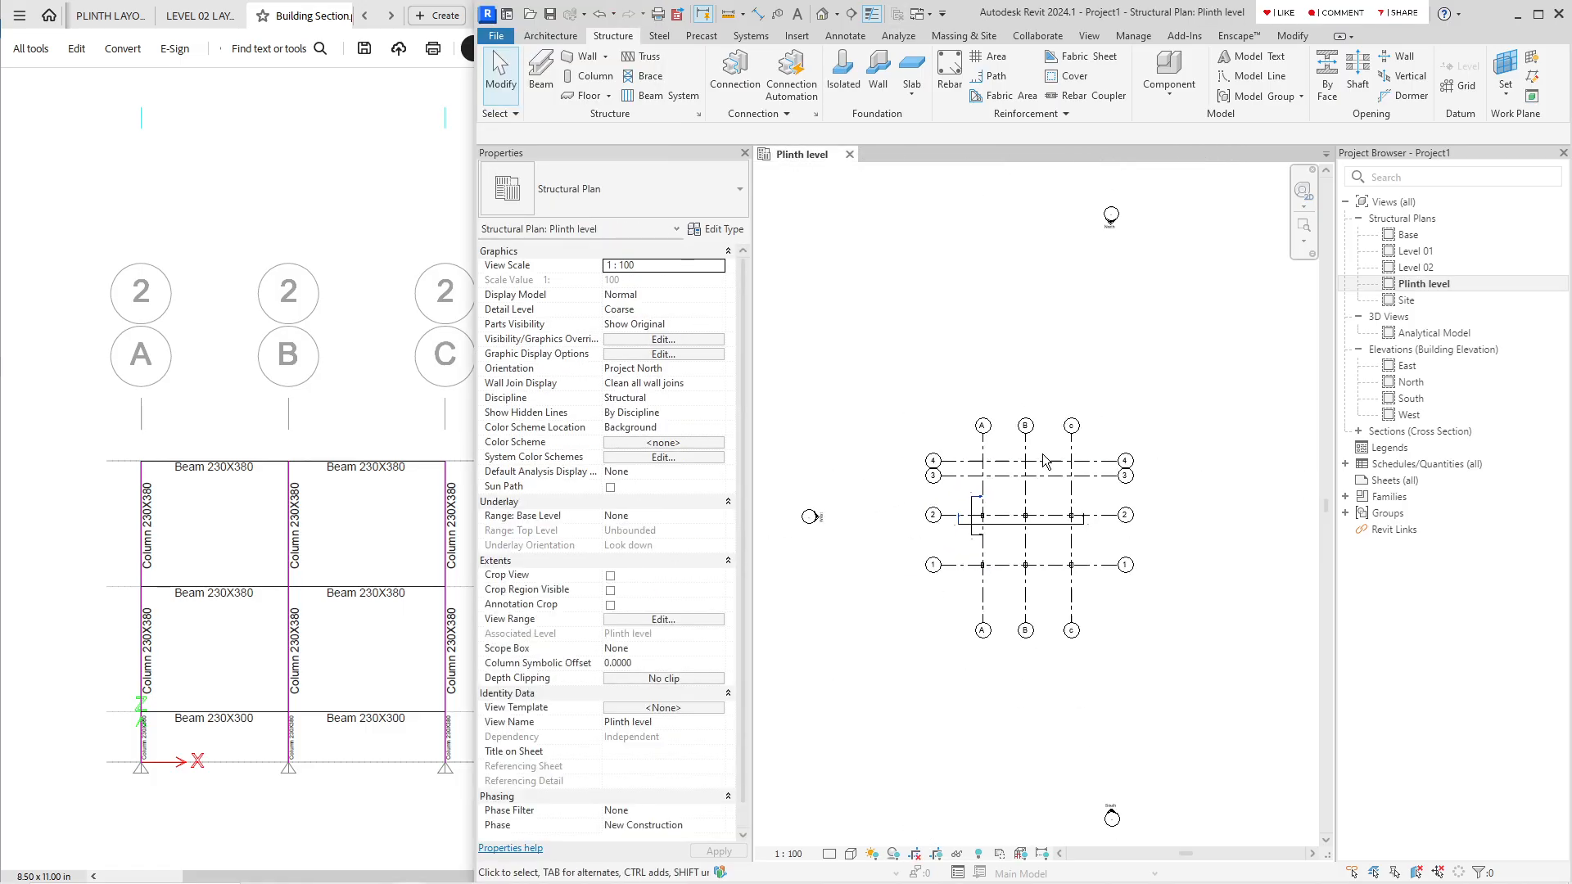
pyautogui.scroll(3, 1035, 557)
pyautogui.click(1040, 500)
pyautogui.scroll(2, 1039, 501)
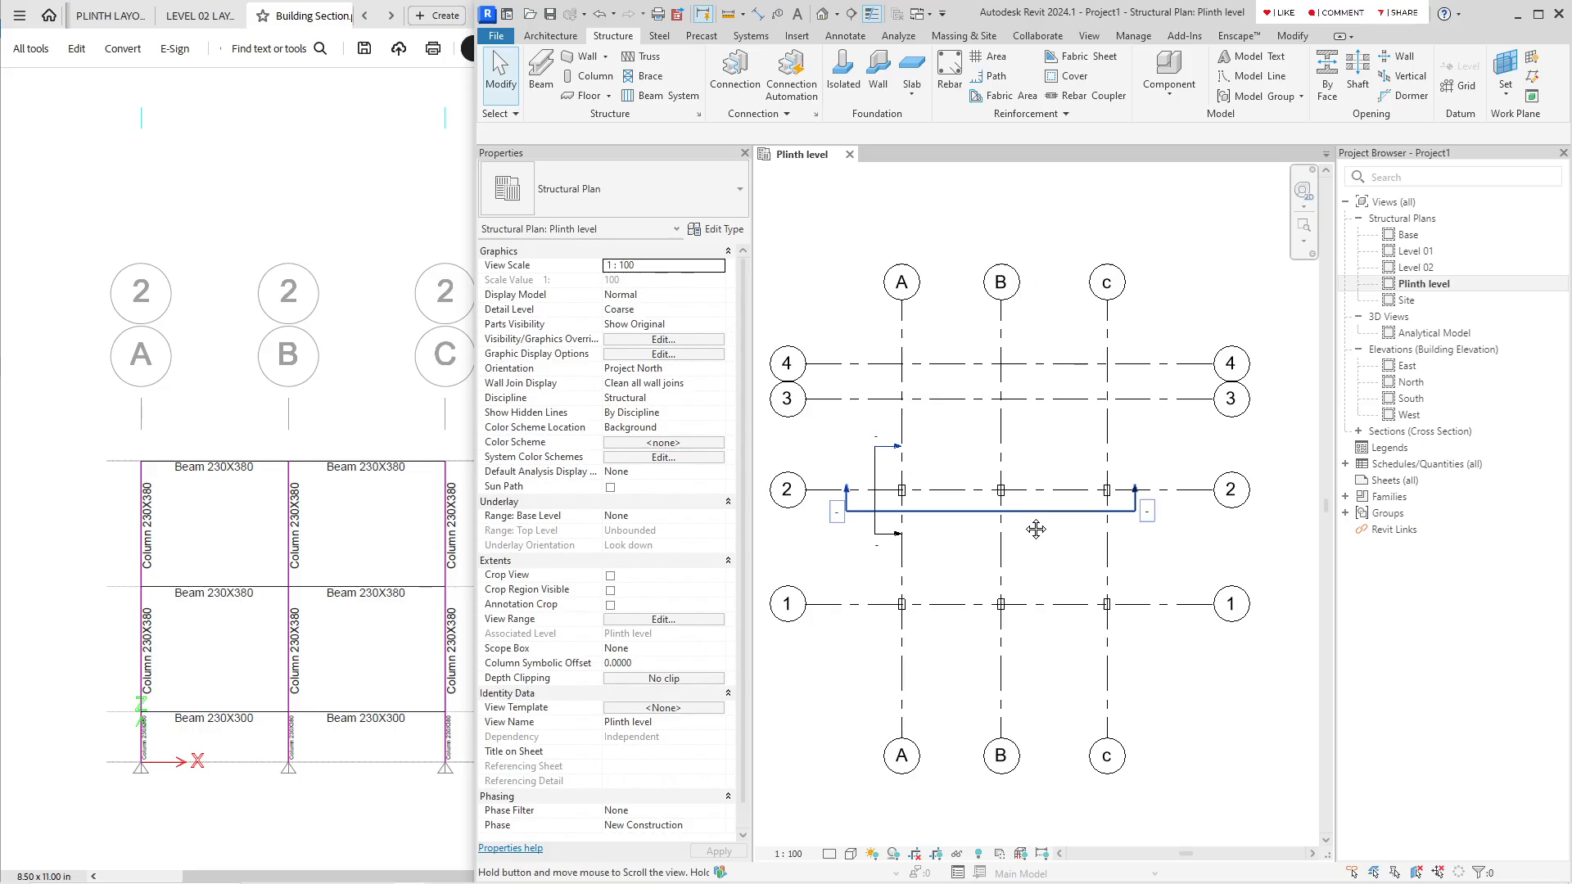
pyautogui.moveTo(931, 540); pyautogui.dragTo(951, 564, button='middle')
# Step: Cross out the modelled grid 2 columns at A, B and C on every storey in the PDF with red Line markups
pyautogui.click(117, 505)
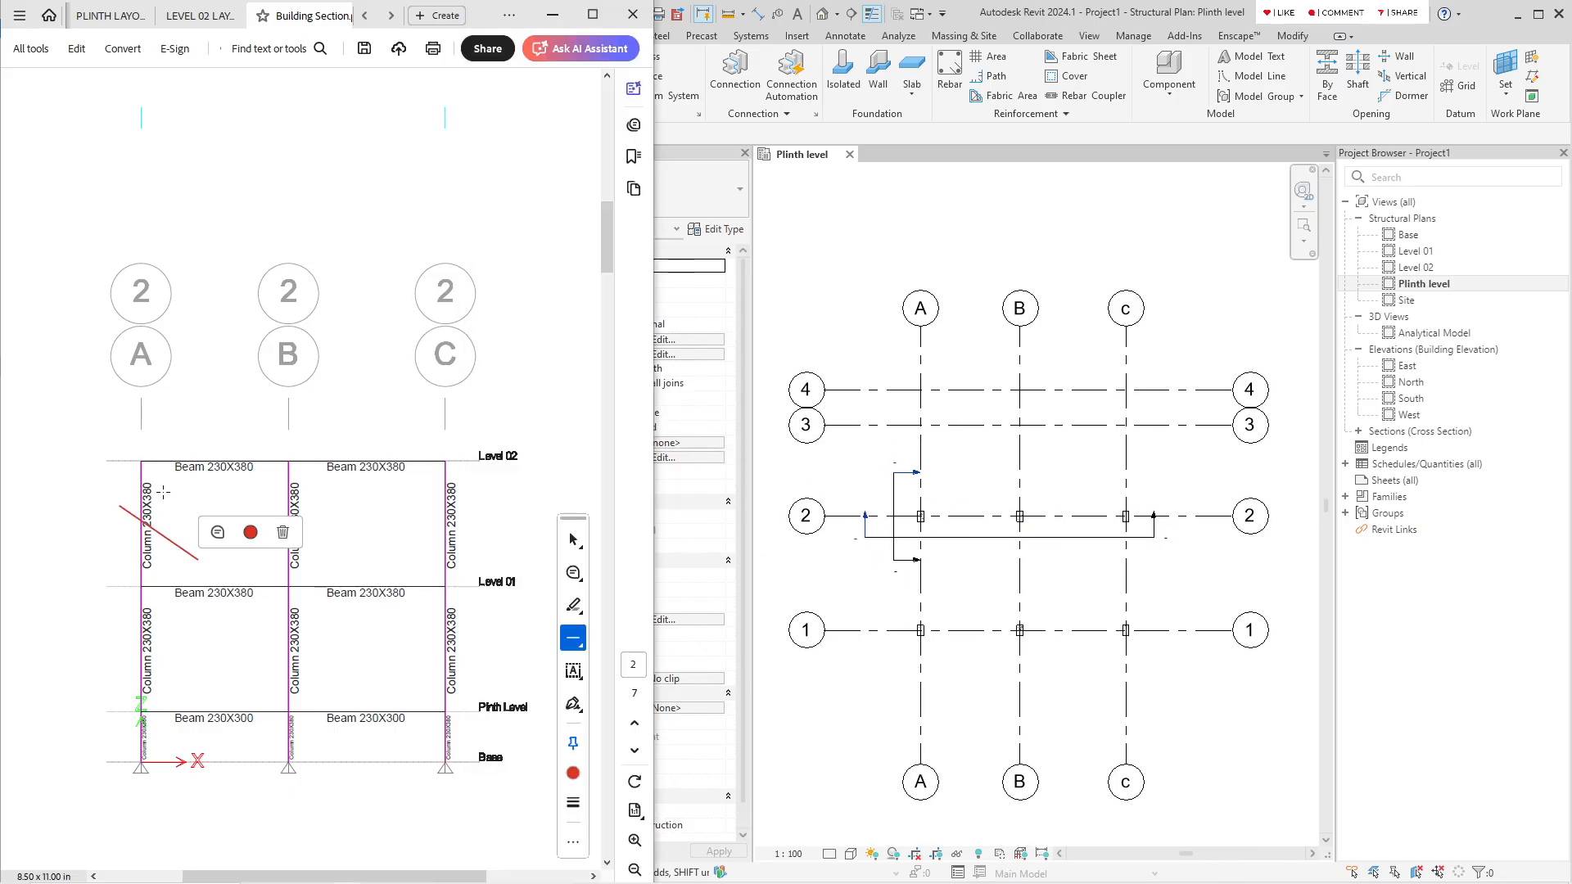
pyautogui.moveTo(260, 514); pyautogui.dragTo(309, 550)
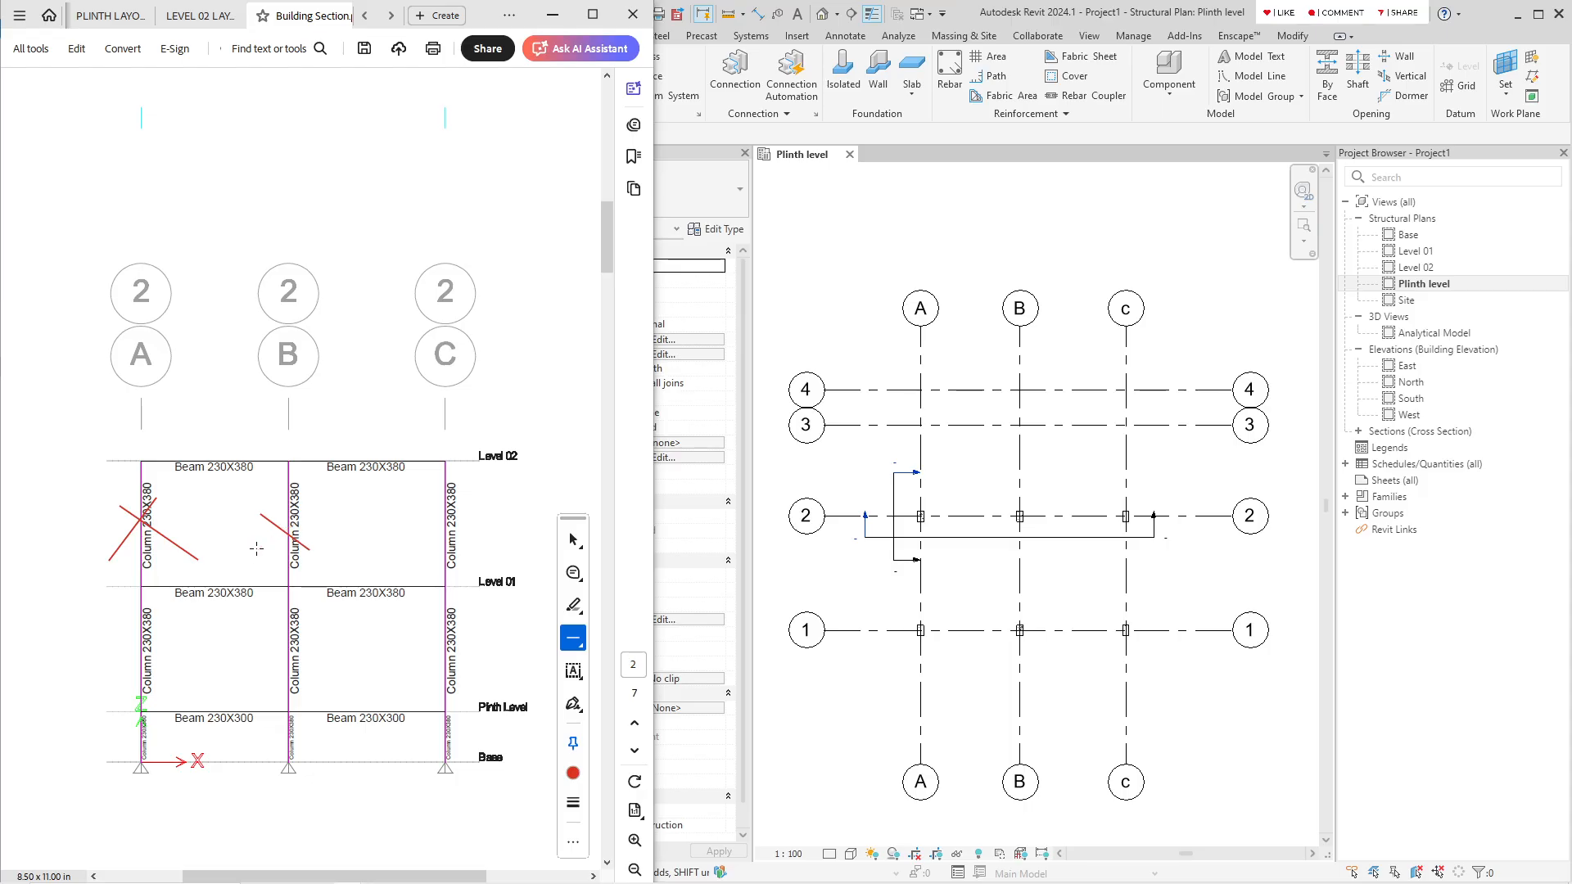
pyautogui.moveTo(419, 516)
pyautogui.mouseDown()
pyautogui.moveTo(476, 573)
pyautogui.moveTo(423, 561)
pyautogui.mouseUp()
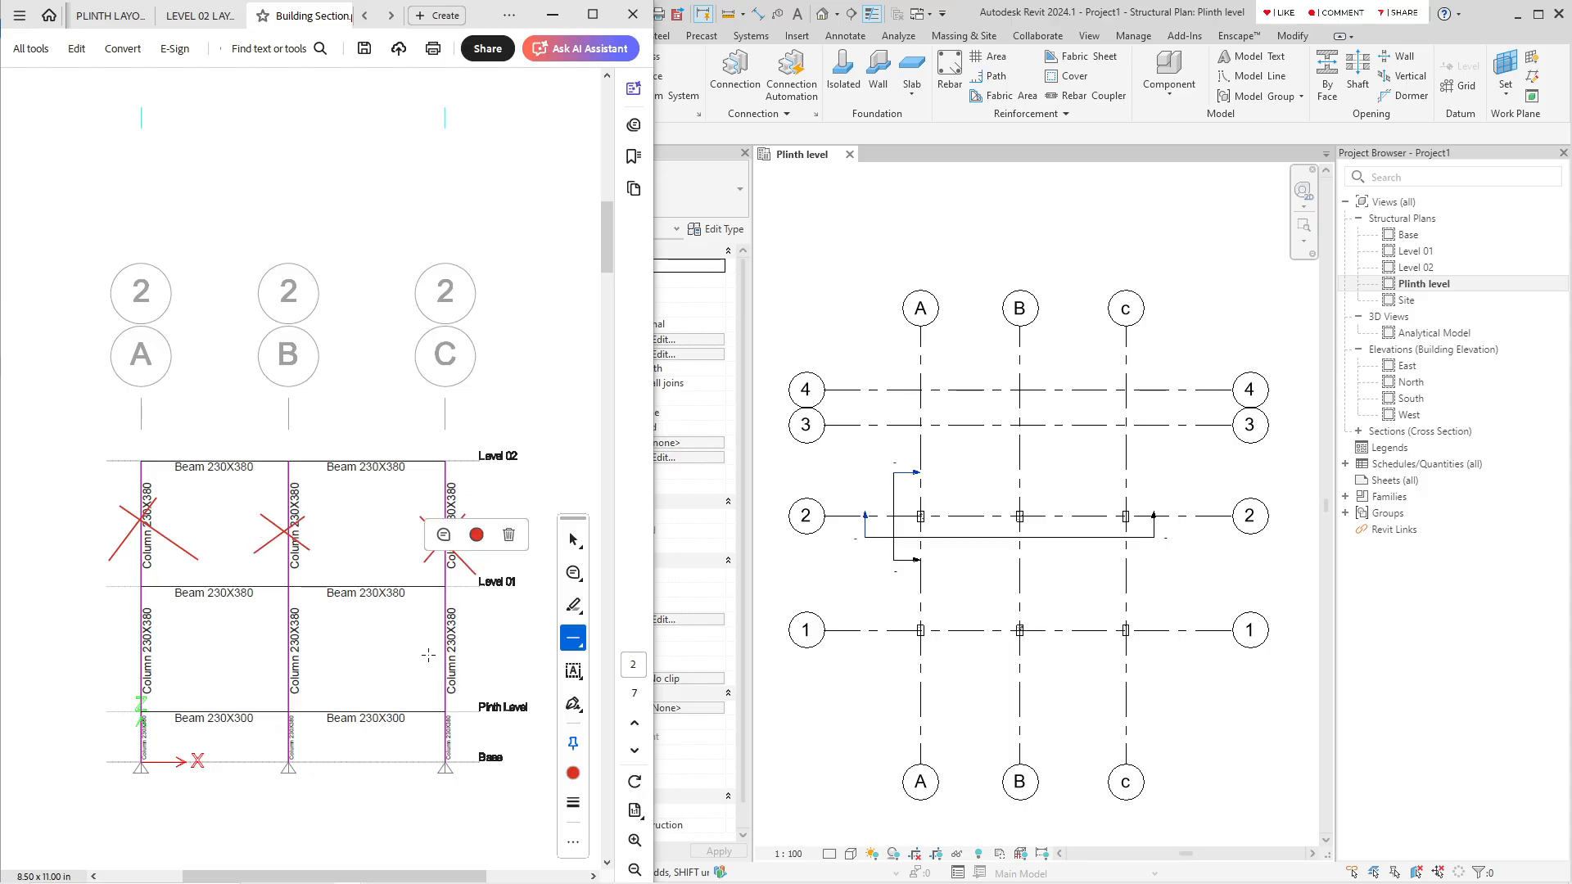
pyautogui.moveTo(433, 633); pyautogui.dragTo(454, 670)
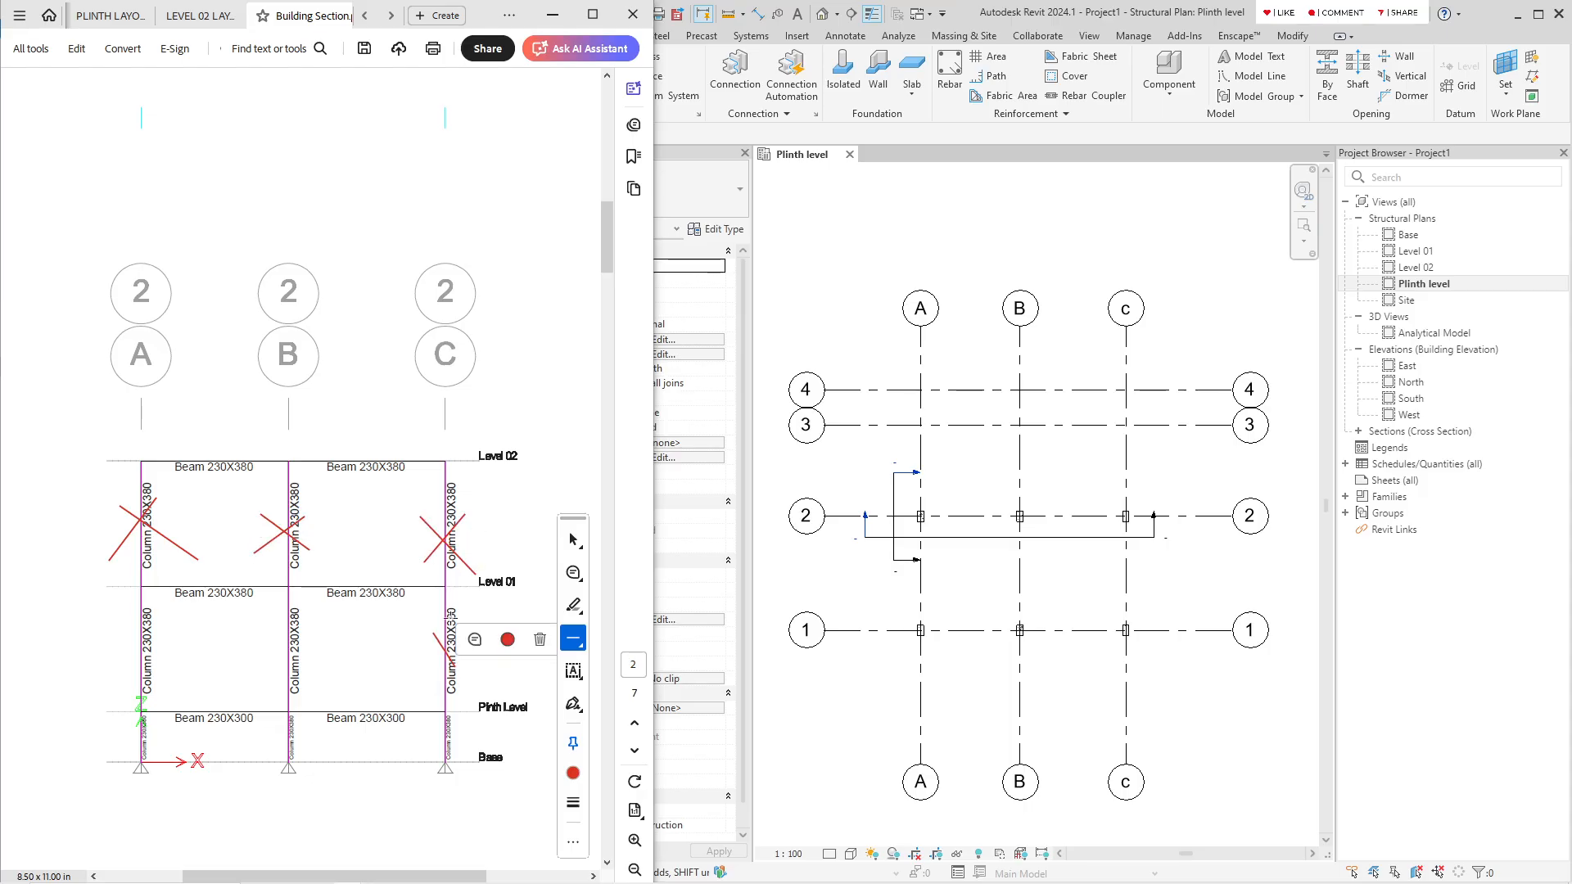
pyautogui.moveTo(459, 727); pyautogui.dragTo(434, 765)
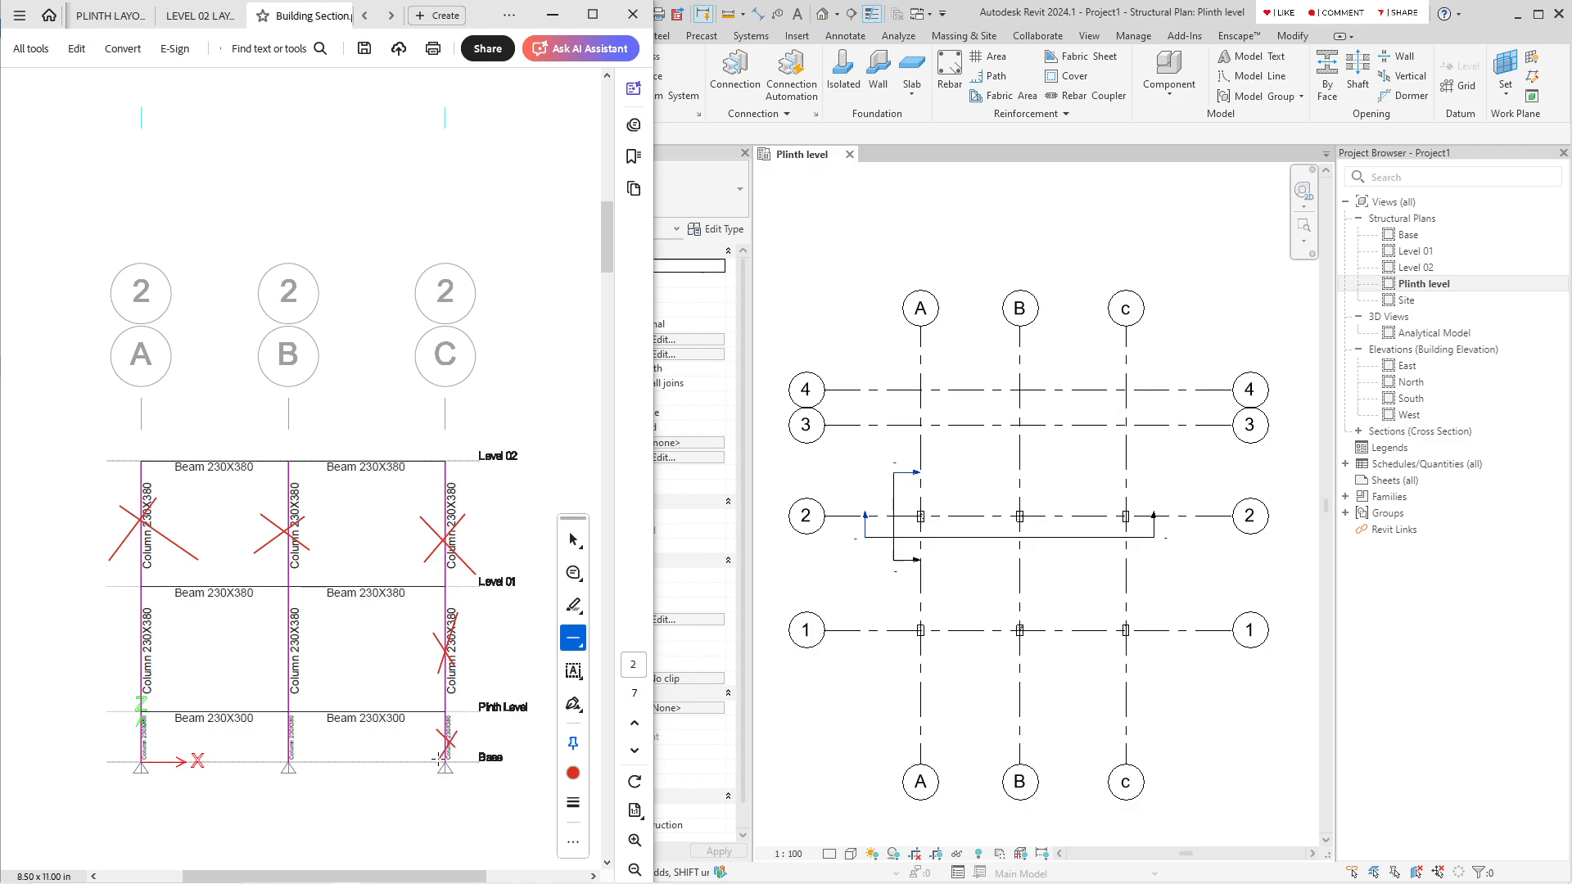
pyautogui.moveTo(282, 738); pyautogui.dragTo(301, 757)
pyautogui.moveTo(302, 739); pyautogui.dragTo(276, 758)
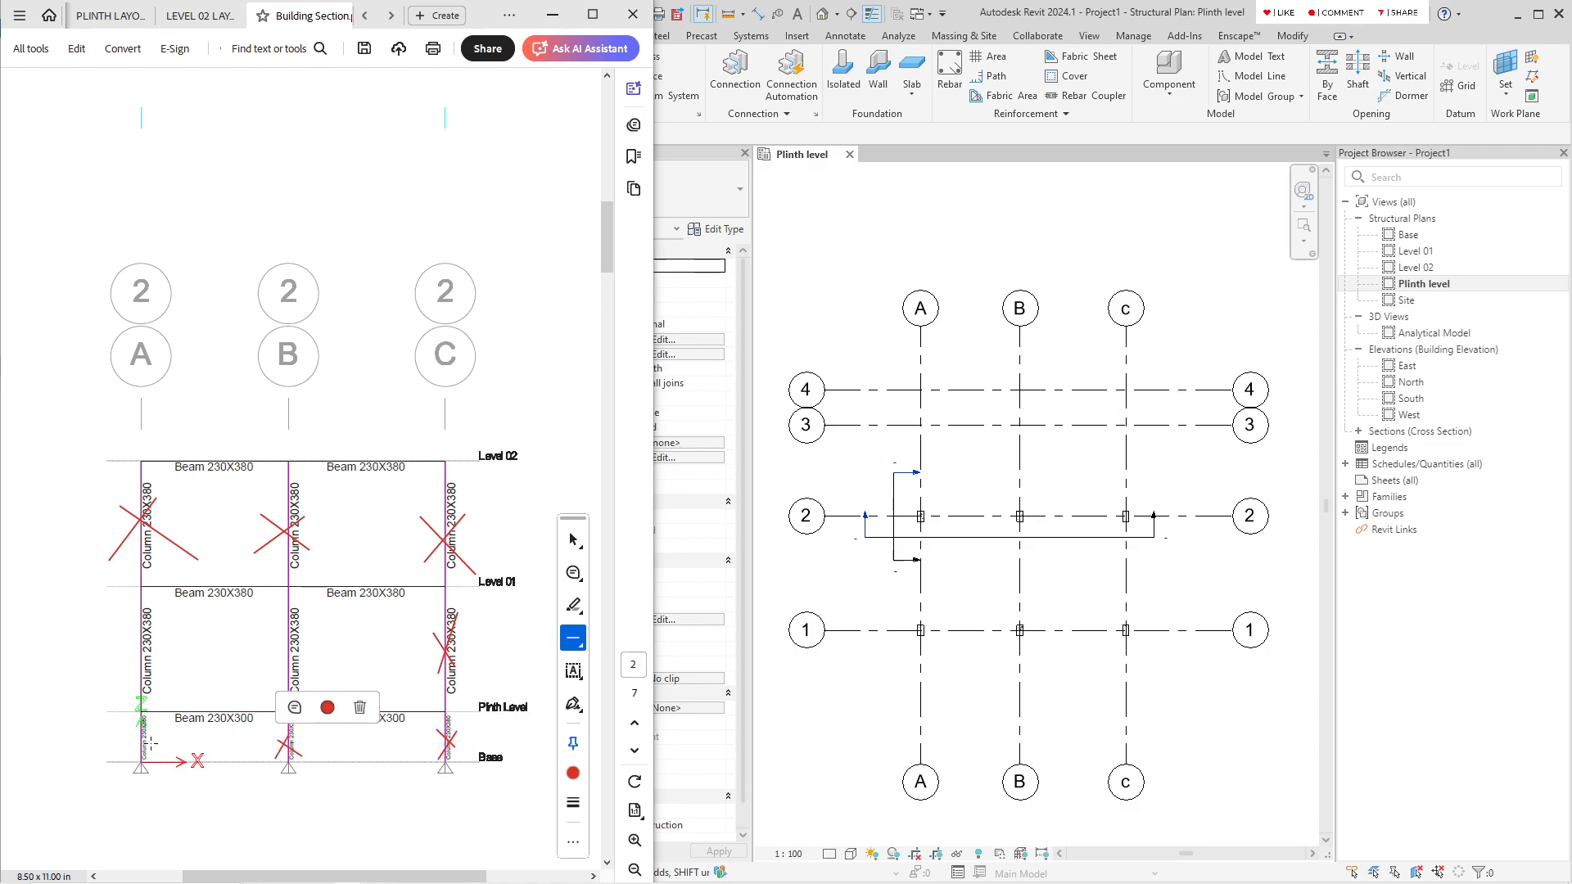
pyautogui.moveTo(118, 741); pyautogui.dragTo(149, 753)
pyautogui.moveTo(149, 739); pyautogui.dragTo(133, 753)
pyautogui.moveTo(122, 621)
pyautogui.mouseDown()
pyautogui.moveTo(156, 667)
pyautogui.moveTo(132, 664)
pyautogui.mouseUp()
pyautogui.click(116, 692)
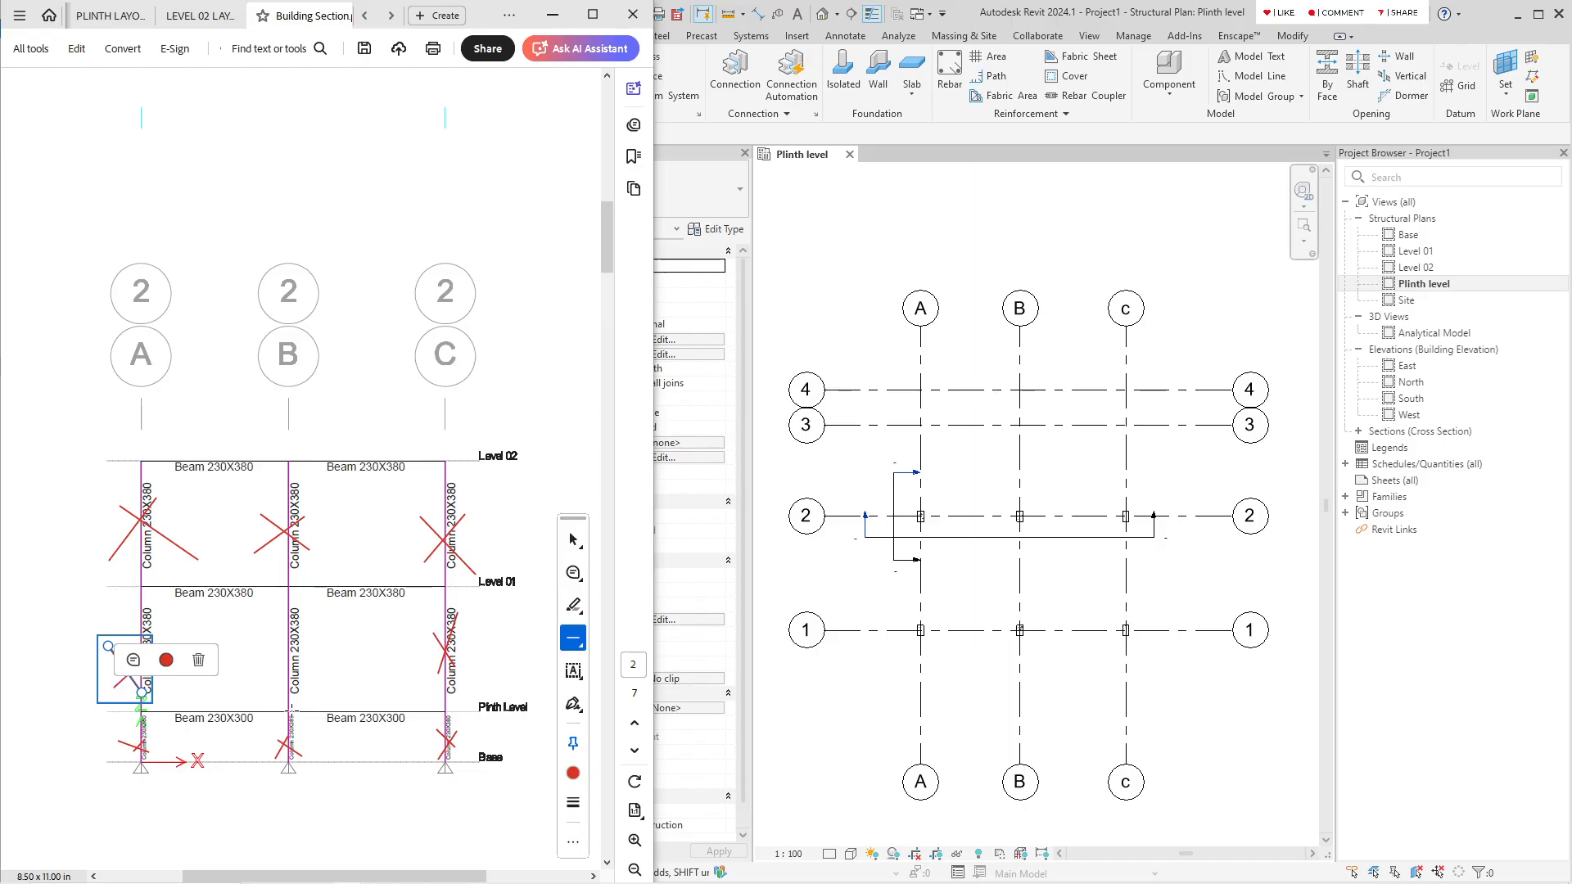
pyautogui.moveTo(273, 644)
pyautogui.mouseDown()
pyautogui.moveTo(299, 672)
pyautogui.moveTo(279, 682)
pyautogui.mouseUp()
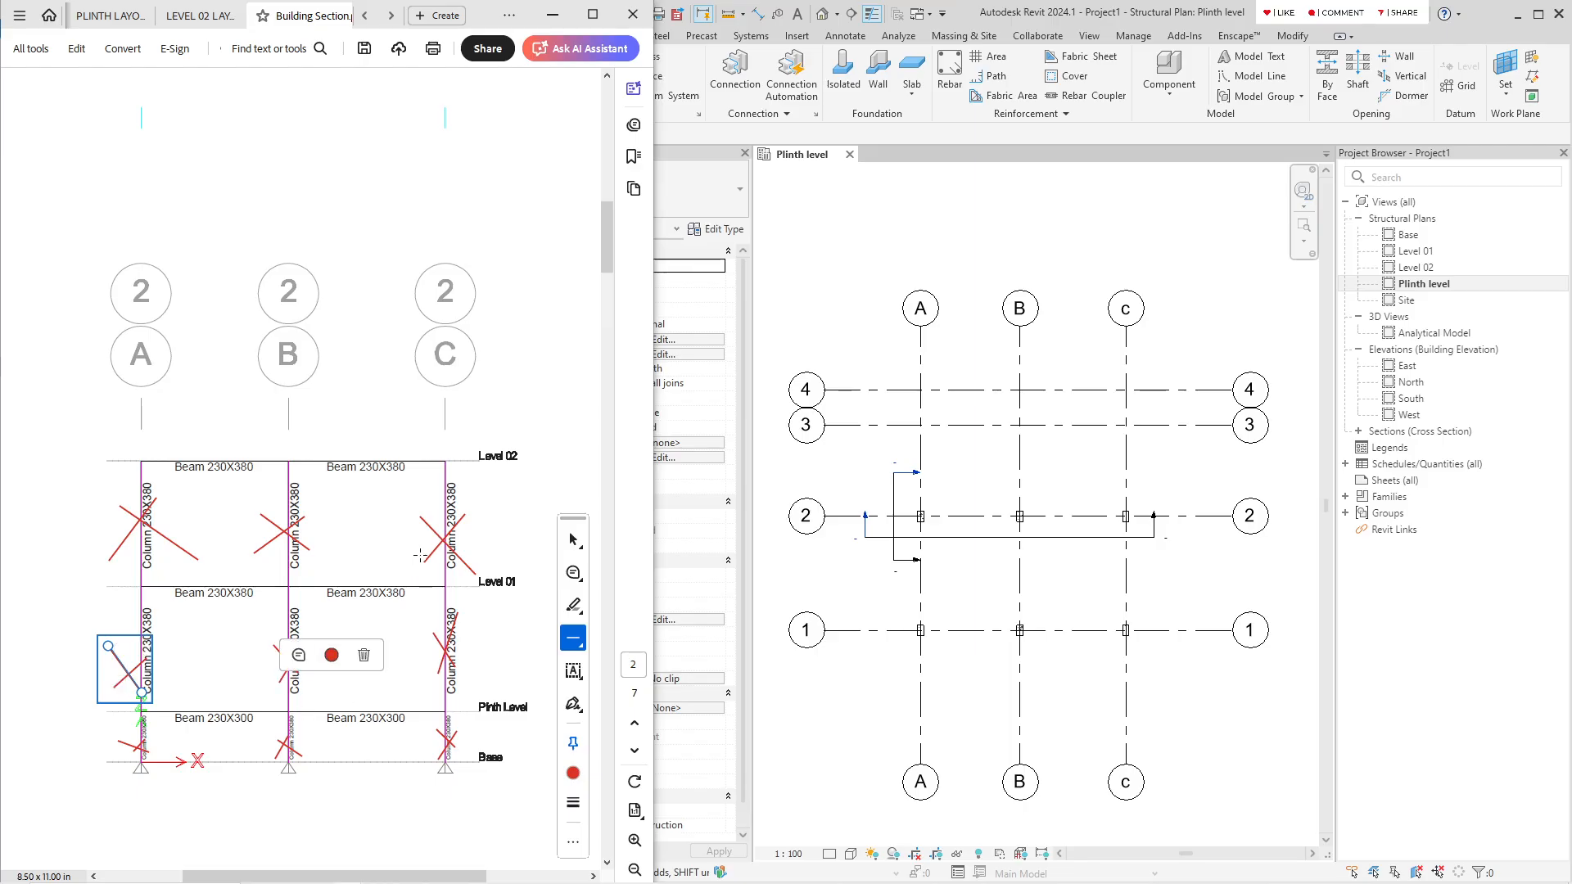
# Step: Go to the grid 3 elevation on page 3 of the building section PDF to read its column sizes
pyautogui.scroll(-10, 420, 554)
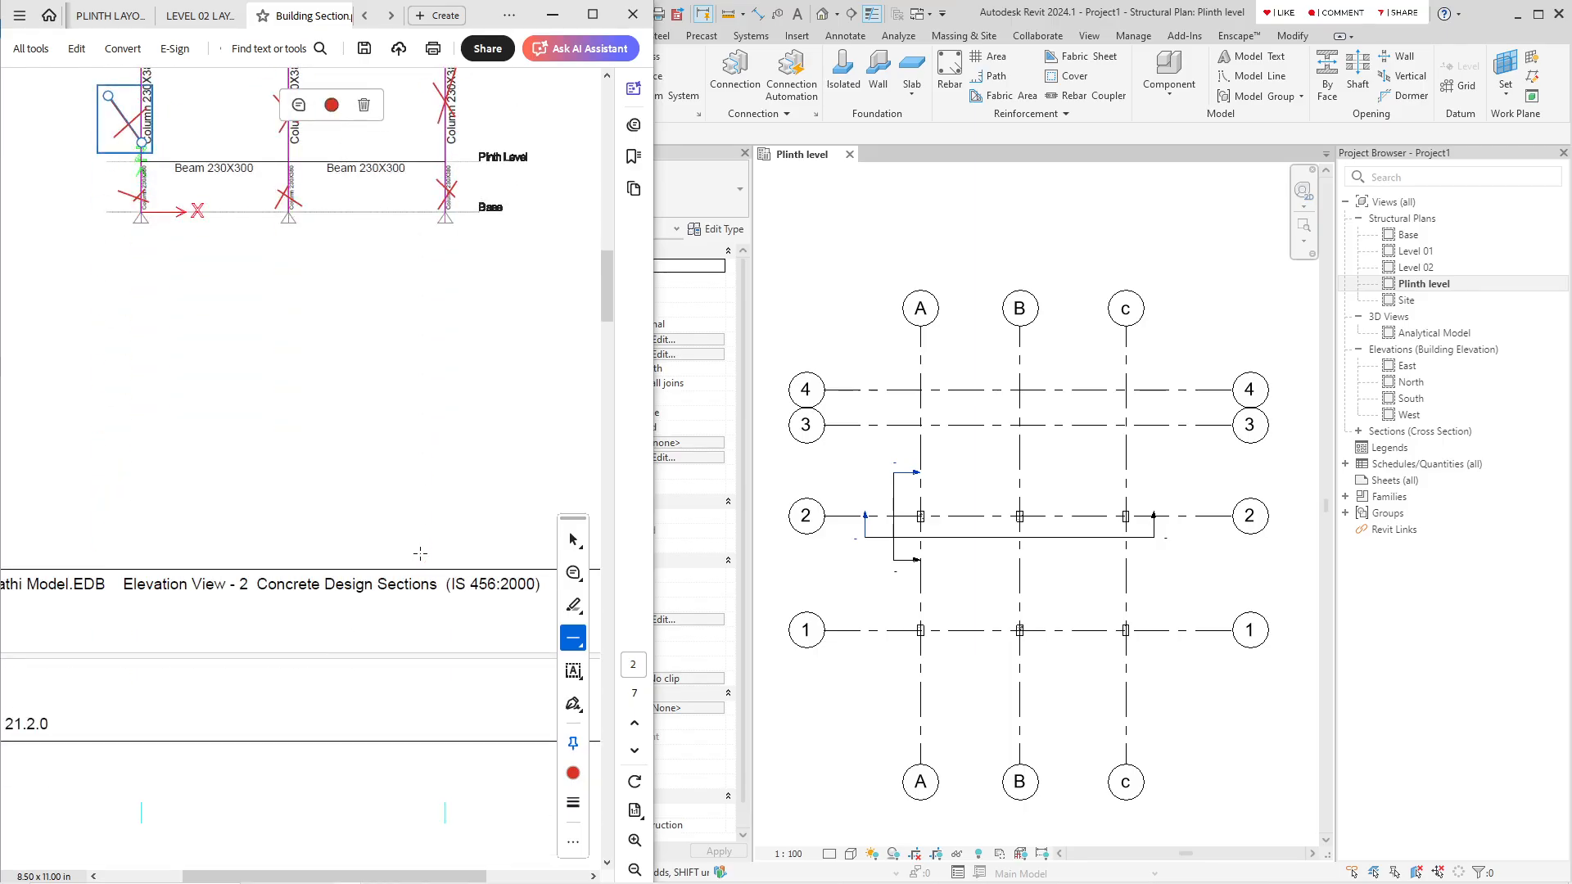
pyautogui.scroll(-10, 420, 553)
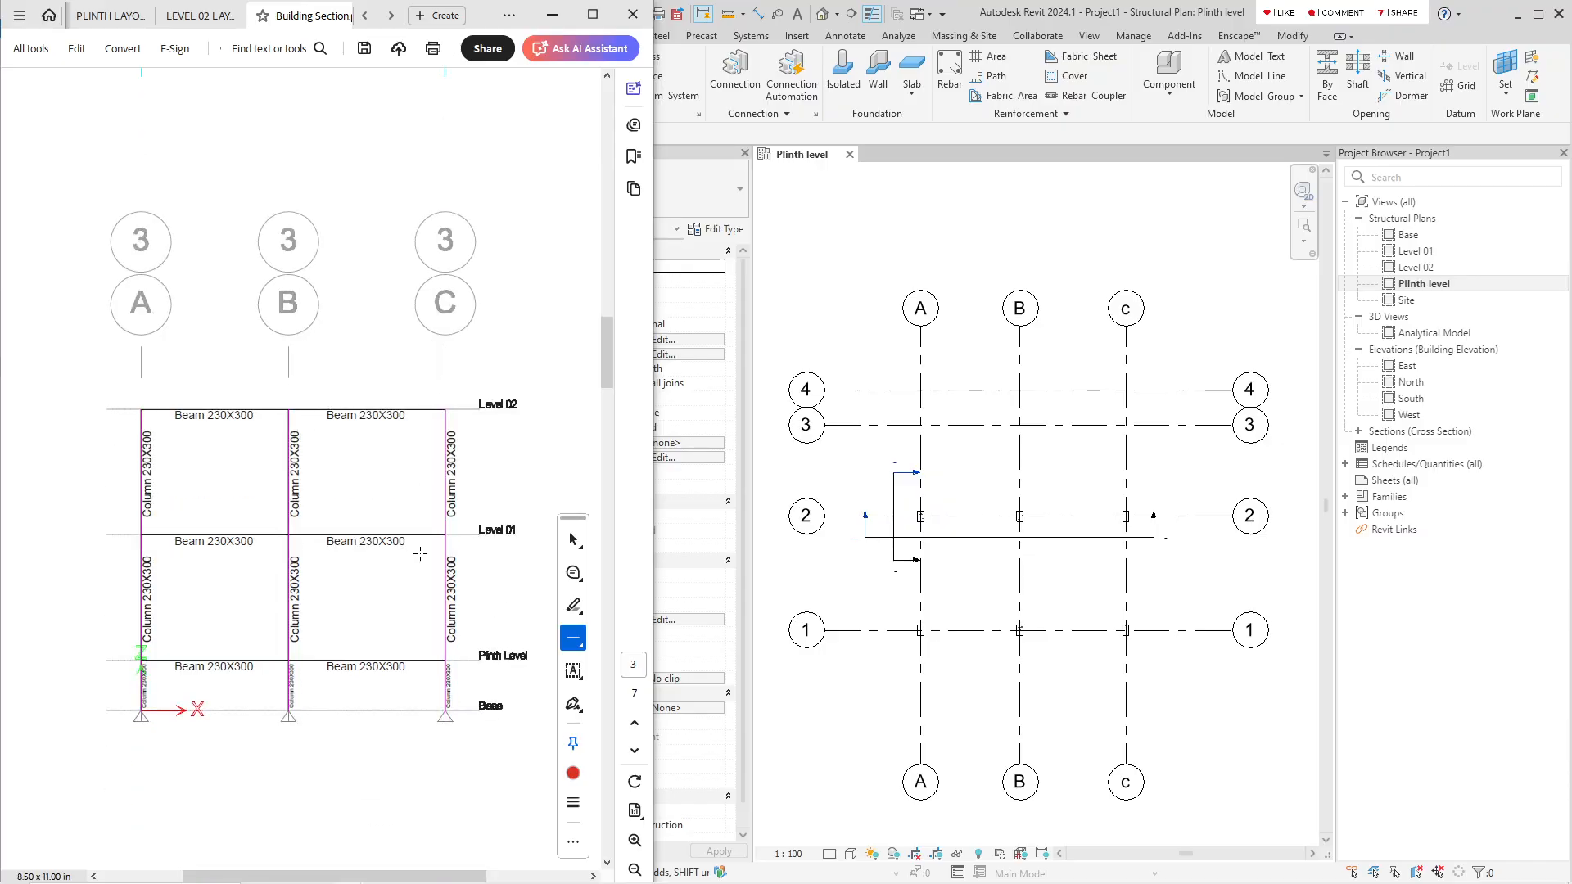
pyautogui.keyDown('ctrl'); pyautogui.scroll(1, 149, 517); pyautogui.keyUp('ctrl')
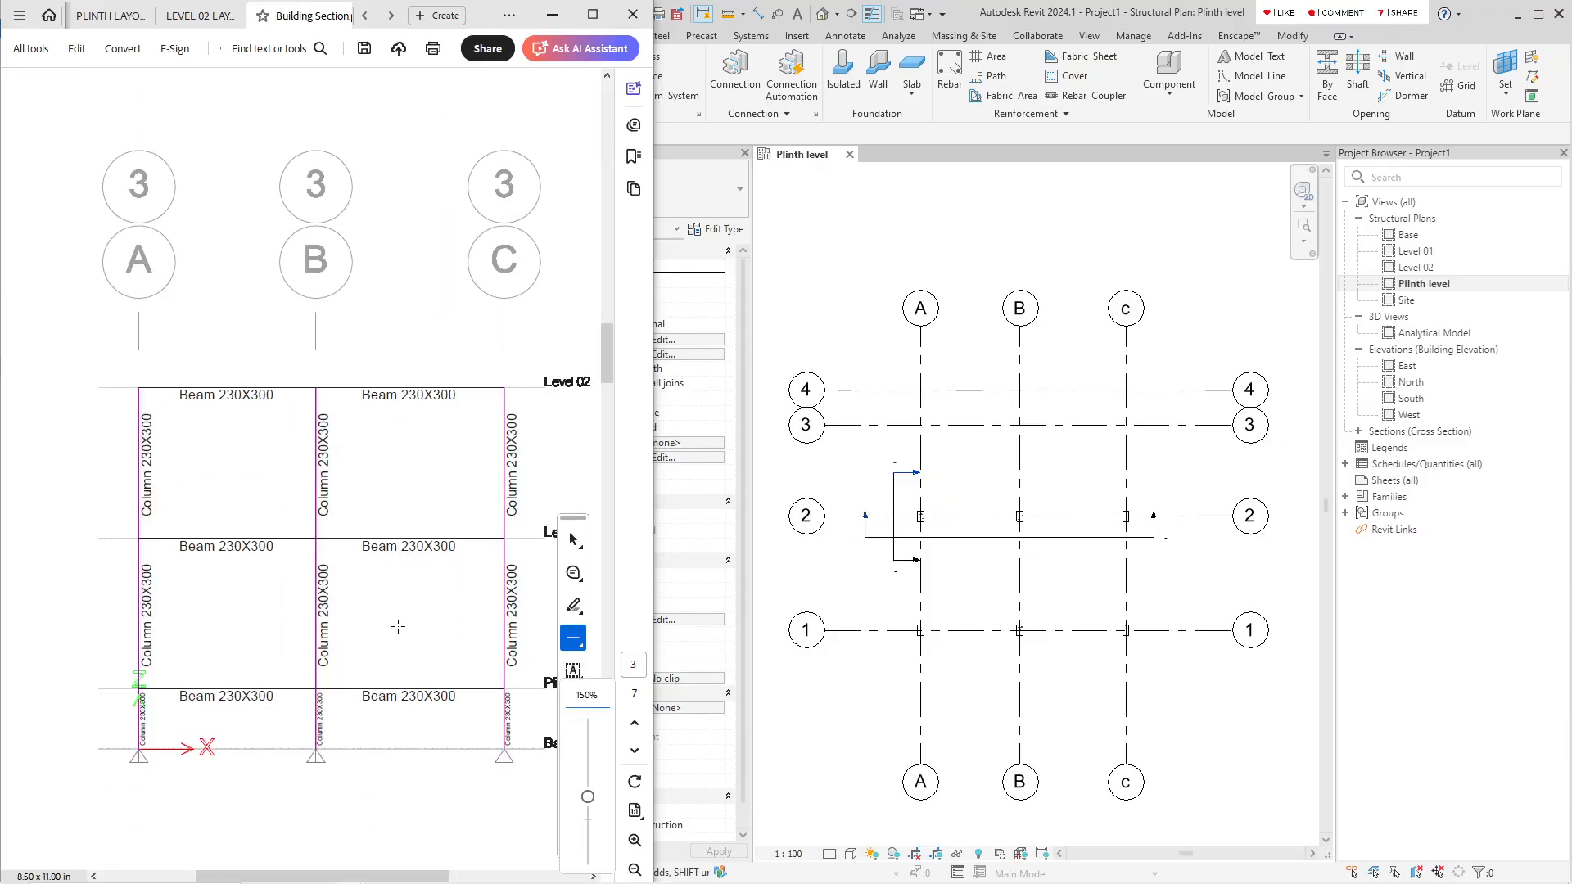
# Step: Copy the column at grids A and 2 to the intersection of grids A and 3 in the Plinth level plan
pyautogui.click(954, 613)
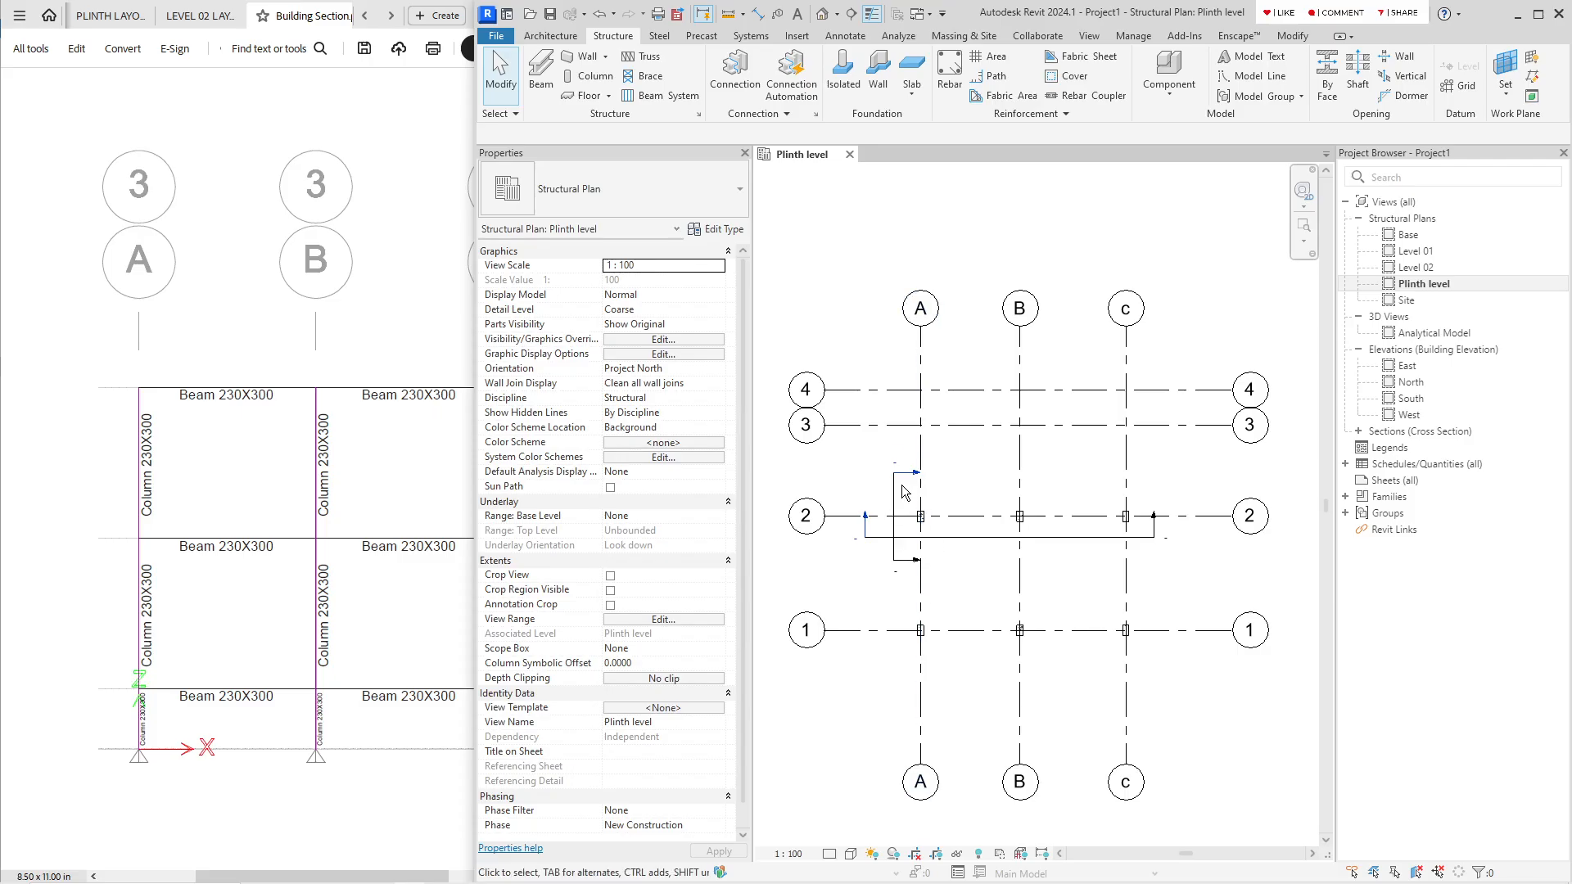
pyautogui.moveTo(896, 484); pyautogui.dragTo(1139, 542)
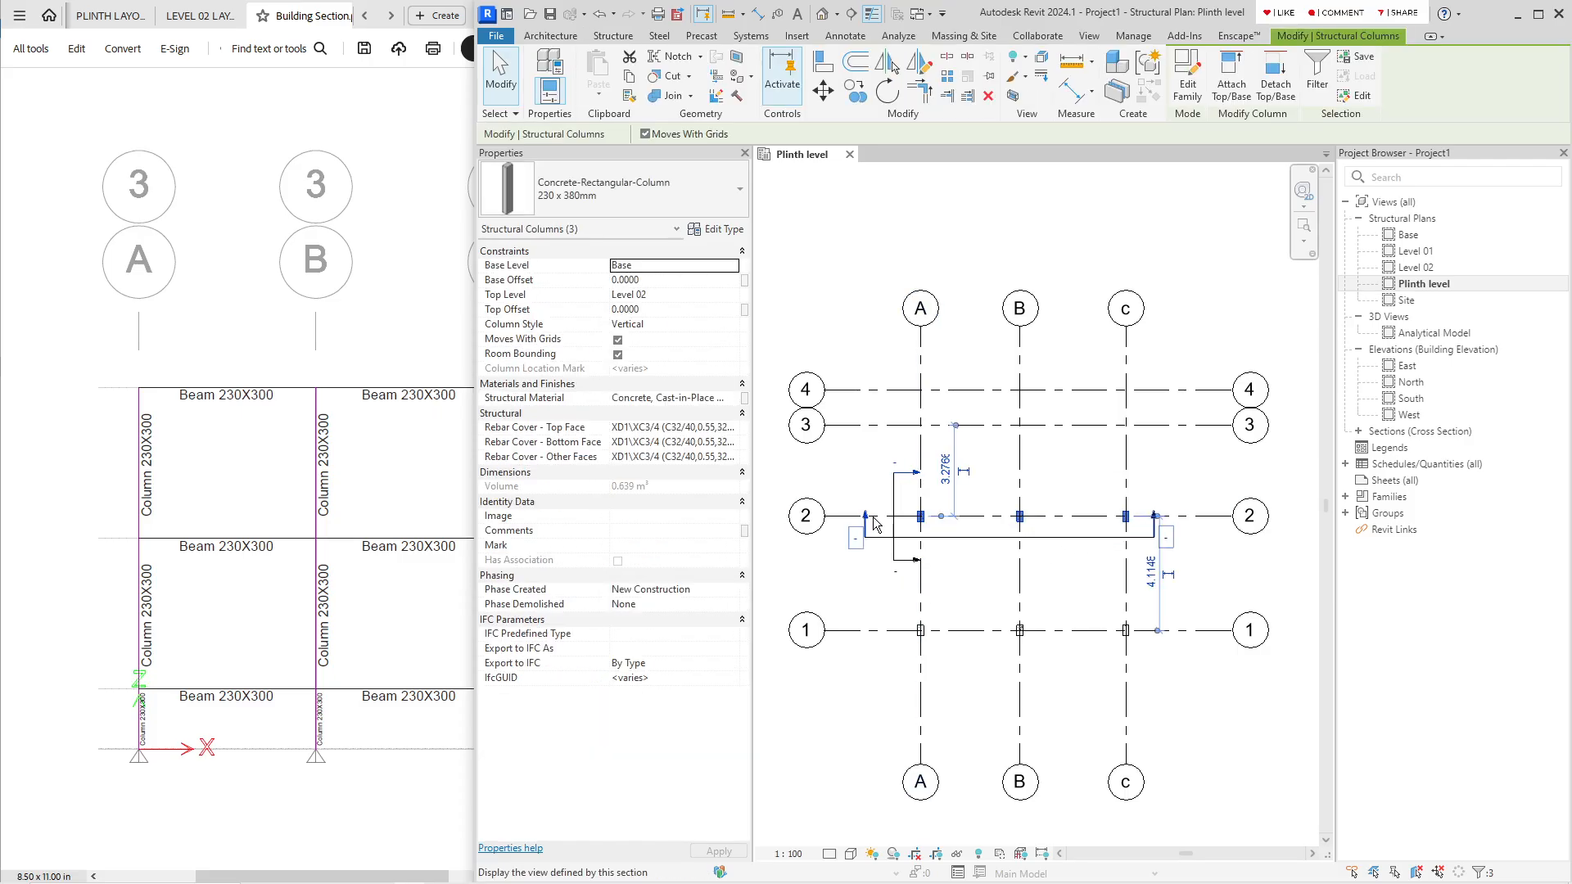
pyautogui.press('Escape')
pyautogui.scroll(2, 945, 492)
pyautogui.click(907, 528)
pyautogui.moveTo(907, 529); pyautogui.dragTo(912, 597, button='middle')
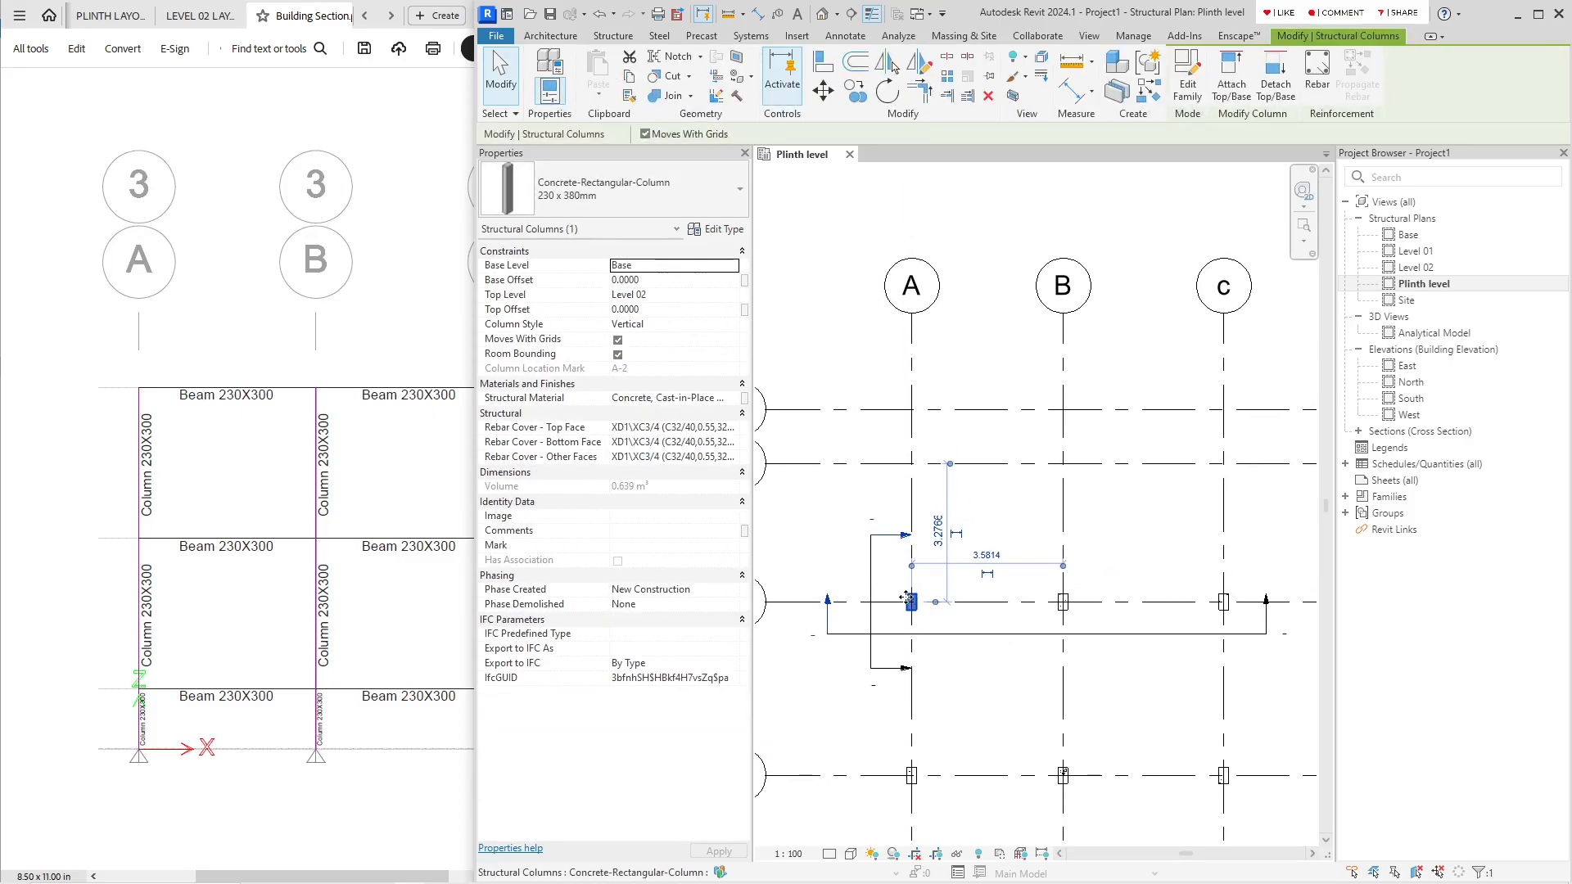
pyautogui.press('c')
pyautogui.press('o')
pyautogui.click(971, 602)
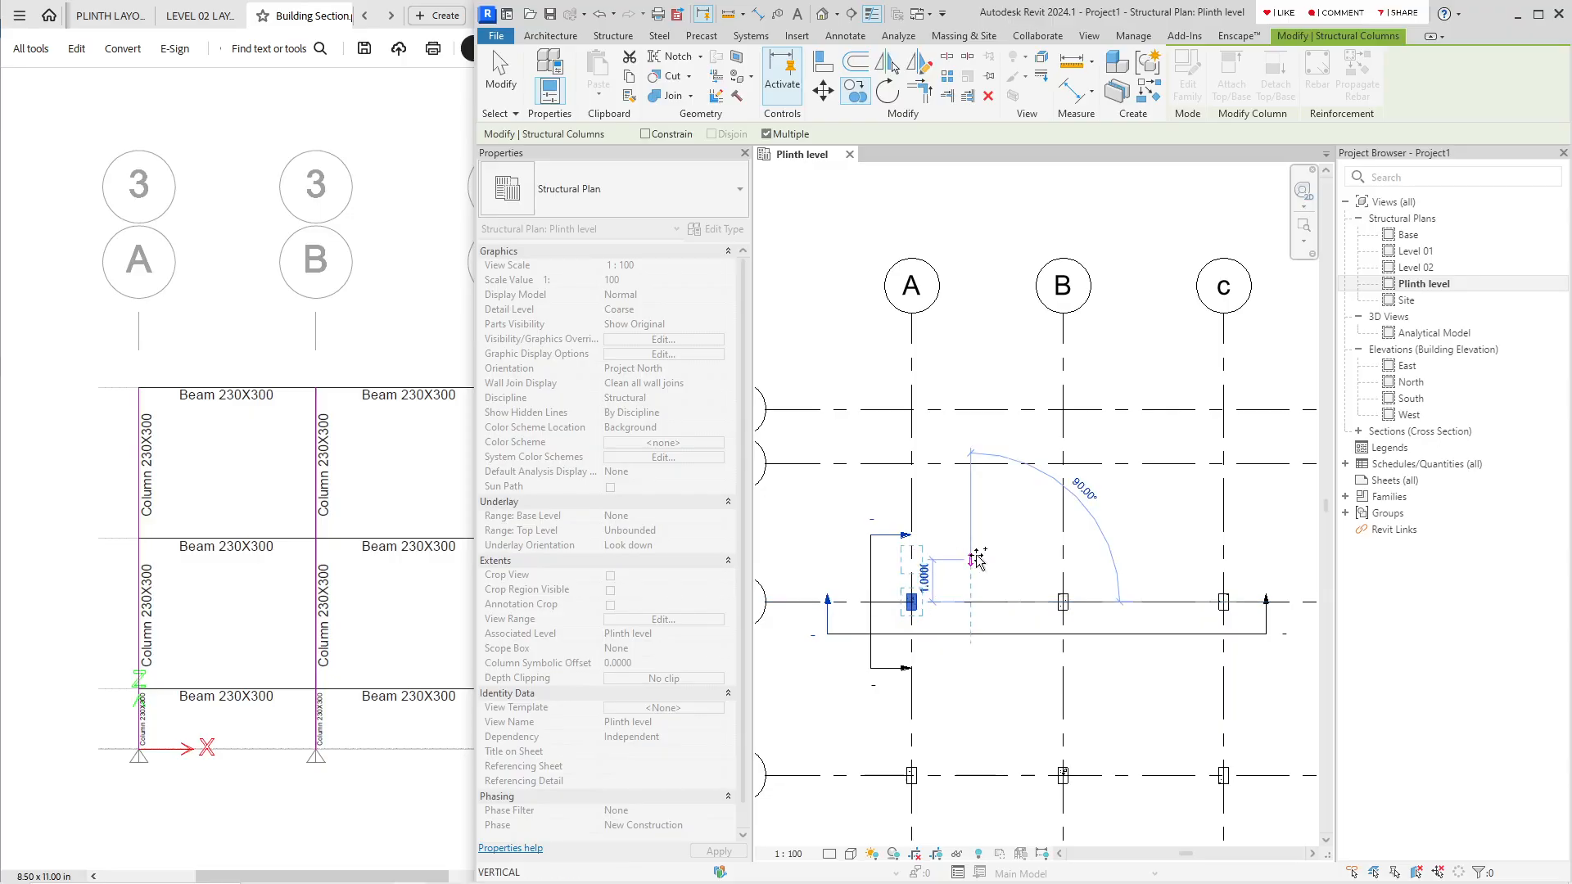
pyautogui.click(970, 464)
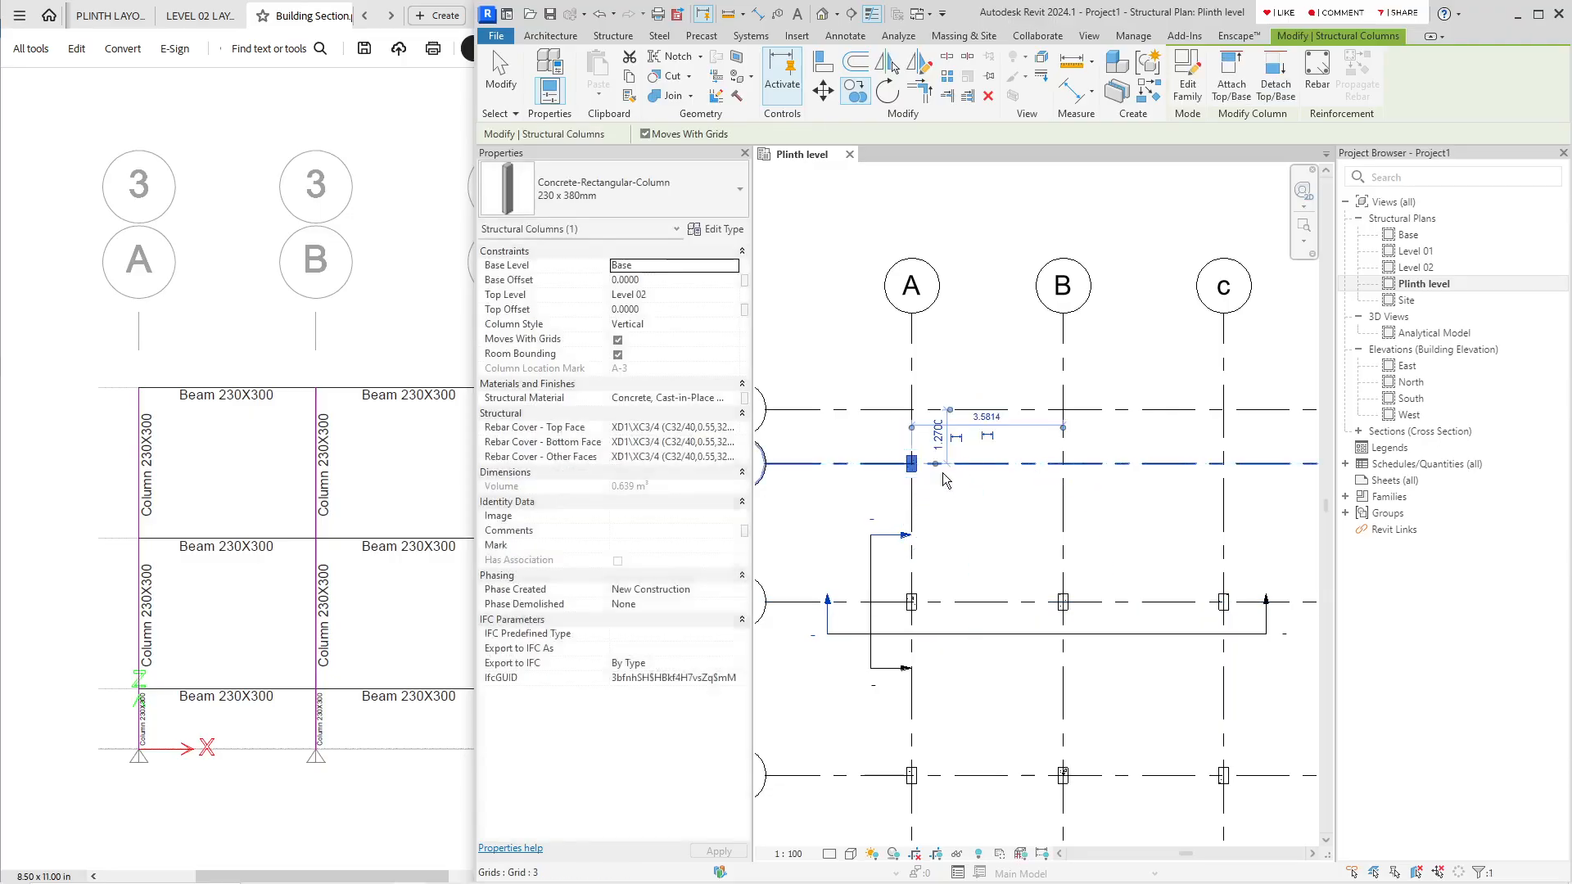
# Step: Change the column at grids A and 3 to the 230 x 300mm Concrete-Rectangular-Column type
pyautogui.scroll(3, 925, 471)
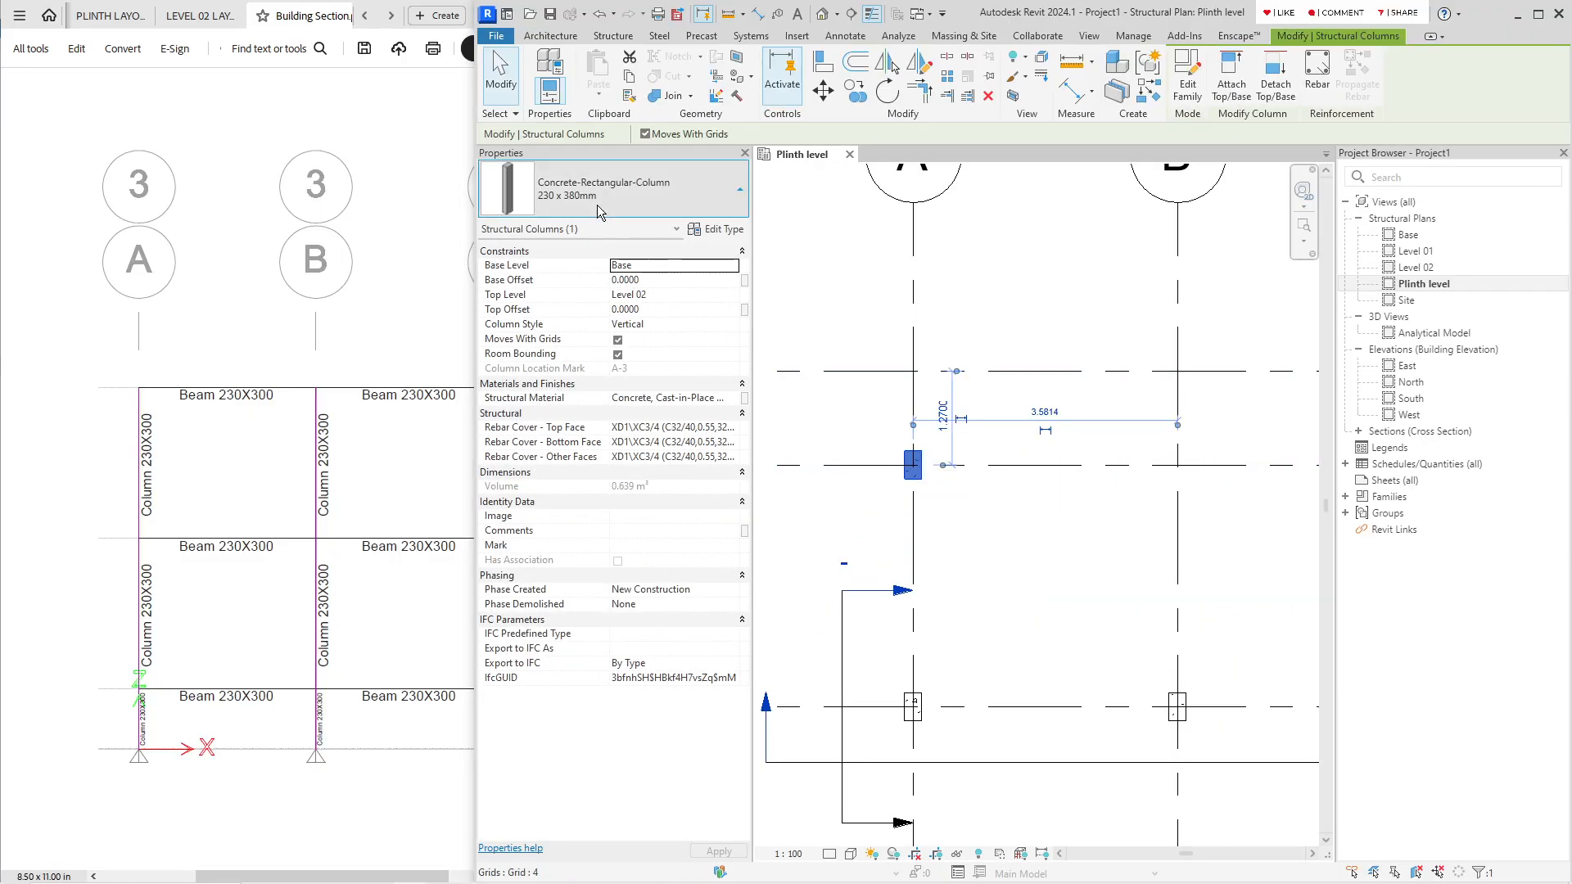
pyautogui.click(524, 188)
pyautogui.click(568, 362)
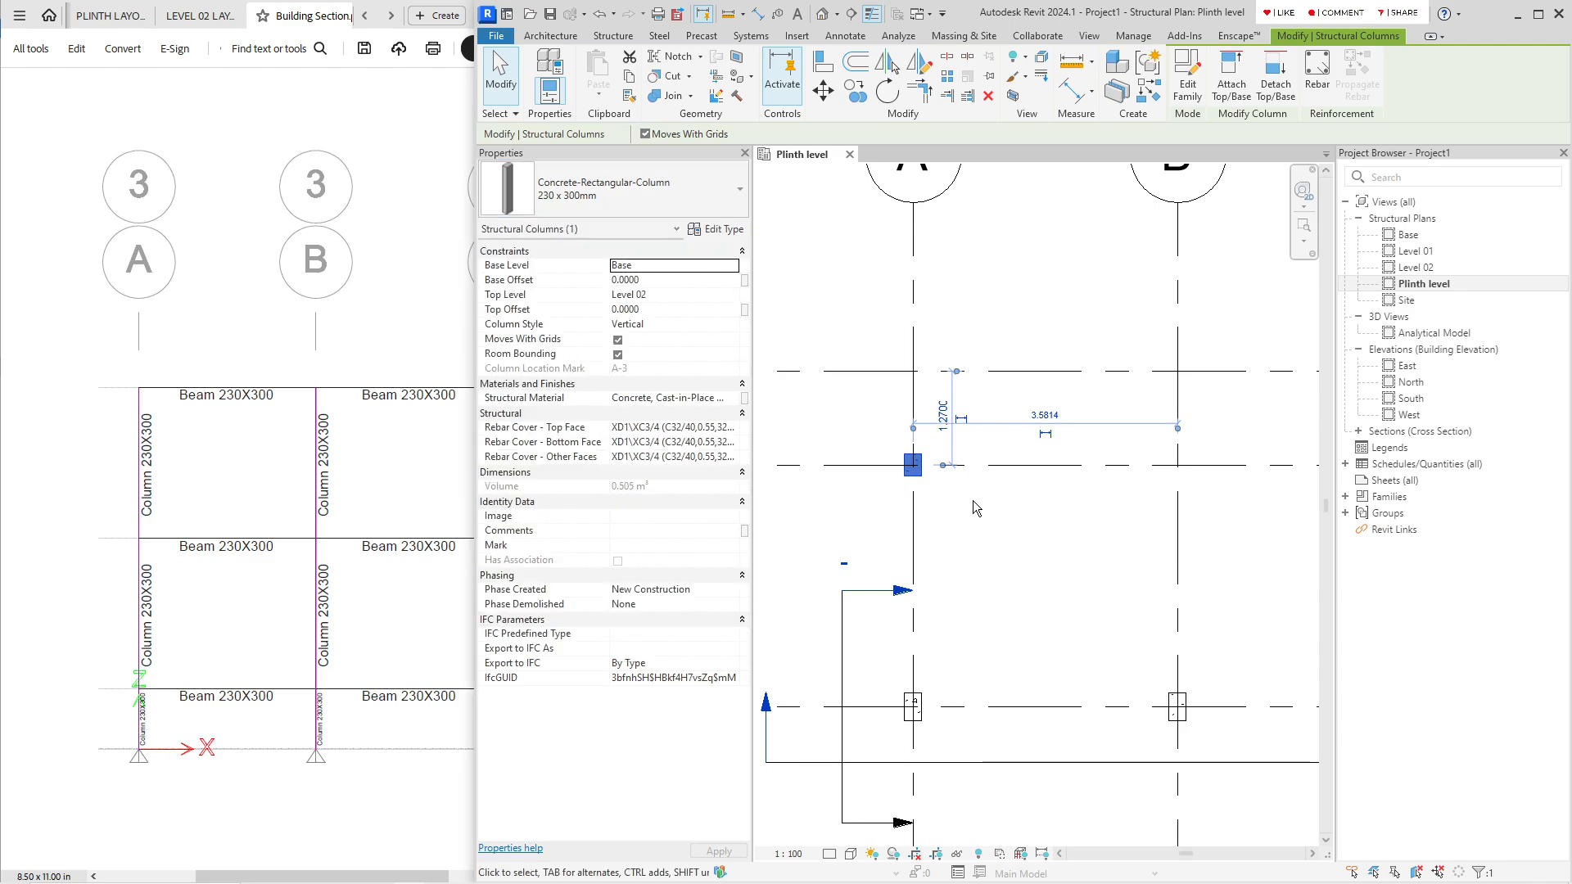
pyautogui.scroll(2, 922, 465)
pyautogui.press('Escape')
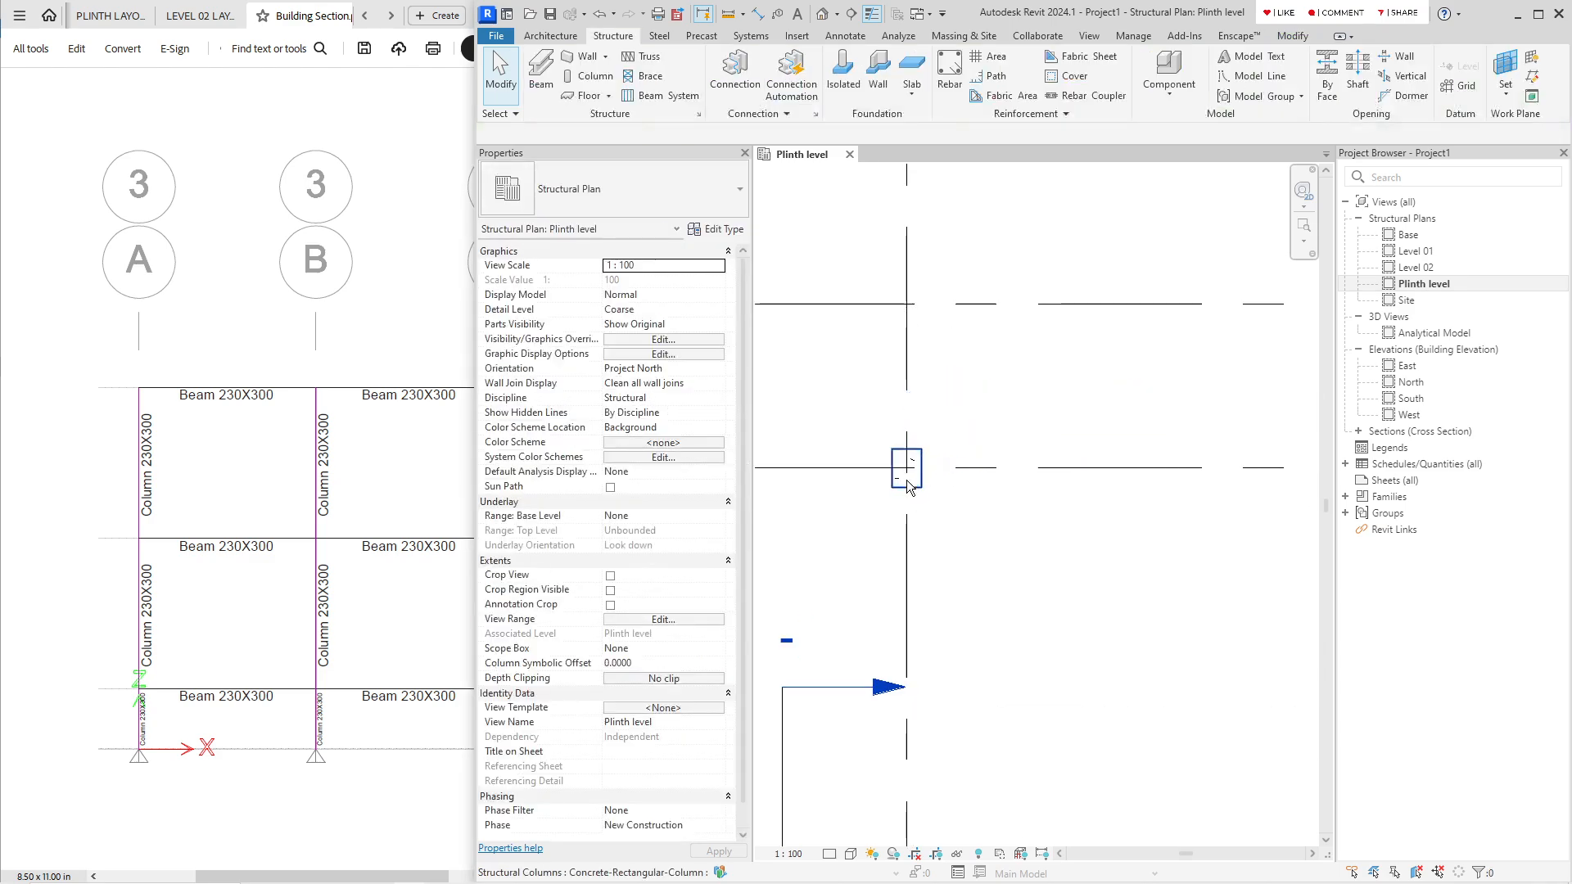
# Step: Copy the column at grids A and 3 along grid 3 to its intersections with grids B and C
pyautogui.click(911, 489)
pyautogui.press('c')
pyautogui.press('o')
pyautogui.click(911, 472)
pyautogui.scroll(-3, 911, 472)
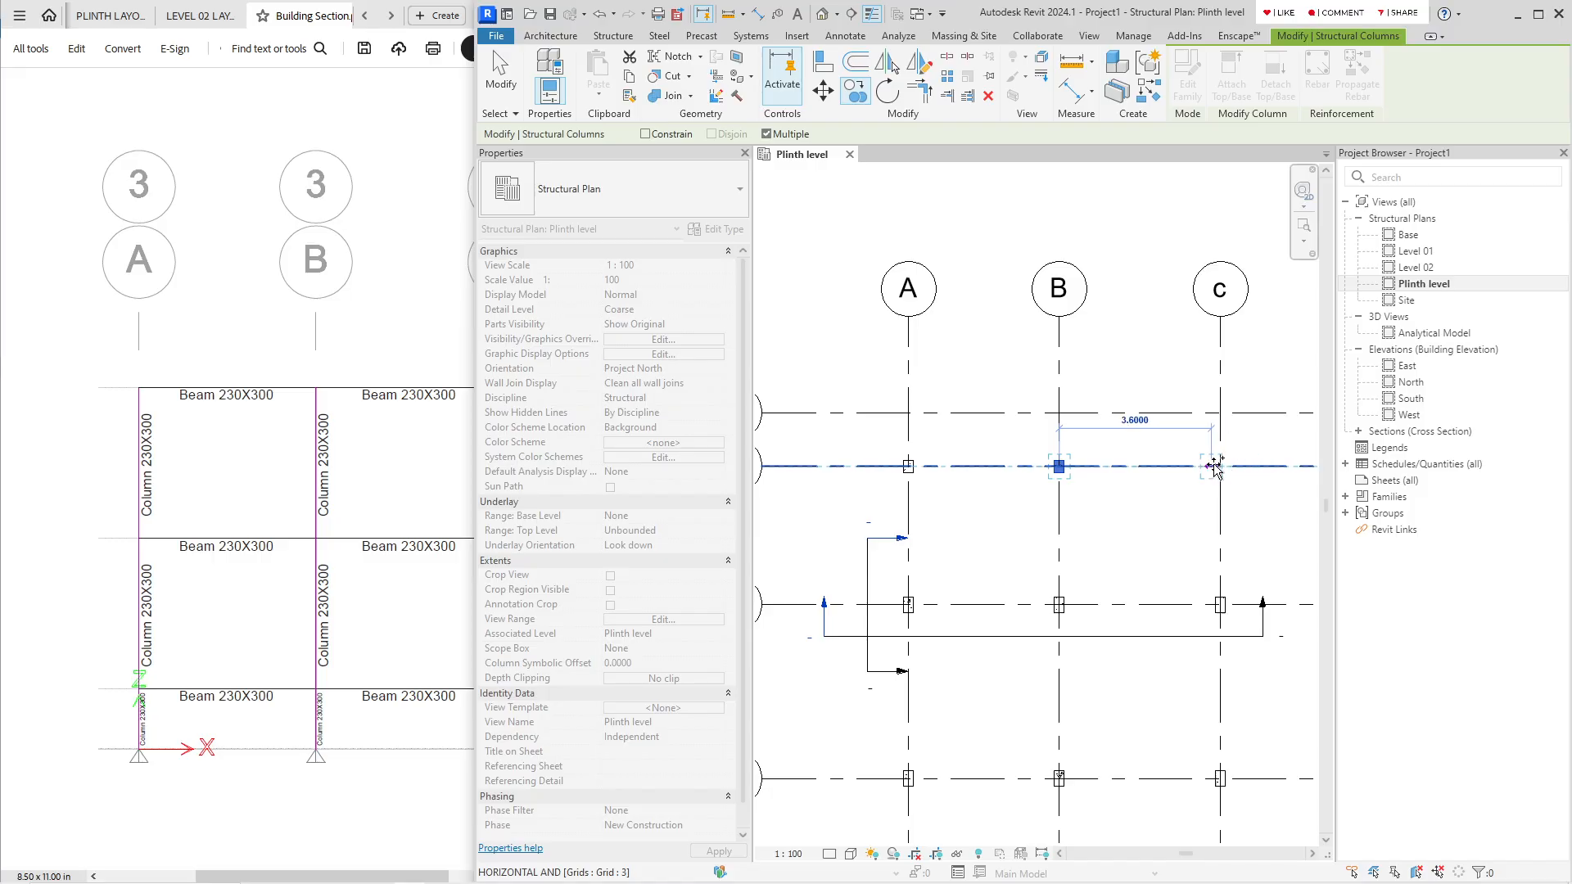
pyautogui.click(1220, 466)
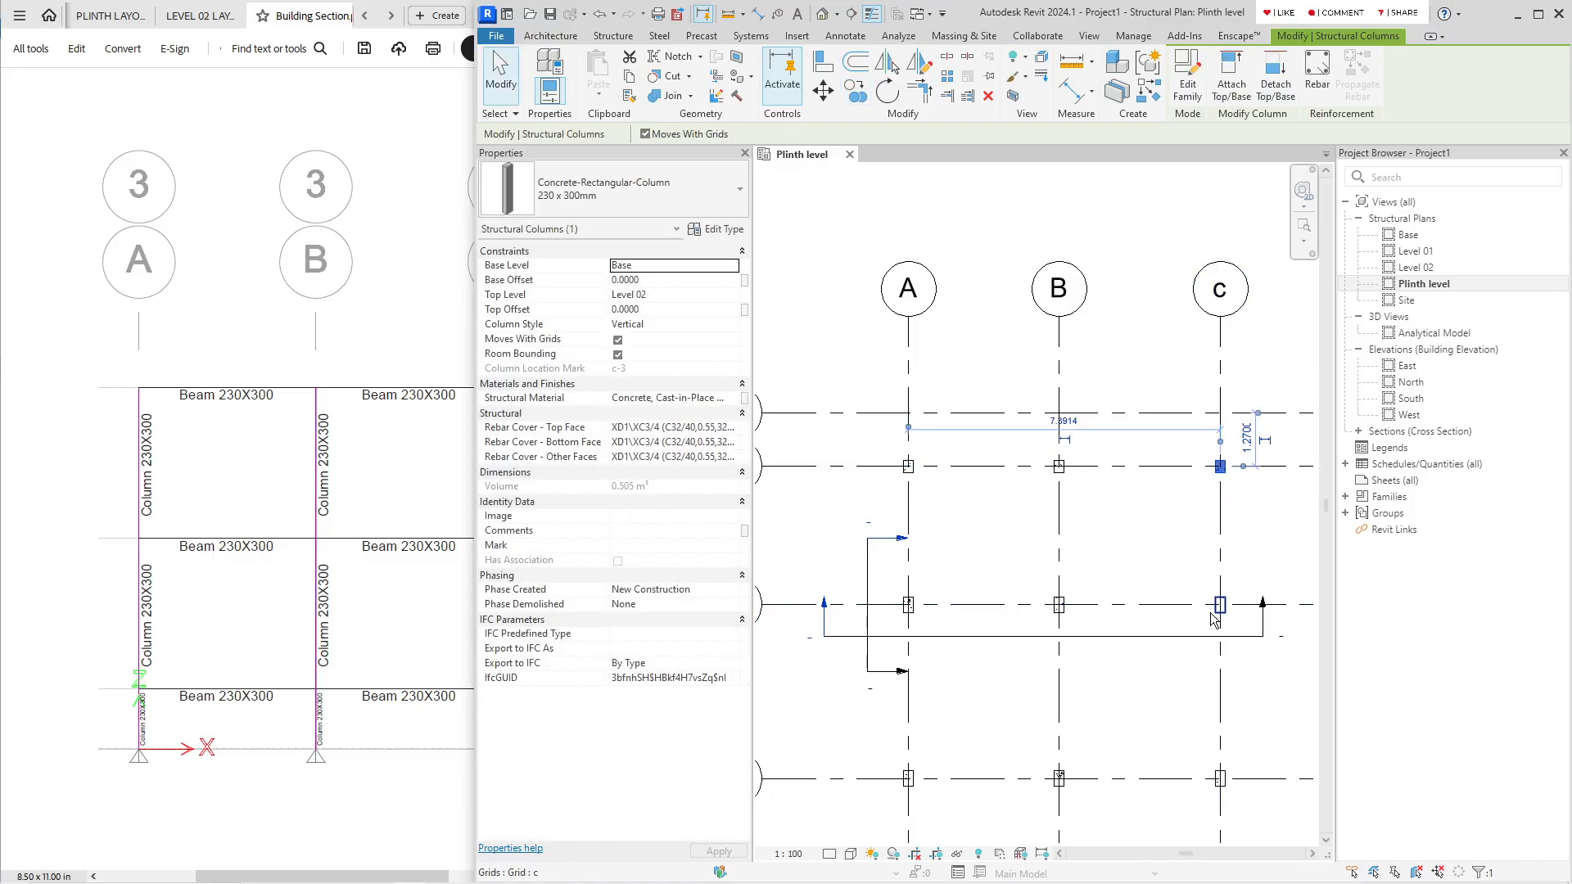
# Step: Select the three grid 3 columns together and check their type and level constraints
pyautogui.click(1023, 478)
pyautogui.moveTo(845, 435); pyautogui.dragTo(1265, 501)
pyautogui.moveTo(1123, 500)
pyautogui.mouseDown(button='middle')
pyautogui.moveTo(1111, 529)
pyautogui.moveTo(1119, 509)
pyautogui.mouseUp(button='middle')
pyautogui.scroll(1, 1110, 529)
pyautogui.scroll(-1, 1108, 529)
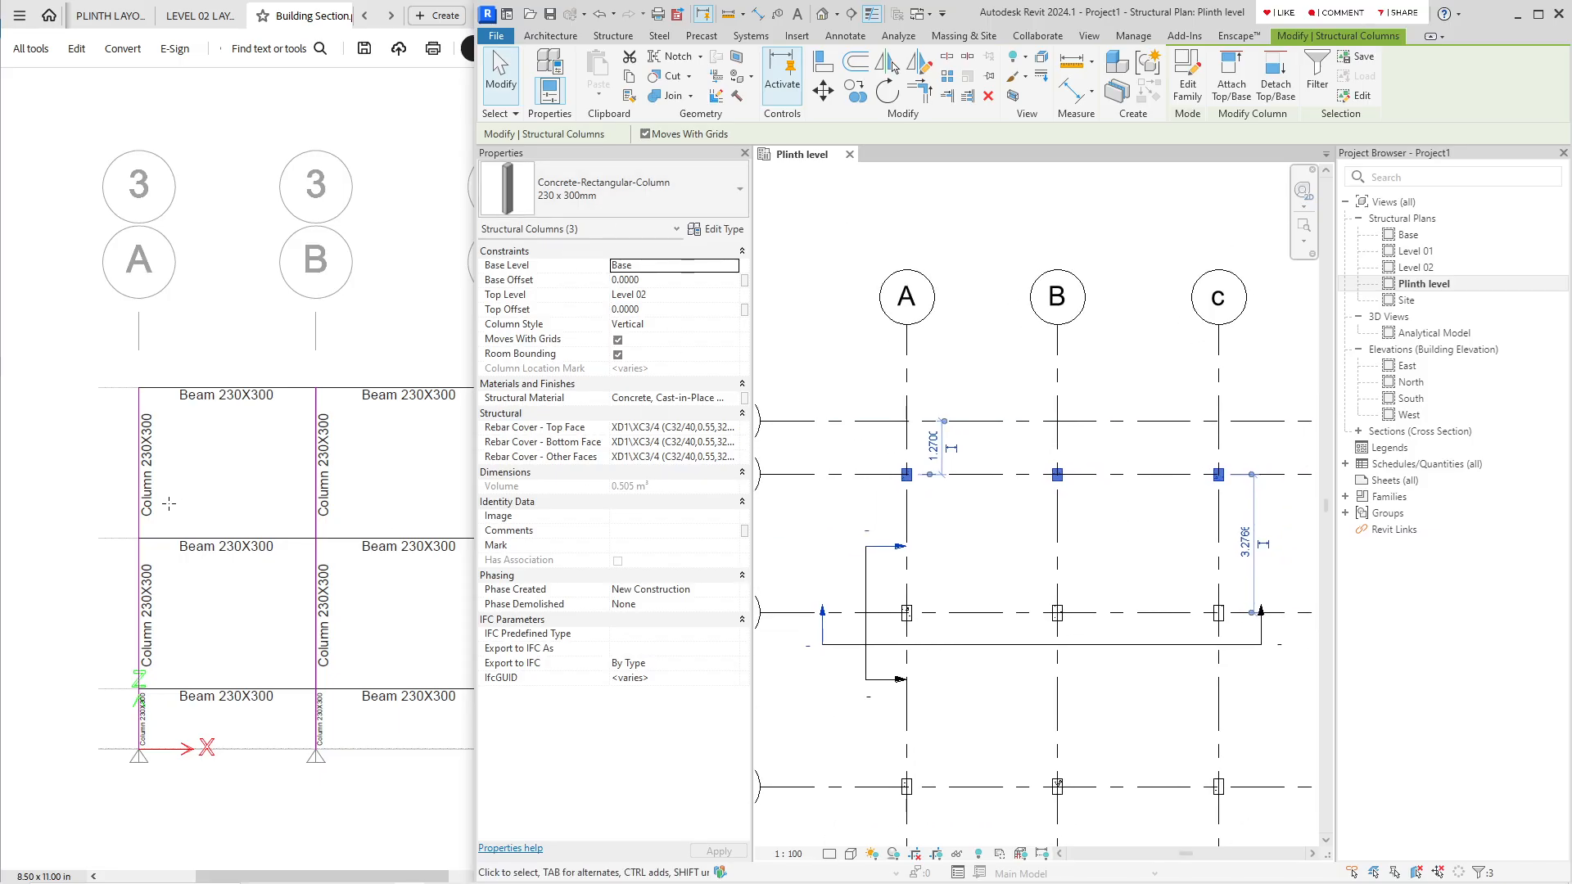
# Step: Mark the modelled grid 3 columns at A, B and C on every storey in the PDF with red Line markups
pyautogui.moveTo(121, 458)
pyautogui.mouseDown()
pyautogui.moveTo(147, 484)
pyautogui.moveTo(101, 493)
pyautogui.mouseUp()
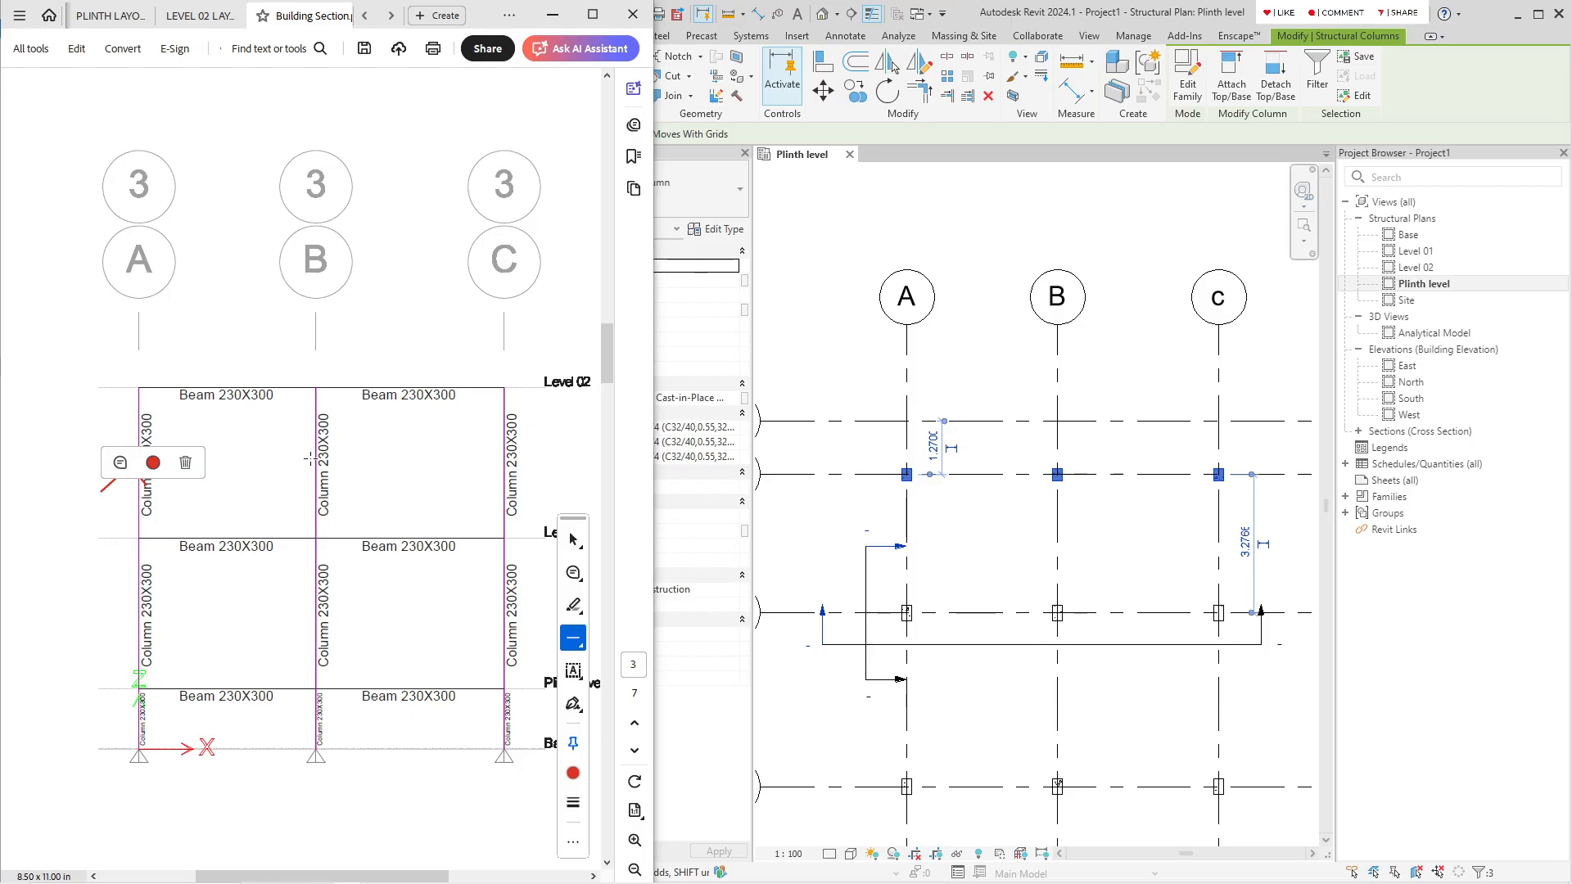
pyautogui.moveTo(294, 458); pyautogui.dragTo(332, 514)
pyautogui.moveTo(297, 514); pyautogui.dragTo(330, 459)
pyautogui.moveTo(495, 459); pyautogui.dragTo(515, 497)
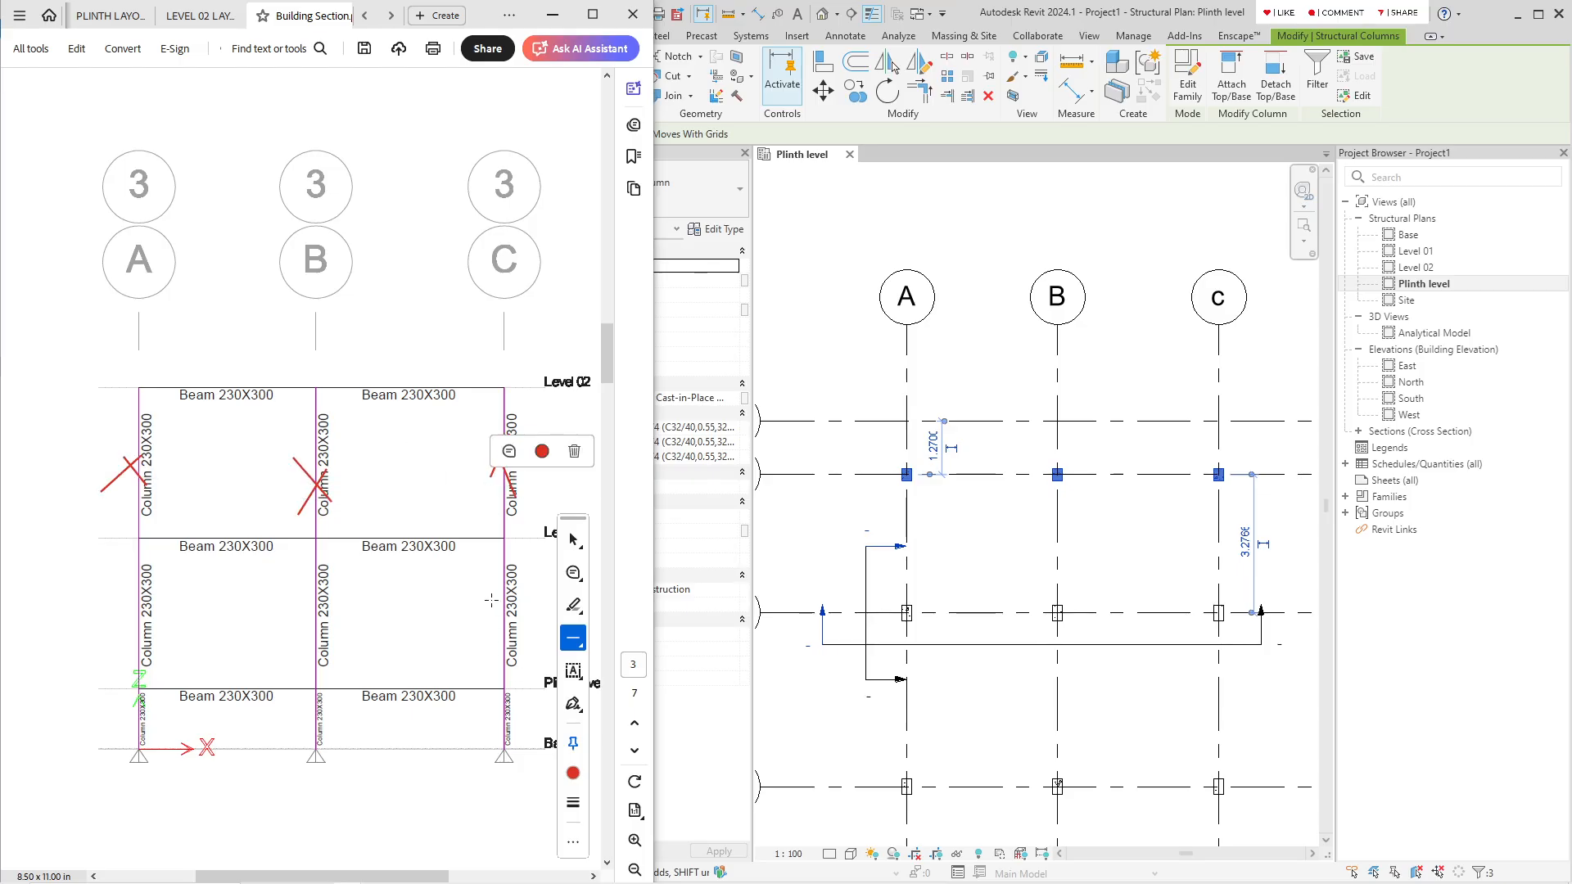
pyautogui.moveTo(491, 600); pyautogui.dragTo(514, 643)
pyautogui.moveTo(297, 597); pyautogui.dragTo(332, 641)
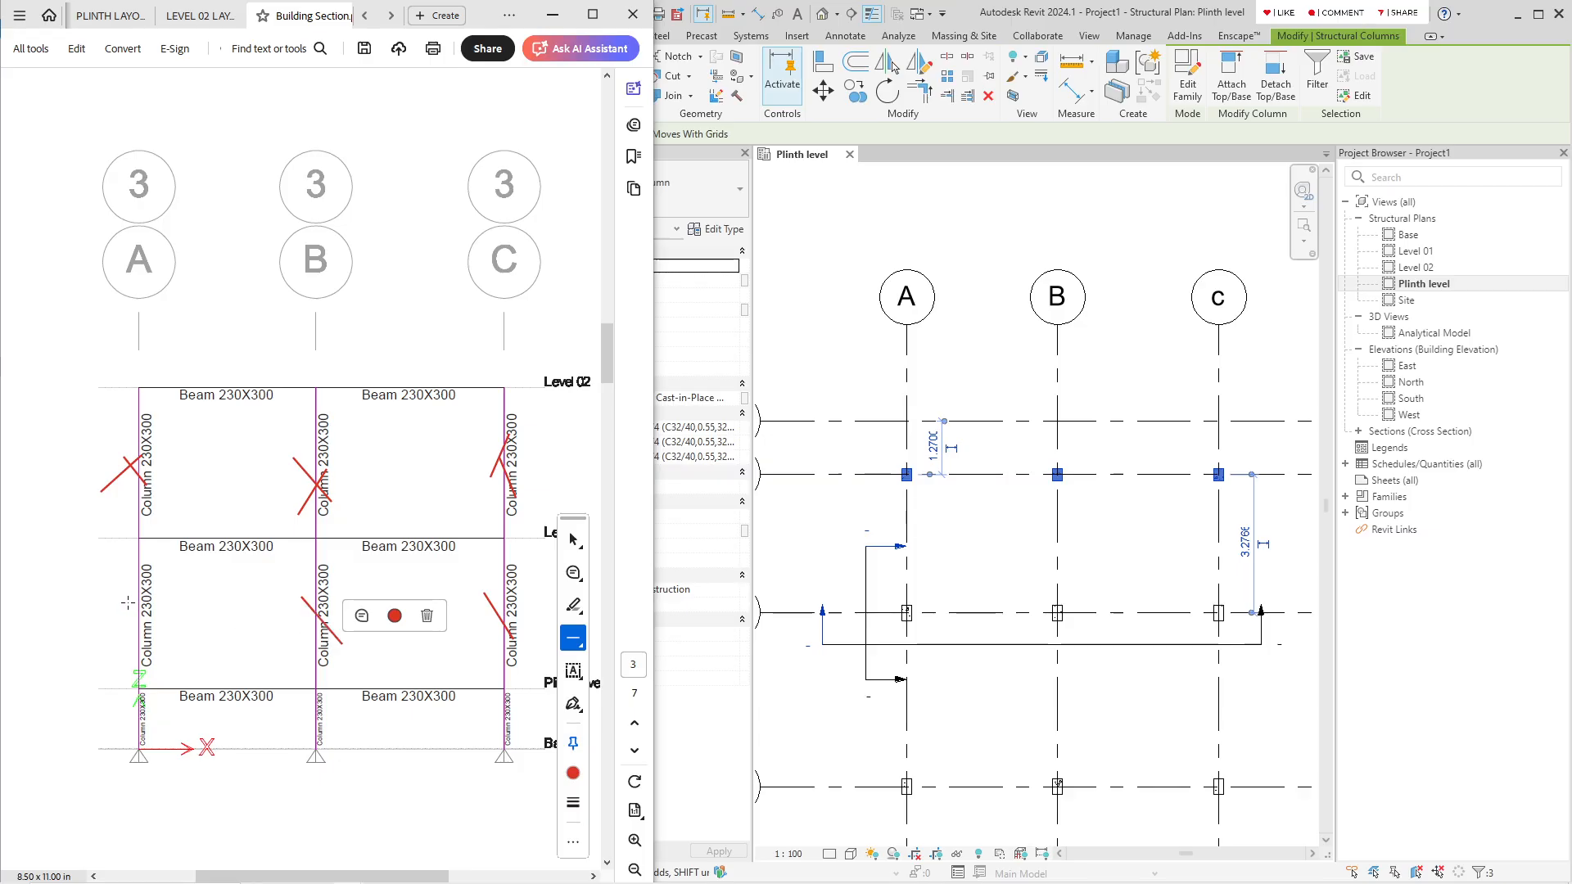
pyautogui.moveTo(128, 602)
pyautogui.mouseDown()
pyautogui.moveTo(166, 671)
pyautogui.moveTo(151, 730)
pyautogui.mouseUp()
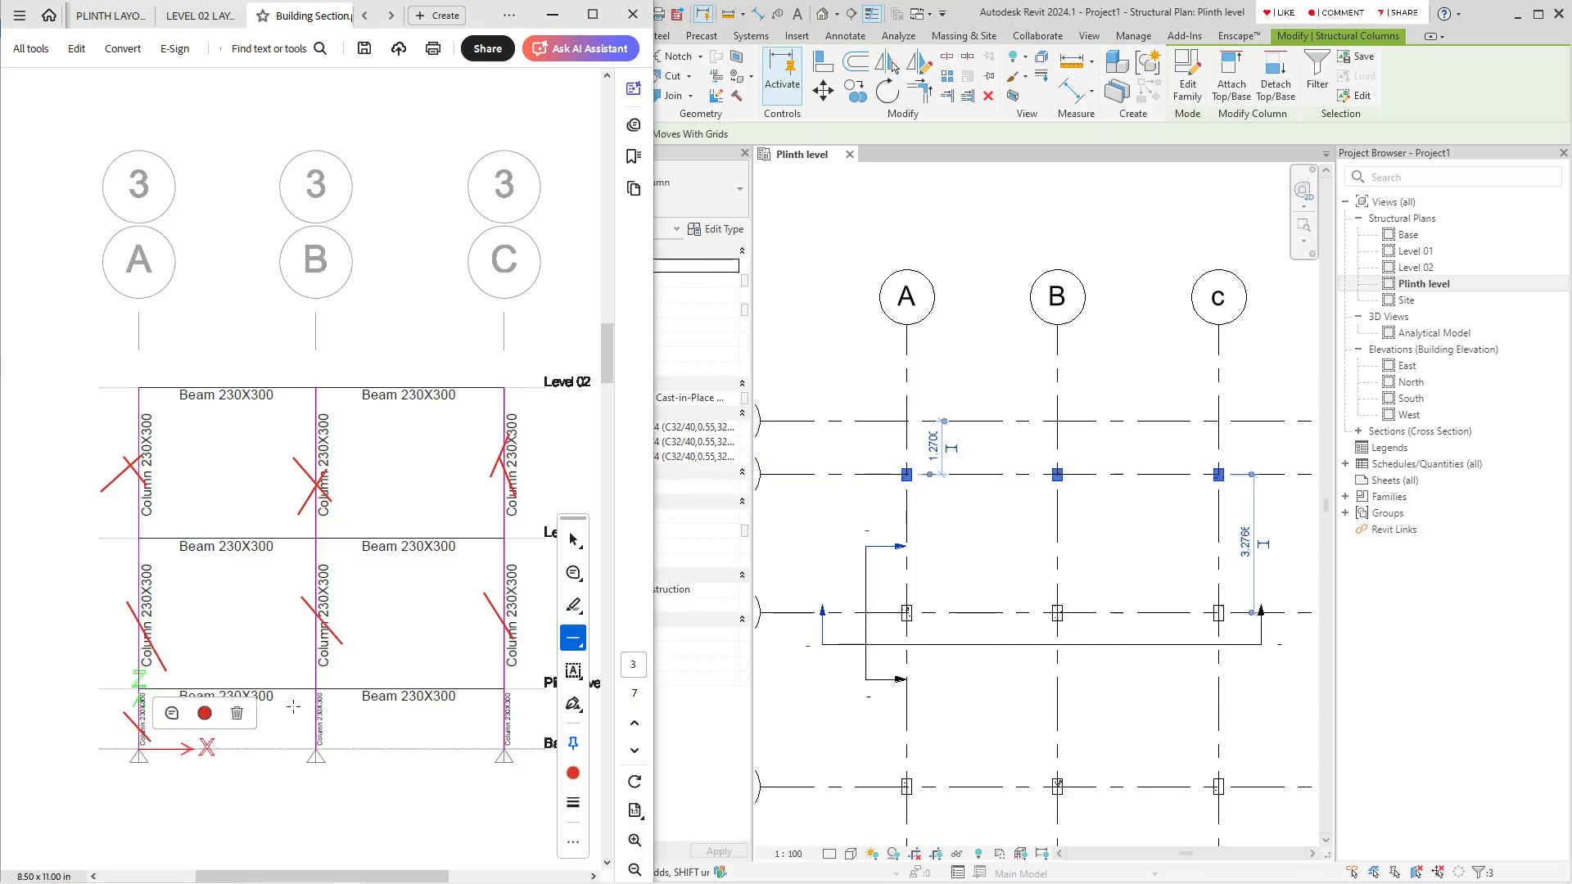
pyautogui.moveTo(294, 706); pyautogui.dragTo(331, 748)
pyautogui.moveTo(489, 715)
pyautogui.mouseDown()
pyautogui.moveTo(514, 739)
pyautogui.moveTo(499, 762)
pyautogui.mouseUp()
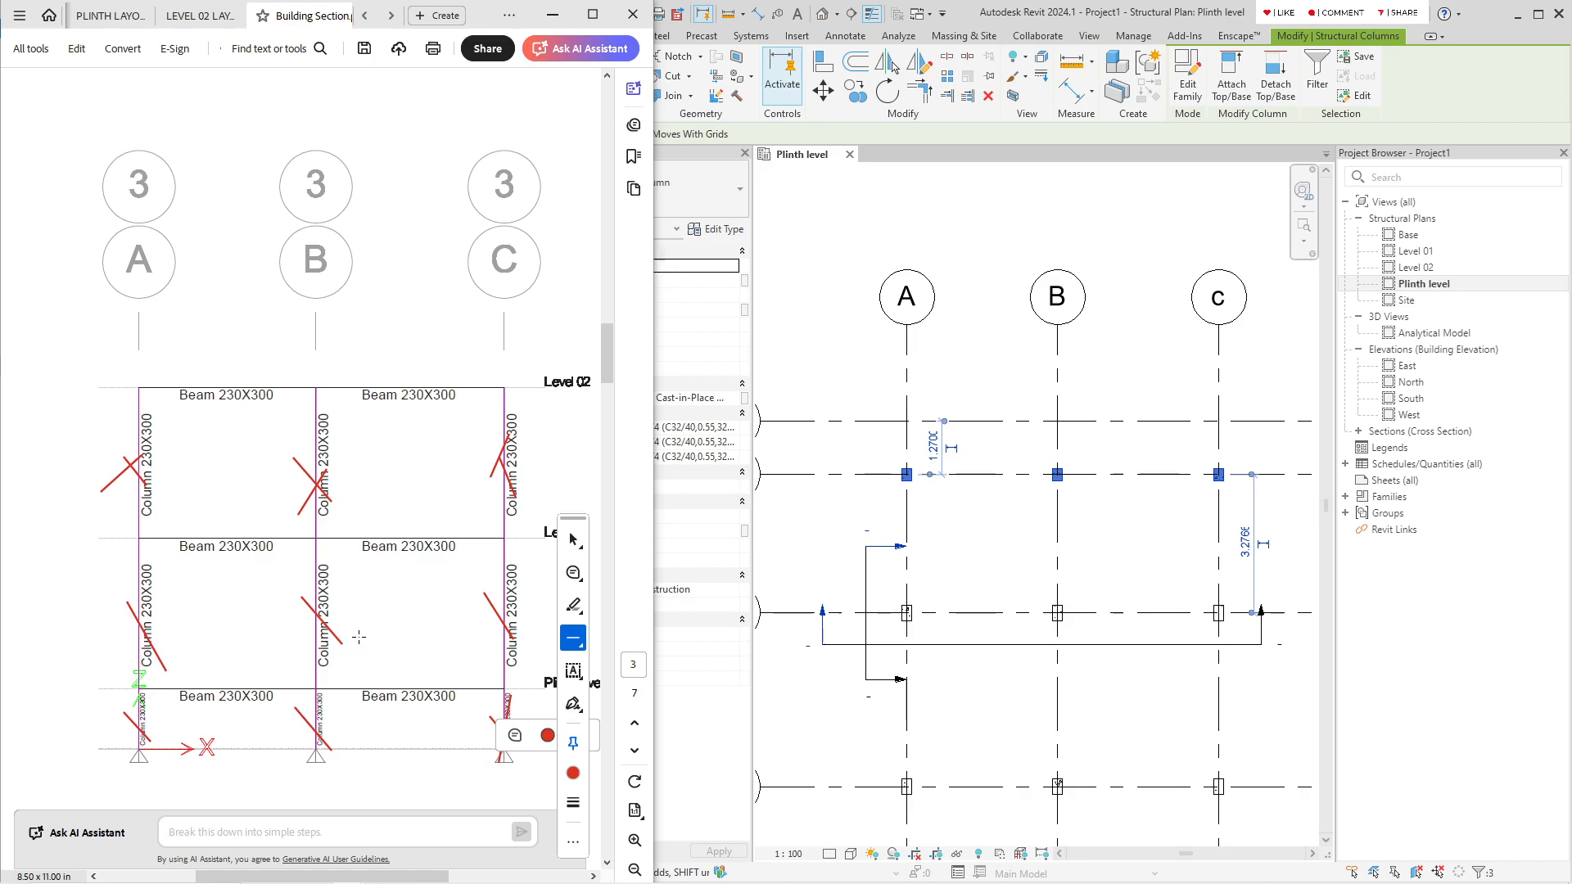
# Step: Compare the size and orientation of the columns in the plinth layout PDF with those in the Plinth level plan
pyautogui.scroll(-2, 1047, 516)
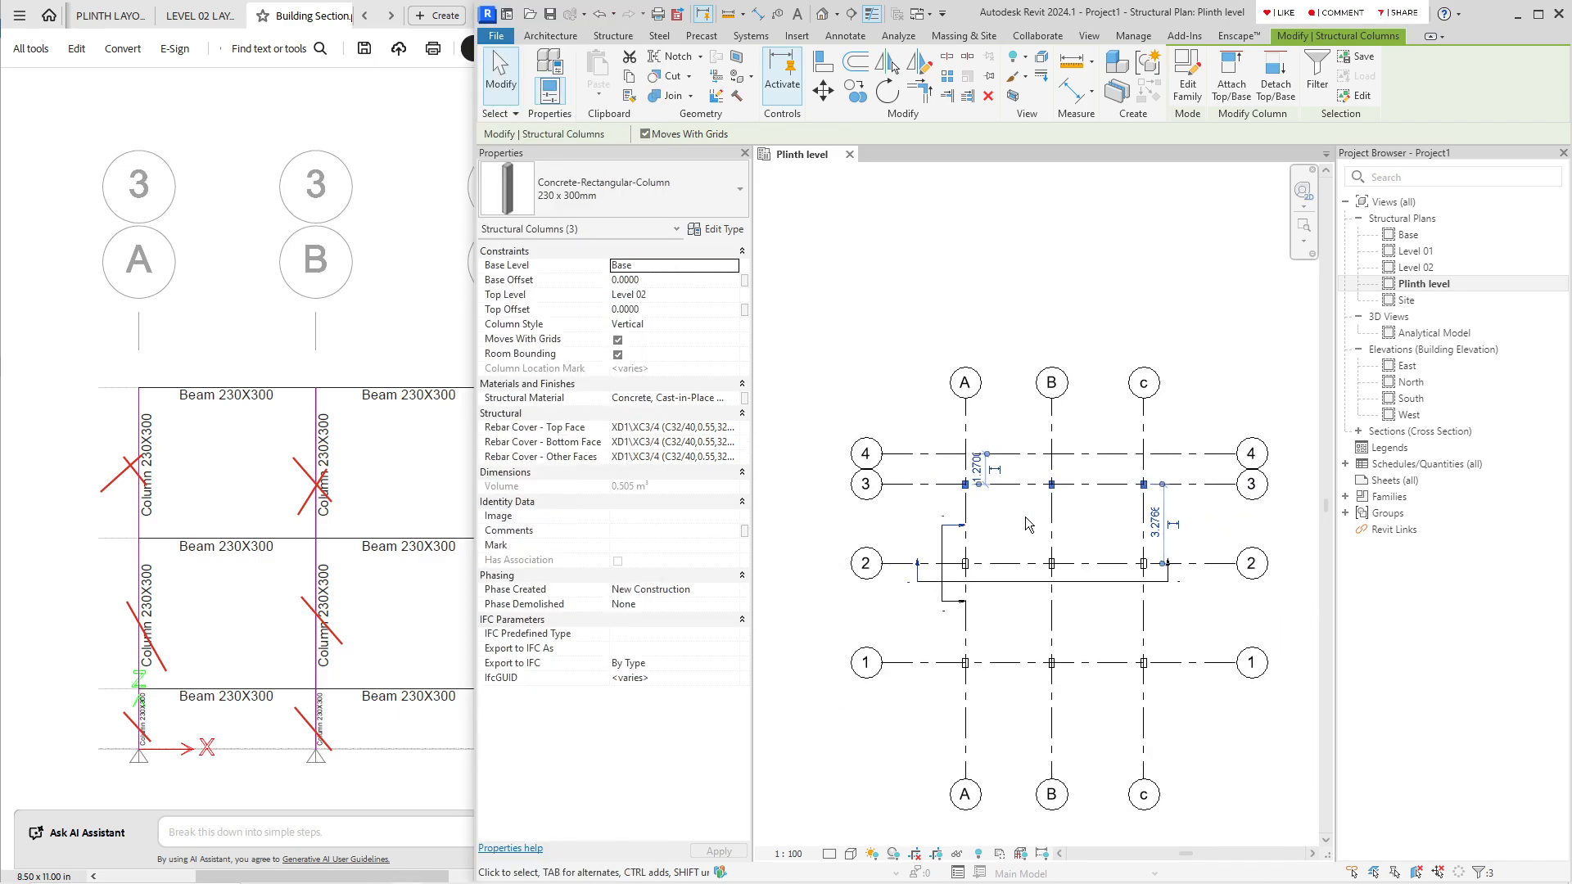
pyautogui.click(117, 19)
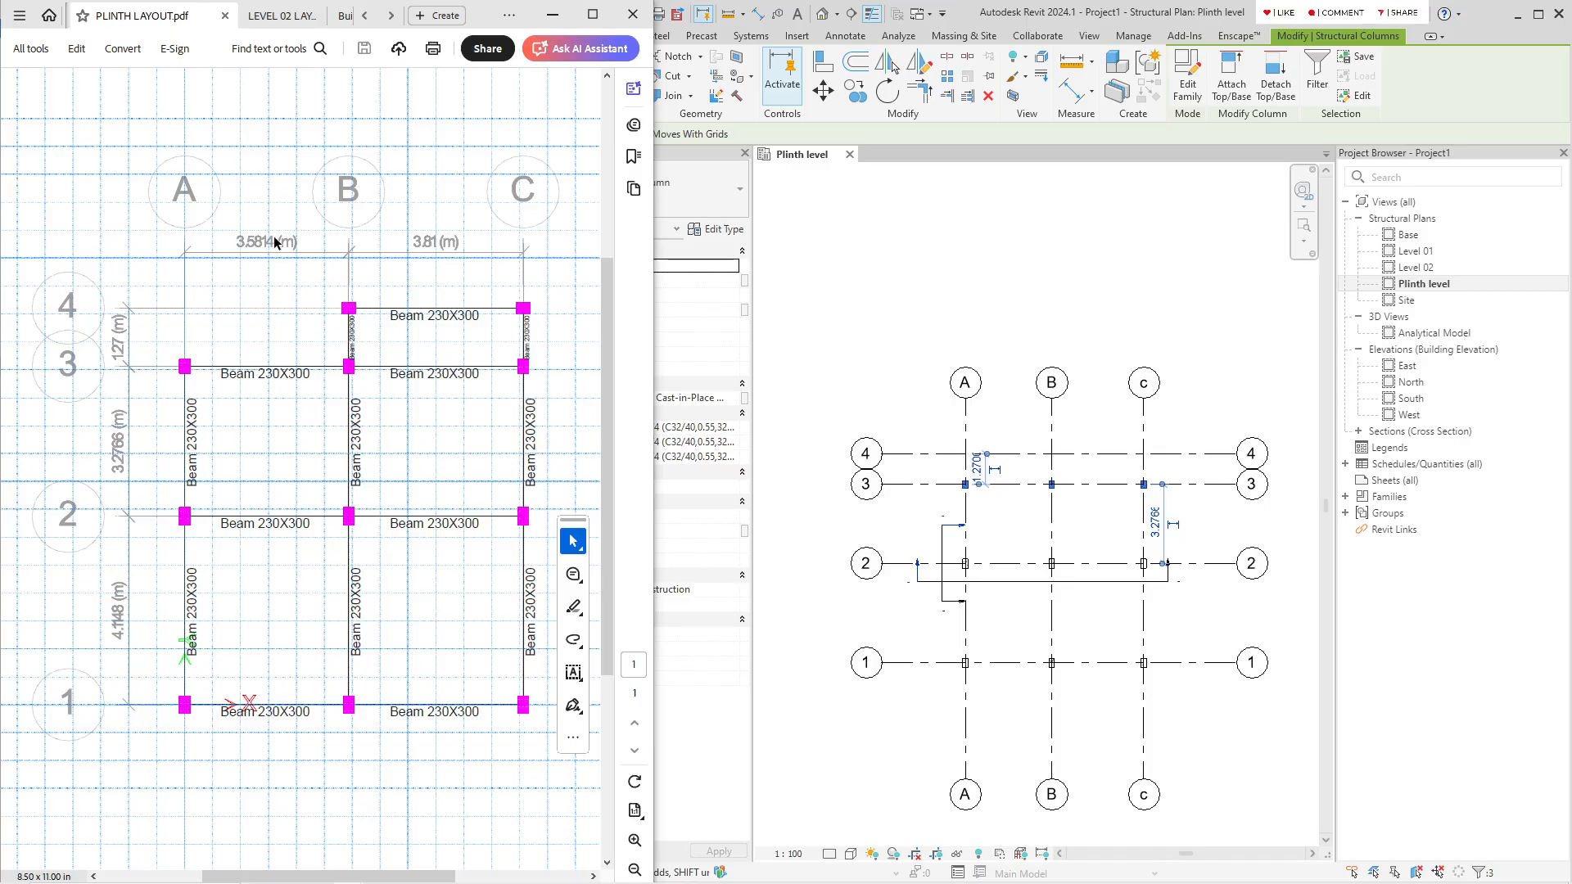
pyautogui.keyDown('ctrl'); pyautogui.scroll(5, 157, 503); pyautogui.keyUp('ctrl')
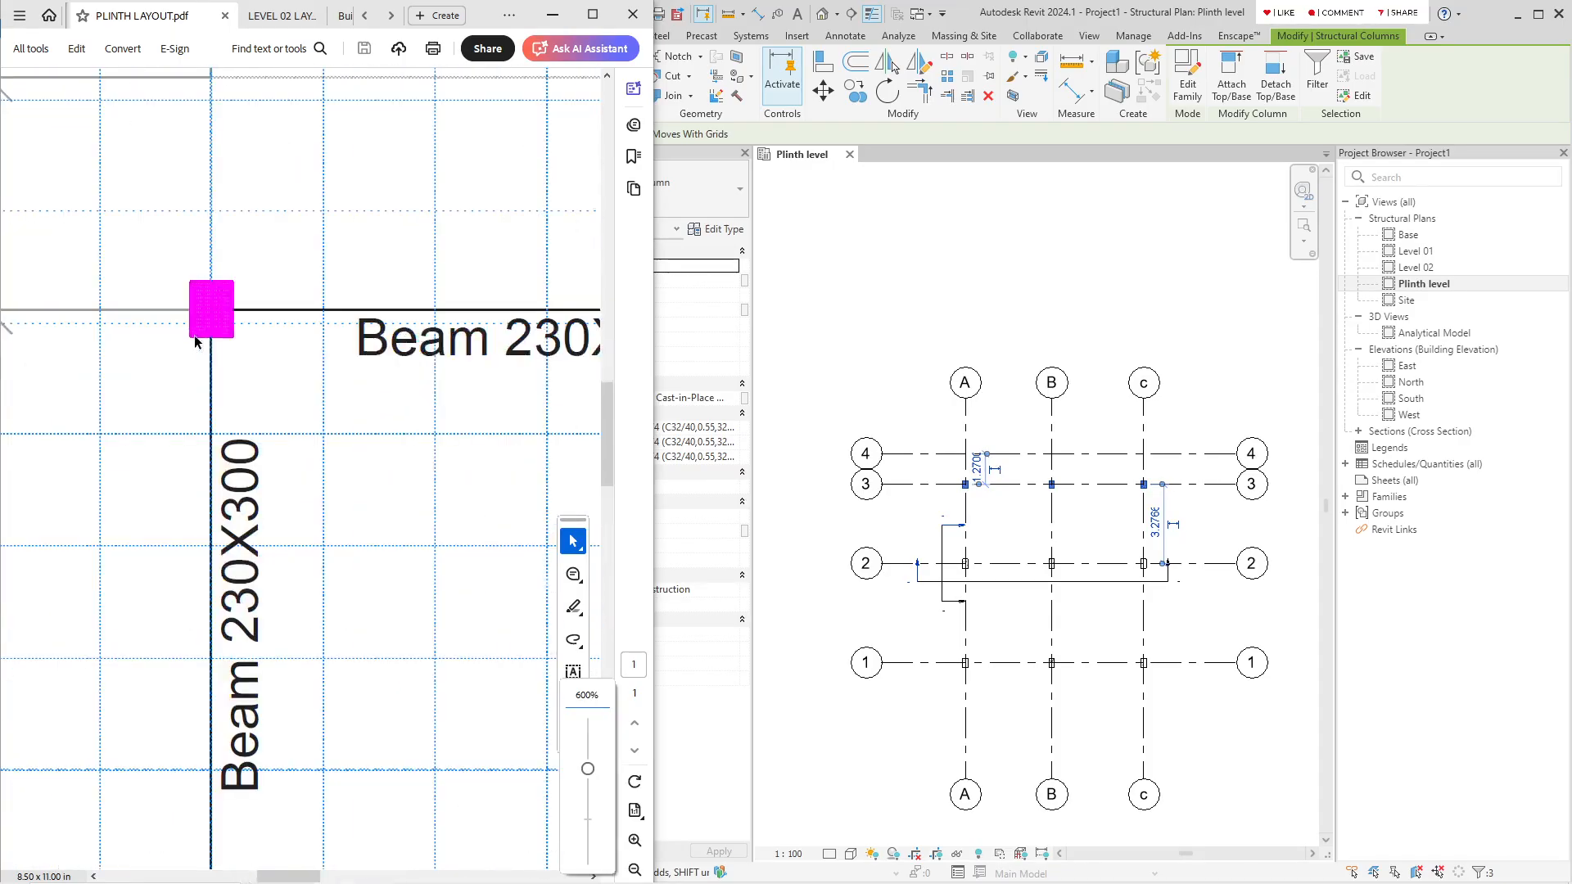
pyautogui.keyDown('ctrl'); pyautogui.scroll(-2, 215, 338); pyautogui.keyUp('ctrl')
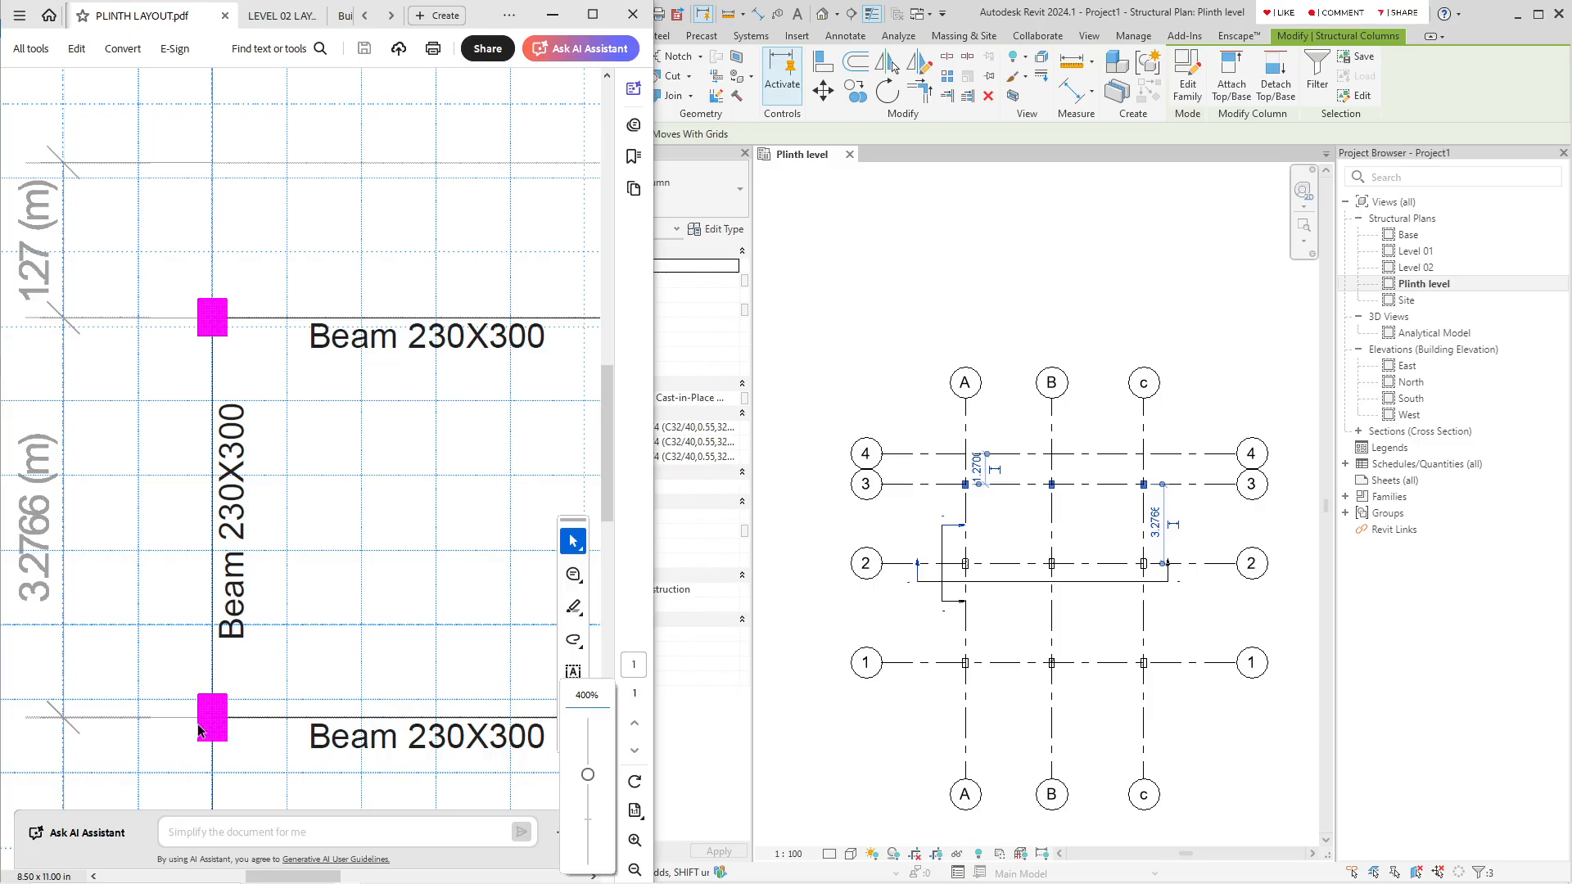
pyautogui.scroll(3, 991, 524)
pyautogui.click(990, 524)
pyautogui.scroll(4, 968, 595)
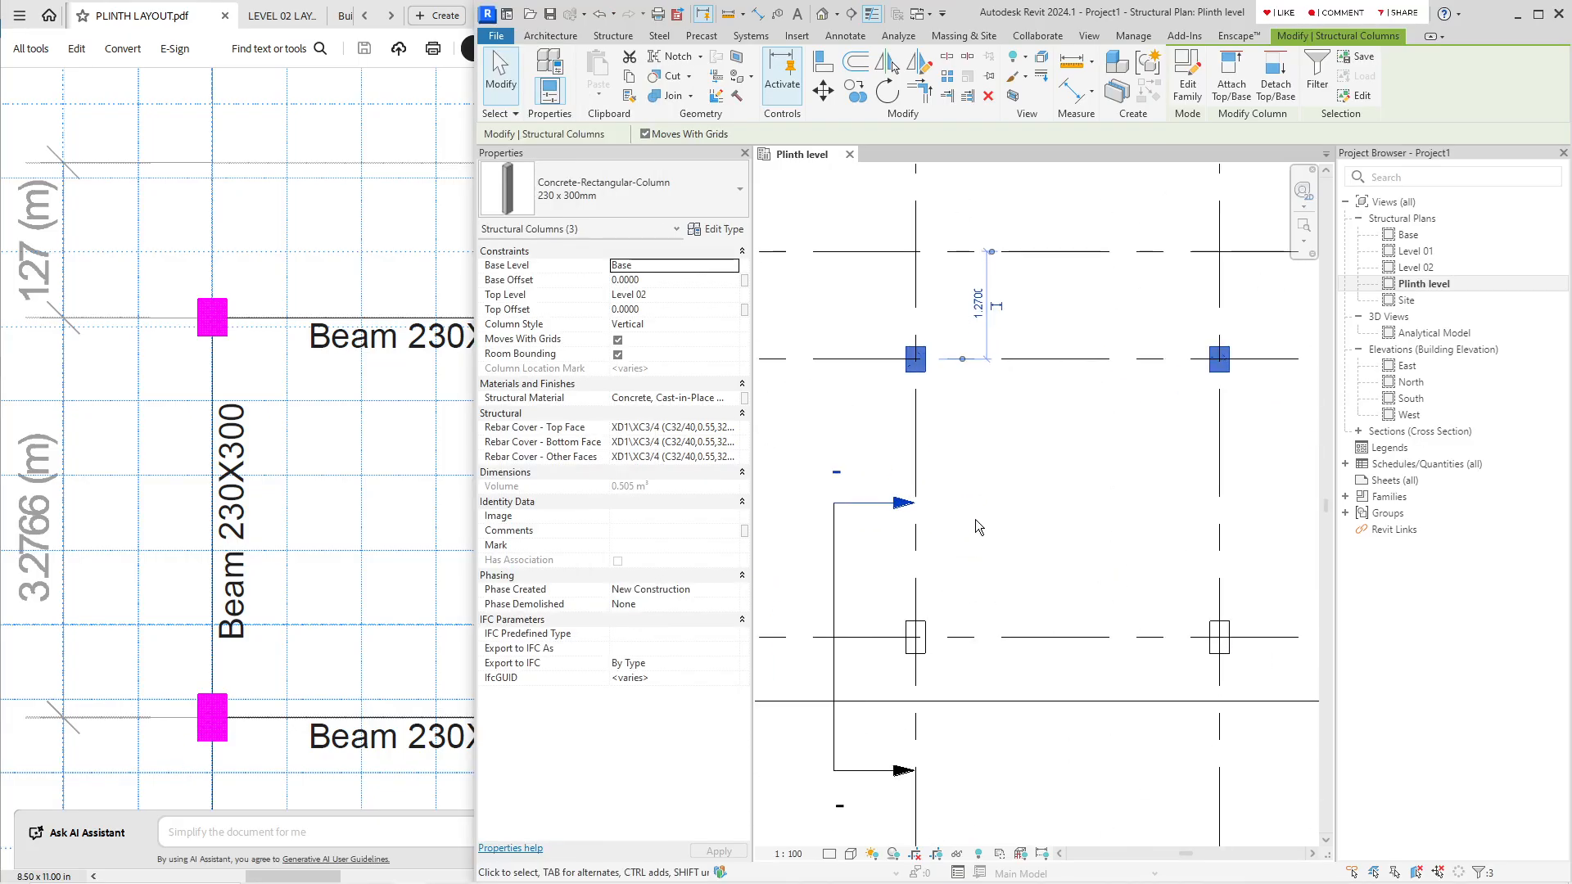
pyautogui.click(975, 520)
pyautogui.scroll(2, 950, 426)
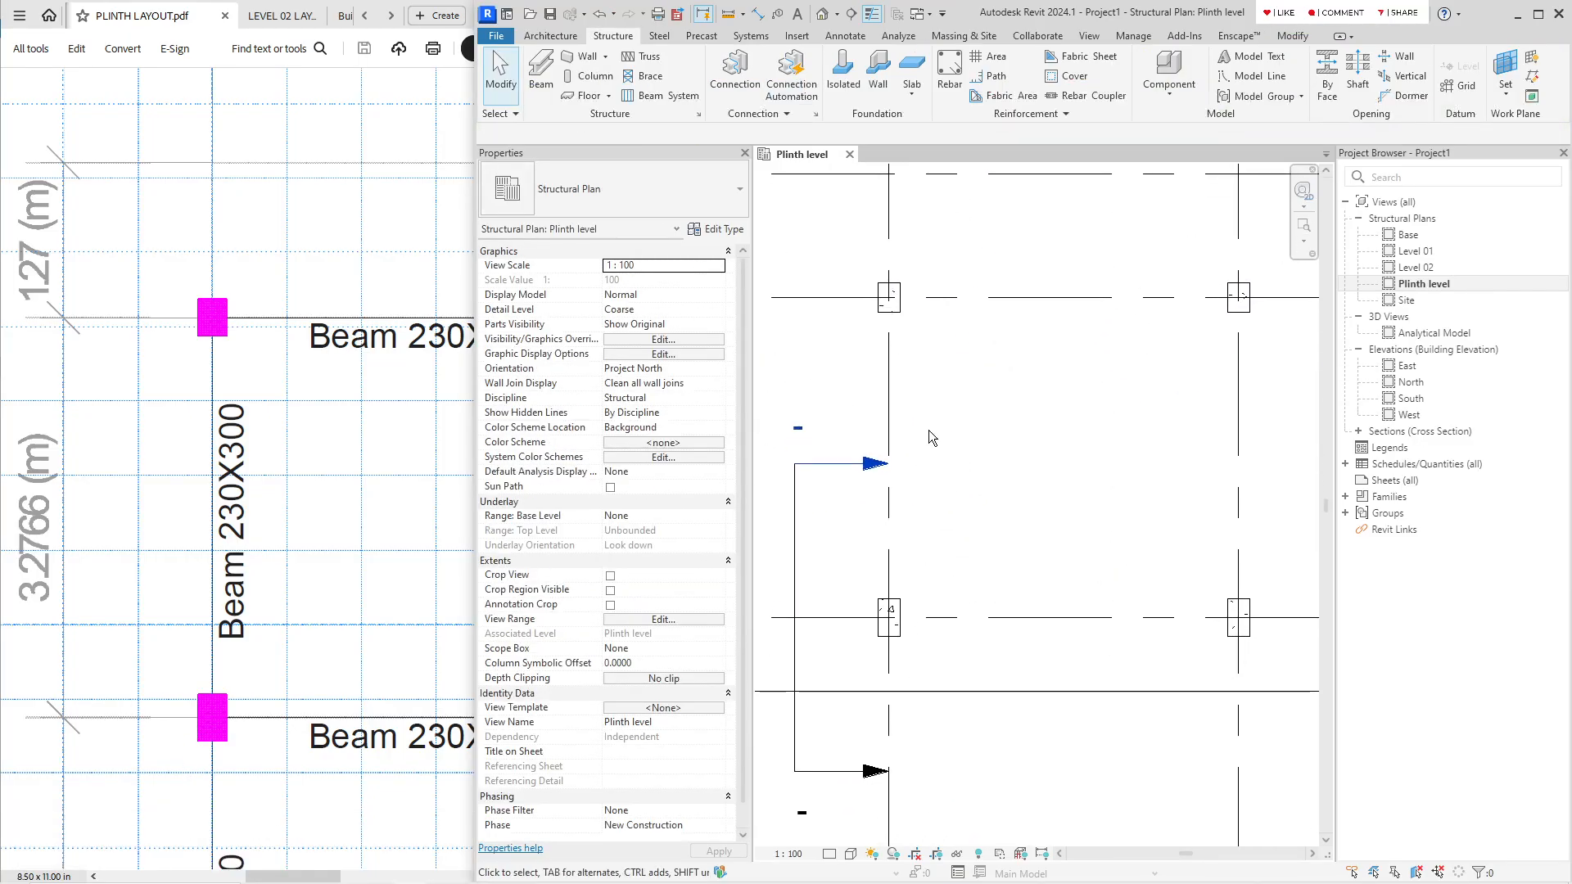
pyautogui.click(295, 424)
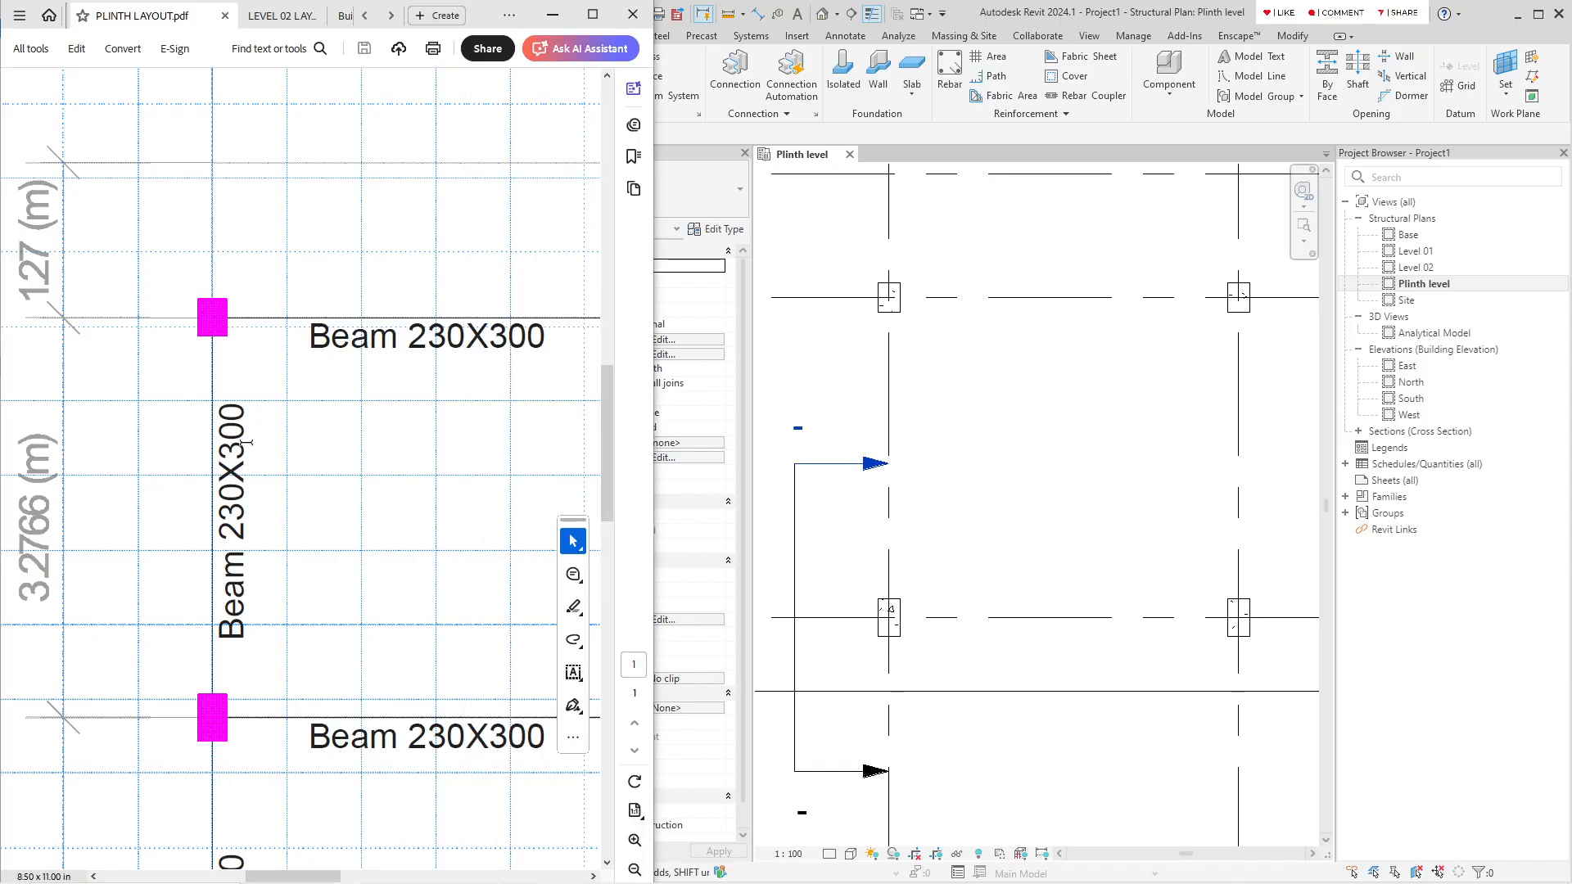
pyautogui.keyDown('ctrl'); pyautogui.scroll(-2, 246, 443); pyautogui.keyUp('ctrl')
pyautogui.keyDown('ctrl'); pyautogui.scroll(-2, 271, 446); pyautogui.keyUp('ctrl')
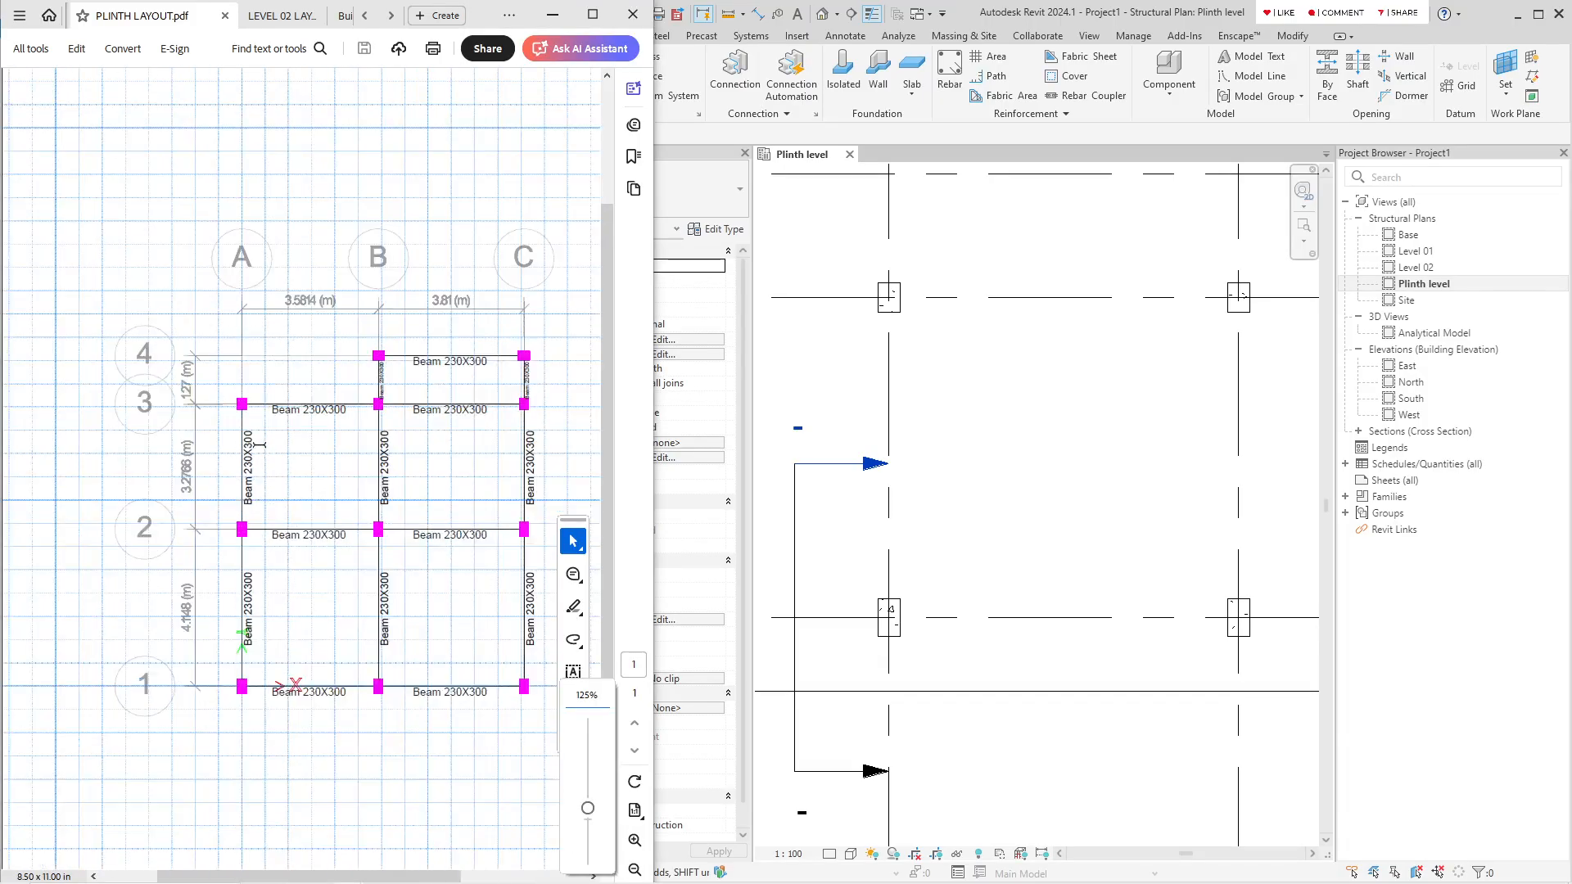
pyautogui.keyDown('ctrl'); pyautogui.scroll(1, 519, 450); pyautogui.keyUp('ctrl')
pyautogui.click(983, 495)
pyautogui.scroll(-5, 888, 491)
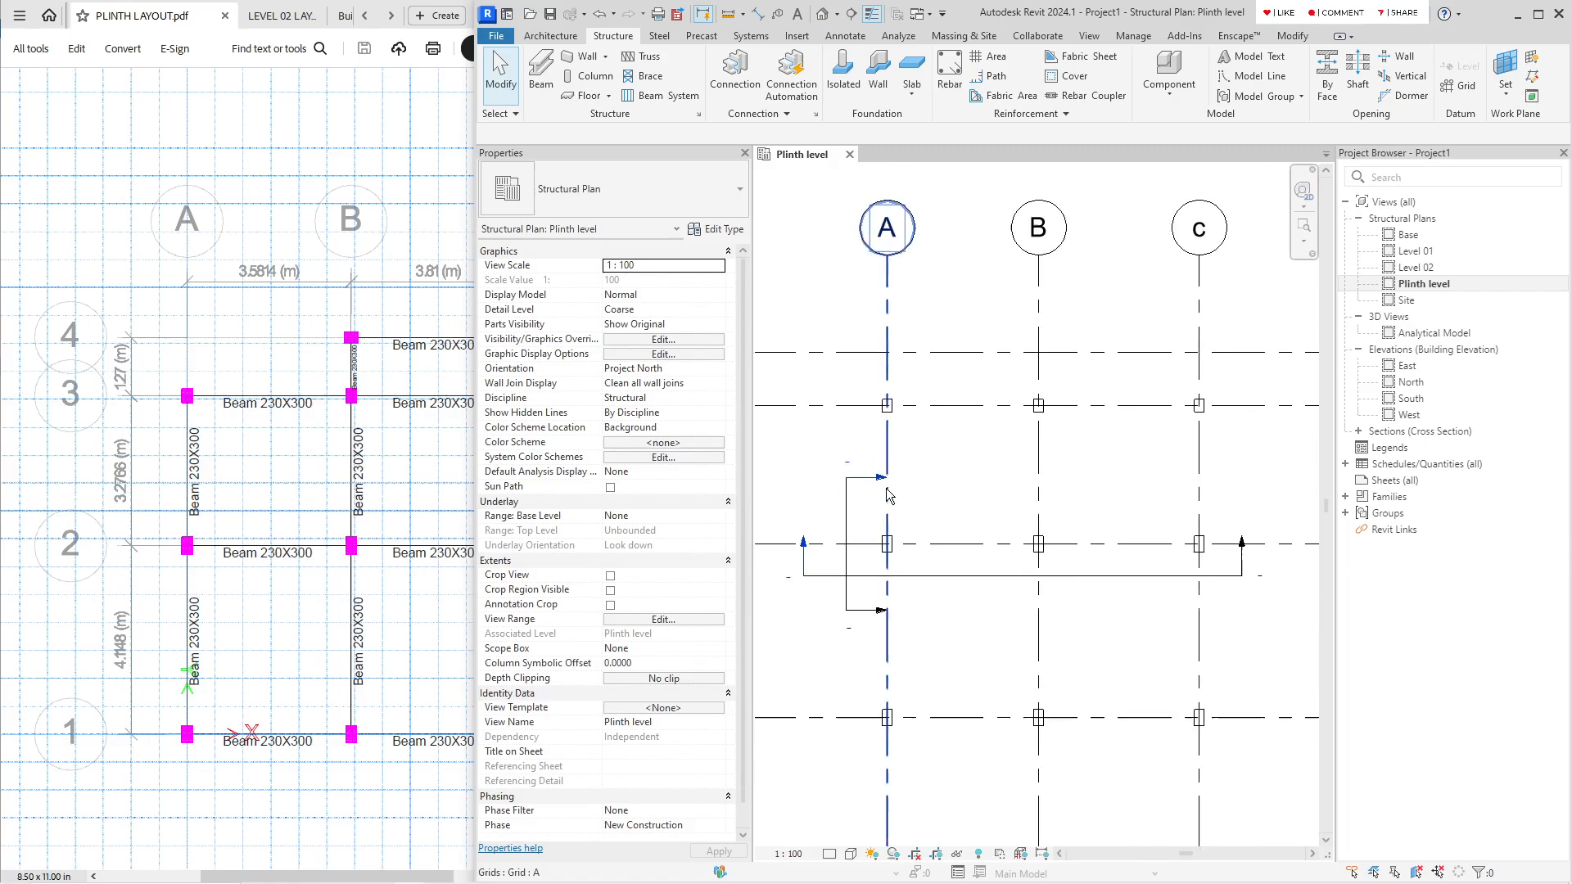
# Step: Set the visual style of the Plinth level plan to Shaded
pyautogui.scroll(1, 976, 470)
pyautogui.click(851, 853)
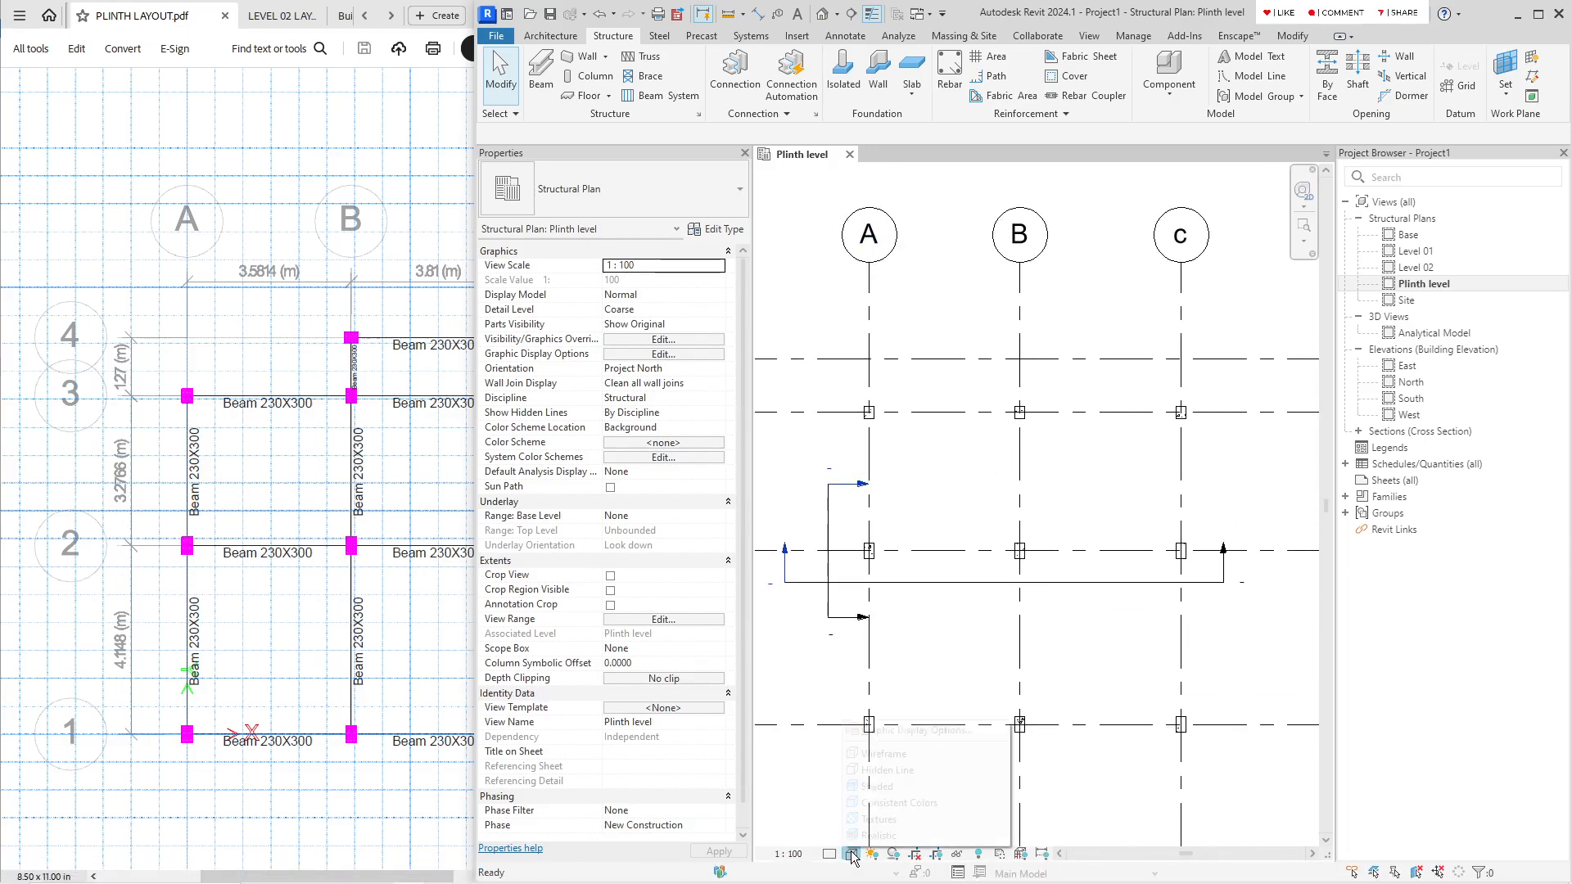
pyautogui.click(870, 787)
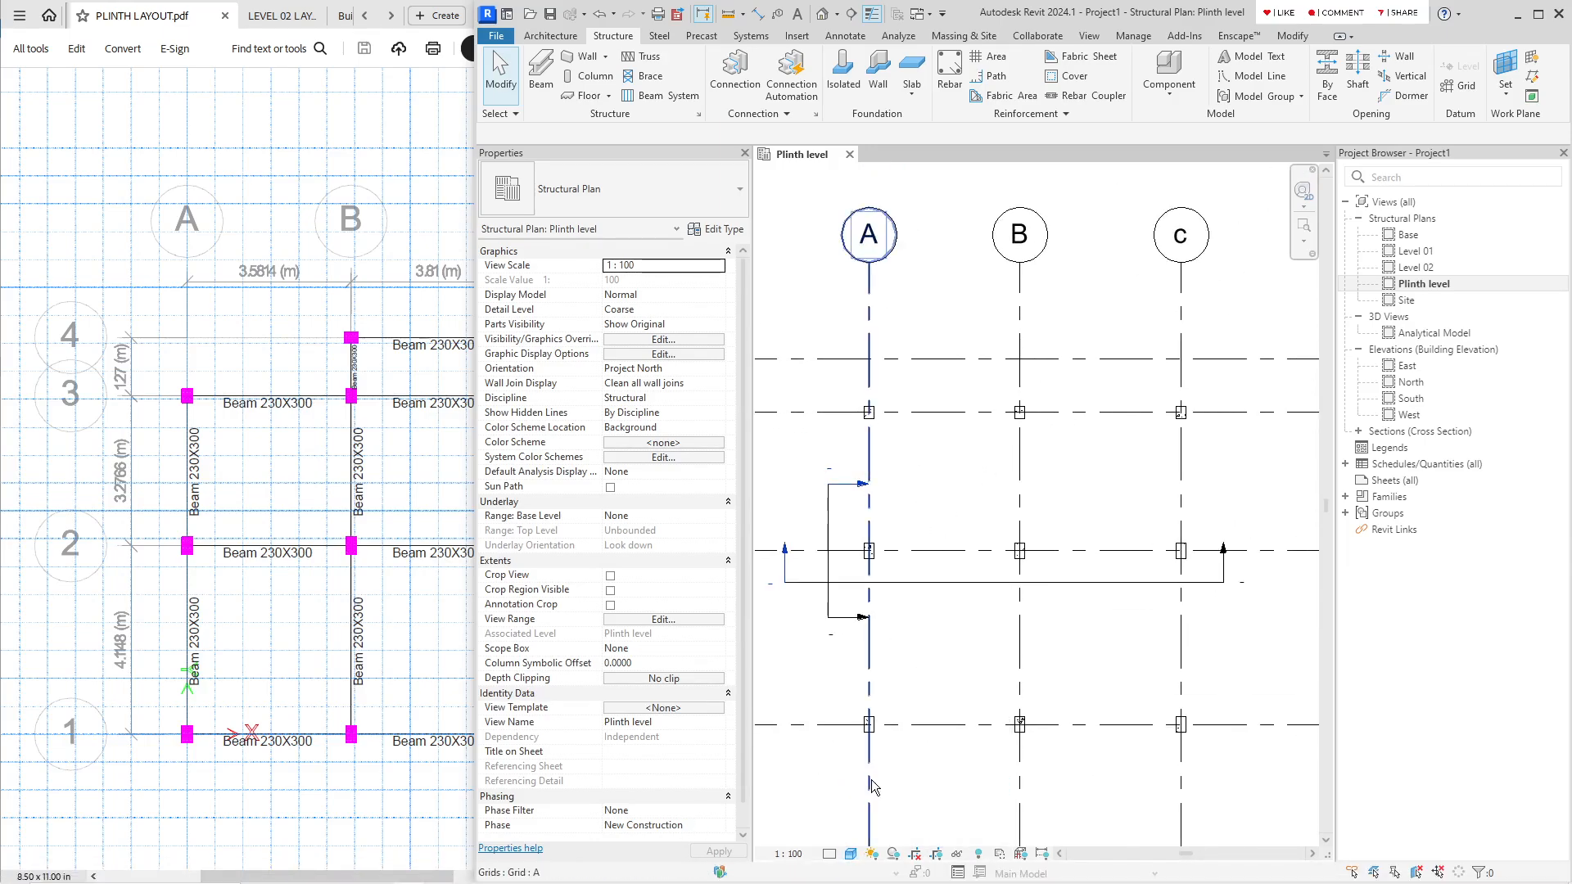
pyautogui.click(851, 855)
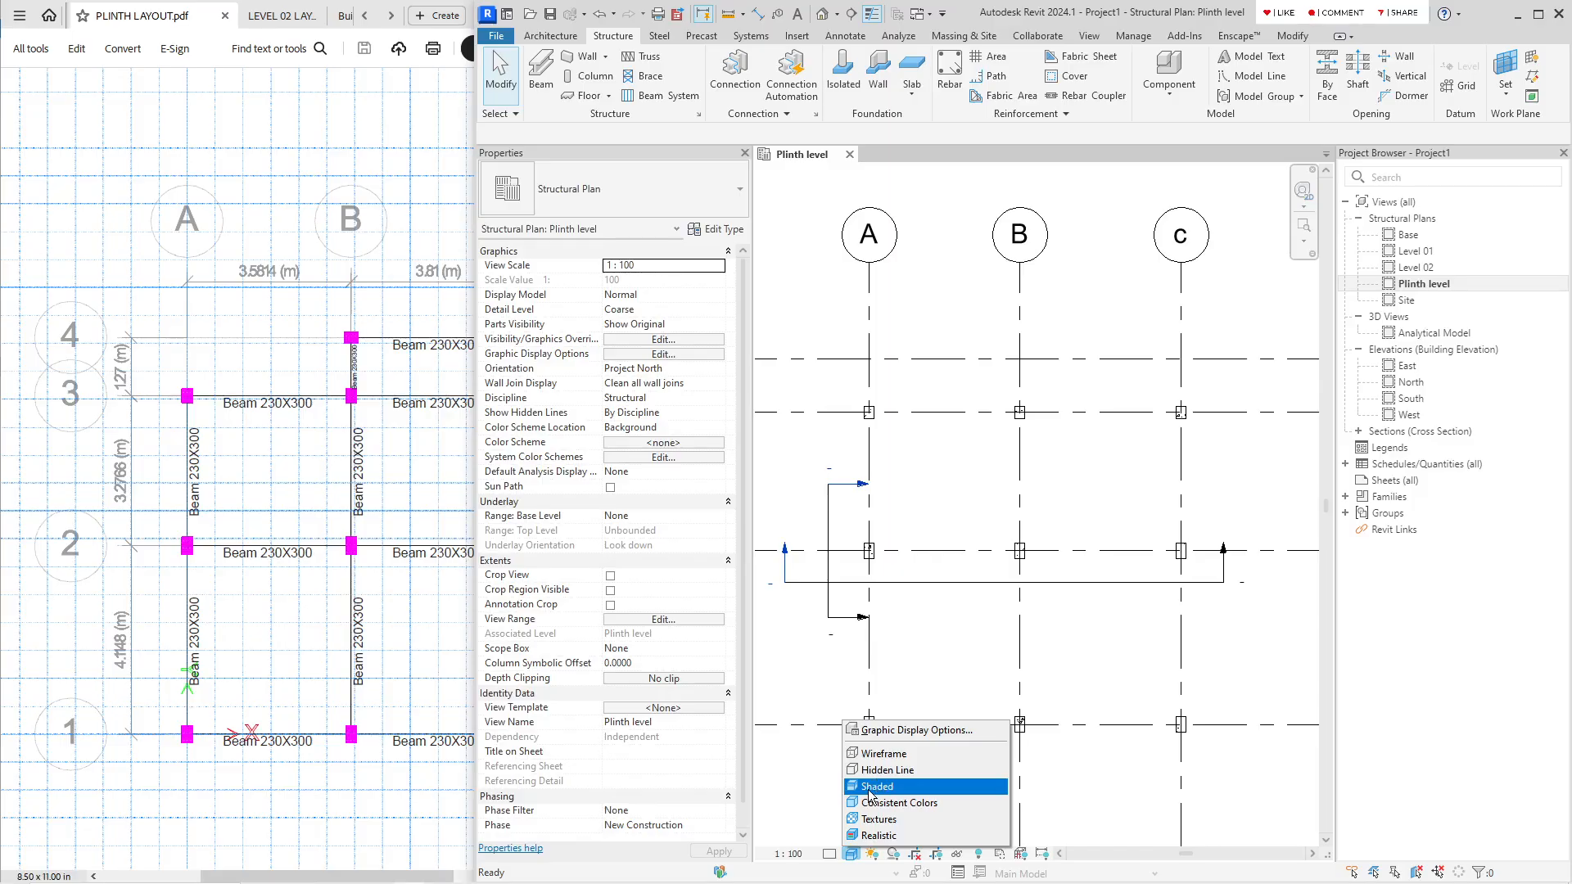
pyautogui.click(869, 787)
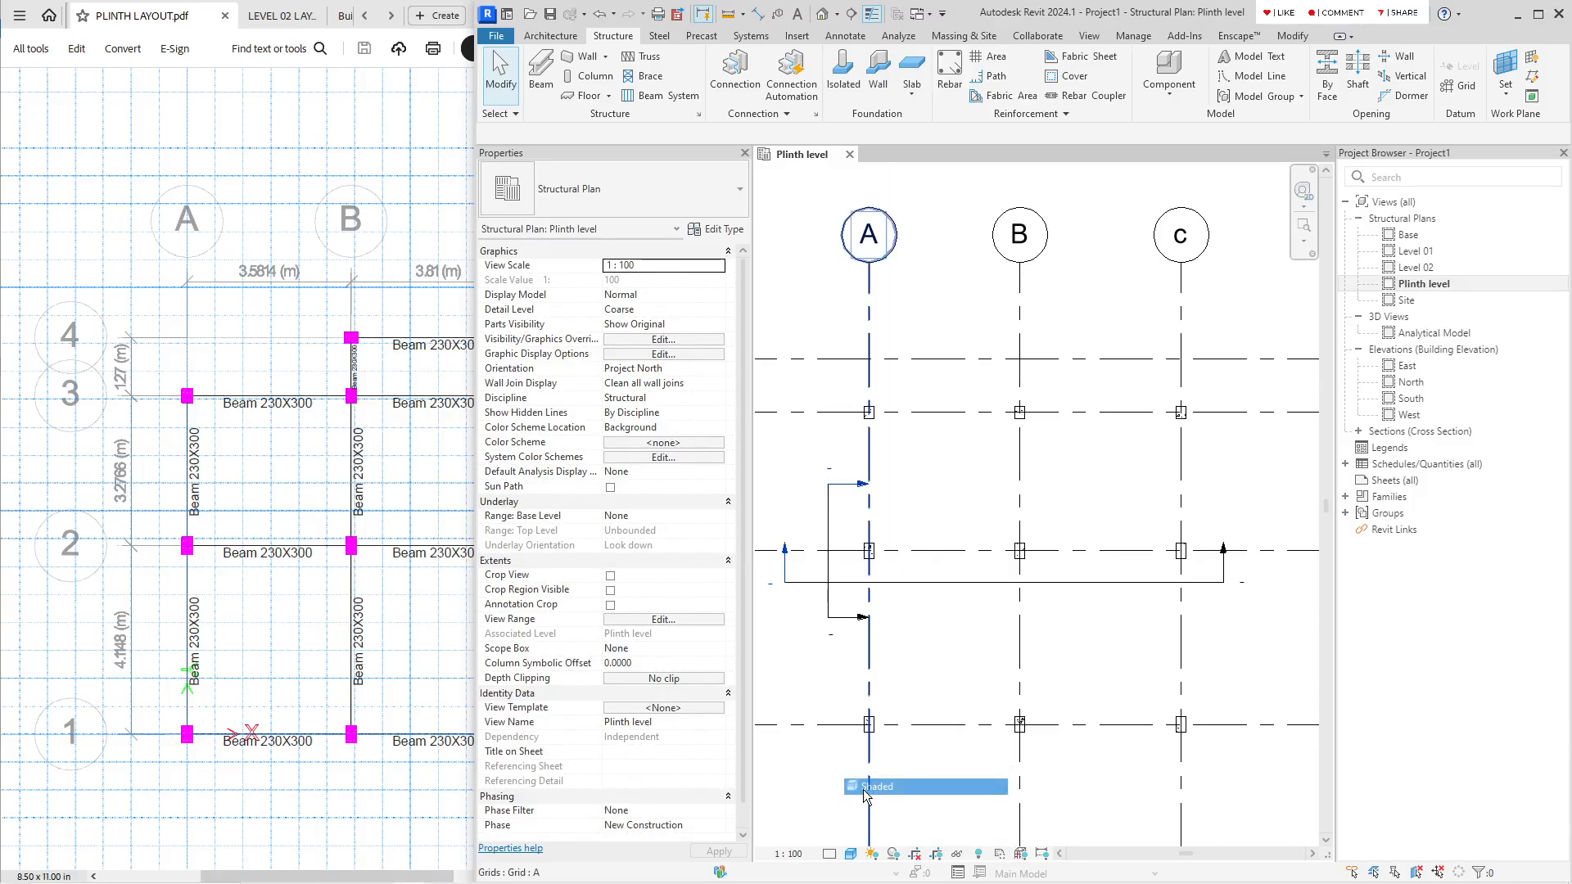
# Step: Set the Plinth level plan's detail level to Fine and its visual style to Consistent Colors
pyautogui.click(830, 854)
pyautogui.click(838, 836)
pyautogui.click(830, 854)
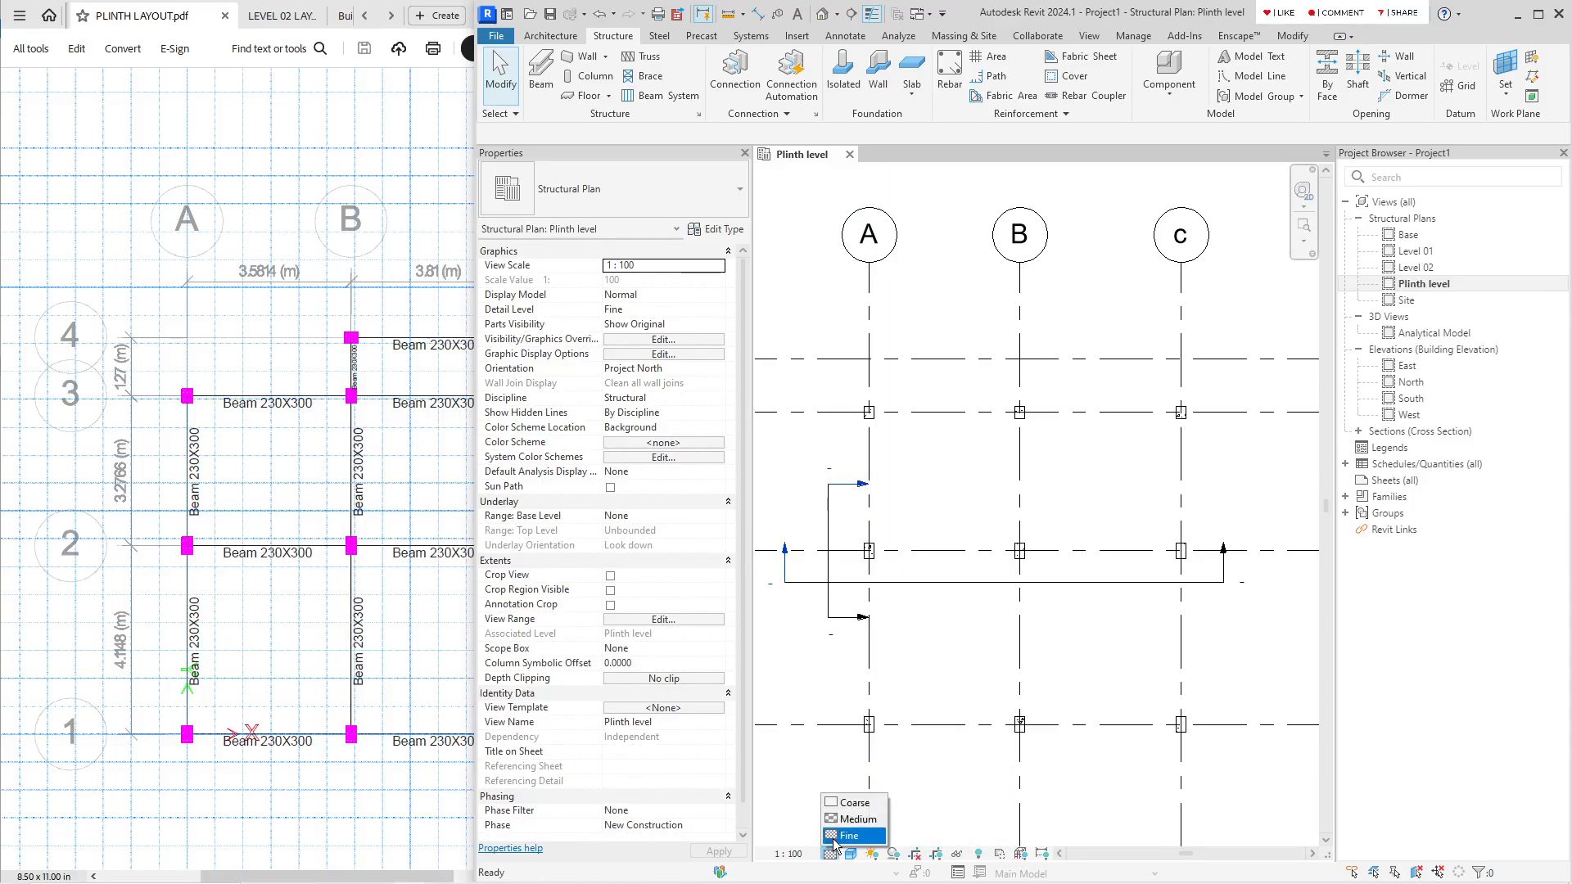
pyautogui.click(841, 835)
pyautogui.click(851, 854)
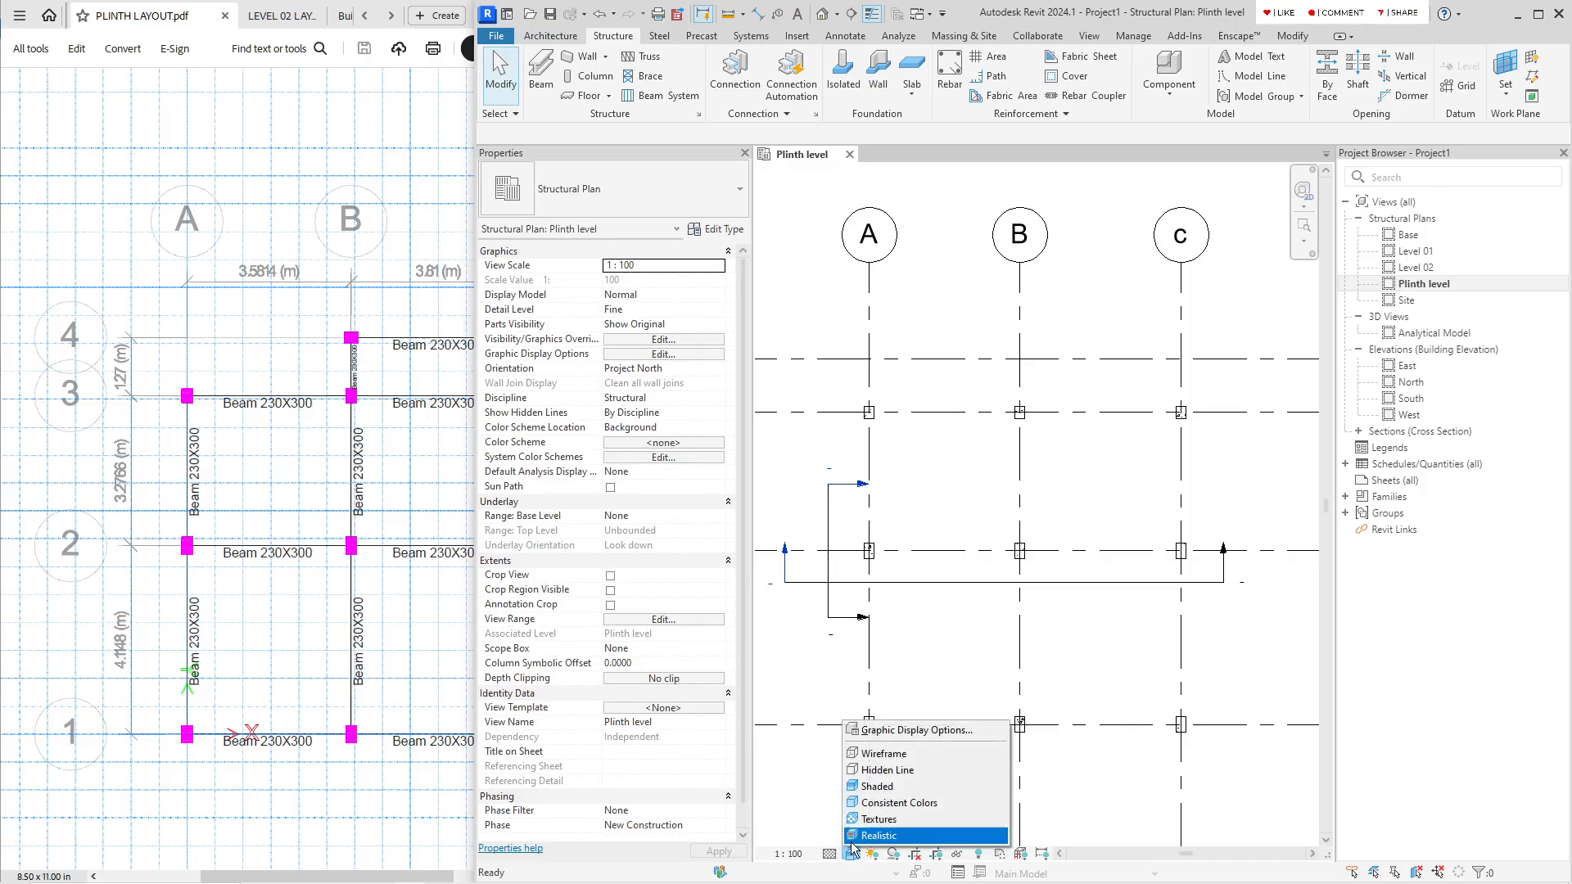
pyautogui.click(892, 803)
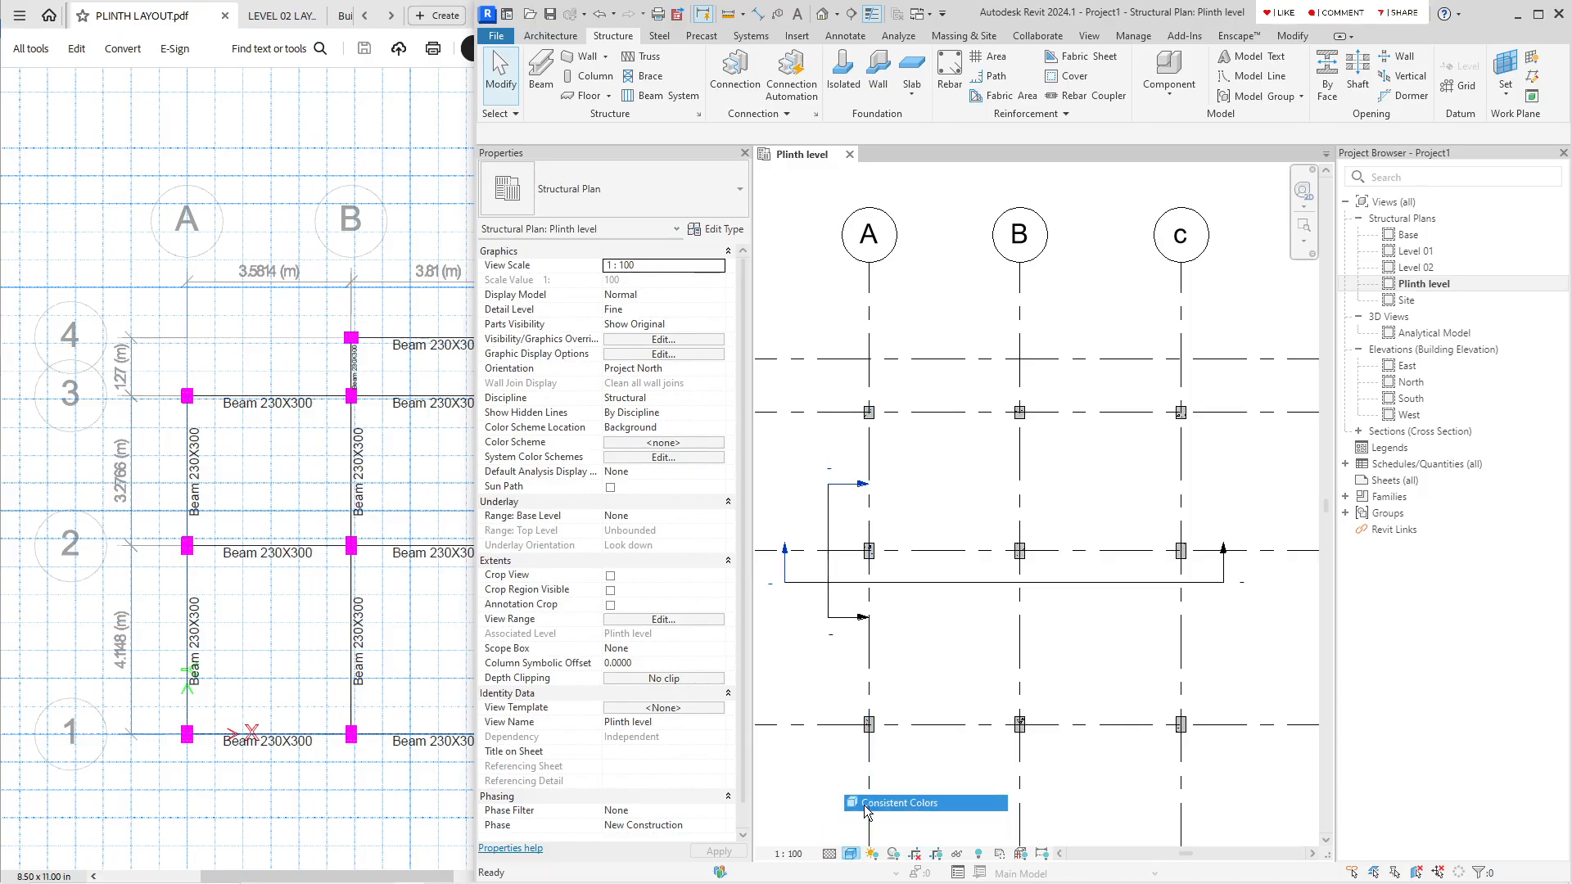
# Step: Examine the column positions and orientation on grid 4 at B and C in the plan and the plinth layout PDF
pyautogui.moveTo(884, 480); pyautogui.dragTo(856, 441, button='middle')
pyautogui.scroll(1, 885, 393)
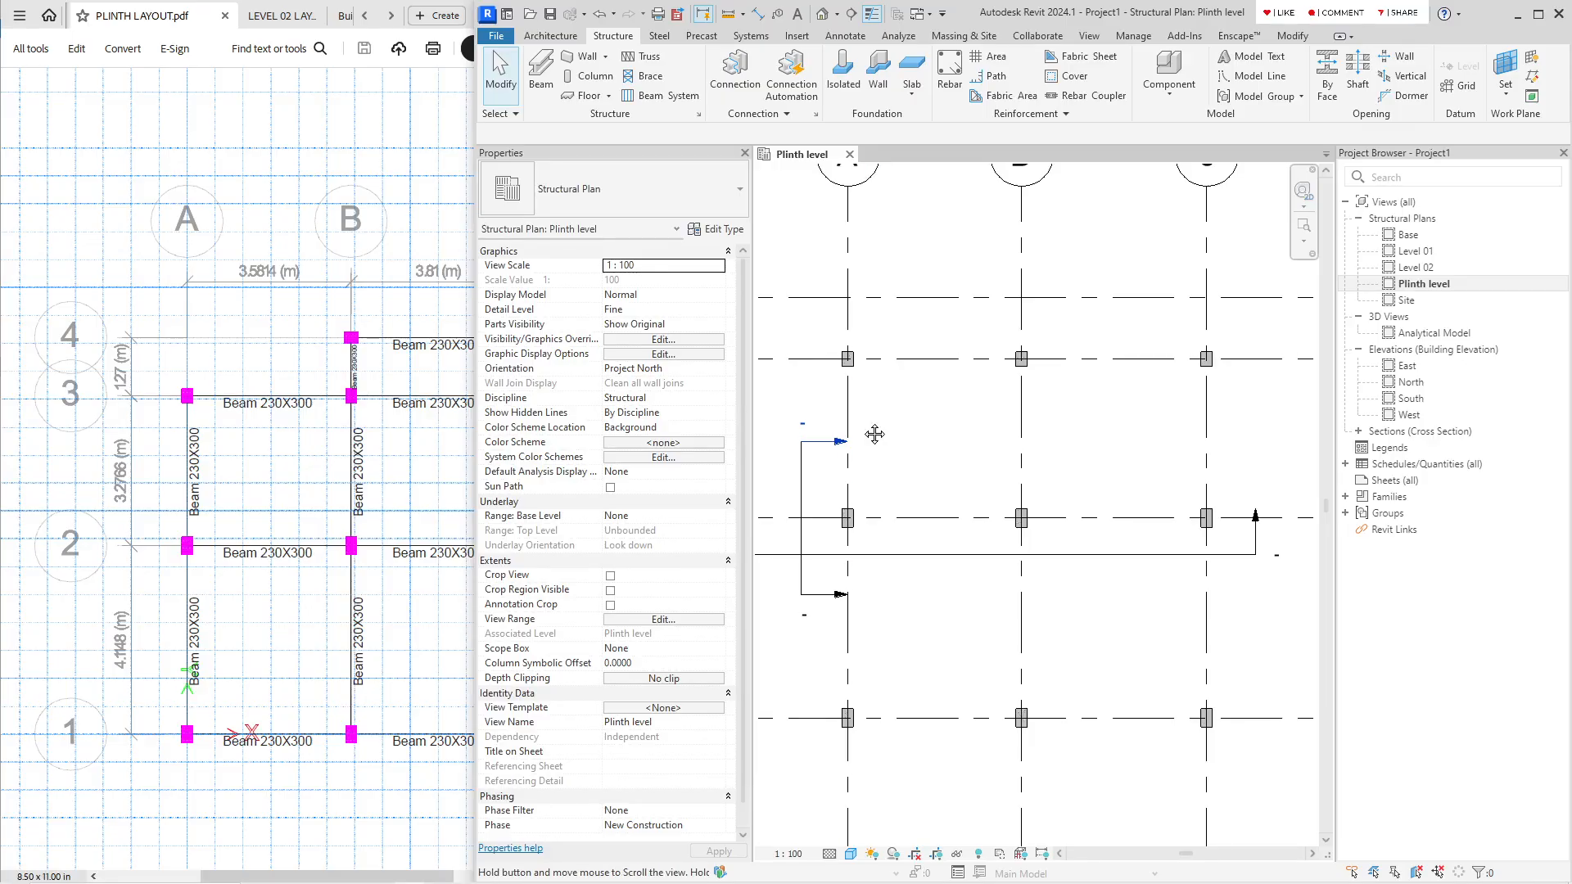
pyautogui.moveTo(874, 435); pyautogui.dragTo(946, 507, button='middle')
pyautogui.scroll(-1, 889, 495)
pyautogui.scroll(1, 889, 495)
pyautogui.scroll(2, 882, 451)
pyautogui.scroll(-1, 884, 451)
pyautogui.scroll(1, 1039, 422)
pyautogui.moveTo(309, 364); pyautogui.dragTo(316, 323, button='middle')
pyautogui.scroll(2, 260, 348)
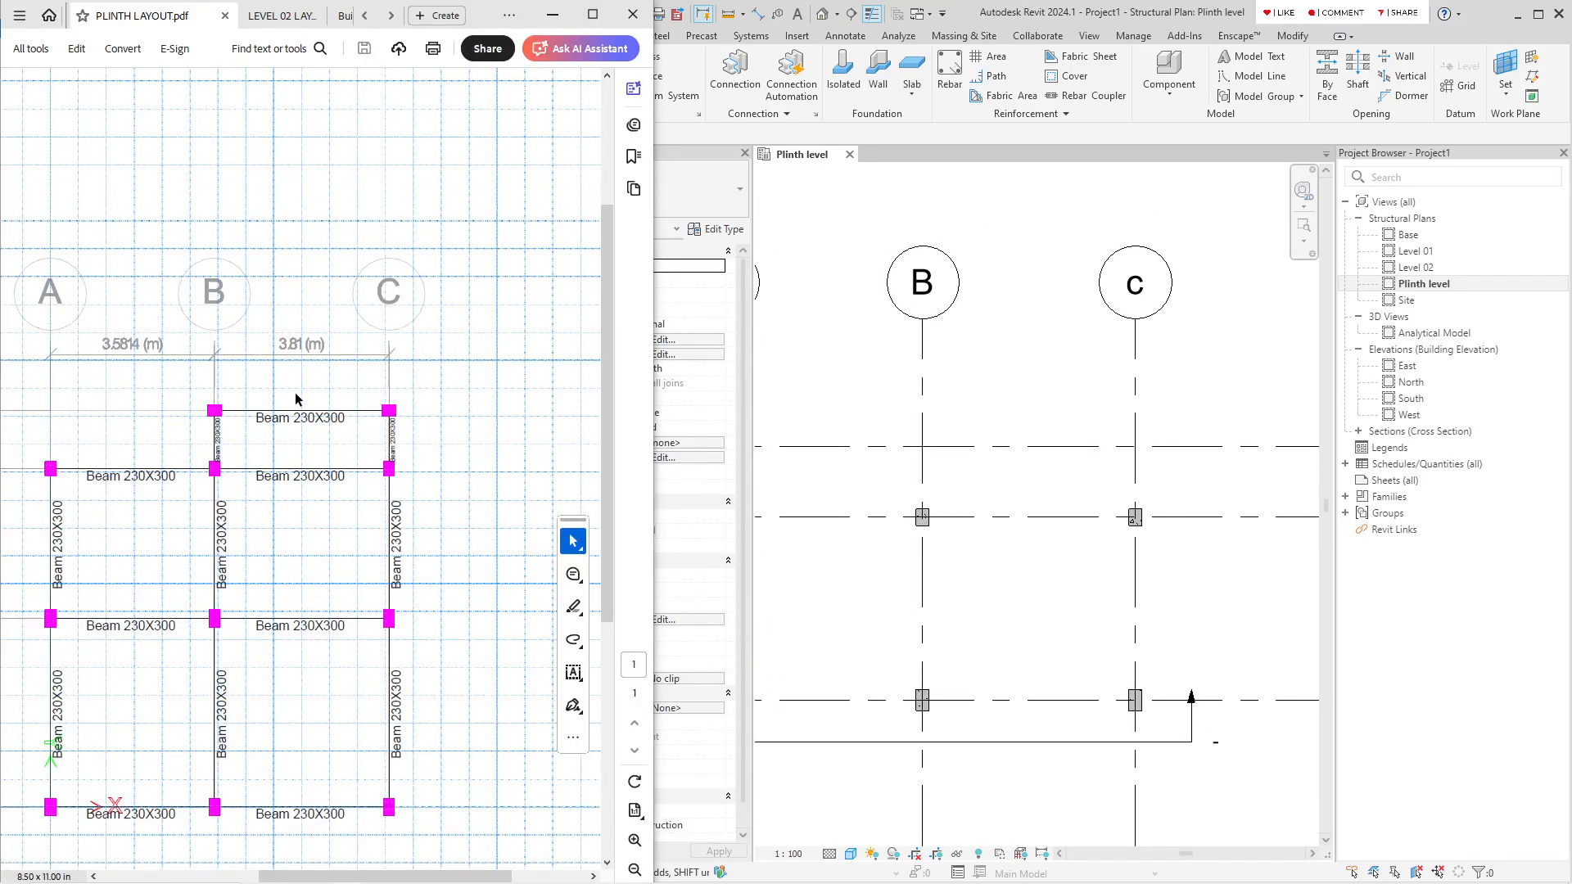
pyautogui.keyDown('ctrl'); pyautogui.scroll(2, 215, 410); pyautogui.keyUp('ctrl')
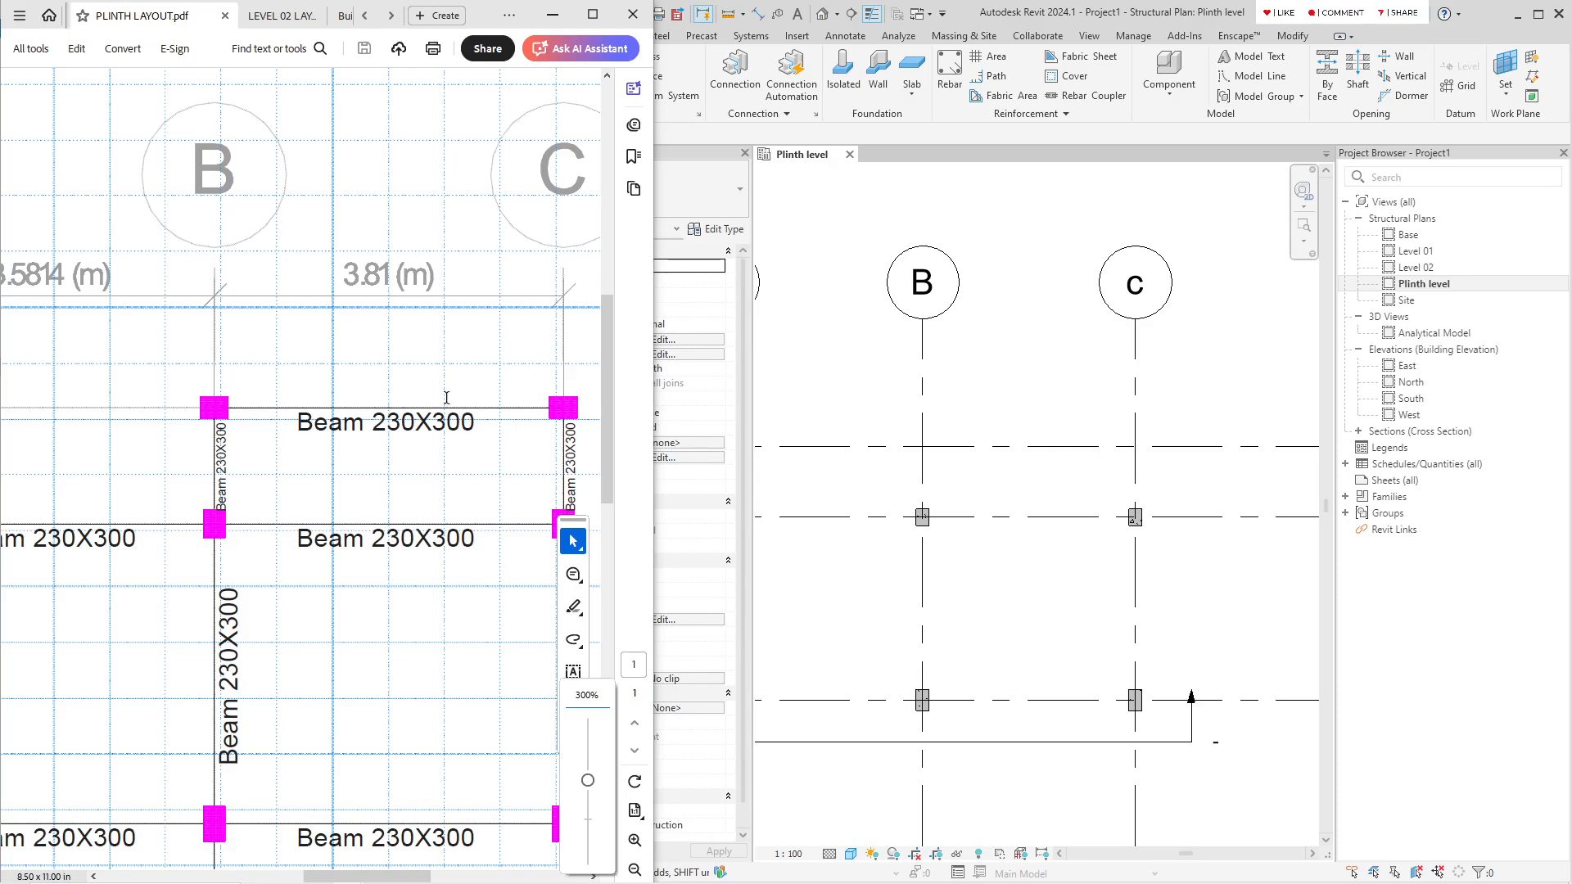
# Step: Go to the grid 4 elevation on page 4 of the building section PDF to read its column sizes
pyautogui.click(339, 23)
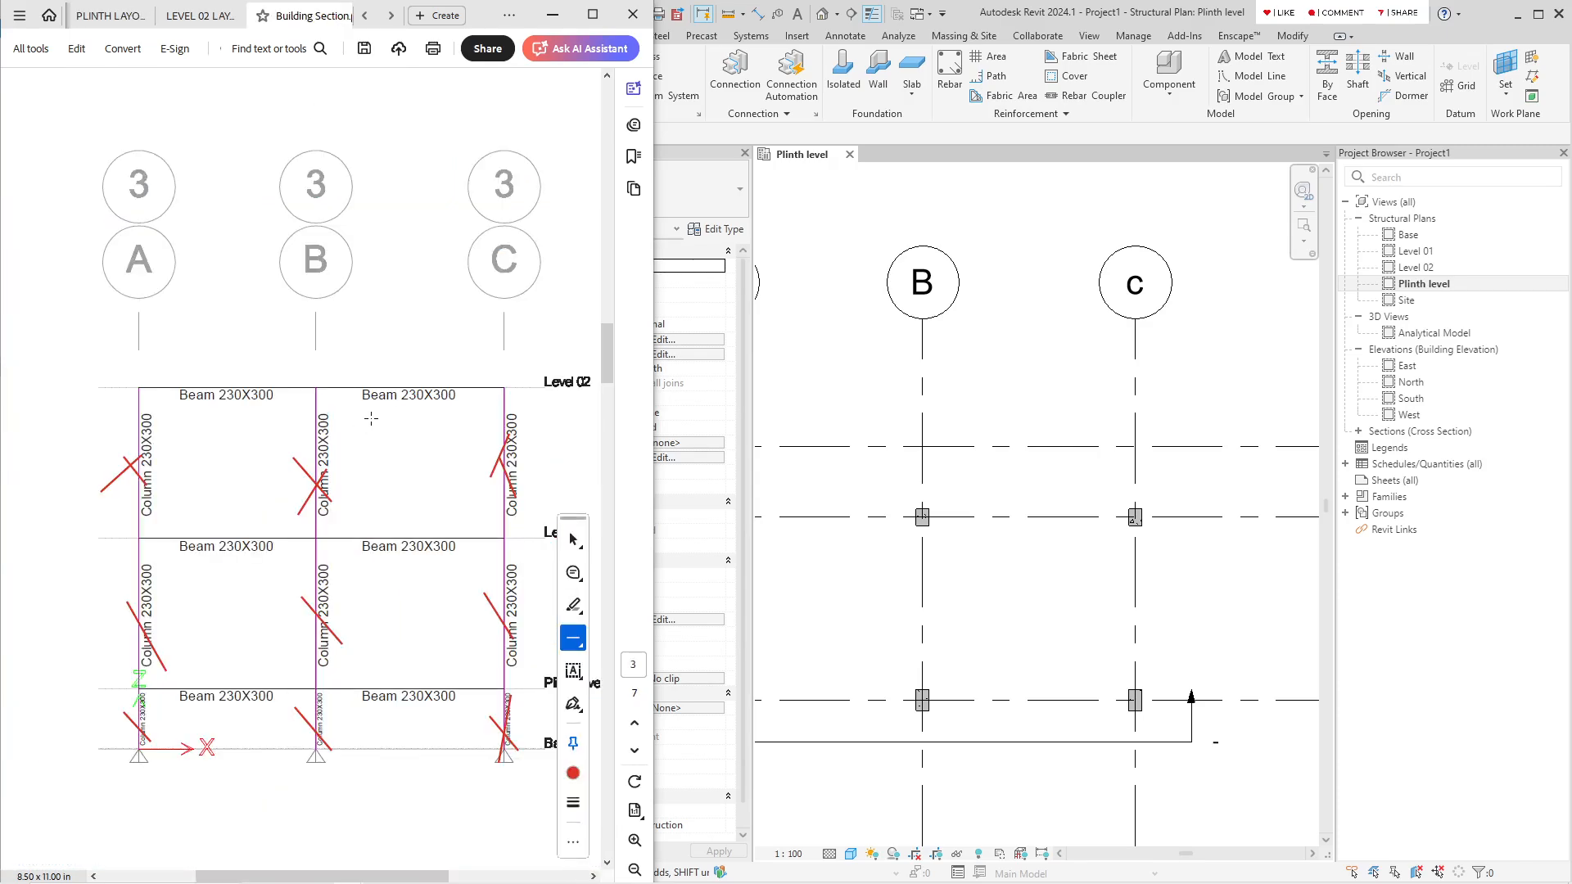
pyautogui.scroll(-10, 371, 418)
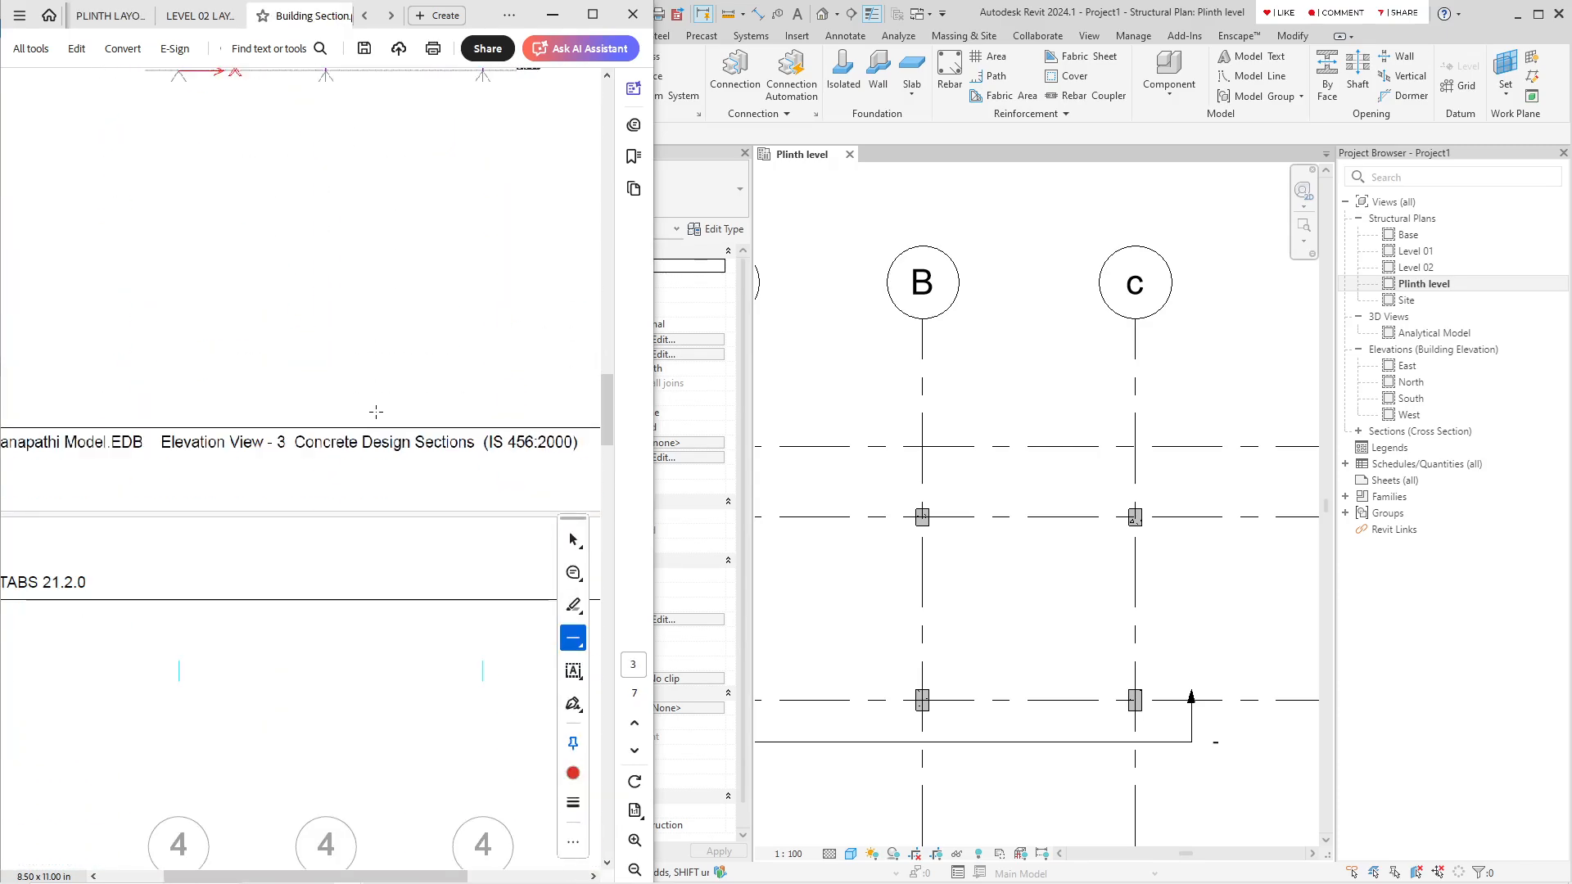
pyautogui.scroll(-7, 375, 411)
pyautogui.keyDown('ctrl'); pyautogui.scroll(-3, 511, 655); pyautogui.keyUp('ctrl')
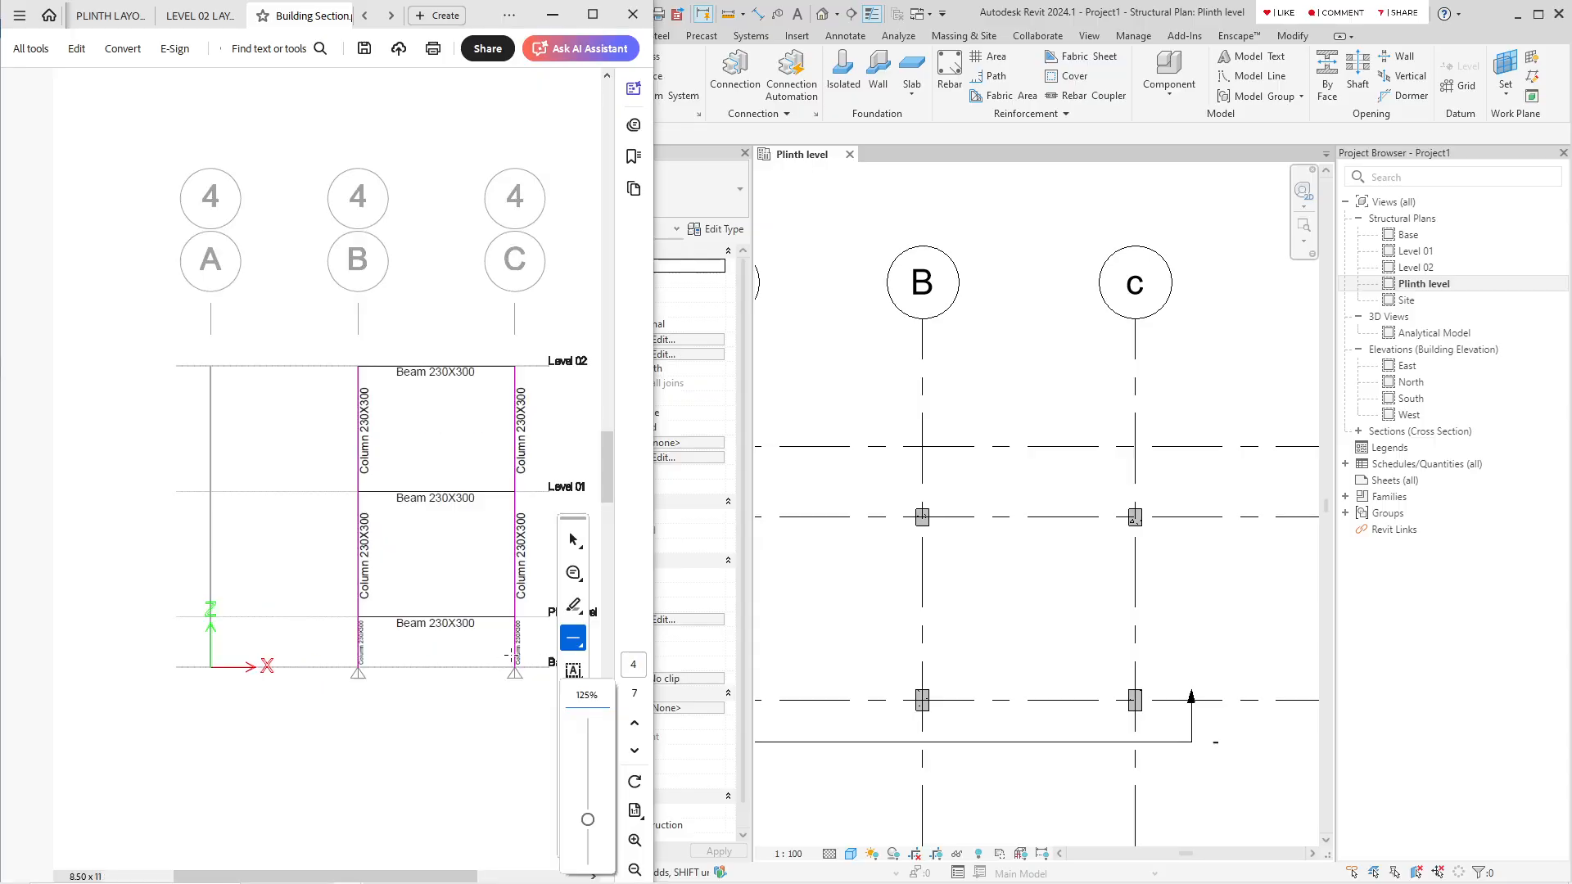
pyautogui.keyDown('ctrl'); pyautogui.scroll(2, 438, 612); pyautogui.keyUp('ctrl')
pyautogui.keyDown('ctrl'); pyautogui.scroll(1, 187, 475); pyautogui.keyUp('ctrl')
pyautogui.keyDown('ctrl'); pyautogui.scroll(-1, 188, 476); pyautogui.keyUp('ctrl')
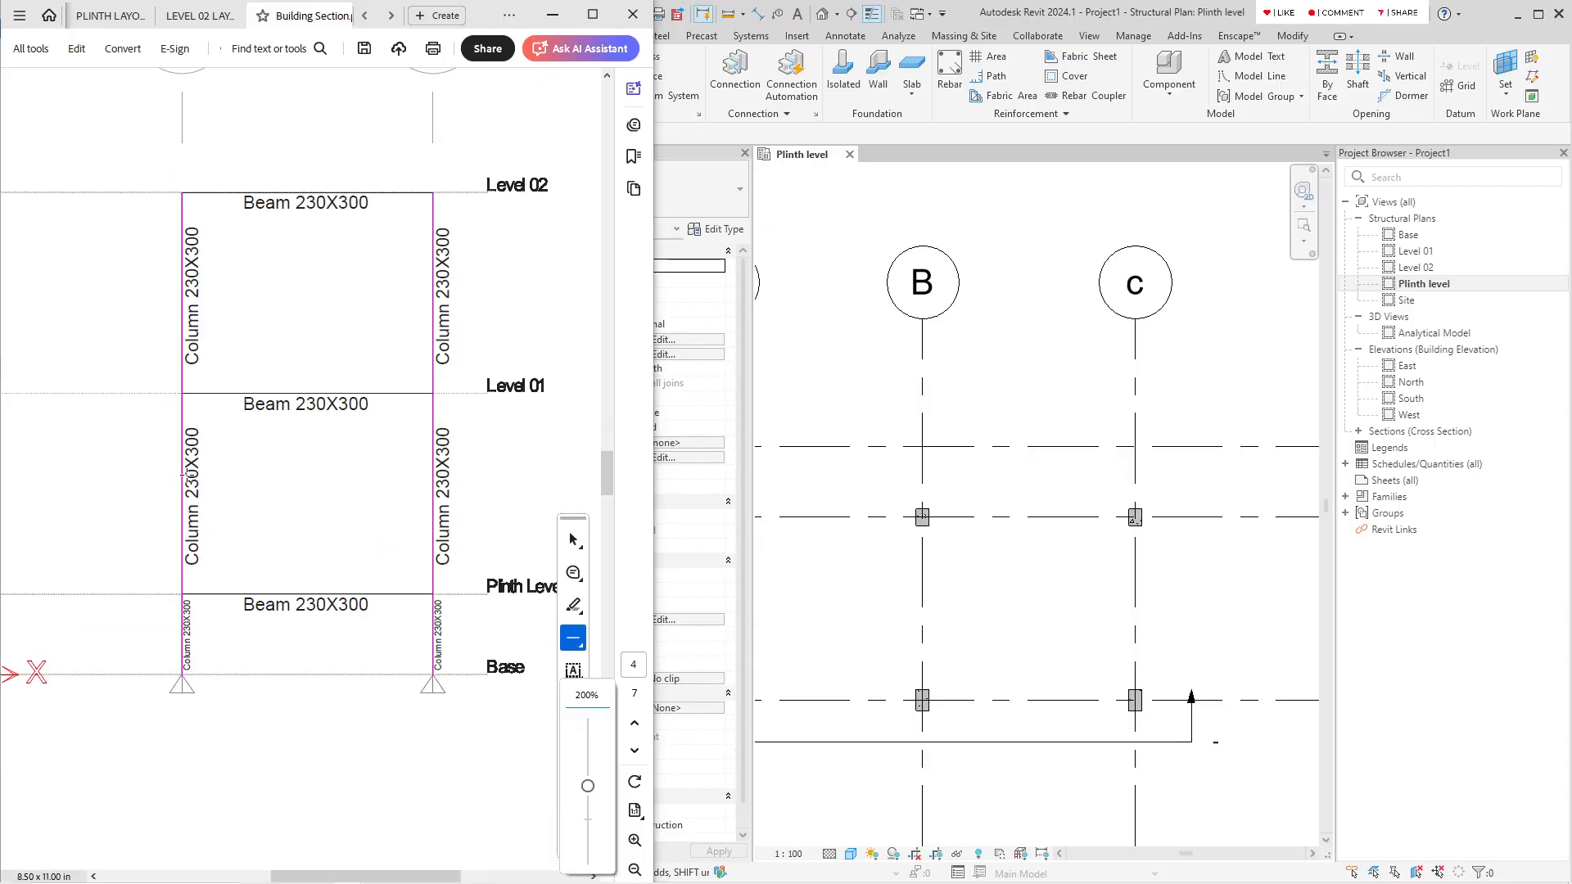
# Step: Place 230 x 300mm structural columns on grid 4 at B and C, rotated with their long side along the grid
pyautogui.click(991, 471)
pyautogui.scroll(3, 928, 507)
pyautogui.click(927, 510)
pyautogui.scroll(4, 930, 499)
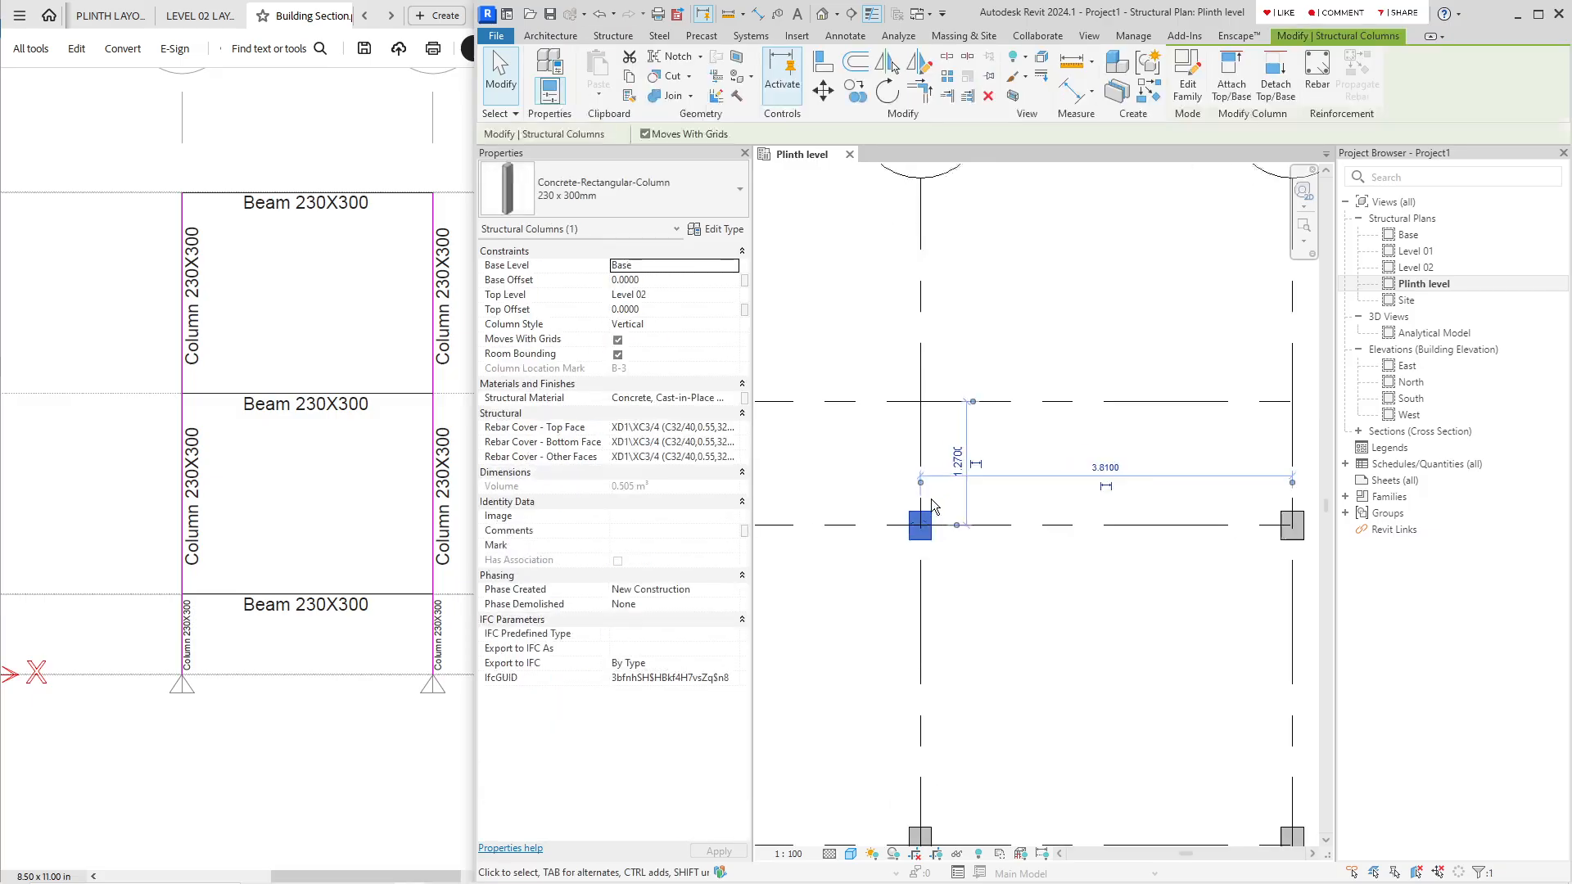
pyautogui.press('c')
pyautogui.press('s')
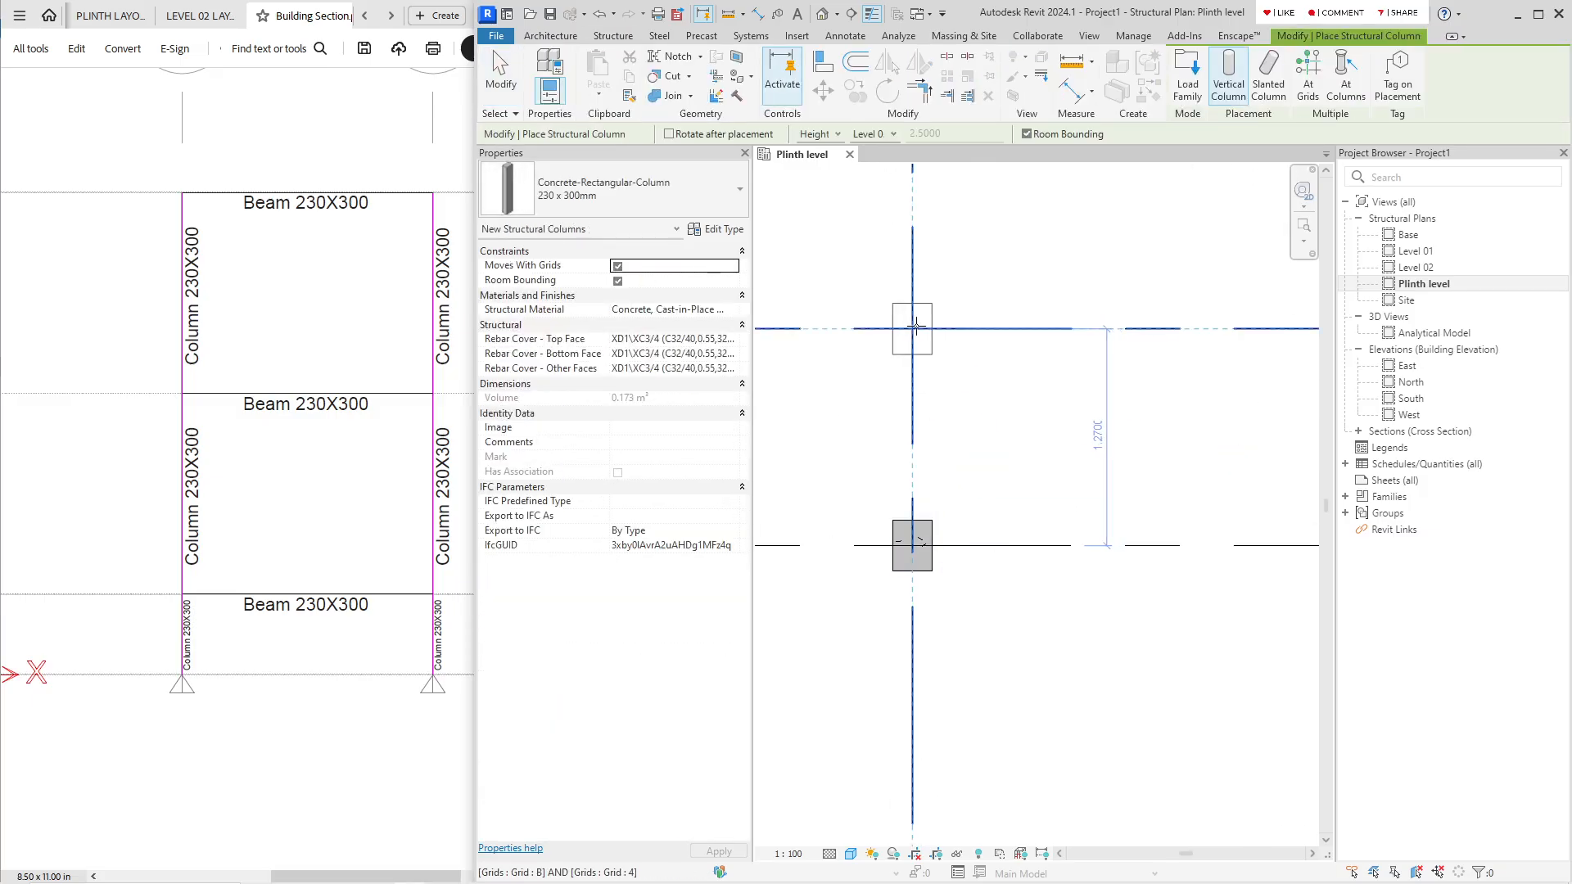
pyautogui.click(913, 329)
pyautogui.scroll(-3, 917, 352)
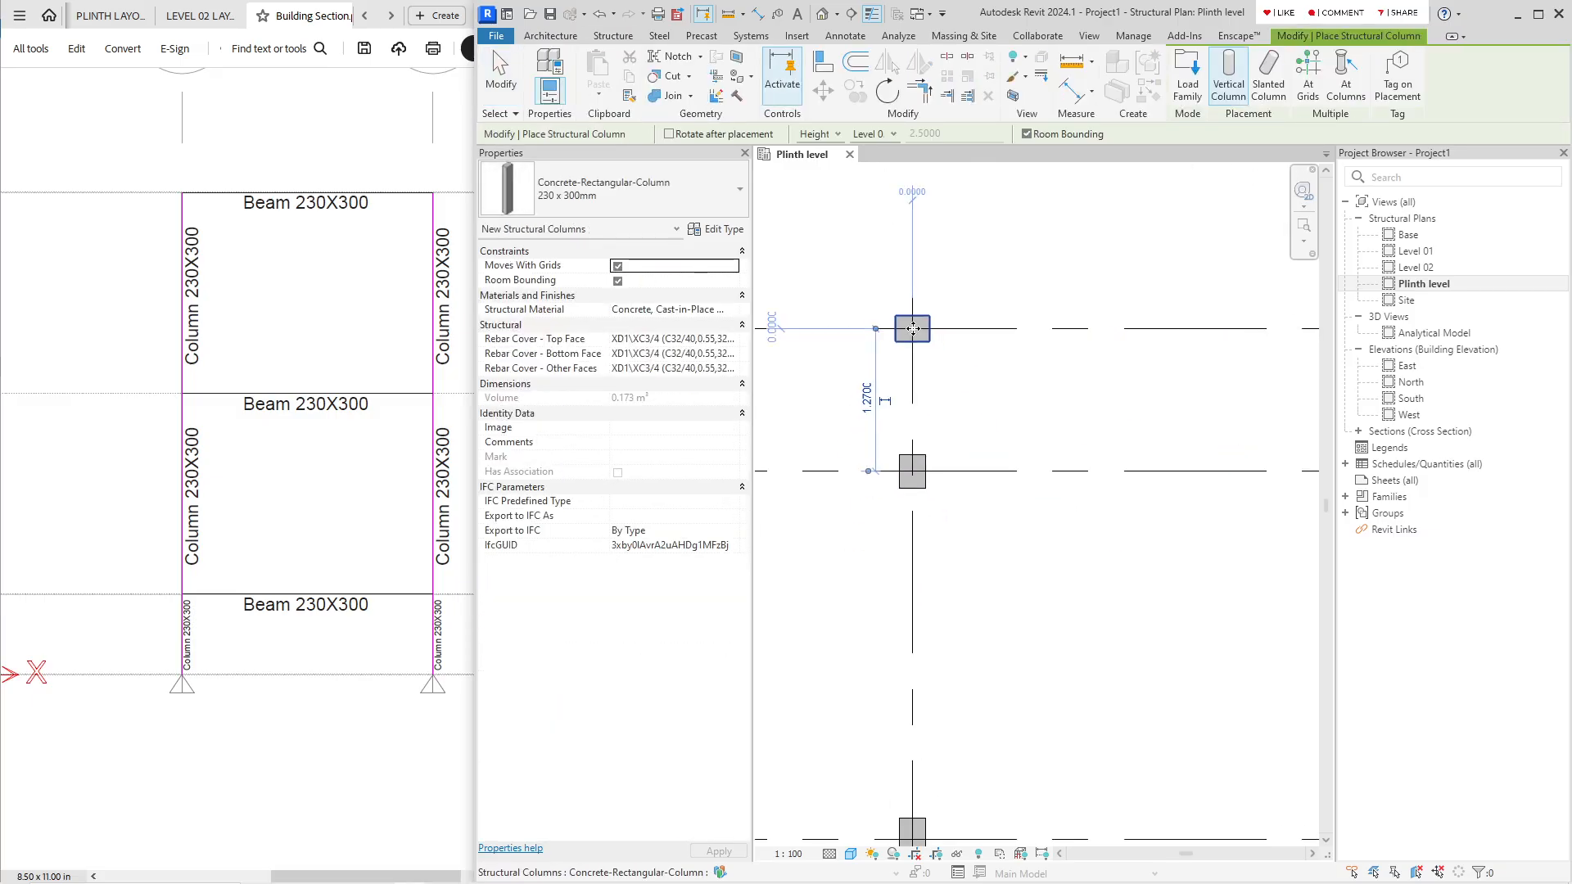
pyautogui.moveTo(935, 361); pyautogui.dragTo(922, 400, button='middle')
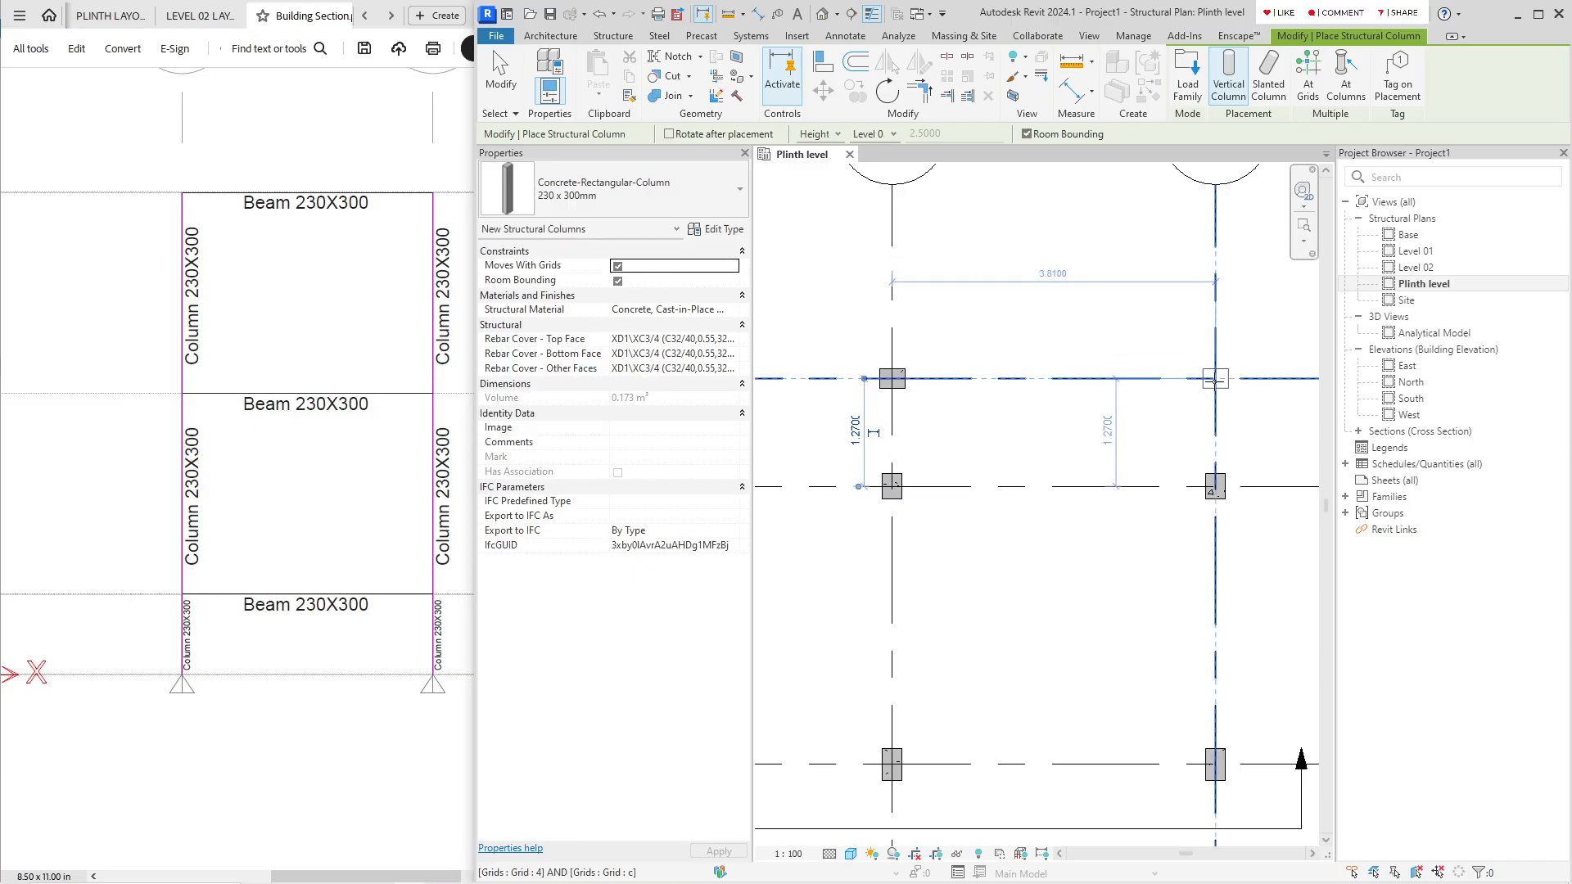
pyautogui.click(1215, 379)
pyautogui.press('Escape')
pyautogui.press('Escape')
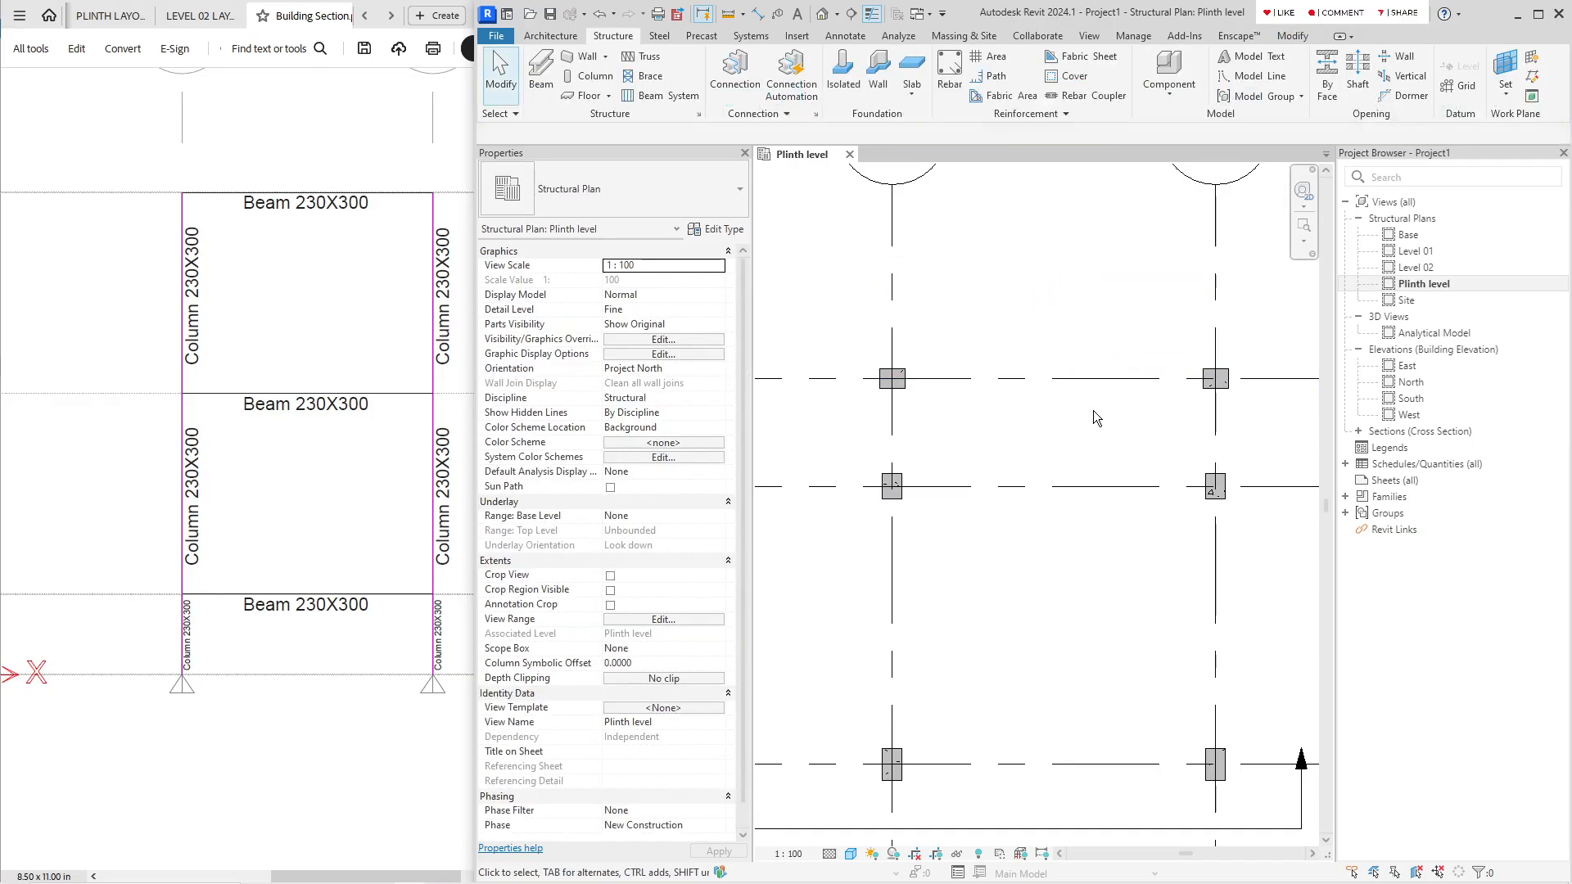
pyautogui.moveTo(1093, 411); pyautogui.dragTo(935, 435, button='middle')
pyautogui.scroll(3, 1016, 417)
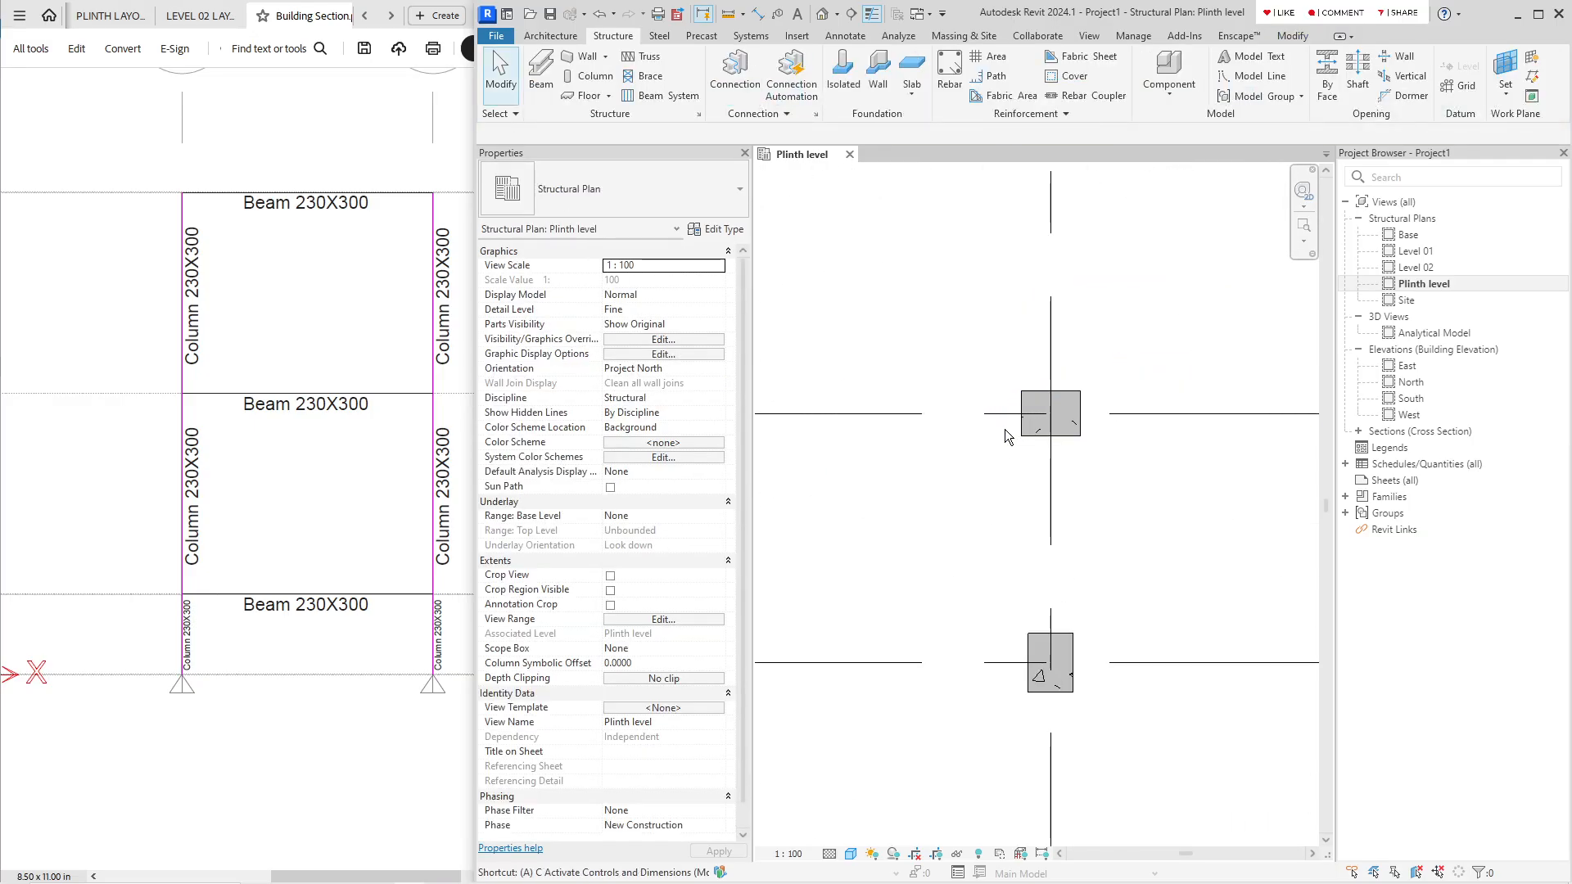
pyautogui.press('a')
pyautogui.press('l')
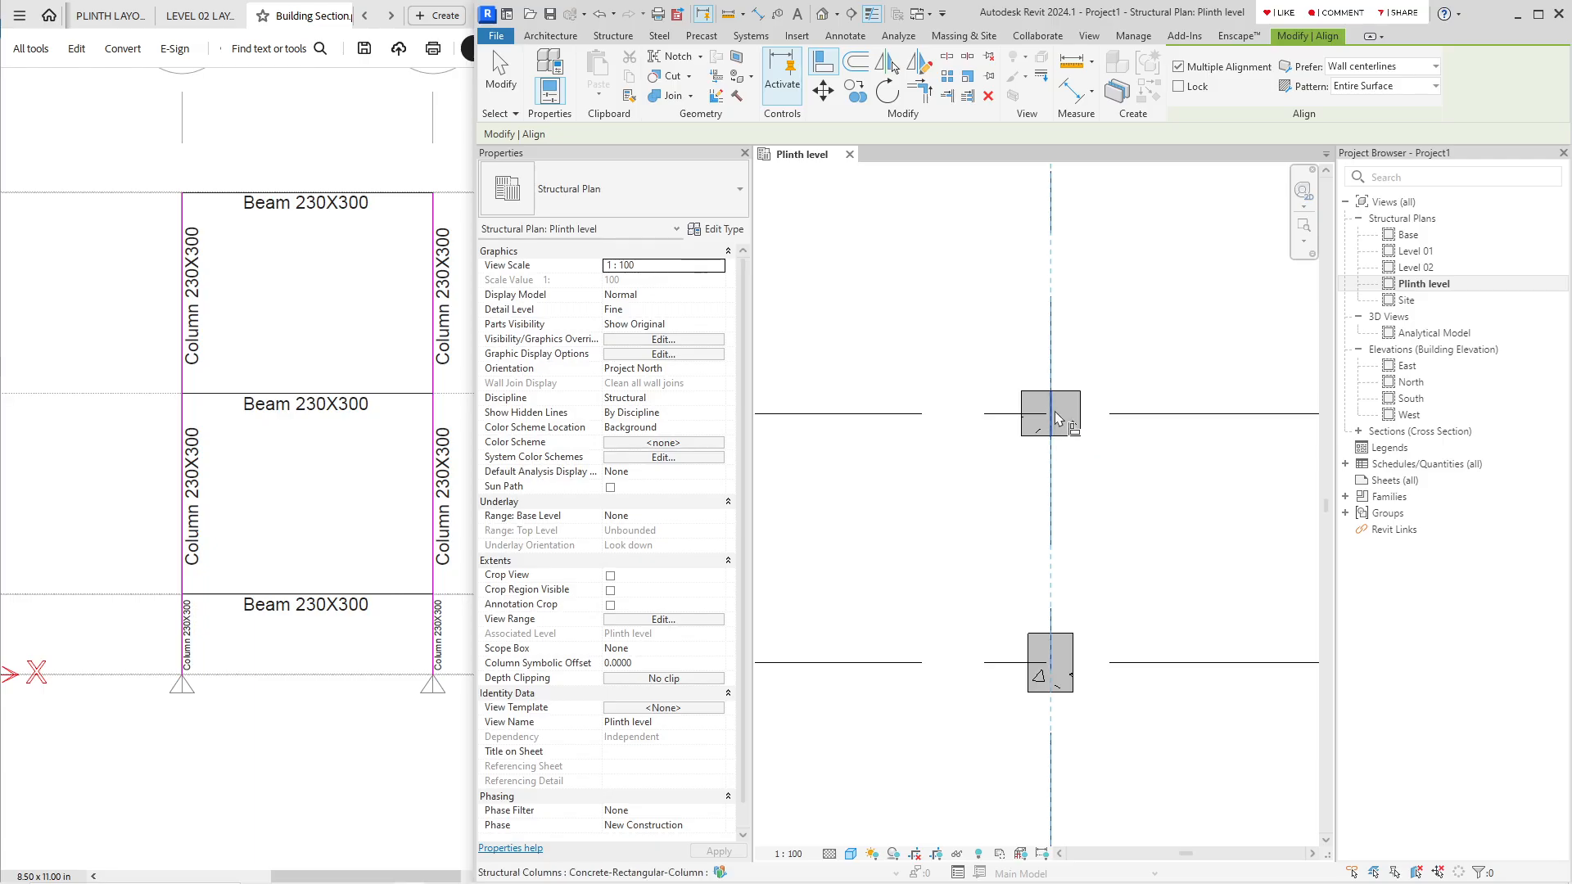
pyautogui.click(943, 414)
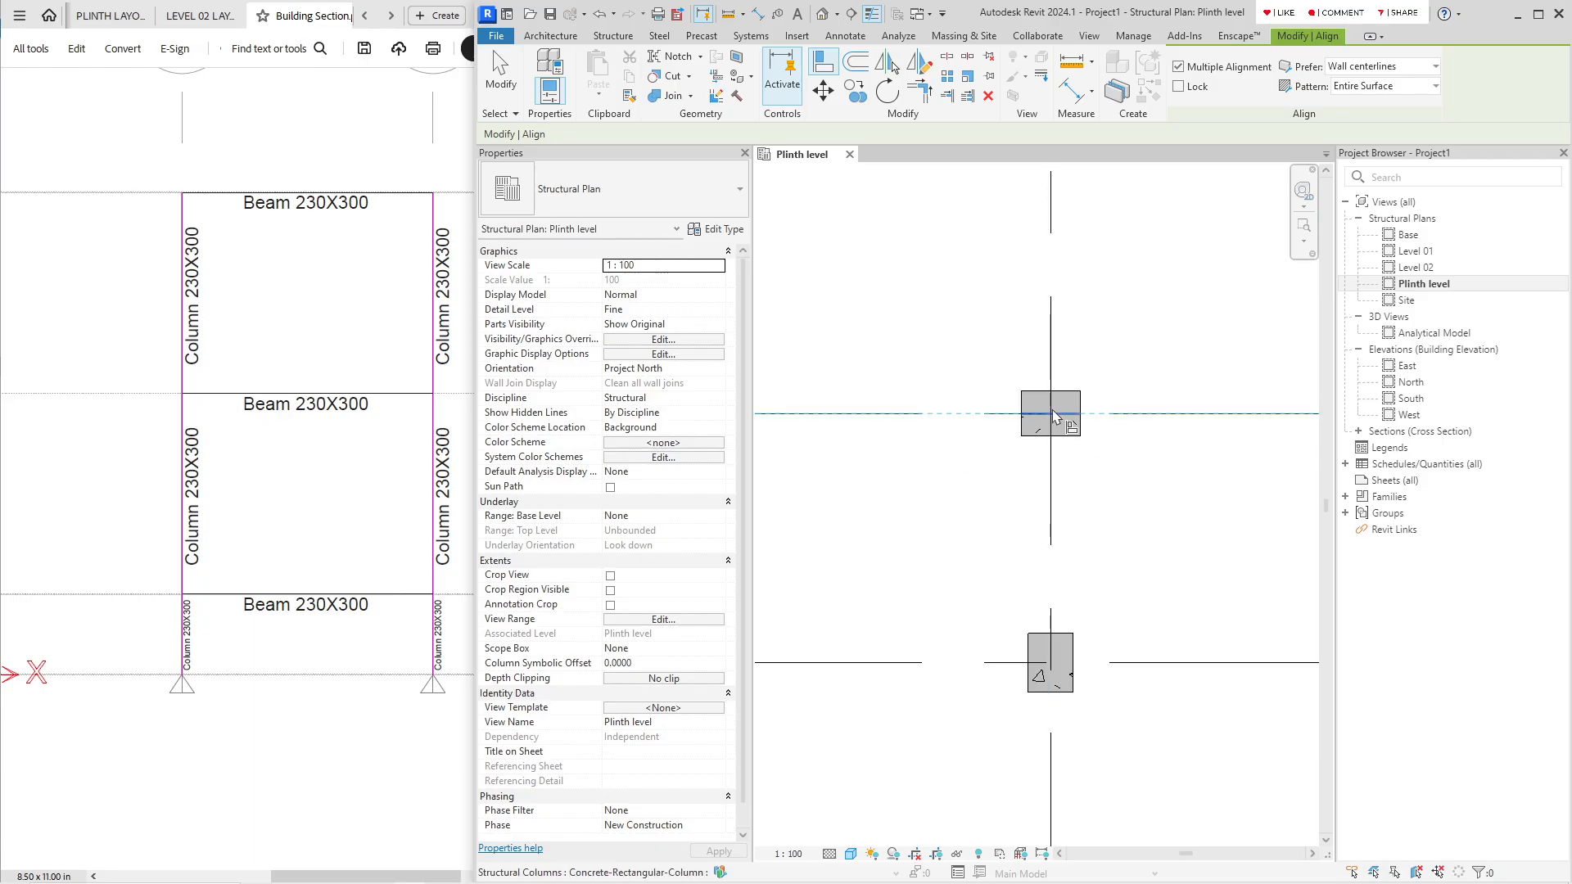
pyautogui.press('Escape')
pyautogui.press('Escape')
pyautogui.scroll(-5, 1077, 361)
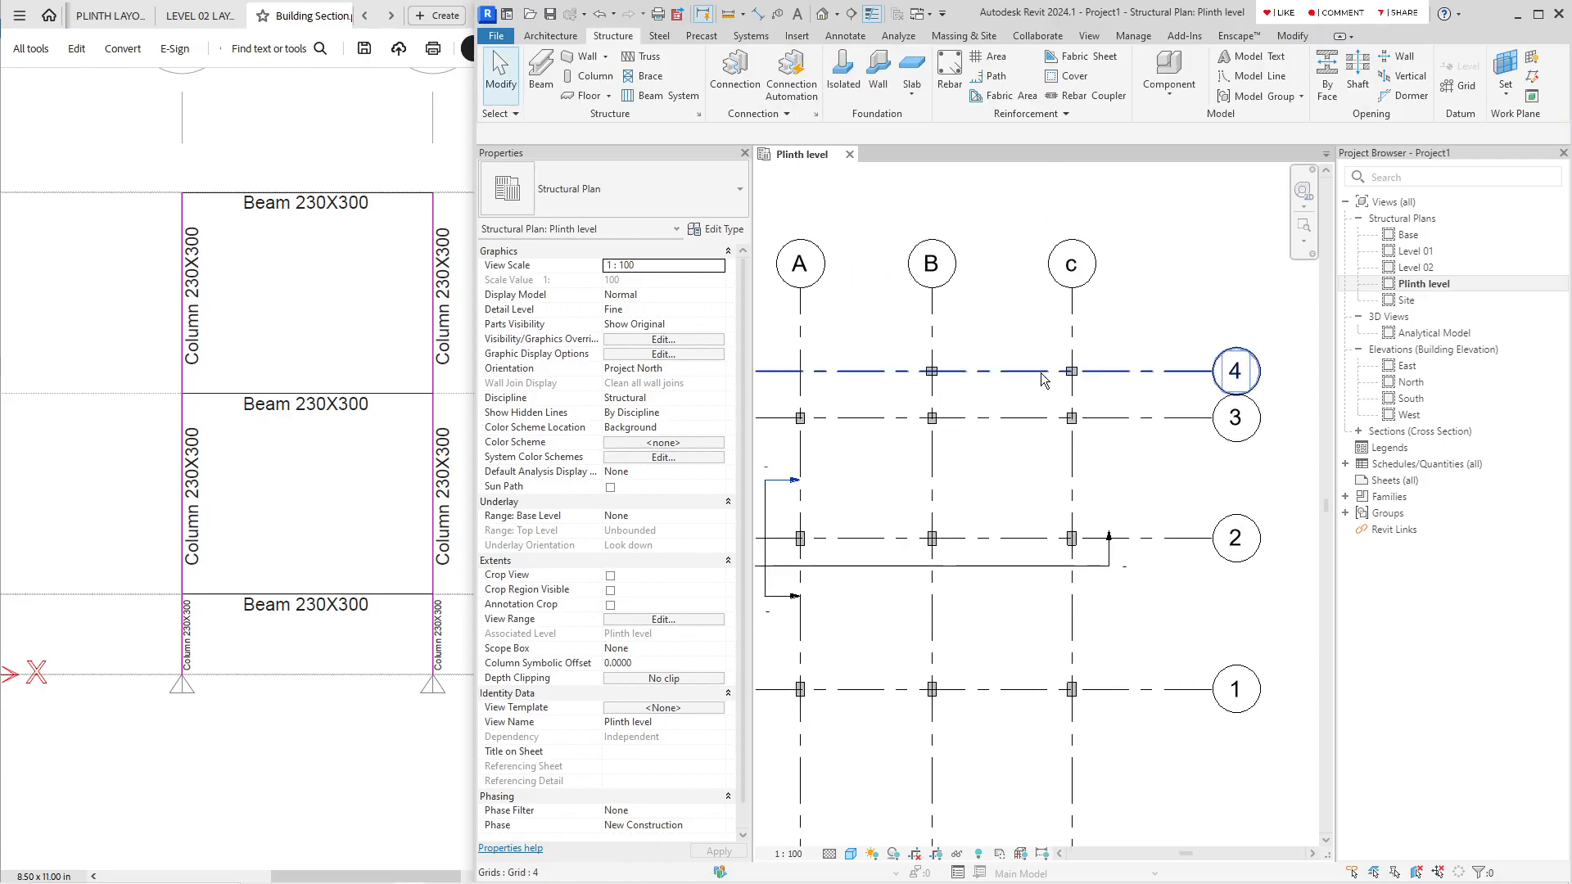
pyautogui.scroll(4, 1010, 395)
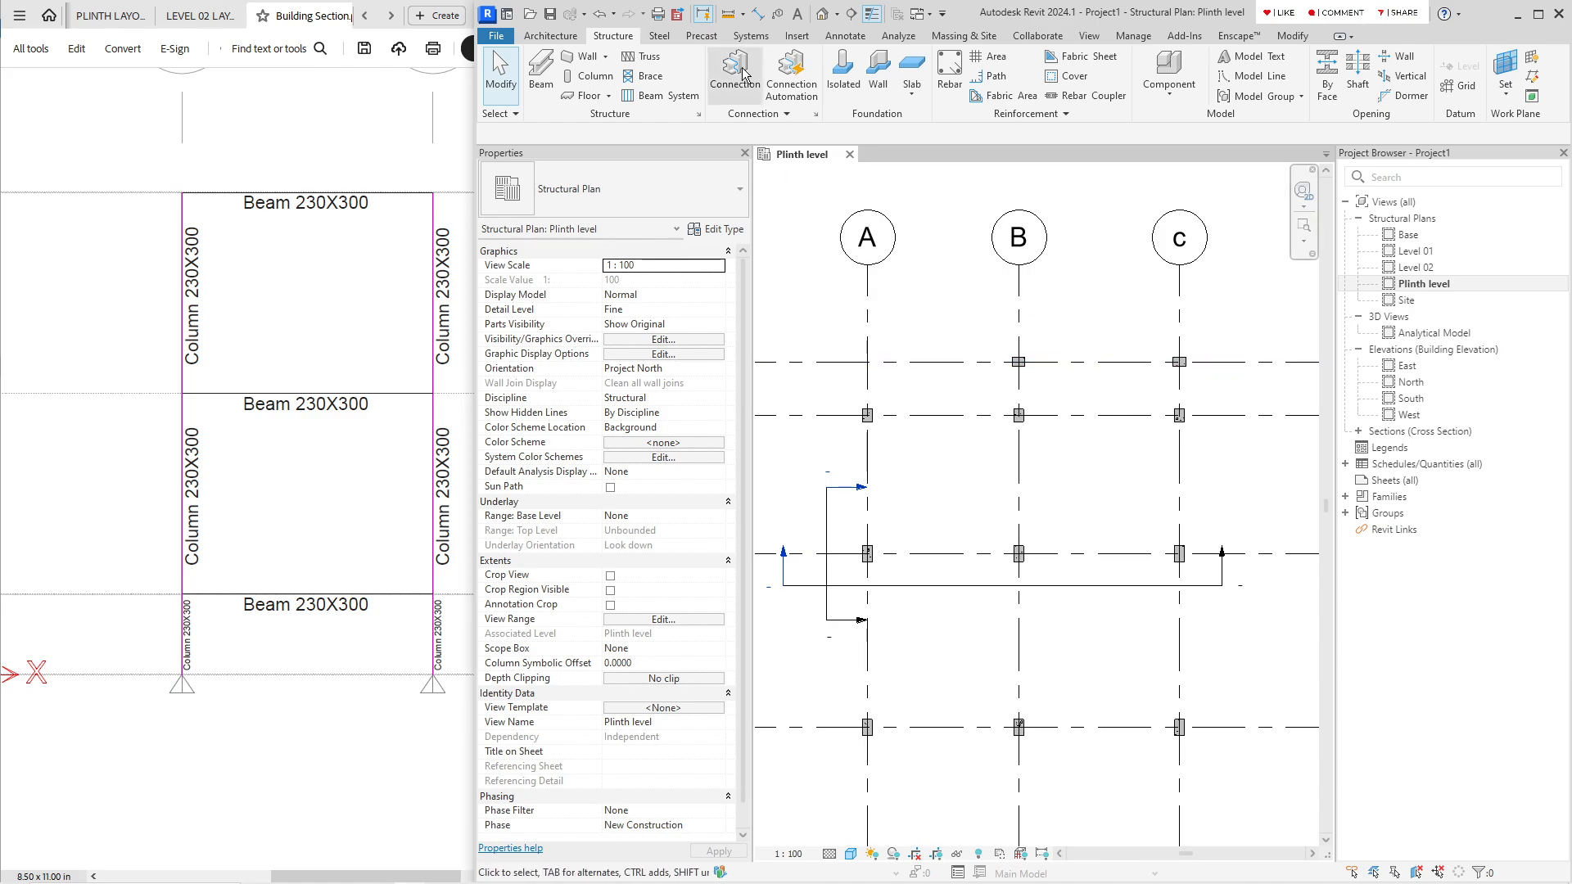
# Step: Open the default 3D view and set its visual style to Consistent Colors
pyautogui.click(822, 14)
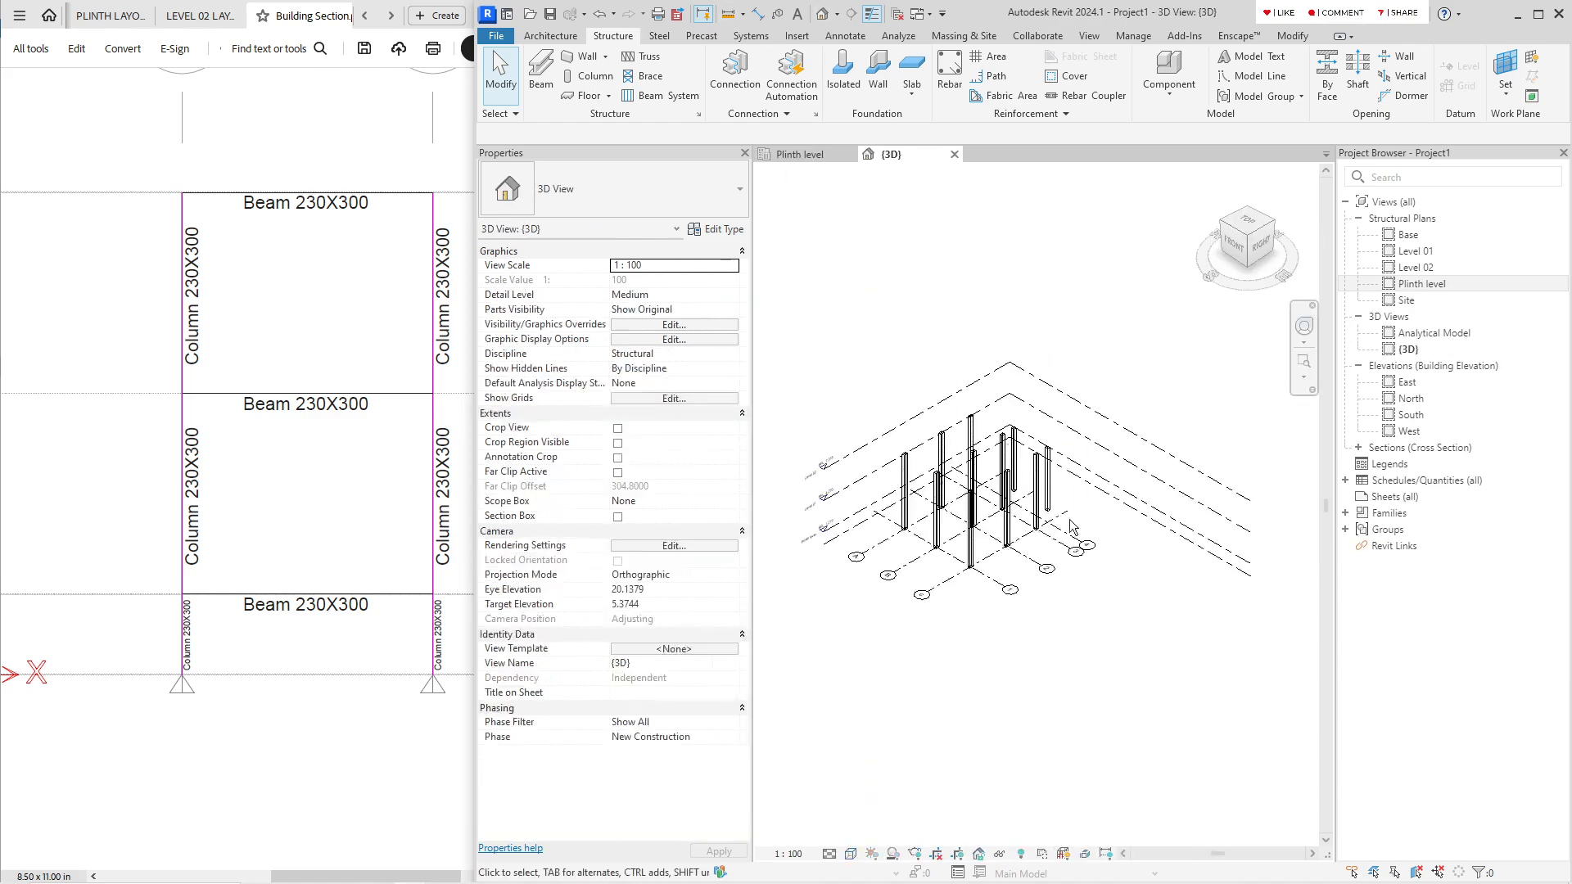
pyautogui.click(851, 854)
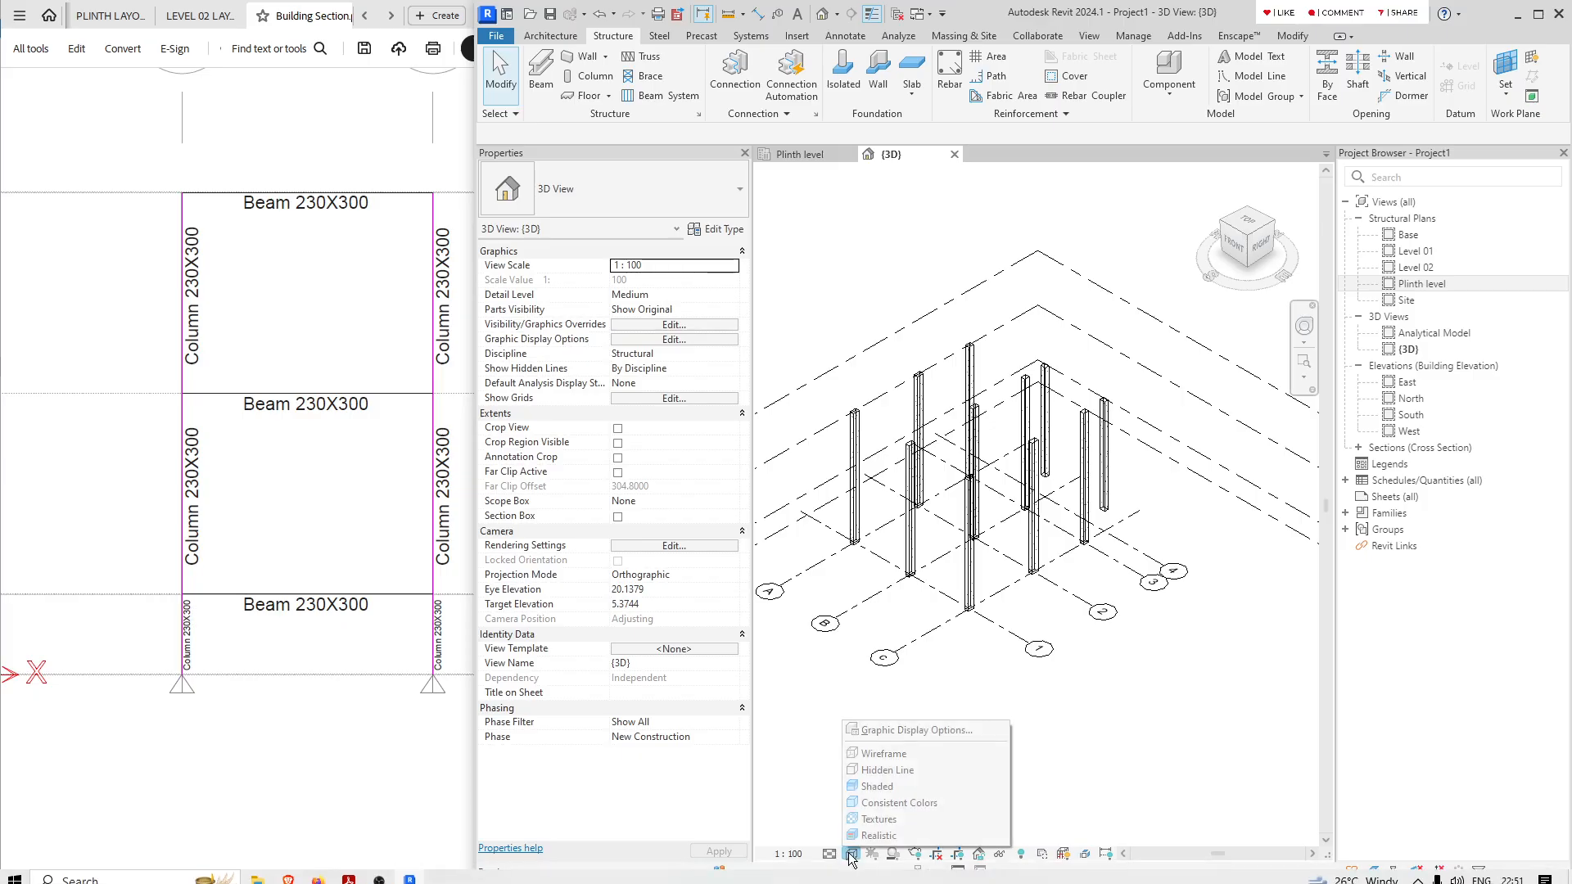
pyautogui.click(866, 804)
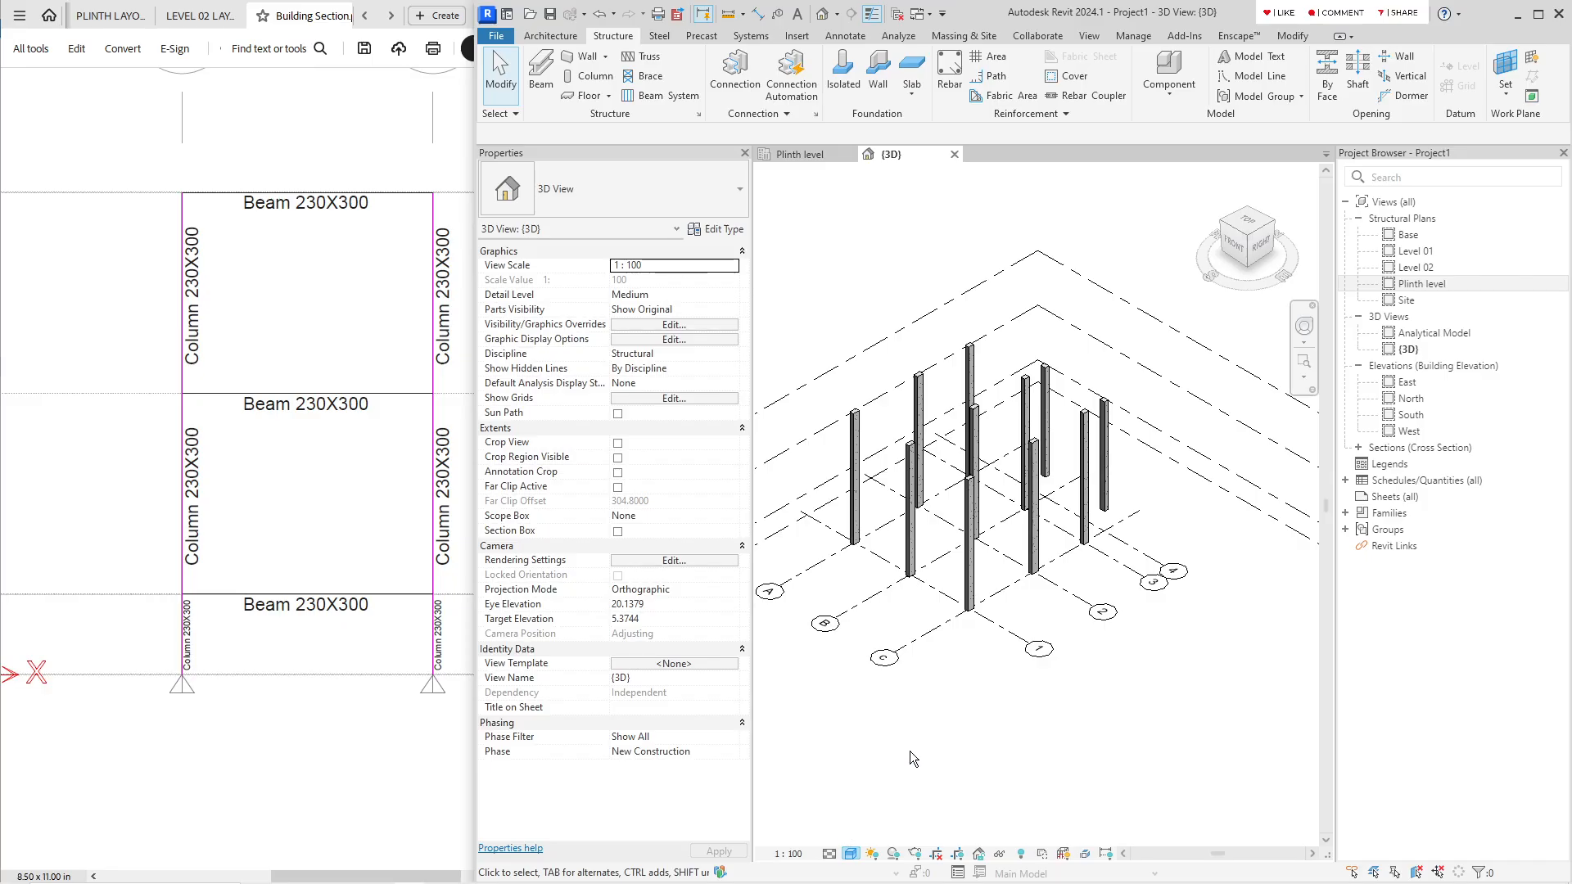
# Step: Set the Base Level of the two grid 4 columns to Base and return to the Plinth level plan
pyautogui.keyDown('shift'); pyautogui.moveTo(1009, 762); pyautogui.dragTo(1184, 549, button='middle'); pyautogui.keyUp('shift')
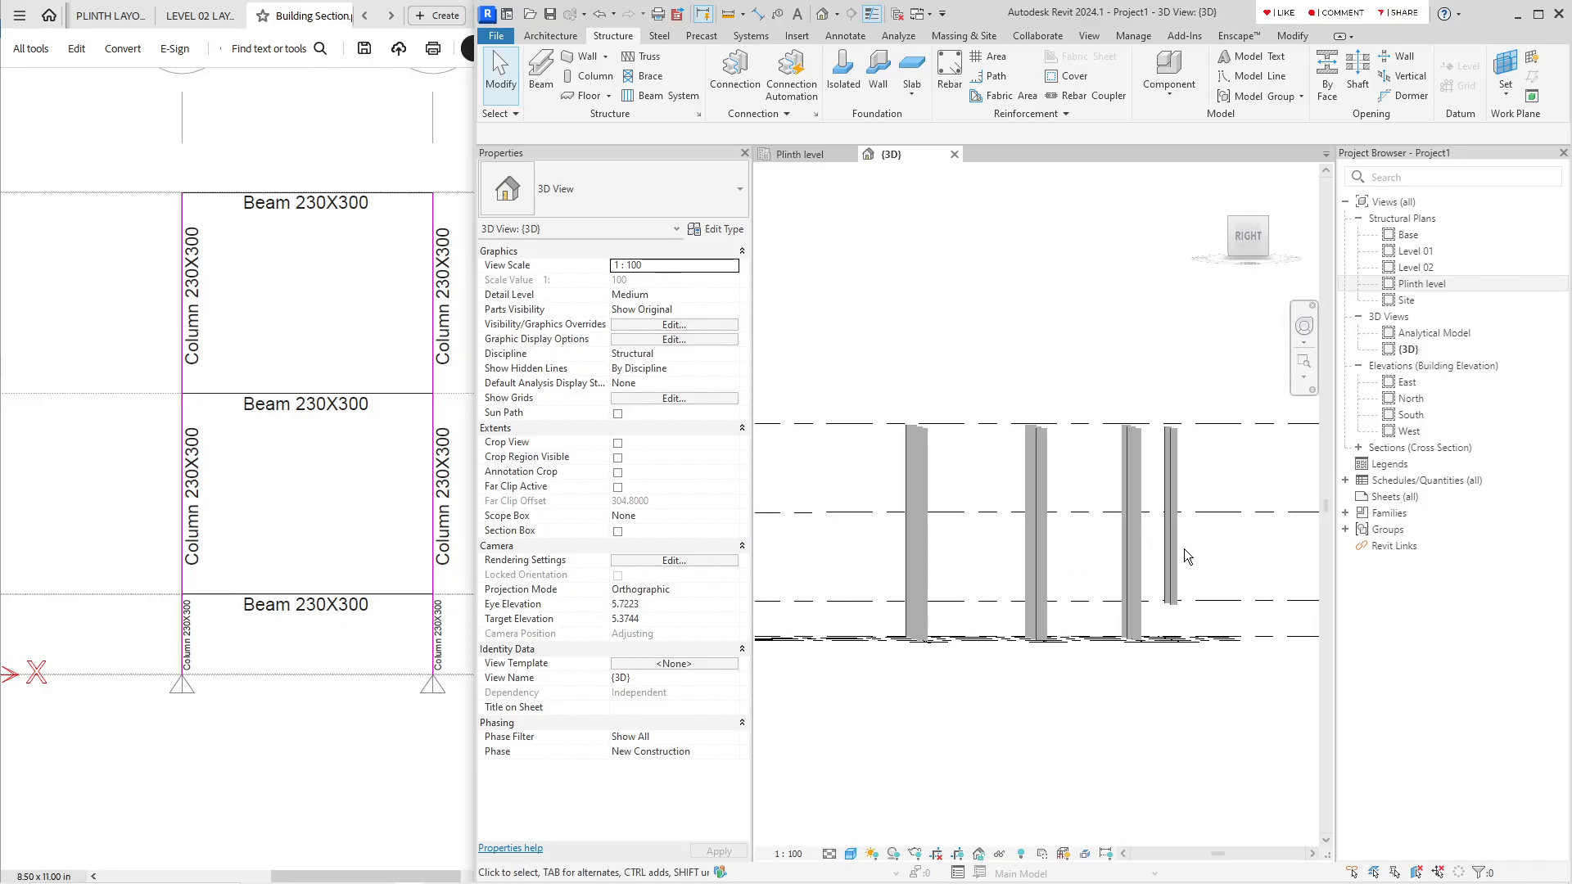
pyautogui.click(1181, 553)
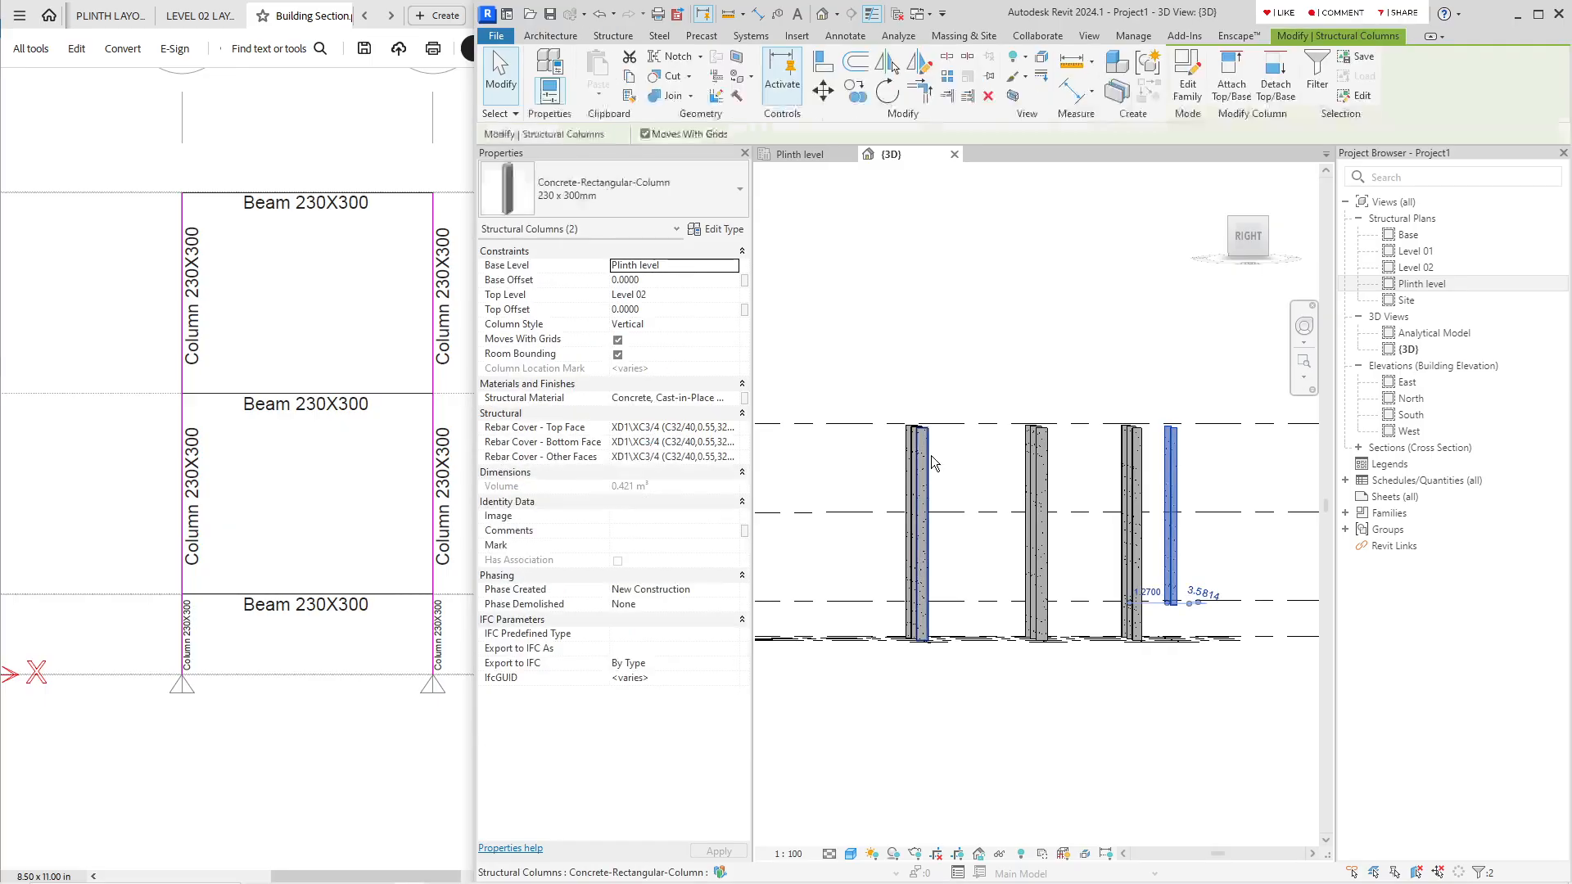
pyautogui.click(732, 266)
pyautogui.click(636, 280)
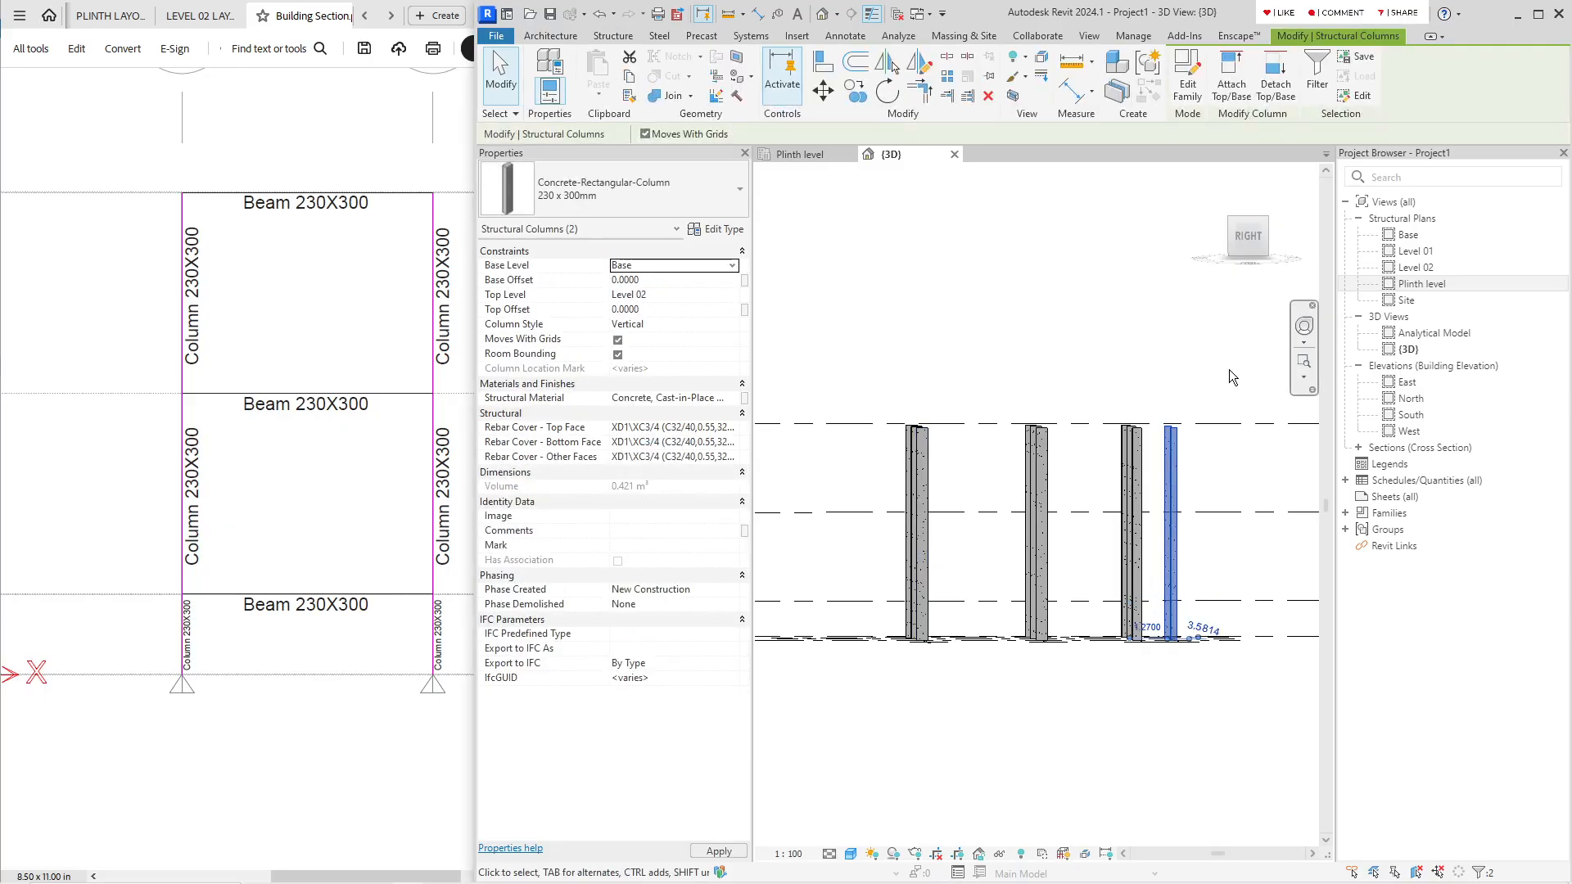
pyautogui.click(1078, 363)
pyautogui.keyDown('shift'); pyautogui.moveTo(1167, 409); pyautogui.dragTo(1184, 561, button='middle'); pyautogui.keyUp('shift')
pyautogui.scroll(2, 1169, 504)
pyautogui.click(813, 155)
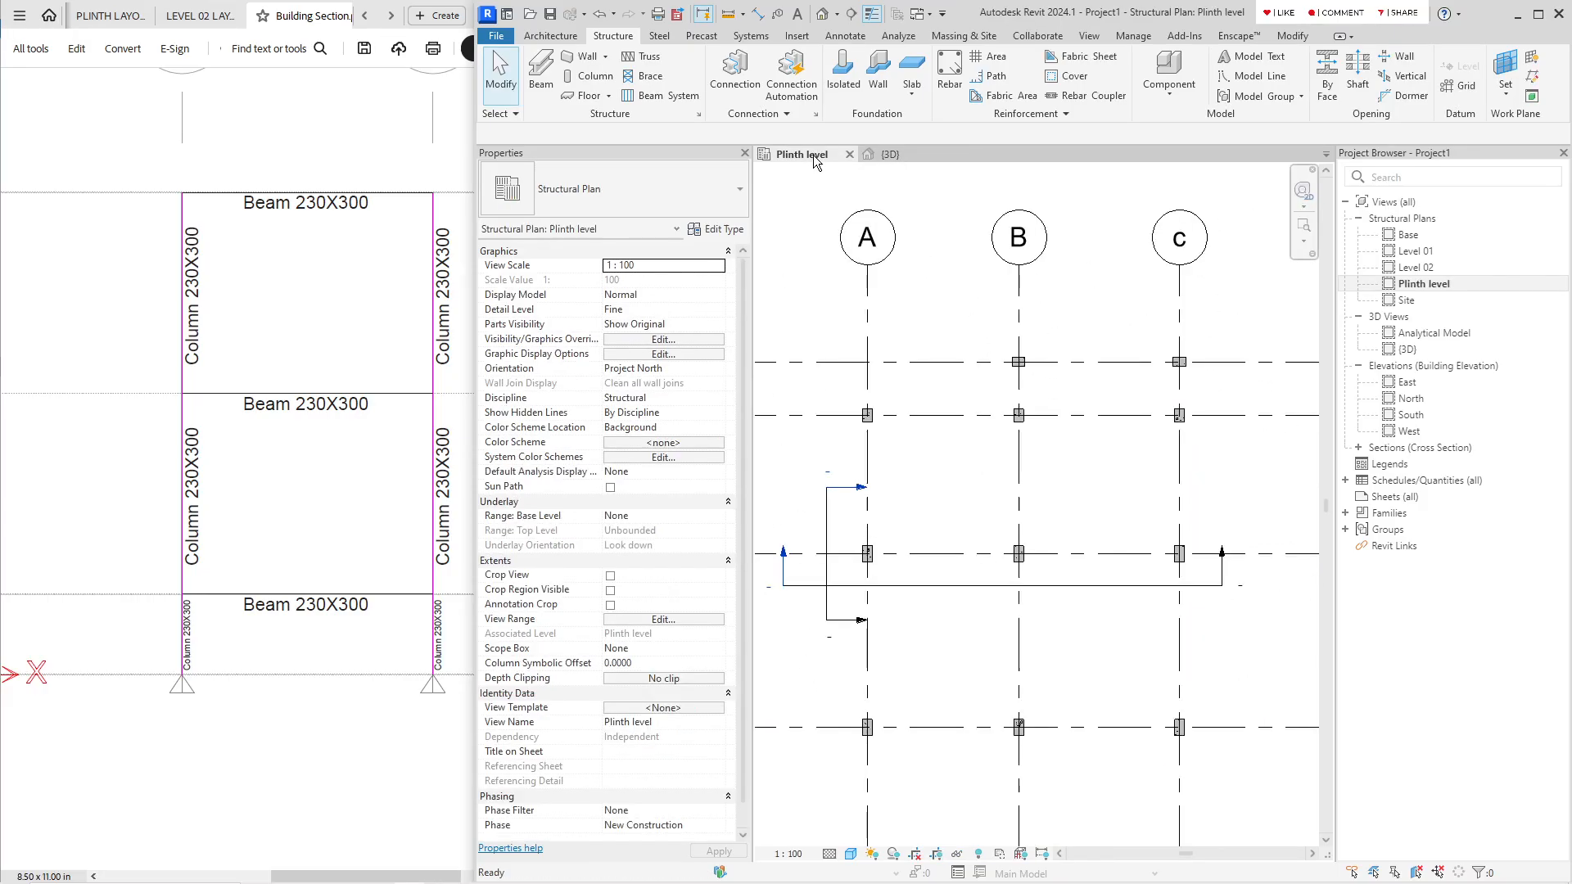
# Step: Mark all six column labels on the grid 4 elevation in the building section PDF with red lines
pyautogui.click(278, 283)
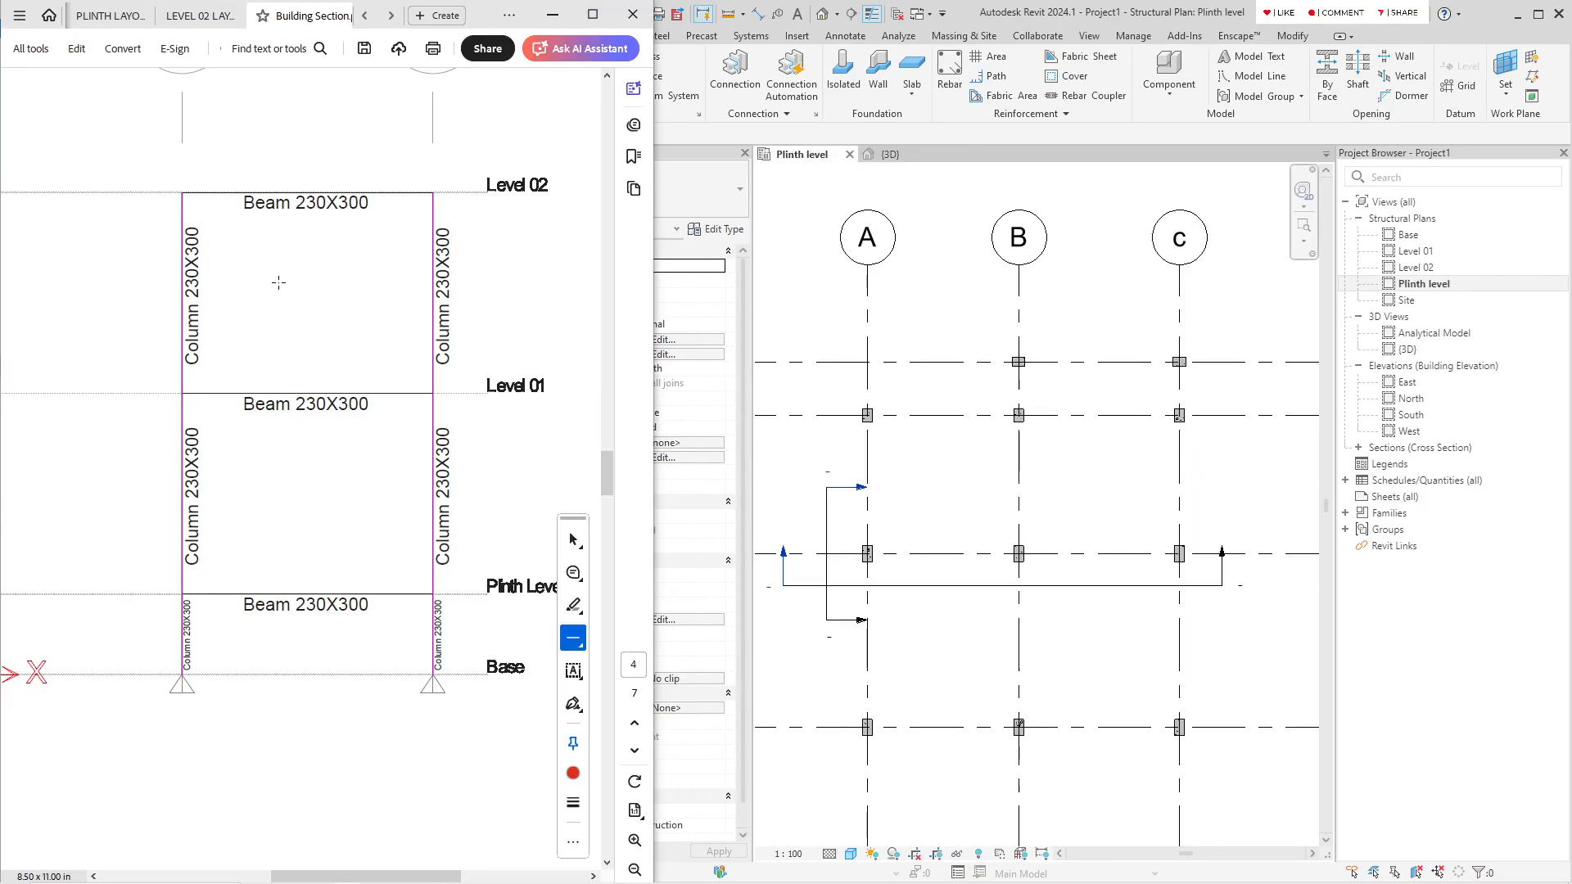
pyautogui.click(164, 292)
pyautogui.moveTo(174, 262); pyautogui.dragTo(210, 319)
pyautogui.moveTo(424, 271); pyautogui.dragTo(486, 367)
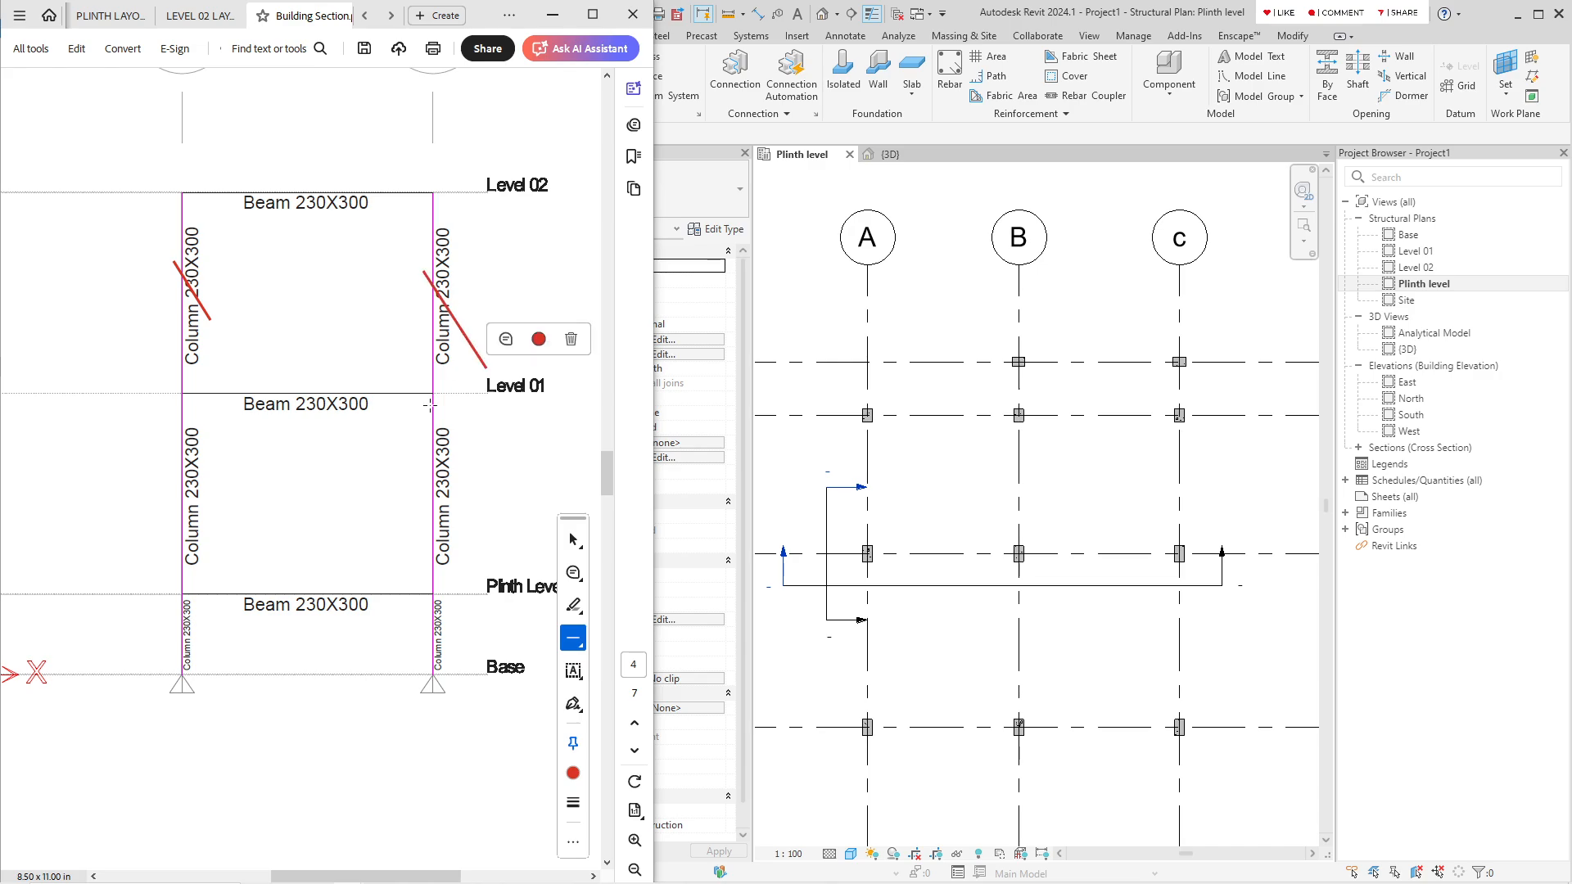
pyautogui.moveTo(425, 478); pyautogui.dragTo(450, 520)
pyautogui.moveTo(427, 618); pyautogui.dragTo(453, 652)
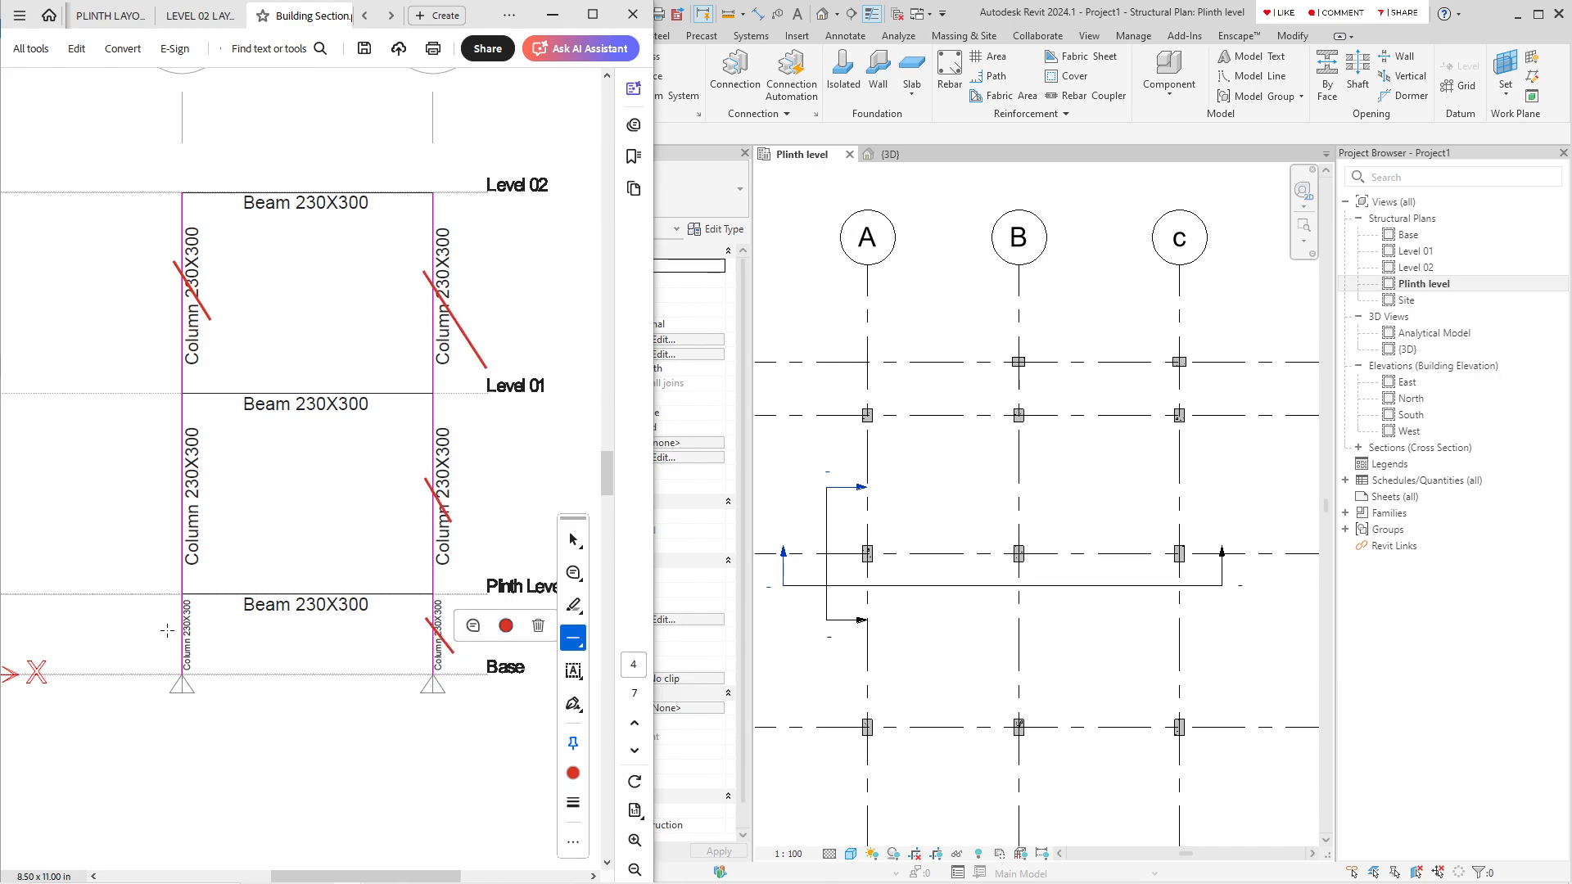
pyautogui.moveTo(168, 631); pyautogui.dragTo(207, 652)
pyautogui.moveTo(169, 457); pyautogui.dragTo(216, 533)
# Step: Switch from the elevations to the plinth layout PDF and examine the beam sizes and positions across grids A–C and 1–4
pyautogui.keyDown('ctrl'); pyautogui.scroll(-2, 406, 464); pyautogui.keyUp('ctrl')
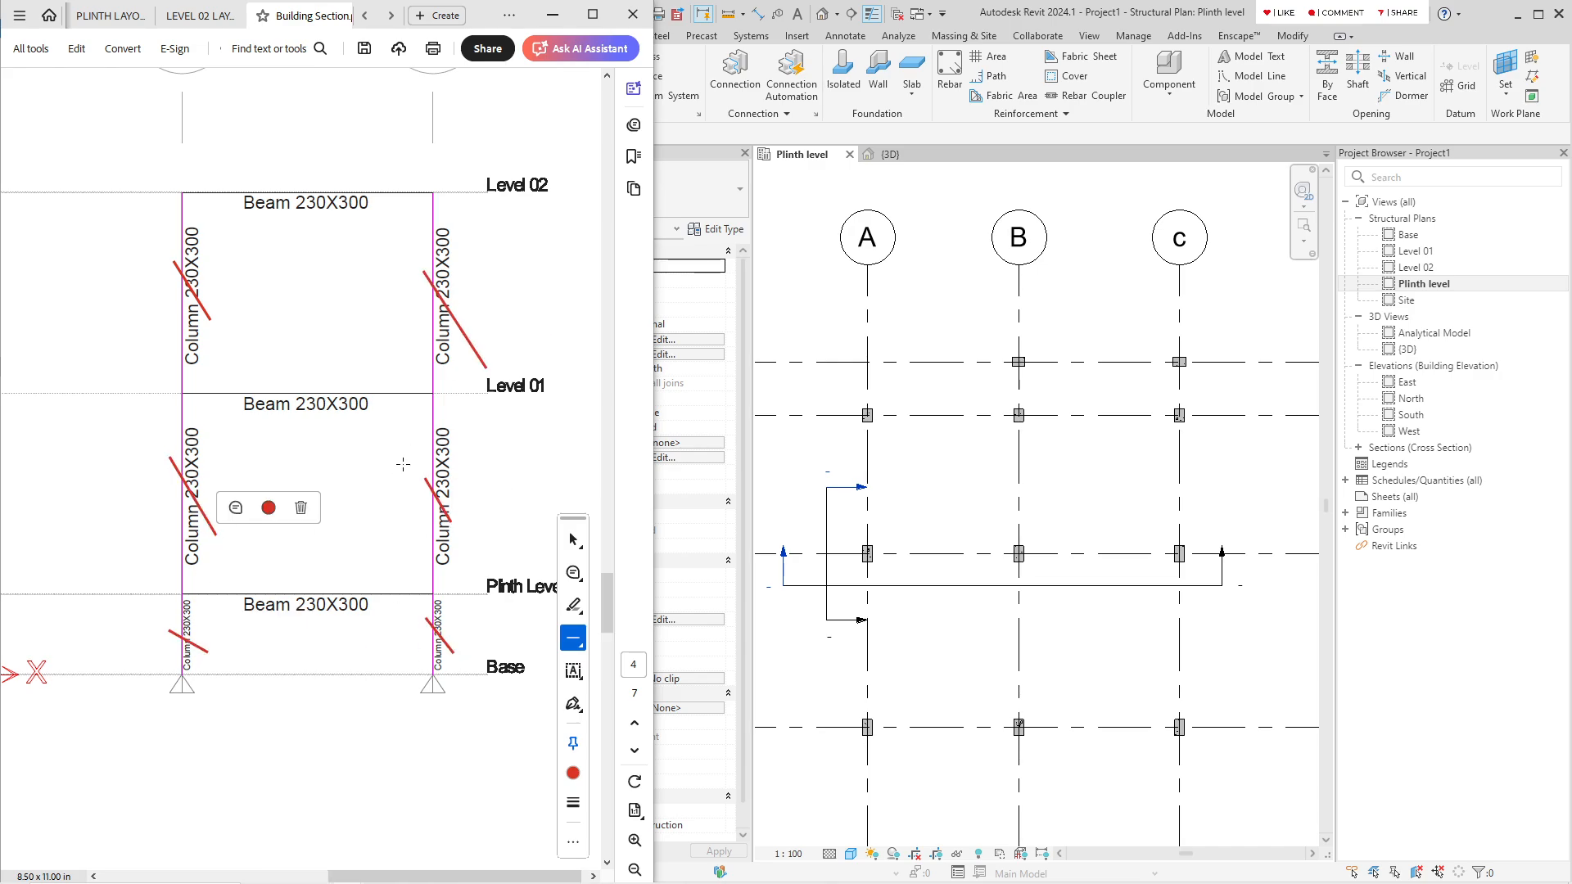
pyautogui.scroll(5, 363, 435)
pyautogui.scroll(4, 362, 434)
pyautogui.keyDown('ctrl'); pyautogui.scroll(-3, 363, 434); pyautogui.keyUp('ctrl')
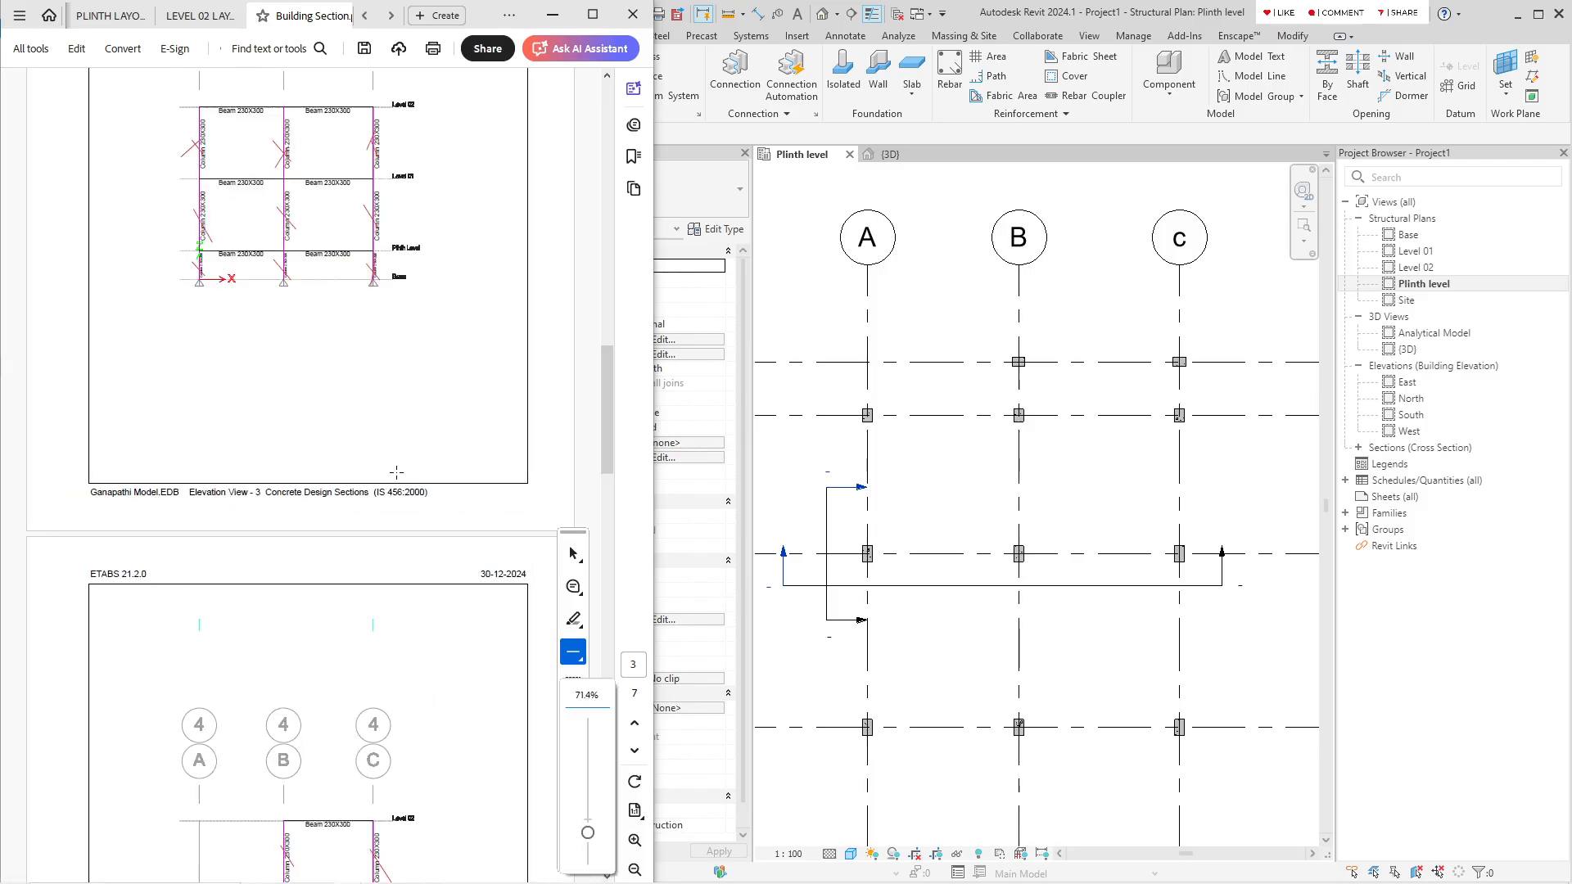
pyautogui.scroll(6, 361, 436)
pyautogui.scroll(12, 360, 437)
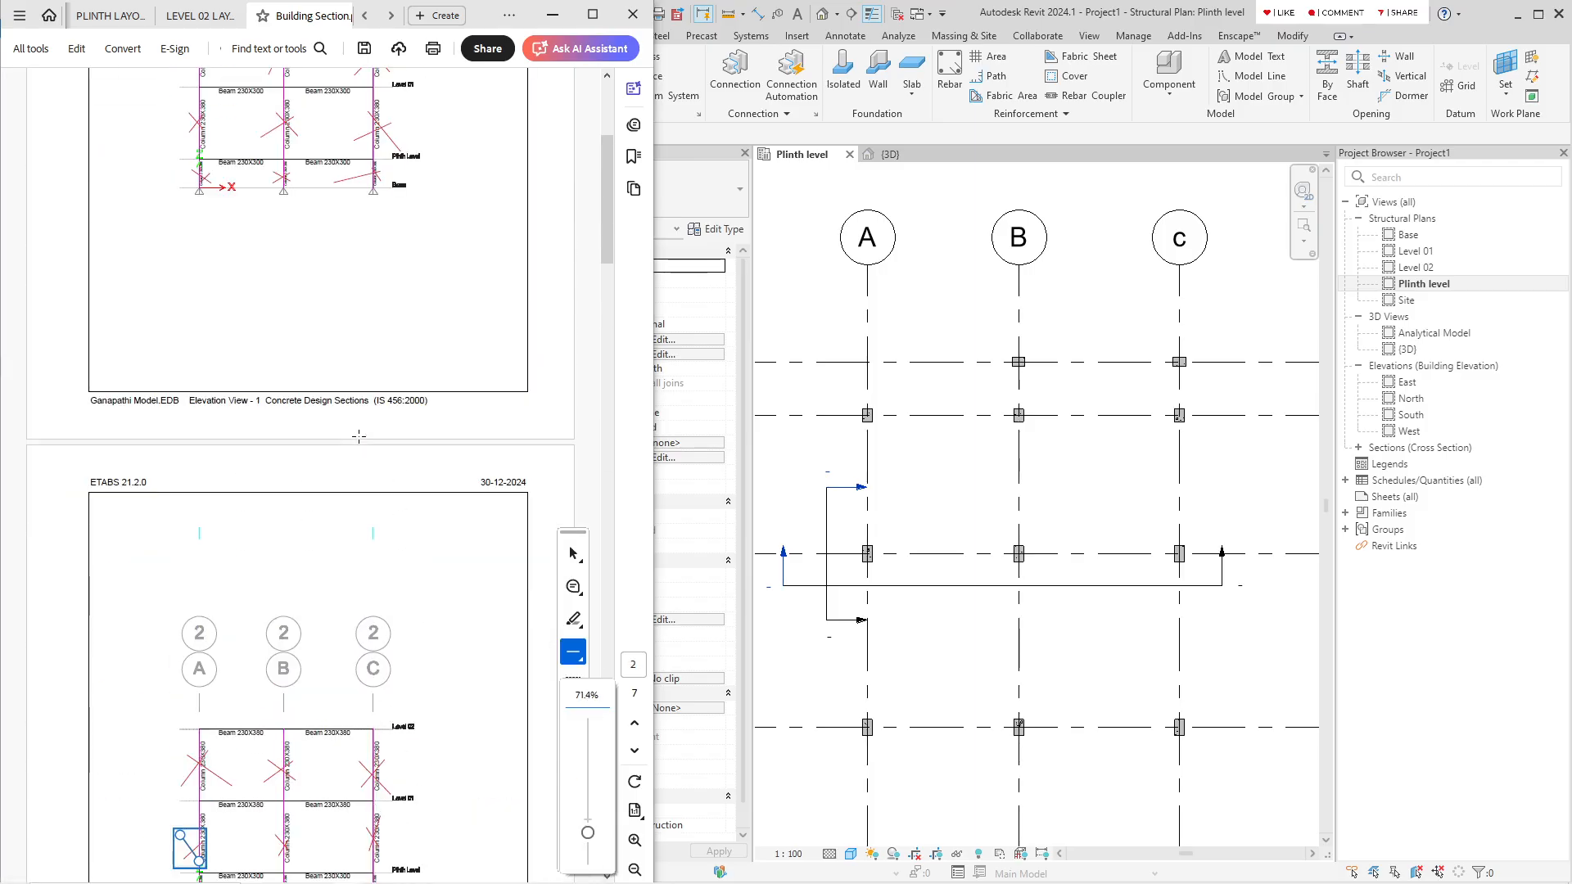
pyautogui.click(109, 15)
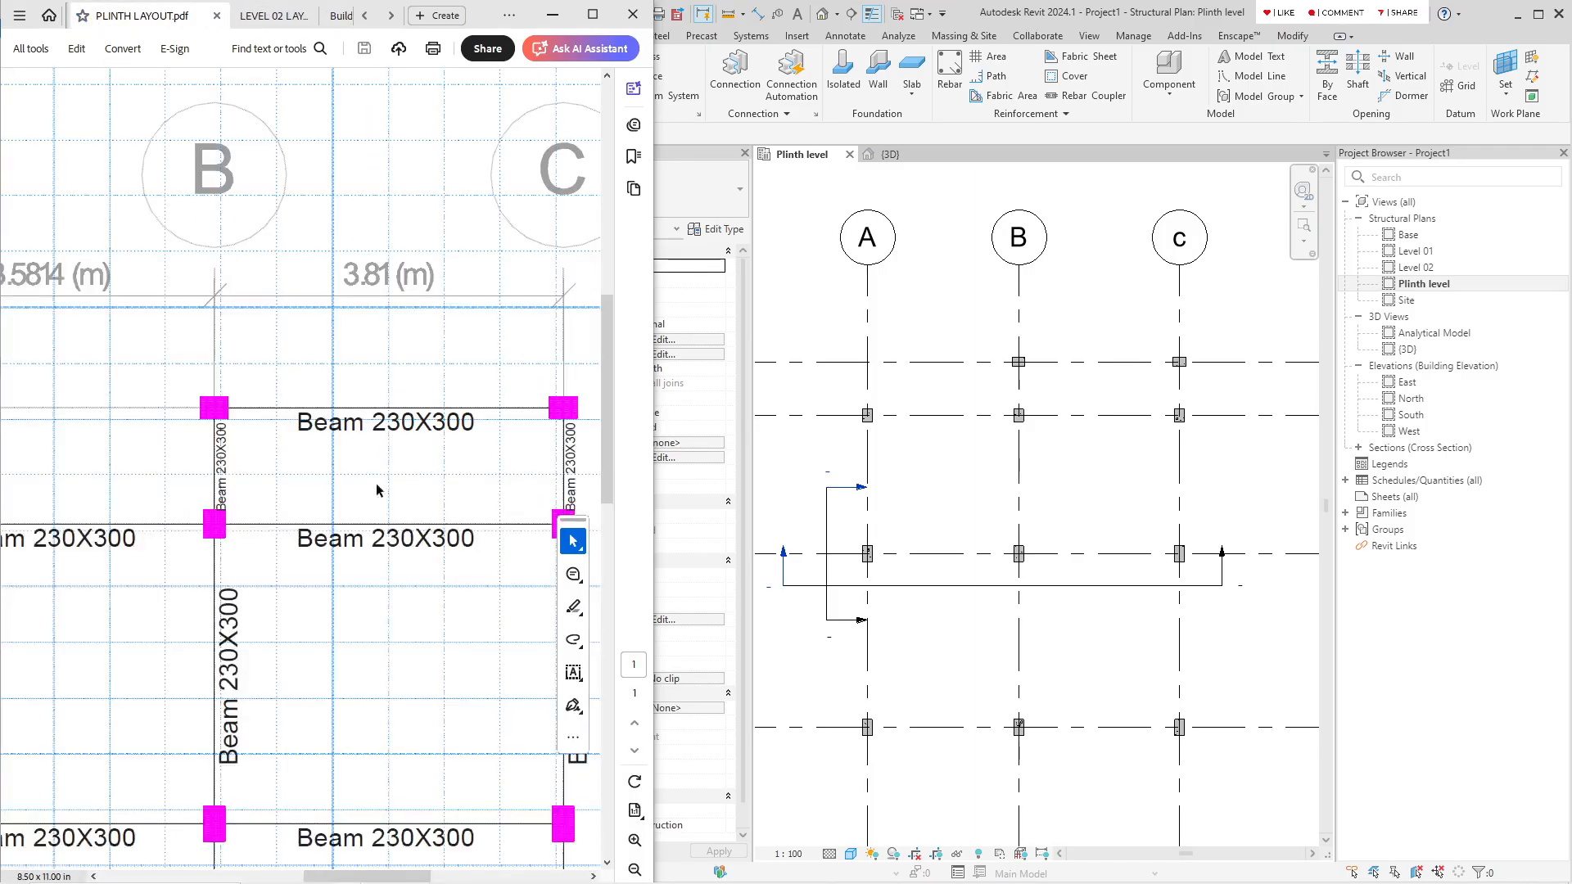
pyautogui.keyDown('ctrl'); pyautogui.scroll(-2, 417, 454); pyautogui.keyUp('ctrl')
pyautogui.keyDown('ctrl'); pyautogui.scroll(-1, 411, 460); pyautogui.keyUp('ctrl')
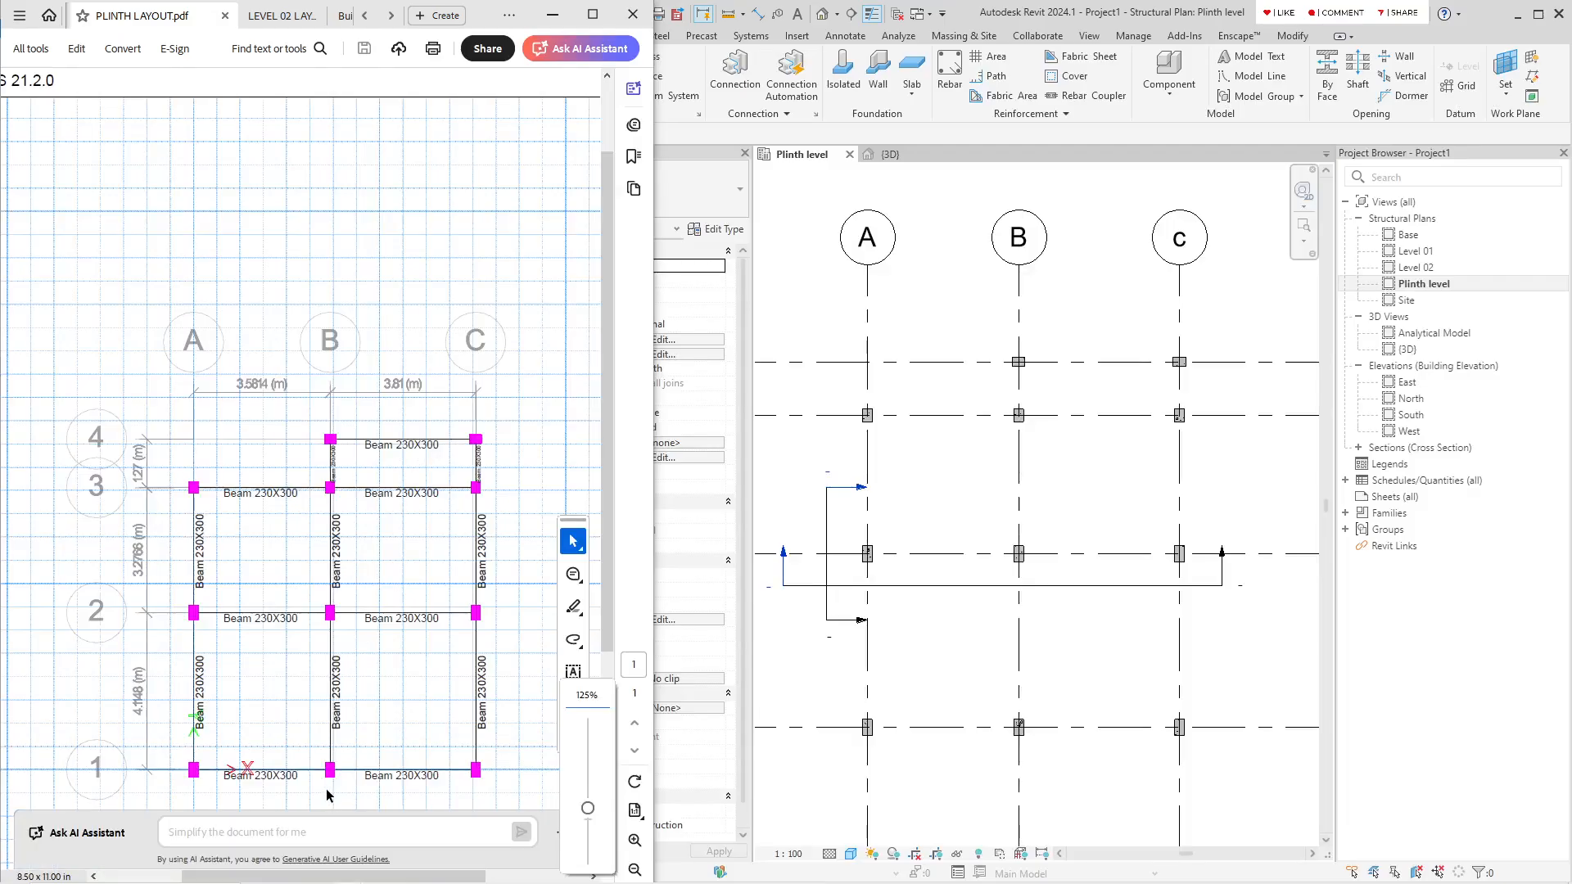
pyautogui.keyDown('ctrl'); pyautogui.scroll(1, 328, 792); pyautogui.keyUp('ctrl')
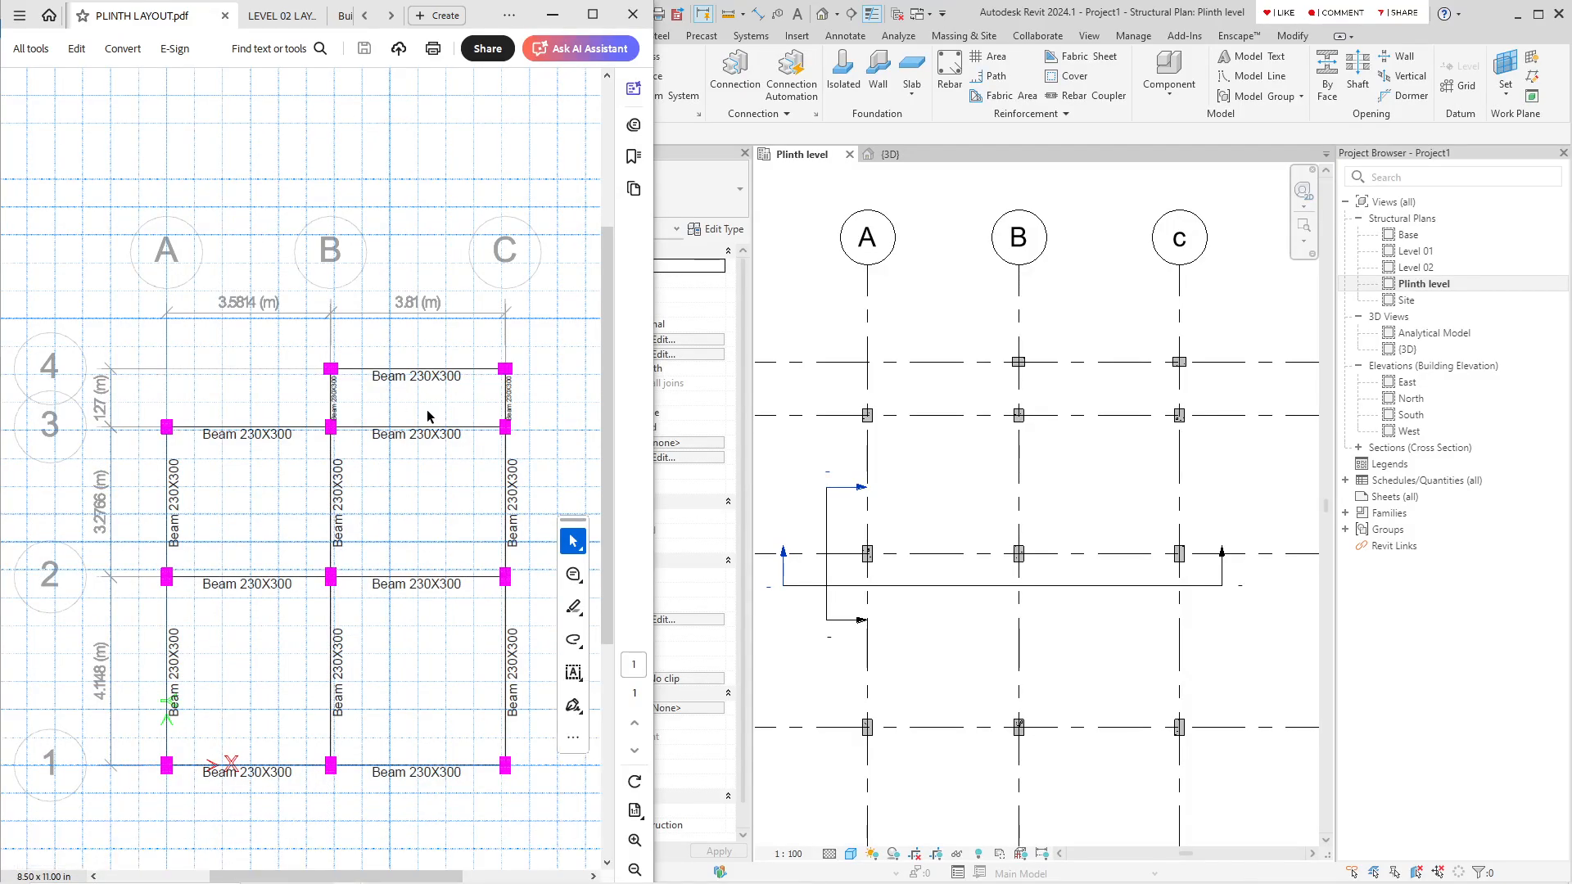
pyautogui.keyDown('ctrl'); pyautogui.scroll(1, 155, 537); pyautogui.keyUp('ctrl')
pyautogui.keyDown('ctrl'); pyautogui.scroll(-2, 230, 545); pyautogui.keyUp('ctrl')
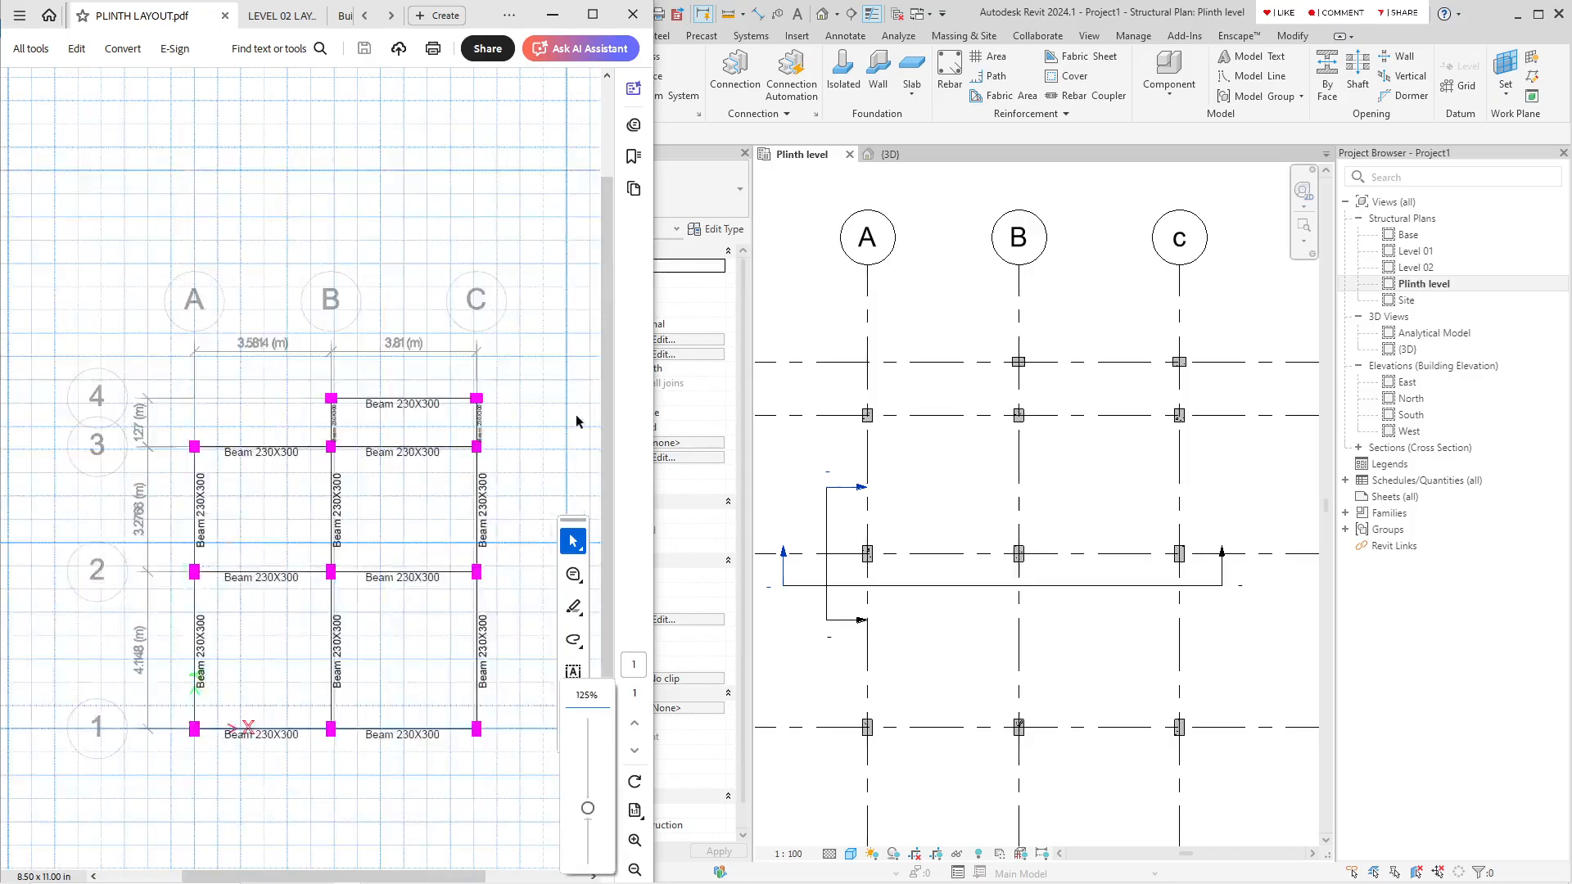
pyautogui.keyDown('ctrl'); pyautogui.scroll(6, 486, 403); pyautogui.keyUp('ctrl')
pyautogui.keyDown('ctrl'); pyautogui.scroll(-4, 486, 382); pyautogui.keyUp('ctrl')
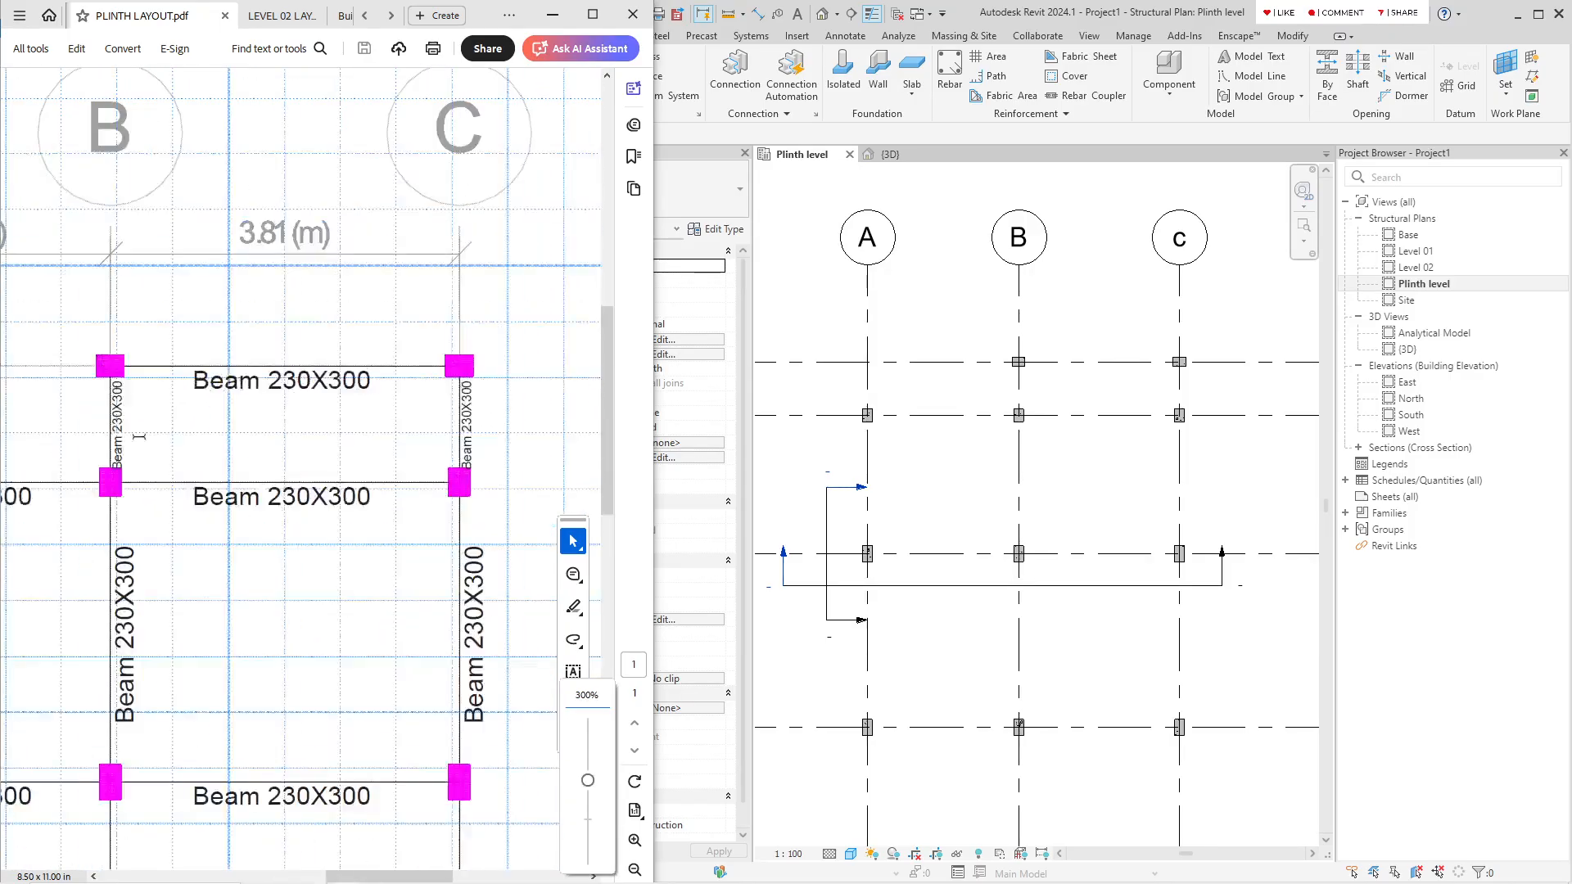
pyautogui.keyDown('ctrl'); pyautogui.scroll(-2, 449, 757); pyautogui.keyUp('ctrl')
pyautogui.keyDown('ctrl'); pyautogui.scroll(4, 508, 778); pyautogui.keyUp('ctrl')
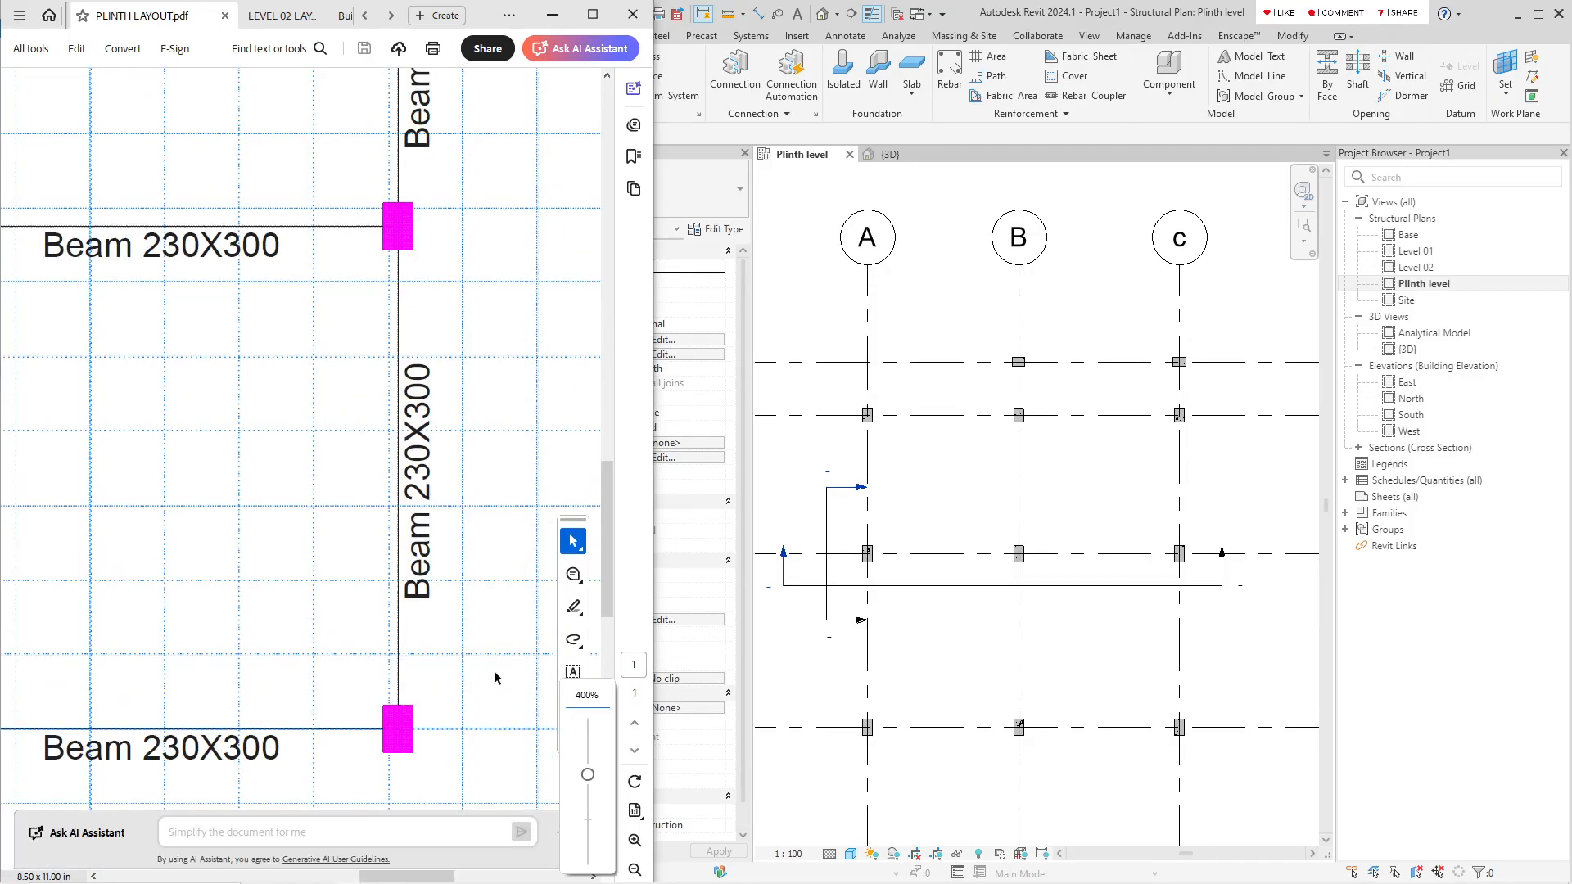
pyautogui.keyDown('ctrl'); pyautogui.scroll(-3, 493, 677); pyautogui.keyUp('ctrl')
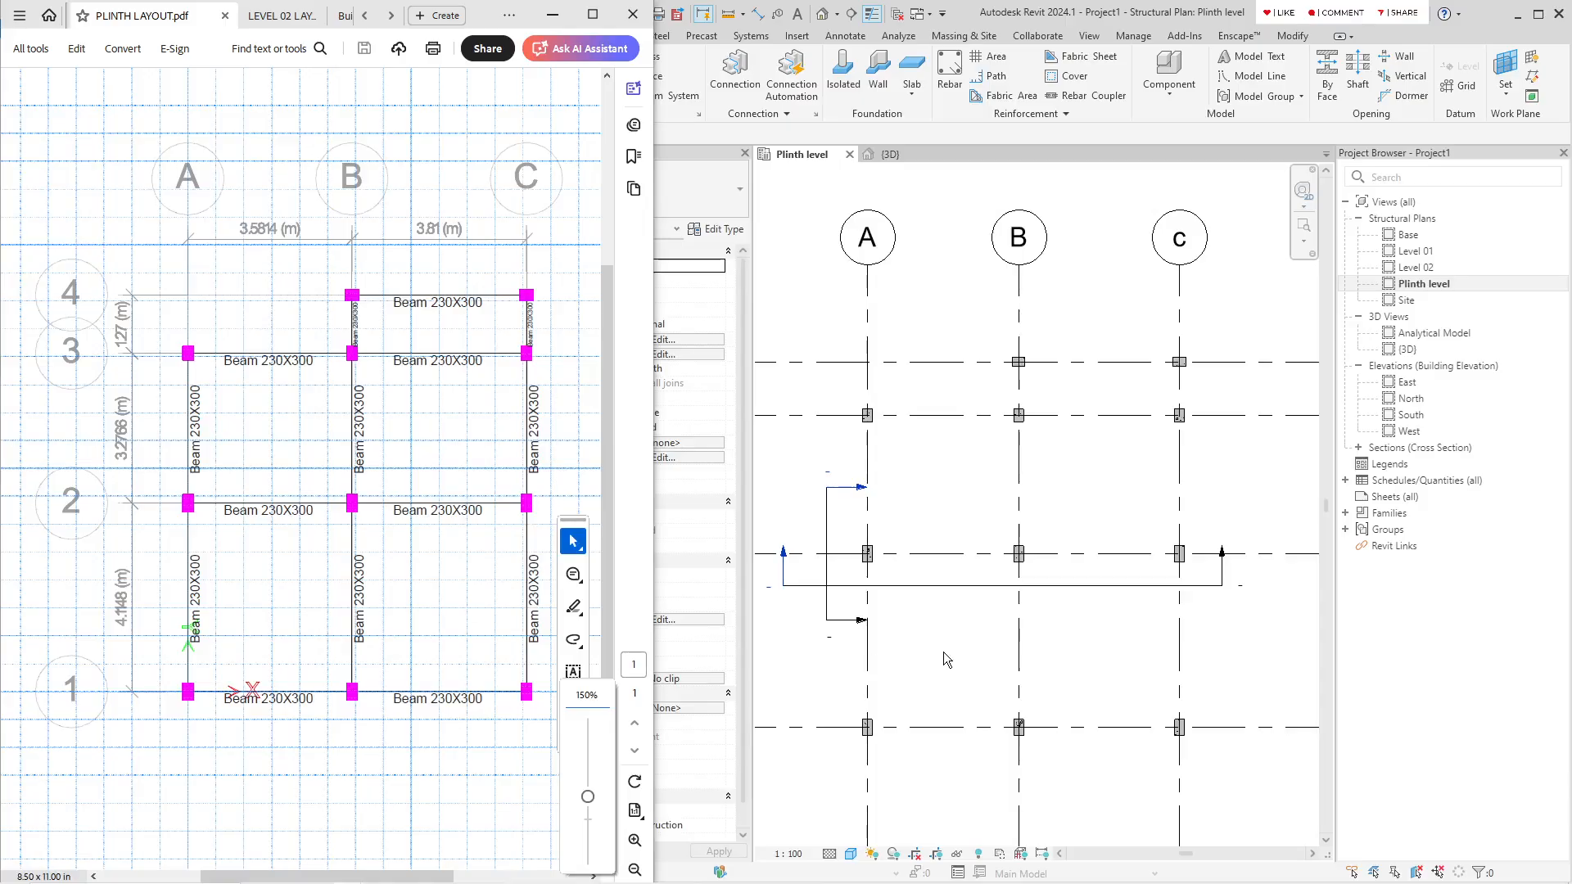
pyautogui.click(946, 660)
pyautogui.scroll(-2, 946, 660)
pyautogui.scroll(3, 911, 535)
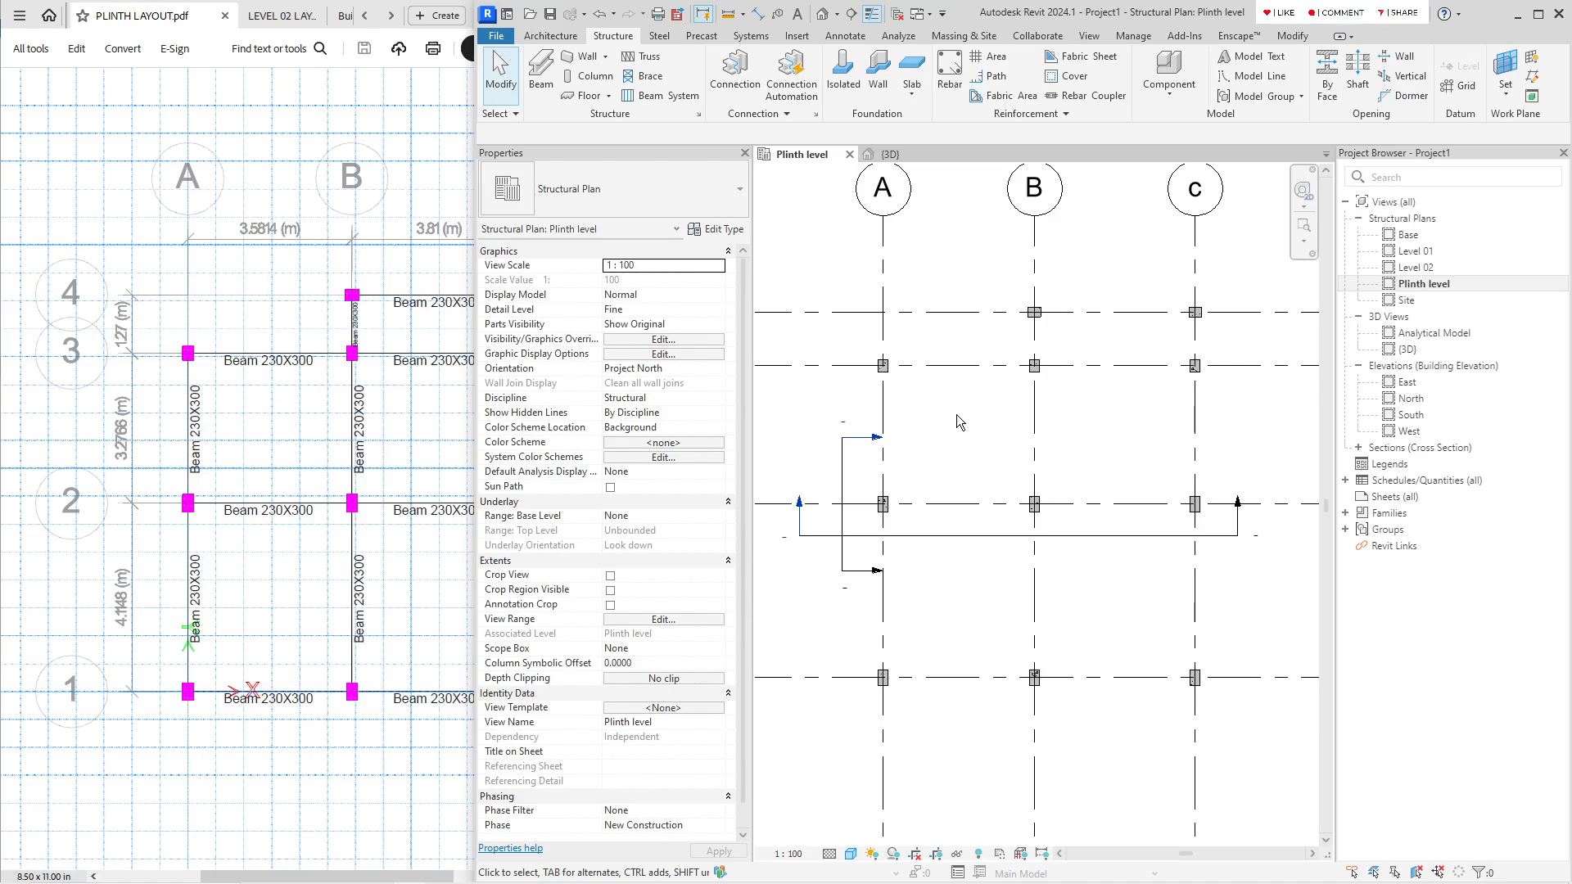
pyautogui.scroll(-2, 956, 414)
pyautogui.moveTo(956, 414)
pyautogui.mouseDown(button='middle')
pyautogui.moveTo(936, 446)
pyautogui.moveTo(936, 421)
pyautogui.mouseUp(button='middle')
pyautogui.scroll(1, 942, 439)
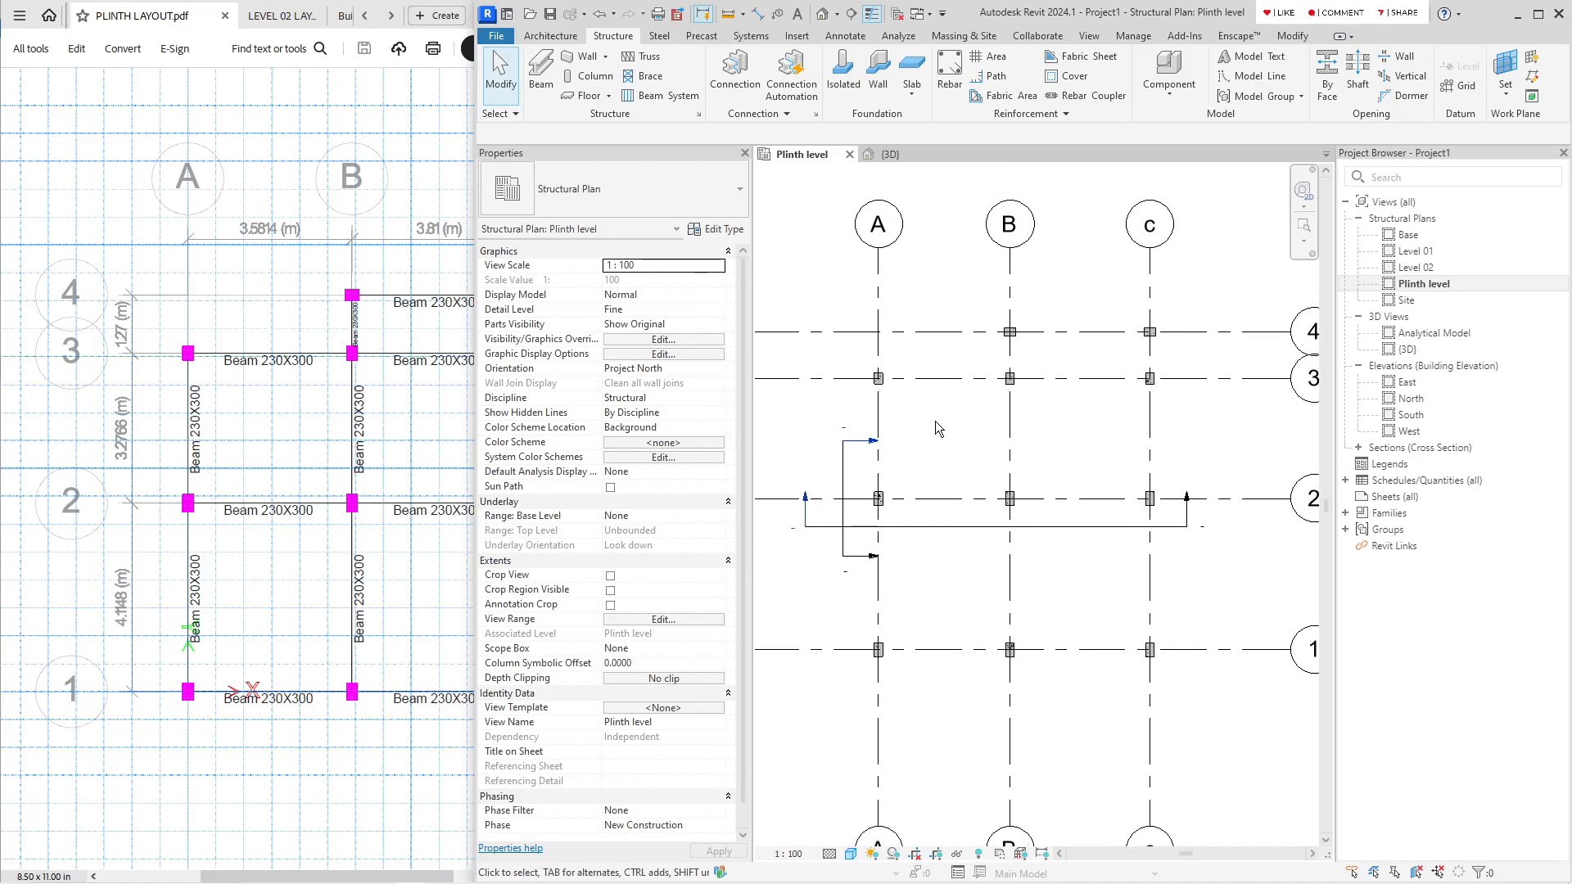
pyautogui.click(413, 443)
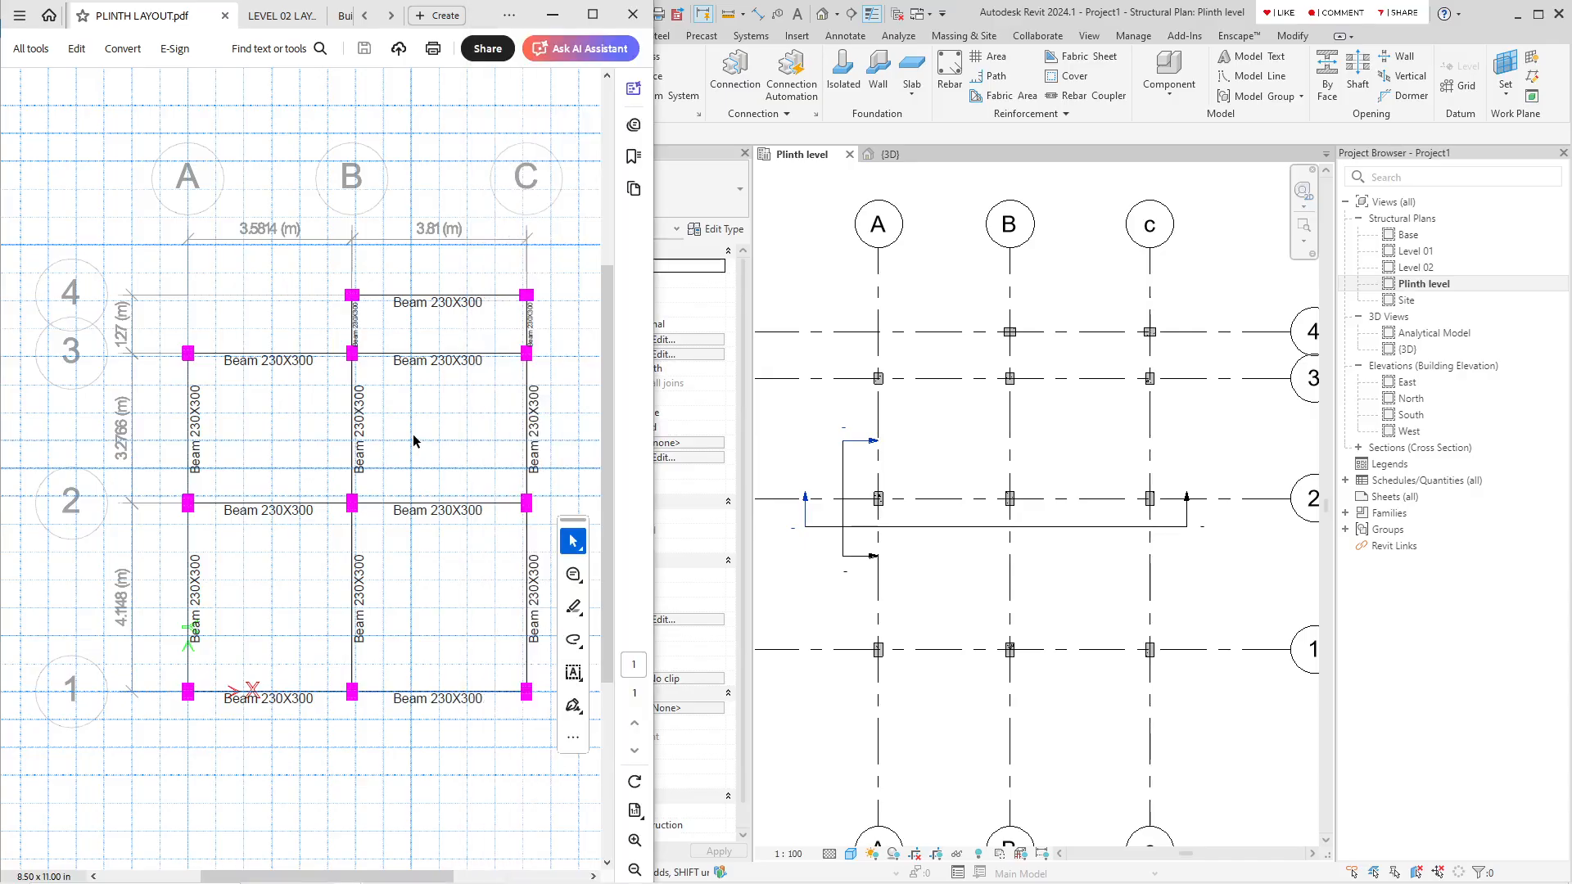
# Step: Switch to Revit and set up a Concrete-Rectangular Beam of type 230 x 300mm with Plinth level as its reference level
pyautogui.click(949, 440)
pyautogui.moveTo(954, 464); pyautogui.dragTo(929, 438, button='middle')
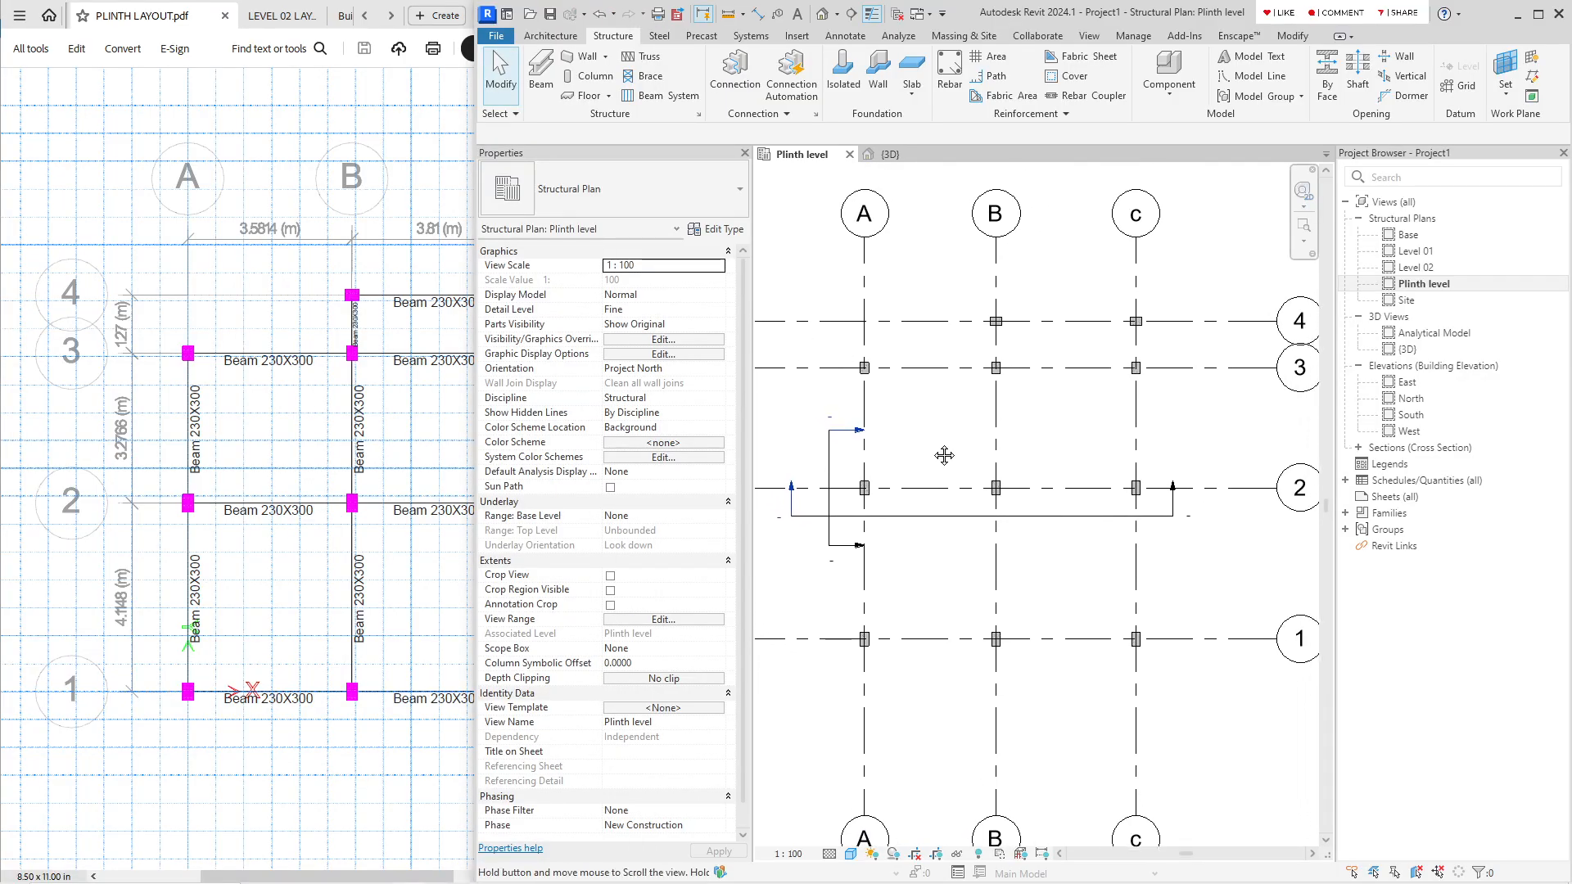
pyautogui.click(541, 65)
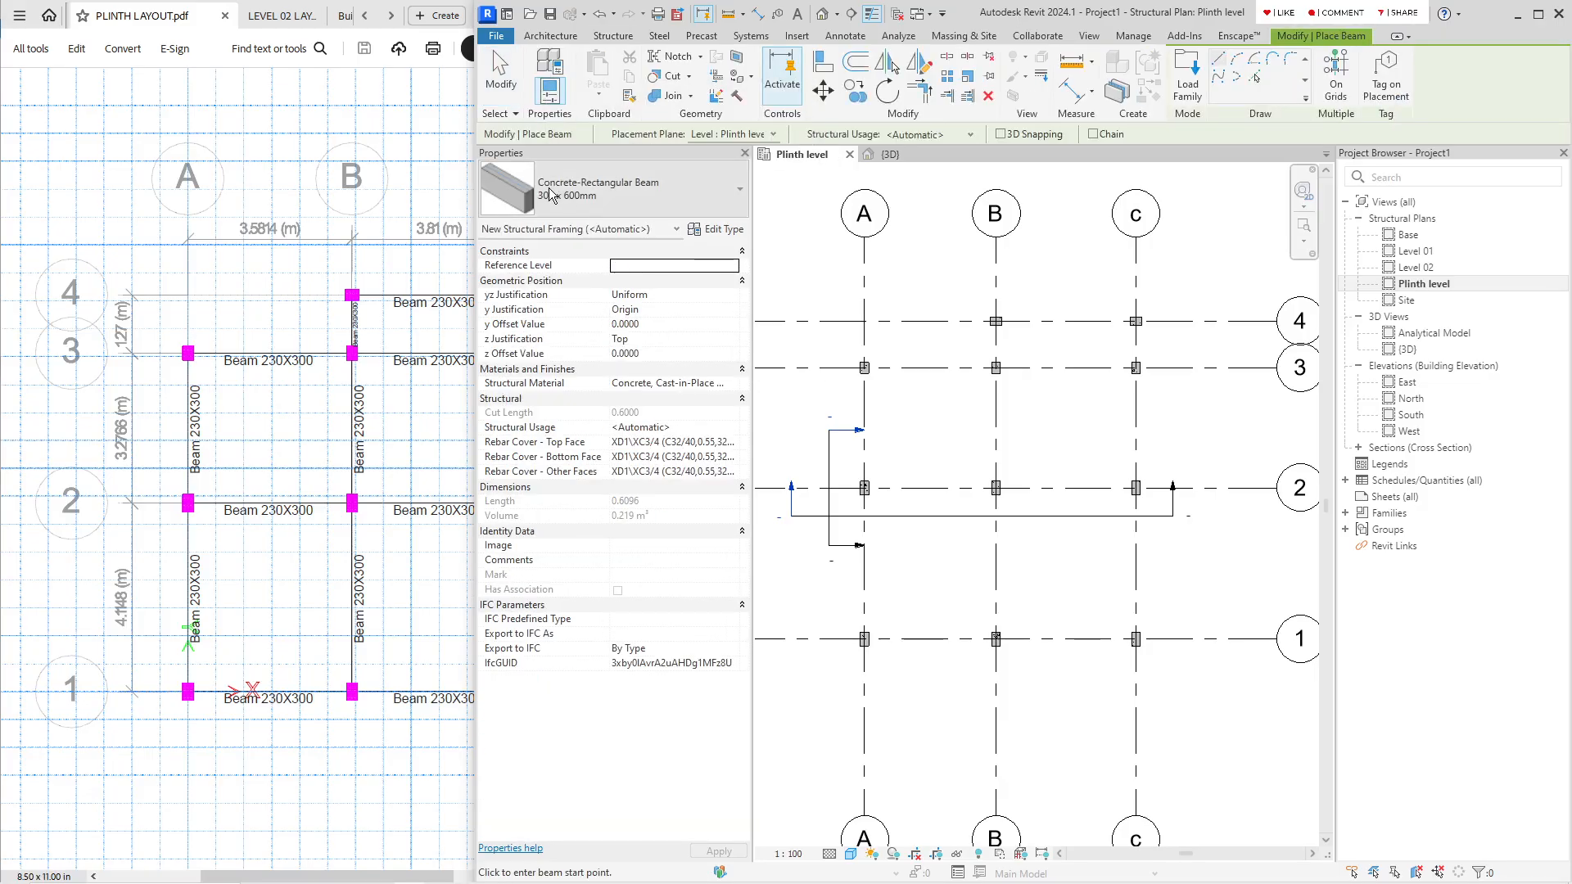
pyautogui.click(550, 195)
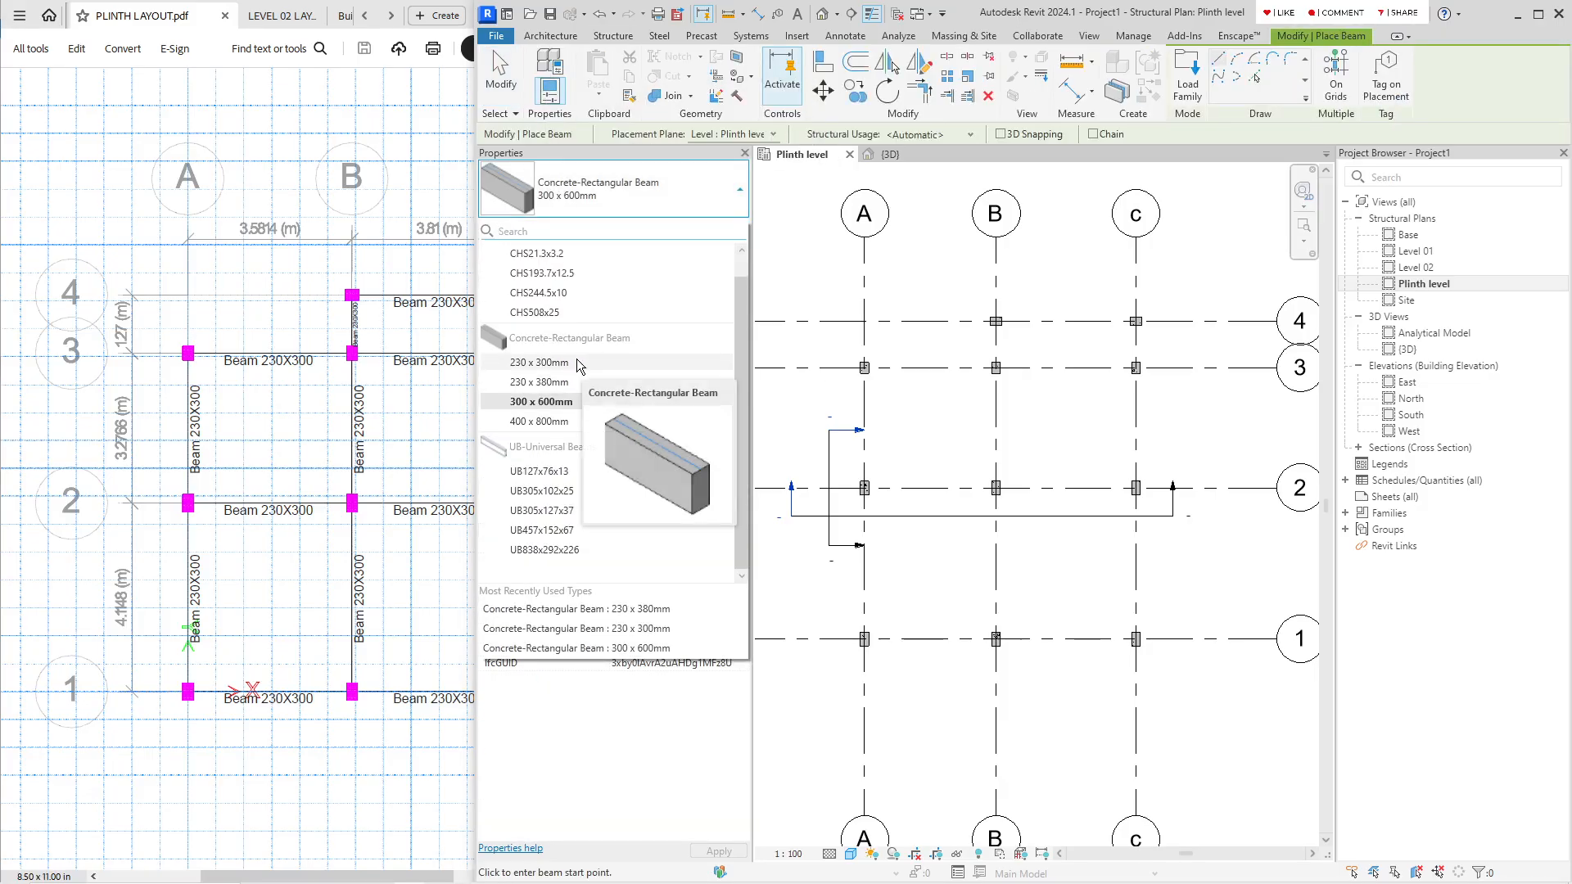
pyautogui.click(557, 364)
pyautogui.scroll(3, 909, 355)
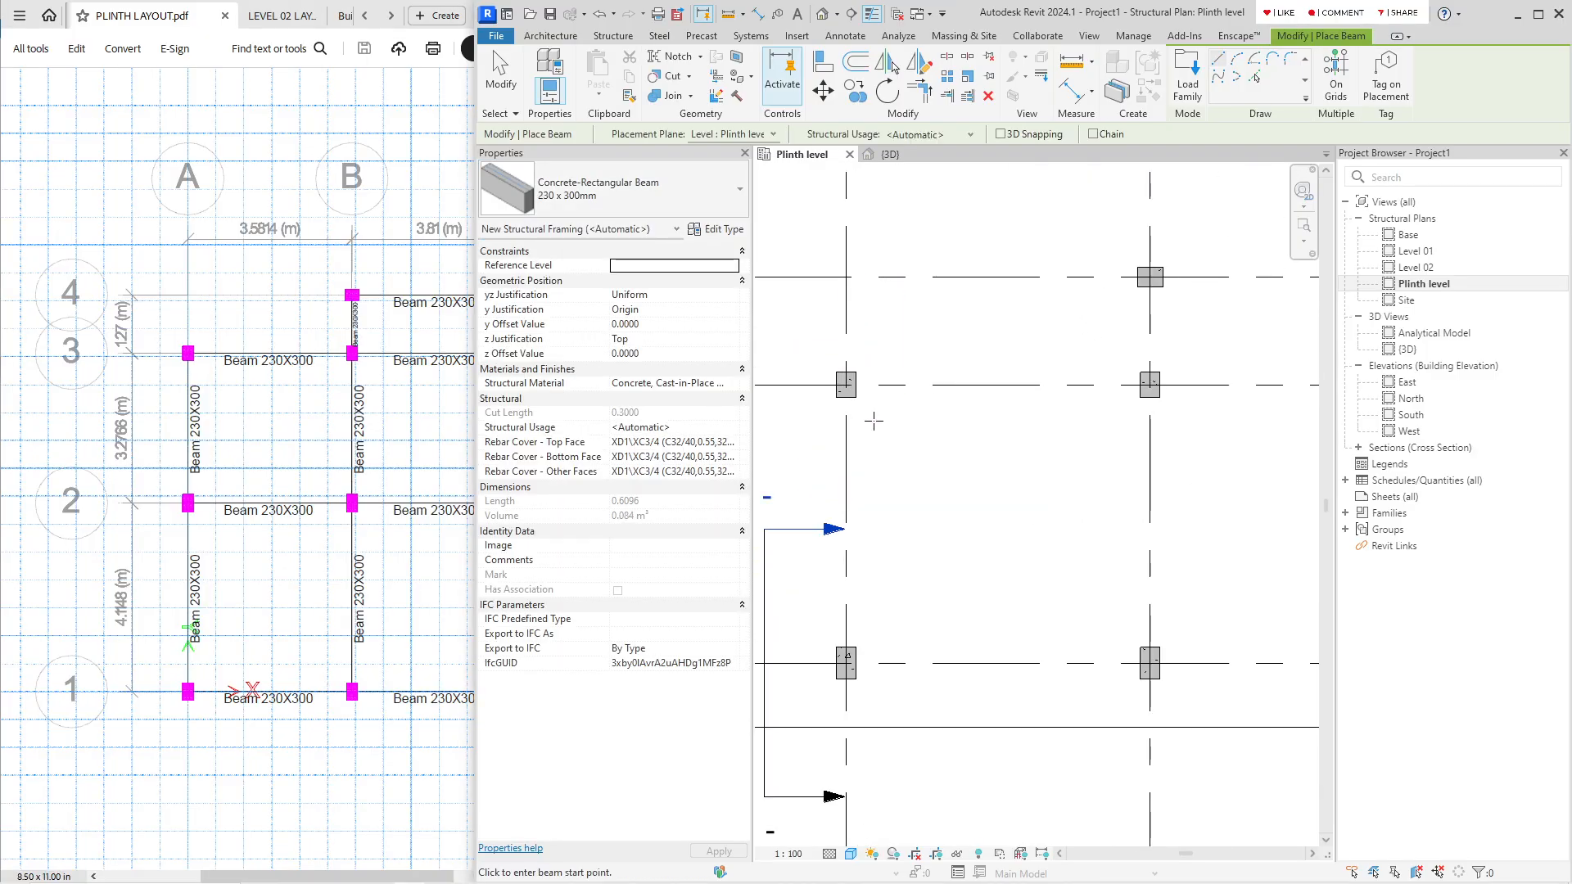
pyautogui.click(733, 266)
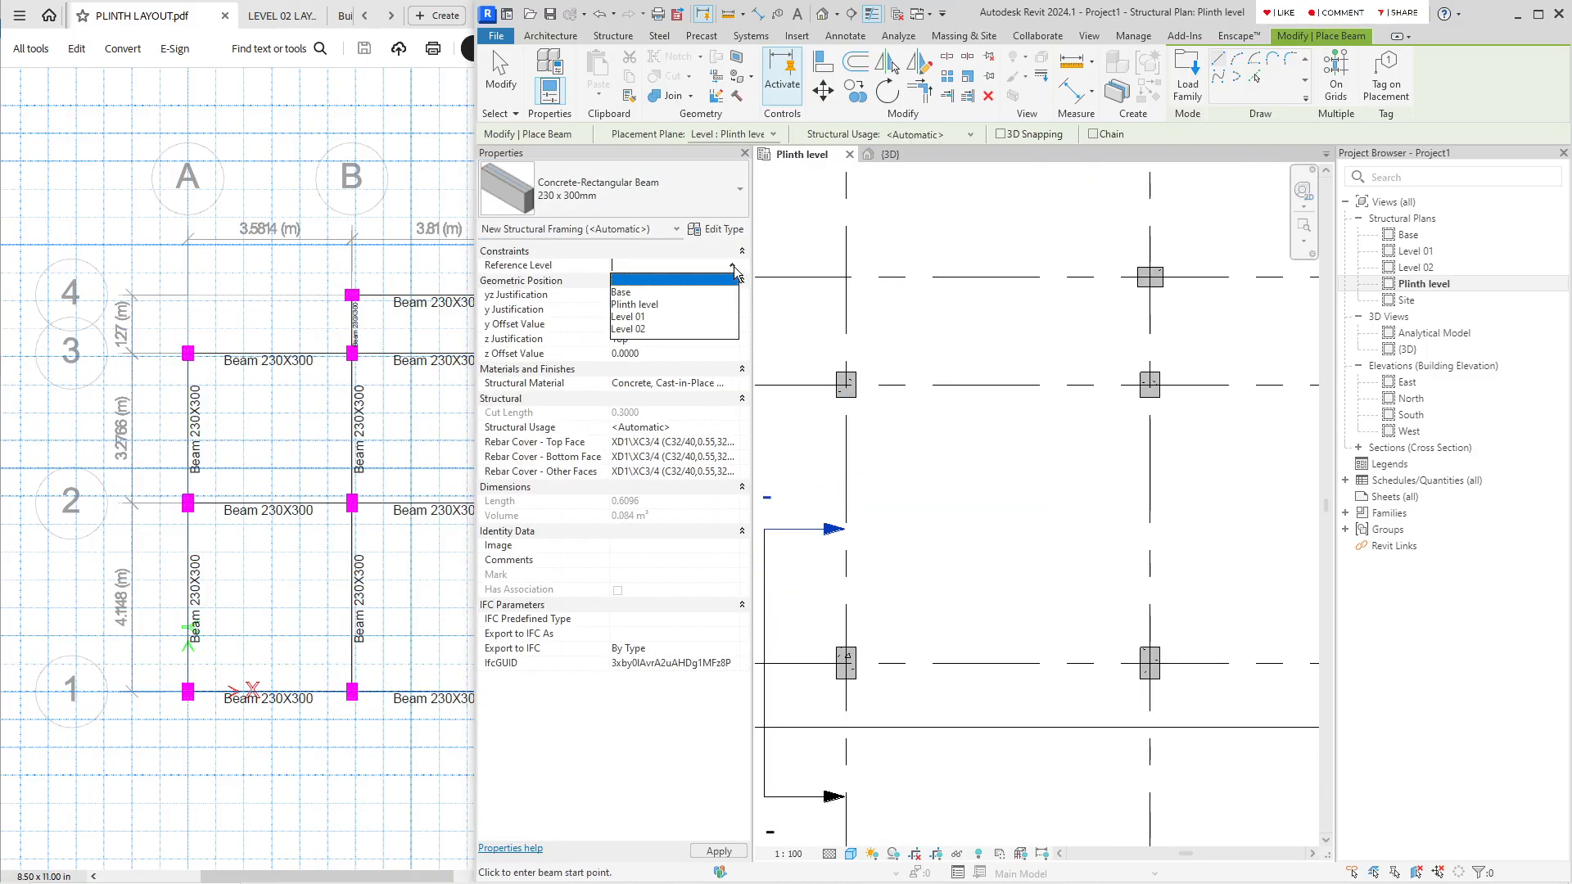
pyautogui.click(643, 305)
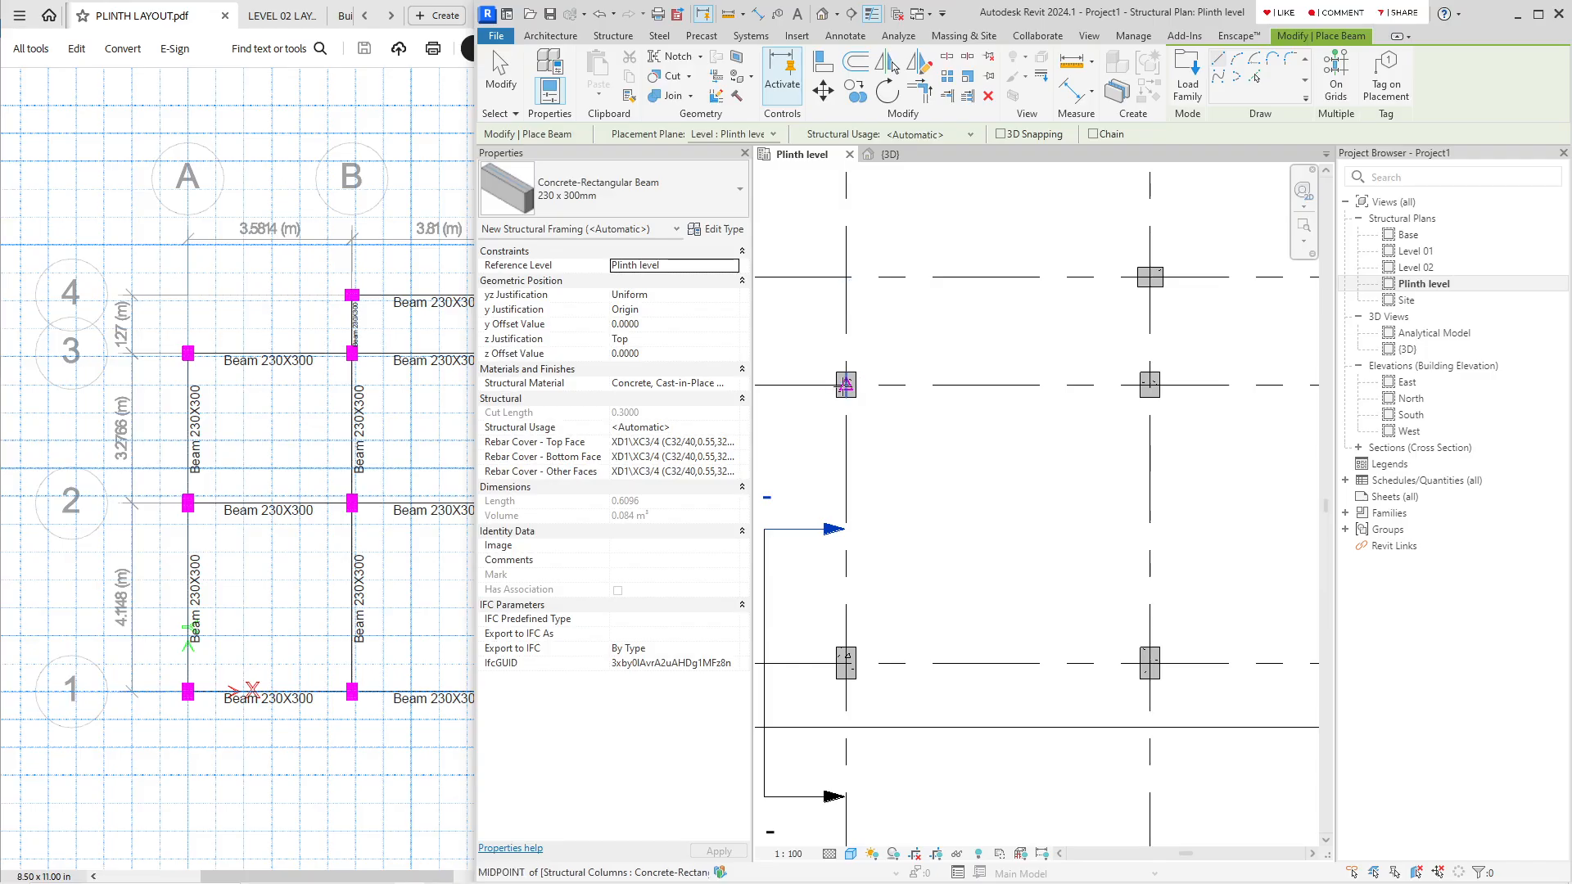
# Step: Place the beam along grid 3 between the centres of the grid A and grid B columns
pyautogui.click(845, 385)
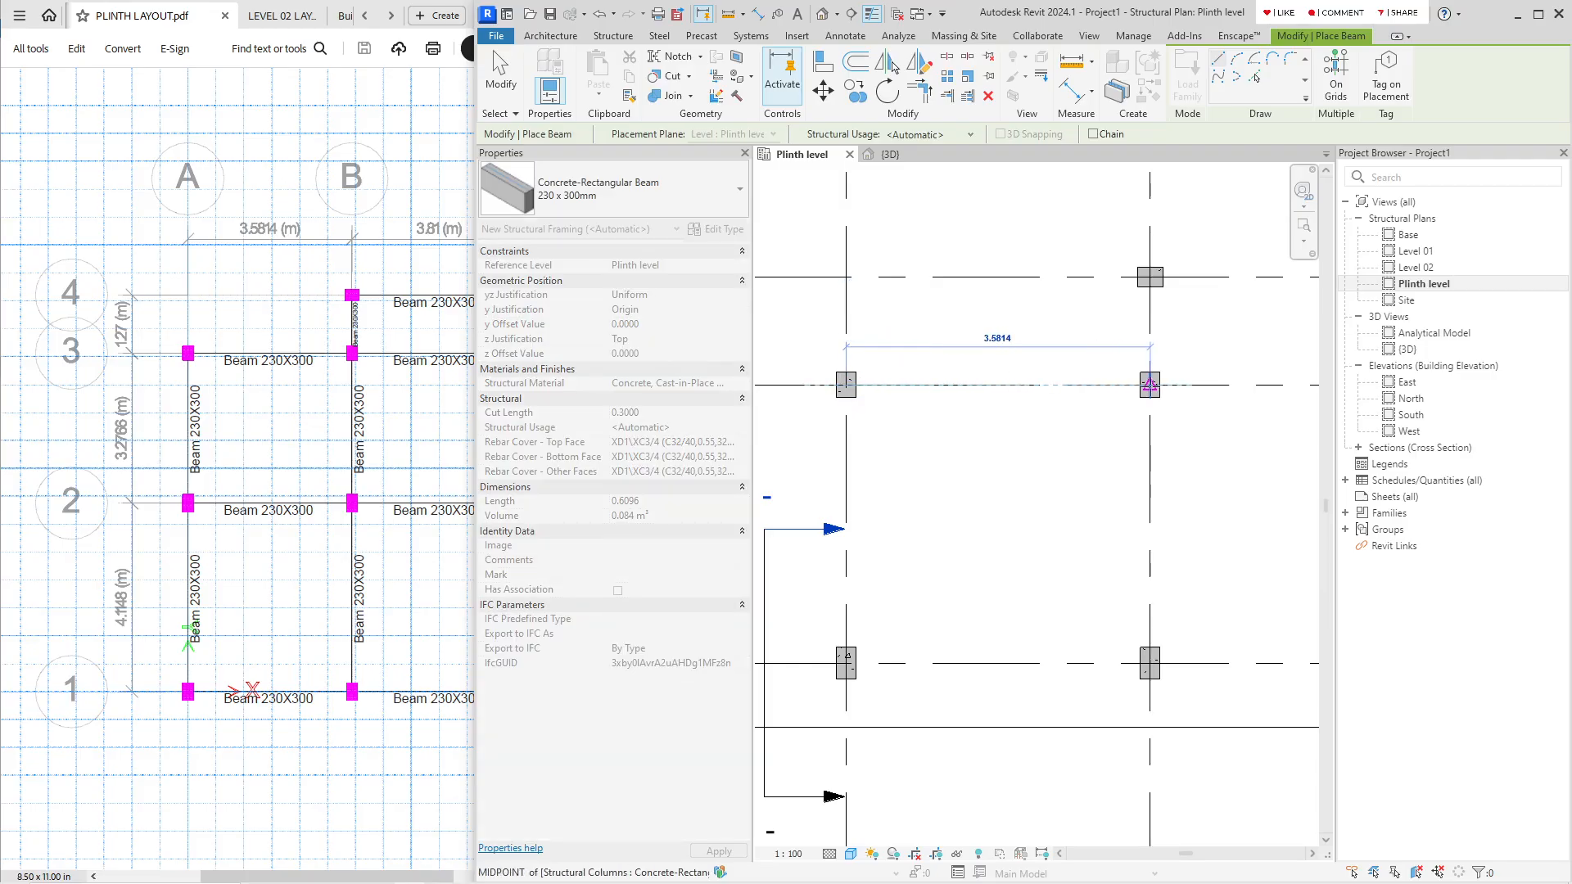
pyautogui.scroll(5, 1149, 385)
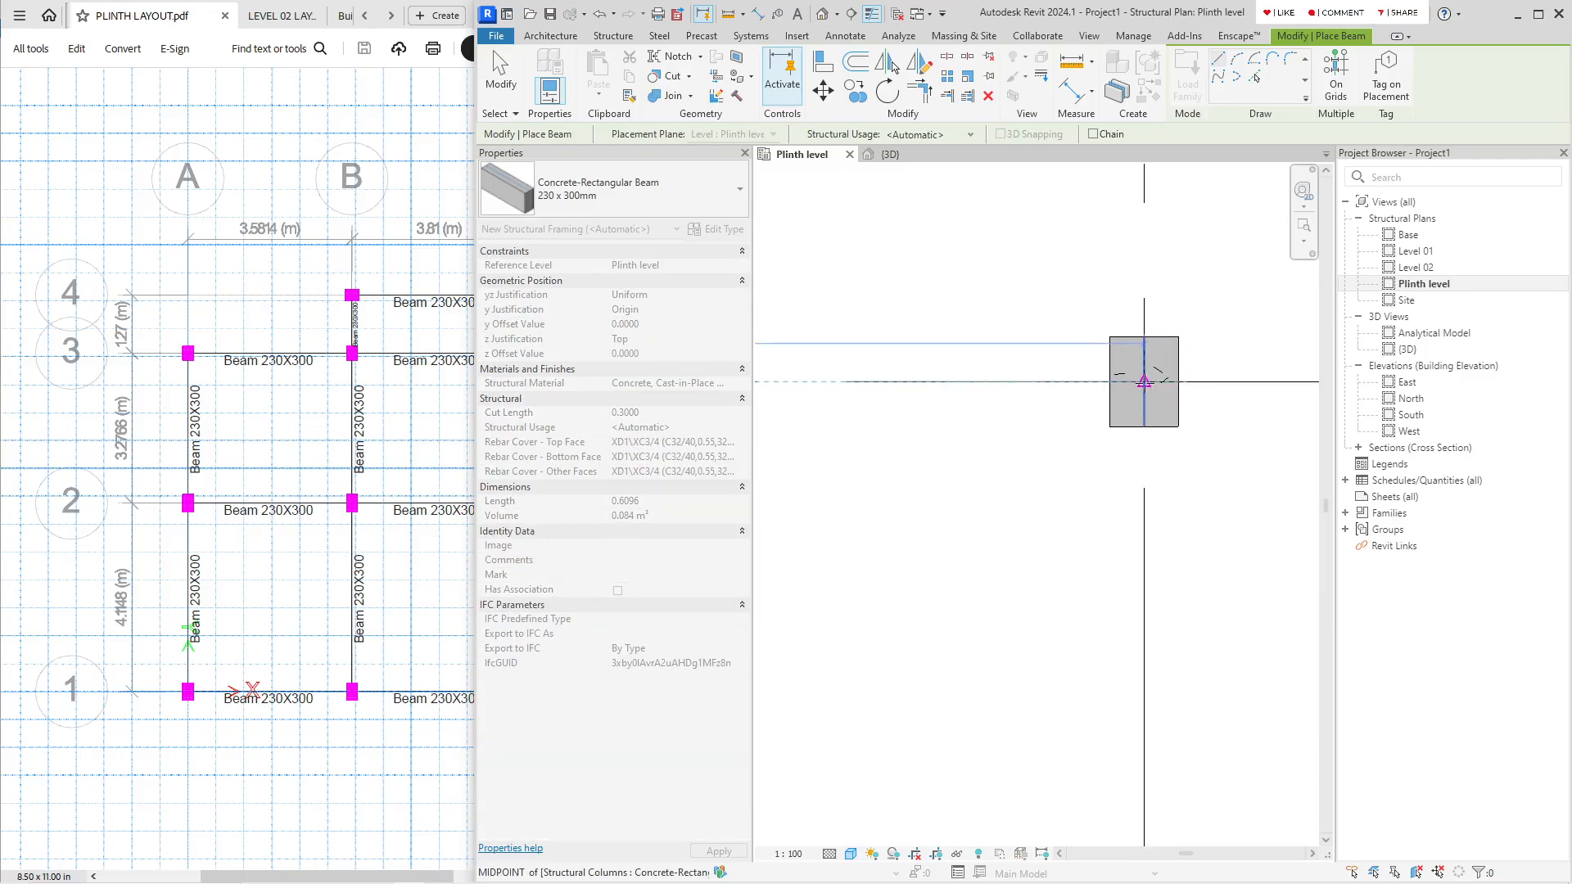
pyautogui.click(1144, 382)
pyautogui.scroll(-5, 1122, 376)
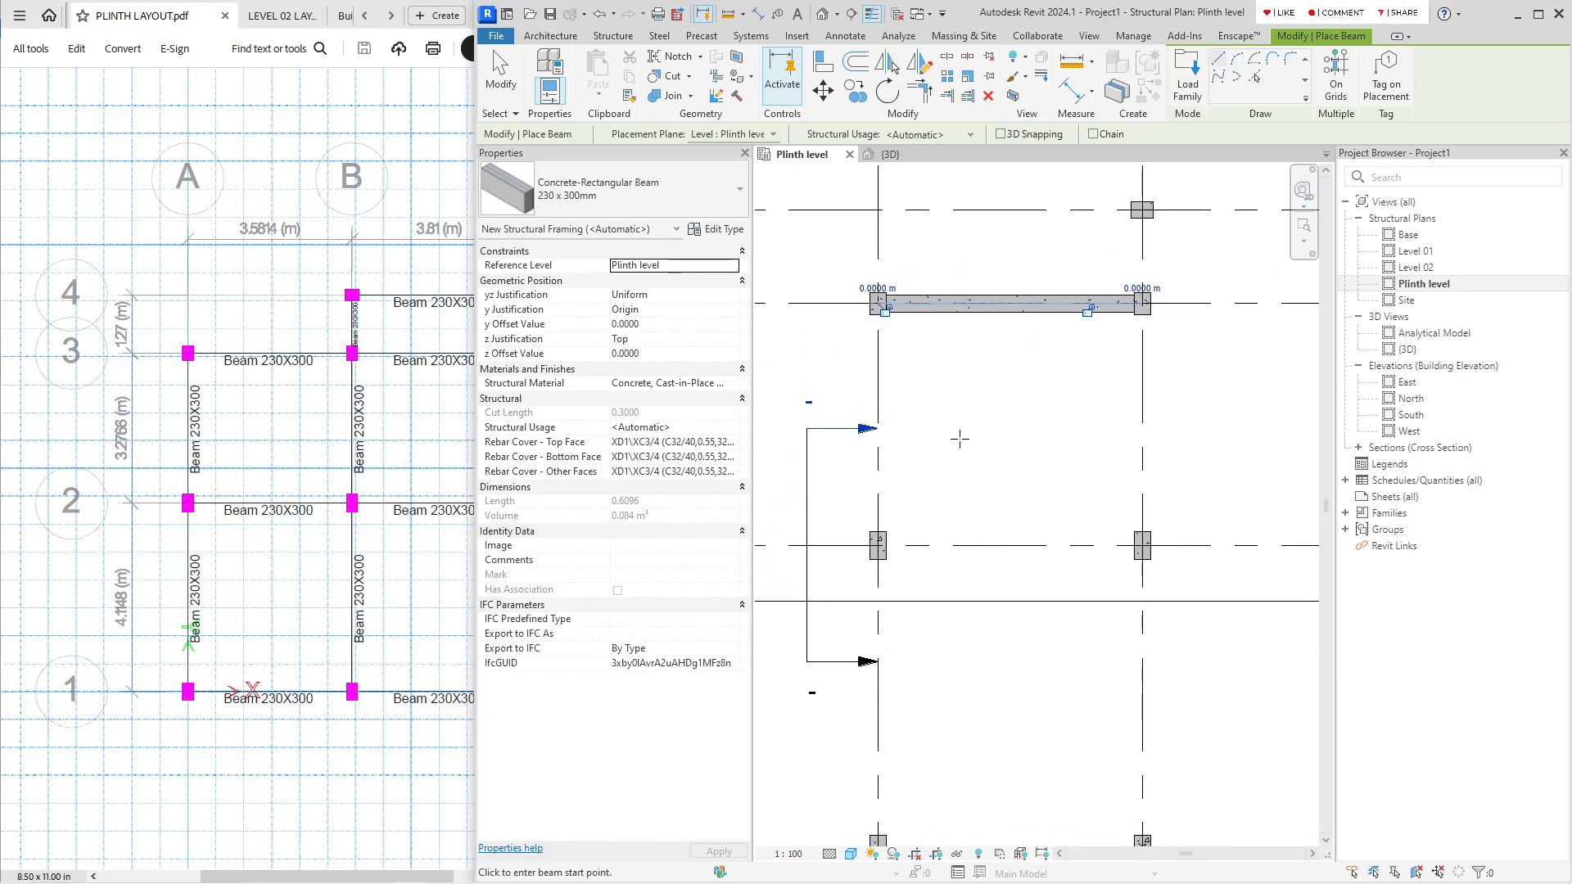
# Step: Place 230 x 300mm beams on grid lines A, B, C, 1 and 2 together, using the On Grids option
pyautogui.scroll(-2, 923, 523)
pyautogui.scroll(-3, 912, 511)
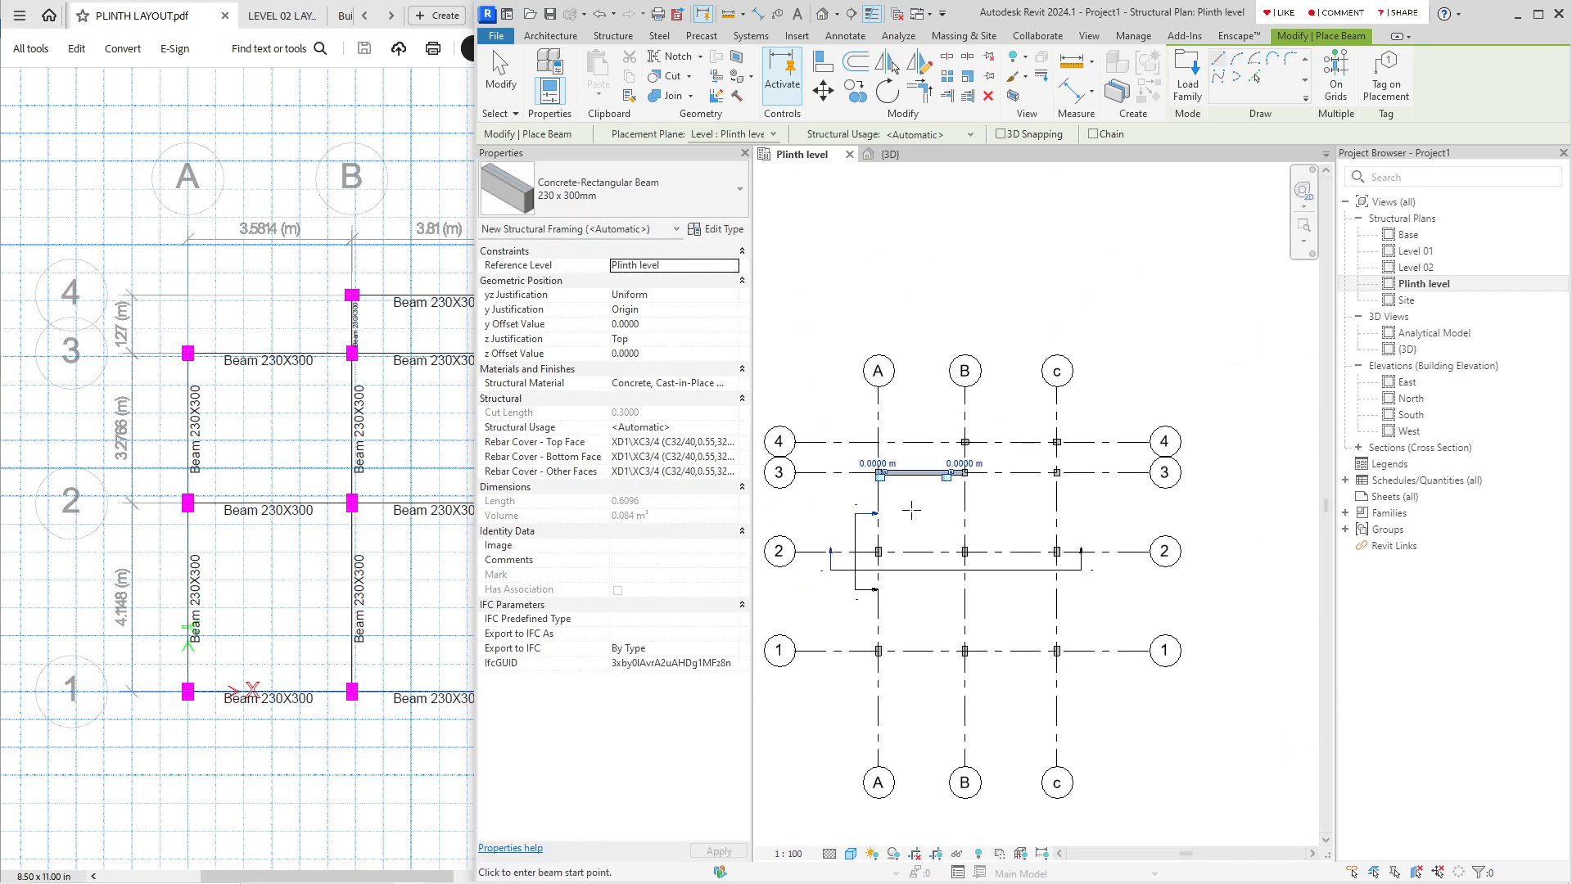
pyautogui.moveTo(976, 443); pyautogui.dragTo(1006, 416, button='middle')
pyautogui.scroll(1, 1003, 413)
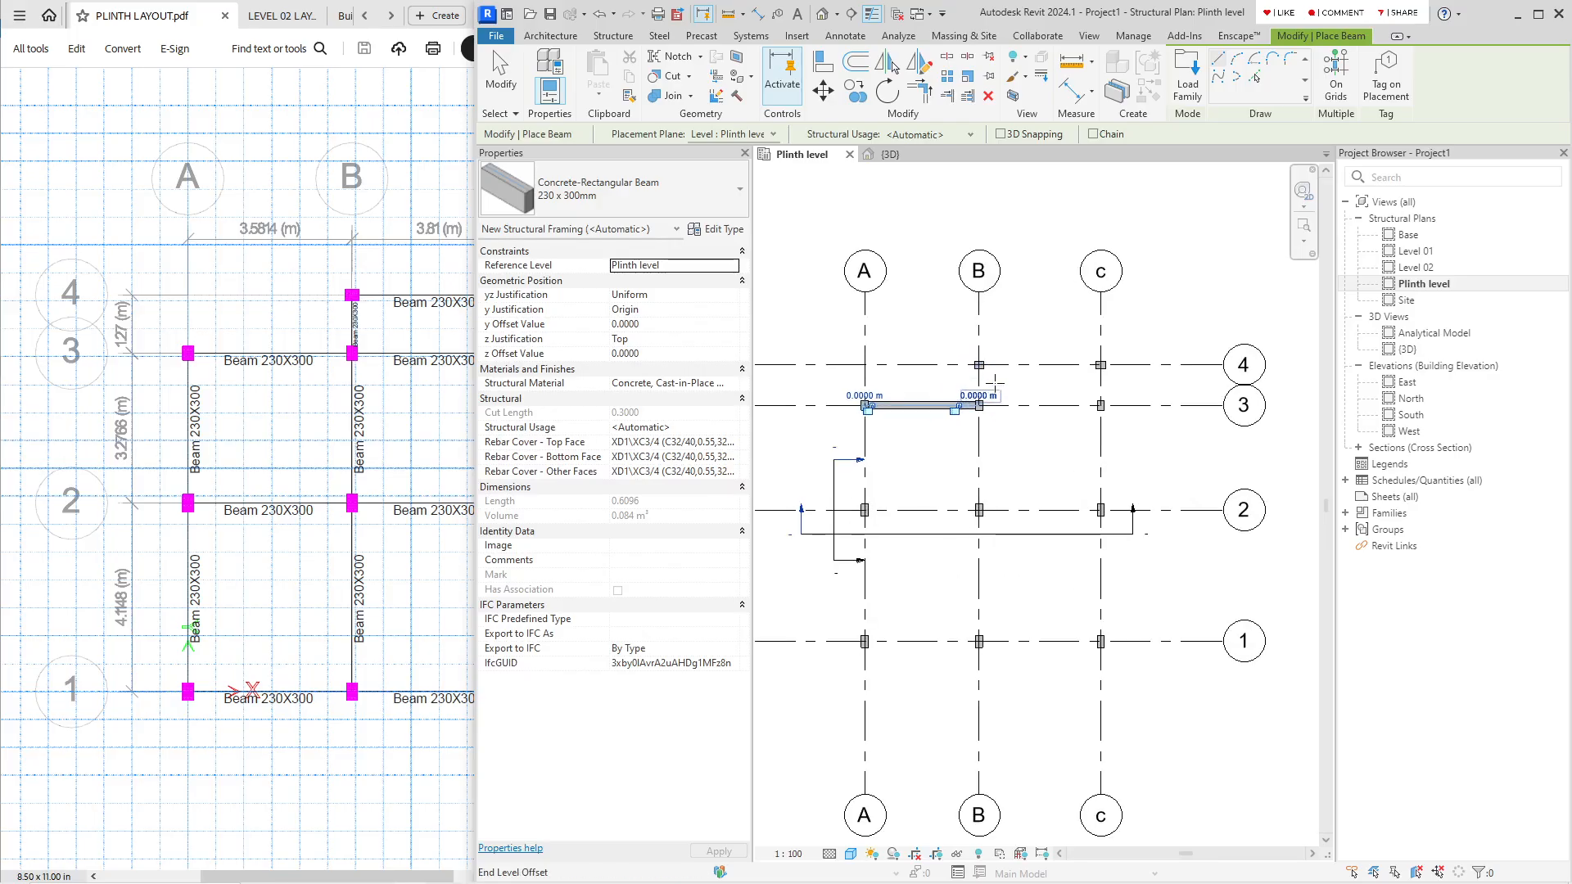
pyautogui.click(1340, 96)
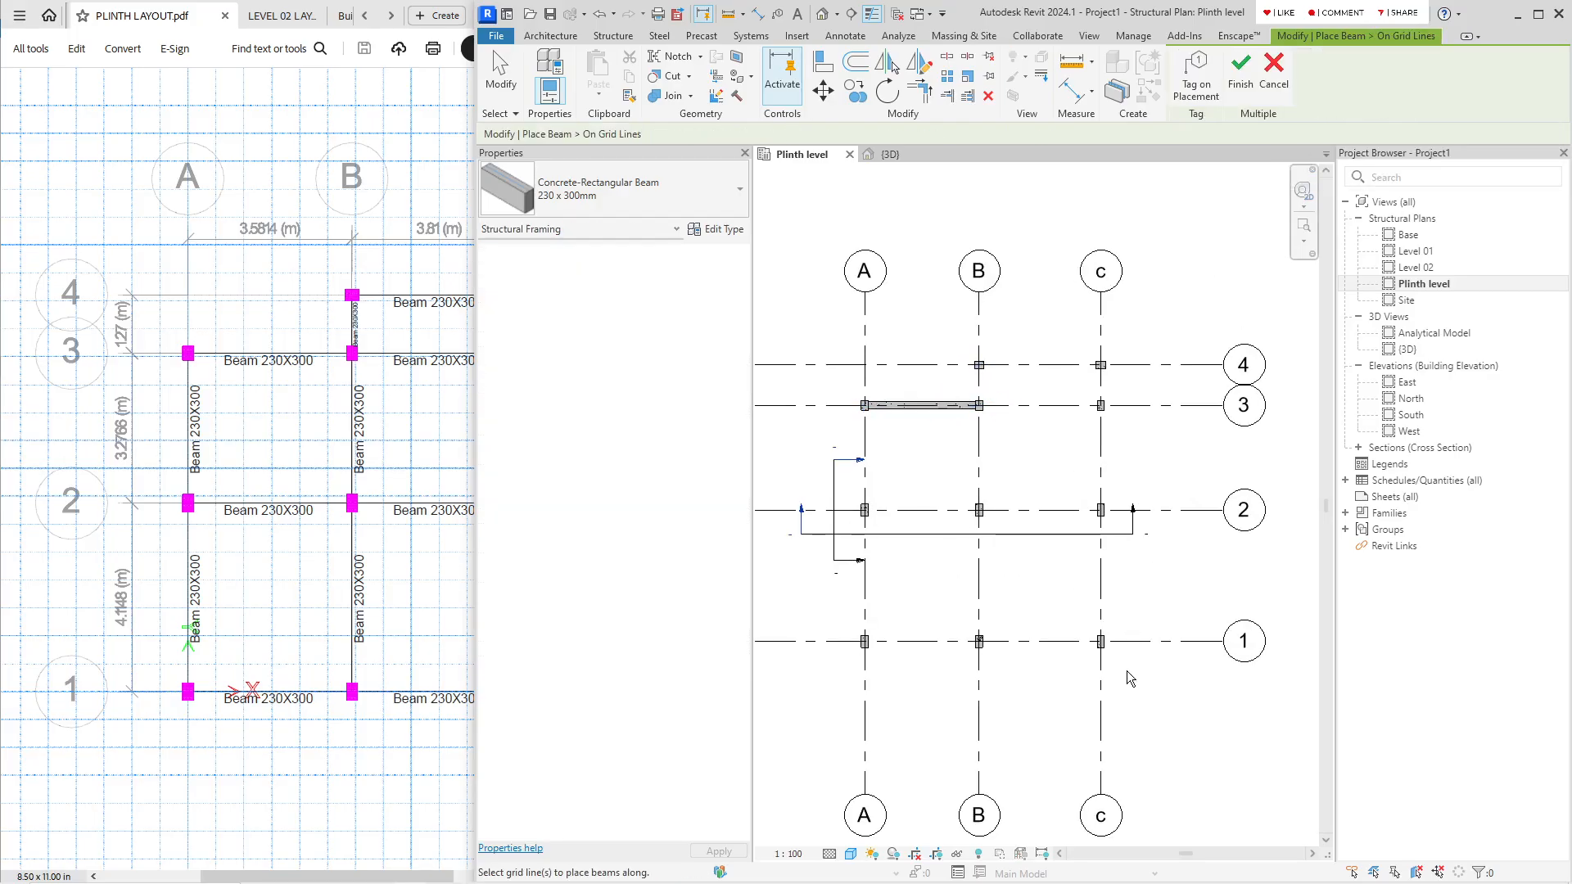
pyautogui.moveTo(1127, 671); pyautogui.dragTo(823, 445)
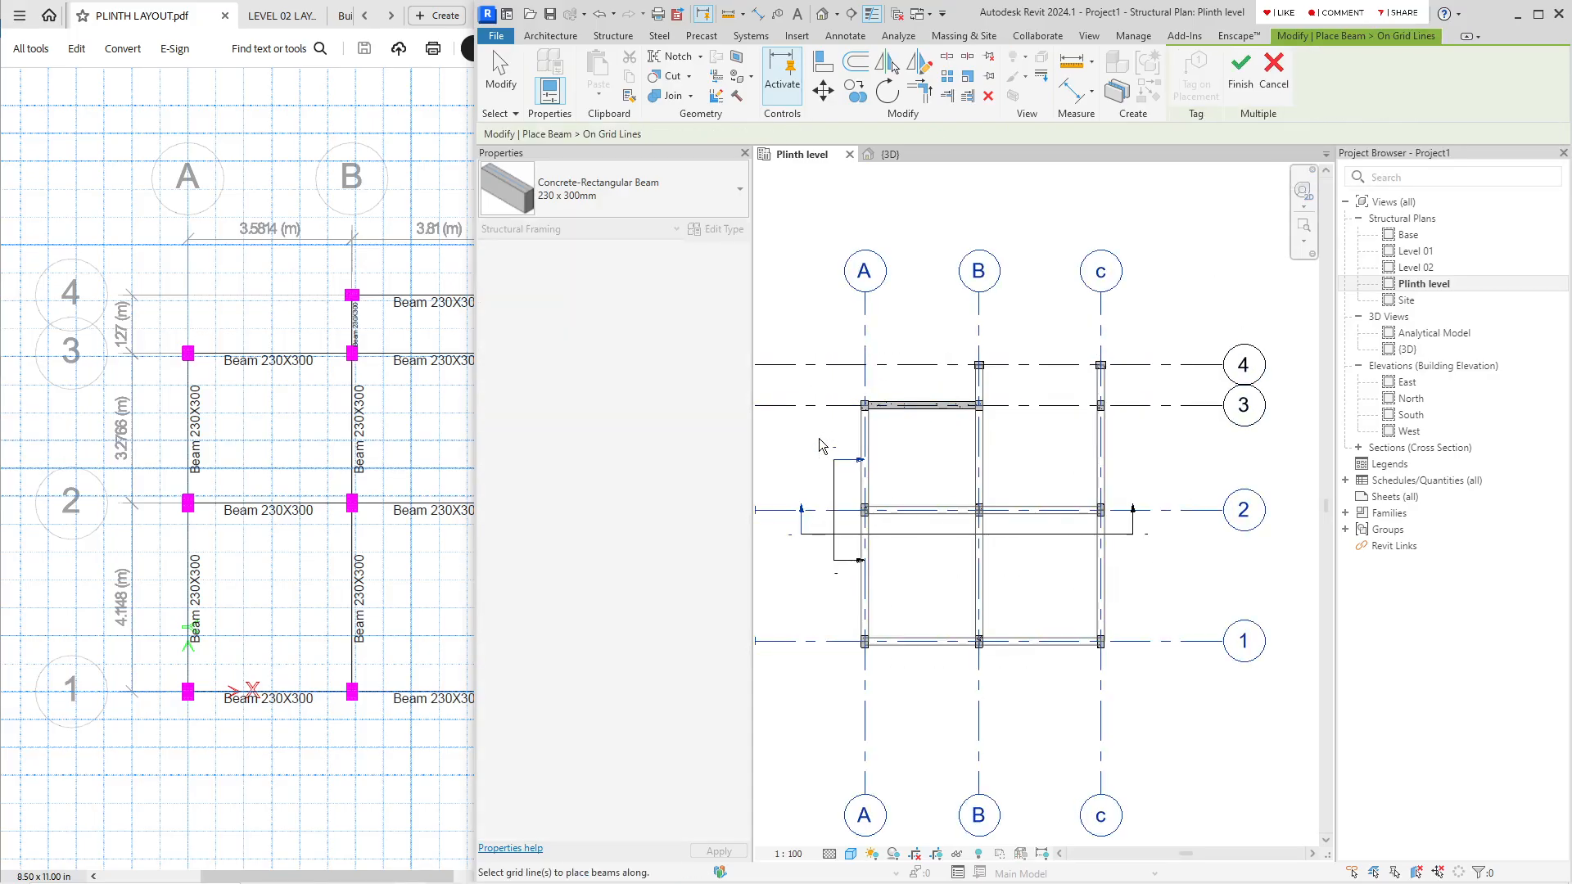
pyautogui.click(1245, 91)
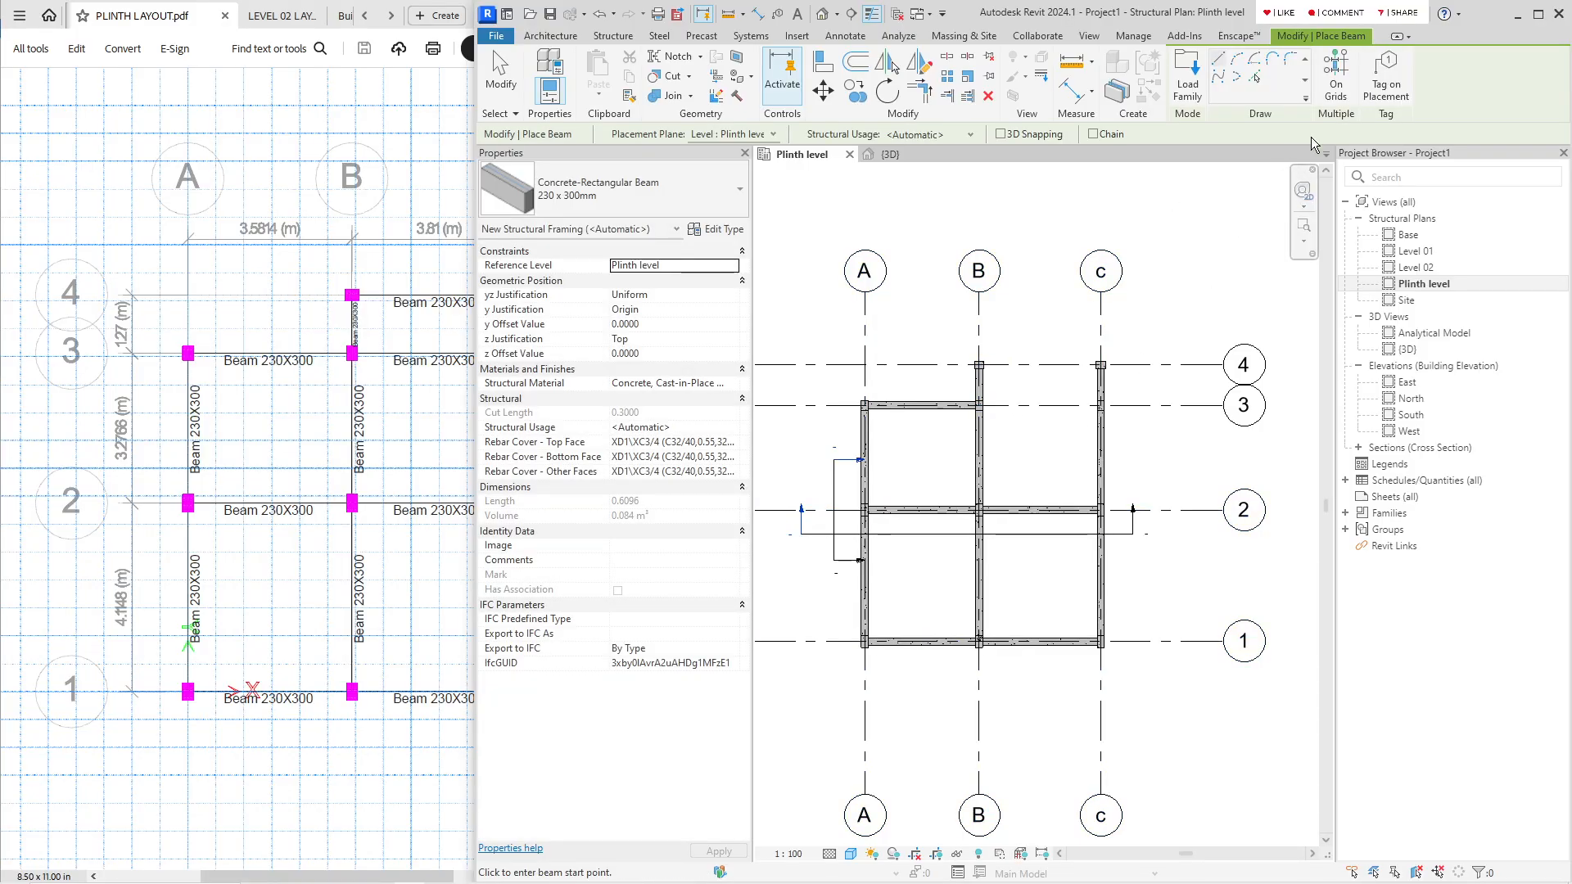
# Step: Add the remaining beams between grids B and C on grid lines 3 and 4, and end beam placement
pyautogui.click(1336, 105)
pyautogui.moveTo(1060, 449); pyautogui.dragTo(1037, 309)
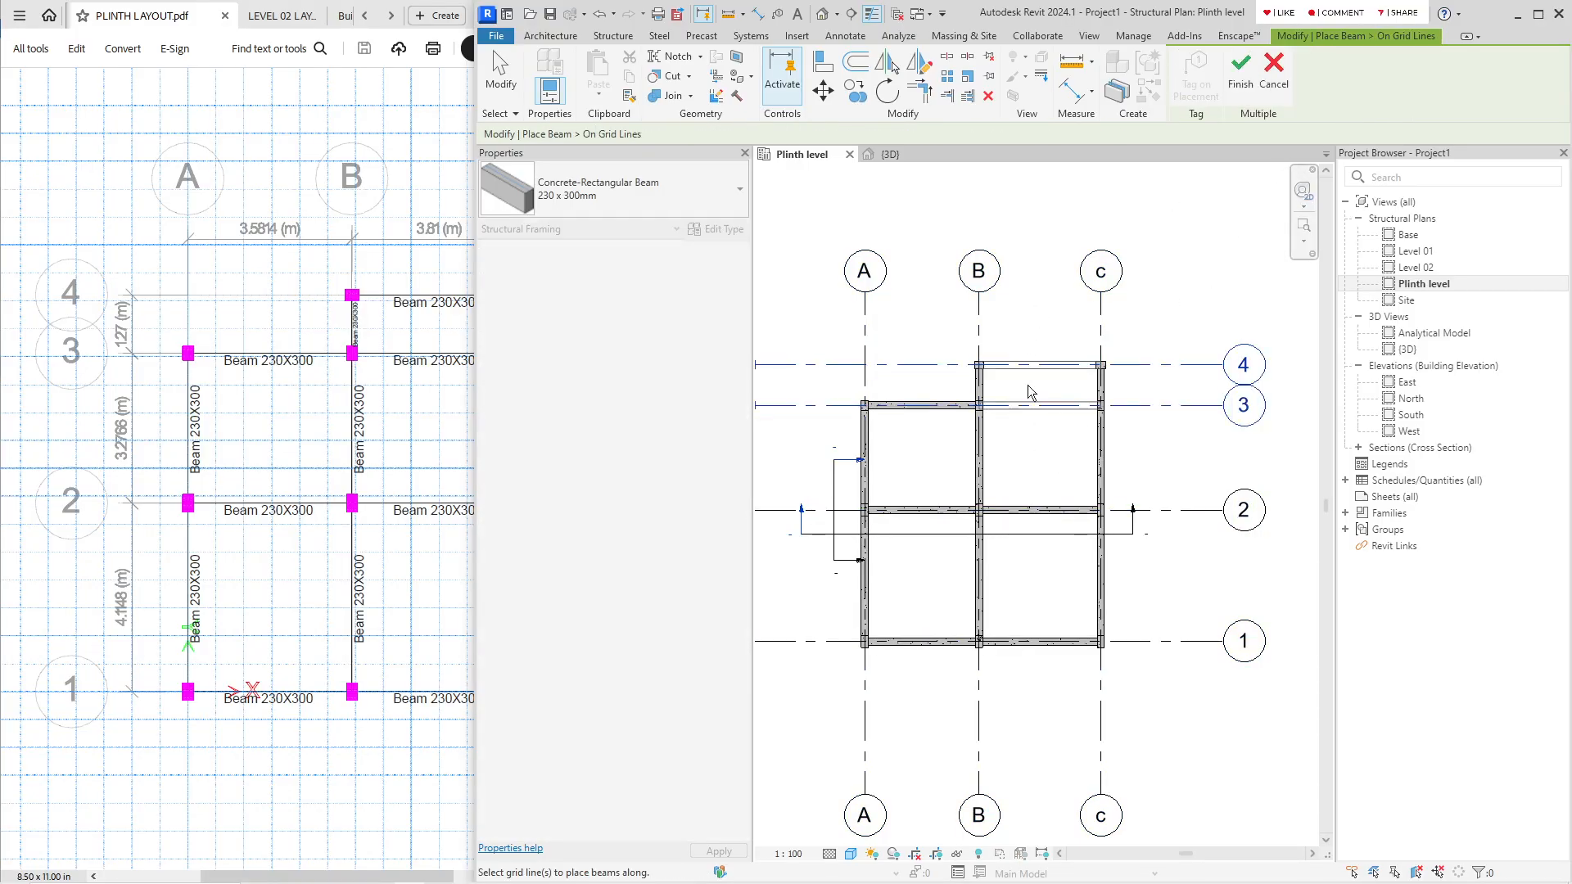
pyautogui.click(1241, 73)
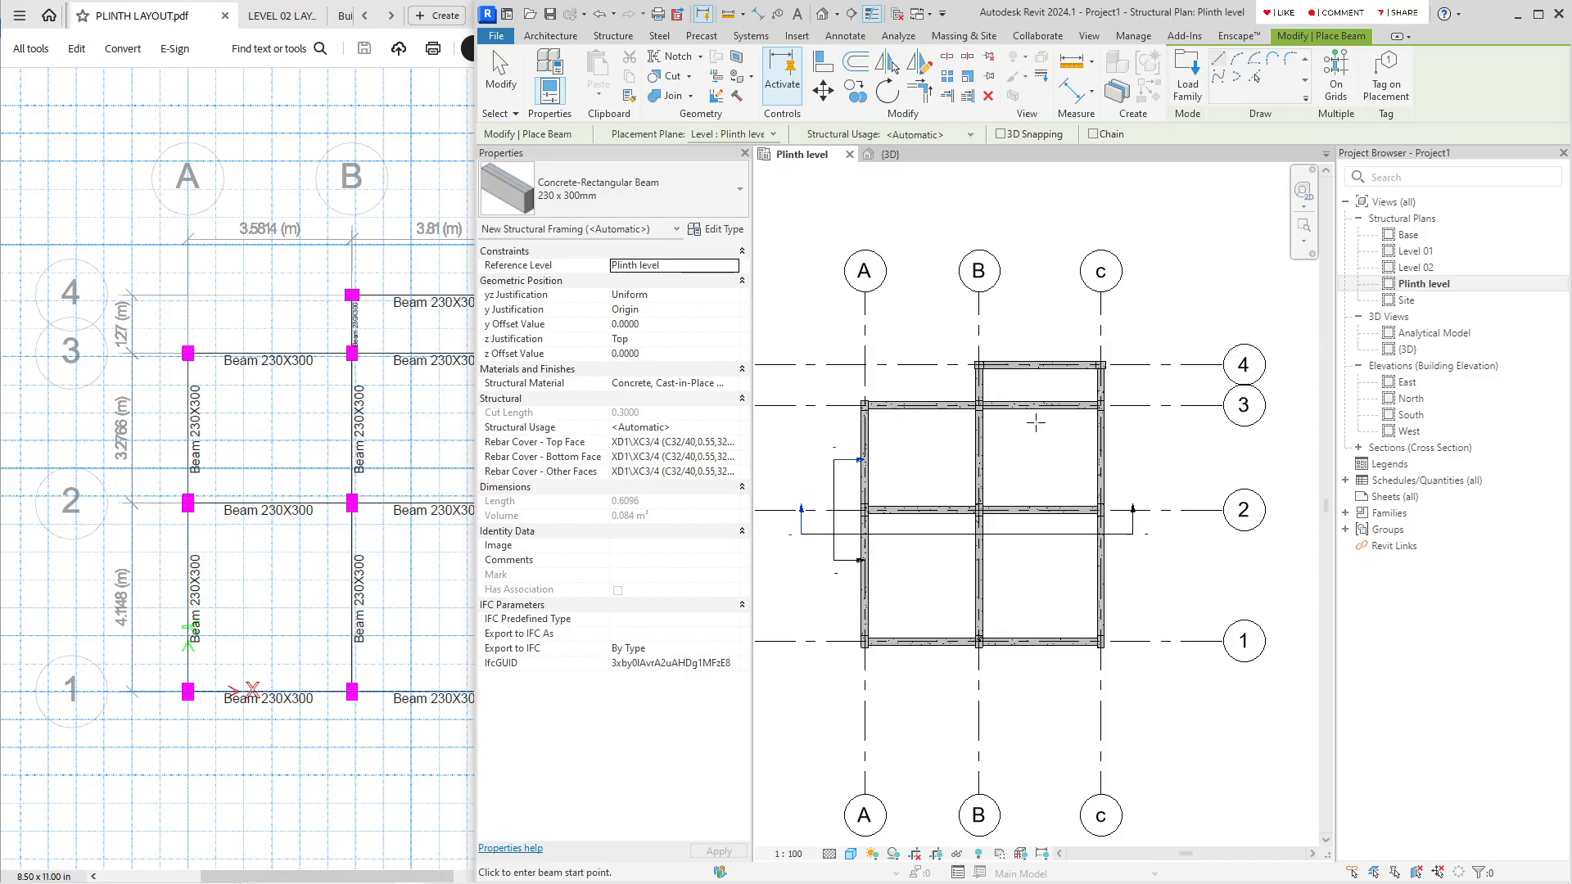
pyautogui.press('Escape')
pyautogui.press('Escape')
pyautogui.click(1022, 409)
pyautogui.click(1015, 454)
pyautogui.moveTo(1031, 465); pyautogui.dragTo(1066, 442, button='middle')
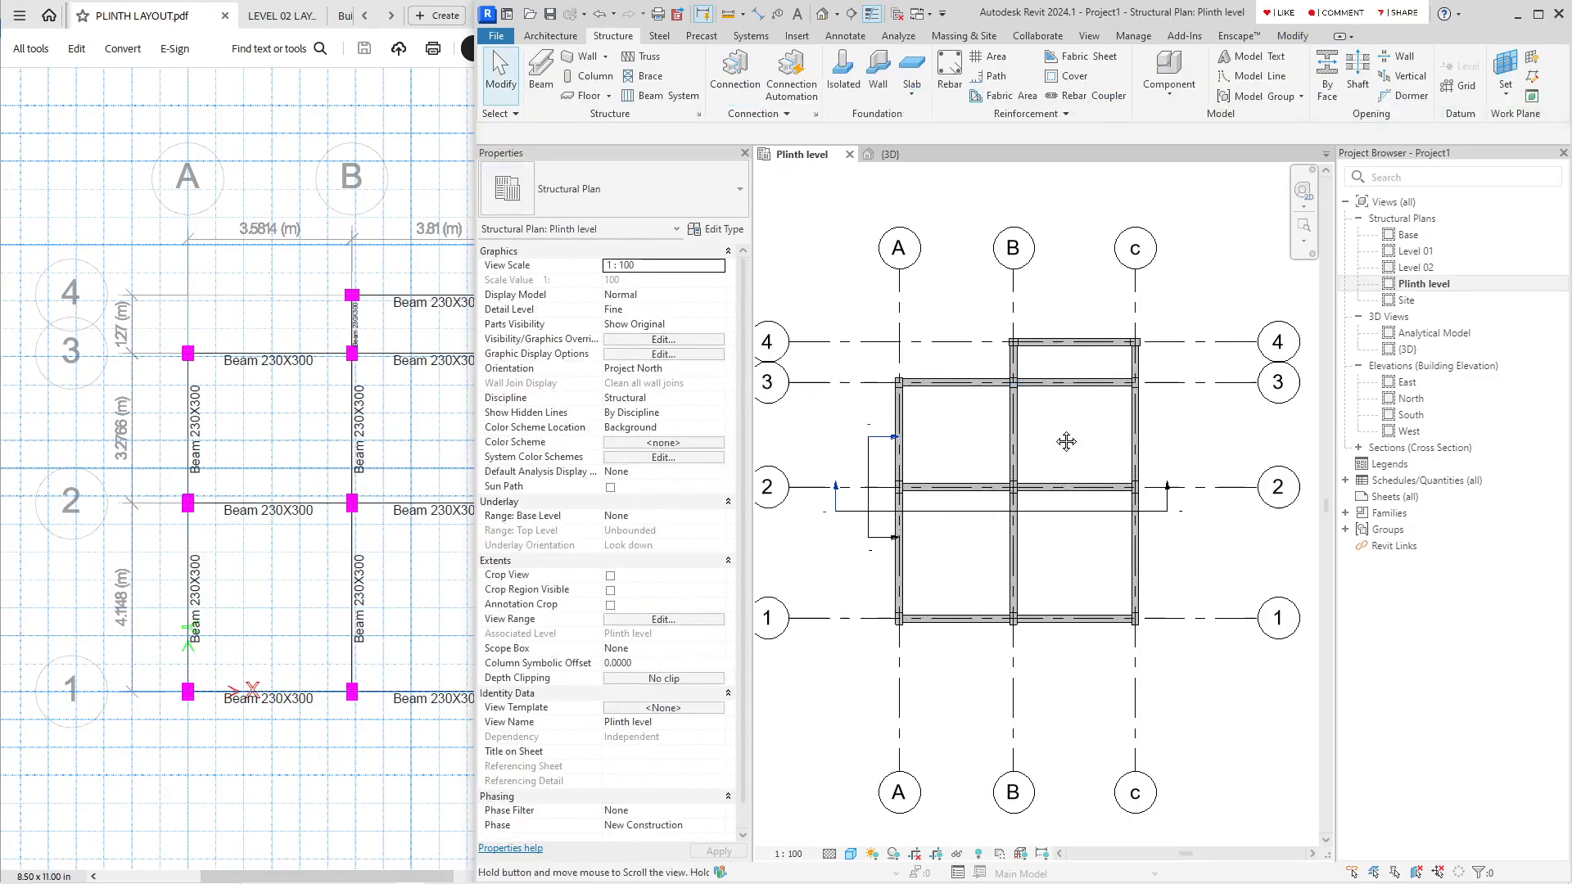
pyautogui.scroll(5, 1033, 436)
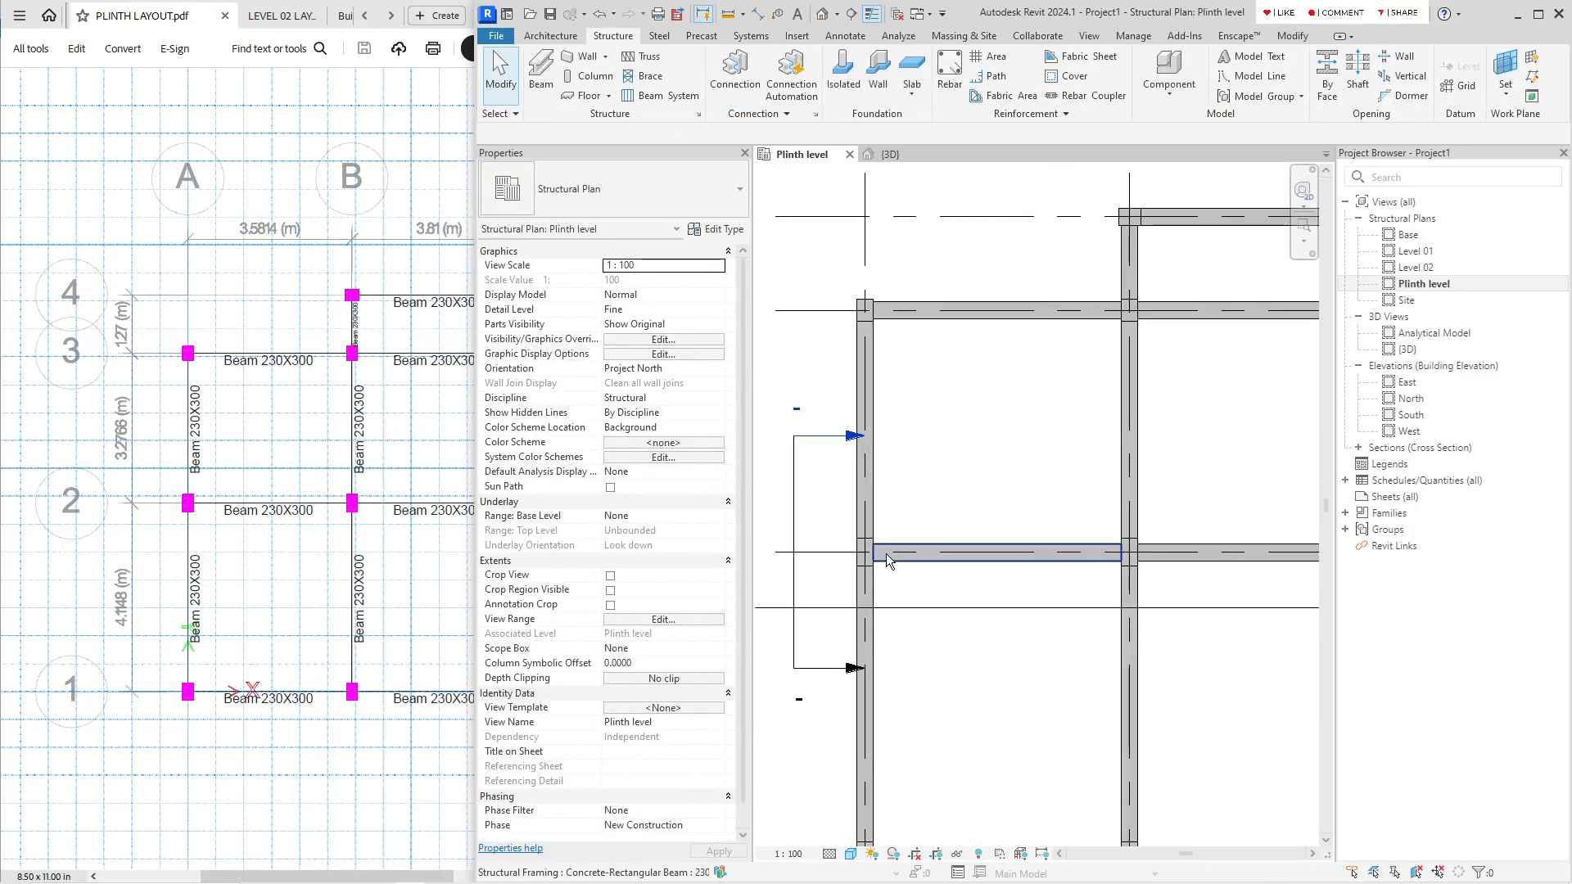
pyautogui.scroll(3, 885, 553)
pyautogui.press('a')
pyautogui.press('l')
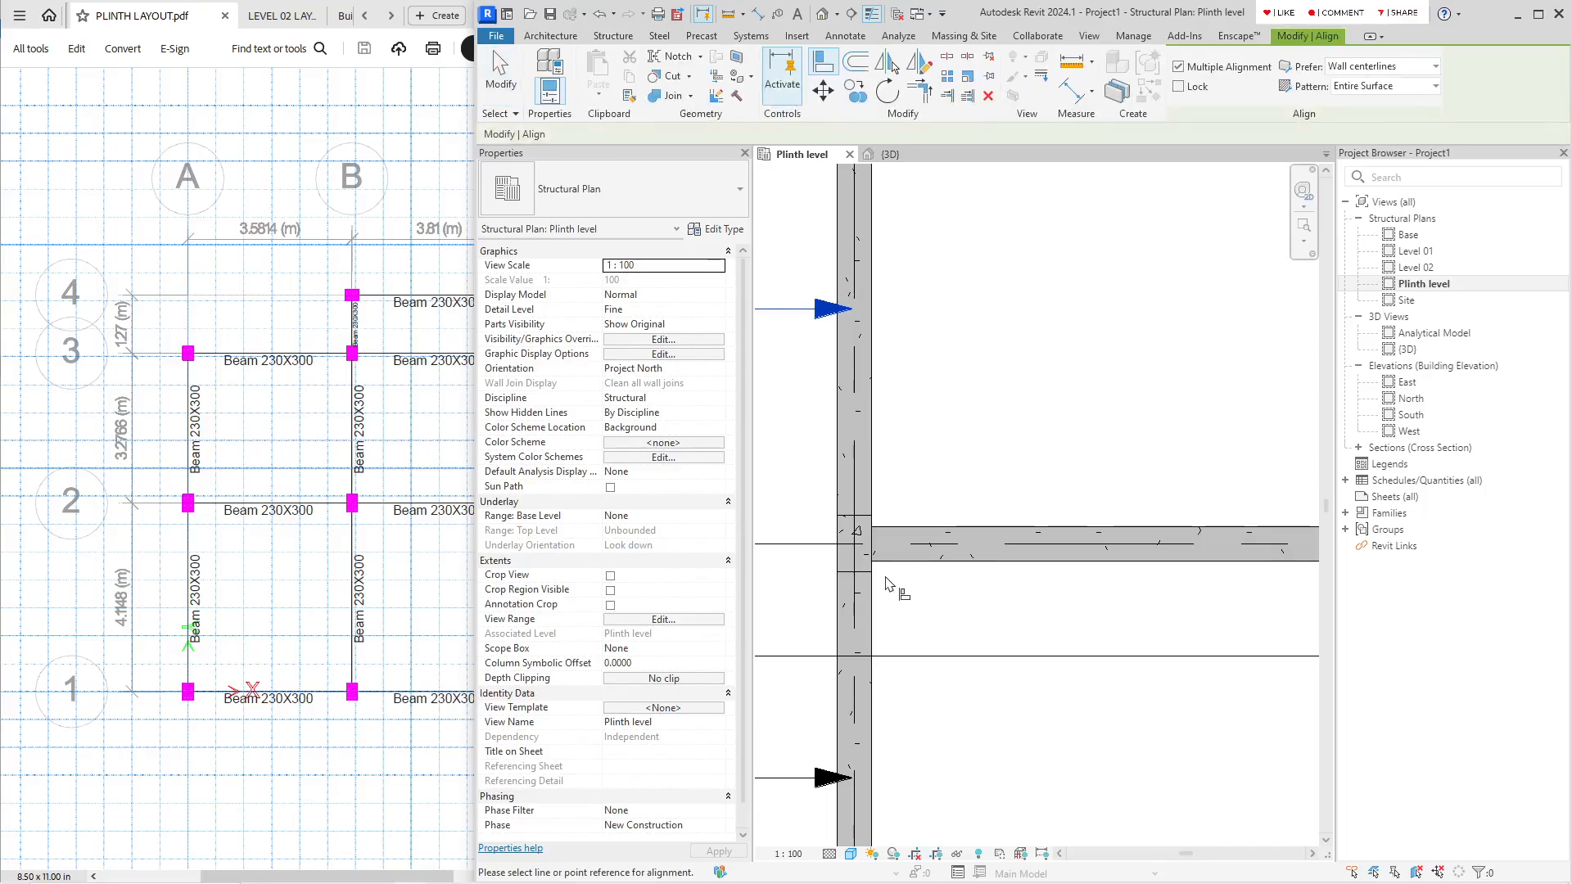
pyautogui.press('Escape')
# Step: Draw a thin detail line along the lower faces of the grid 2 columns, from grid A to grid C
pyautogui.press('d')
pyautogui.press('l')
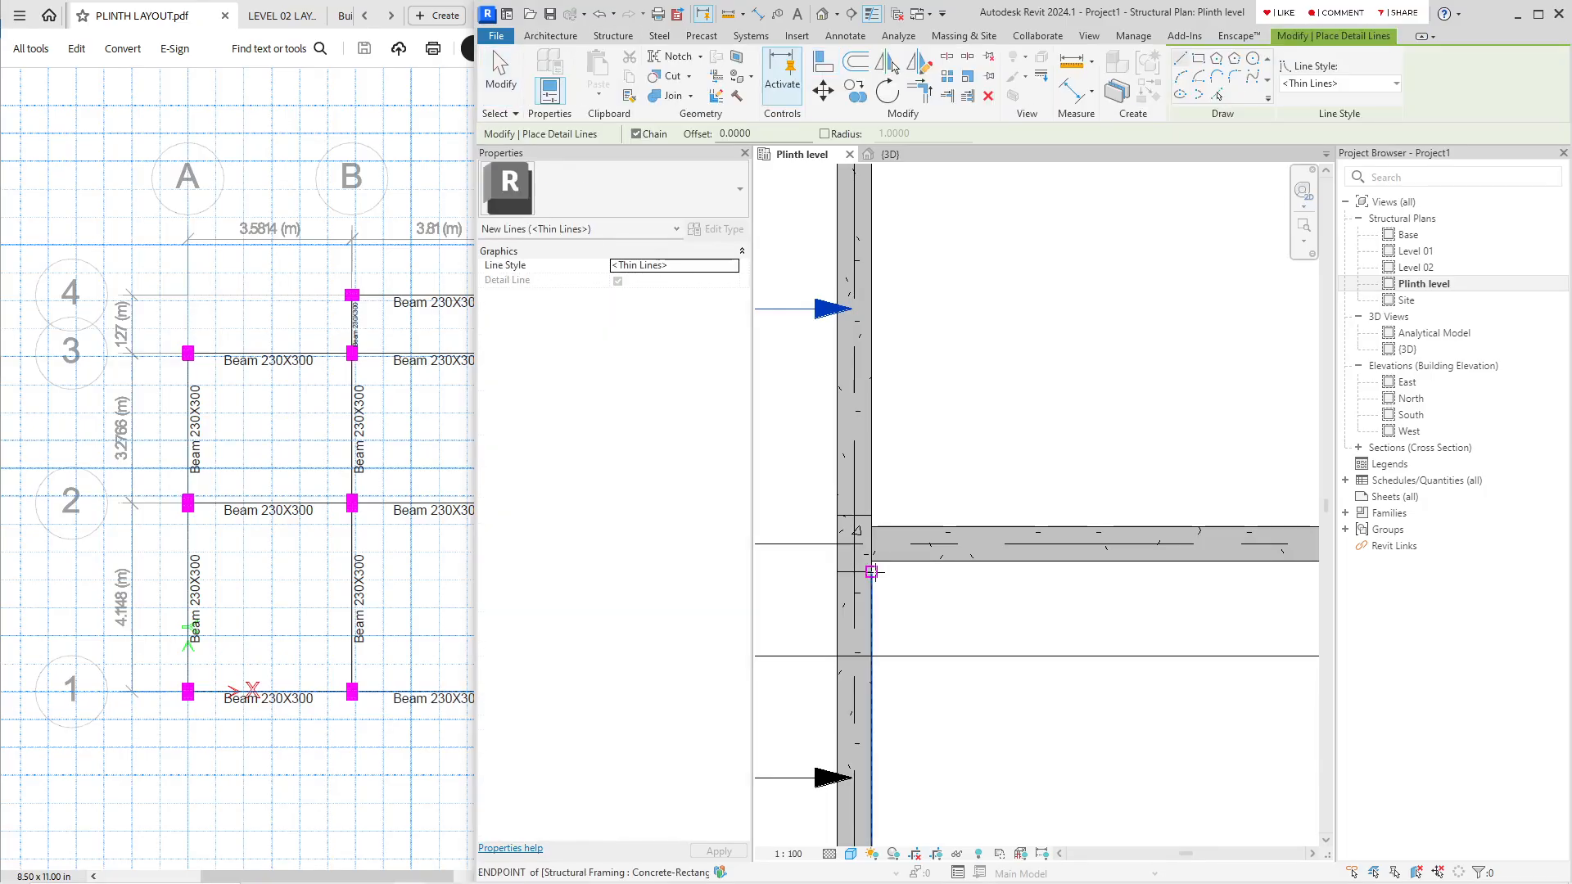
pyautogui.scroll(-4, 880, 573)
pyautogui.click(872, 571)
pyautogui.press('Escape')
pyautogui.press('Escape')
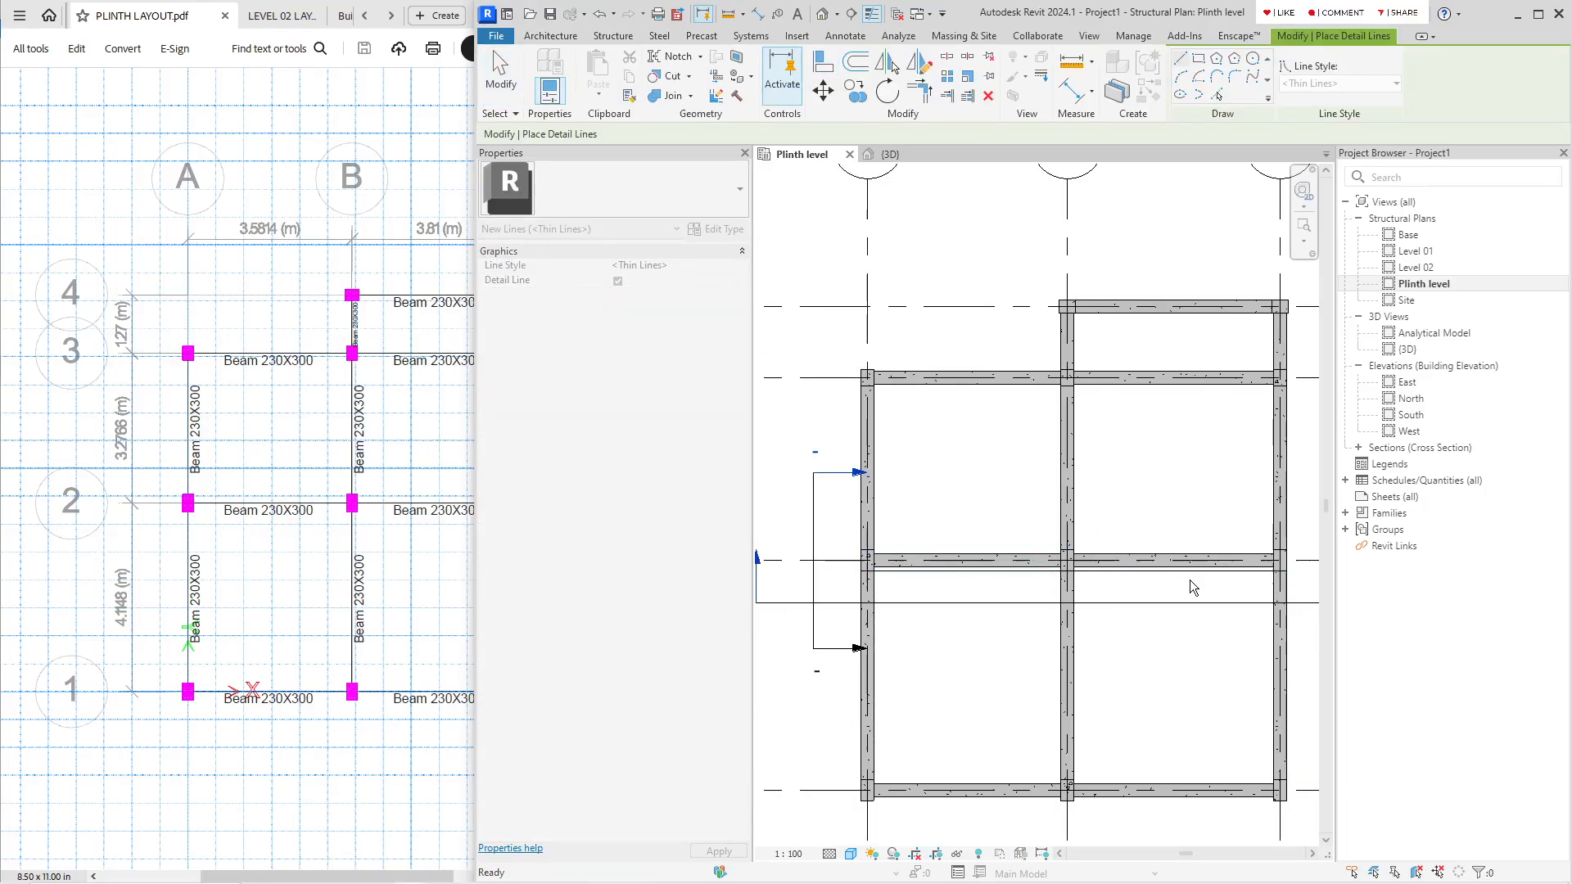
# Step: Align the lower edge of the grid 2 beam between A and B with the detail line at the column faces
pyautogui.scroll(4, 922, 576)
pyautogui.press('a')
pyautogui.press('l')
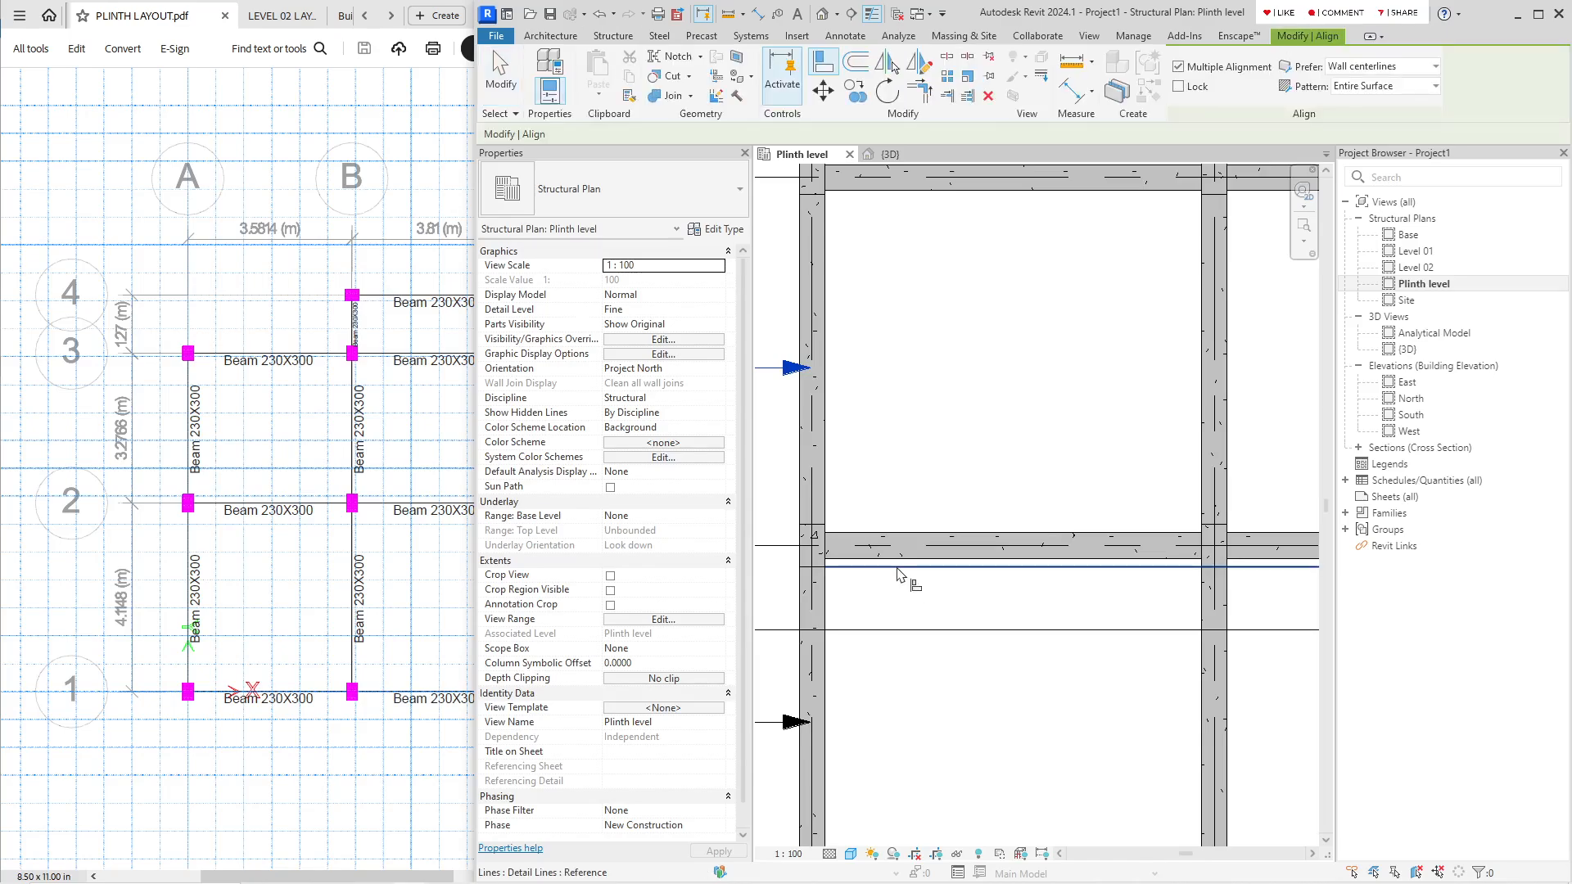
pyautogui.click(908, 566)
pyautogui.click(906, 559)
pyautogui.press('Escape')
pyautogui.scroll(3, 806, 571)
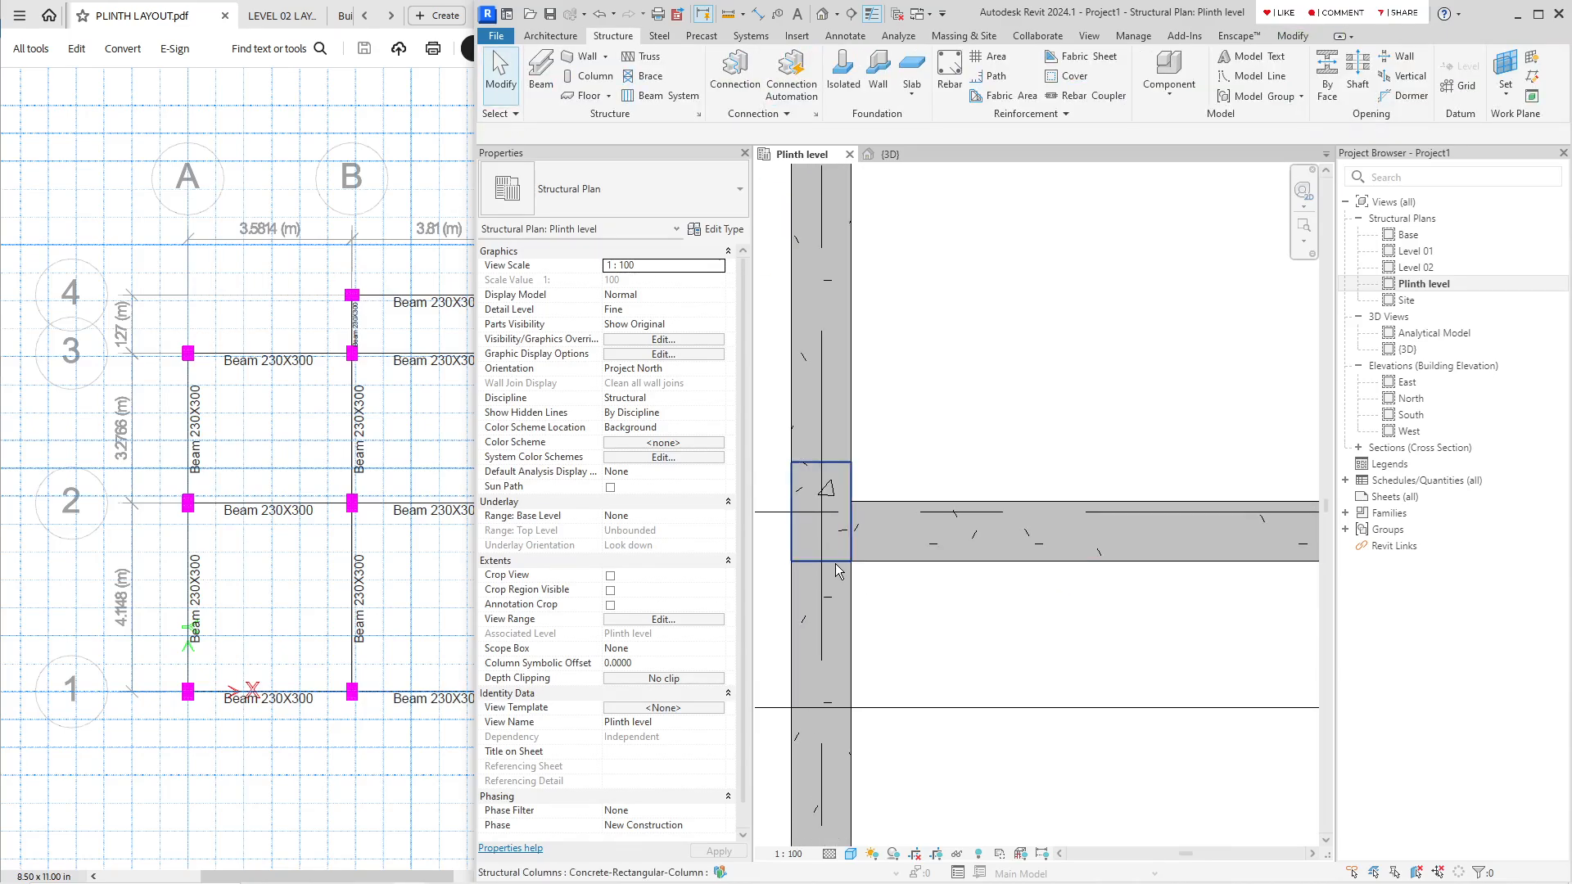
pyautogui.scroll(-3, 858, 522)
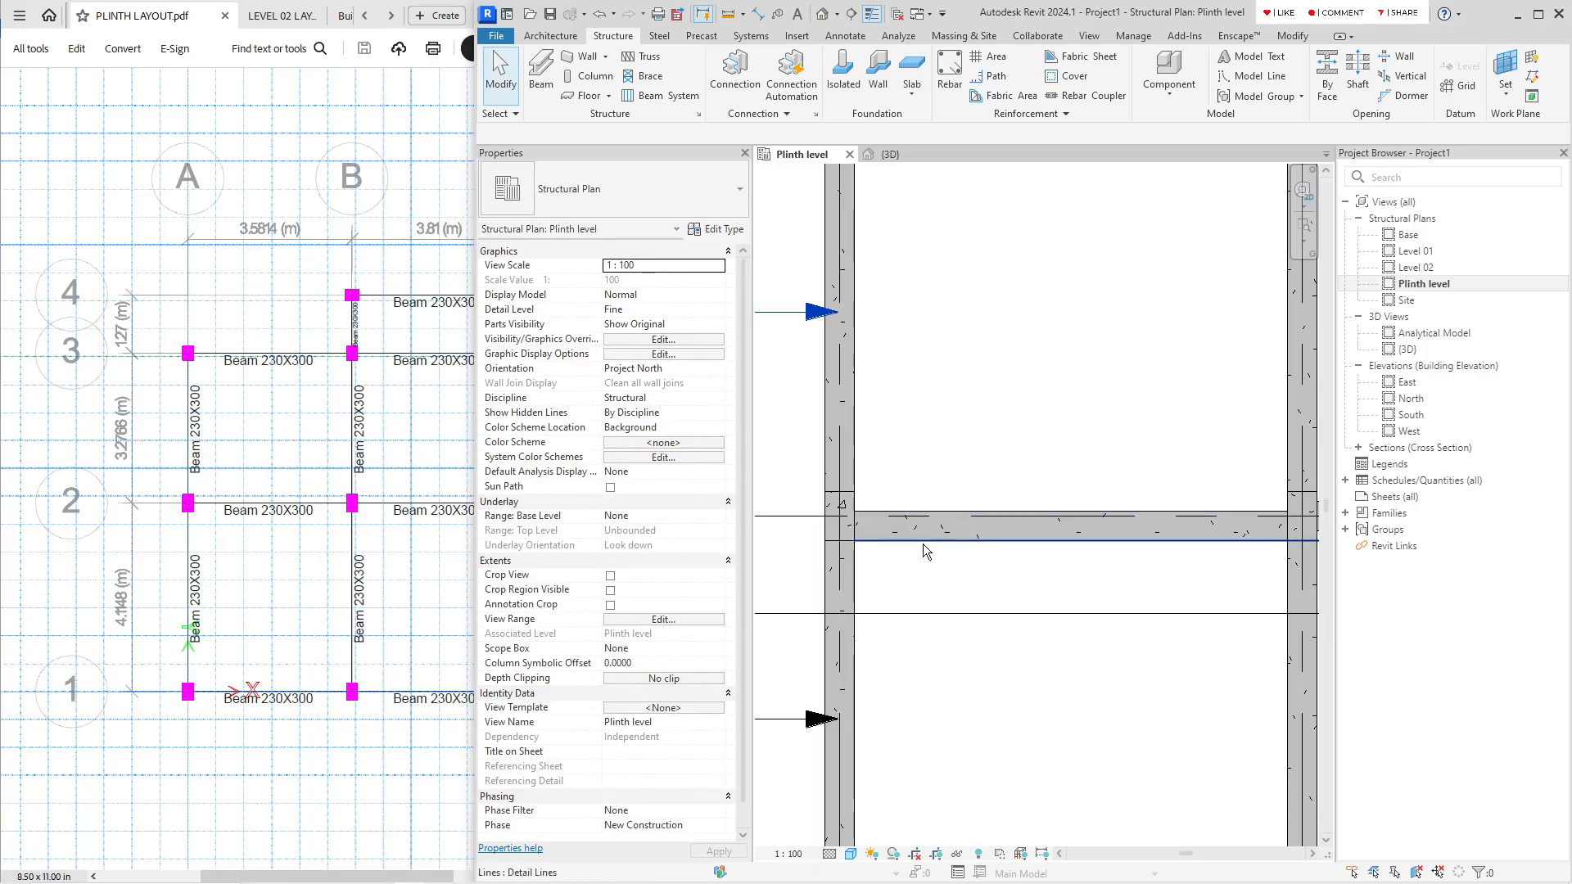
# Step: Align the centreline of the beam between A and B back onto grid line 2
pyautogui.press('a')
pyautogui.press('l')
pyautogui.click(910, 516)
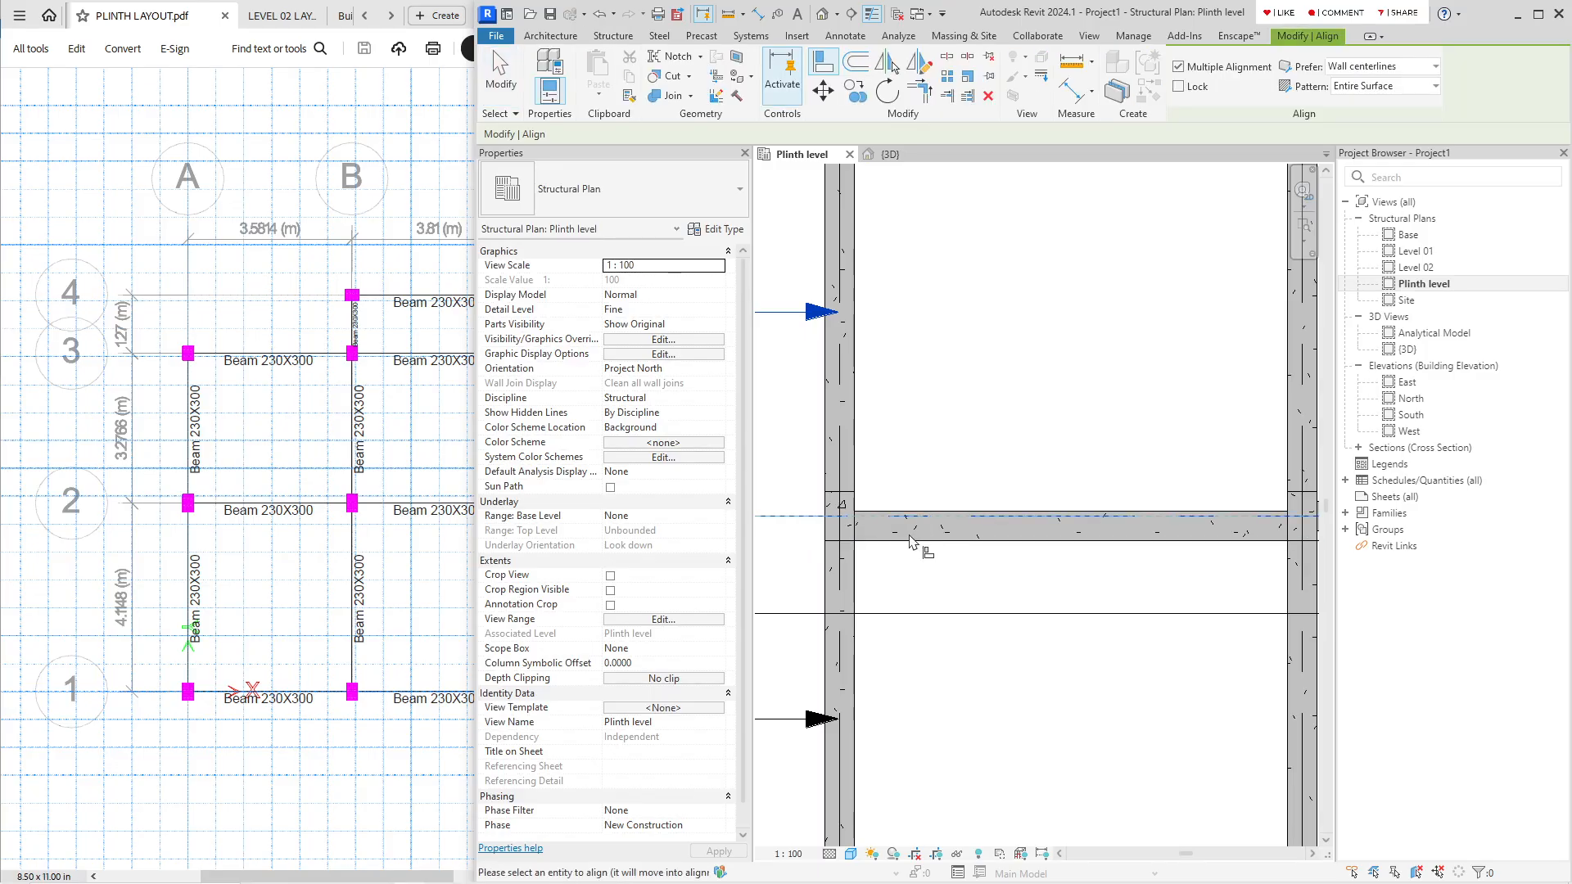
pyautogui.click(907, 528)
pyautogui.scroll(-3, 994, 524)
pyautogui.press('Escape')
pyautogui.press('Escape')
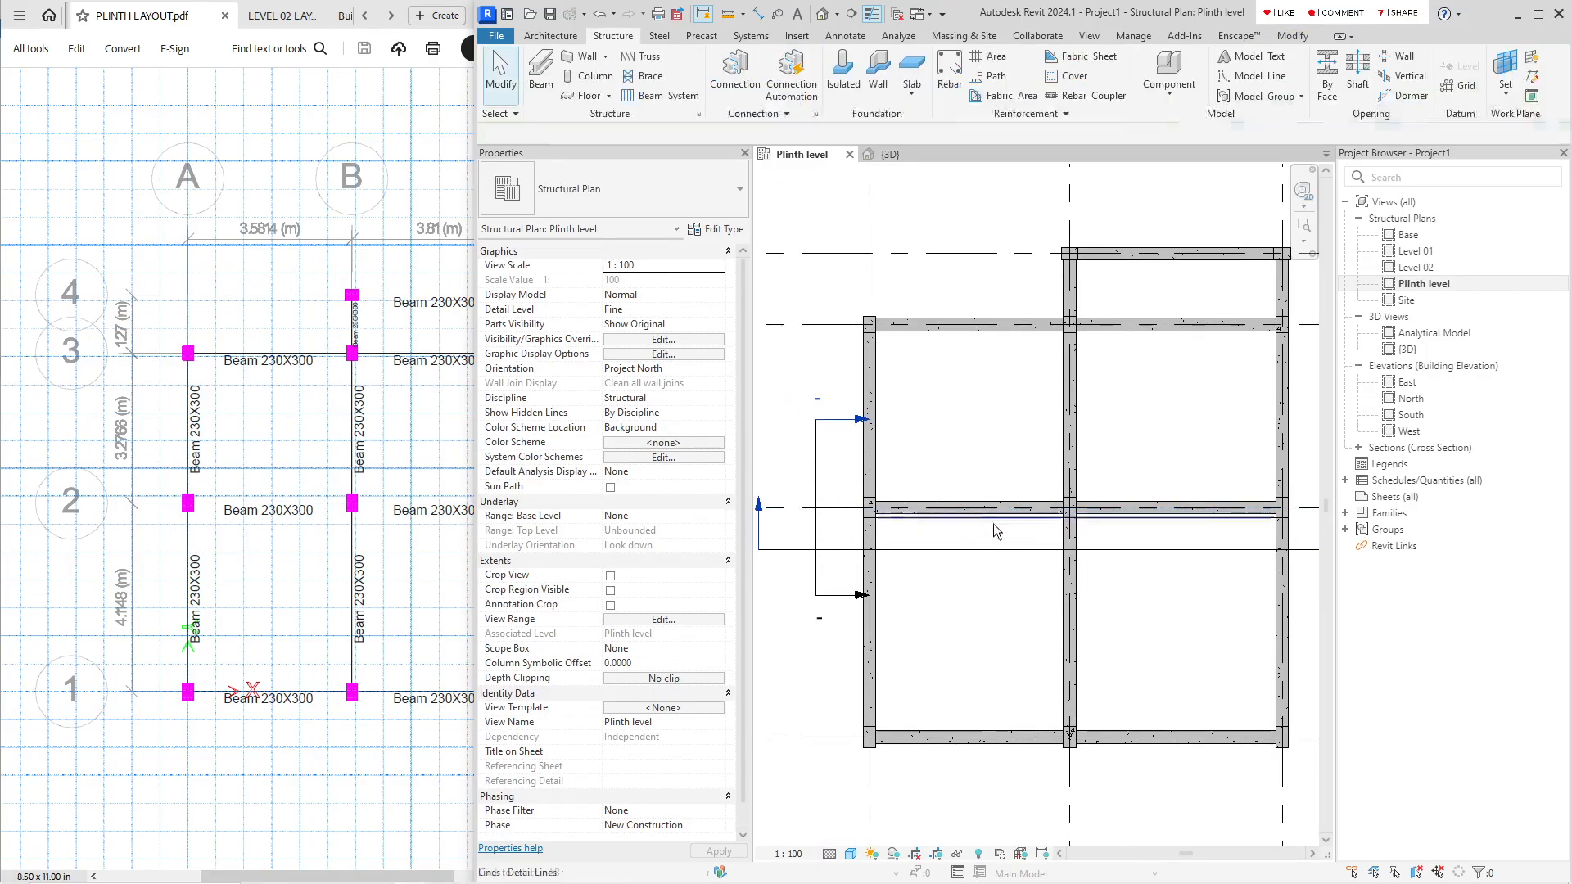
# Step: Open the 3D view and inspect the plinth beams and columns from several sides
pyautogui.scroll(-5, 994, 524)
pyautogui.moveTo(979, 569); pyautogui.dragTo(971, 546, button='middle')
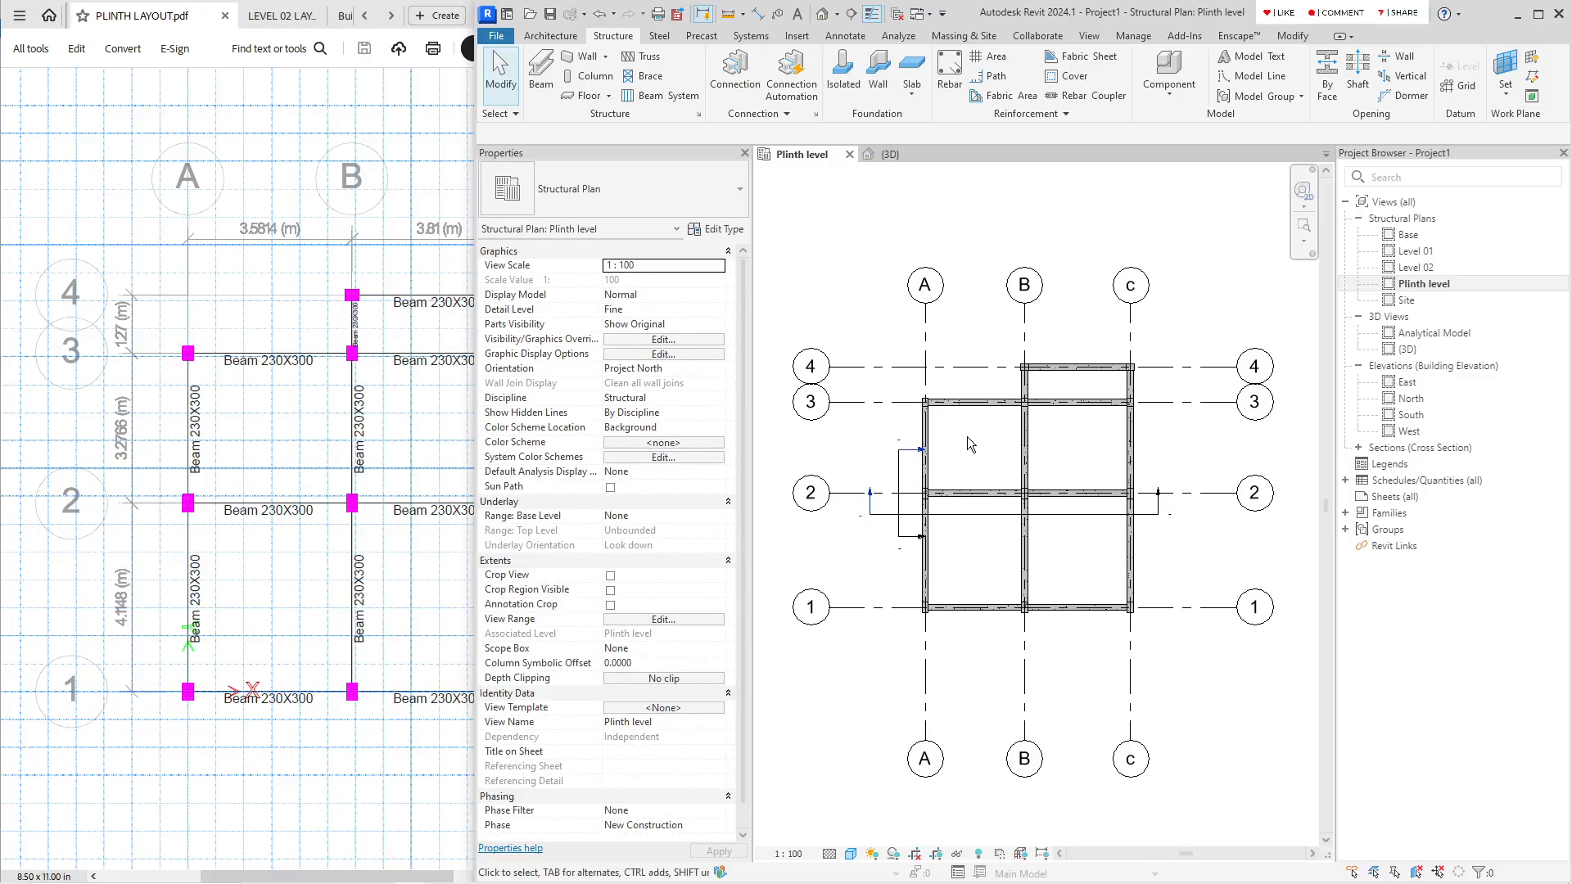
pyautogui.scroll(3, 966, 436)
pyautogui.scroll(-4, 912, 482)
pyautogui.click(892, 155)
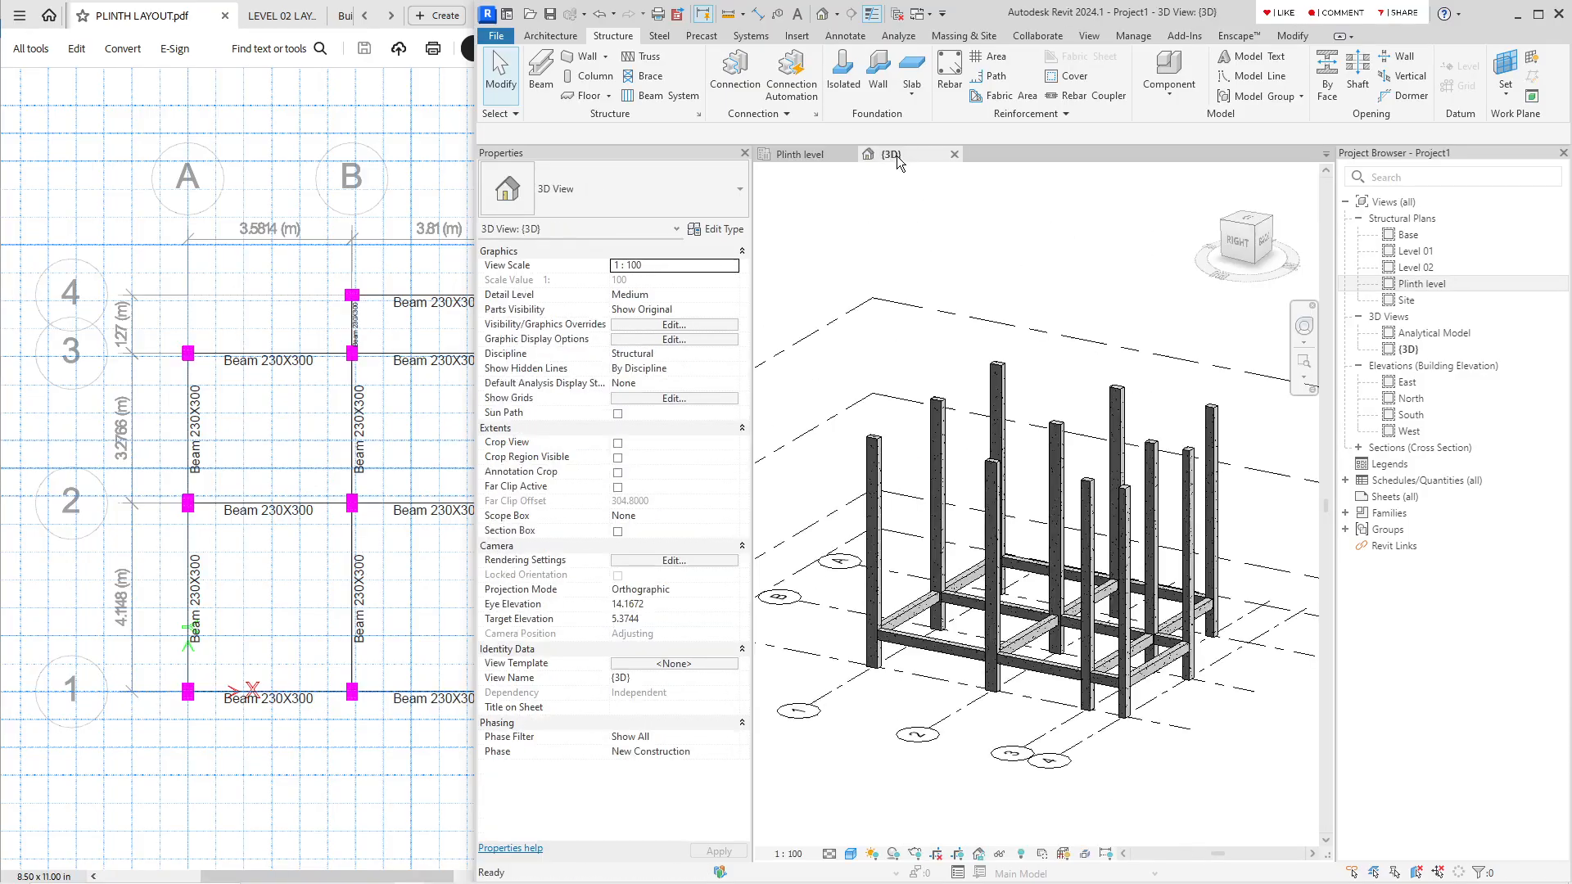
pyautogui.scroll(-1, 957, 660)
pyautogui.keyDown('shift'); pyautogui.moveTo(957, 660); pyautogui.dragTo(911, 278, button='middle'); pyautogui.keyUp('shift')
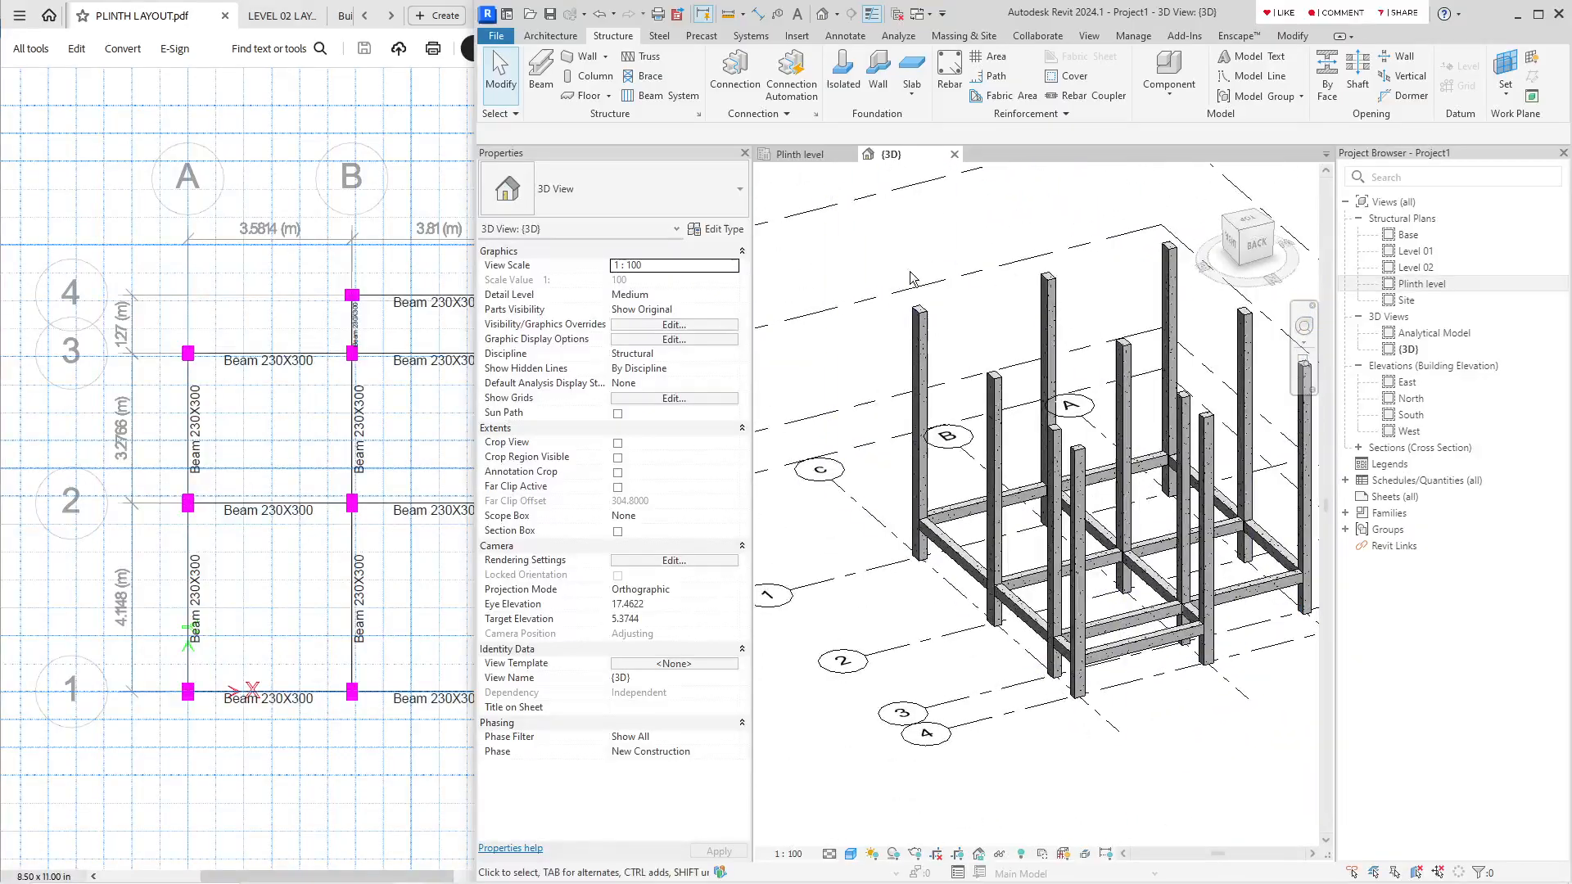
# Step: Open the Plinth level plan and examine the beam and column joints between grids 3 and 4
pyautogui.click(794, 153)
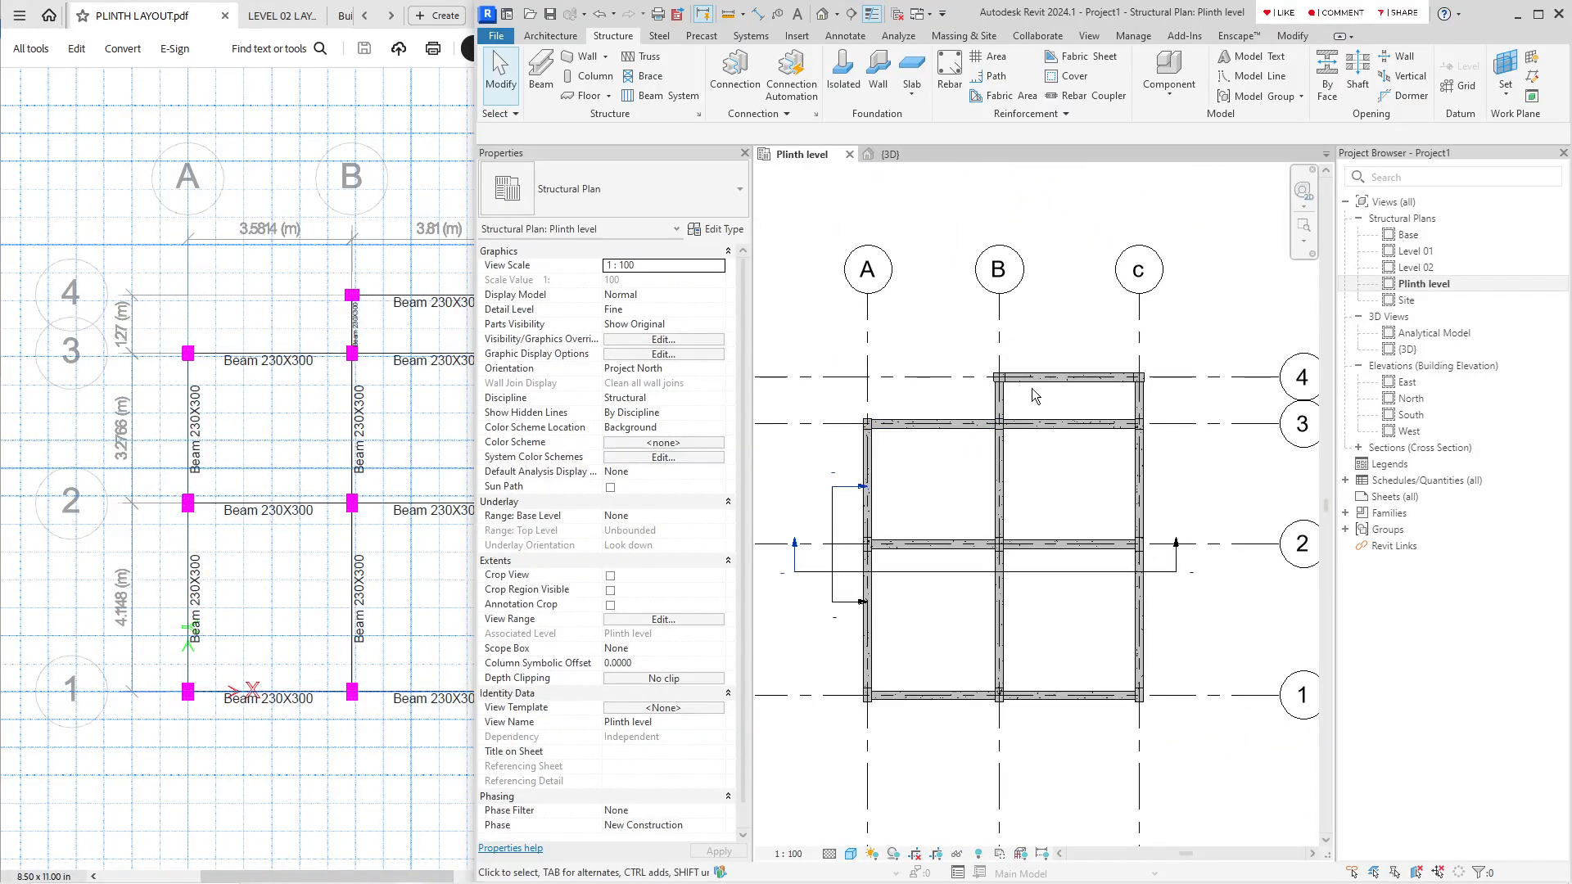
pyautogui.scroll(6, 1033, 389)
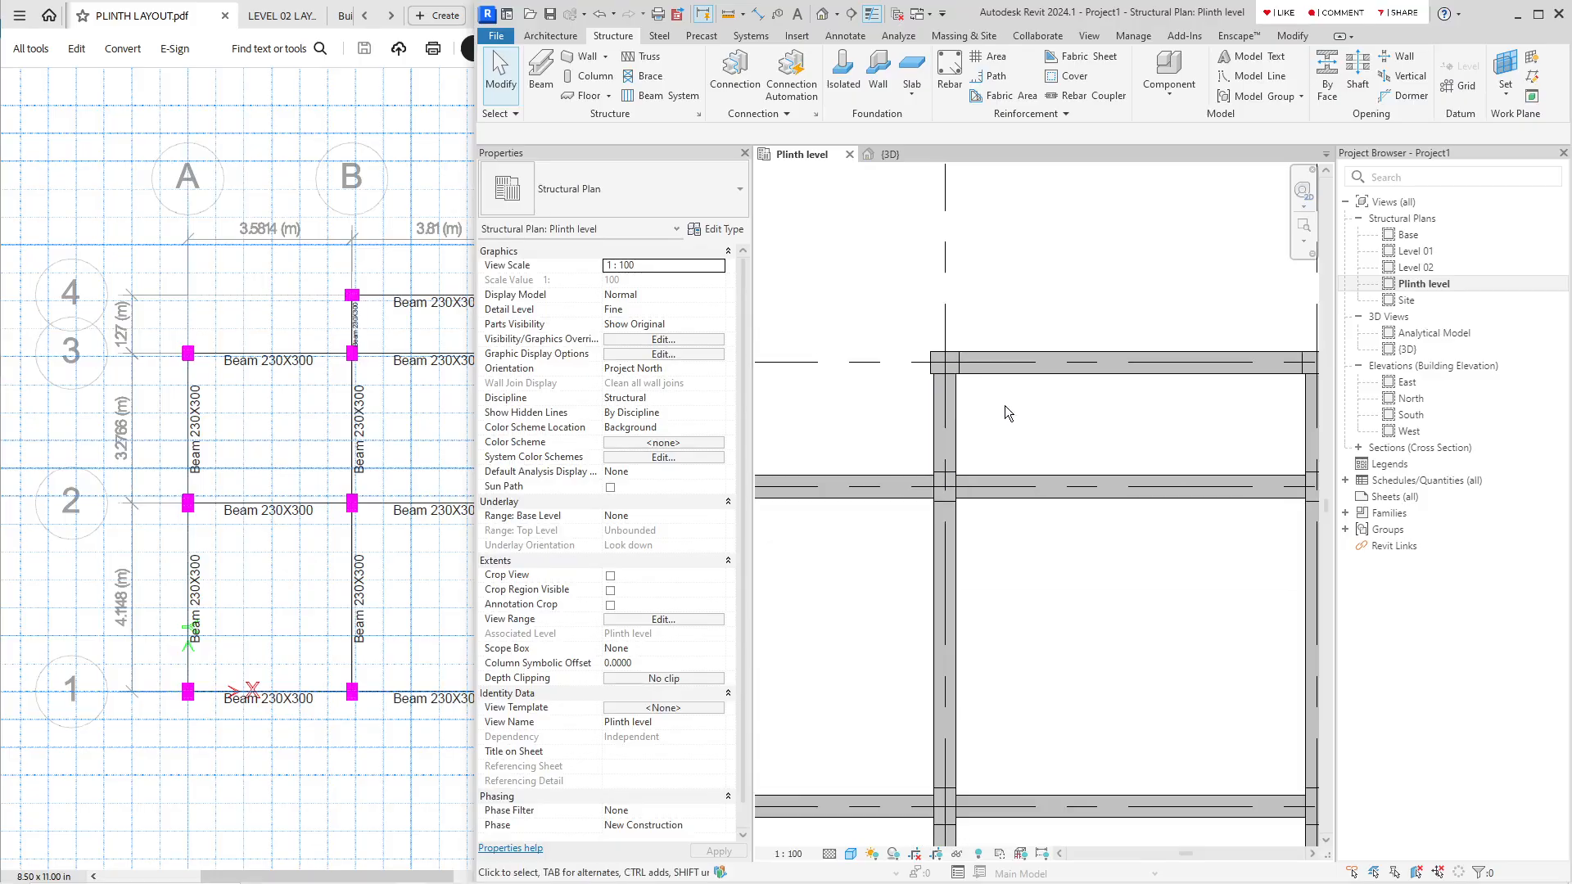
pyautogui.moveTo(1005, 405)
pyautogui.mouseDown(button='middle')
pyautogui.moveTo(875, 437)
pyautogui.moveTo(941, 438)
pyautogui.mouseUp(button='middle')
pyautogui.scroll(-2, 884, 466)
pyautogui.scroll(3, 910, 370)
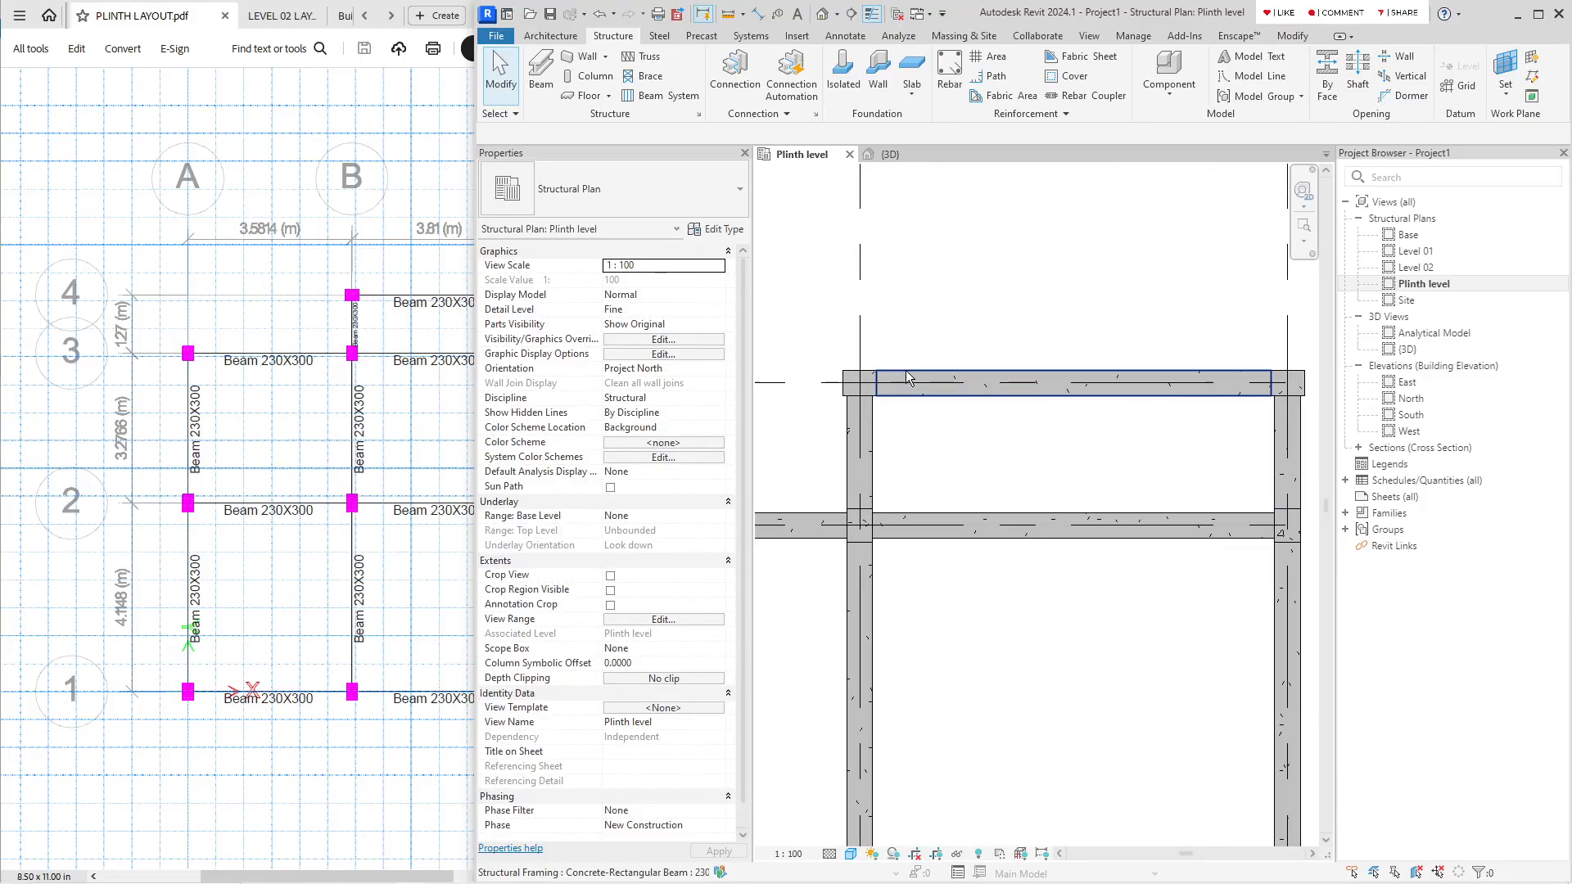
# Step: Switch to the PLINTH LAYOUT PDF in Acrobat, pick the line markup tool and examine the column and beam layout
pyautogui.click(417, 422)
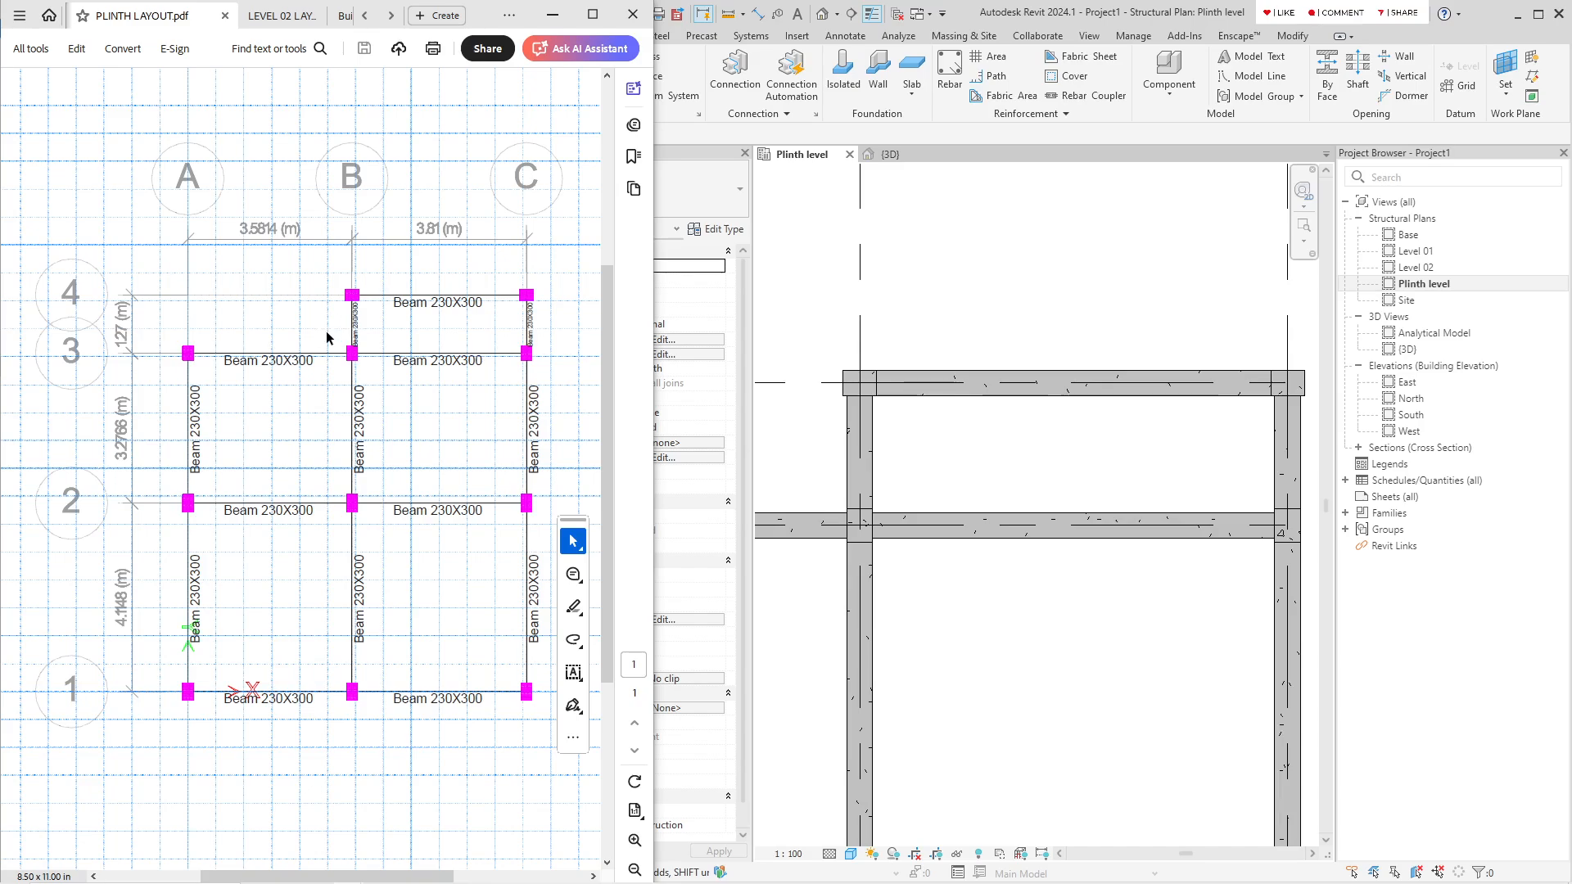
pyautogui.click(575, 611)
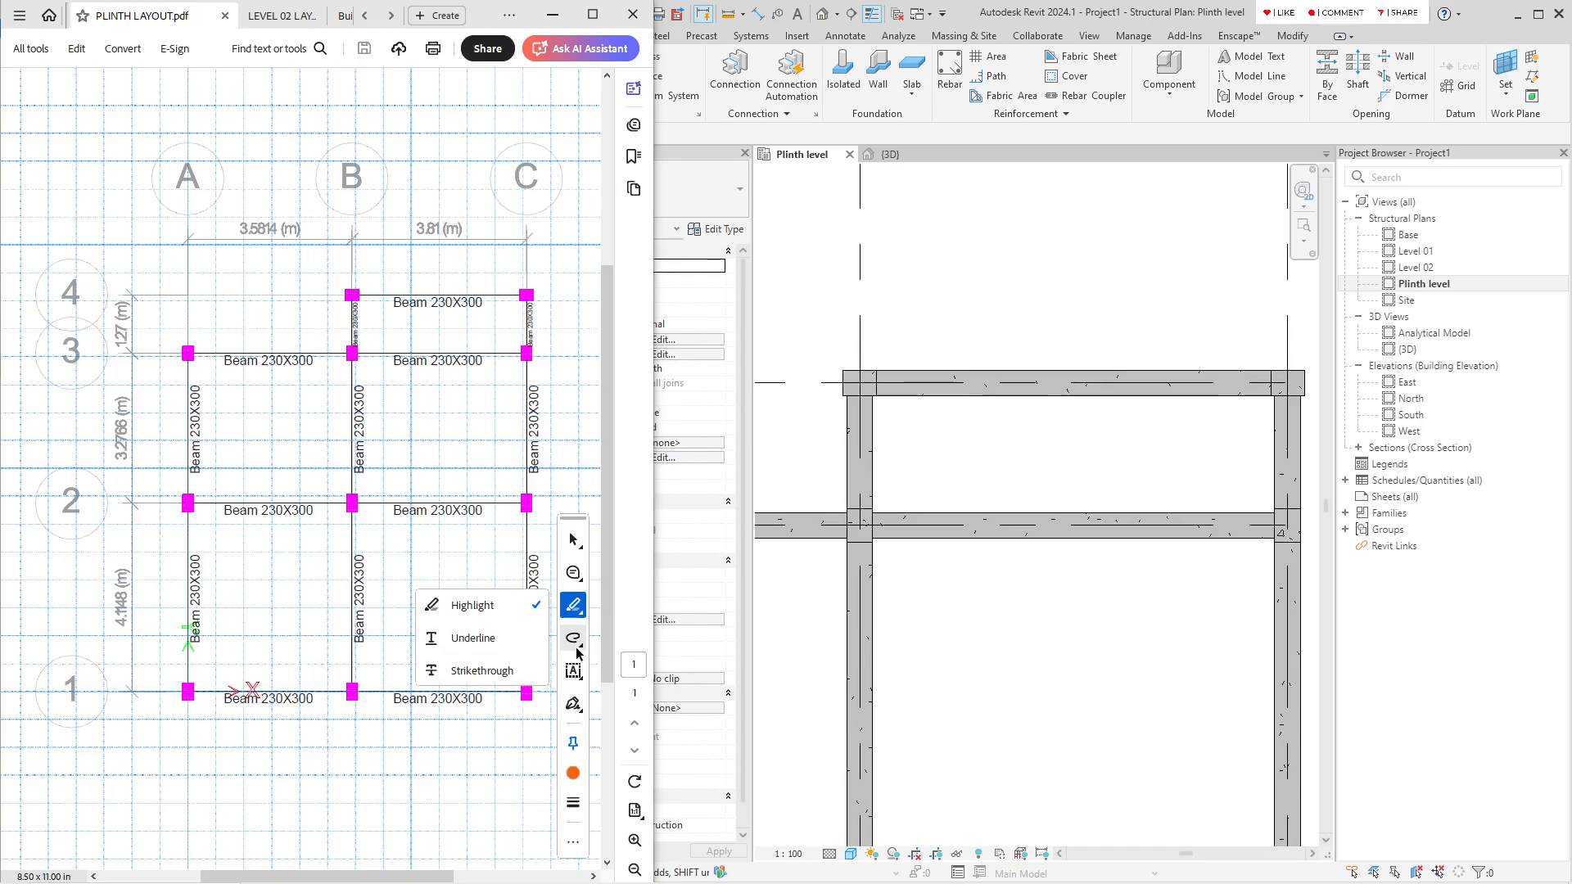
pyautogui.click(576, 651)
pyautogui.click(434, 582)
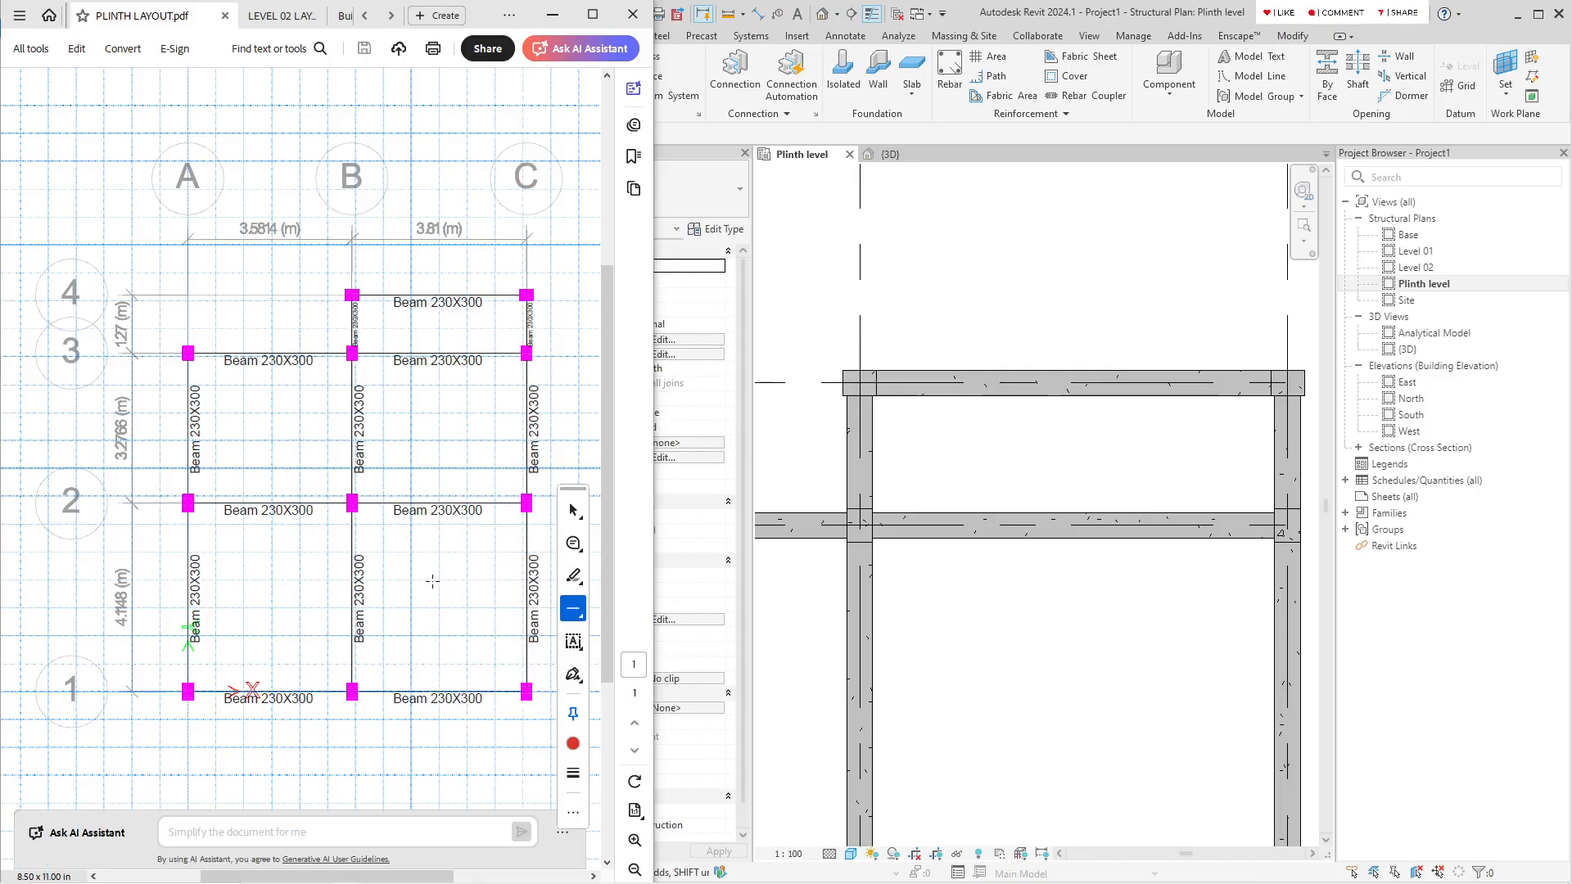
pyautogui.moveTo(267, 517); pyautogui.dragTo(296, 509, button='middle')
pyautogui.scroll(1, 346, 495)
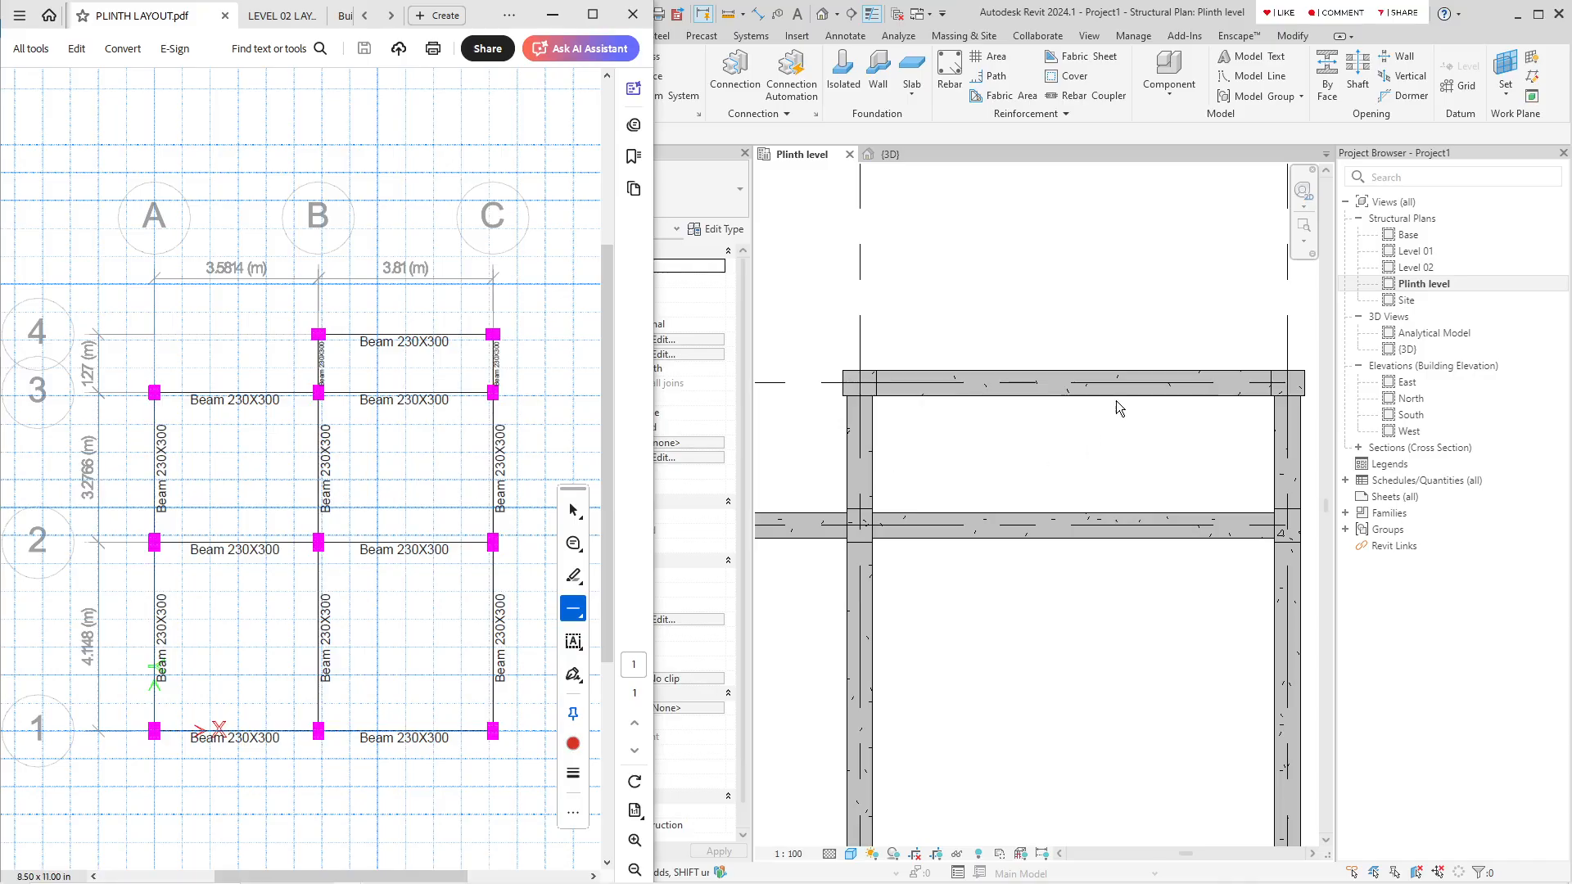
# Step: Switch back to Revit and set the Plinth level plan's visual style to Hidden Line
pyautogui.scroll(-4, 1117, 400)
pyautogui.click(1088, 399)
pyautogui.moveTo(1067, 449); pyautogui.dragTo(1091, 358, button='middle')
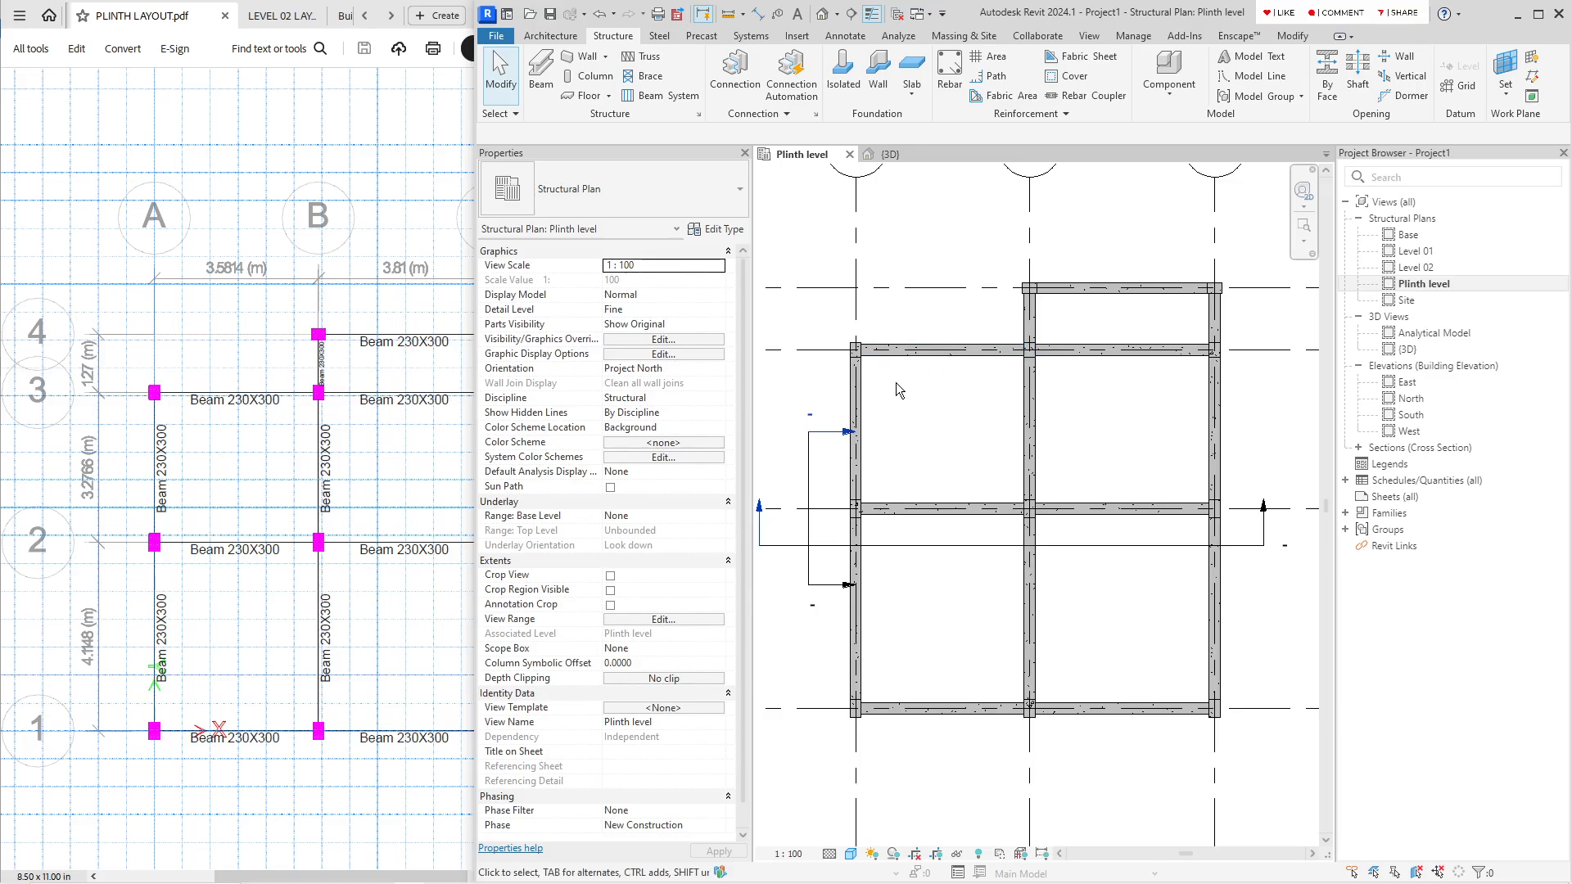
pyautogui.moveTo(896, 382); pyautogui.dragTo(903, 402, button='middle')
pyautogui.click(860, 411)
pyautogui.scroll(2, 863, 405)
pyautogui.click(935, 420)
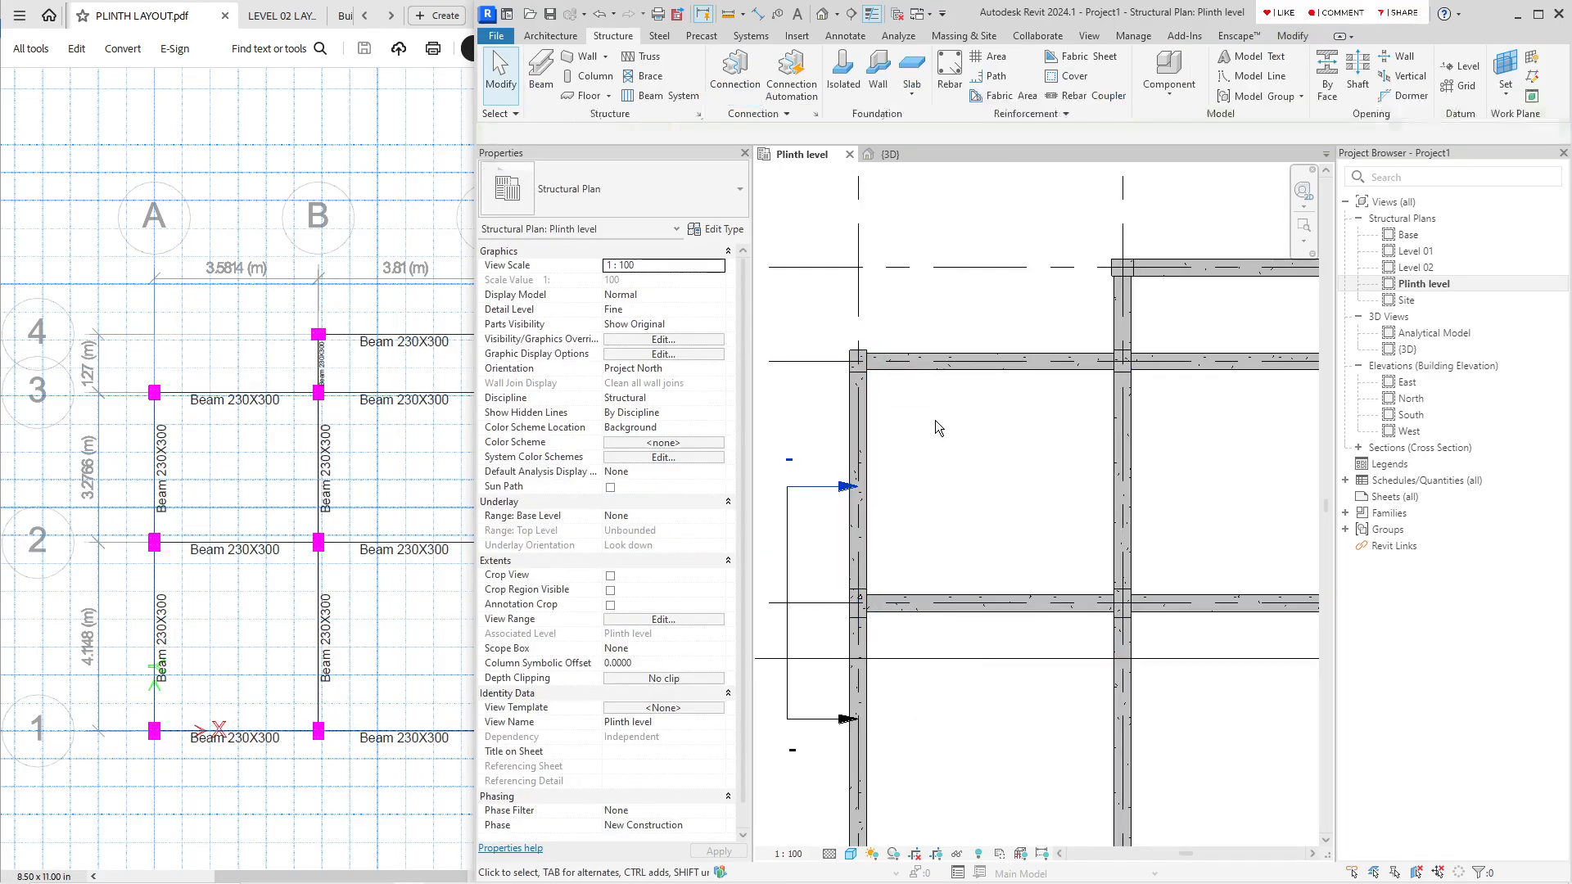
pyautogui.click(852, 854)
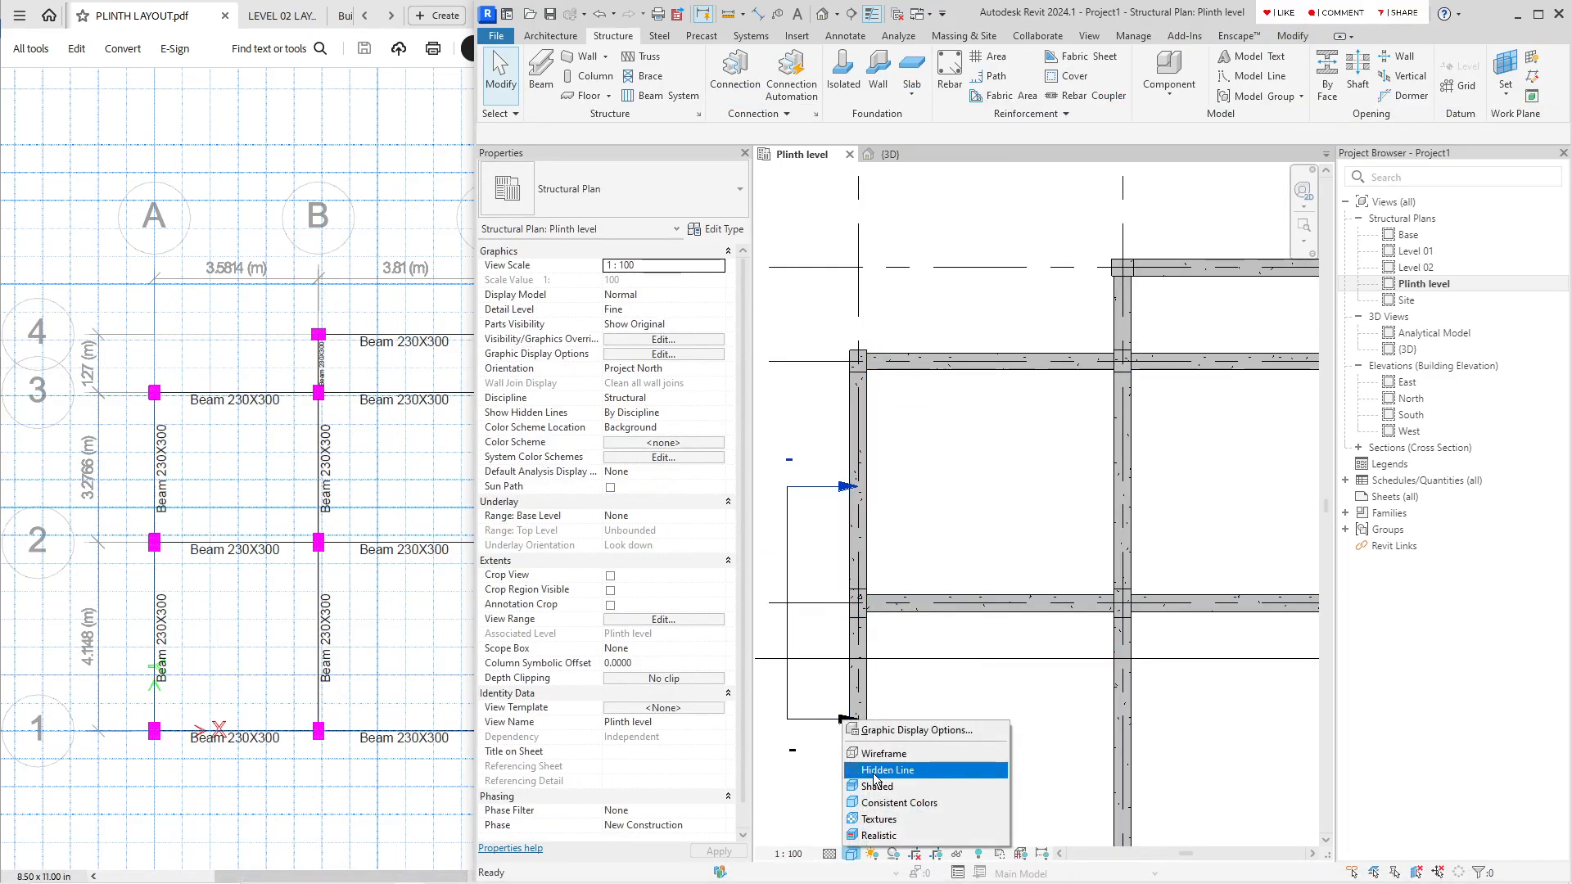
pyautogui.click(876, 769)
pyautogui.scroll(-3, 910, 487)
pyautogui.scroll(4, 906, 368)
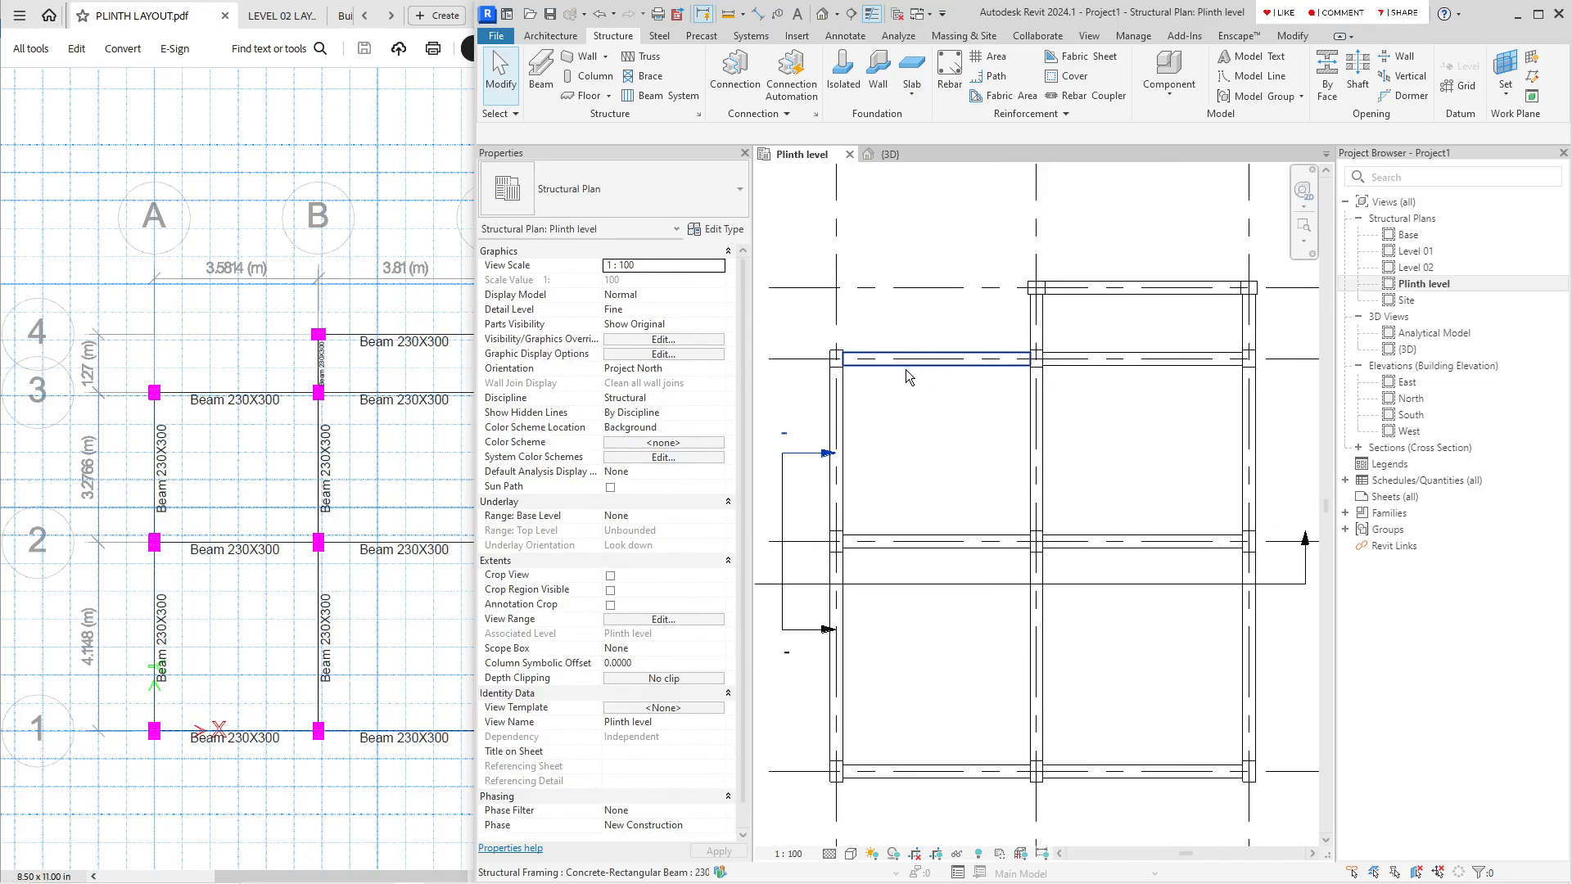
# Step: Select all eleven structural columns on grids 1 to 4 in the Plinth level plan
pyautogui.click(857, 351)
pyautogui.press('s')
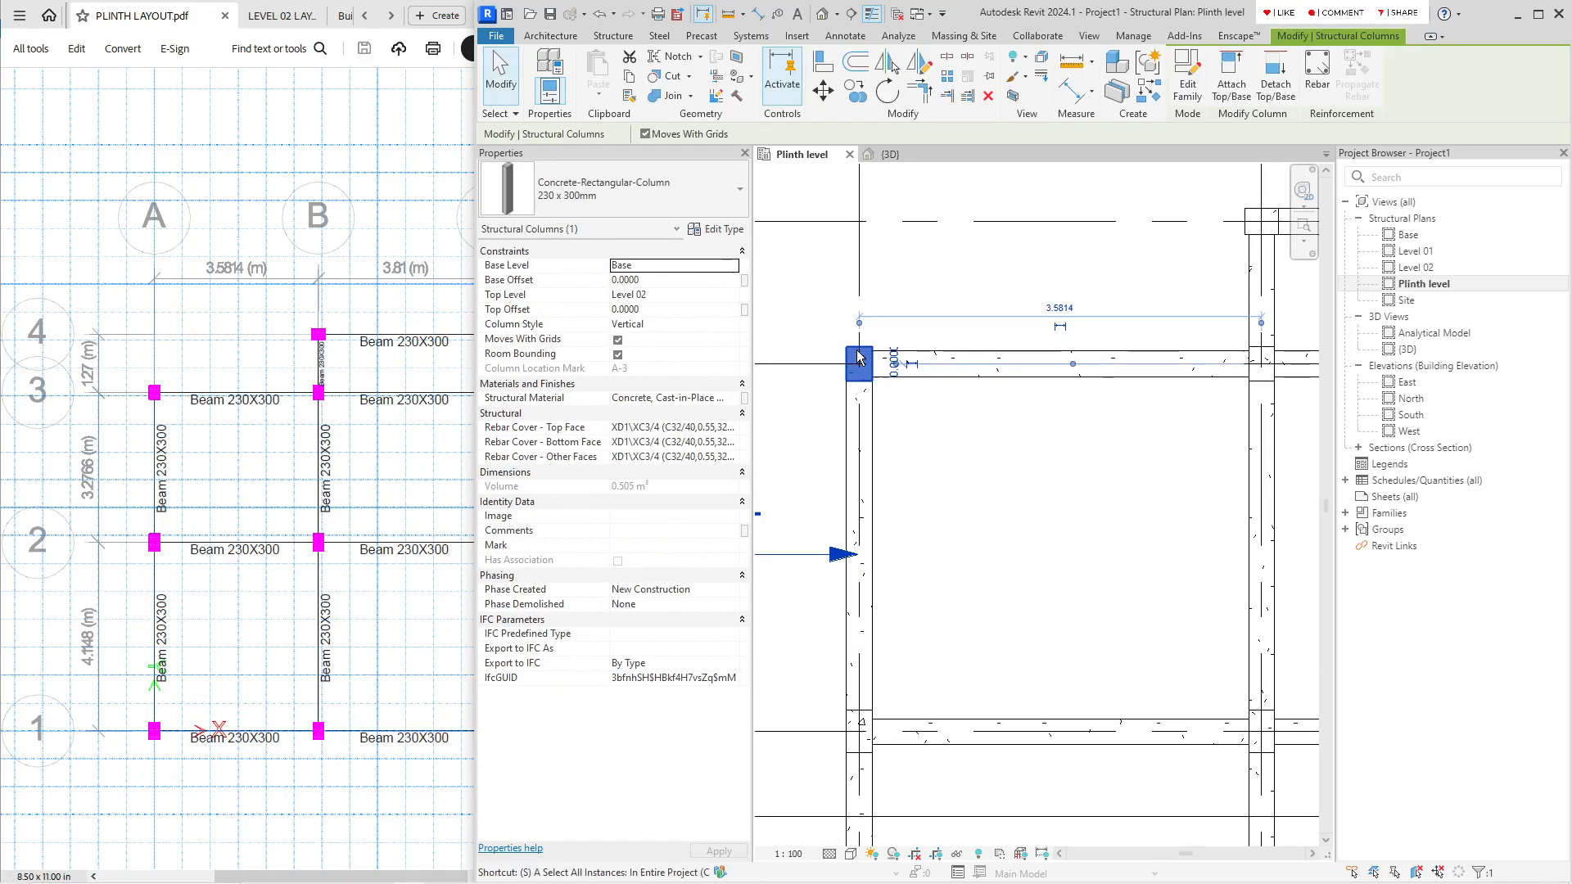
pyautogui.press('a')
pyautogui.scroll(-3, 911, 446)
pyautogui.moveTo(910, 446); pyautogui.dragTo(903, 443, button='middle')
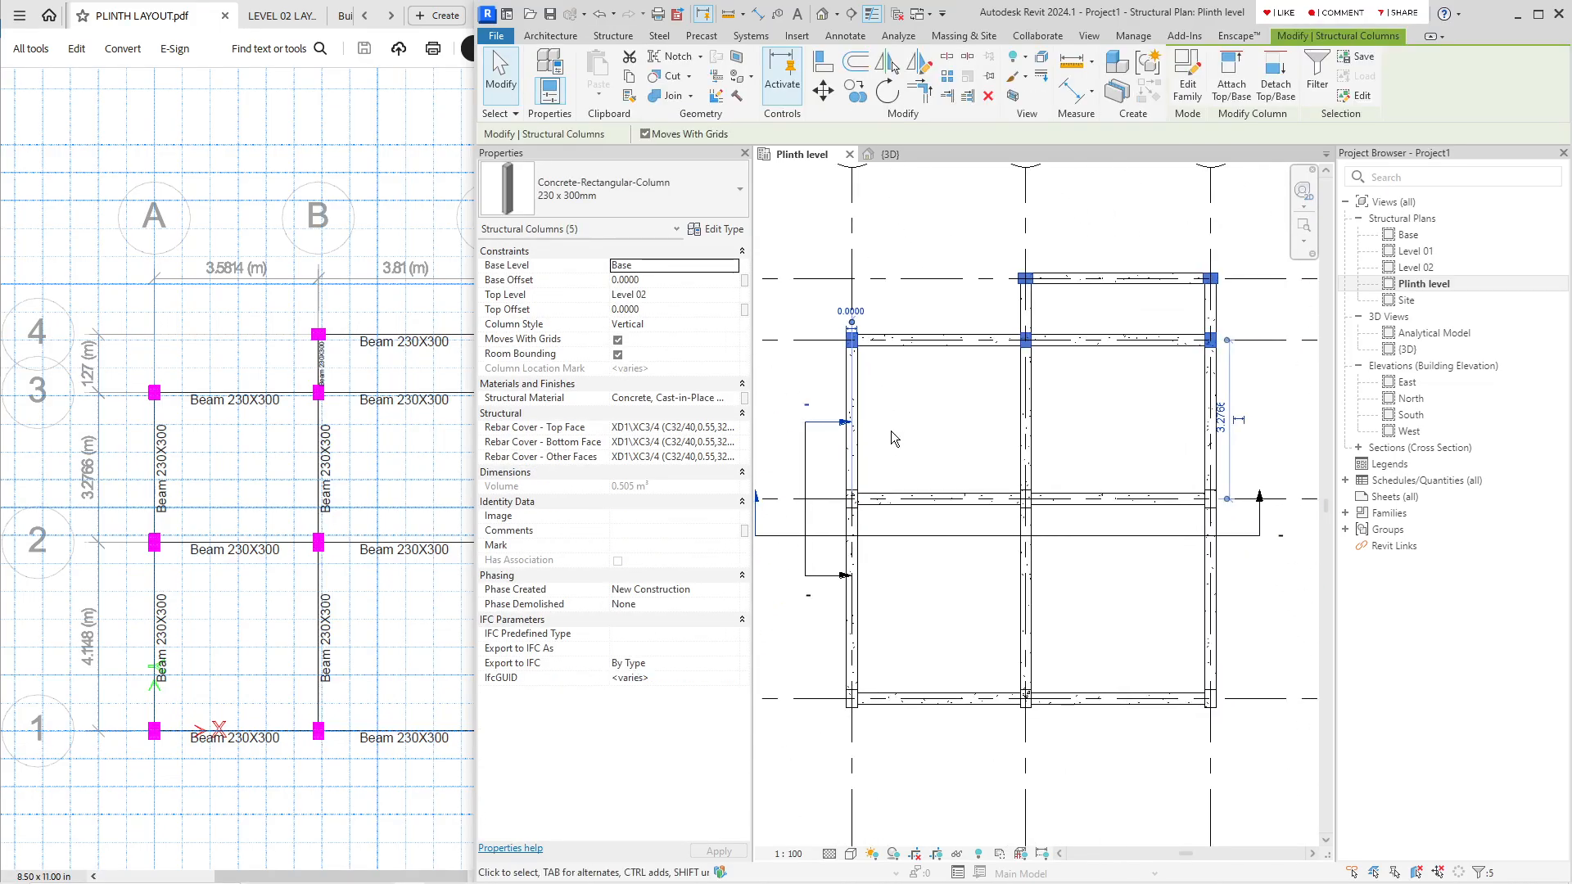
pyautogui.scroll(1, 862, 513)
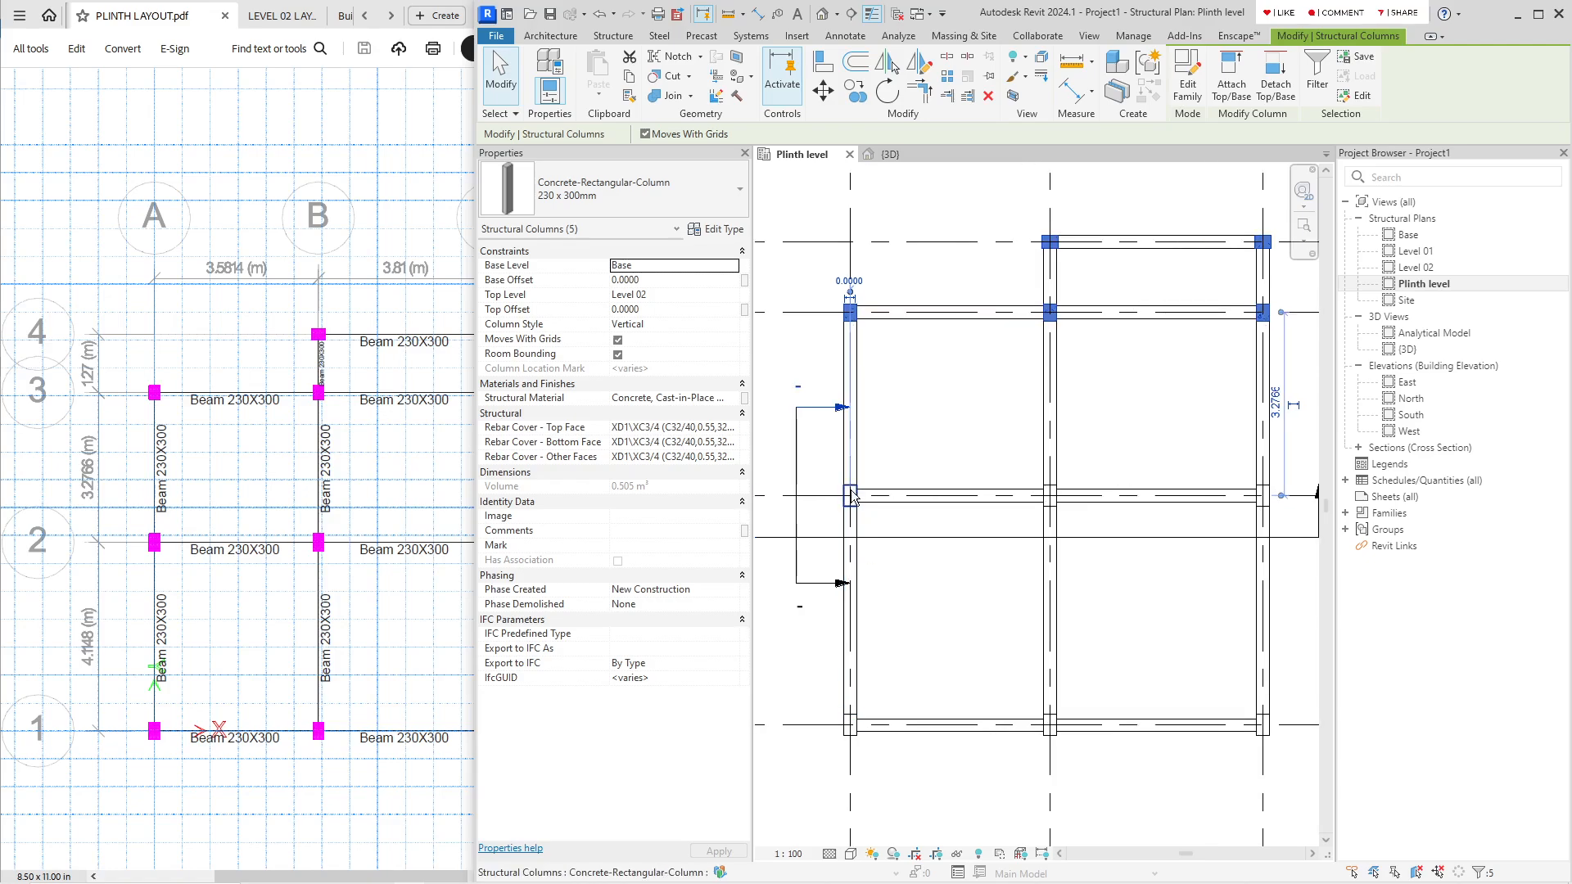
pyautogui.keyDown('ctrl'); pyautogui.click(850, 495); pyautogui.keyUp('ctrl')
pyautogui.keyDown('ctrl'); pyautogui.click(1051, 486); pyautogui.keyUp('ctrl')
pyautogui.keyDown('ctrl'); pyautogui.click(1266, 493); pyautogui.keyUp('ctrl')
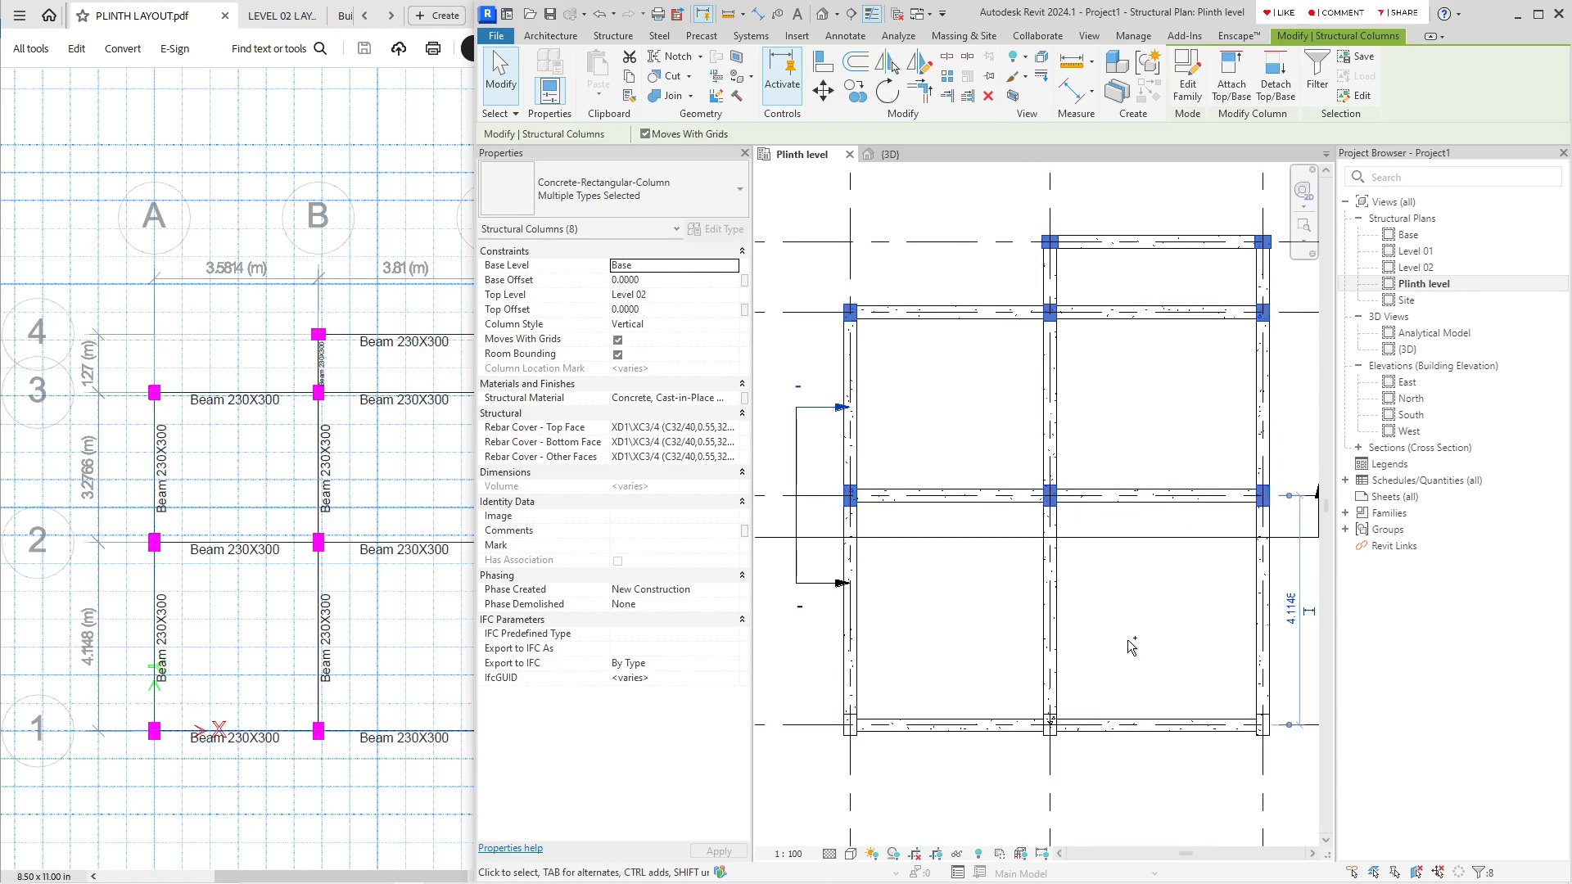
pyautogui.keyDown('ctrl'); pyautogui.click(852, 723); pyautogui.keyUp('ctrl')
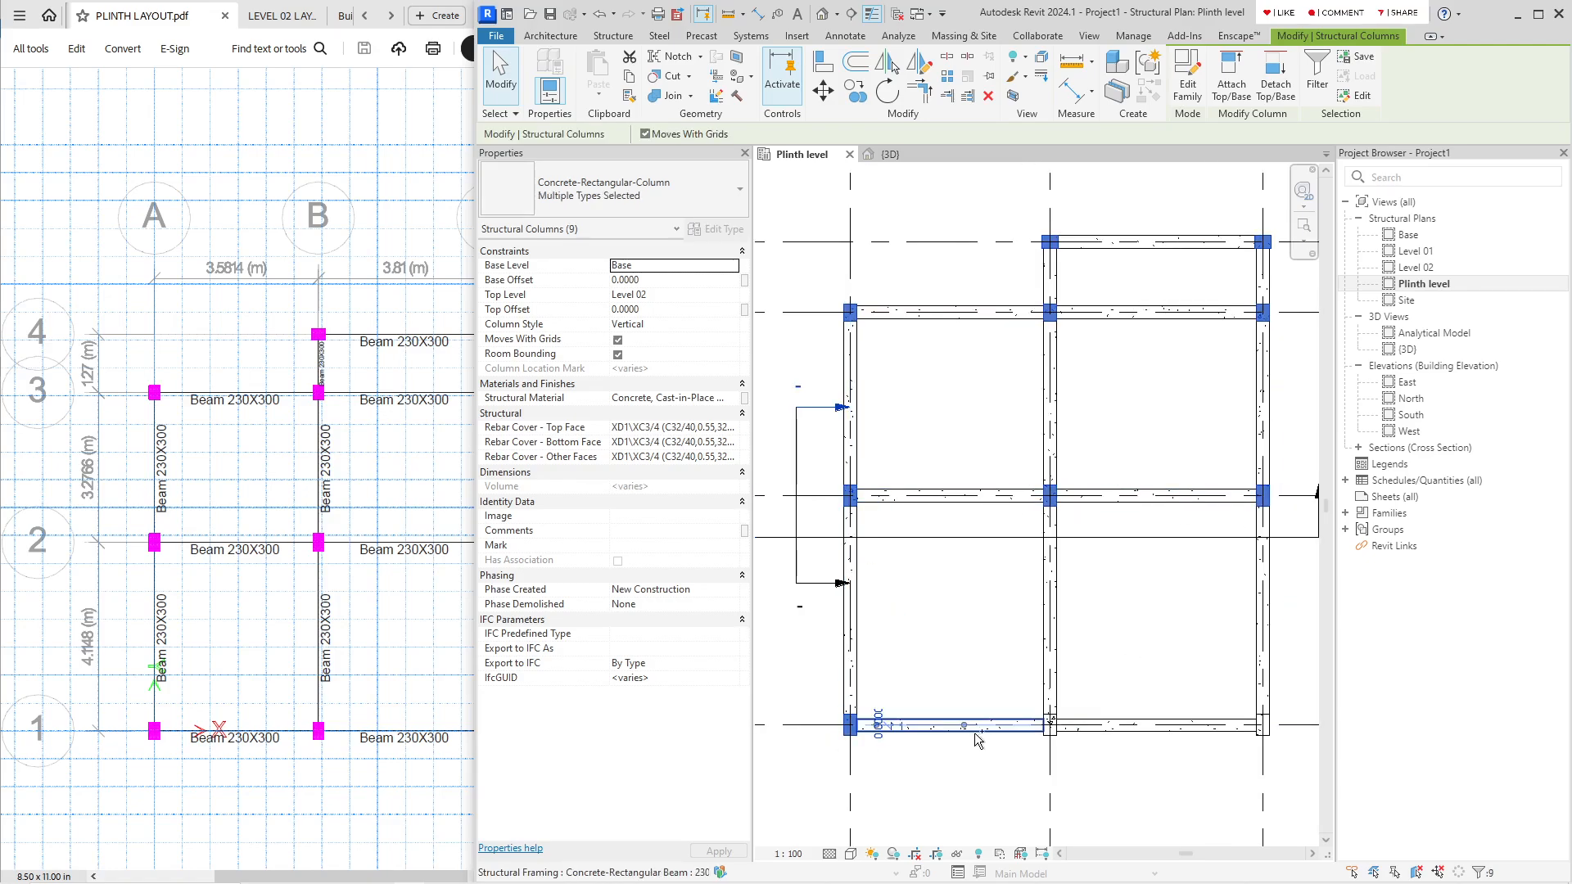
pyautogui.keyDown('ctrl'); pyautogui.click(1267, 725); pyautogui.keyUp('ctrl')
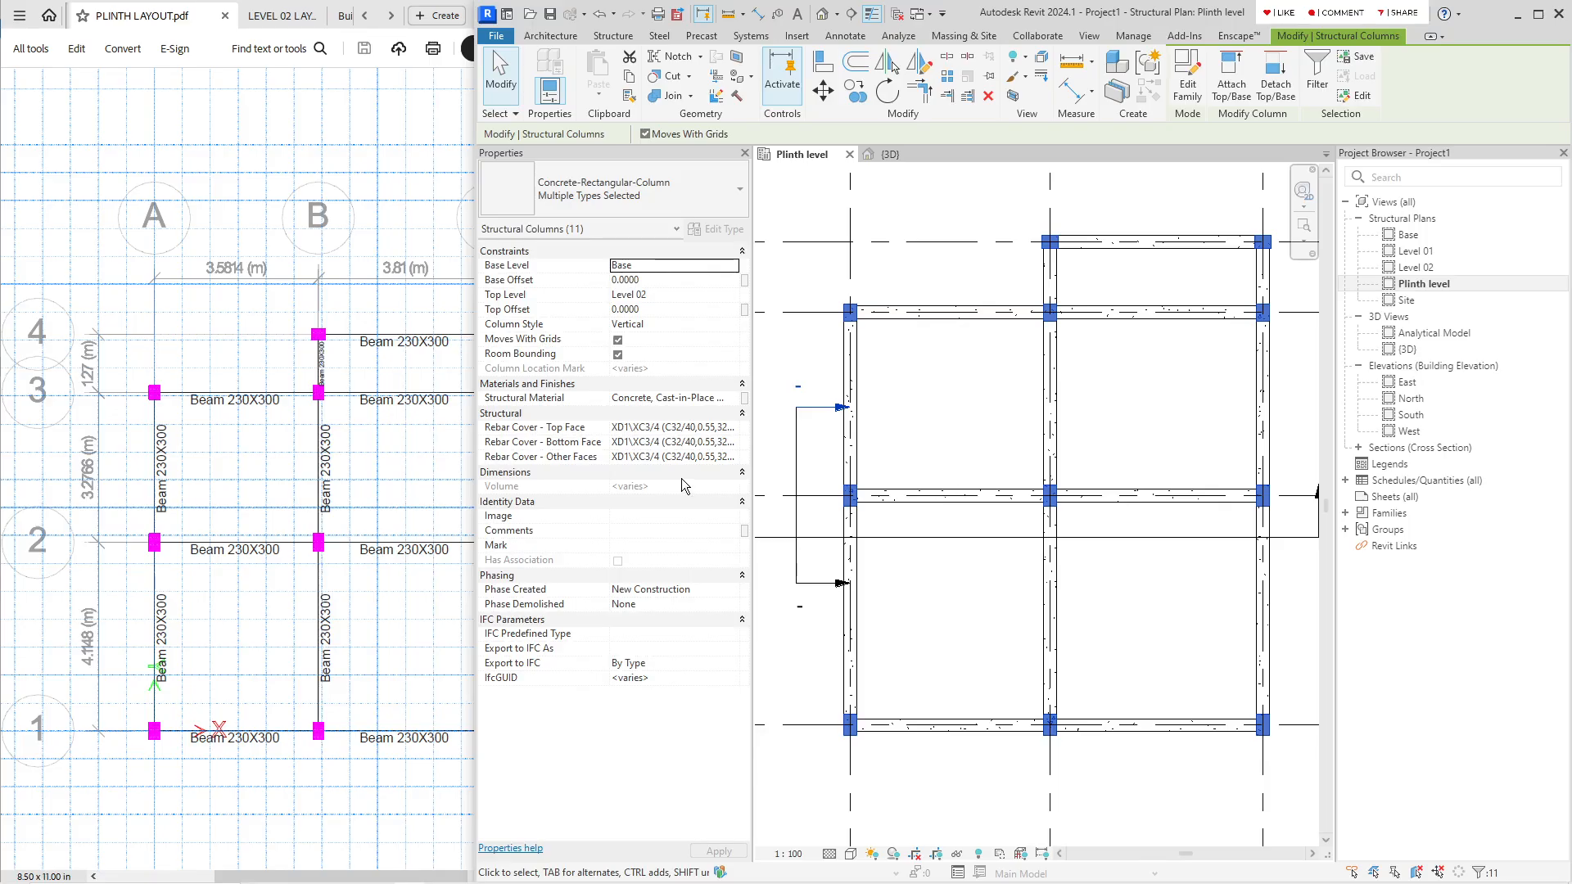
pyautogui.scroll(-2, 925, 442)
pyautogui.scroll(1, 912, 475)
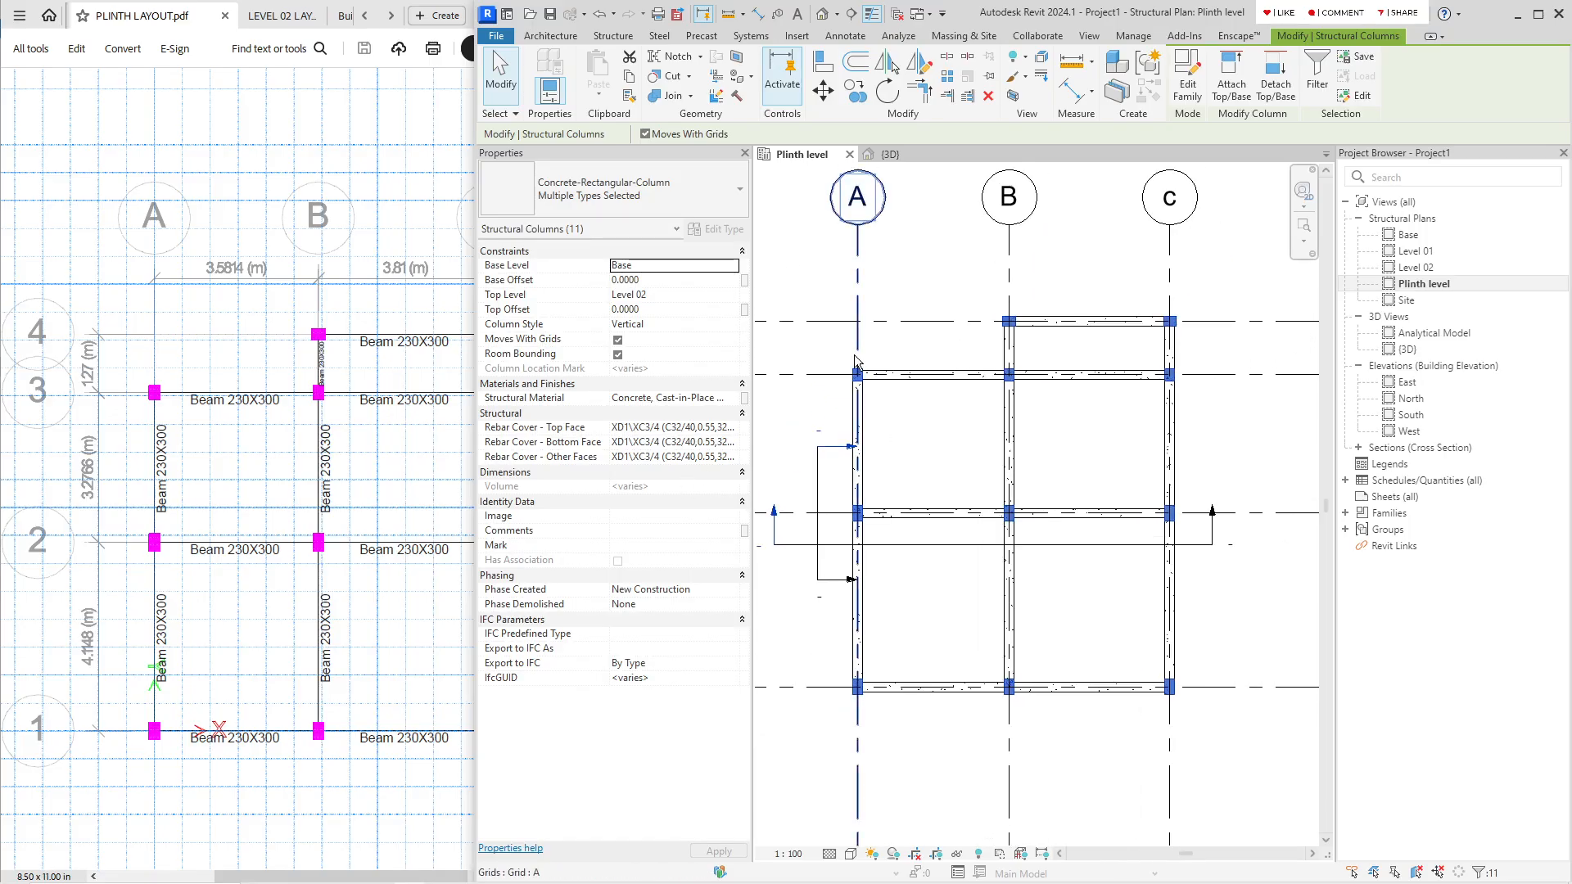
# Step: Override the selected columns' graphics in this view with a Magenta surface foreground pattern colour
pyautogui.rightClick(857, 367)
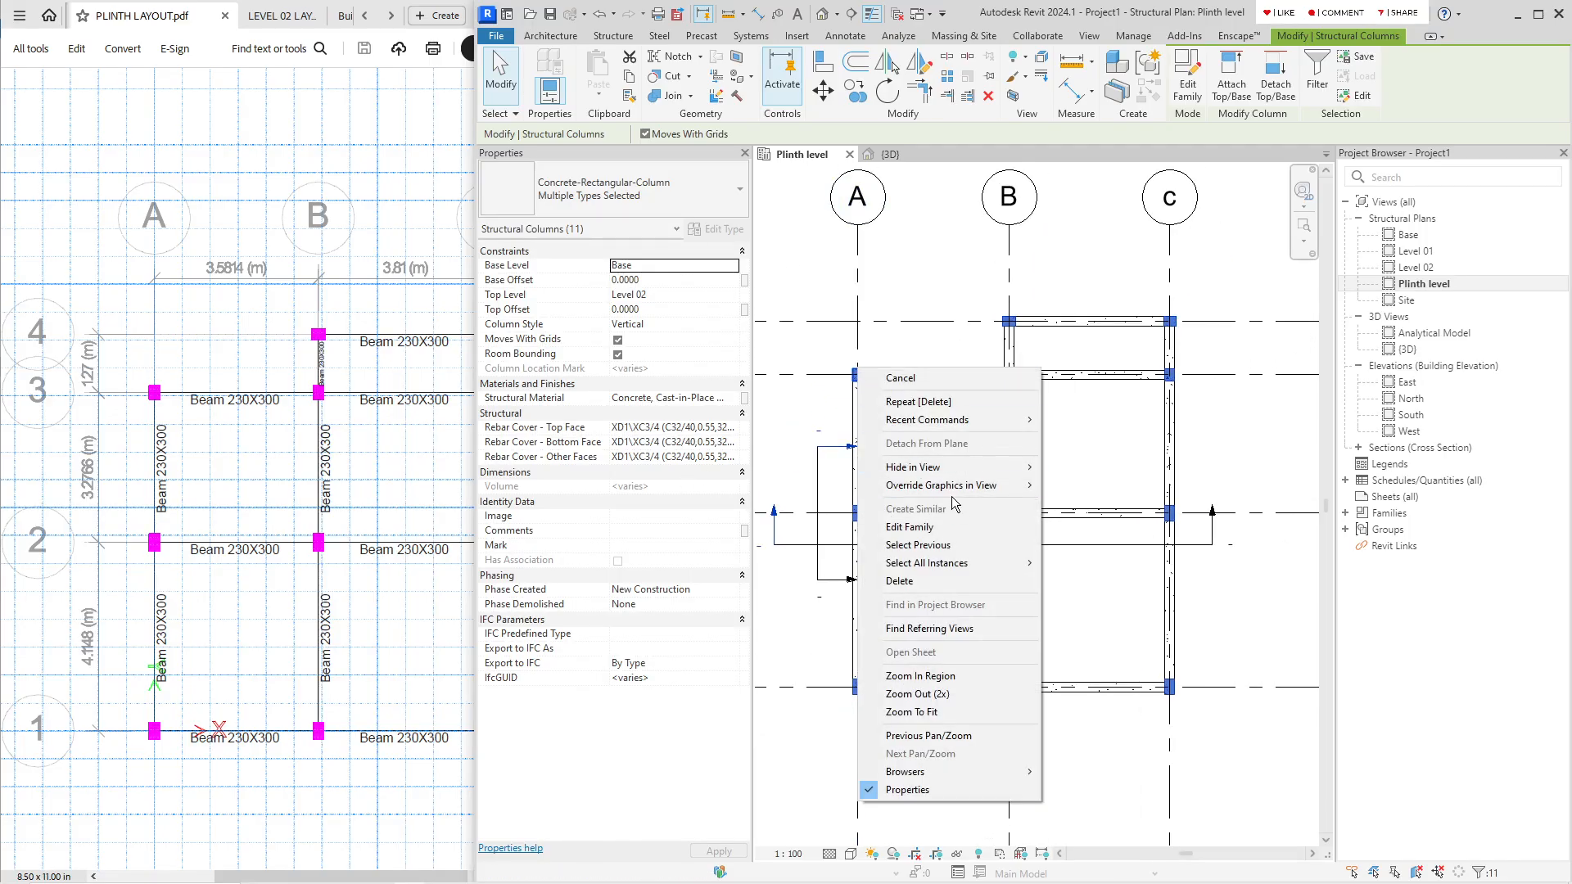
pyautogui.moveTo(951, 496)
pyautogui.click(1117, 484)
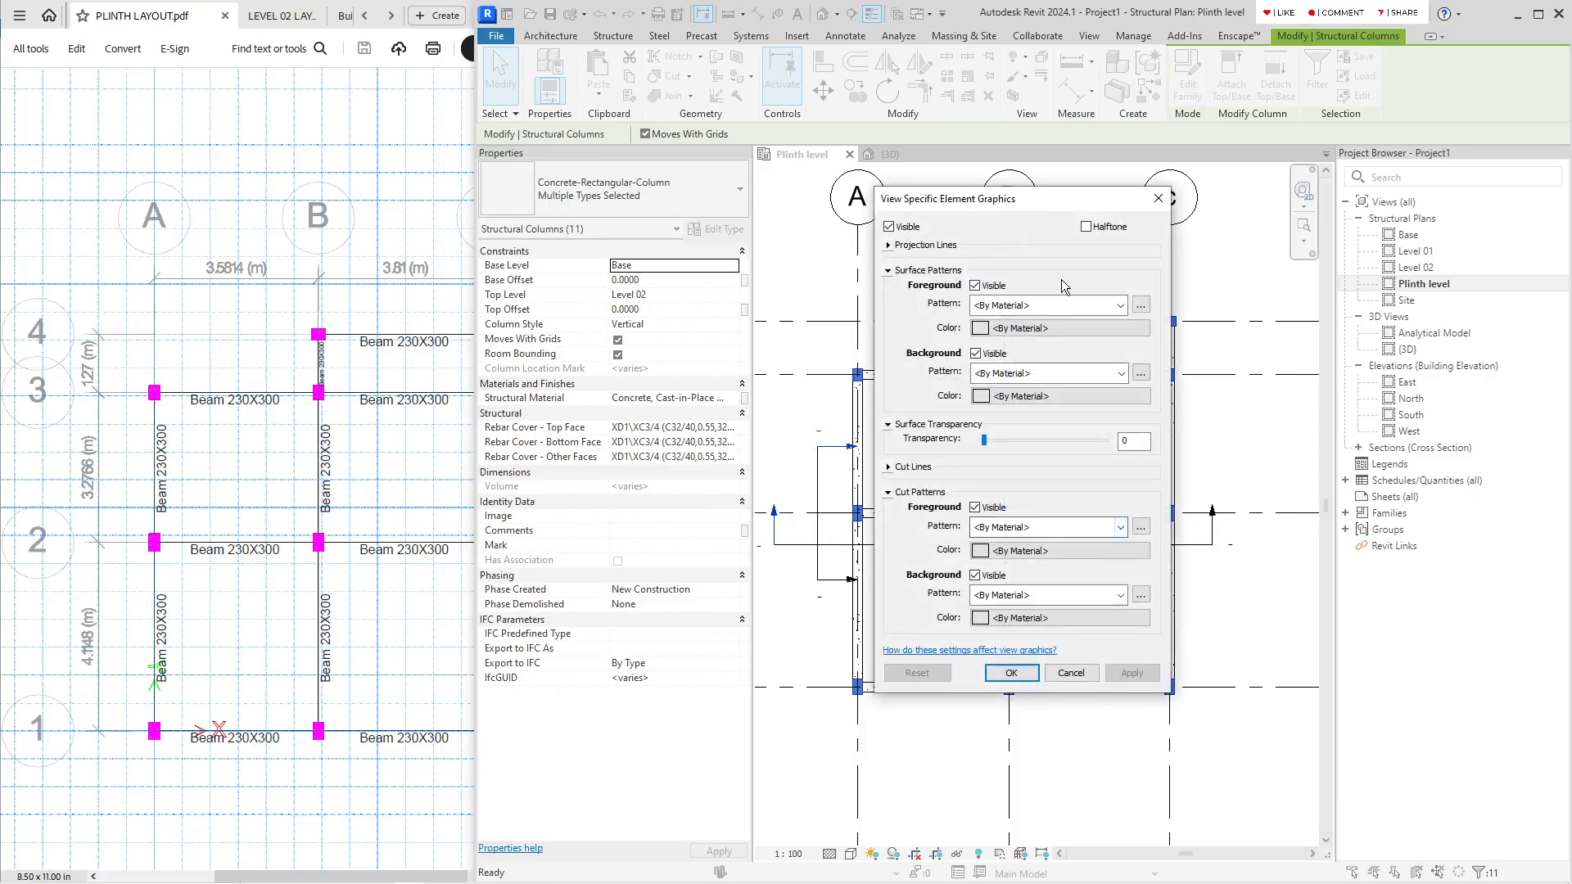
pyautogui.click(1022, 306)
pyautogui.click(1019, 328)
pyautogui.click(1020, 327)
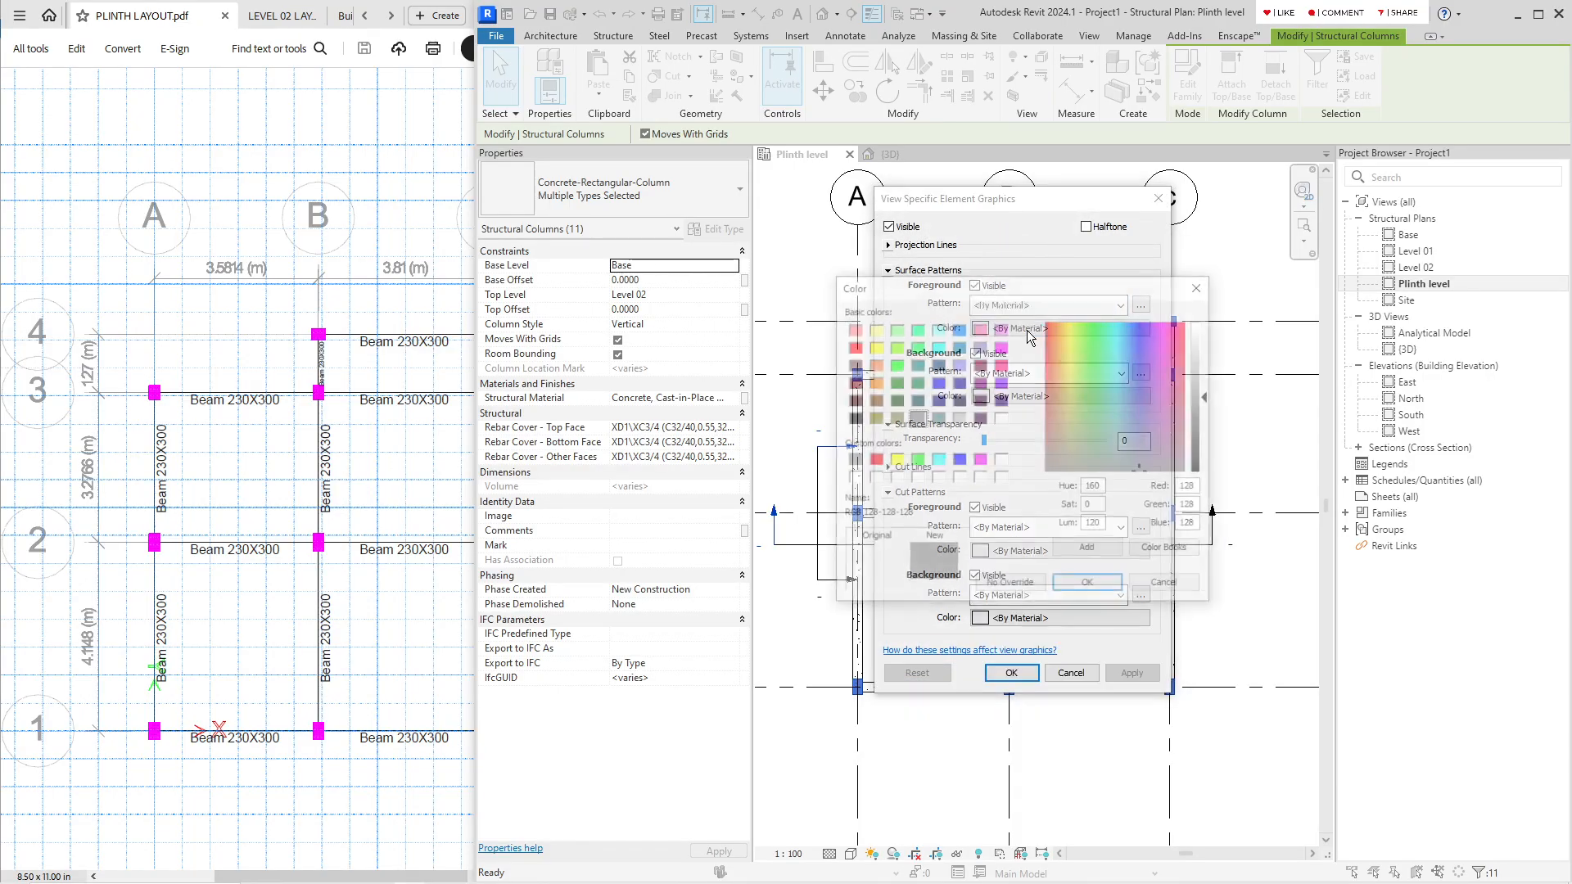
pyautogui.click(1001, 347)
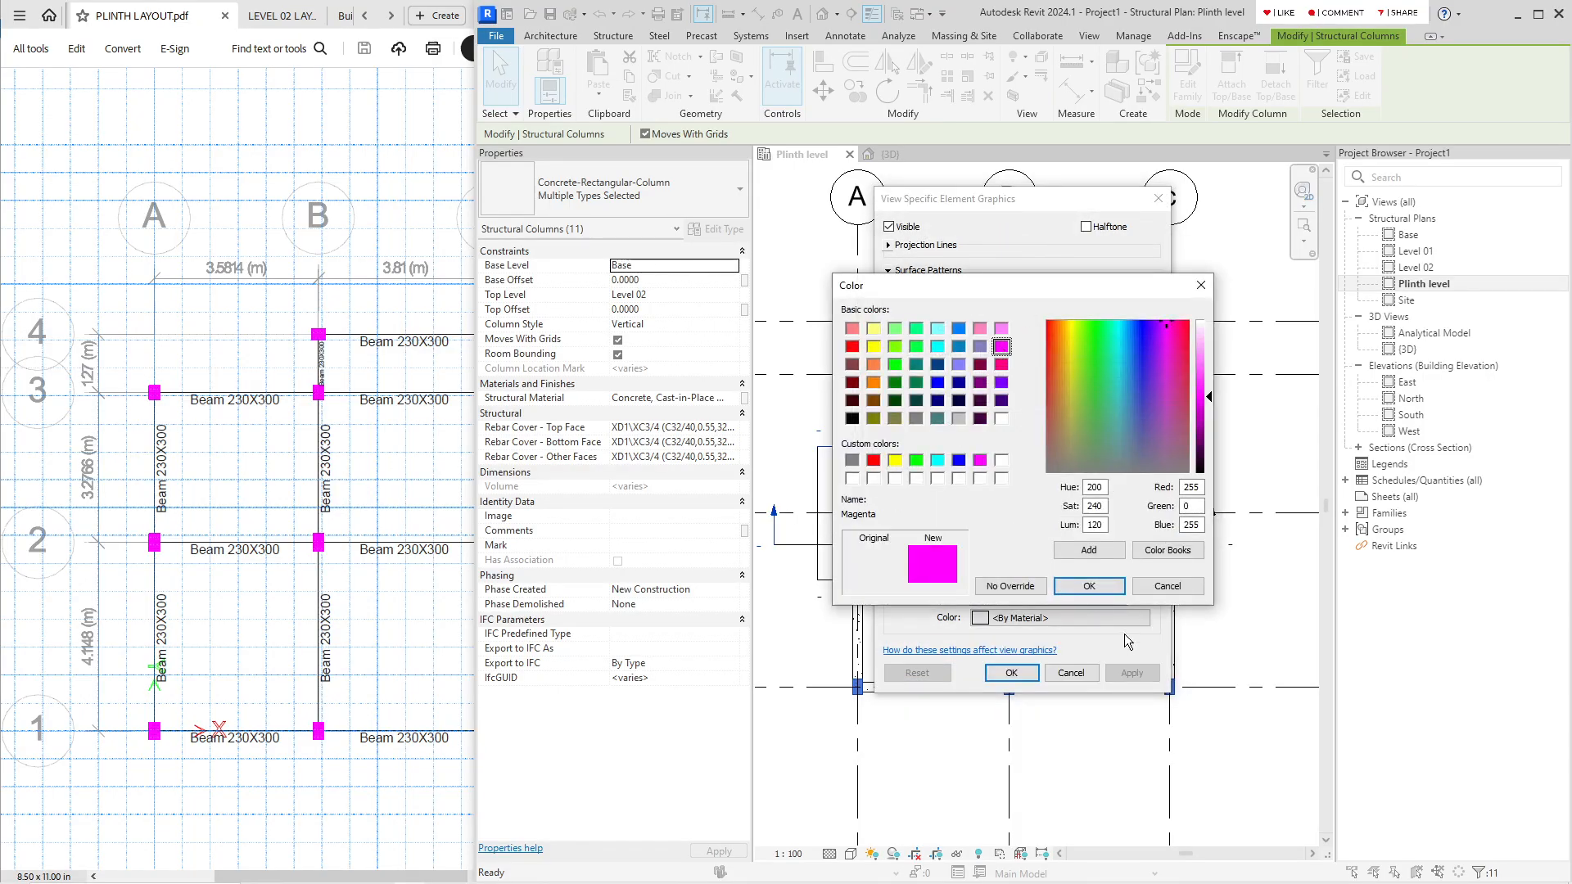
pyautogui.click(1089, 586)
pyautogui.click(1011, 673)
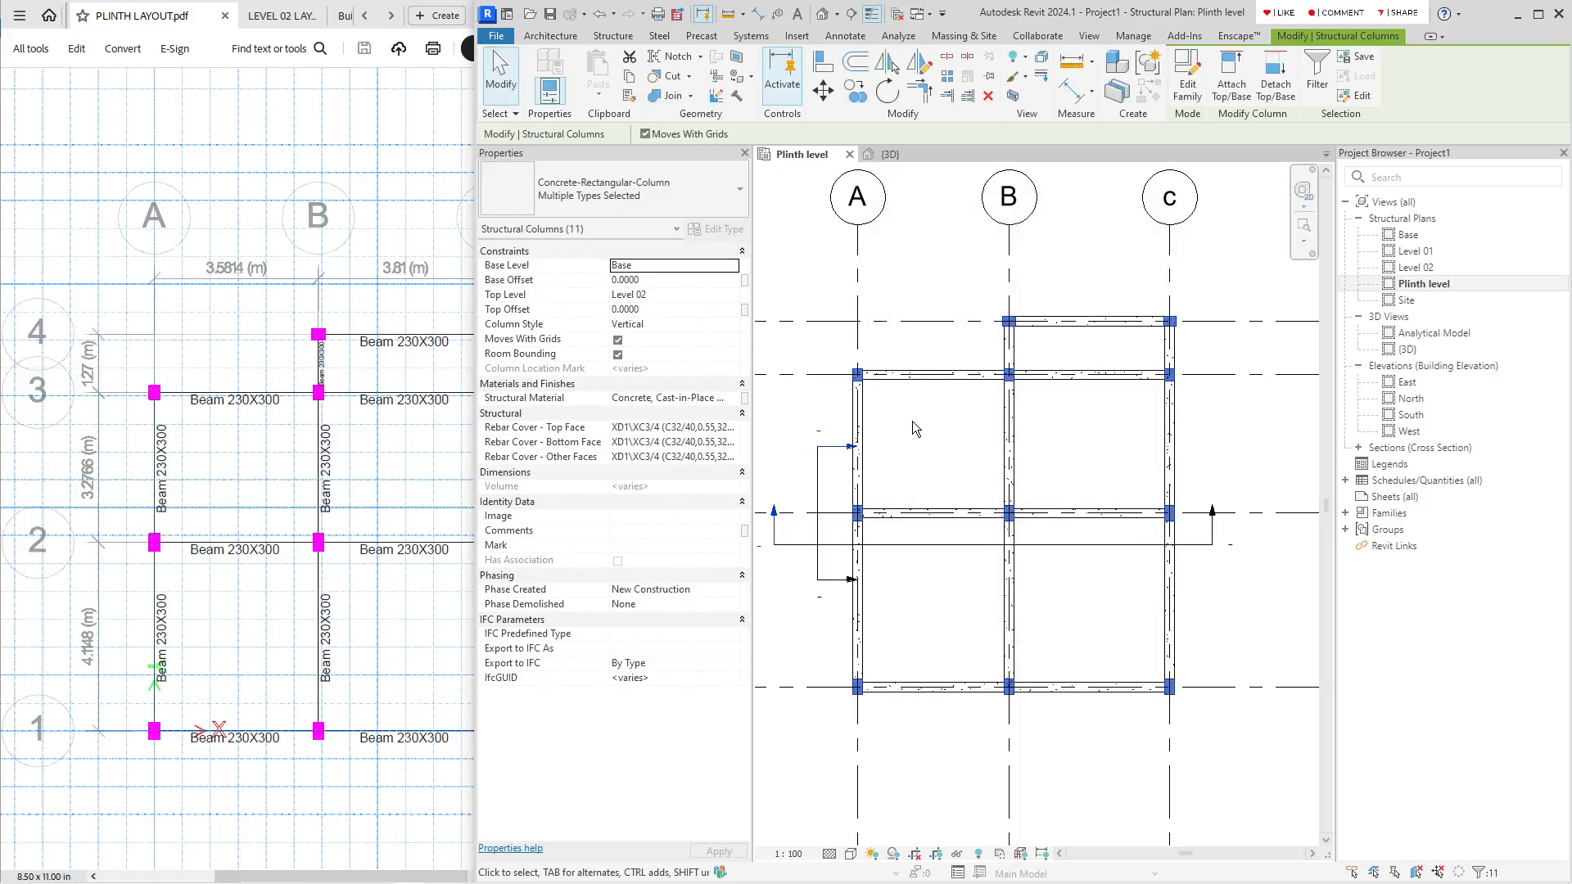
# Step: Clear the column selection and set the Plinth level plan's visual style to Realistic
pyautogui.click(887, 434)
pyautogui.click(829, 854)
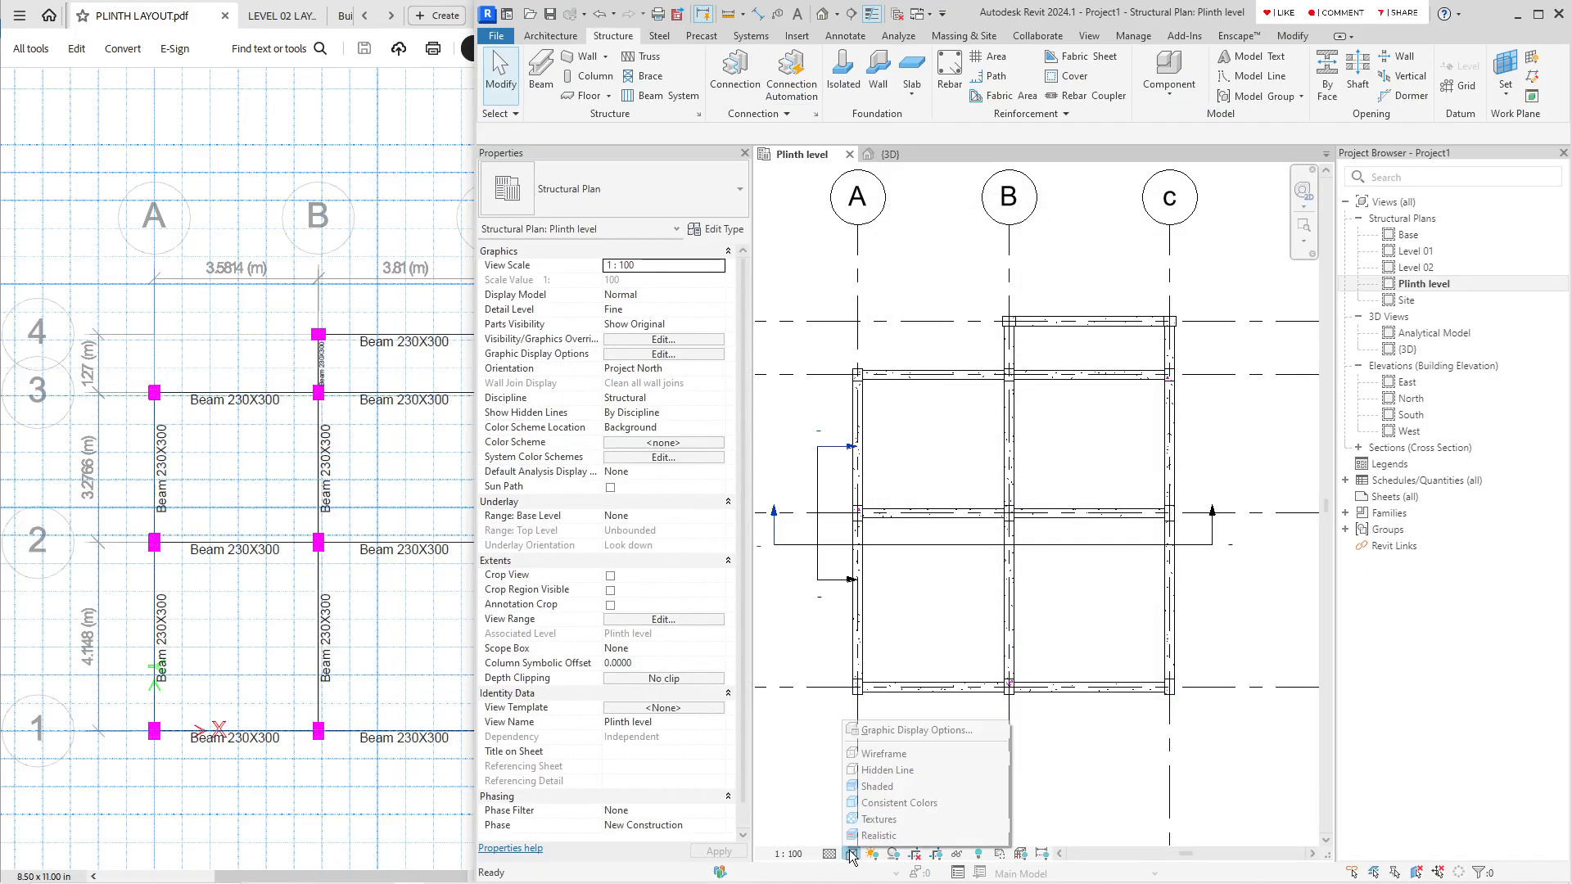
pyautogui.click(872, 831)
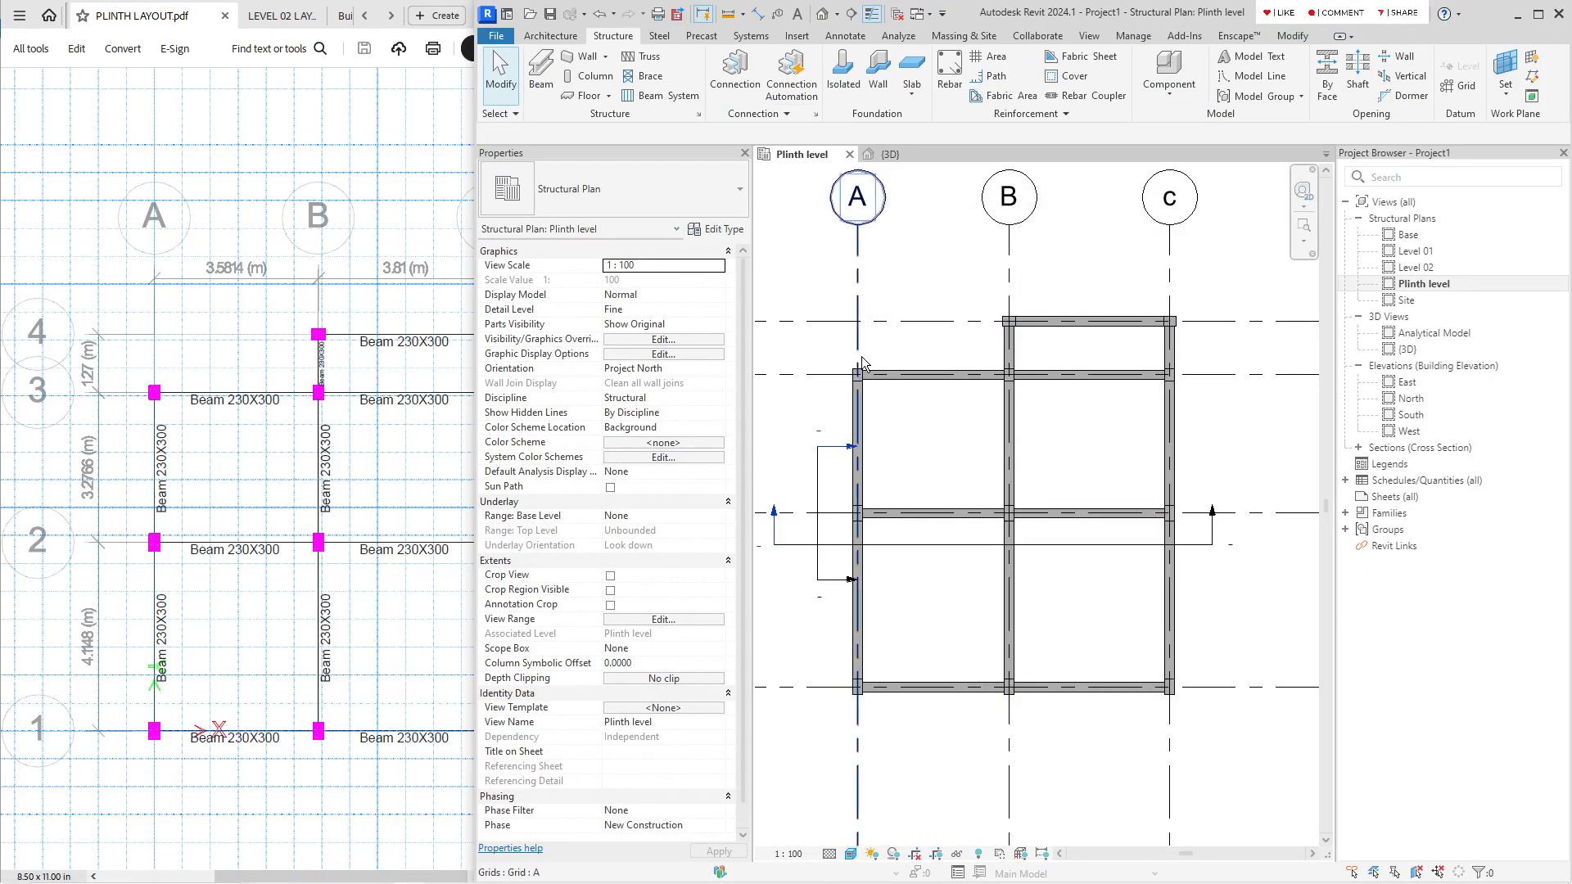
# Step: Reselect every instance of both column types, starting from the columns at A-3 and A-2
pyautogui.scroll(3, 861, 360)
pyautogui.click(857, 388)
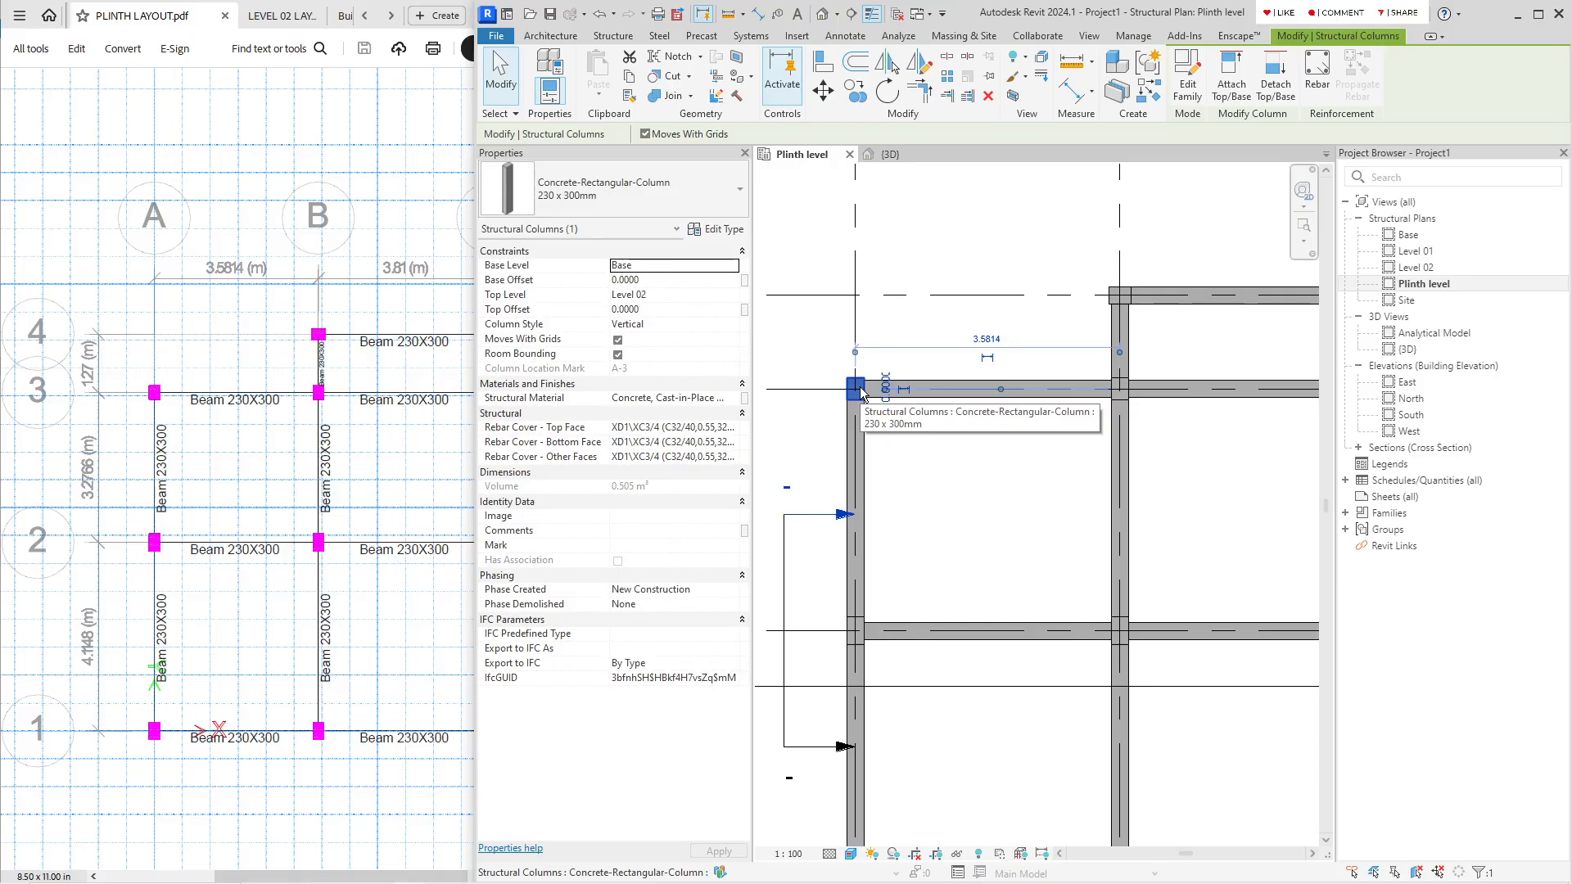
pyautogui.press('s')
pyautogui.press('a')
pyautogui.scroll(-2, 871, 405)
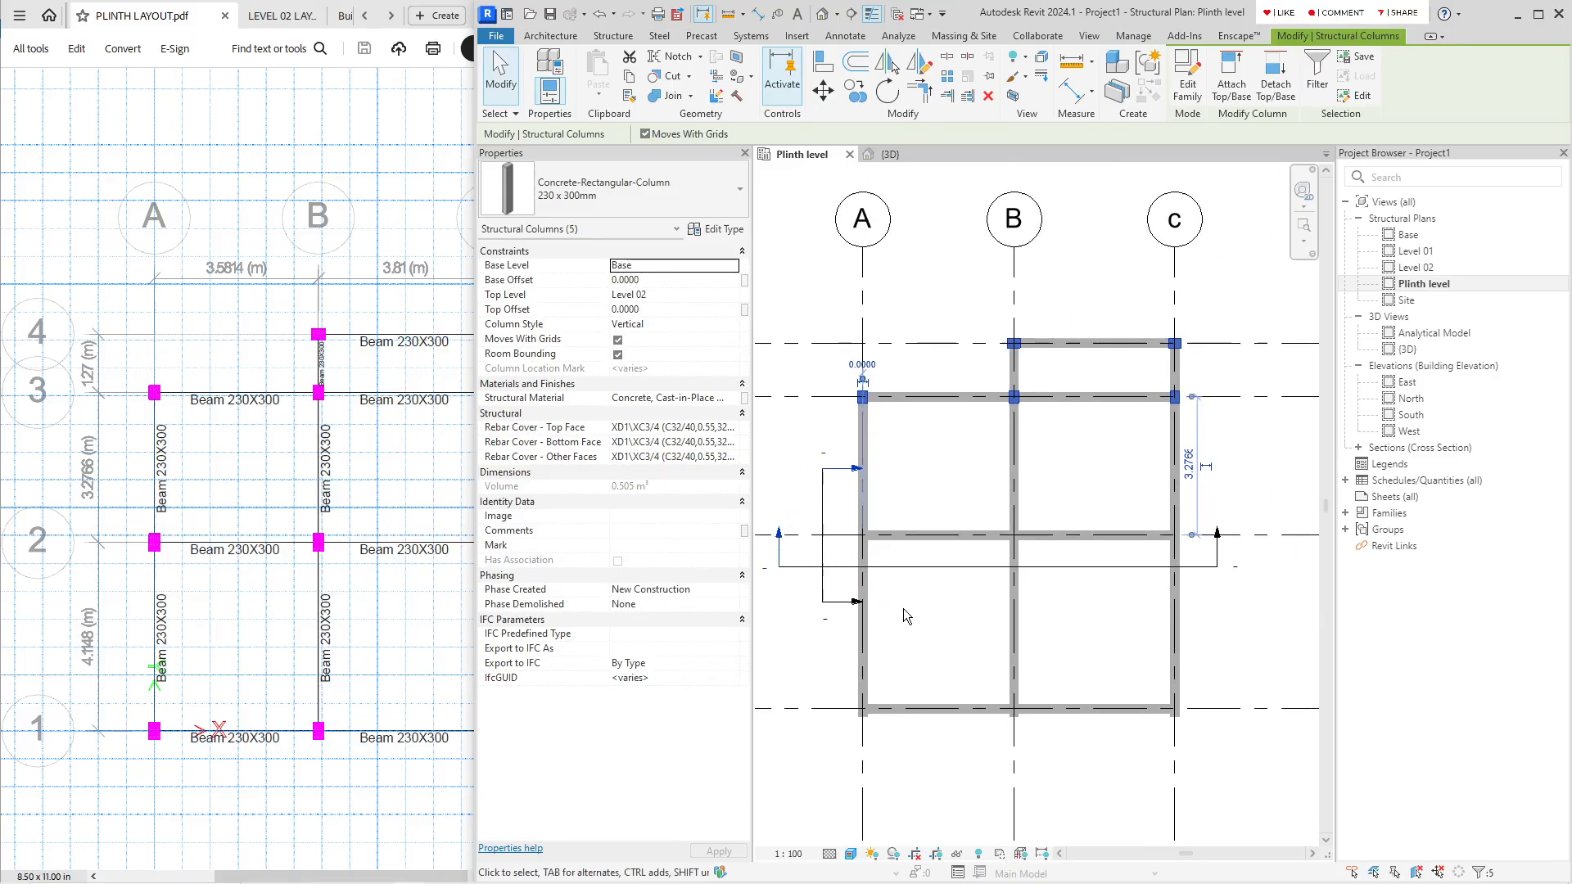
pyautogui.keyDown('ctrl'); pyautogui.click(860, 535); pyautogui.keyUp('ctrl')
pyautogui.press('s')
pyautogui.press('a')
# Step: Set the selected columns' surface foreground pattern to Solid fill in their element graphics override and apply it
pyautogui.rightClick(860, 535)
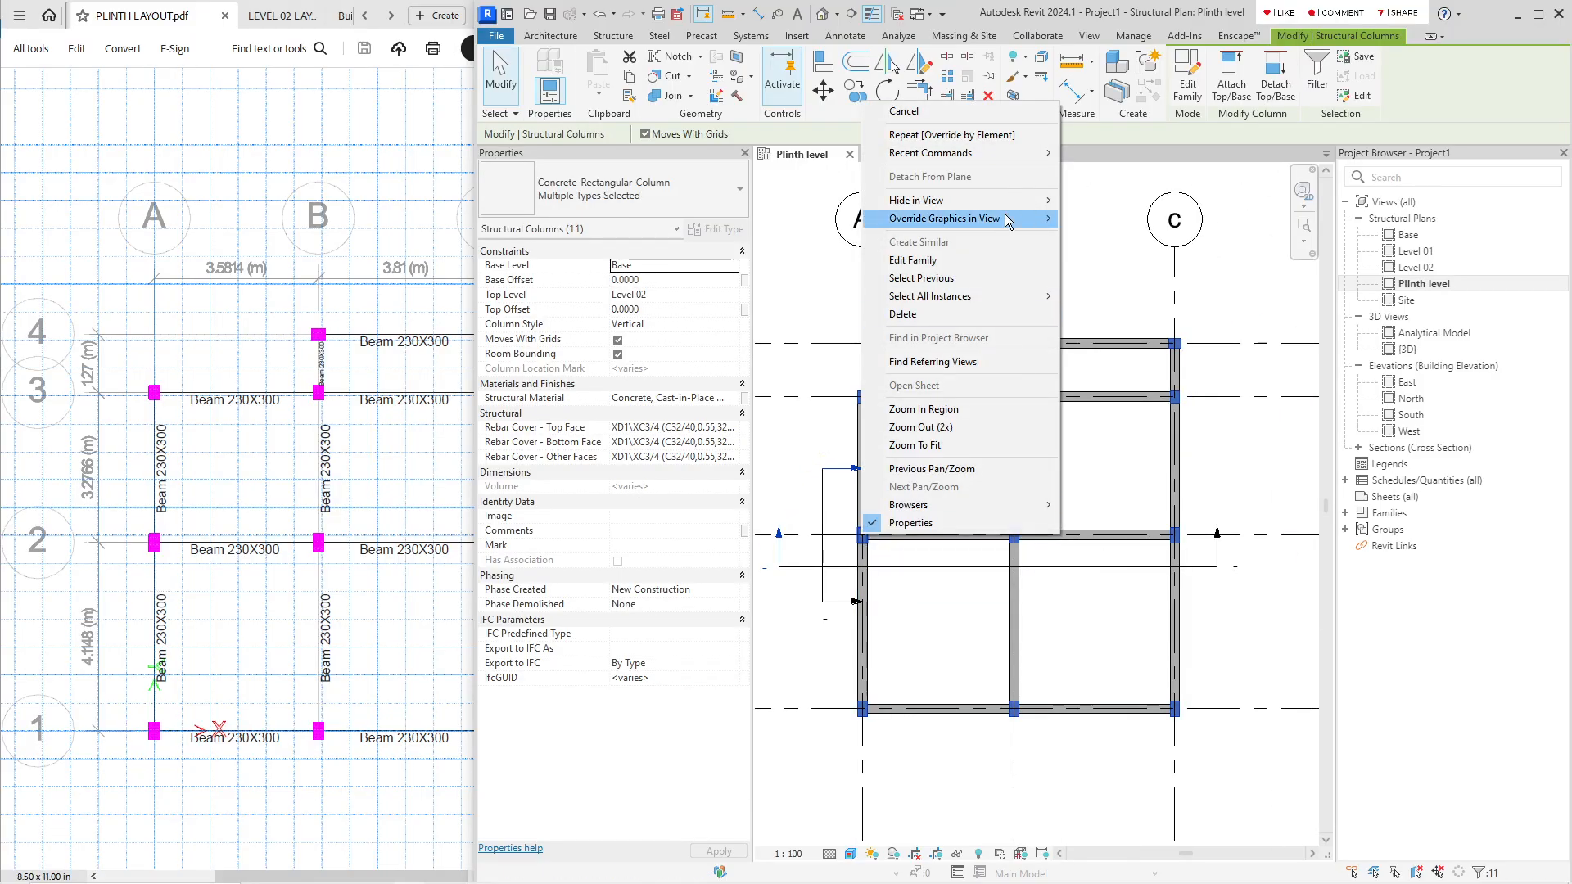
pyautogui.moveTo(1007, 218)
pyautogui.click(1096, 219)
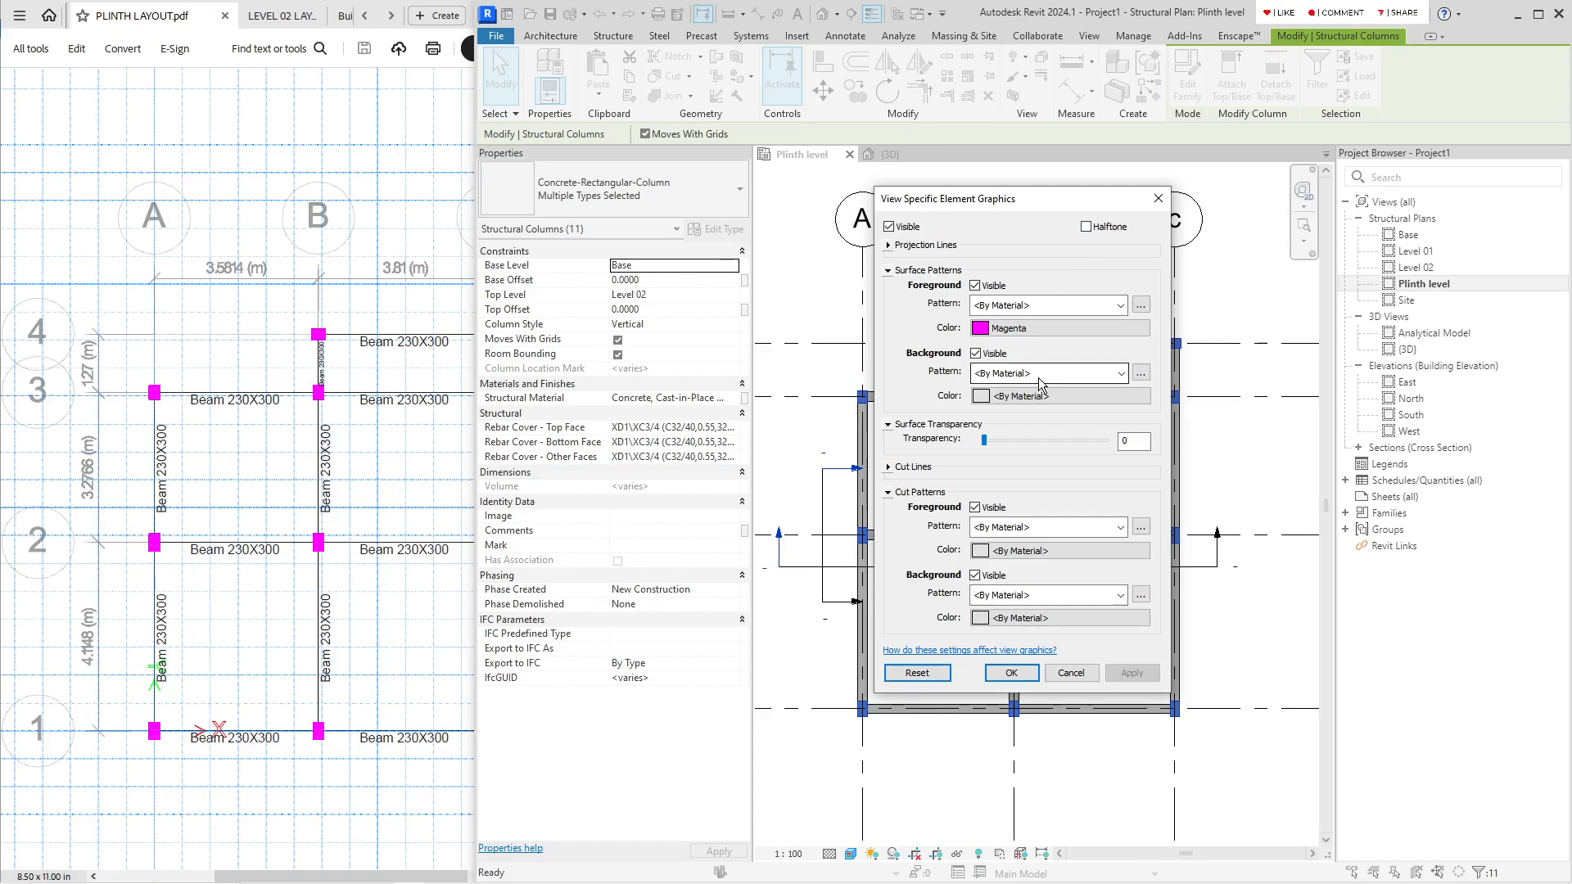
pyautogui.click(1121, 375)
pyautogui.click(1030, 375)
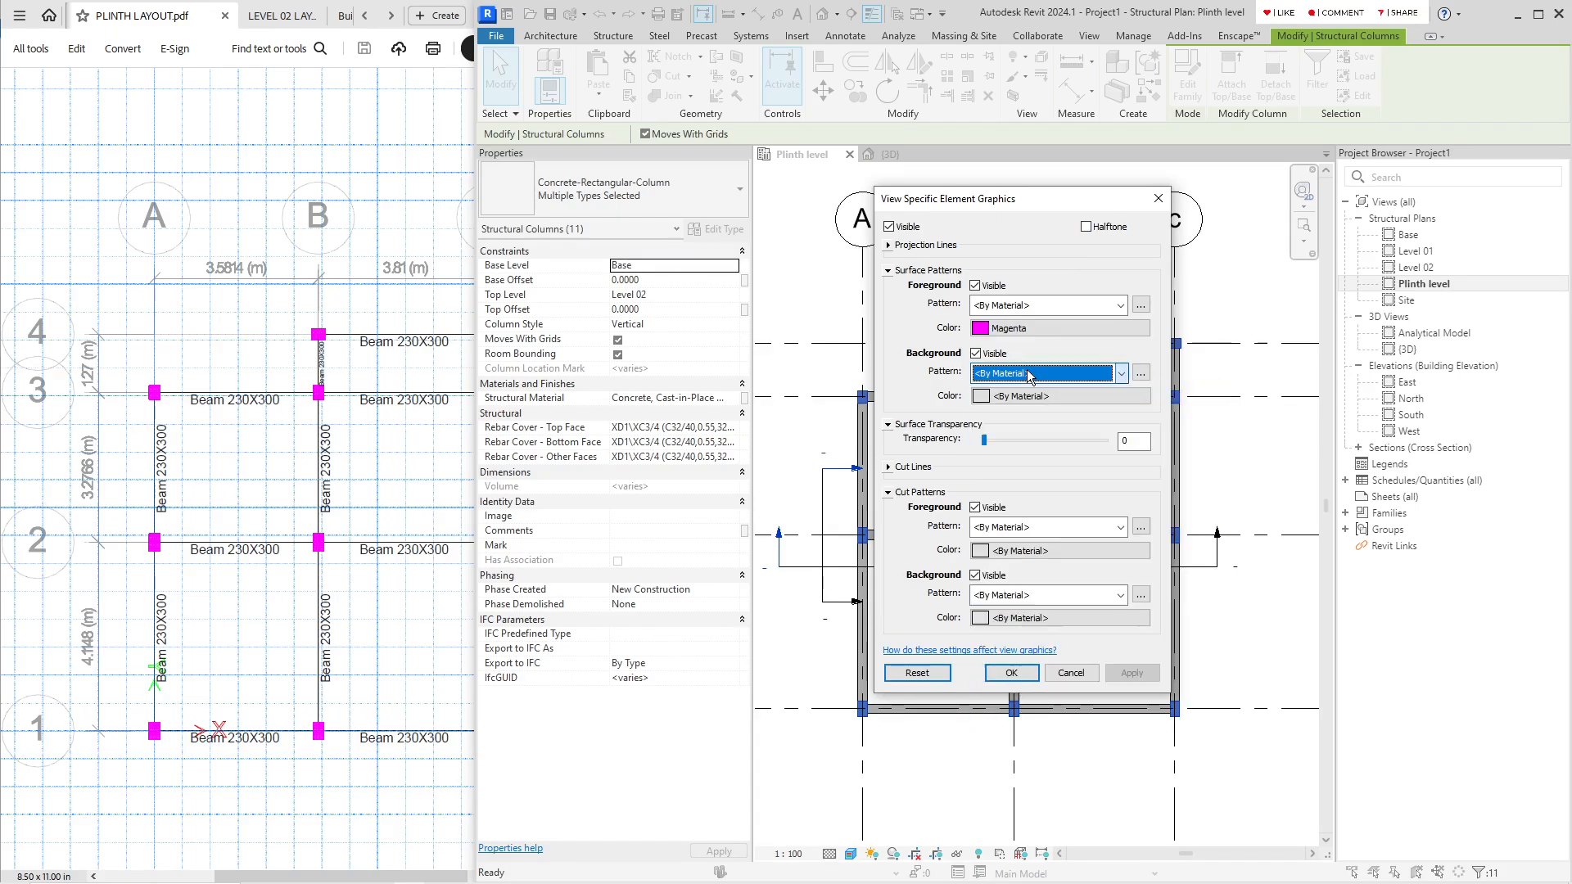
pyautogui.click(1100, 307)
pyautogui.click(1056, 308)
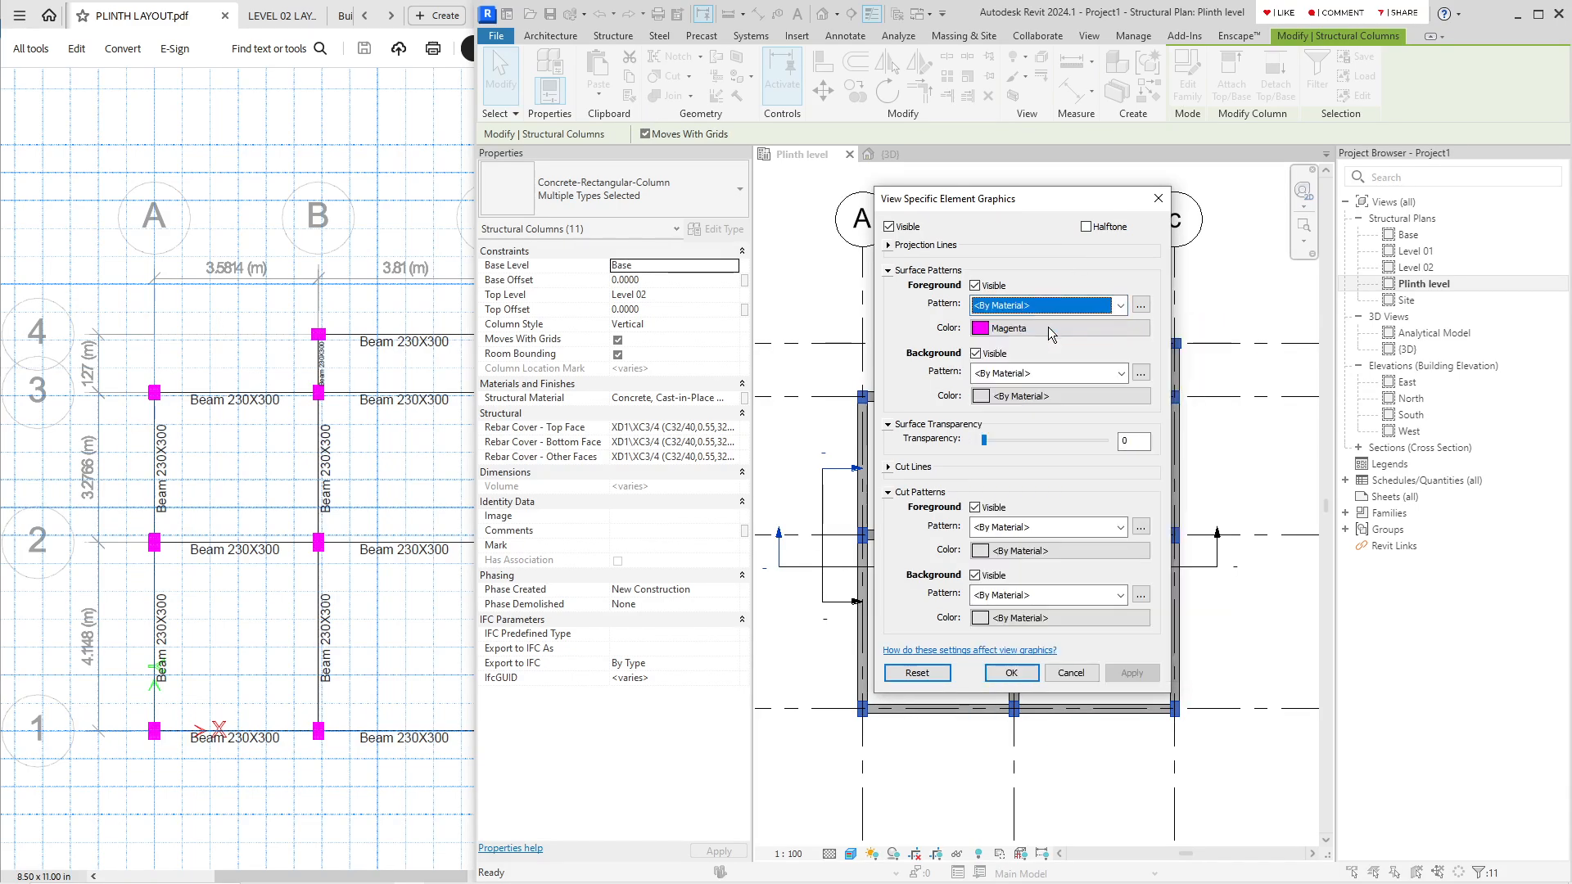
pyautogui.click(1057, 308)
pyautogui.click(1031, 344)
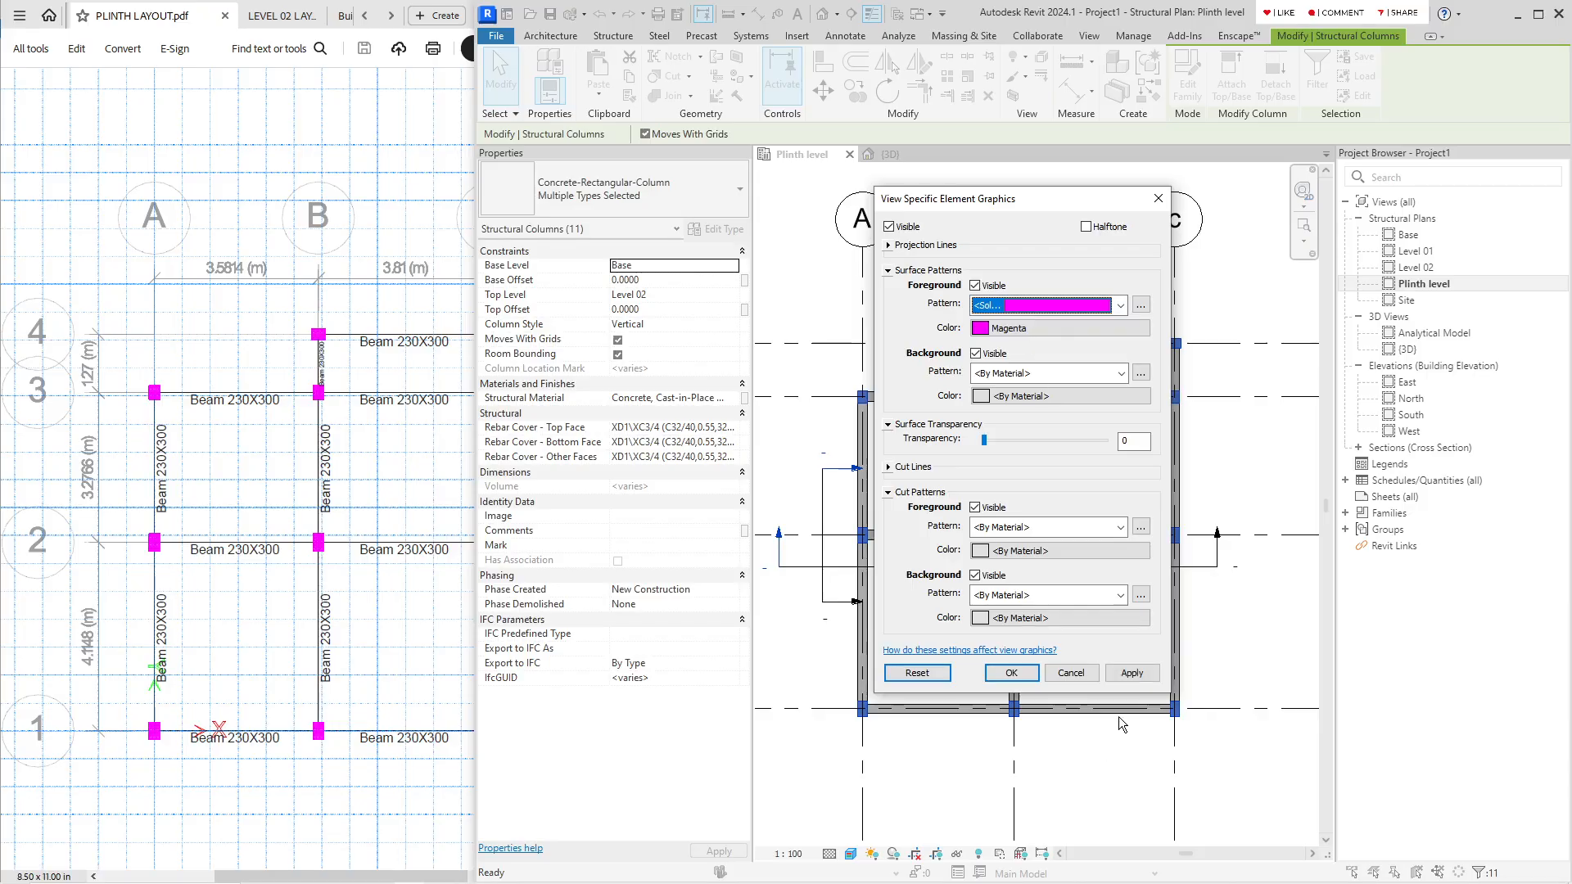
pyautogui.click(1132, 673)
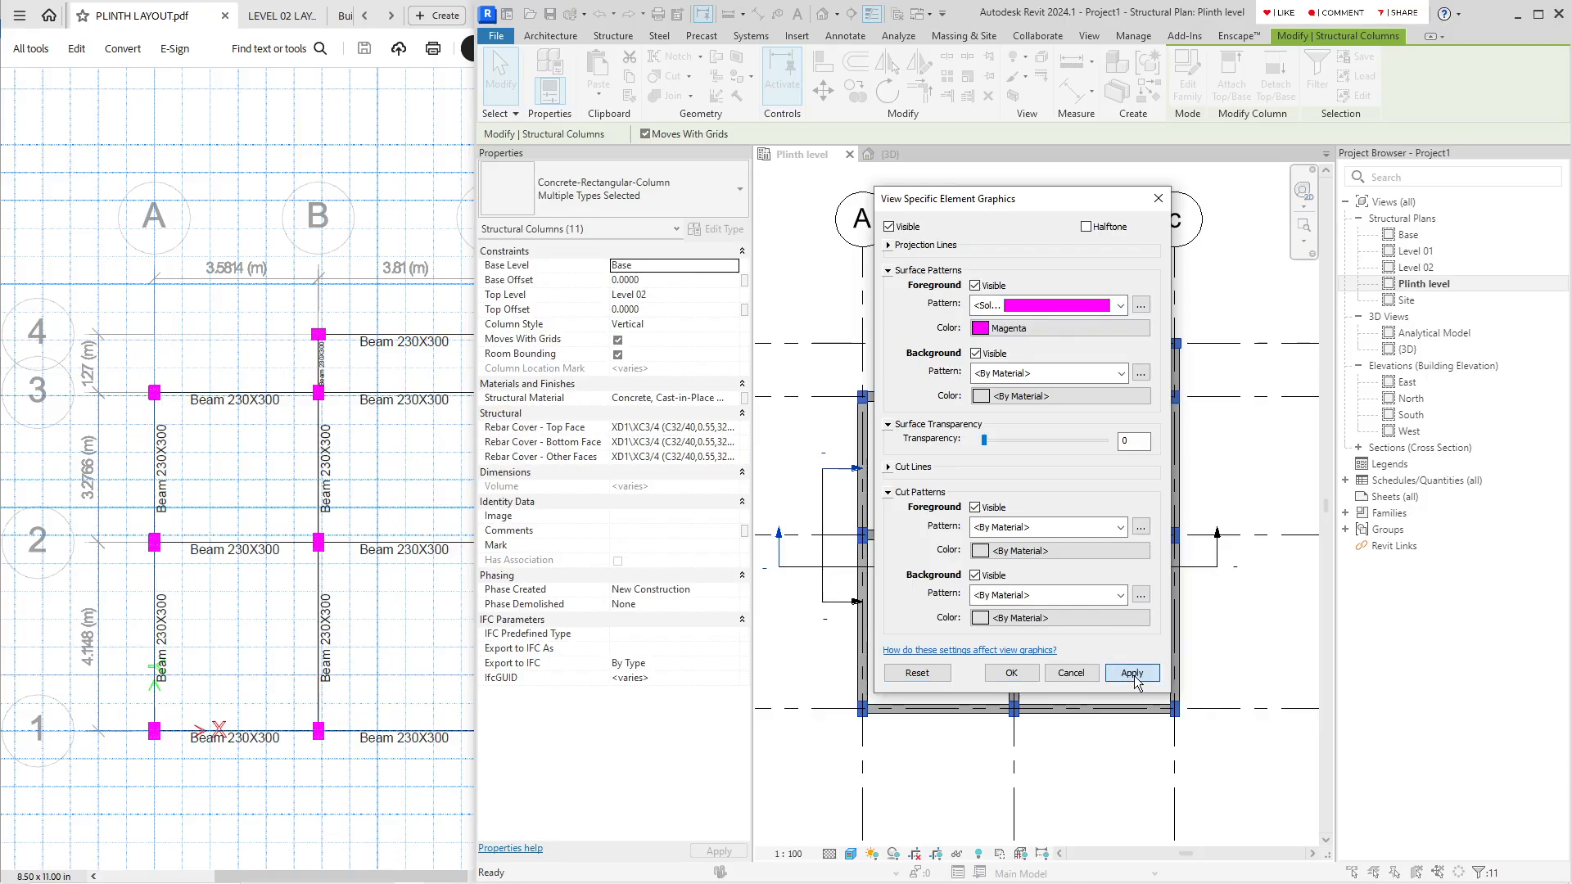
# Step: Override the selected columns' surface background pattern with a Magenta Solid fill in the element graphics and apply it
pyautogui.click(1010, 374)
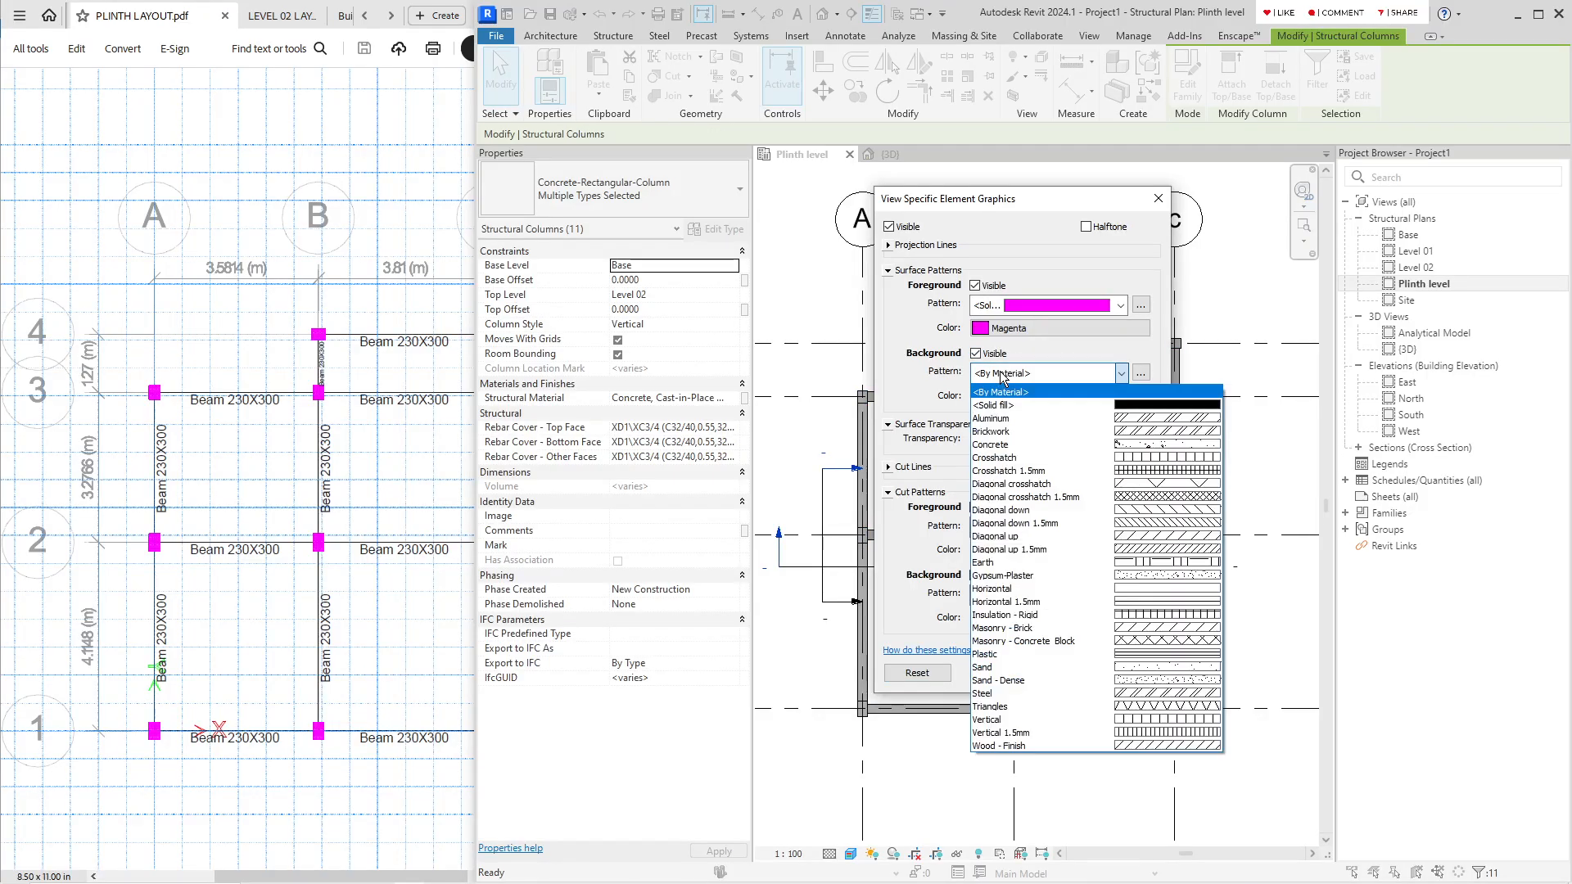
pyautogui.click(1013, 408)
pyautogui.click(1012, 398)
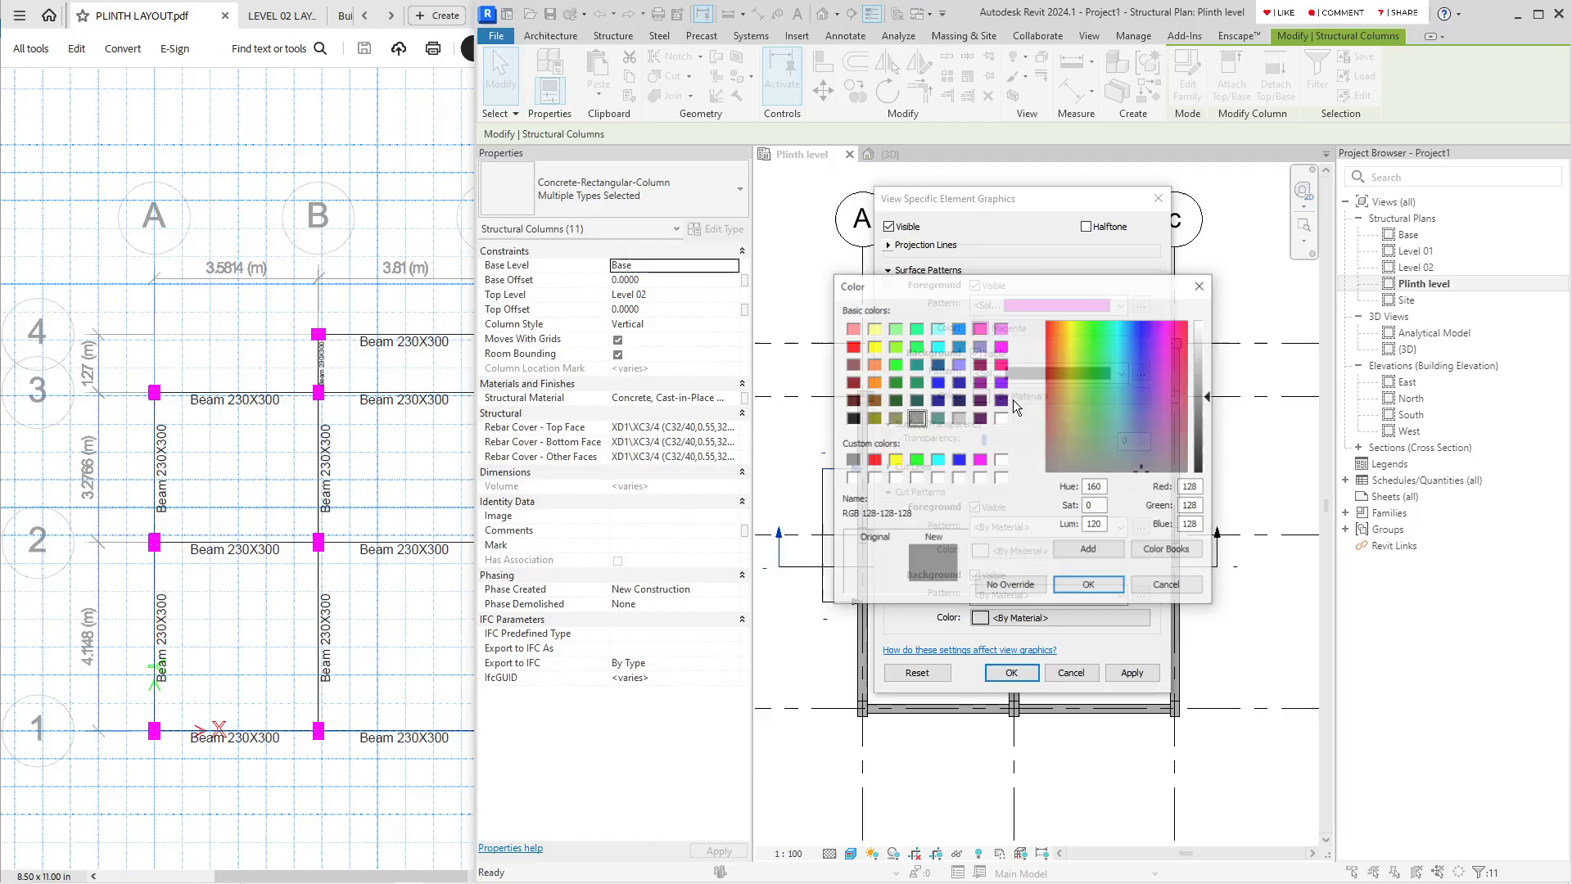
pyautogui.click(1002, 346)
pyautogui.click(1102, 589)
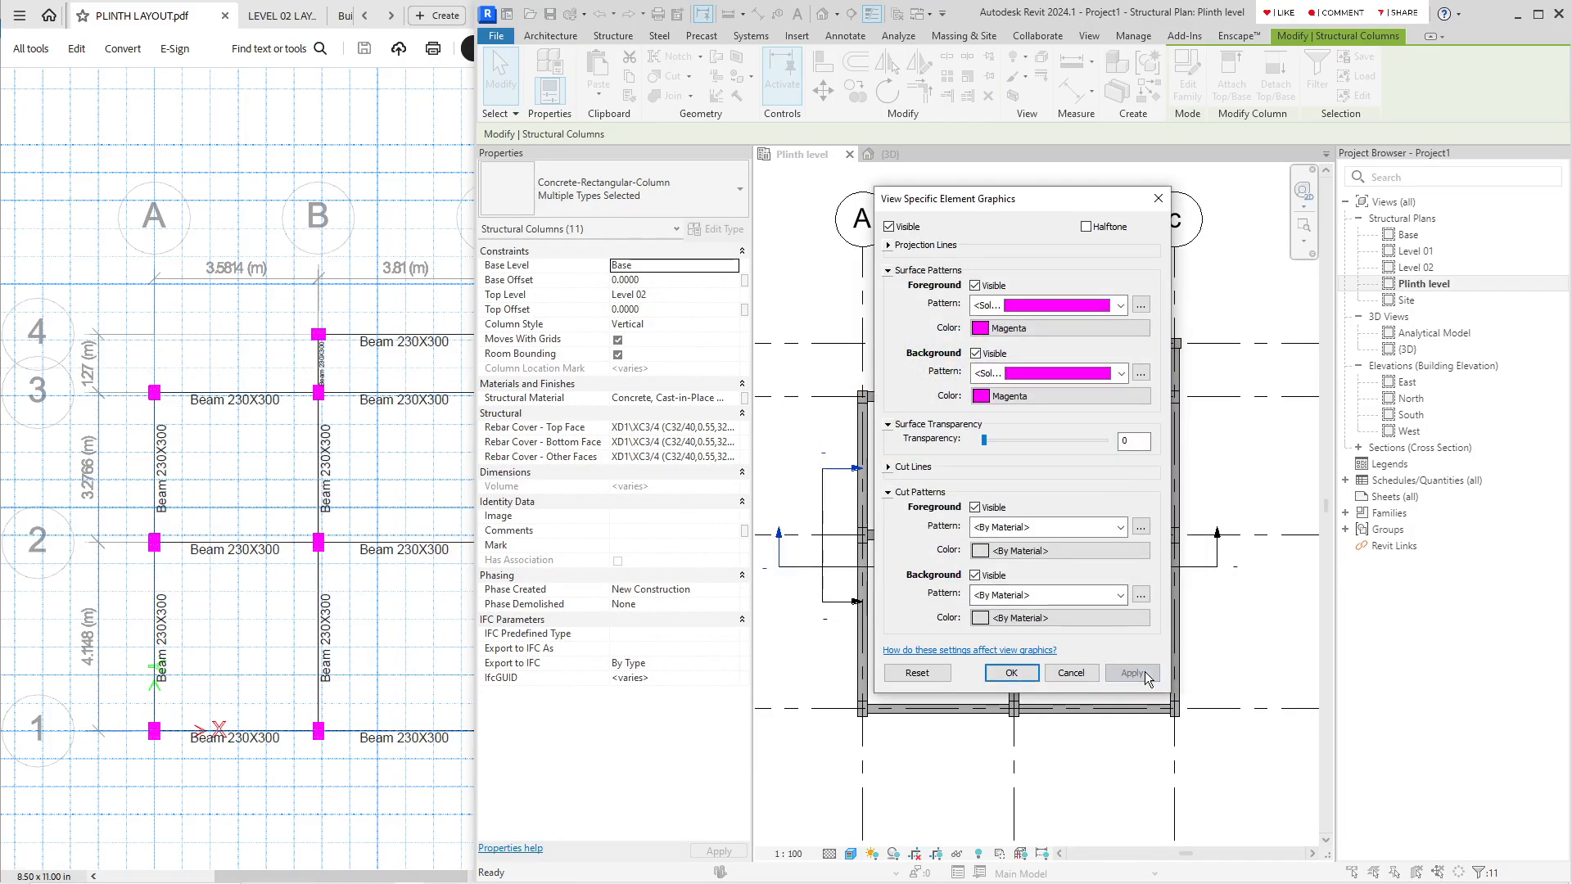
# Step: Override the selected columns' cut foreground pattern with a Magenta Solid fill and apply it
pyautogui.click(996, 534)
pyautogui.click(1075, 170)
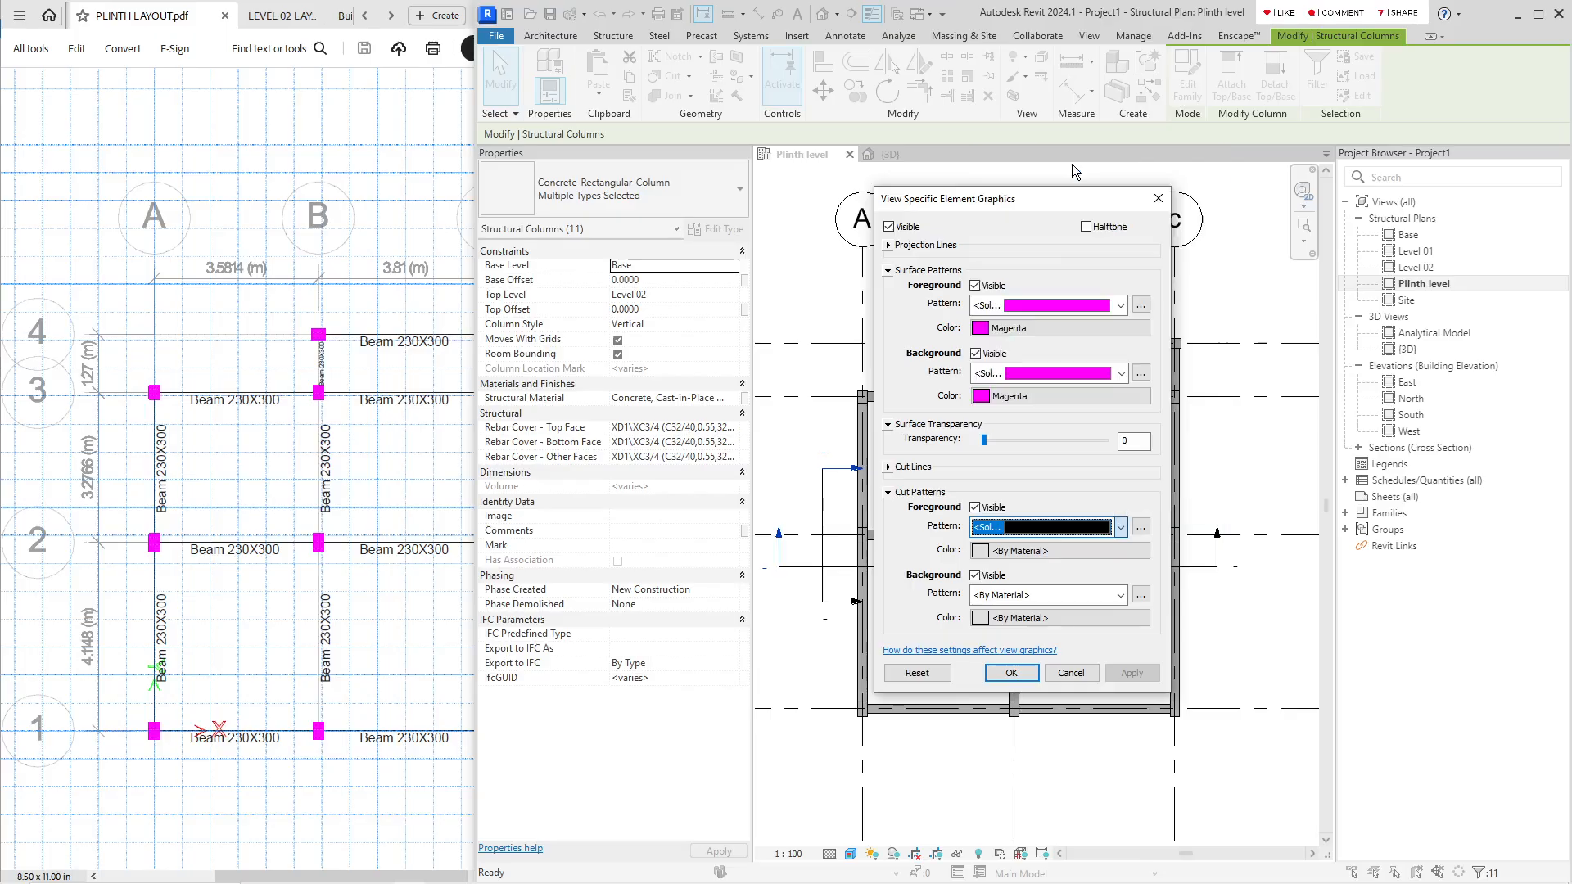
pyautogui.click(1020, 550)
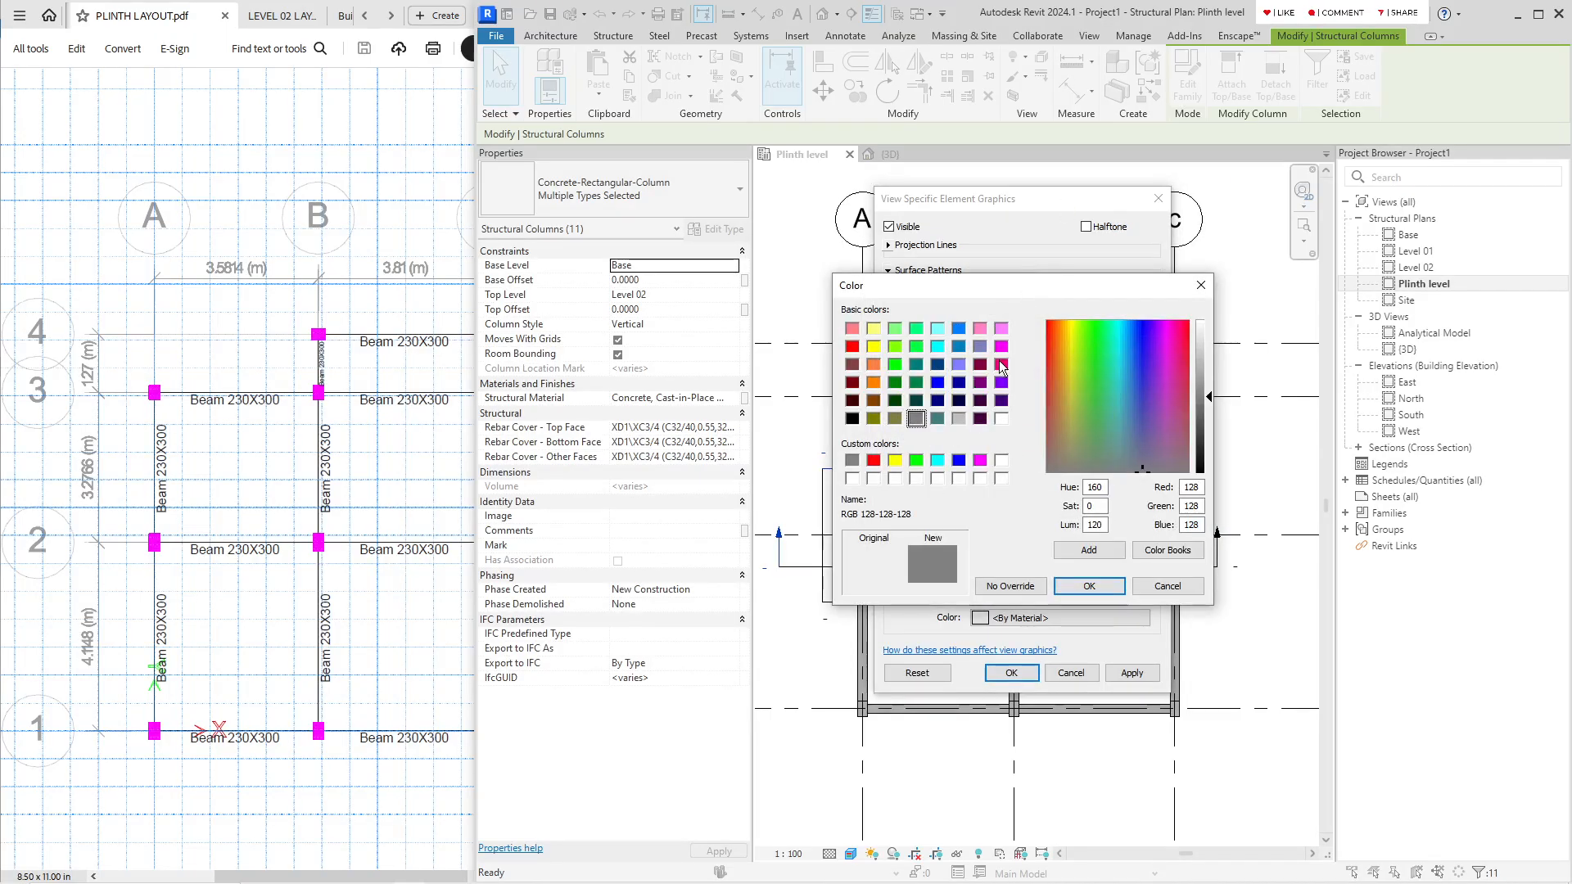
pyautogui.click(1001, 346)
pyautogui.click(1090, 586)
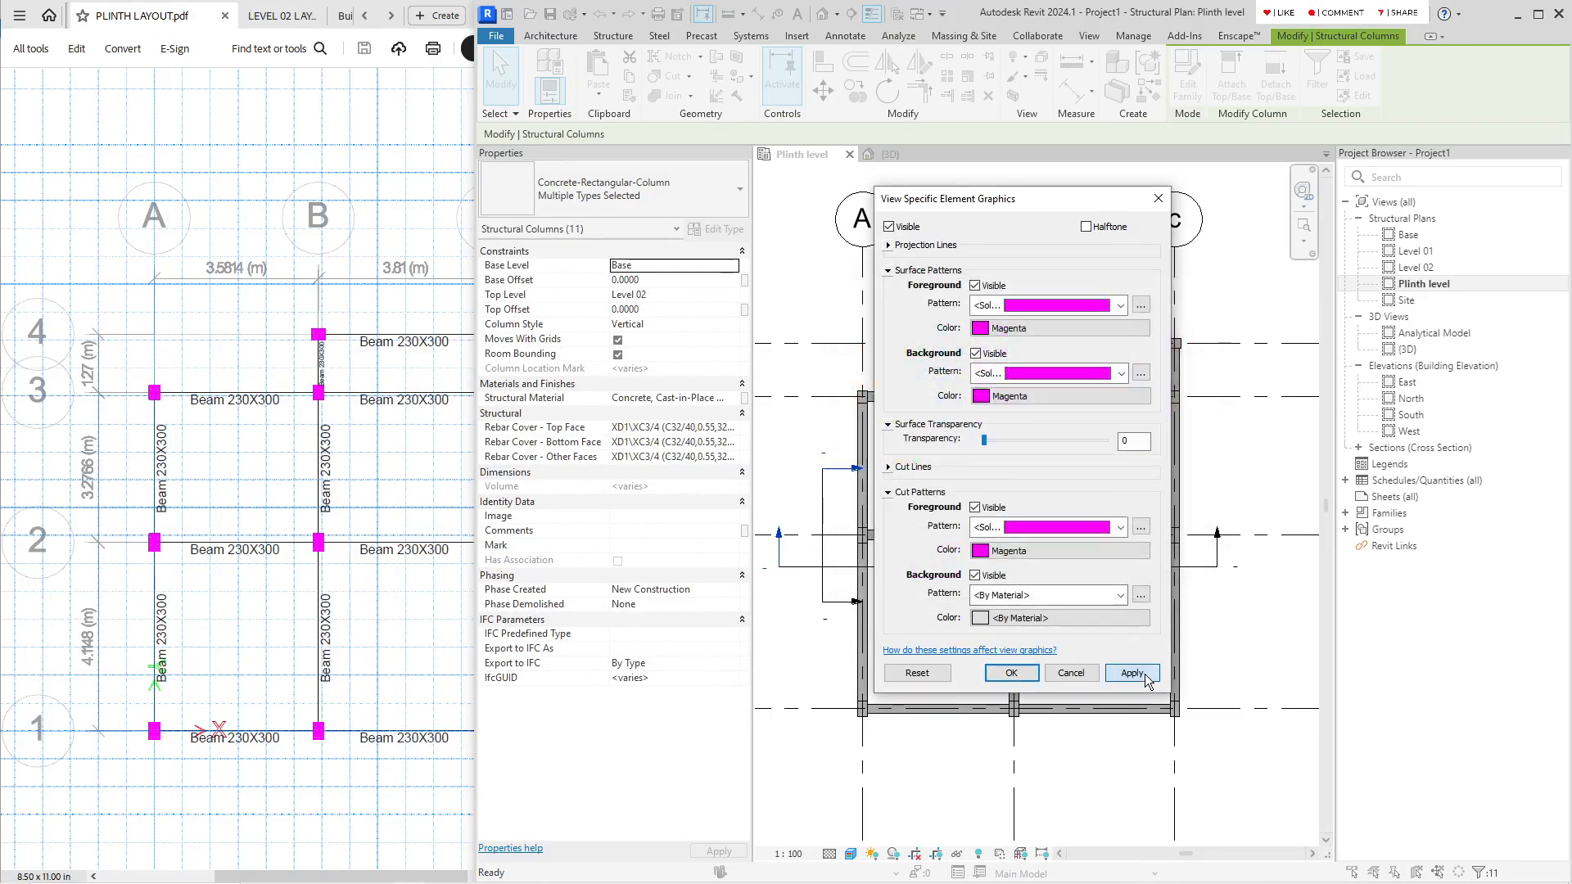
# Step: Override the selected columns' cut background pattern with a Magenta Solid fill and accept the graphics overrides
pyautogui.click(1035, 595)
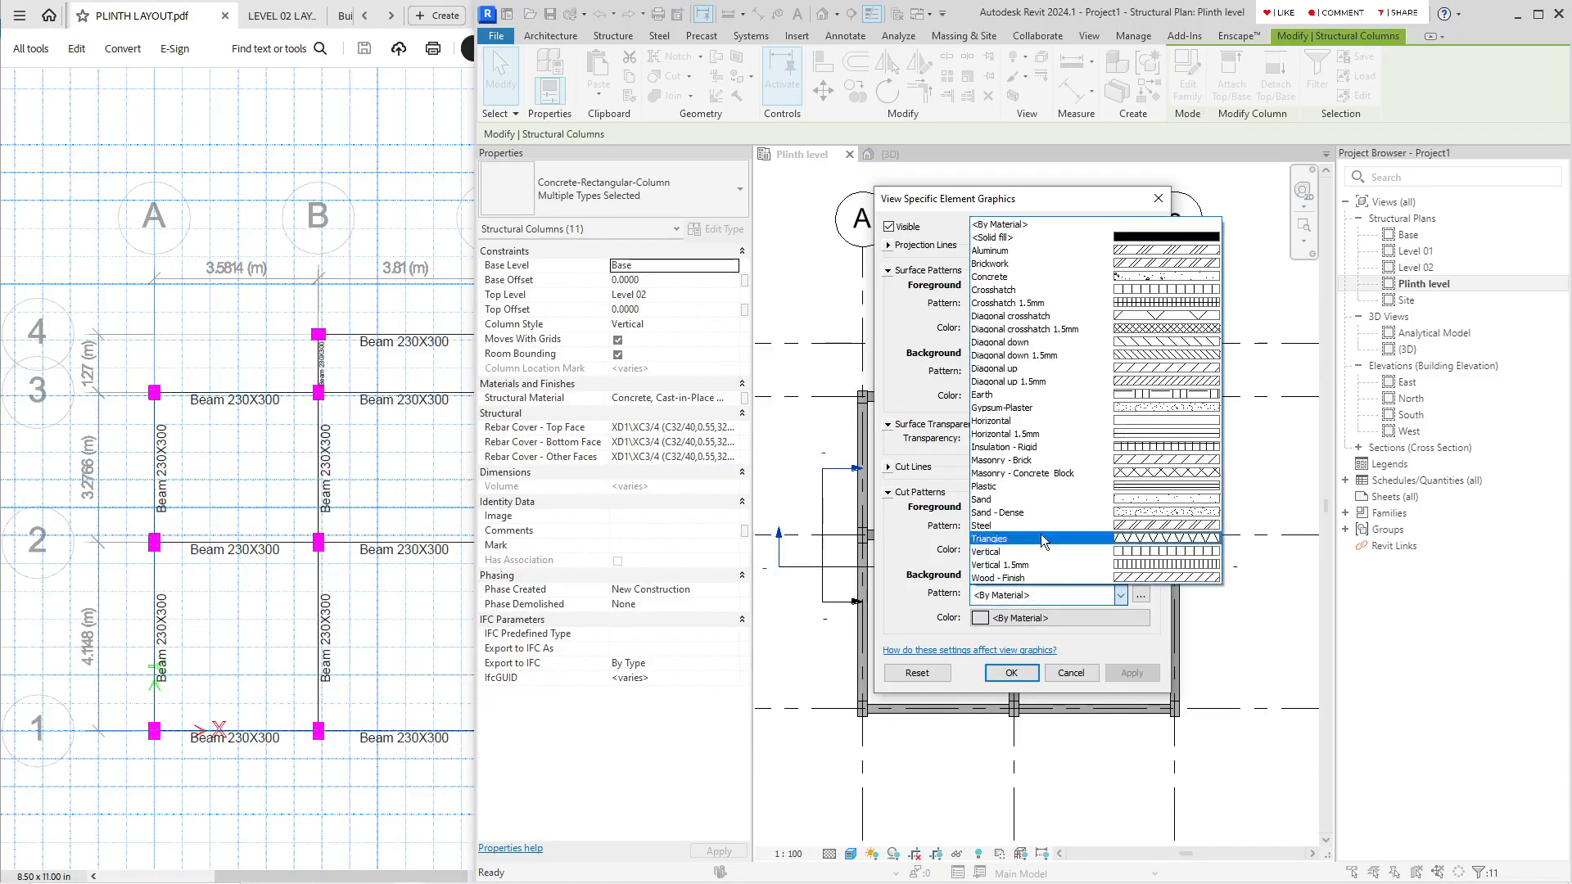
pyautogui.click(997, 309)
pyautogui.click(1020, 618)
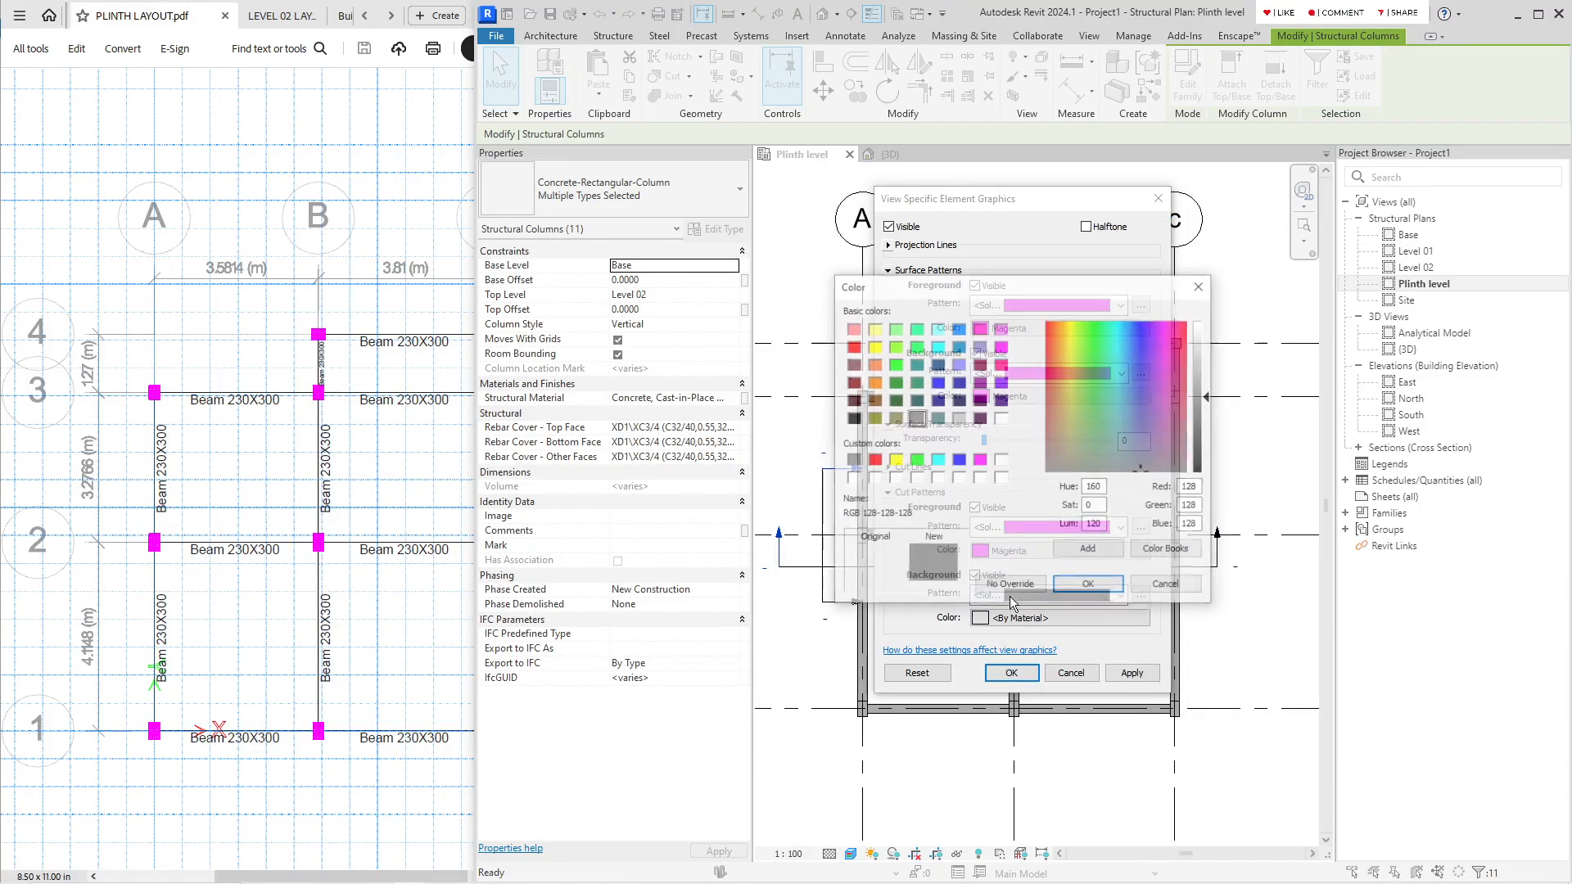
pyautogui.click(1002, 346)
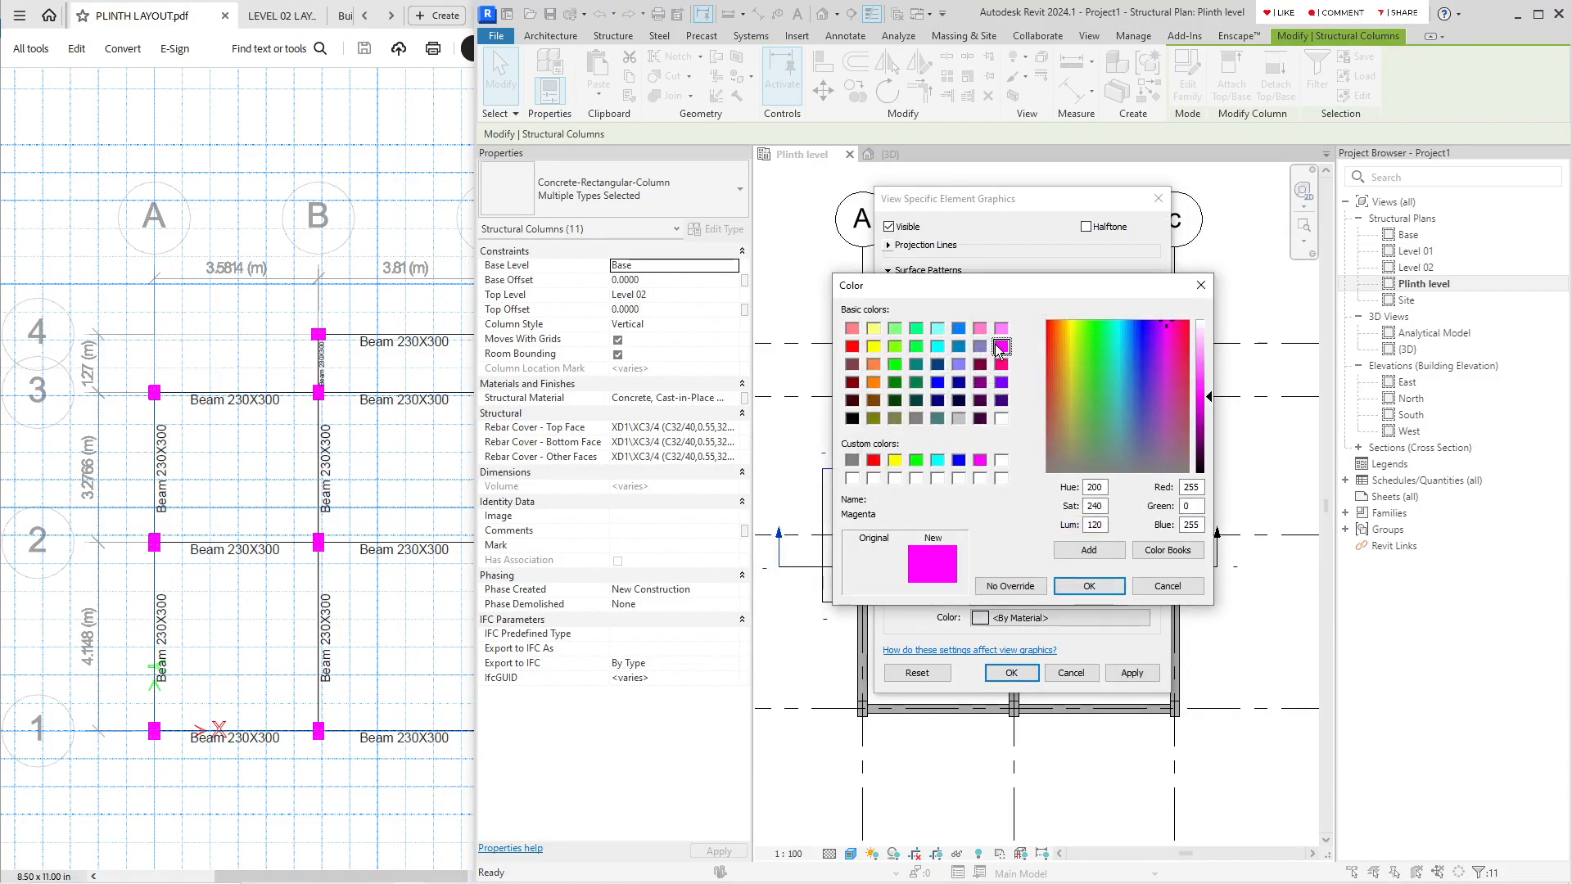
pyautogui.click(1090, 586)
pyautogui.click(1011, 673)
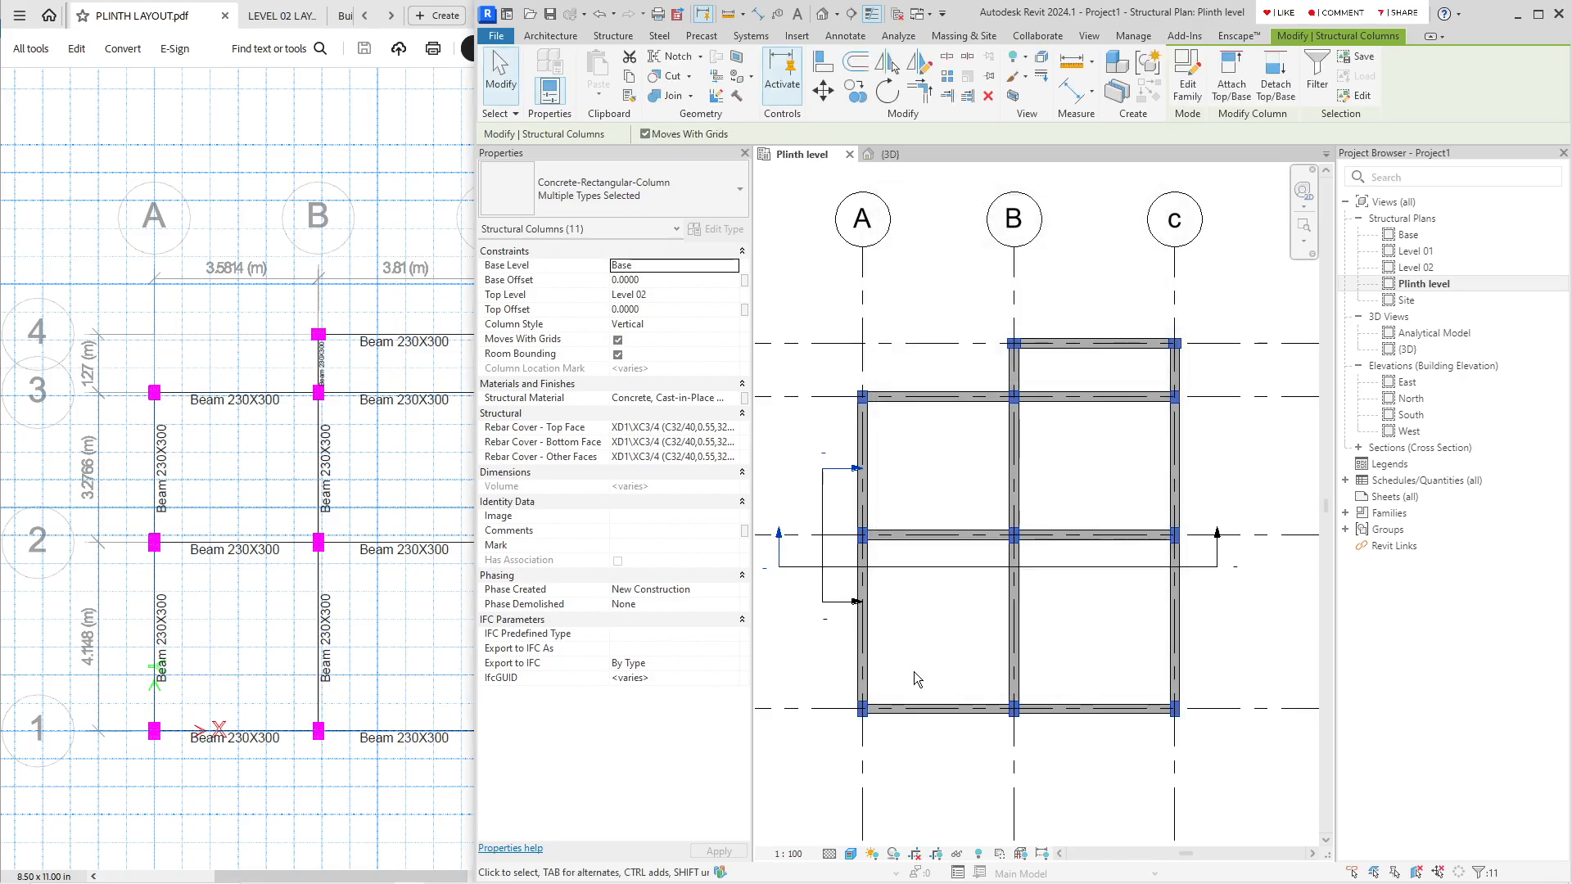
# Step: Clear the column selection and set the Plinth level plan's visual style to Shaded
pyautogui.scroll(3, 912, 670)
pyautogui.click(910, 666)
pyautogui.click(851, 854)
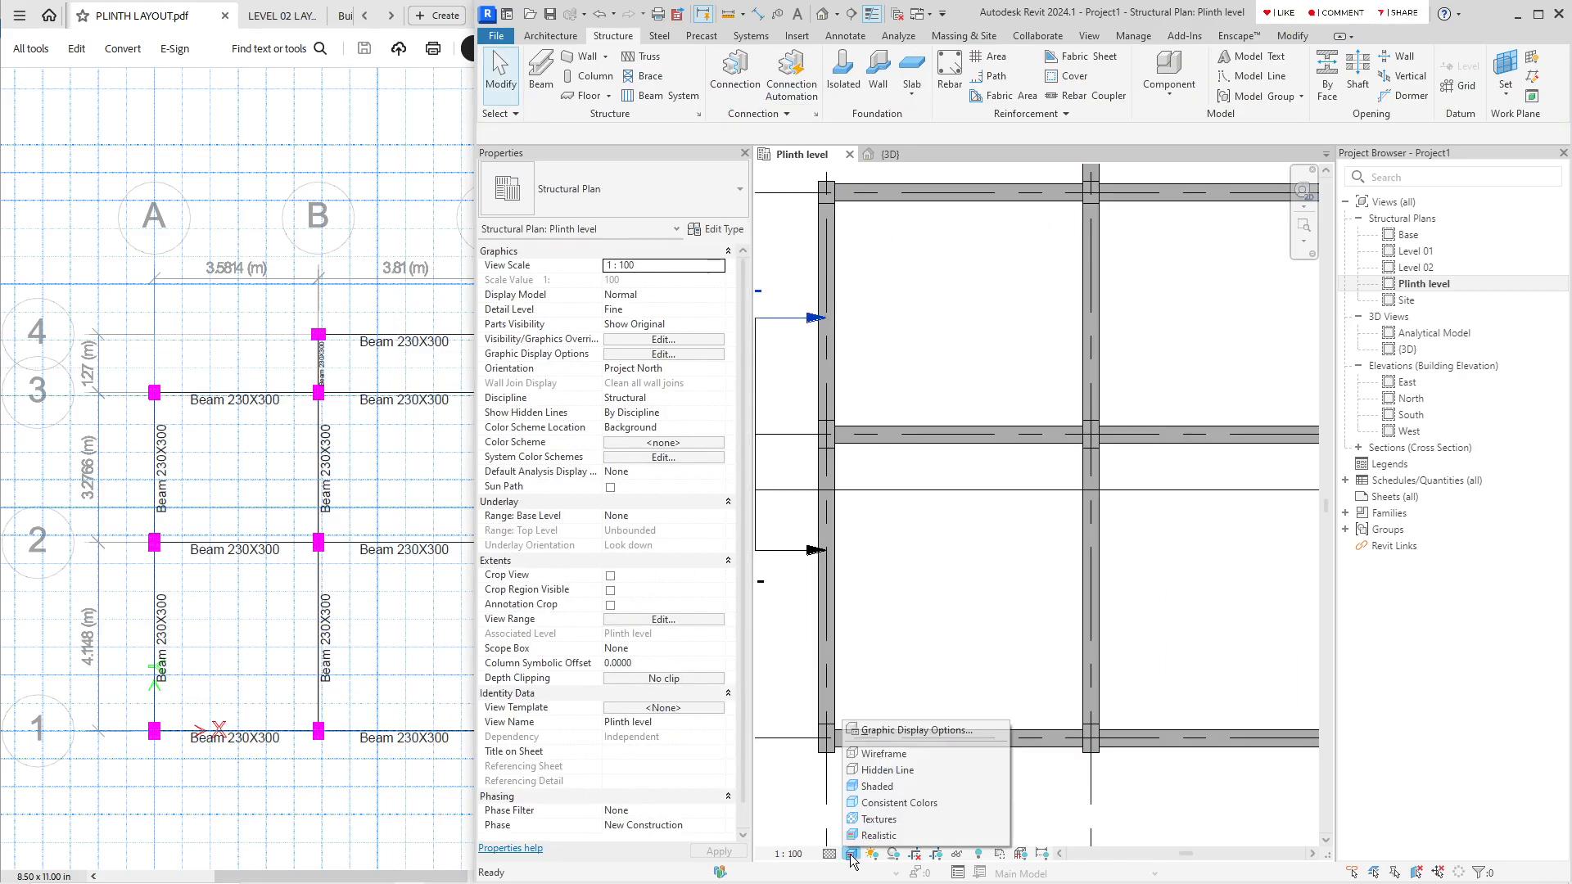
pyautogui.click(861, 836)
pyautogui.click(850, 854)
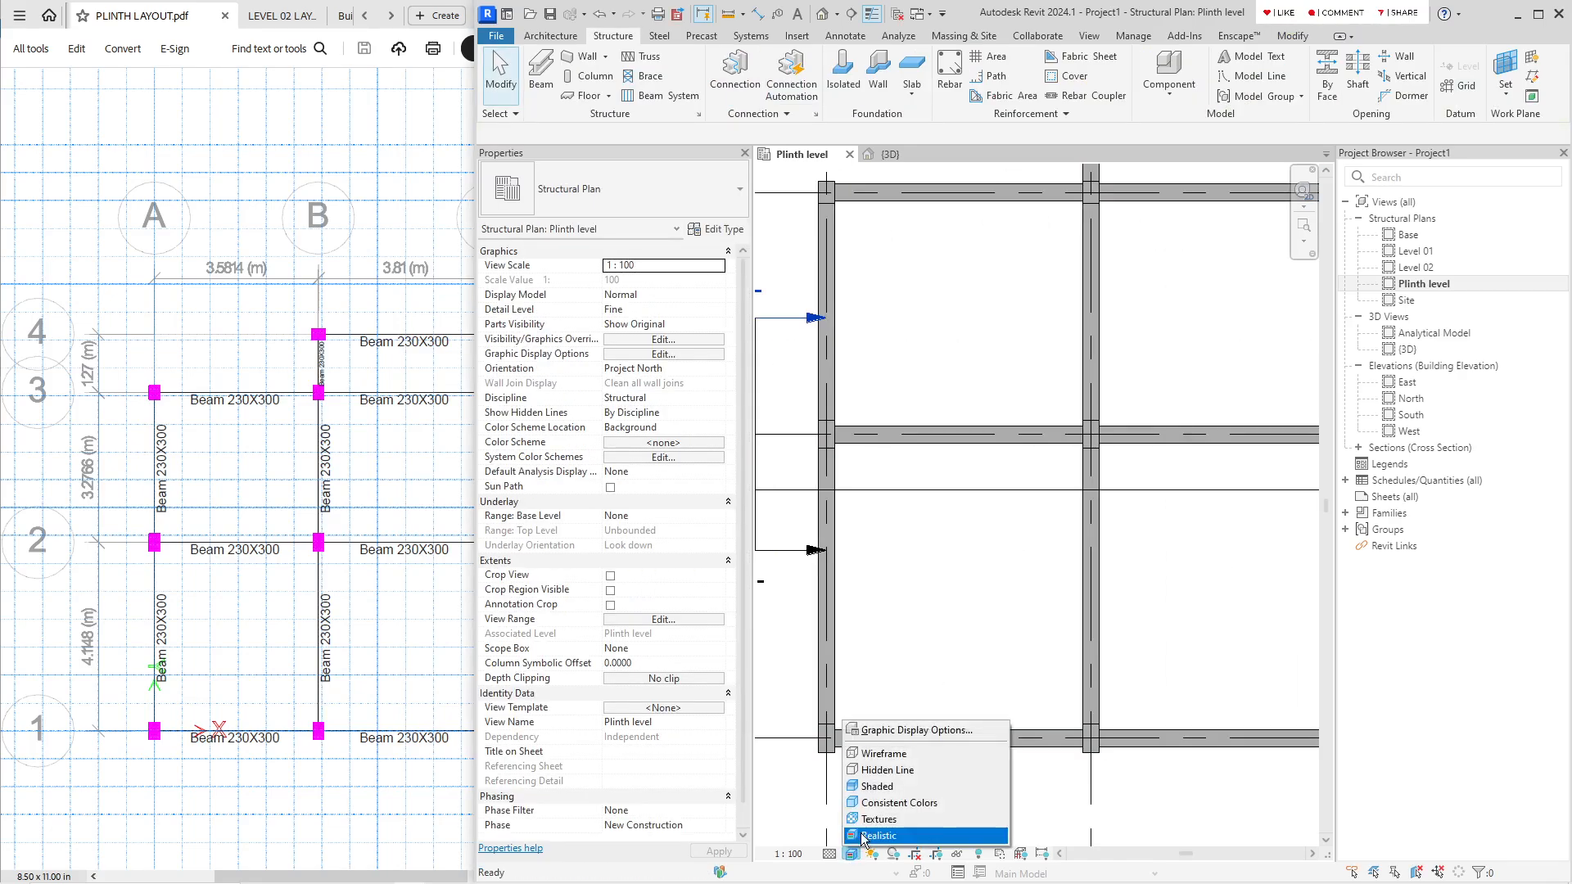
pyautogui.click(866, 791)
pyautogui.scroll(-5, 867, 789)
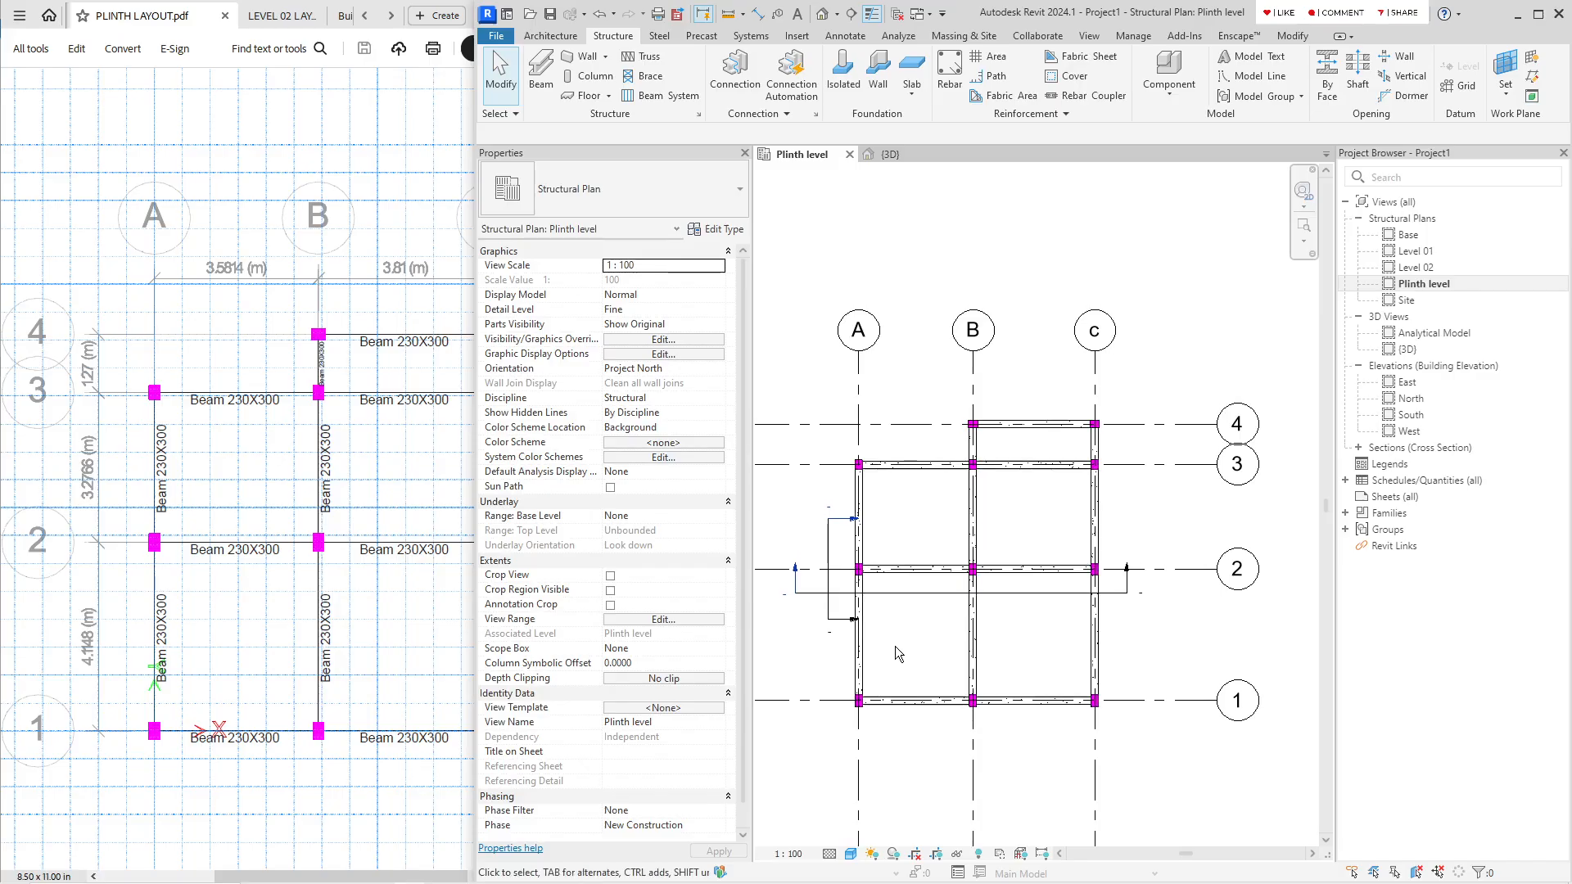
pyautogui.scroll(3, 901, 631)
pyautogui.moveTo(908, 616); pyautogui.dragTo(930, 548, button='middle')
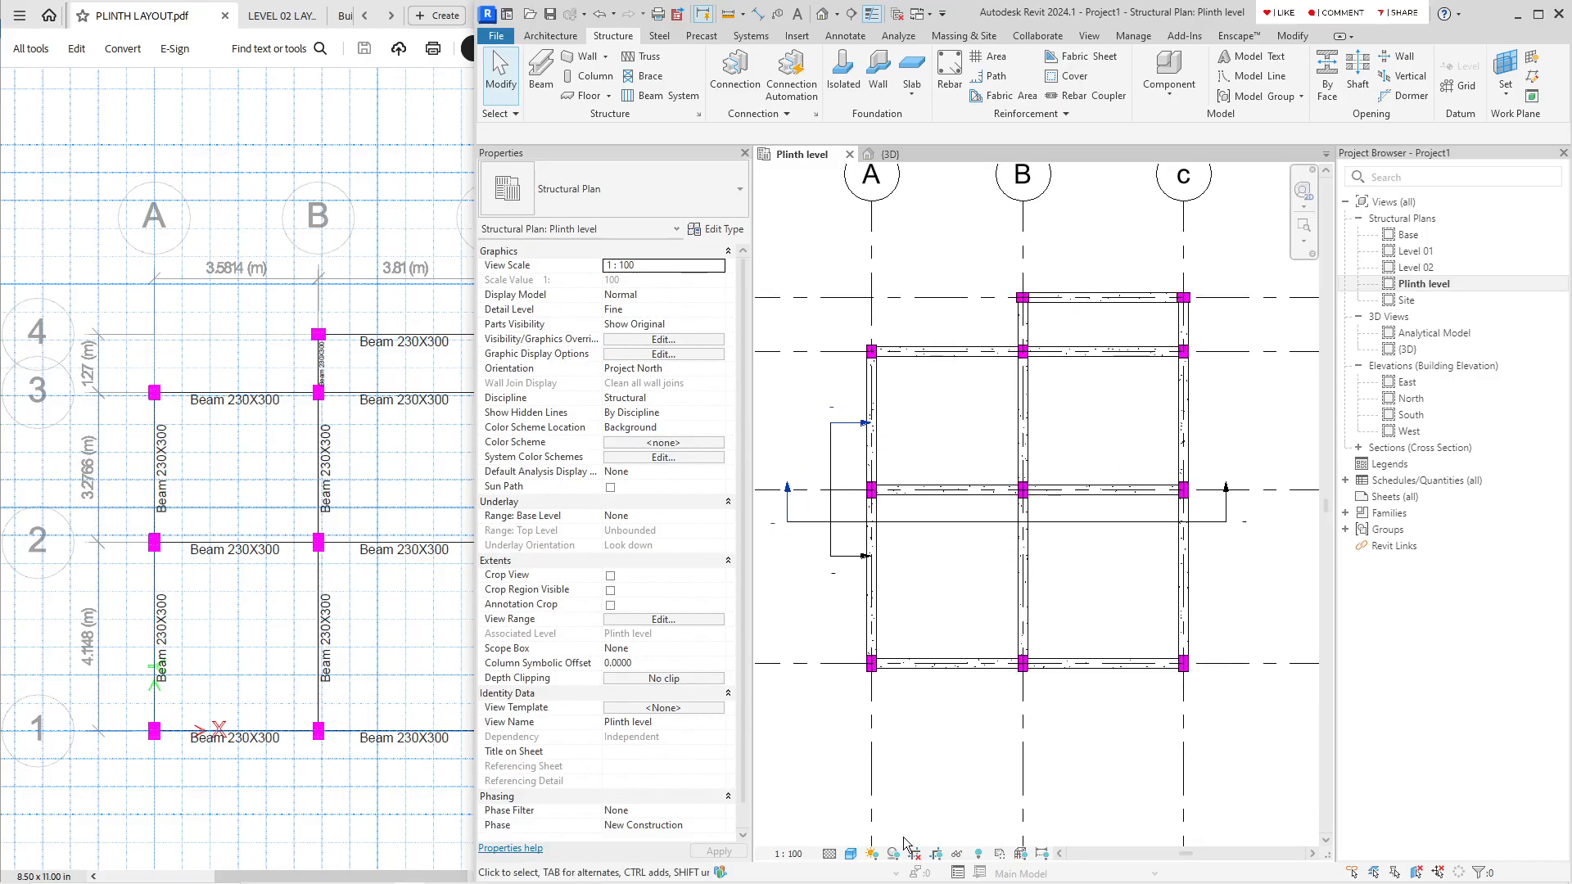
# Step: Reapply the Shaded visual style and select the beam on grid 3 between grids A and B
pyautogui.click(852, 854)
pyautogui.click(868, 789)
pyautogui.moveTo(984, 437); pyautogui.dragTo(975, 460, button='middle')
pyautogui.scroll(2, 957, 442)
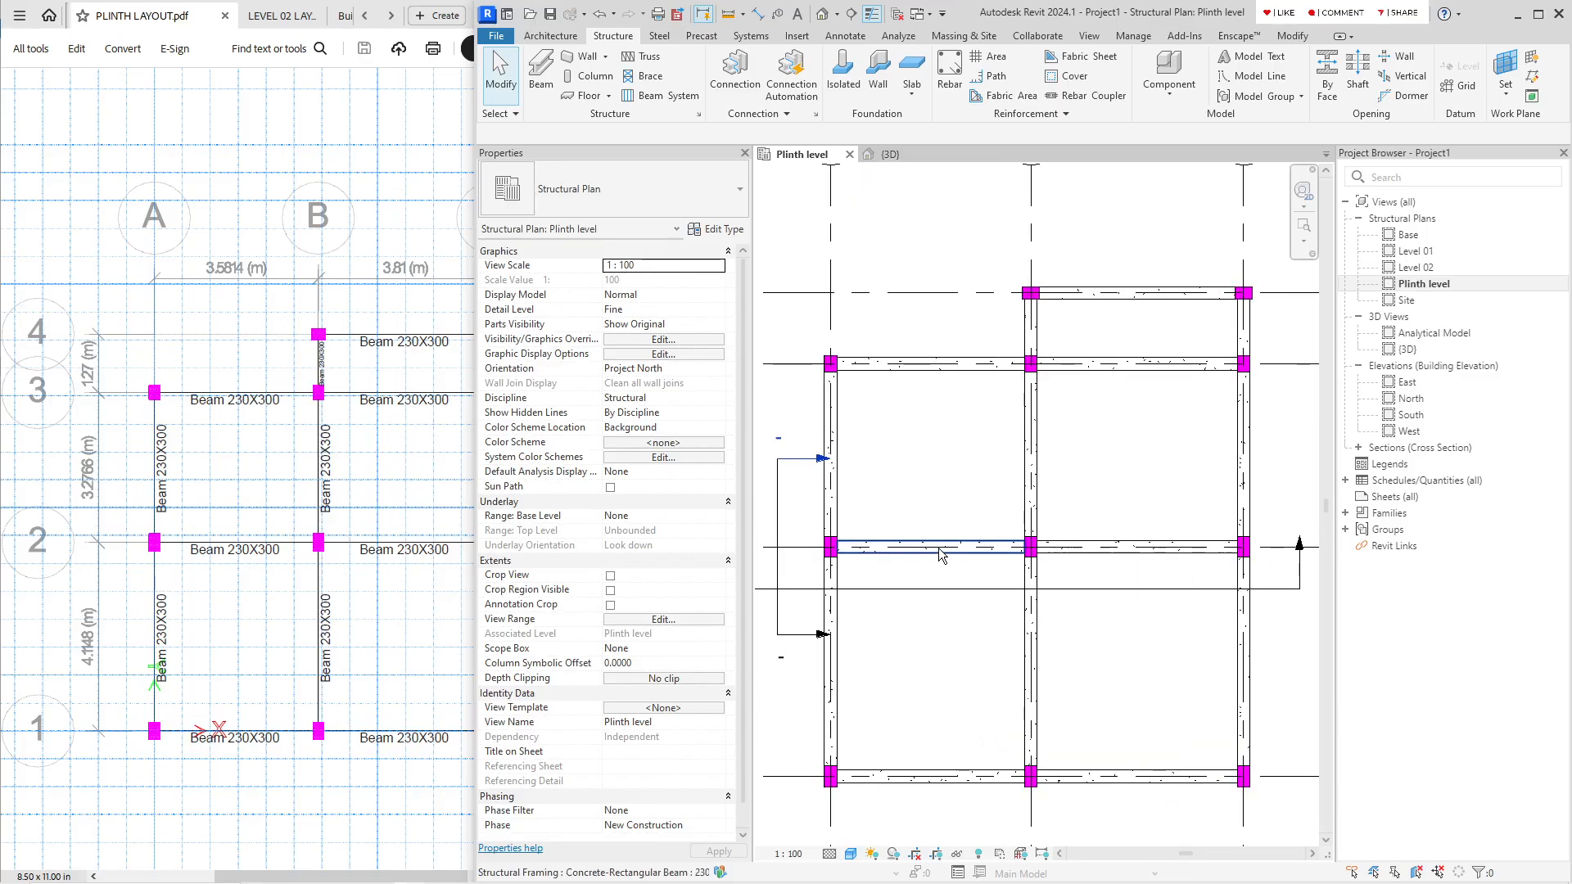
pyautogui.click(921, 365)
pyautogui.click(913, 375)
pyautogui.click(923, 368)
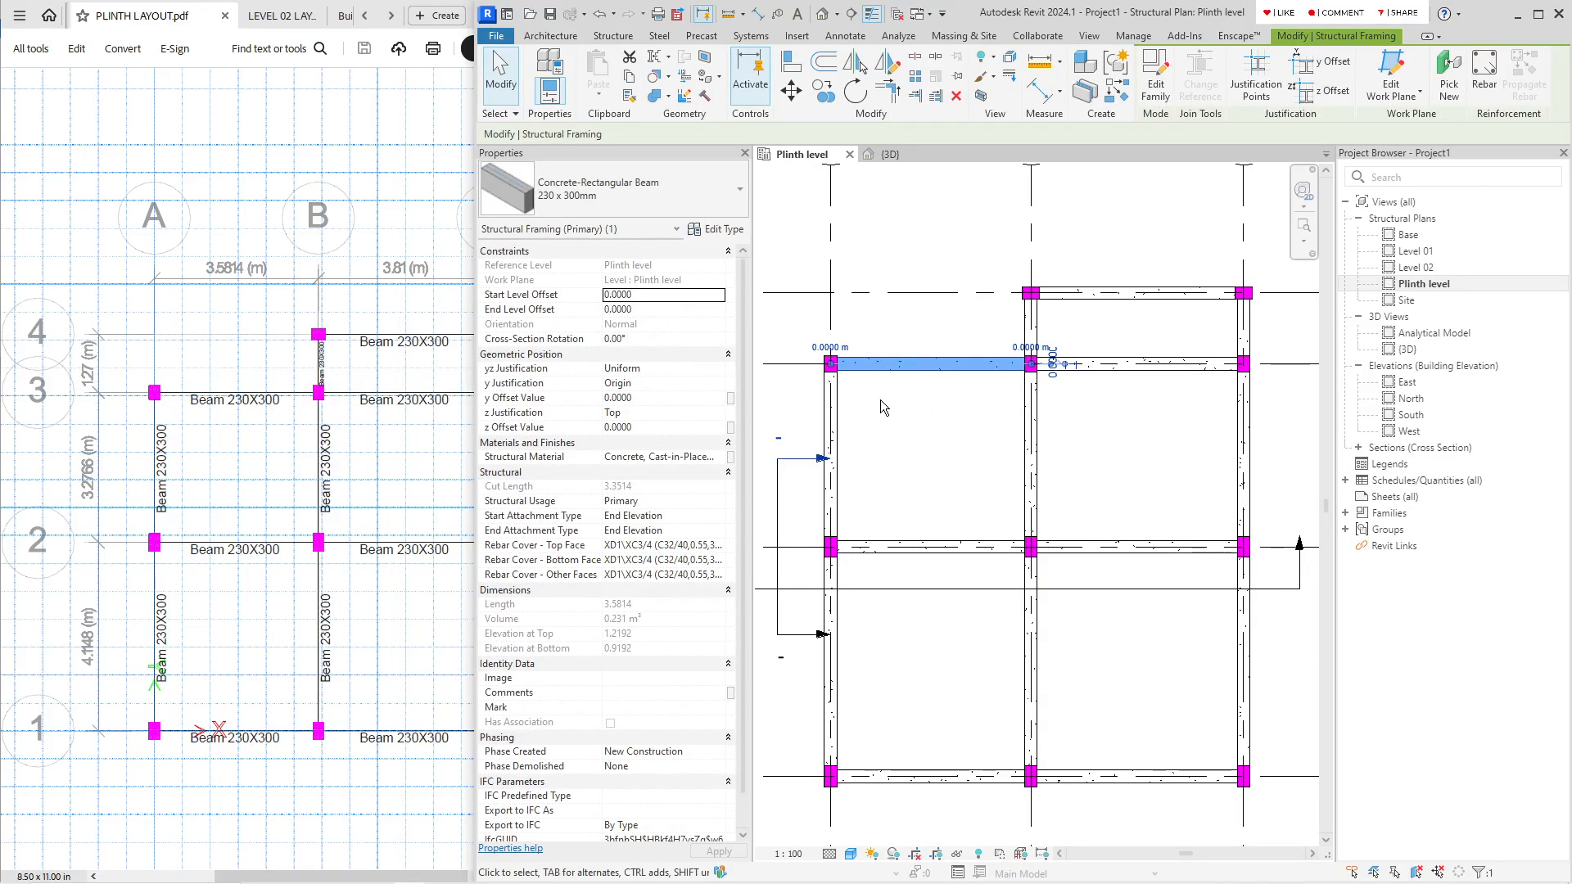
# Step: Clear the beam selection and try the Fine and Medium detail levels before setting the plan to Coarse
pyautogui.click(829, 856)
pyautogui.click(847, 837)
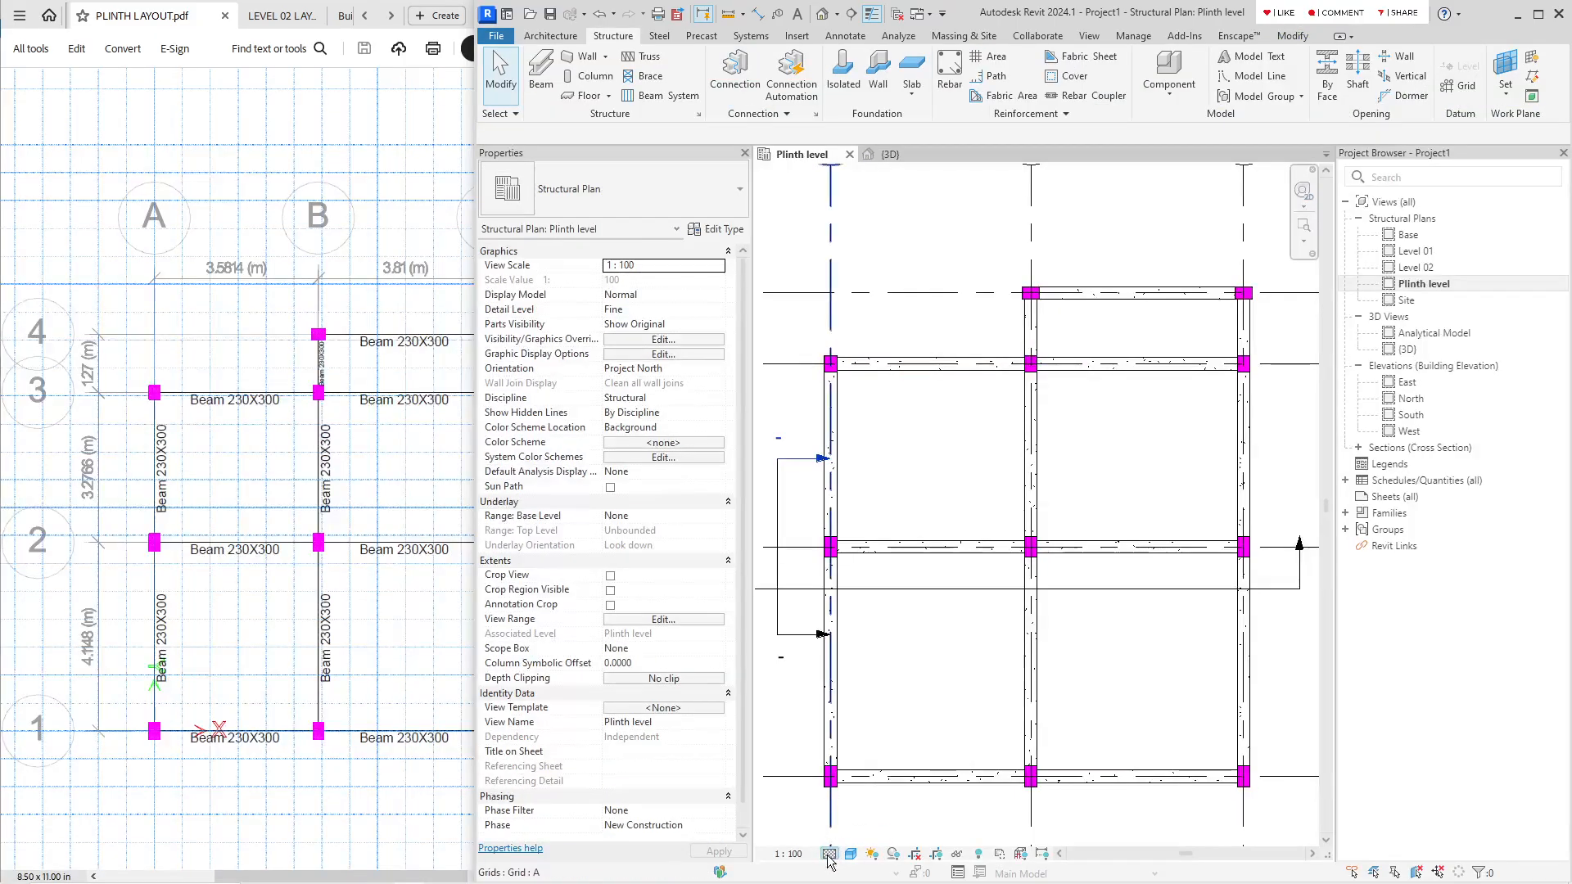
pyautogui.click(830, 856)
pyautogui.click(847, 820)
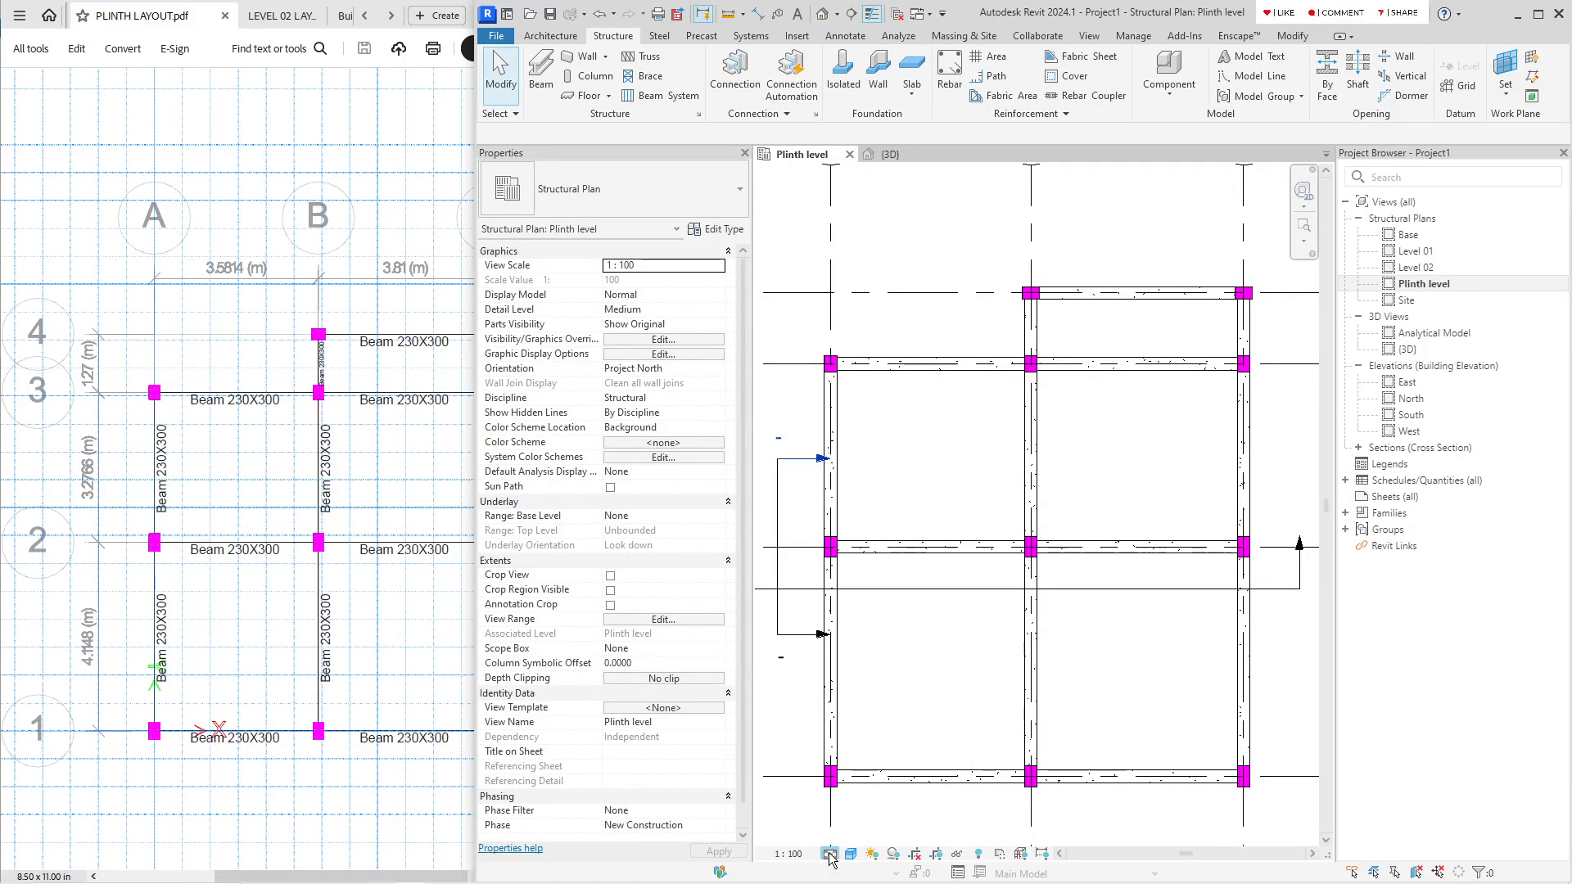
pyautogui.click(831, 855)
pyautogui.click(851, 806)
pyautogui.scroll(-2, 877, 405)
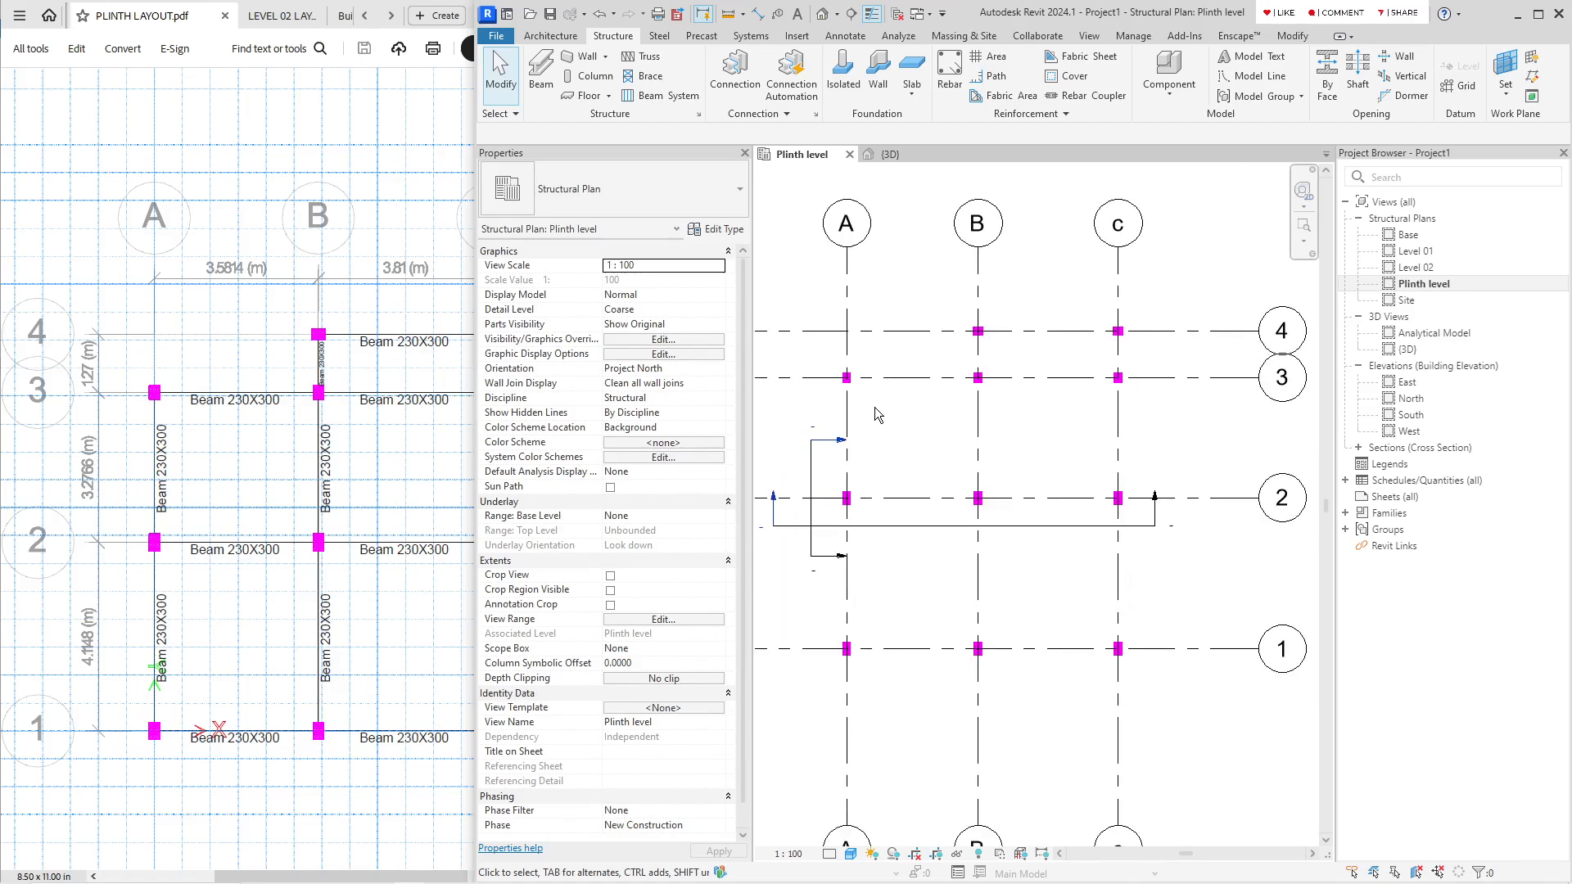
# Step: Examine how the beams display in the Coarse plan, selecting the whole frame with a window and clearing the selection
pyautogui.moveTo(875, 406); pyautogui.dragTo(892, 512, button='middle')
pyautogui.click(861, 393)
pyautogui.scroll(2, 861, 393)
pyautogui.click(857, 389)
pyautogui.scroll(-3, 857, 390)
pyautogui.moveTo(816, 383); pyautogui.dragTo(1126, 720)
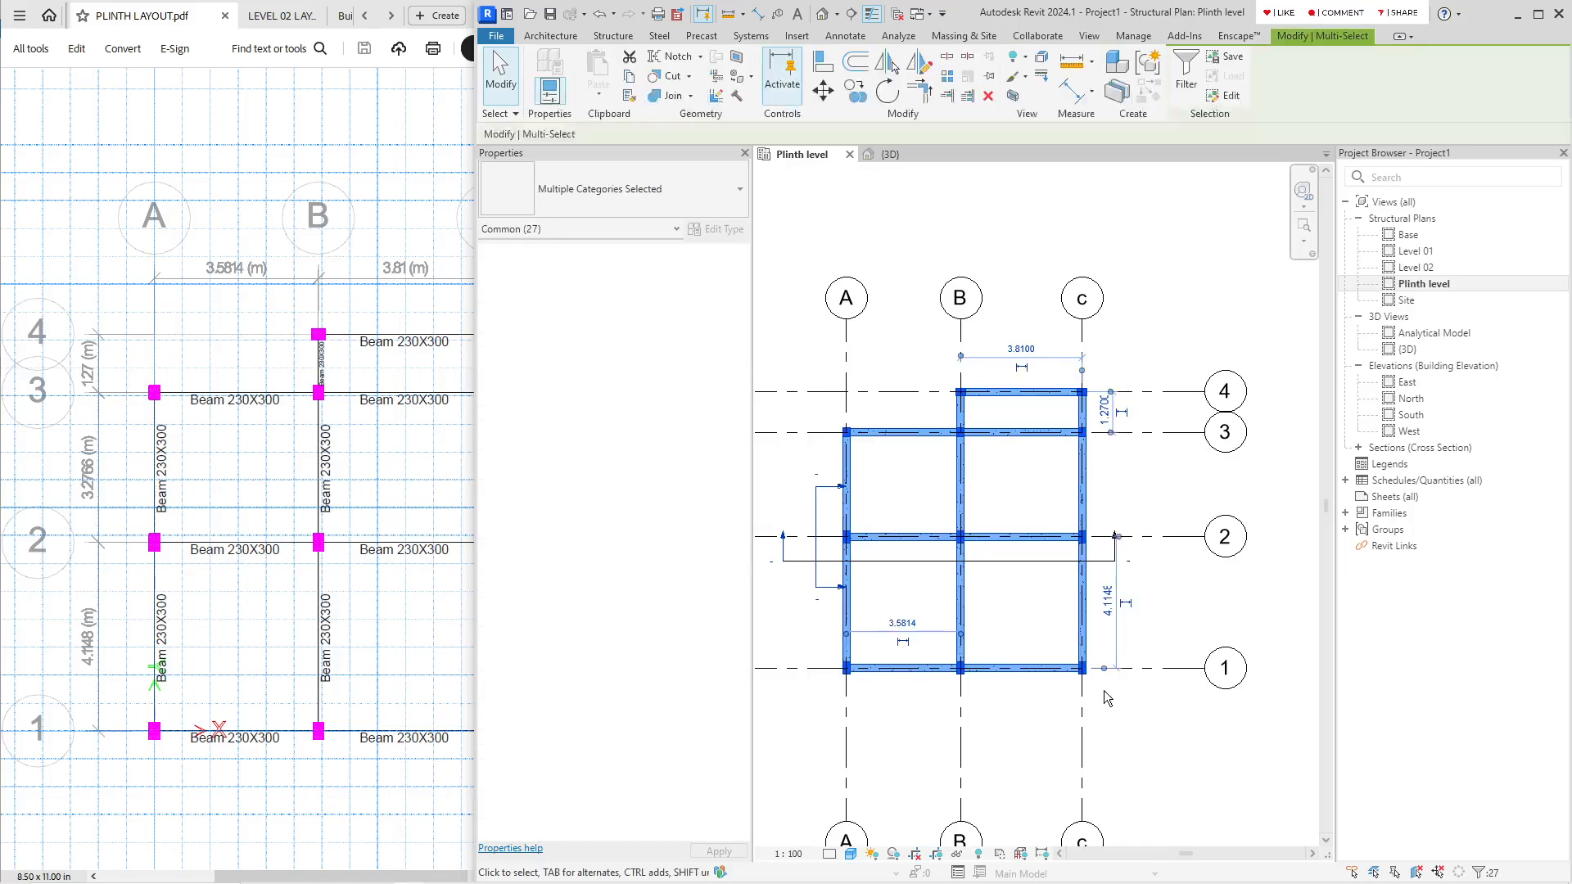
pyautogui.click(901, 498)
pyautogui.moveTo(904, 496)
pyautogui.mouseDown(button='middle')
pyautogui.moveTo(908, 511)
pyautogui.moveTo(931, 493)
pyautogui.mouseUp(button='middle')
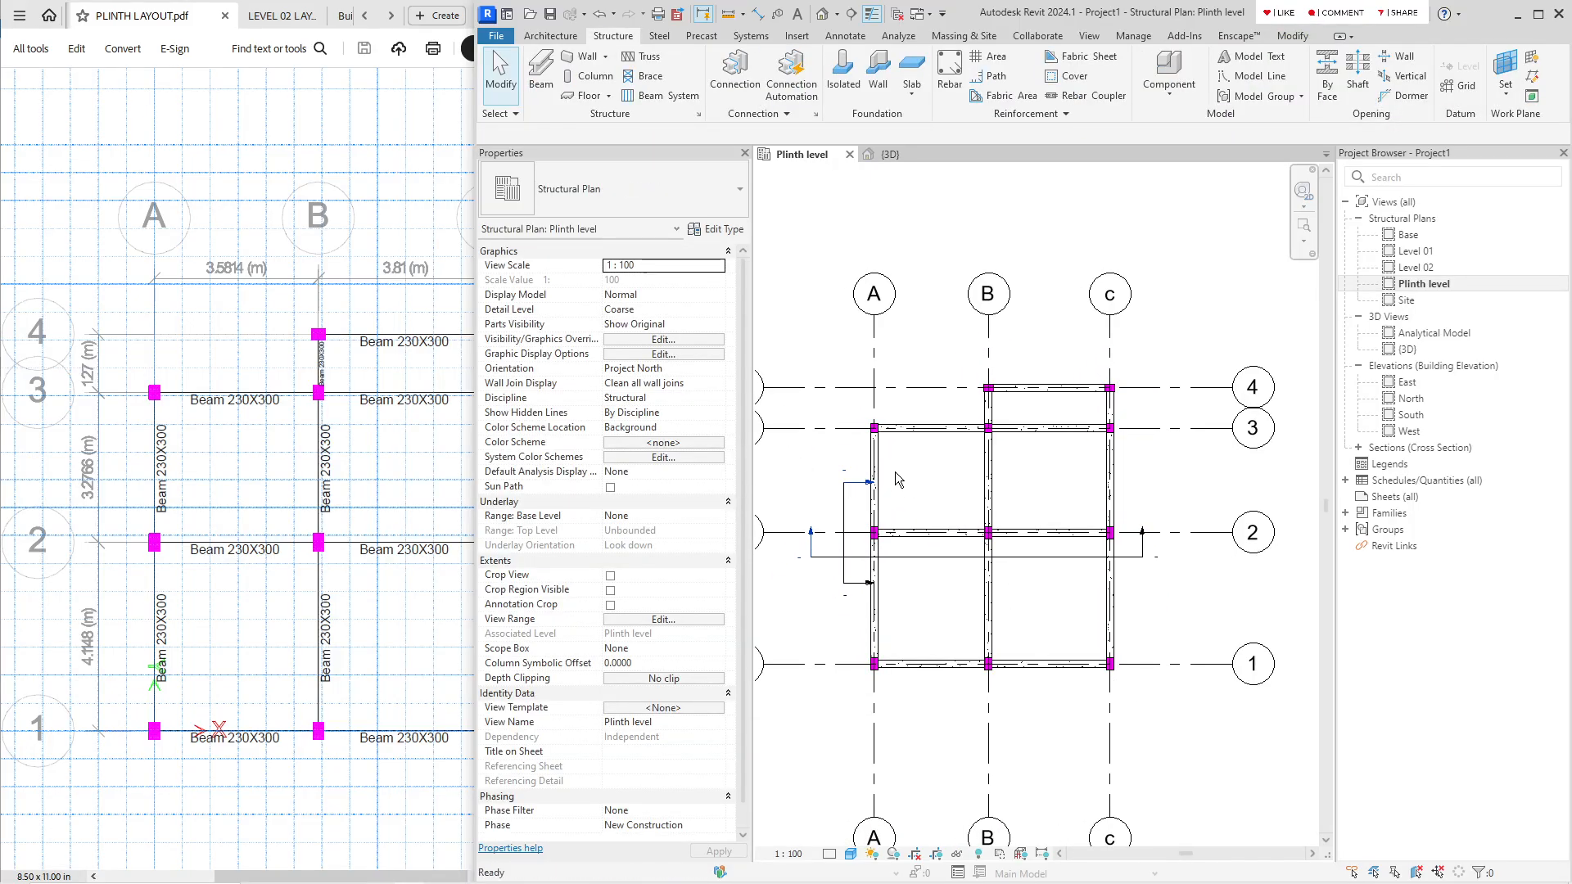
pyautogui.moveTo(903, 492); pyautogui.dragTo(906, 501, button='middle')
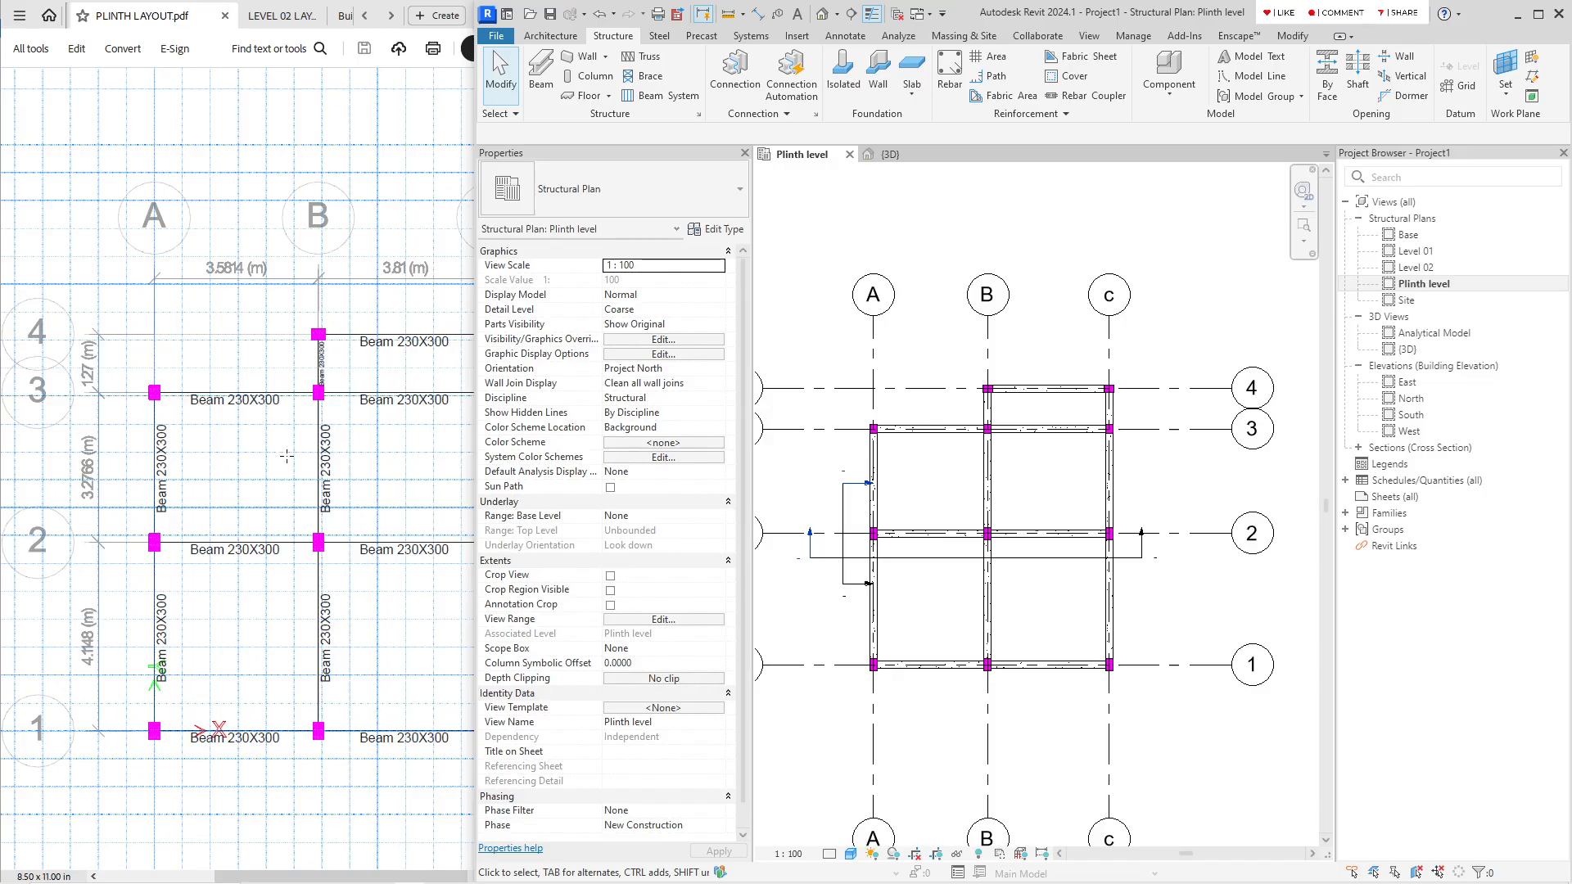
pyautogui.scroll(1, 963, 578)
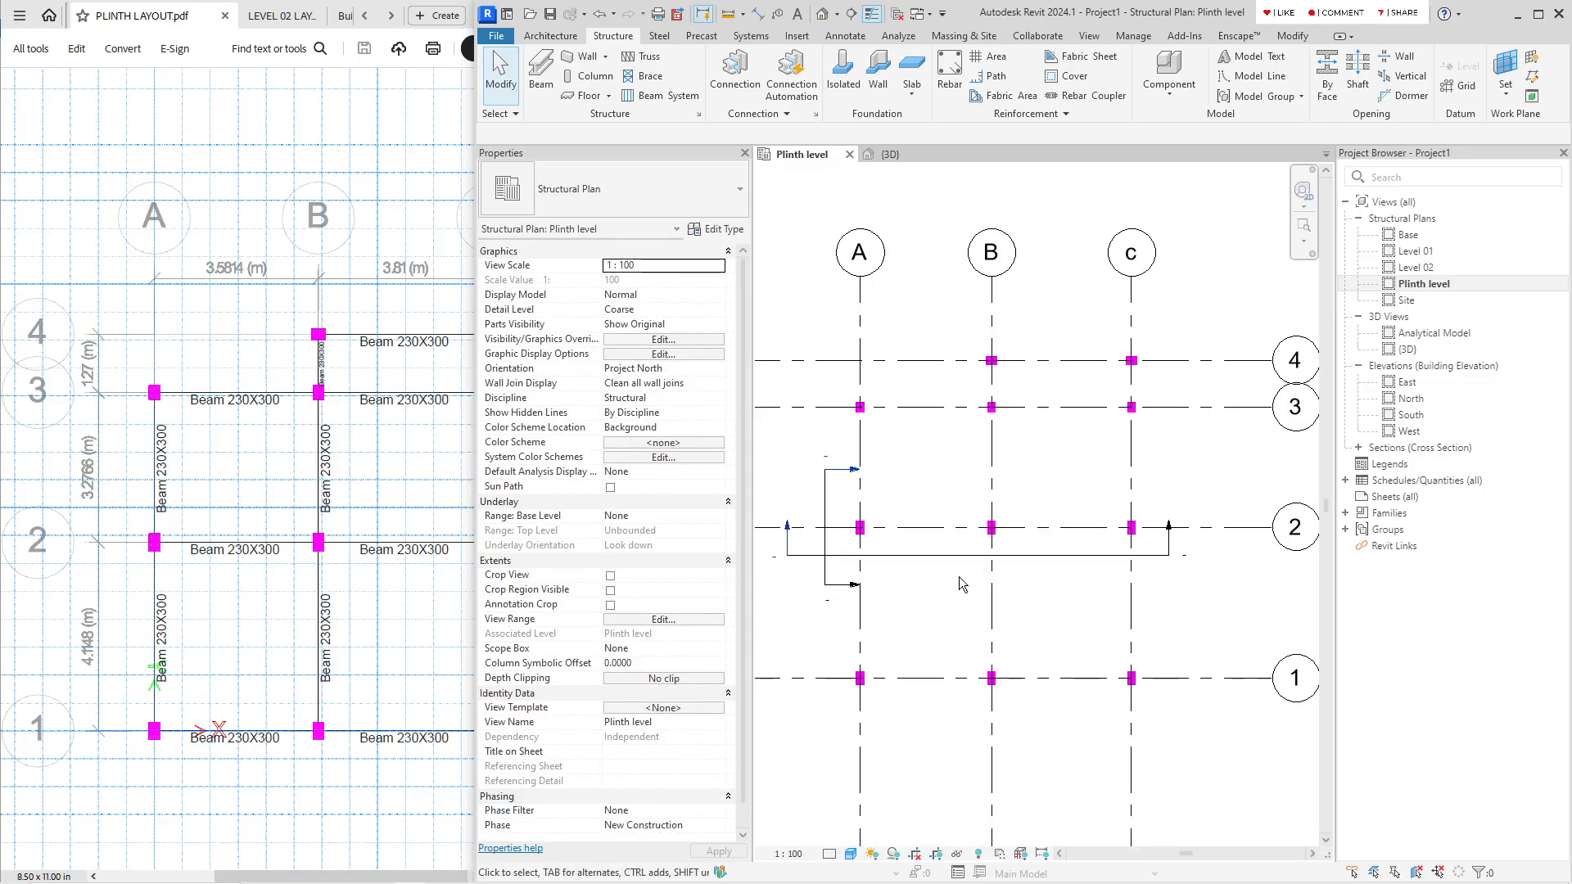
pyautogui.moveTo(970, 591); pyautogui.dragTo(955, 590, button='middle')
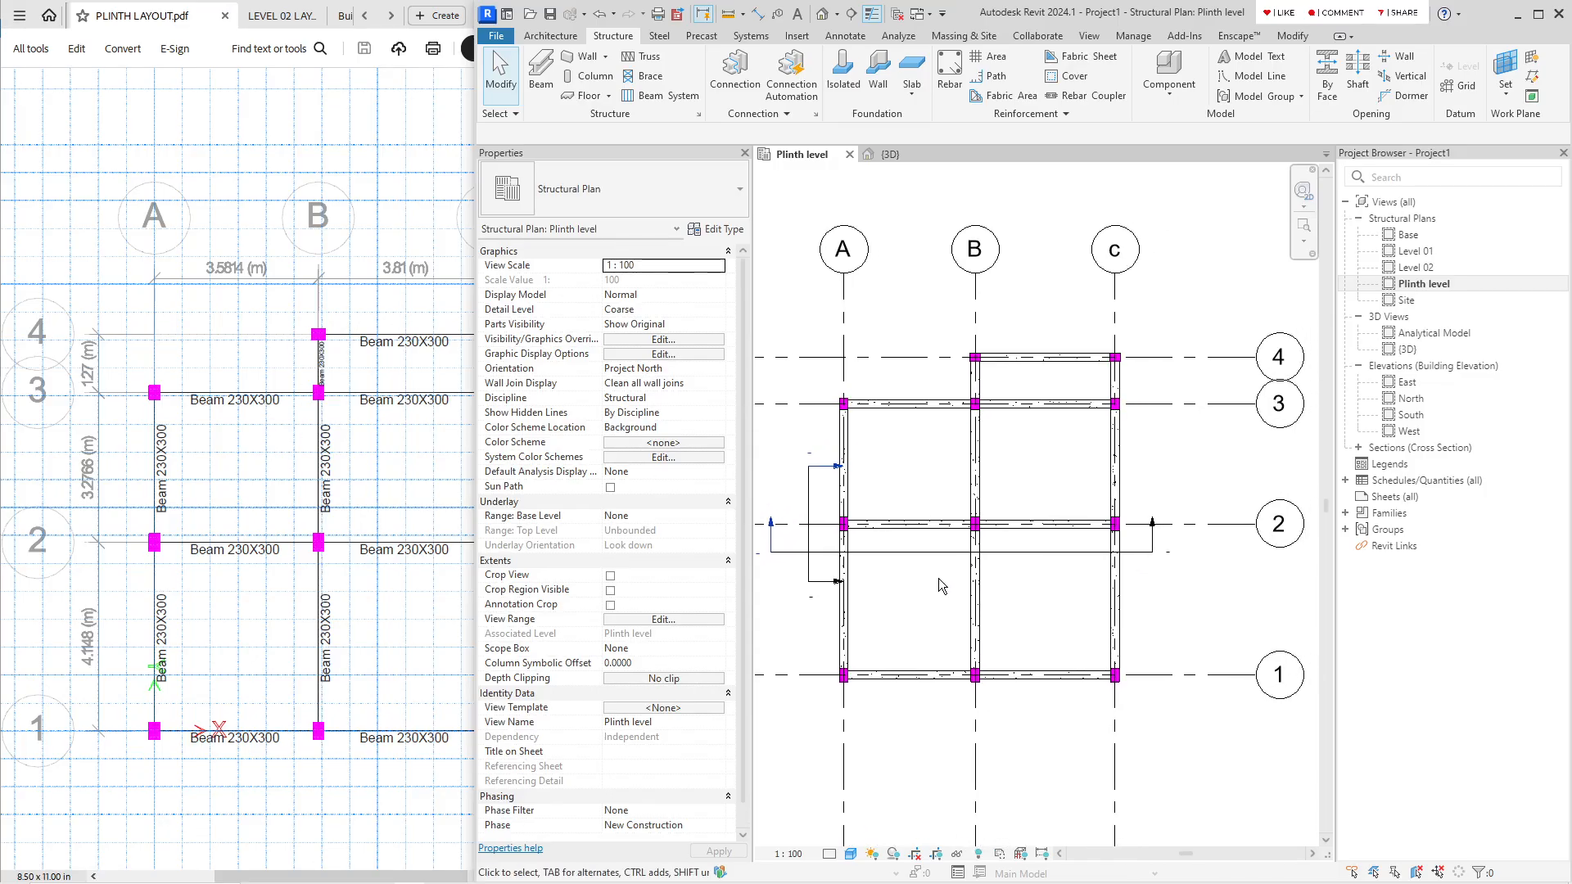
pyautogui.click(427, 225)
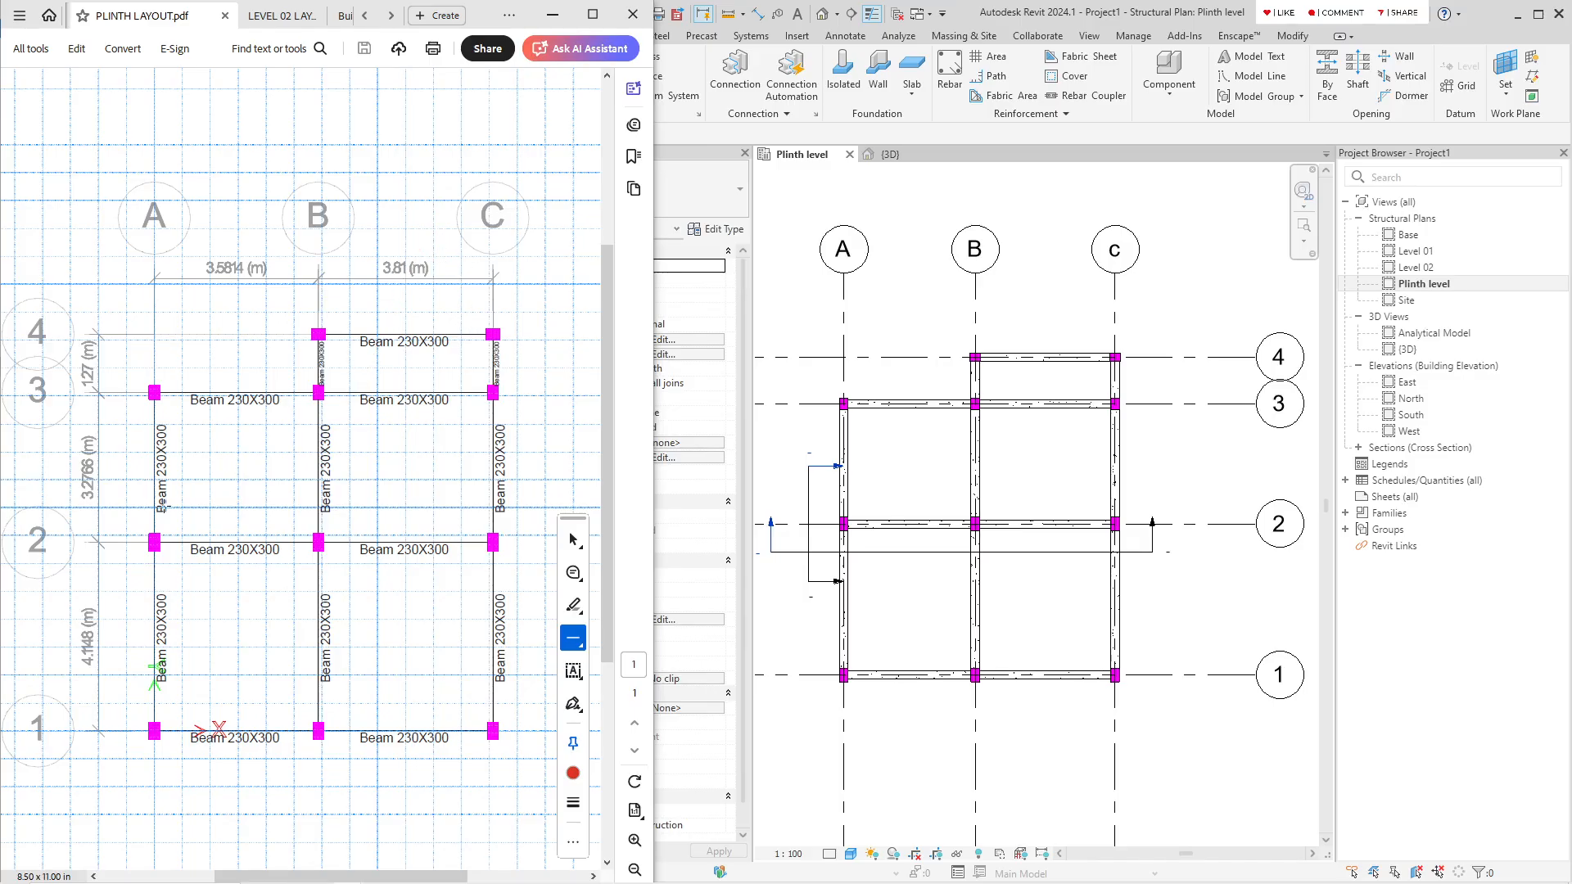
pyautogui.moveTo(106, 486)
pyautogui.mouseDown()
pyautogui.moveTo(323, 419)
pyautogui.moveTo(114, 540)
pyautogui.mouseUp()
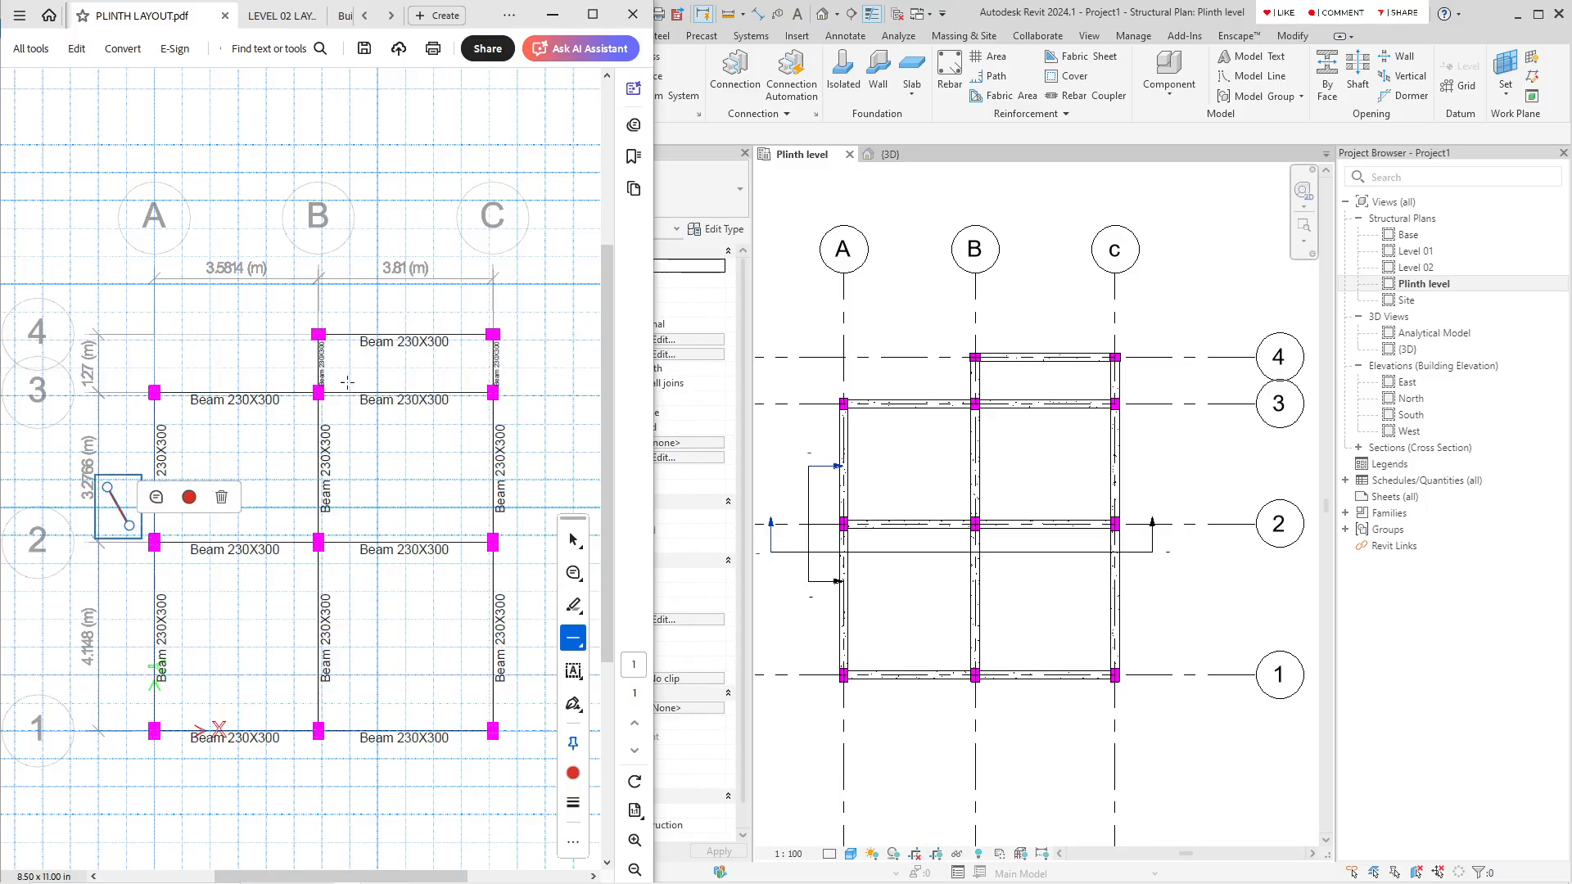
pyautogui.click(221, 496)
pyautogui.click(119, 518)
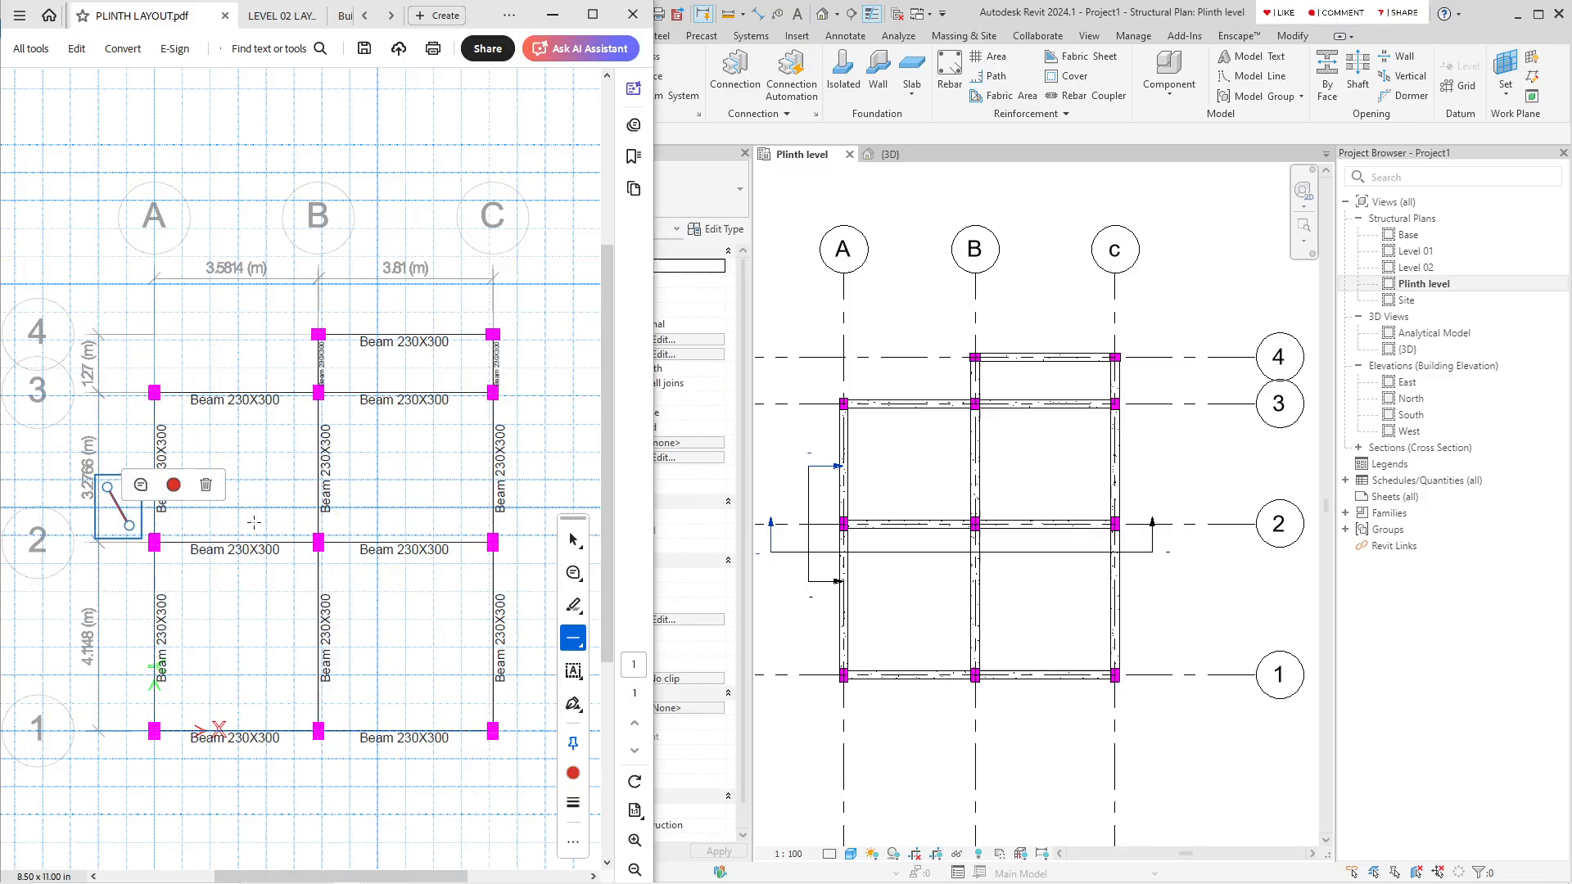
pyautogui.click(207, 486)
# Step: Cross out the drawing in the PLINTH LAYOUT PDF with two long diagonal red lines and switch back to Revit
pyautogui.moveTo(160, 332); pyautogui.dragTo(392, 685)
pyautogui.moveTo(467, 347); pyautogui.dragTo(214, 680)
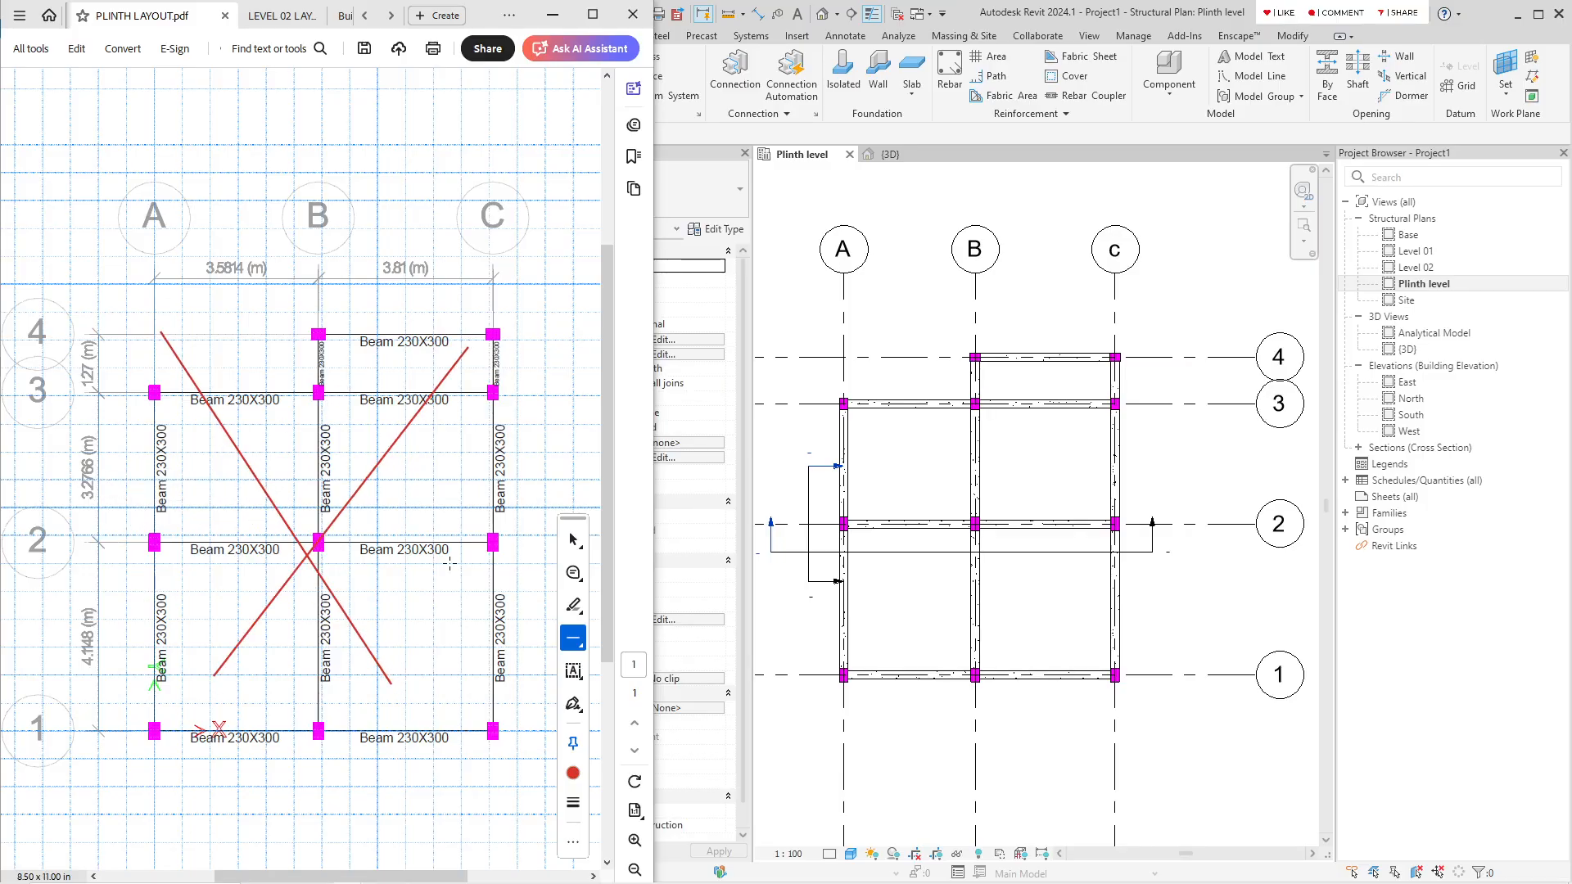
pyautogui.click(1007, 465)
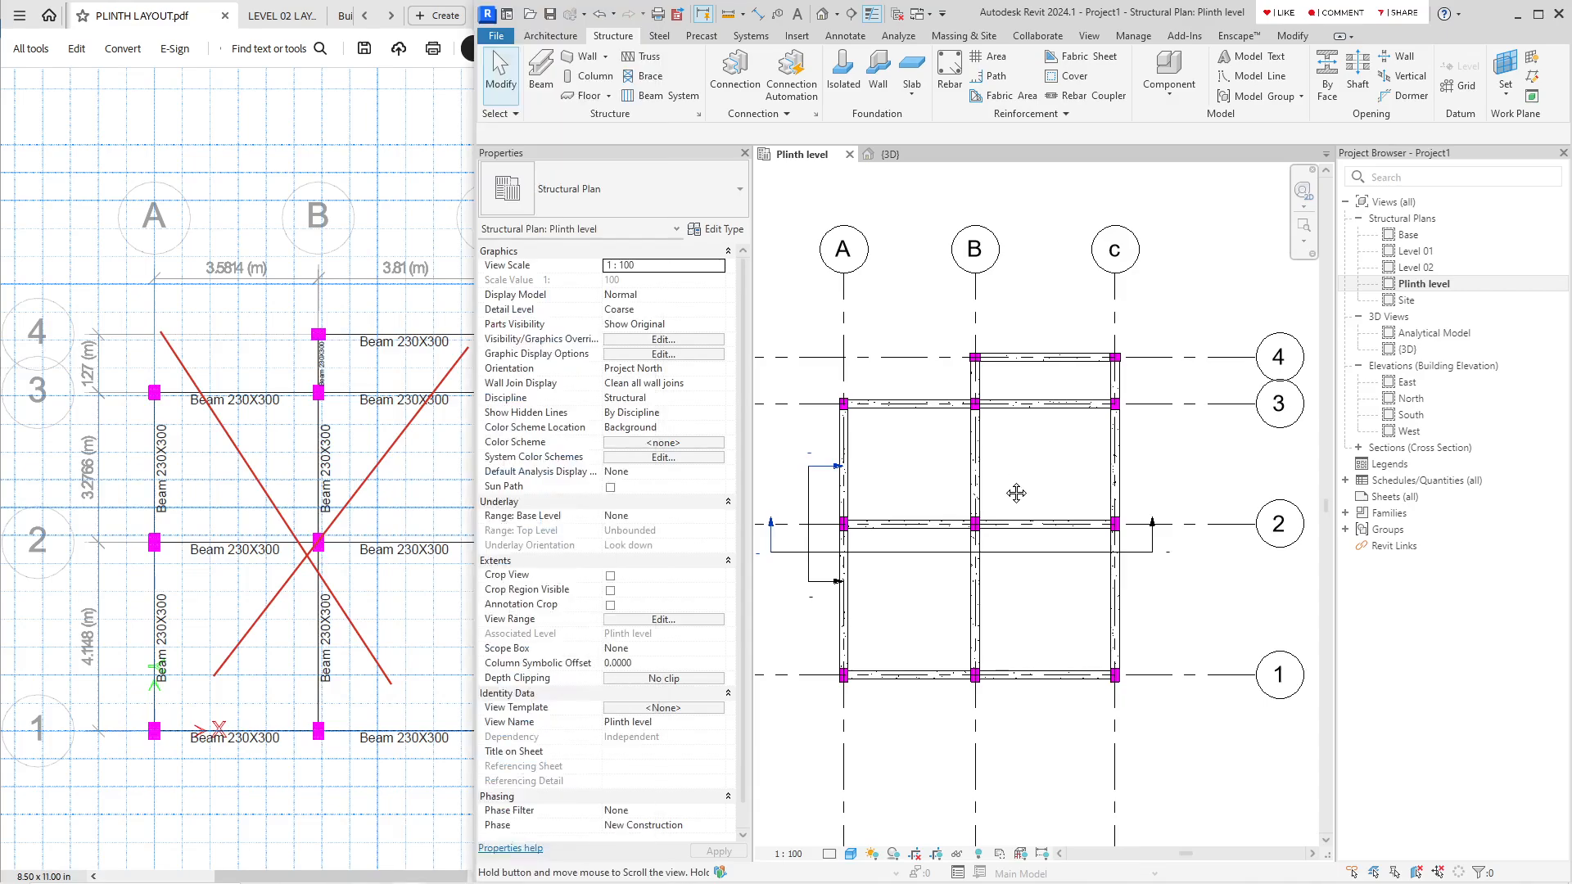